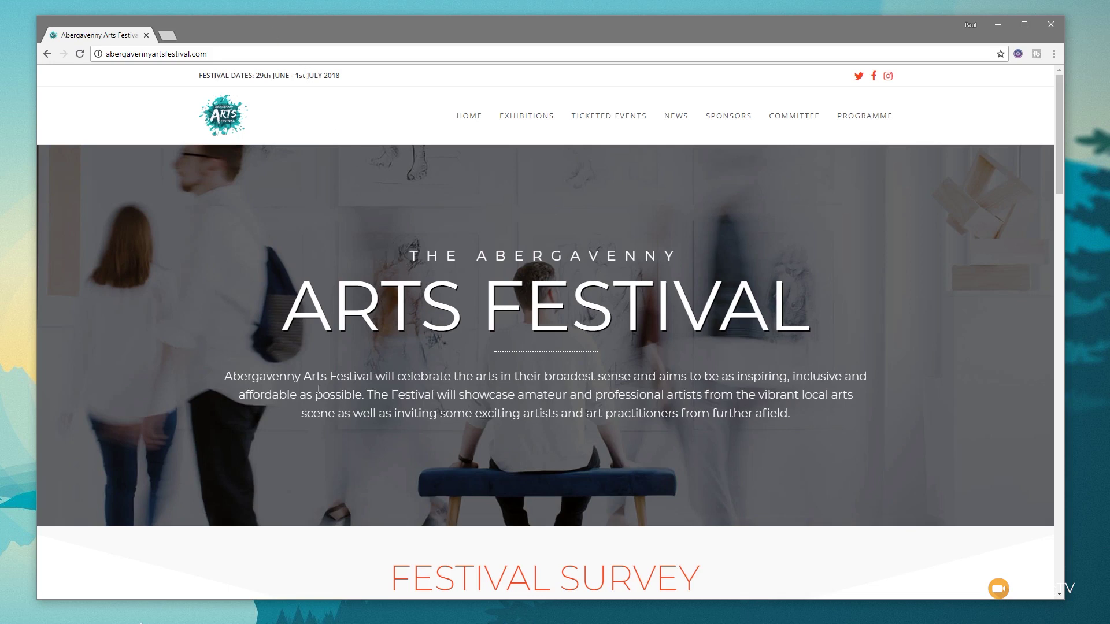
- Look through the whole Abergavenny Arts Festival home page, from the header to the newsletter footer
scroll(181, 343, "down", 3)
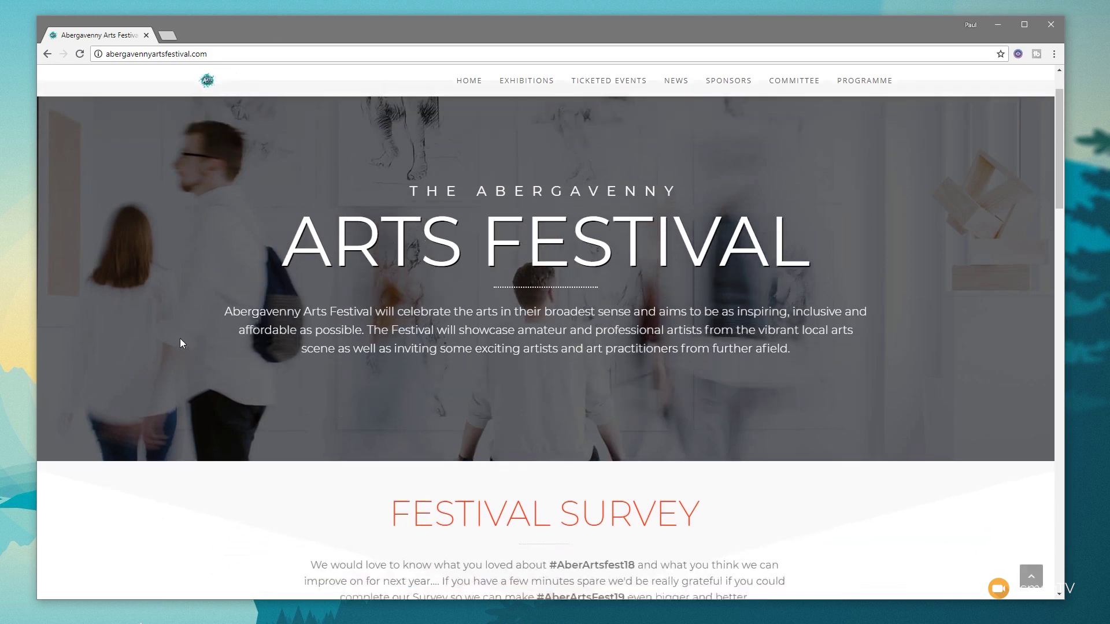
scroll(181, 343, "down", 4)
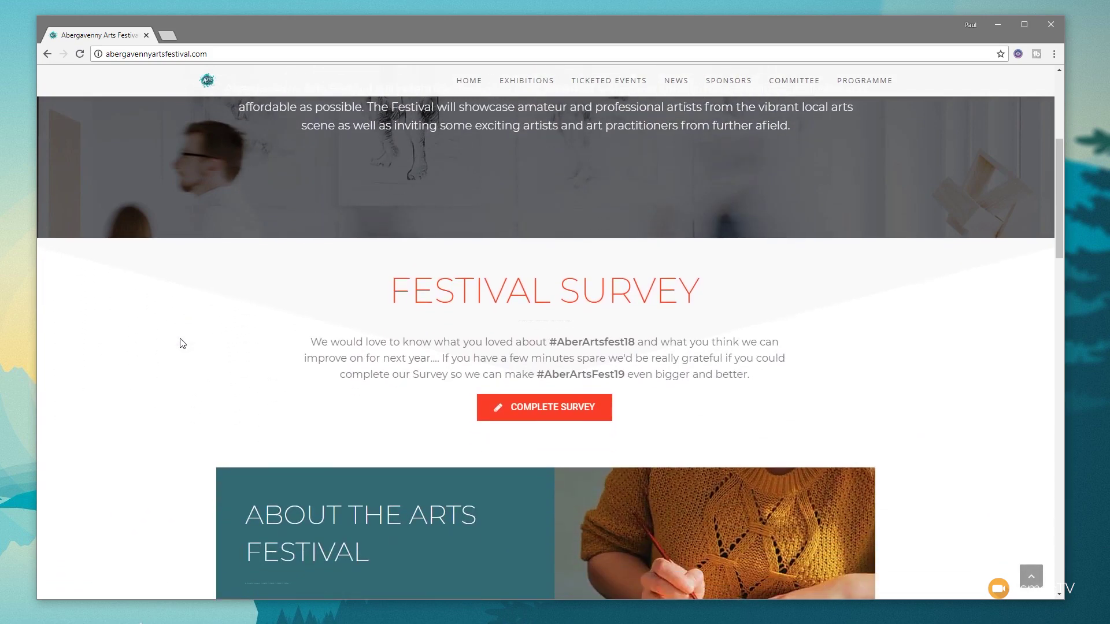
scroll(182, 344, "down", 3)
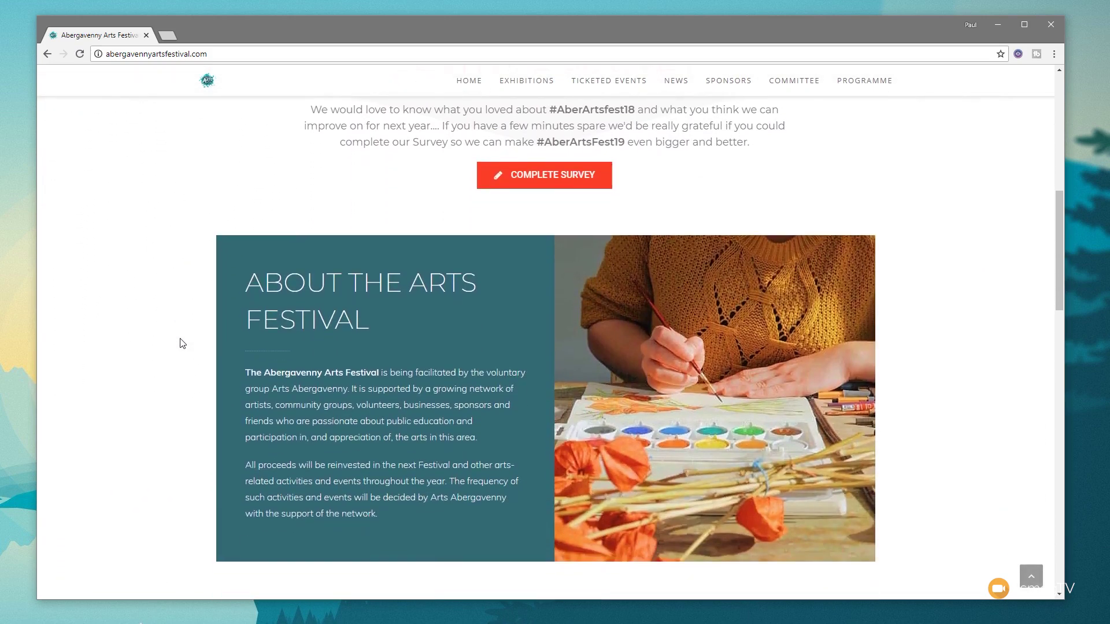
scroll(182, 344, "down", 6)
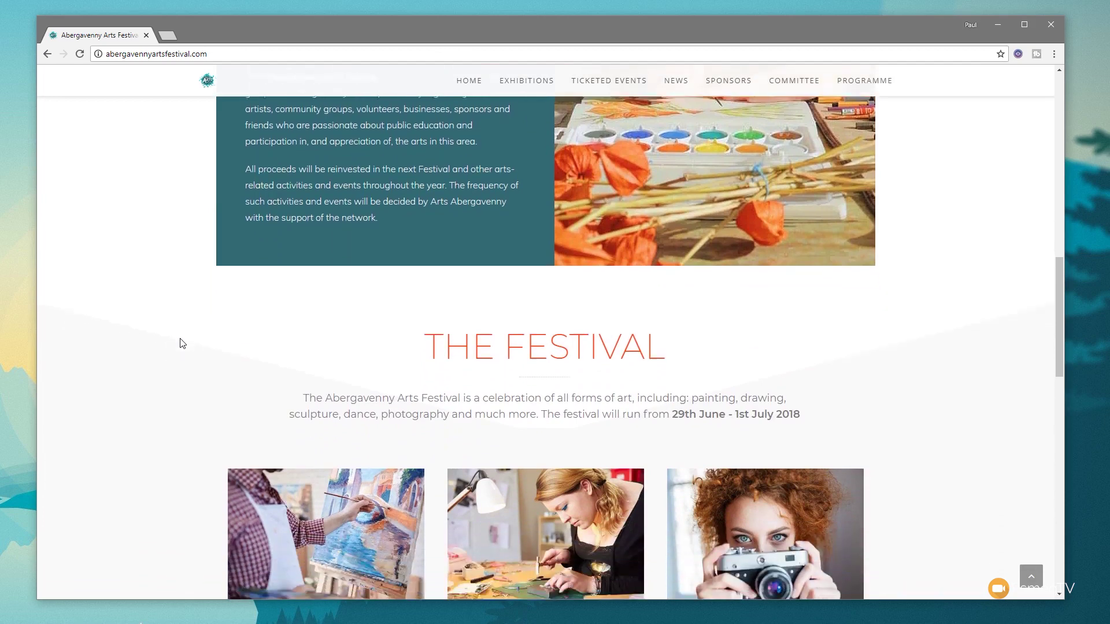
scroll(182, 344, "down", 6)
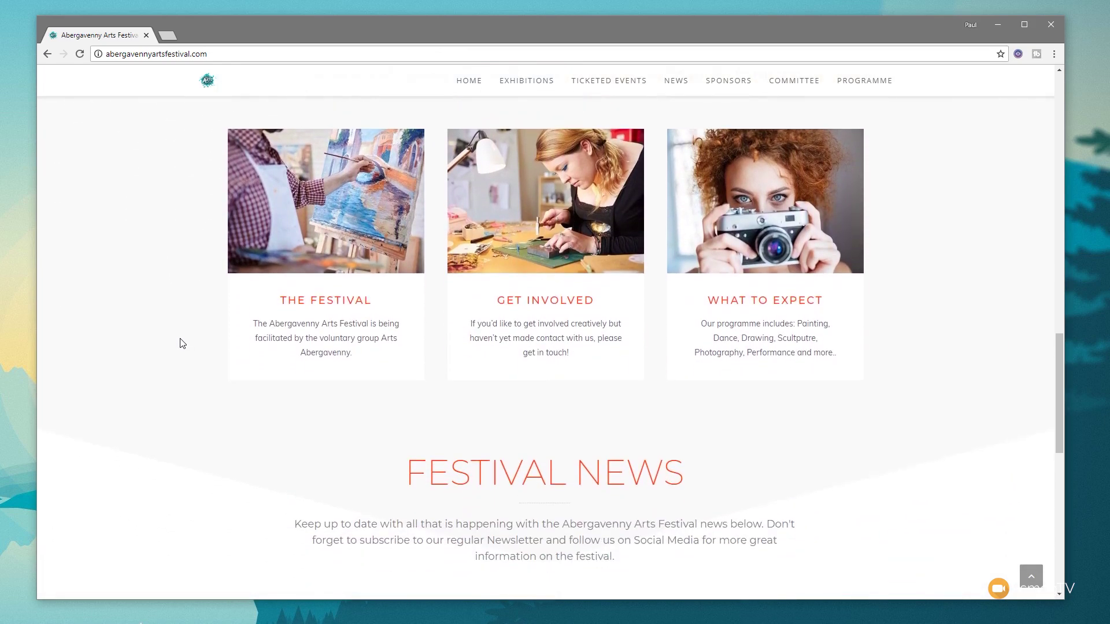
scroll(182, 344, "down", 4)
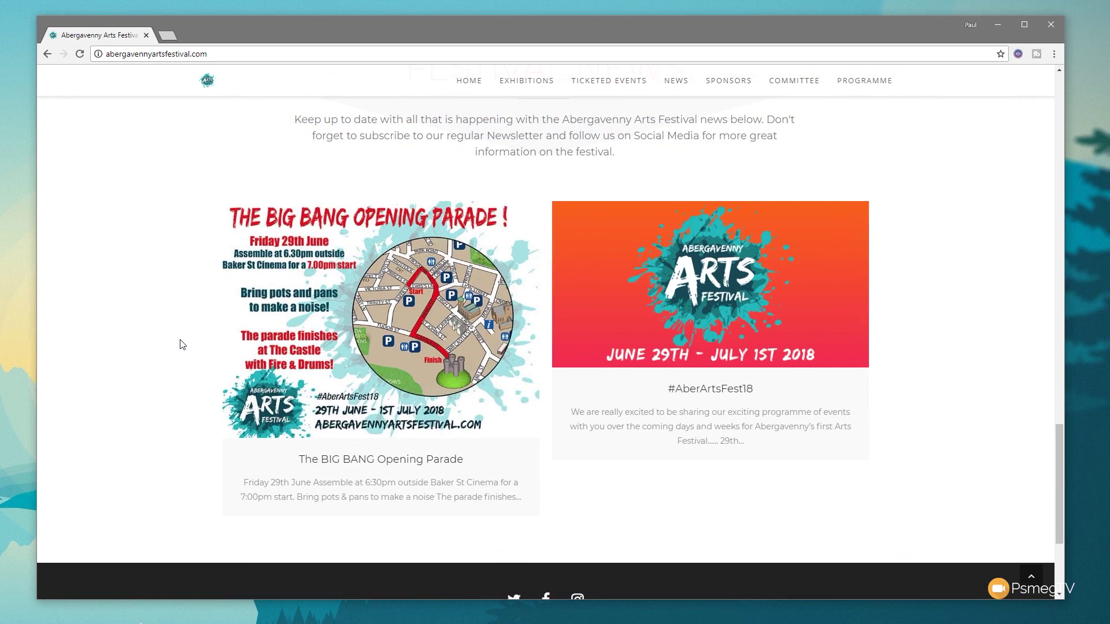
scroll(182, 344, "down", 4)
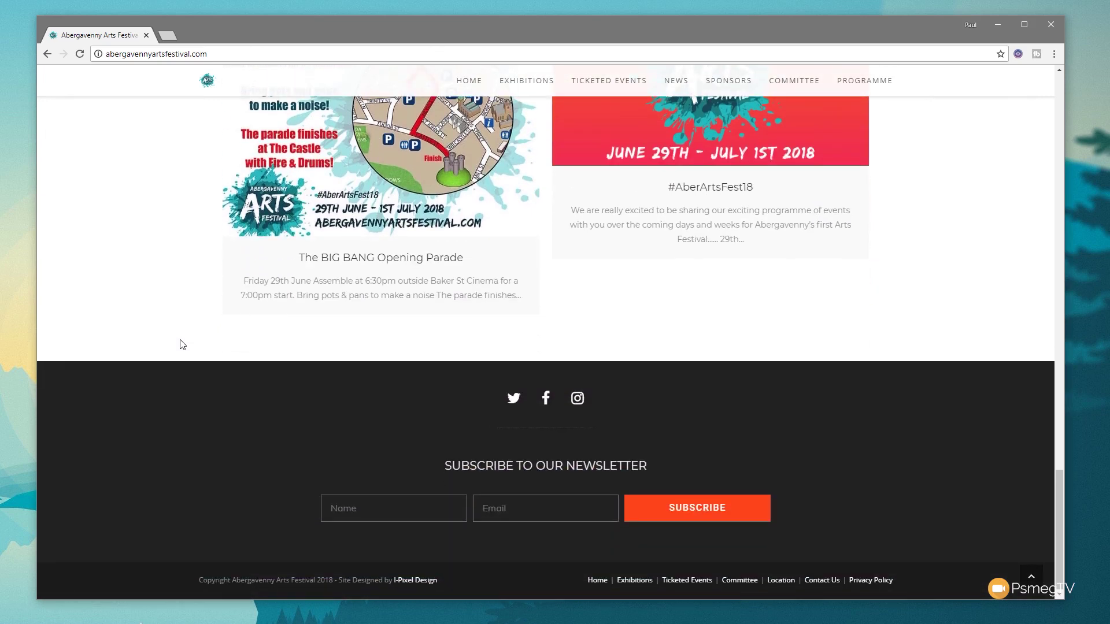
scroll(182, 344, "up", 20)
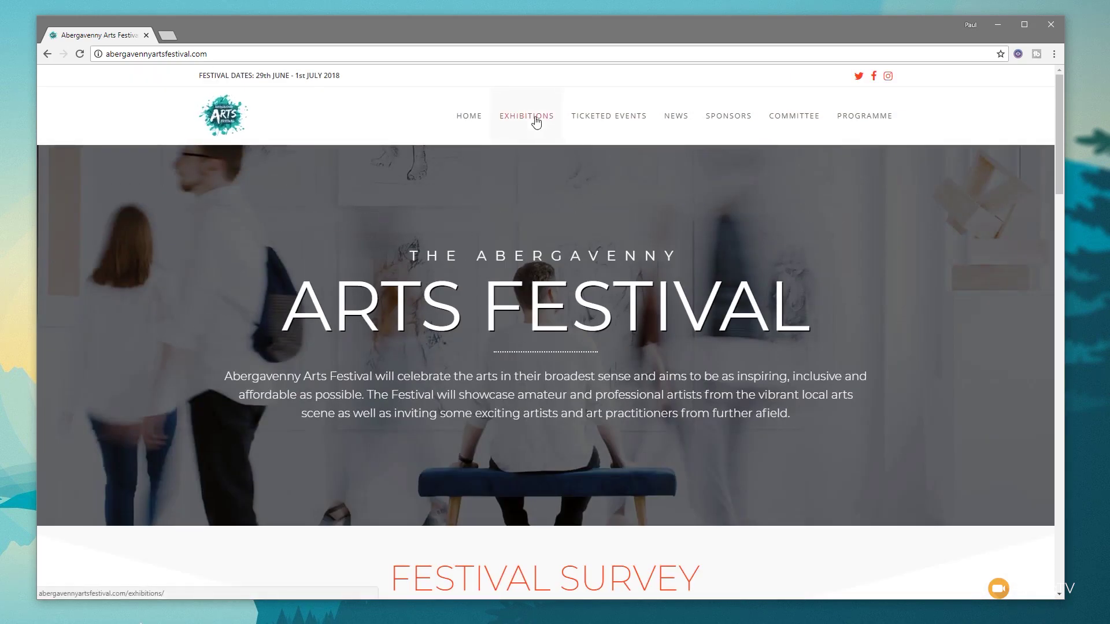
- View the Exhibitions page and the Quilters All Exhibition entry, and go to Ticketed Events
left_click(537, 120)
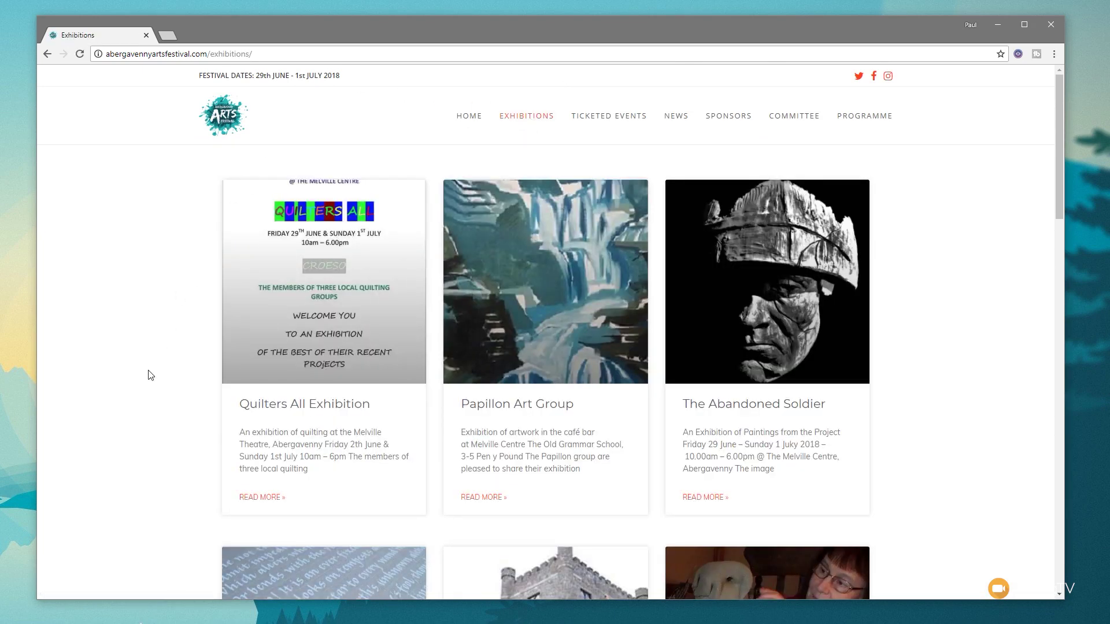
left_click(300, 305)
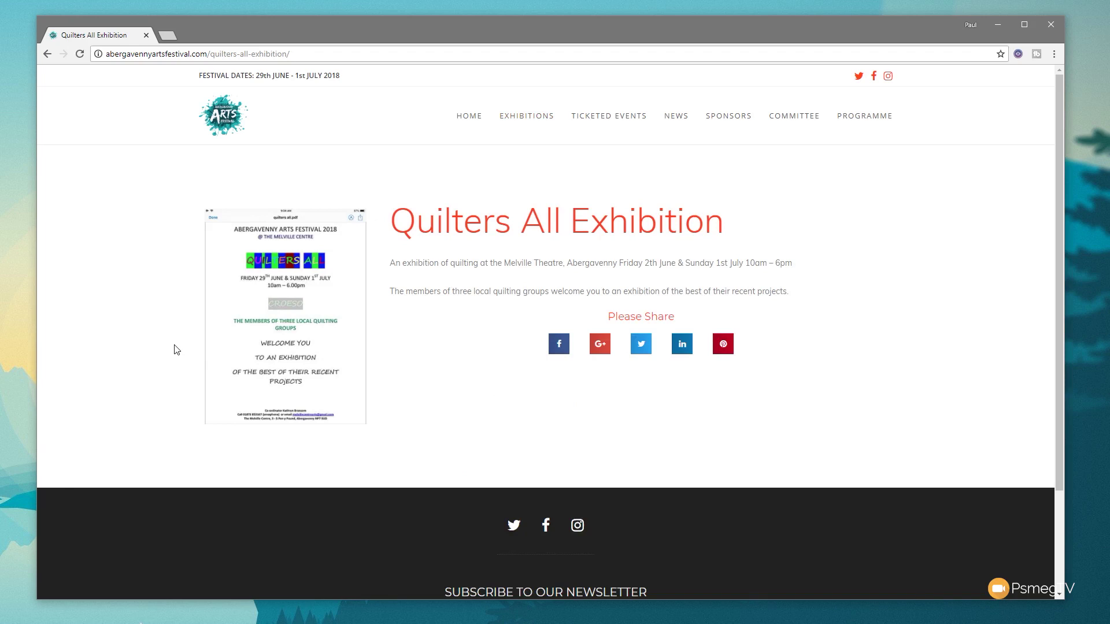
left_click(615, 119)
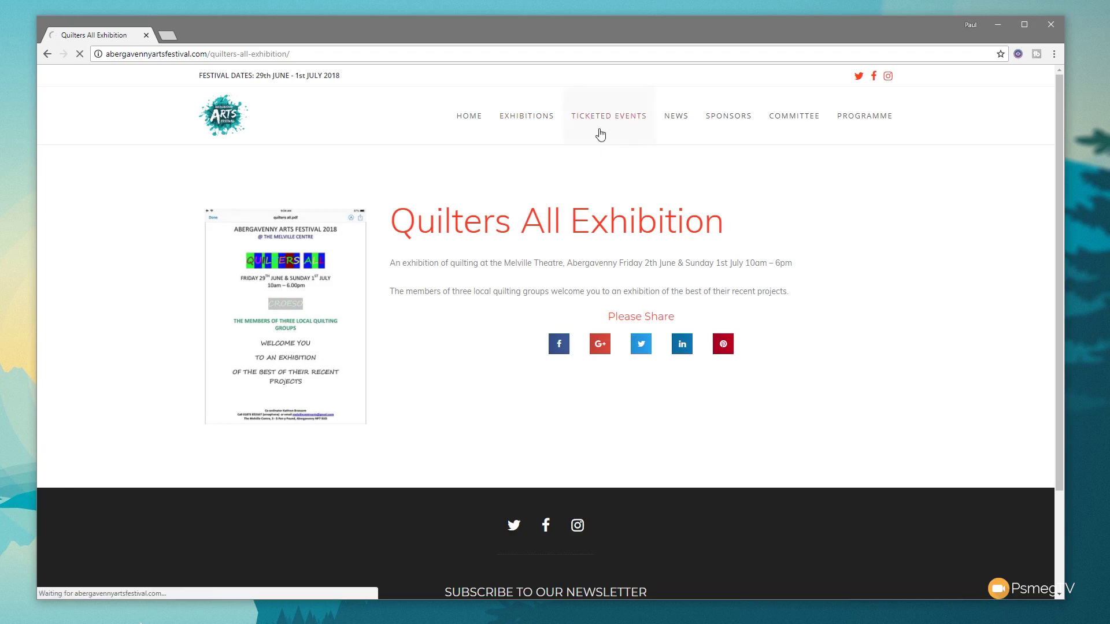
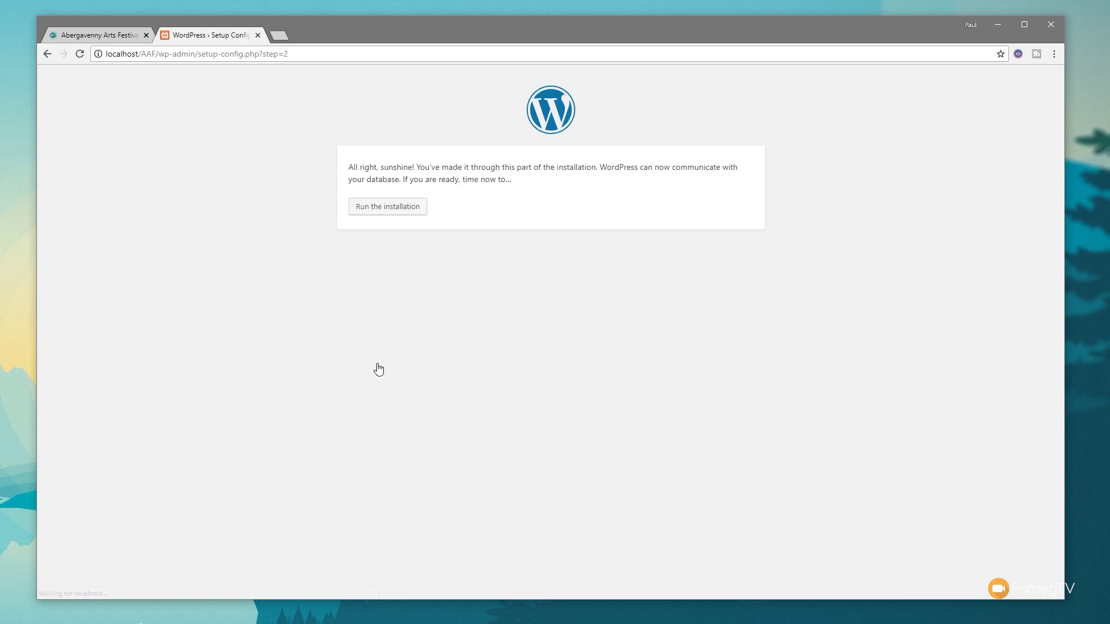
- Install WordPress with site title AAF Demo Site, filling in the username, account password and e-mail, and update the browser's saved password
left_click(397, 207)
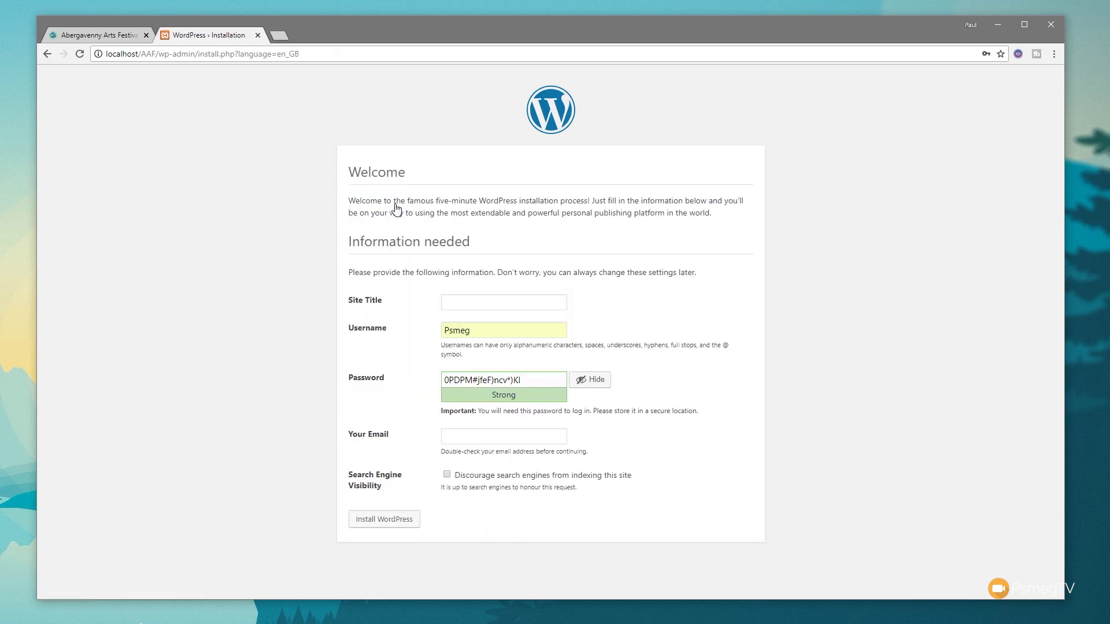
left_click(466, 306)
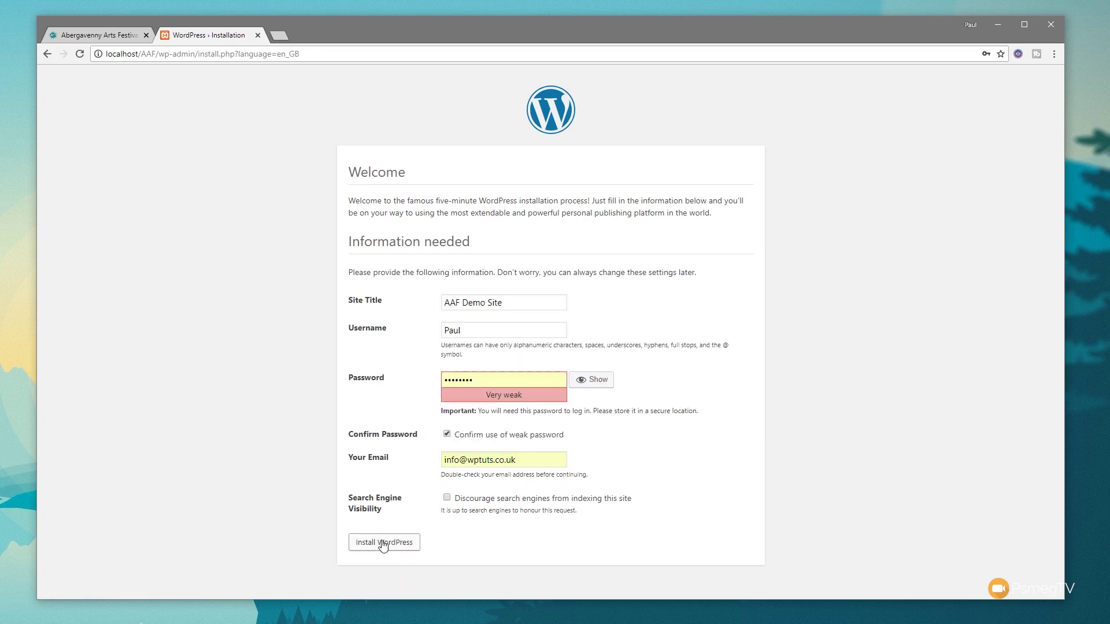
left_click(382, 544)
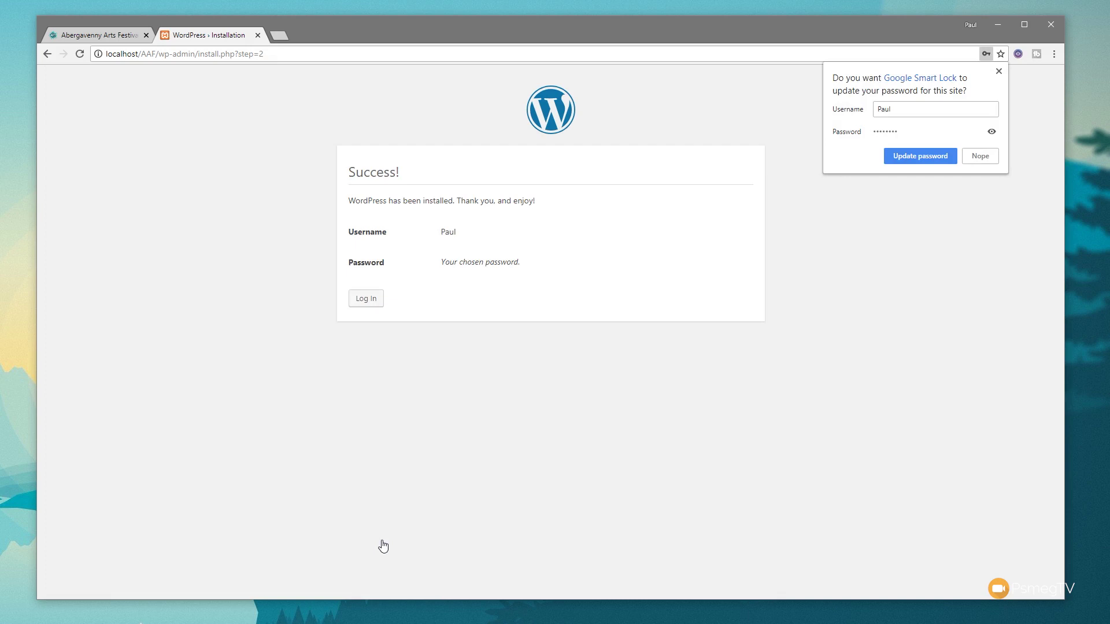
left_click(899, 157)
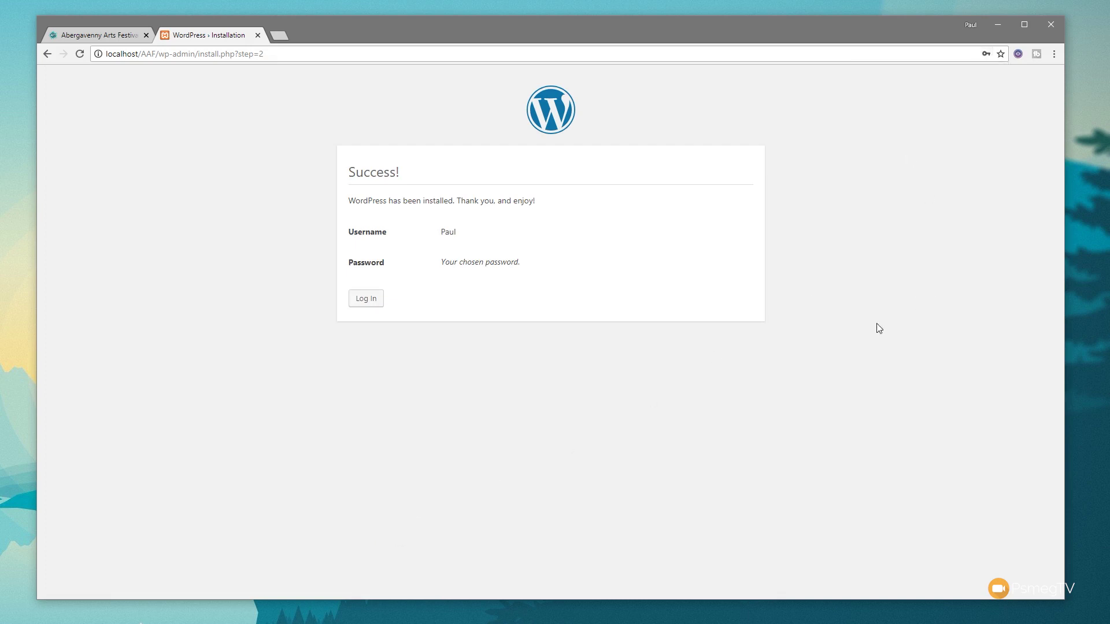
- Log in to the new site's admin dashboard with the saved account credentials
left_click(372, 298)
left_click(496, 325)
left_click(601, 331)
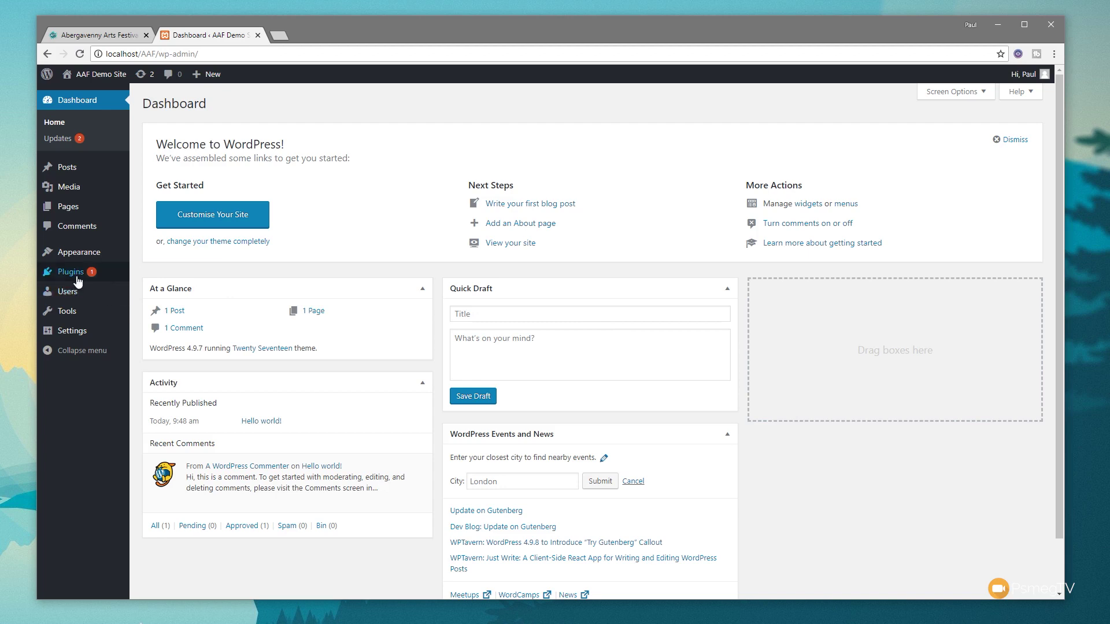
- Delete the preinstalled Akismet Anti-Spam and Hello Dolly plugins together
left_click(126, 279)
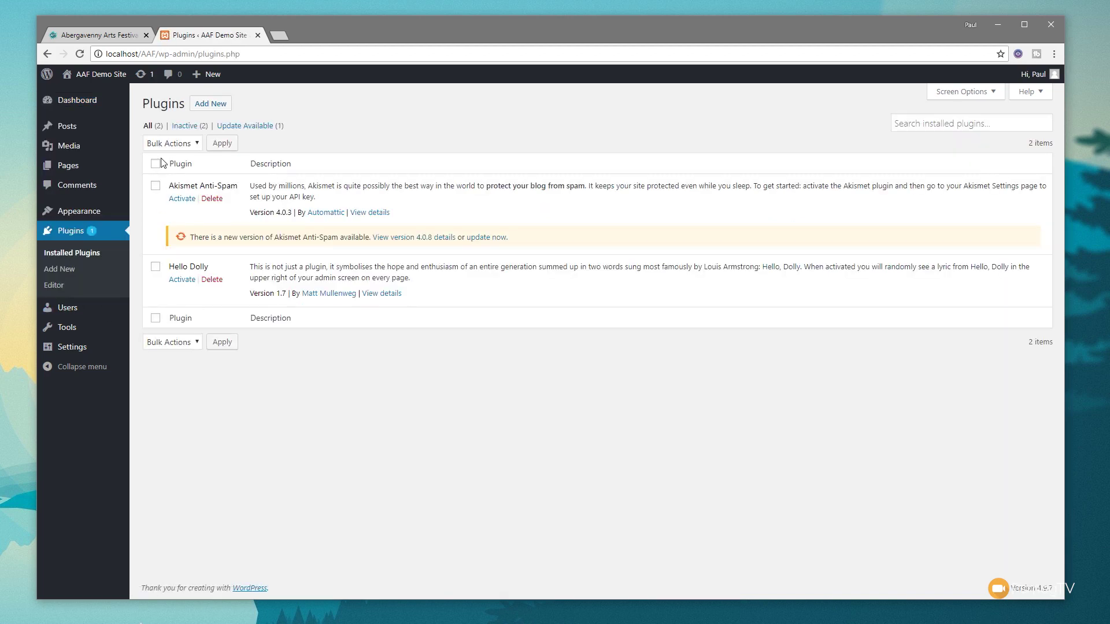
left_click(155, 163)
left_click(183, 342)
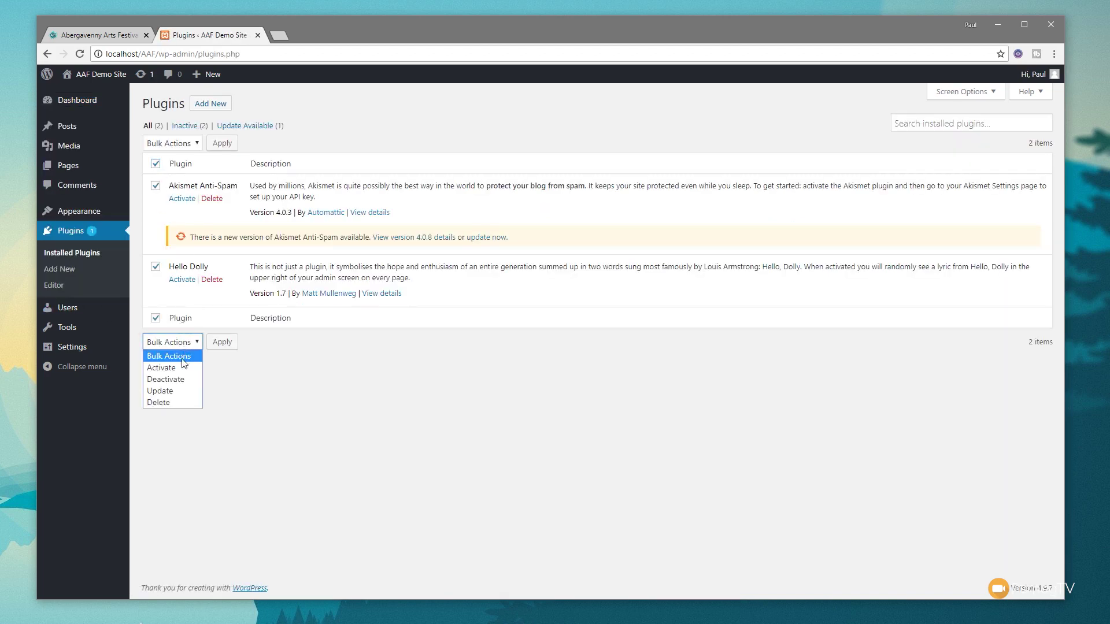
left_click(168, 402)
left_click(222, 343)
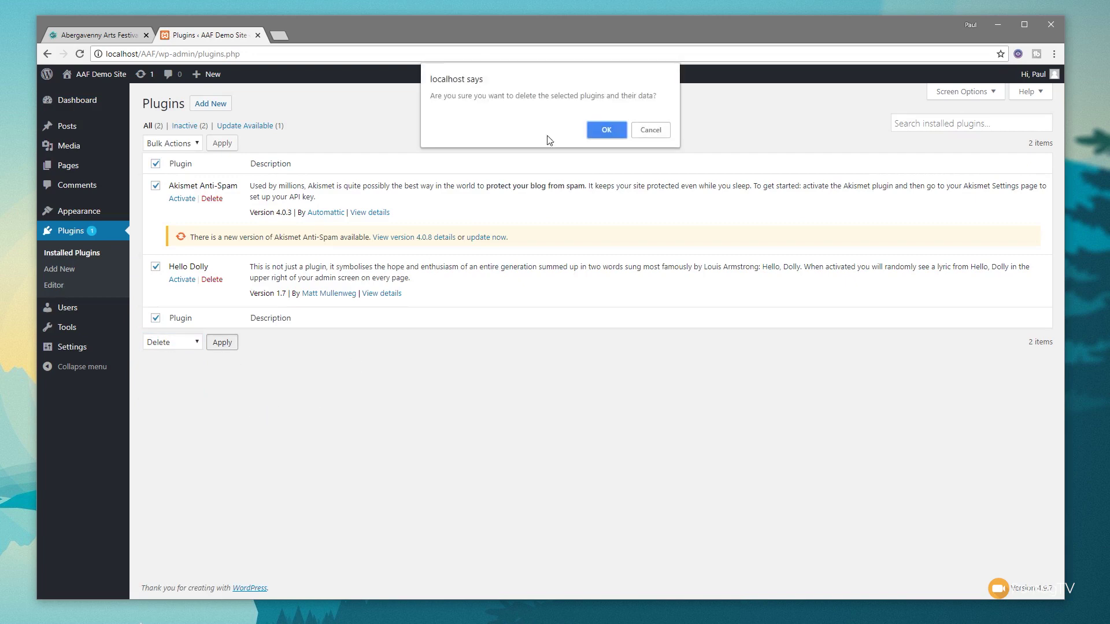
left_click(612, 131)
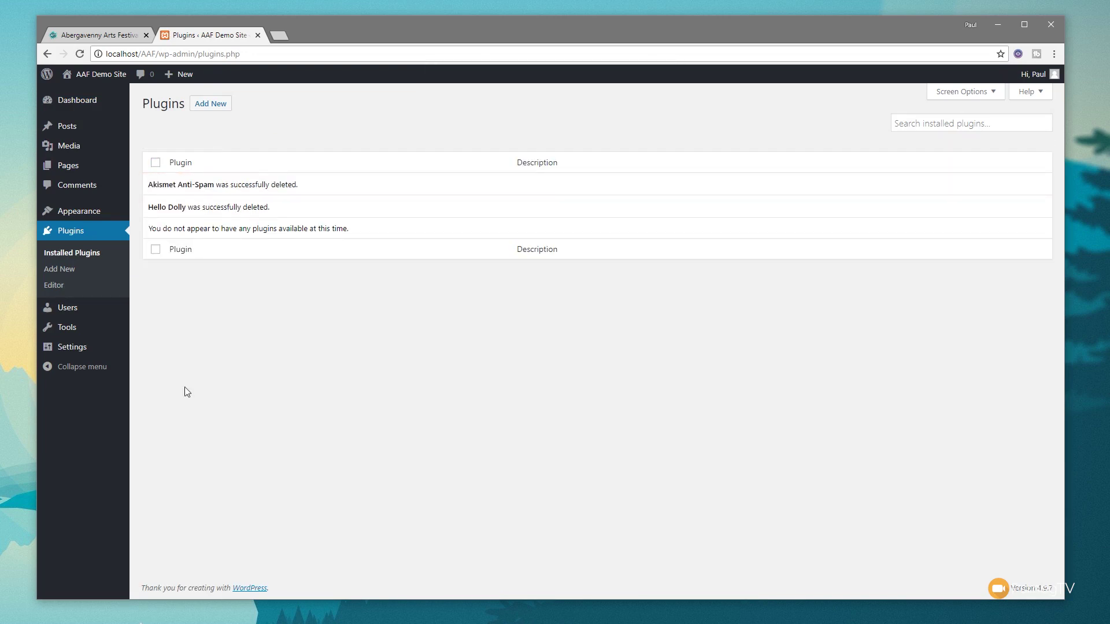
- Set the permalink structure to Post name and save the change
mouse_move(74, 352)
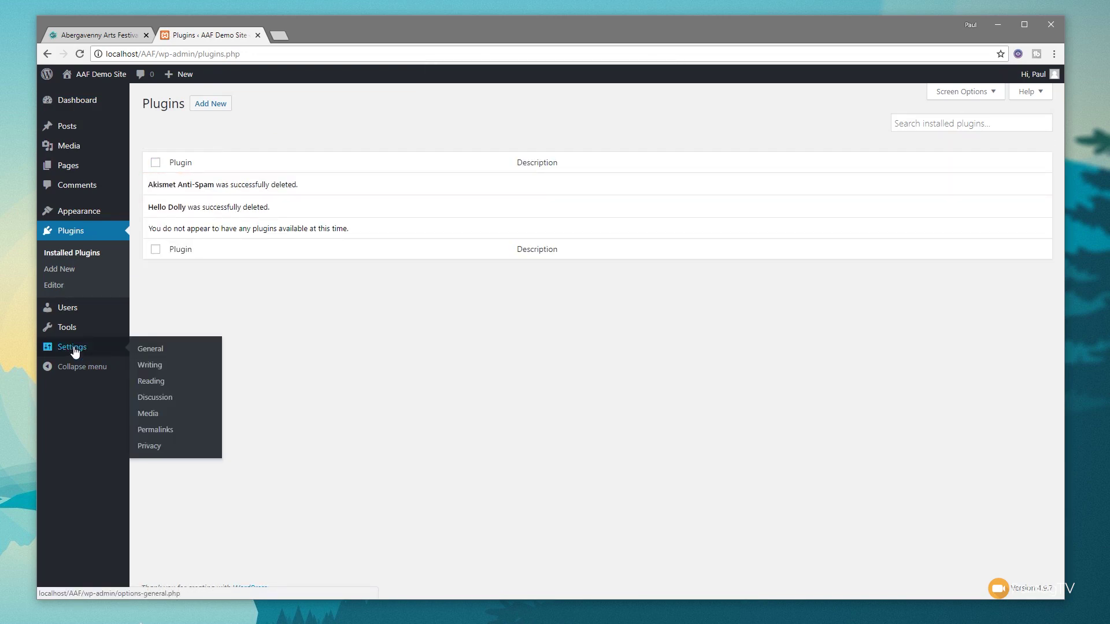
left_click(155, 430)
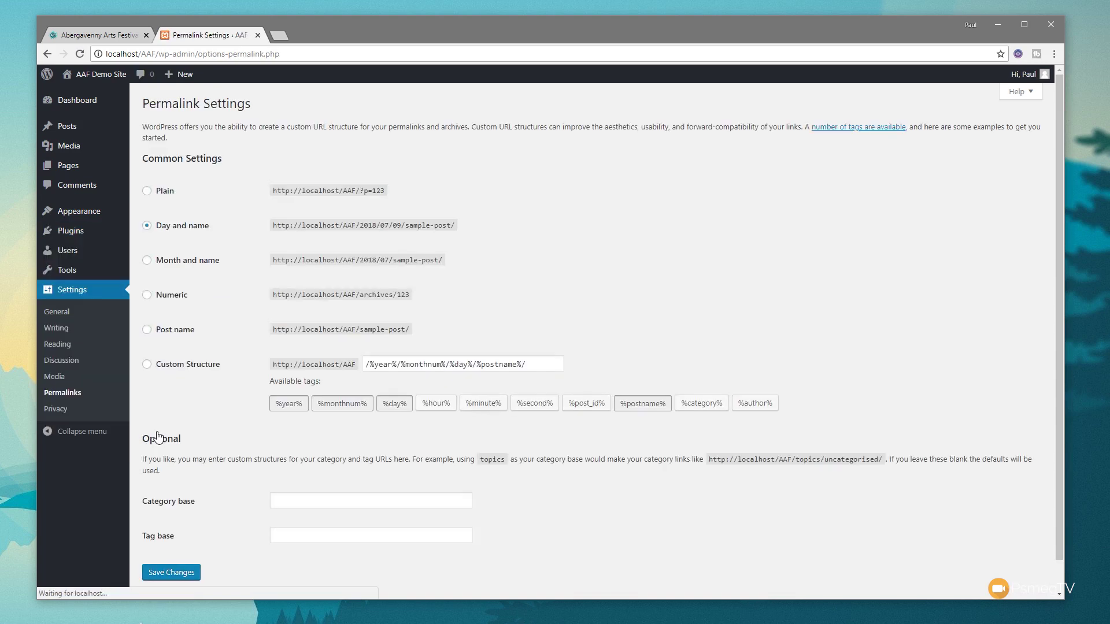
left_click(167, 335)
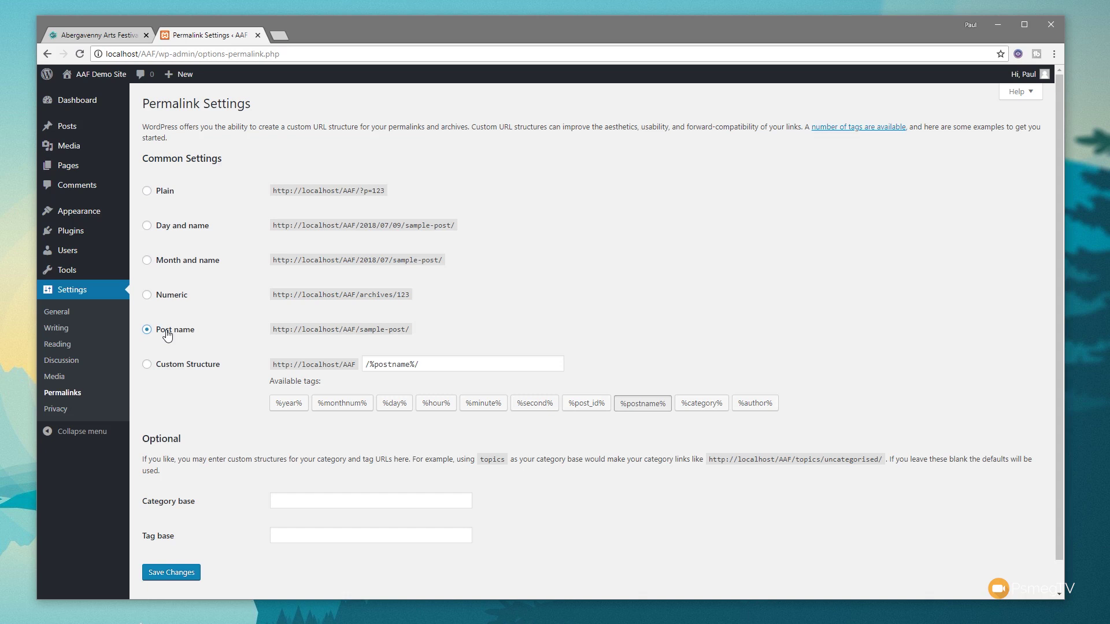
left_click(167, 573)
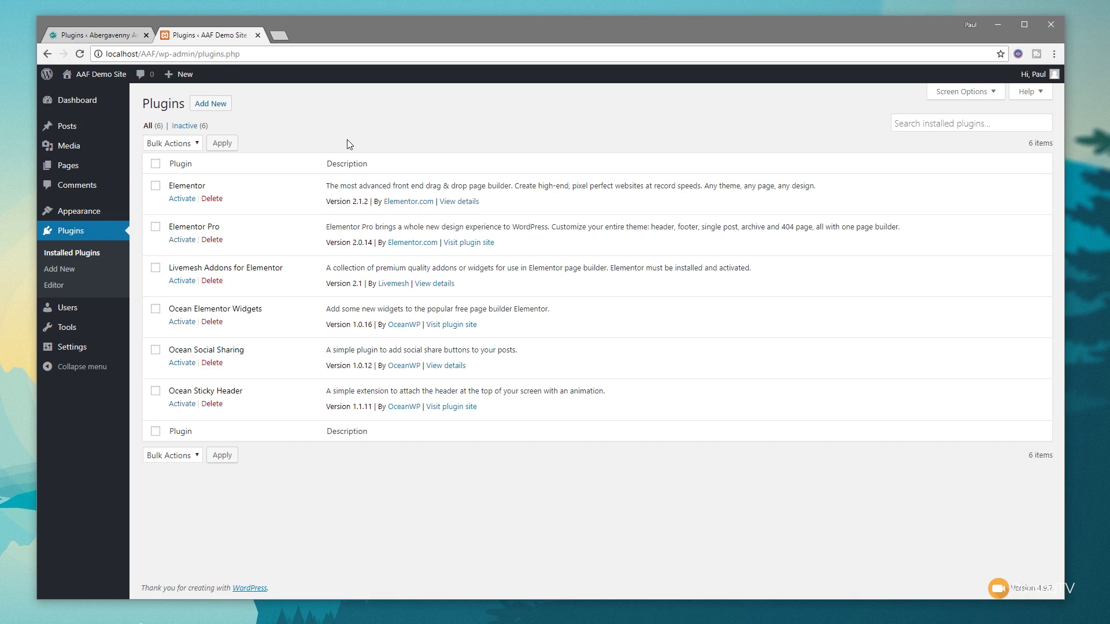
- Activate the OceanWP Child theme from the installed themes
mouse_move(101, 212)
left_click(152, 214)
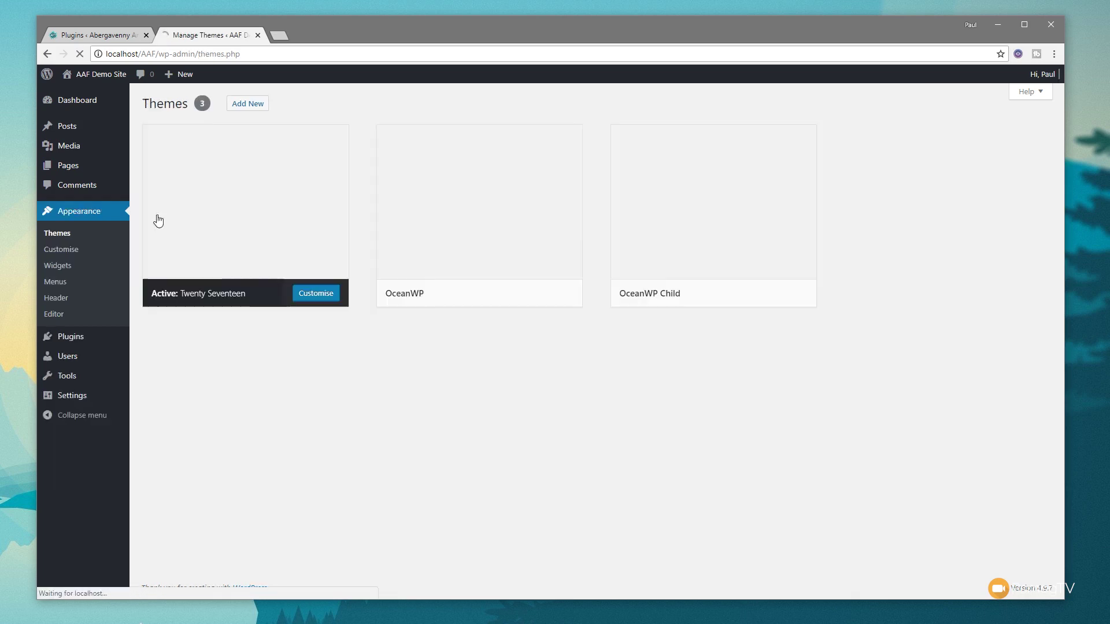
mouse_move(491, 216)
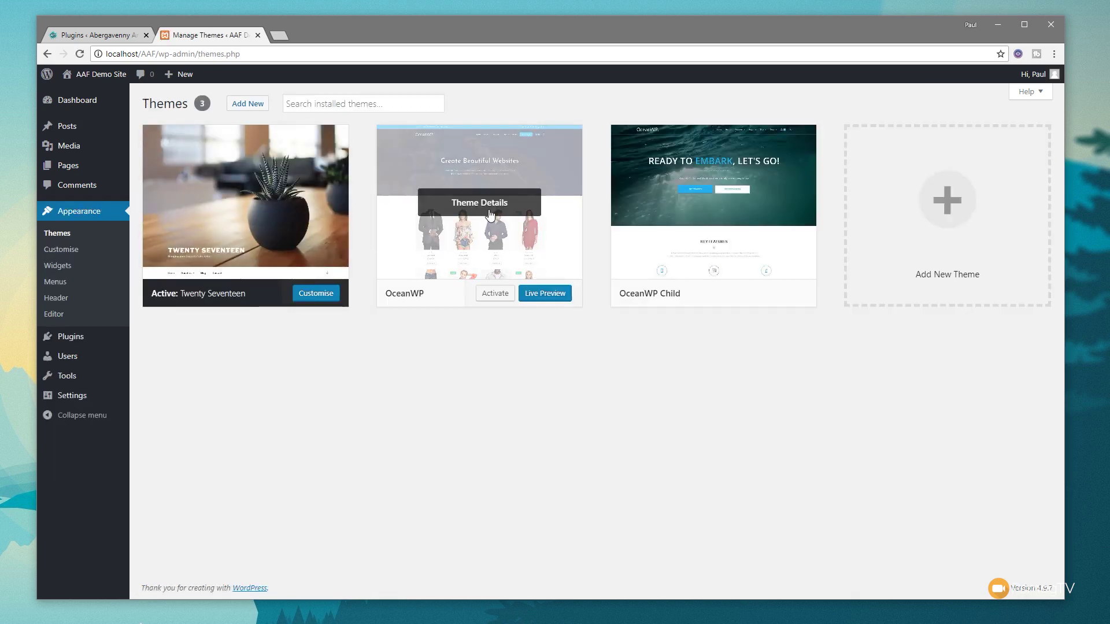
mouse_move(713, 217)
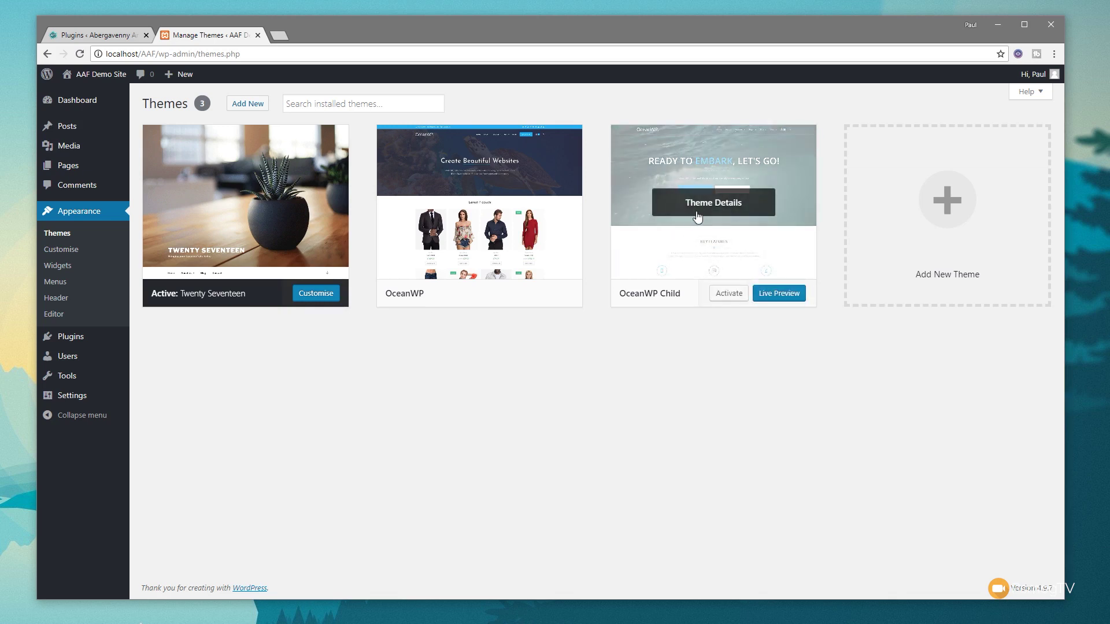
left_click(726, 297)
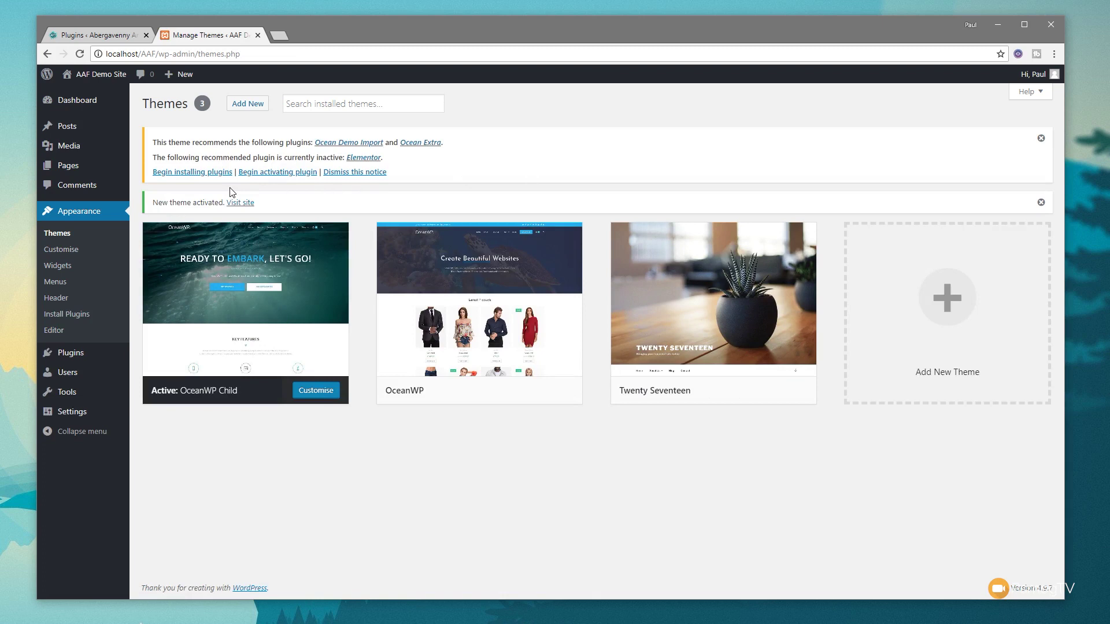
- Install the theme's recommended Ocean Extra plugin
left_click(200, 173)
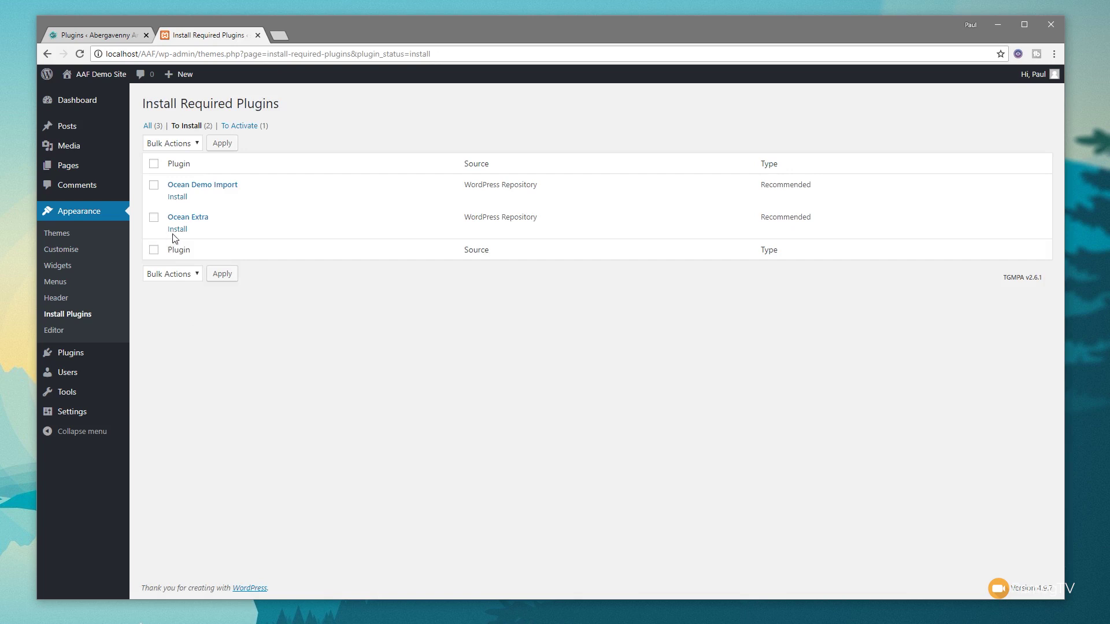
left_click(179, 231)
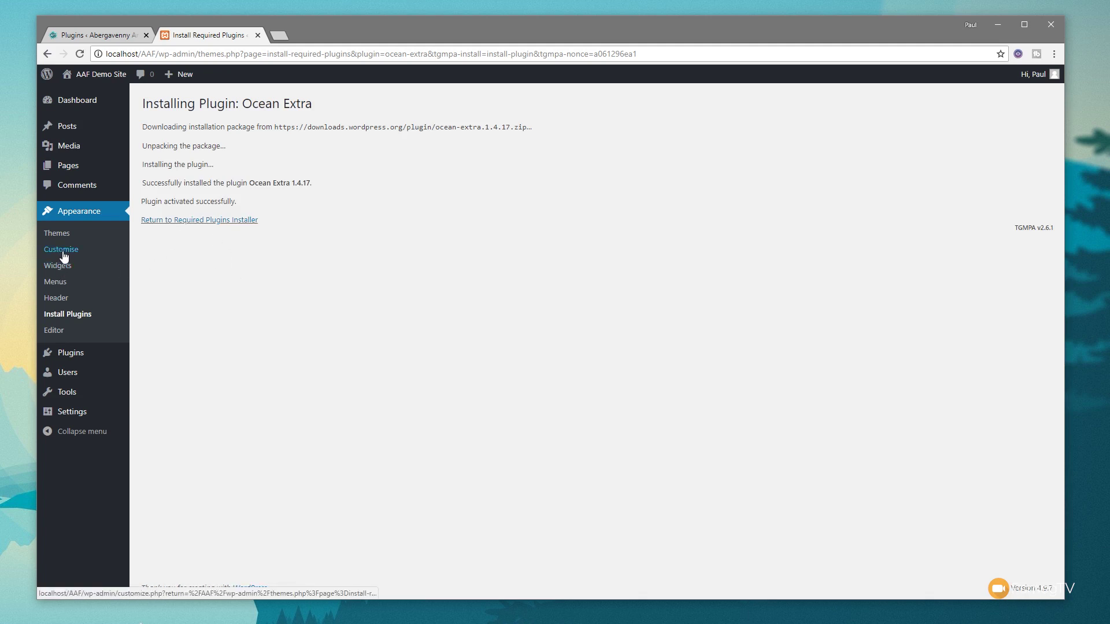
- Open the installed plugins list and dismiss the Ocean Sticky Header and theme recommendation notices
mouse_move(89, 360)
left_click(156, 355)
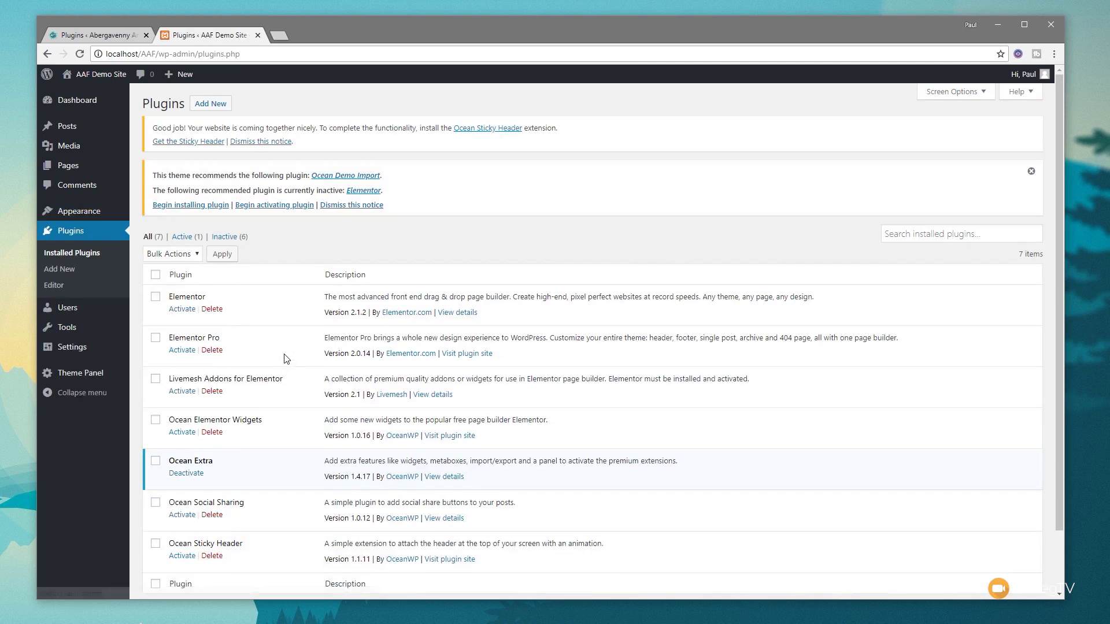
left_click(277, 141)
left_click(352, 161)
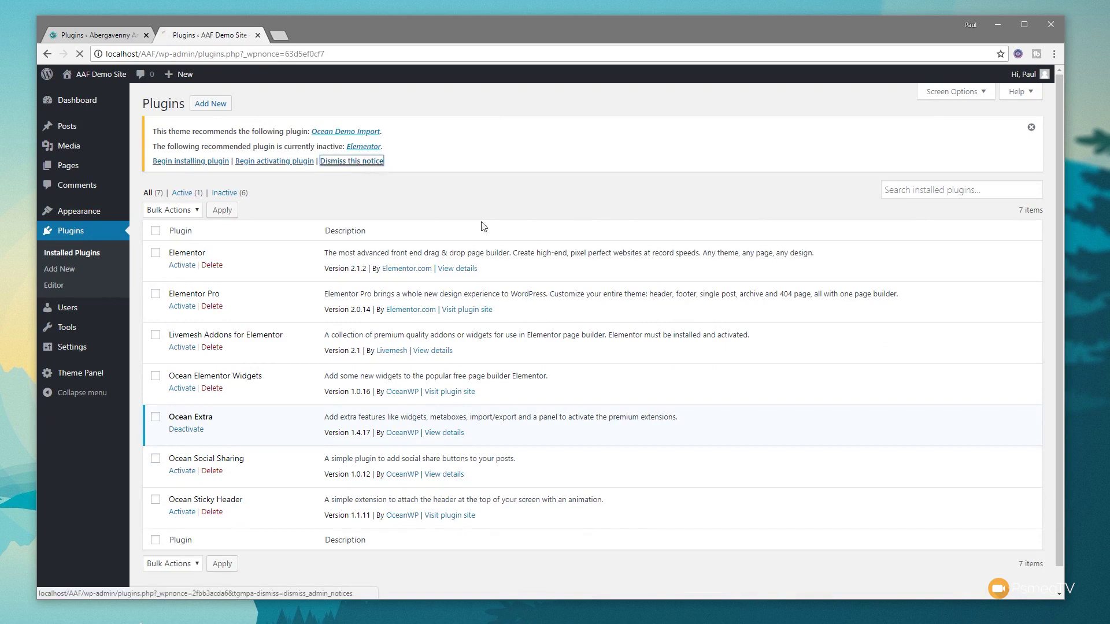
- Activate all the installed plugins at once with a bulk action
left_click(156, 163)
left_click(172, 145)
left_click(162, 169)
left_click(221, 144)
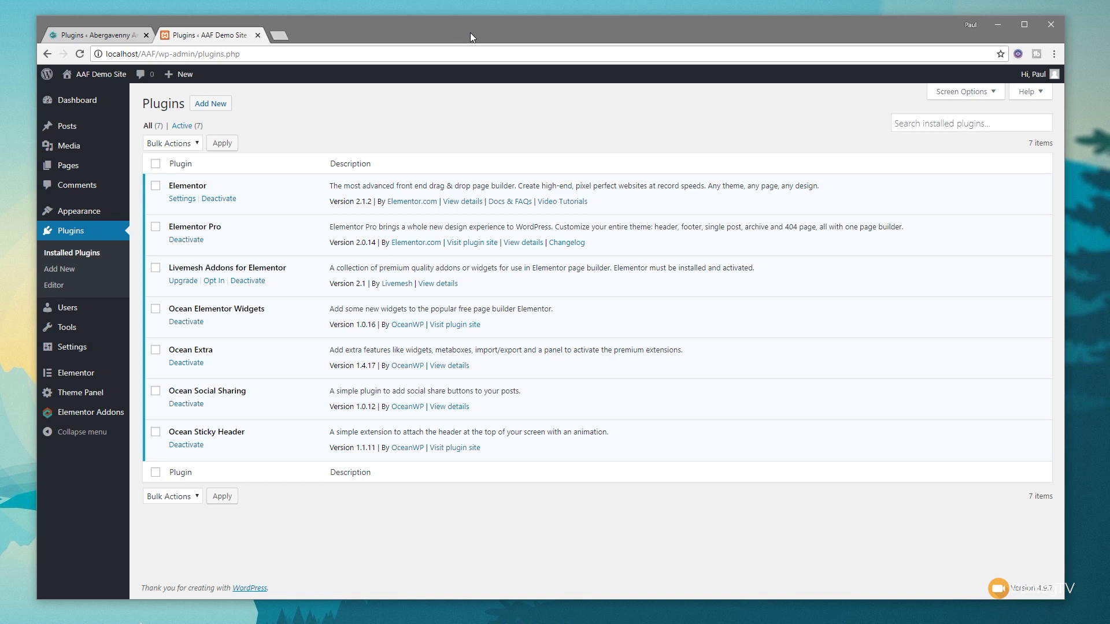
- Open the theme customiser's General Styling options and set the primary color to #ff4800
mouse_move(69, 211)
left_click(145, 233)
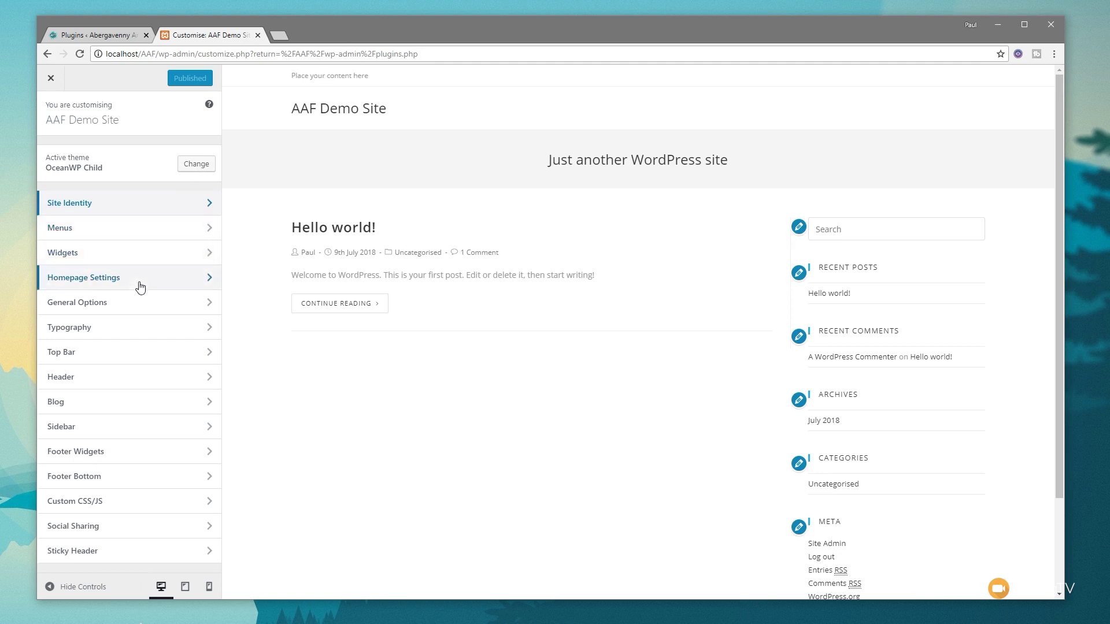
left_click(132, 307)
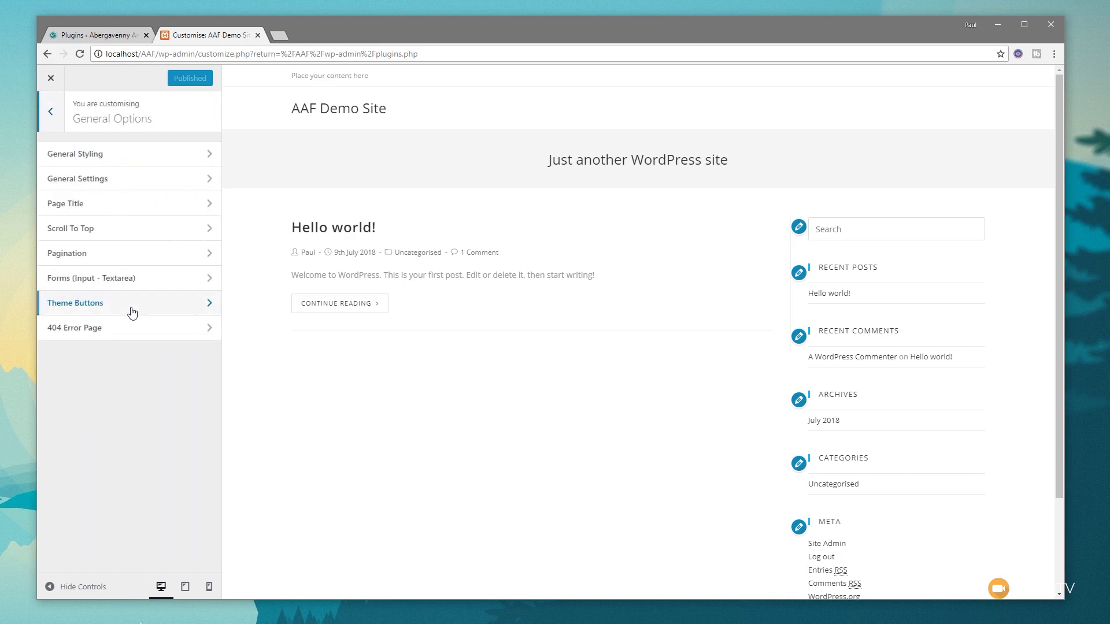
left_click(142, 159)
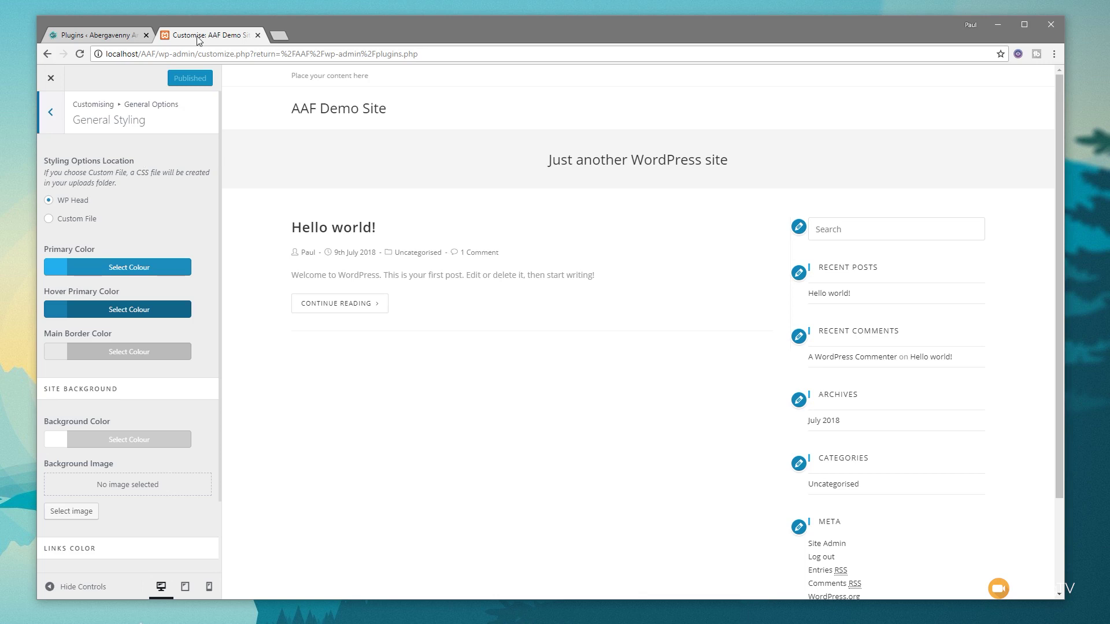
left_click(124, 274)
left_click_drag(84, 288, 34, 286)
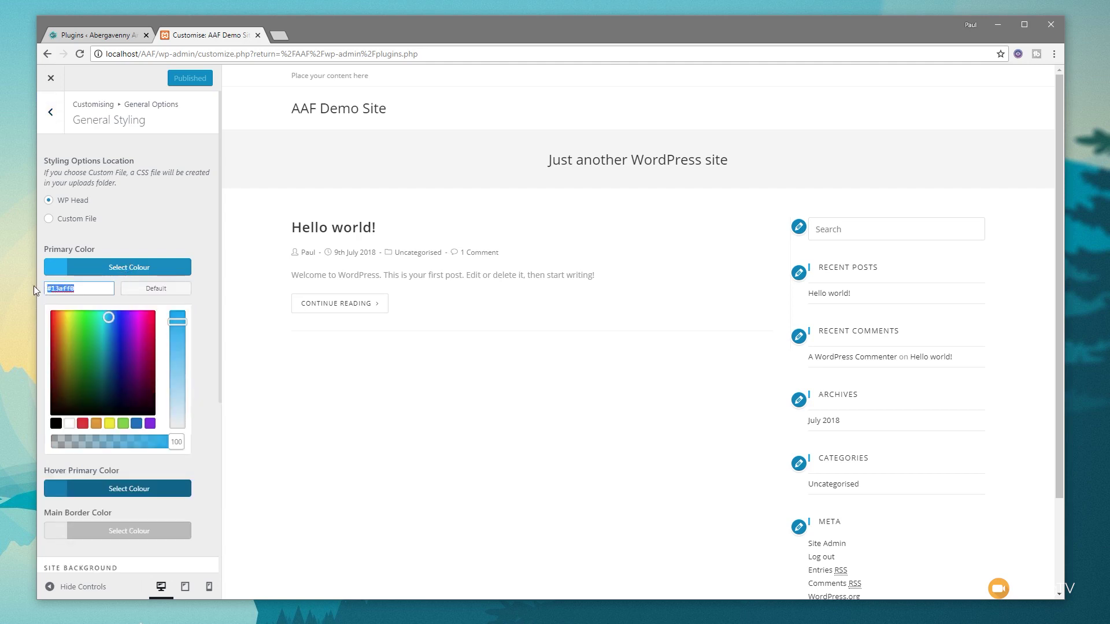
type("#ff4800")
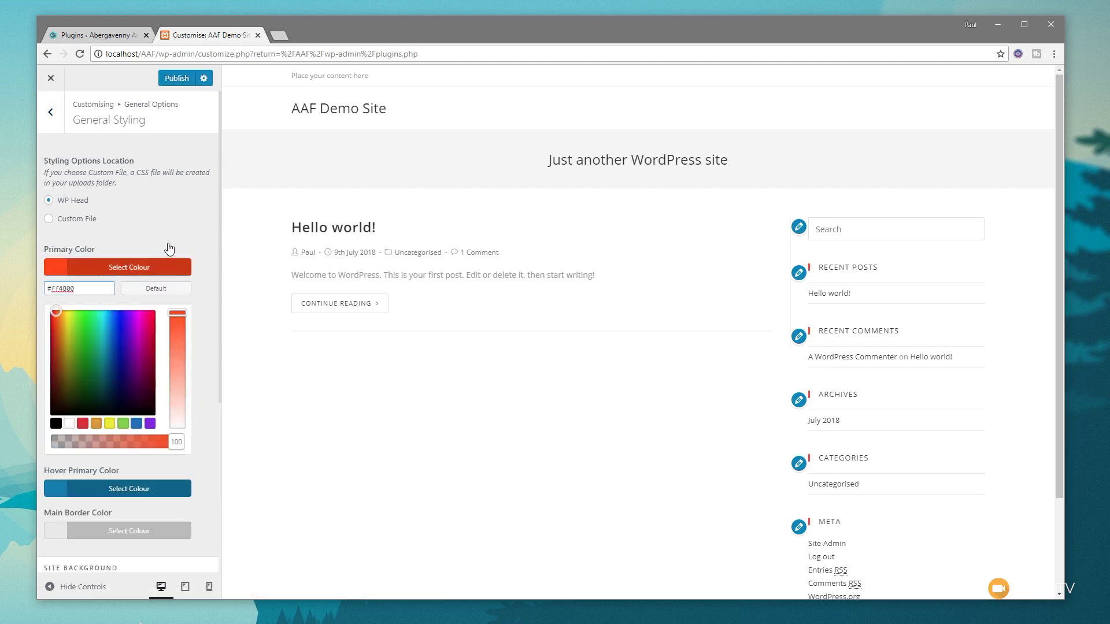
left_click(143, 269)
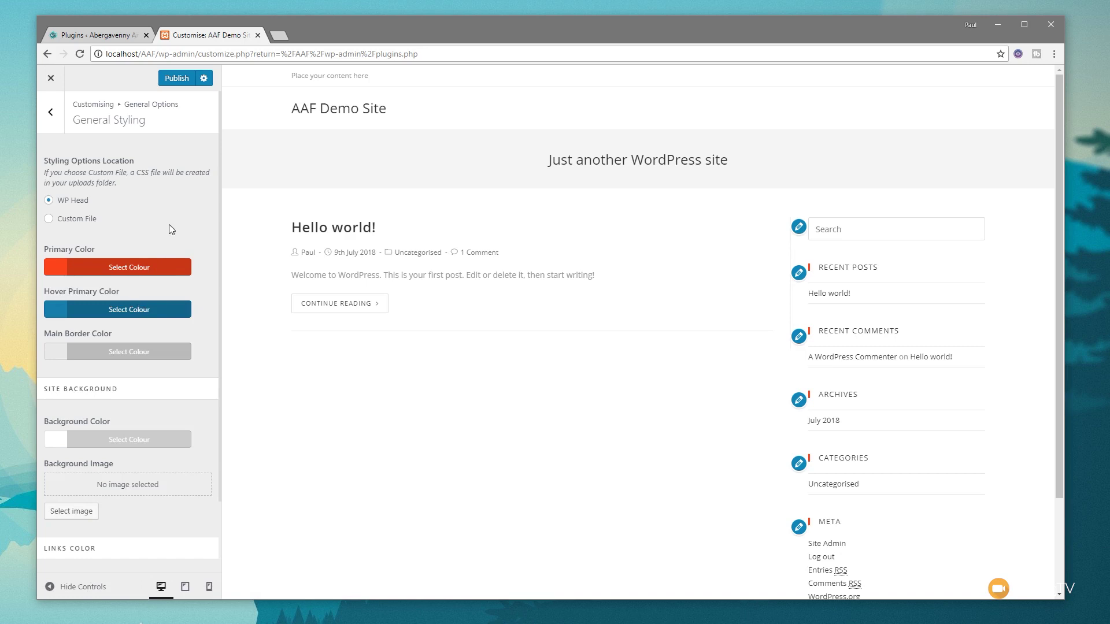
- Paste a darker orange-red color code as the hover primary color in General Styling
left_click(132, 312)
left_click(88, 331)
left_click_drag(88, 331, 40, 331)
key("ctrl+v")
left_click(136, 312)
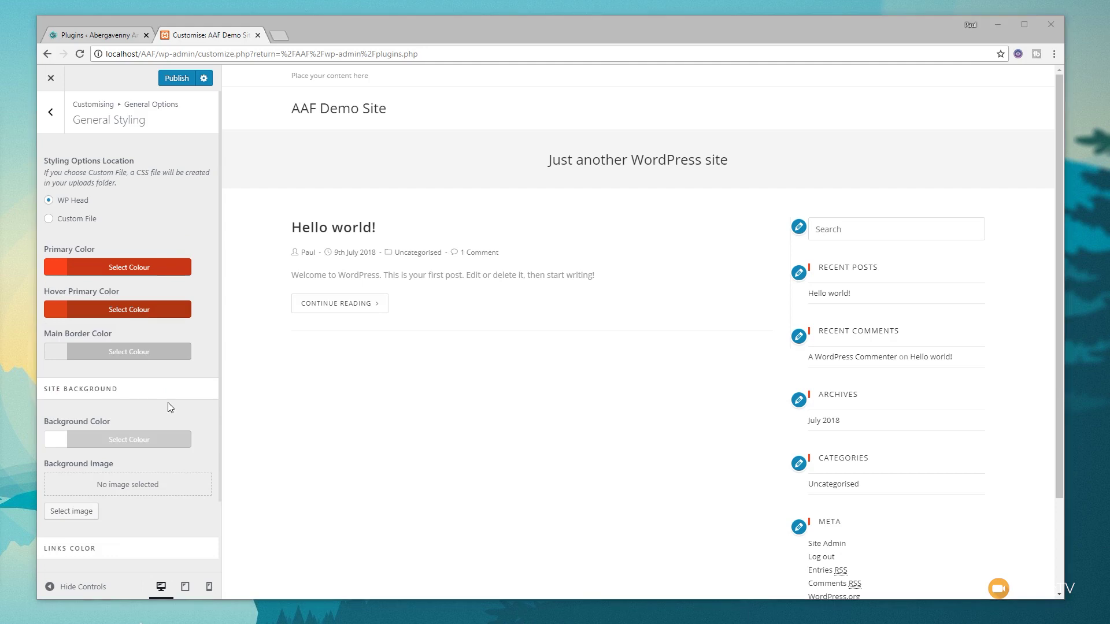
- Set the links' hover color to the same orange-red as the primary color and return to General Options
scroll(171, 409, "down", 2)
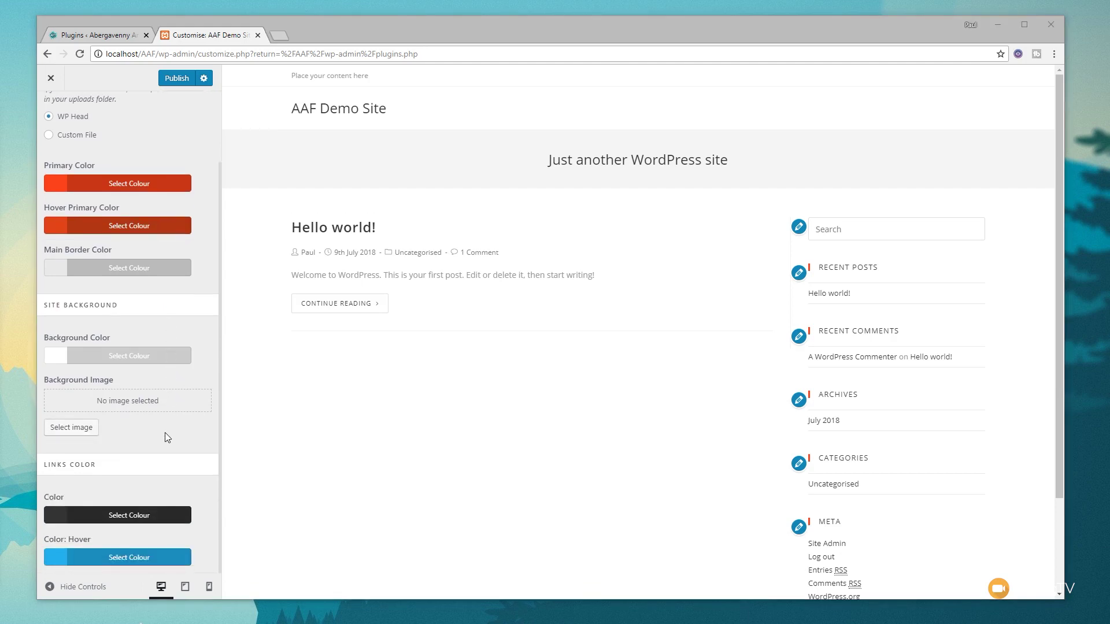
left_click(114, 558)
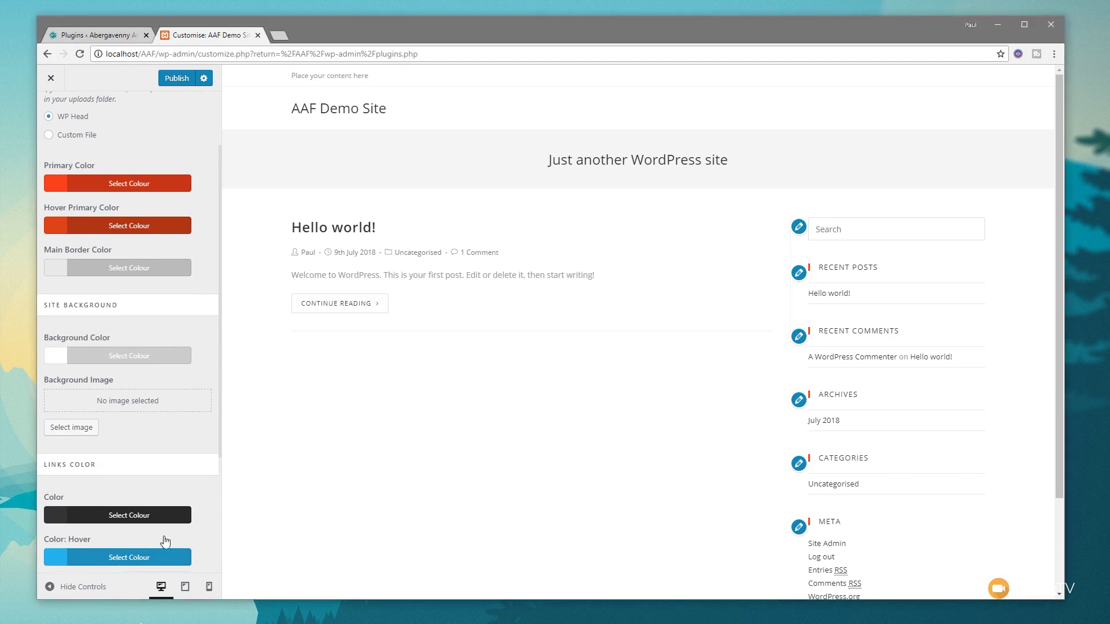
left_click_drag(87, 399, 21, 405)
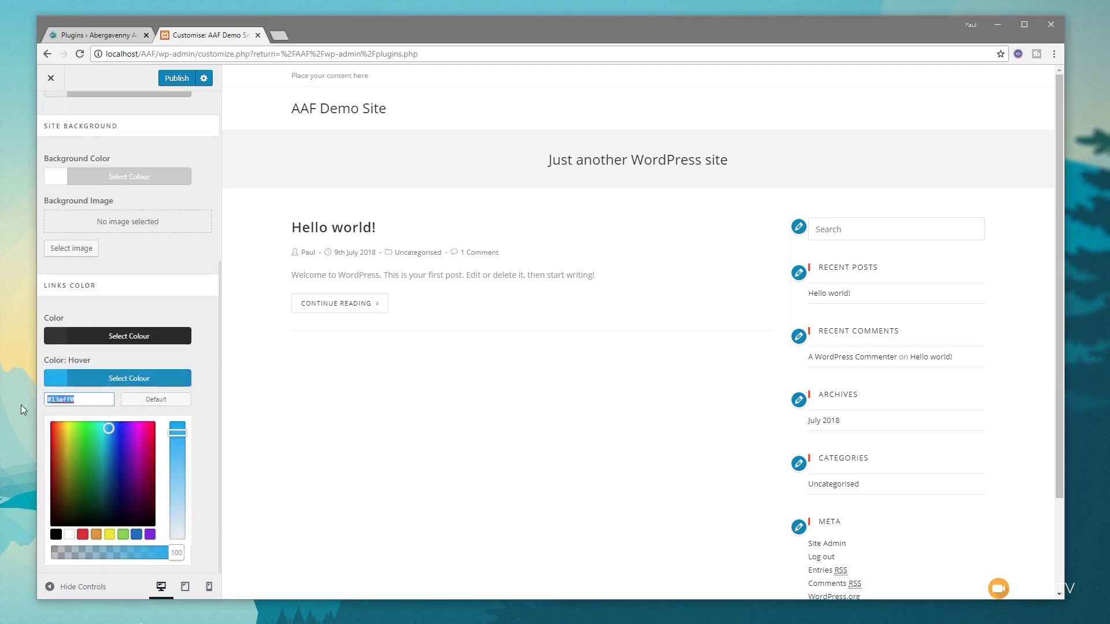
key("ctrl+v")
left_click(185, 332)
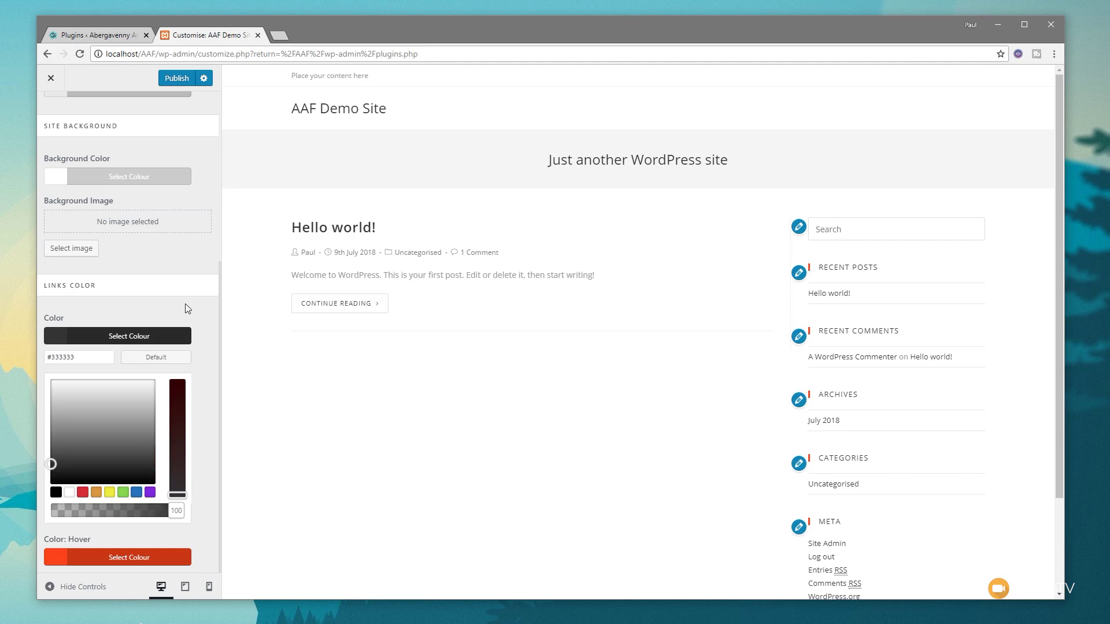
left_click(150, 312)
scroll(150, 311, "up", 5)
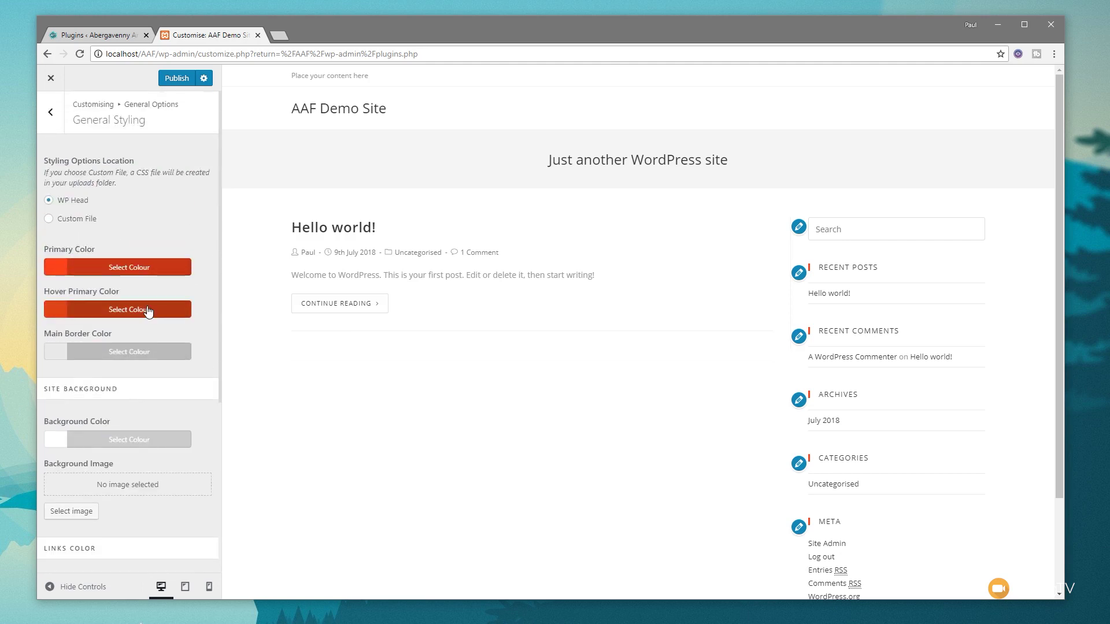
left_click(52, 118)
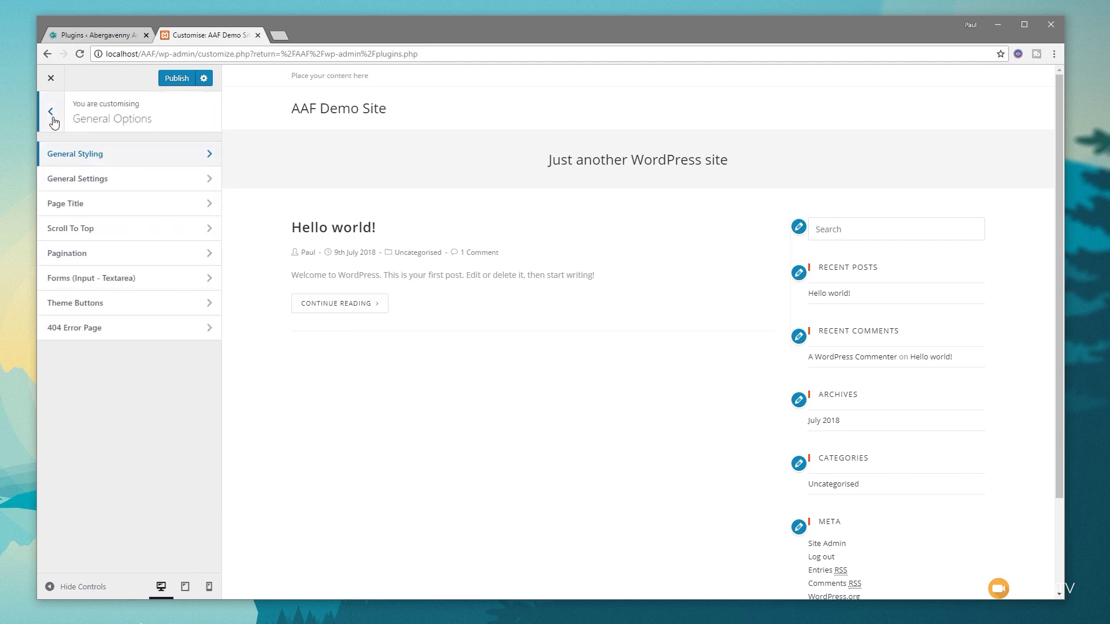
- In General Settings, choose the full-width layout without sidebars for both the pages and the search result page
left_click(118, 189)
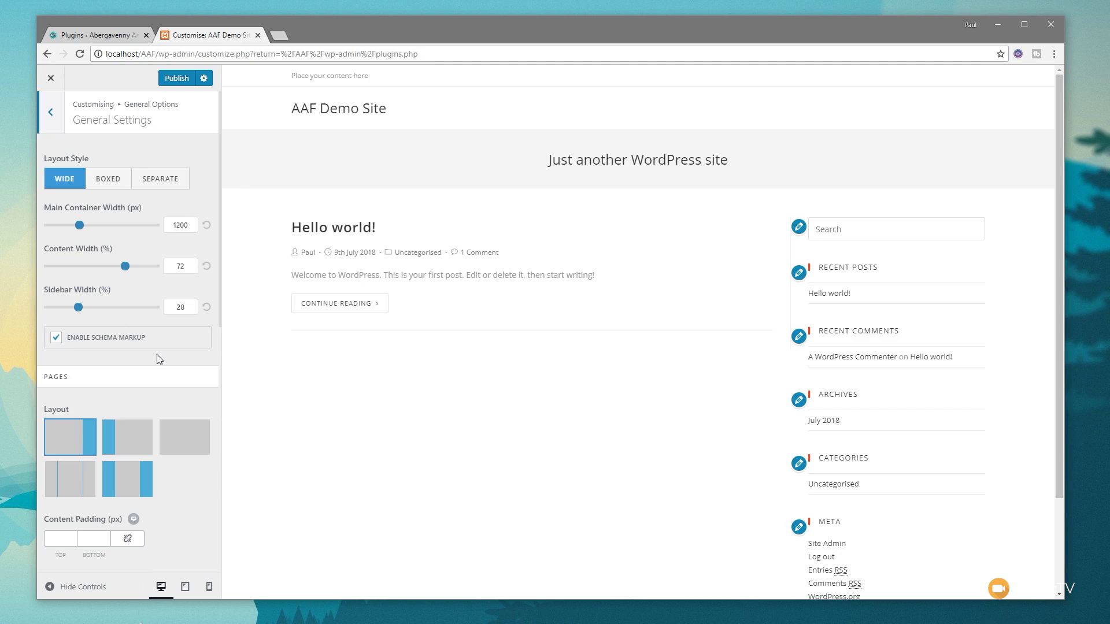
left_click(192, 451)
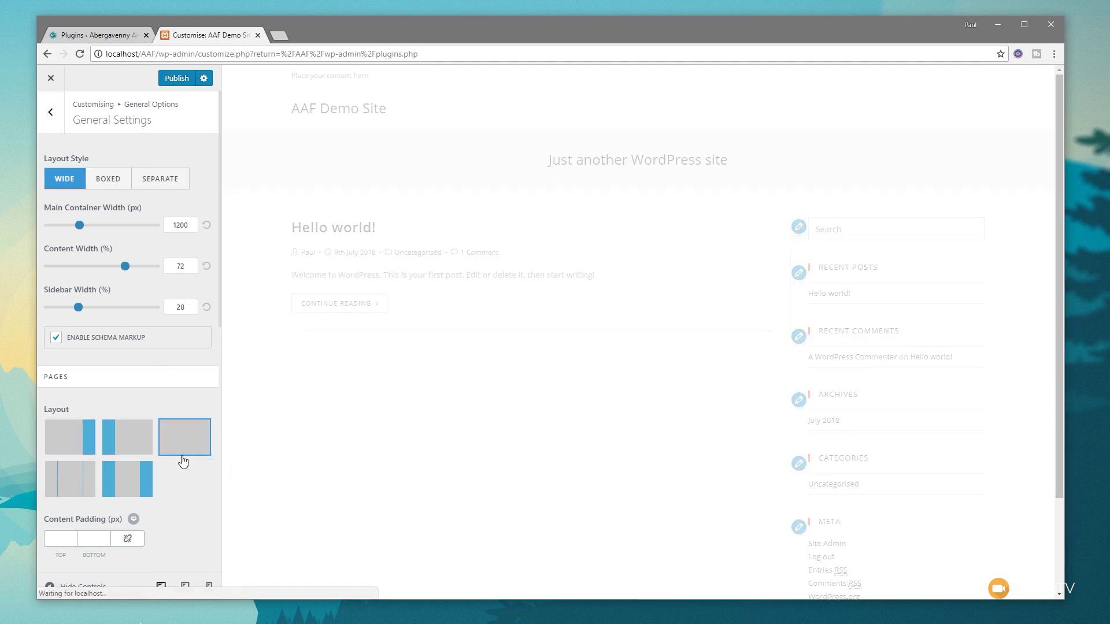
scroll(185, 457, "down", 4)
scroll(184, 467, "down", 1)
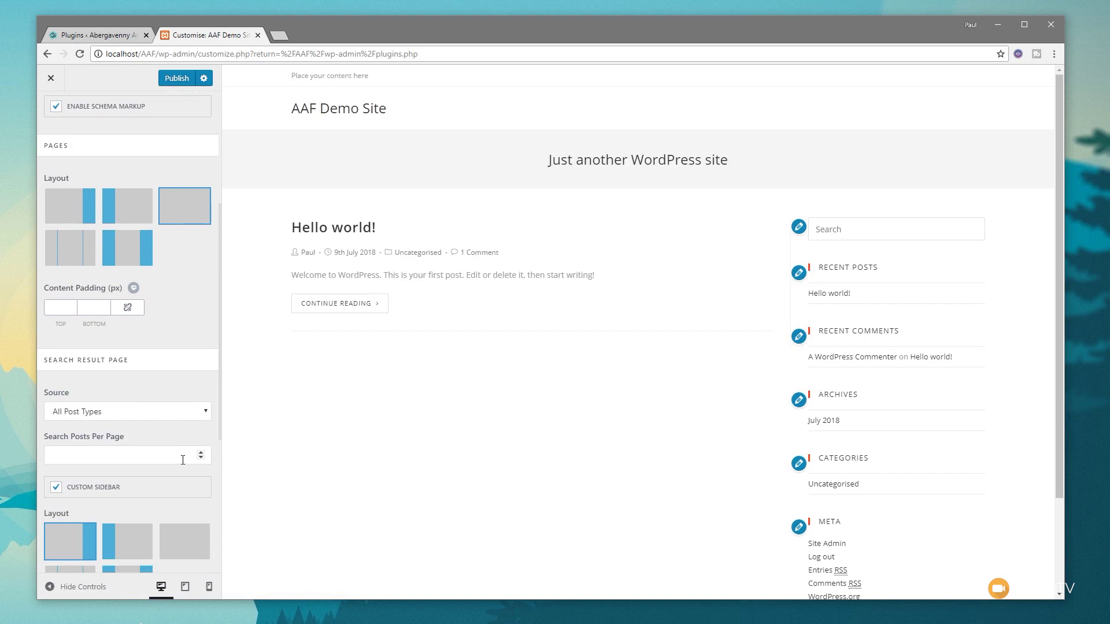
scroll(183, 460, "down", 2)
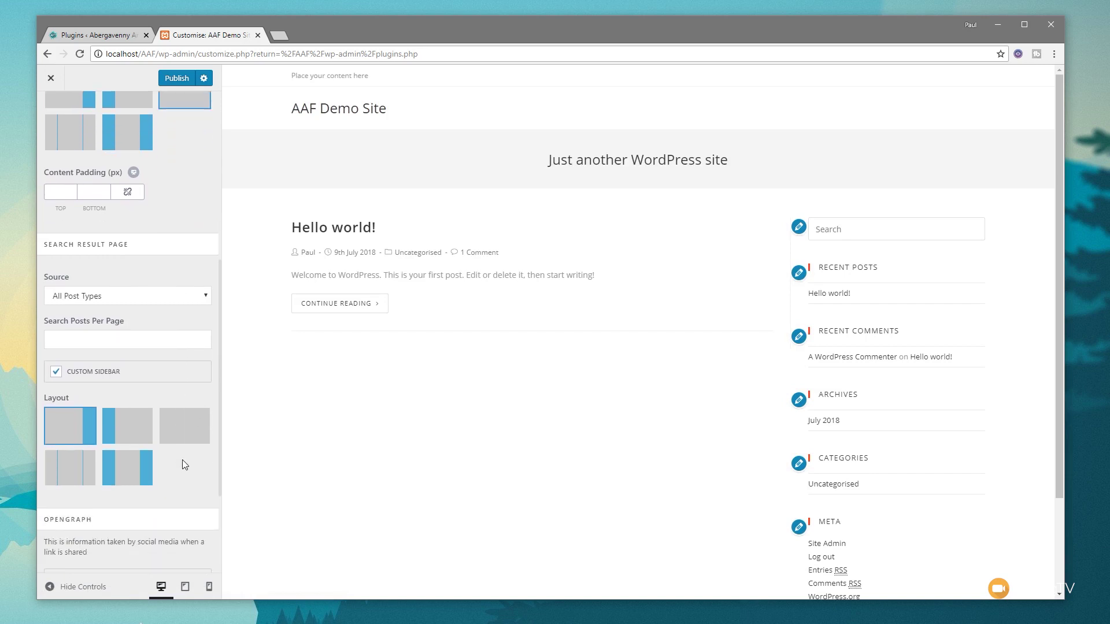
left_click(189, 433)
scroll(188, 434, "down", 2)
scroll(190, 440, "down", 1)
scroll(123, 400, "up", 10)
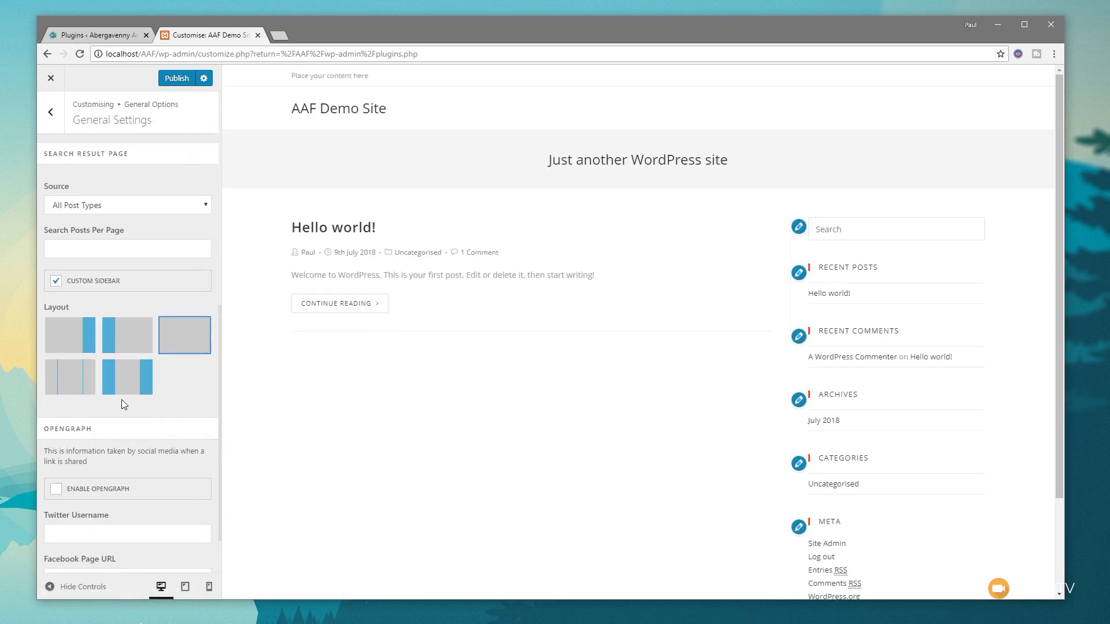
left_click(47, 122)
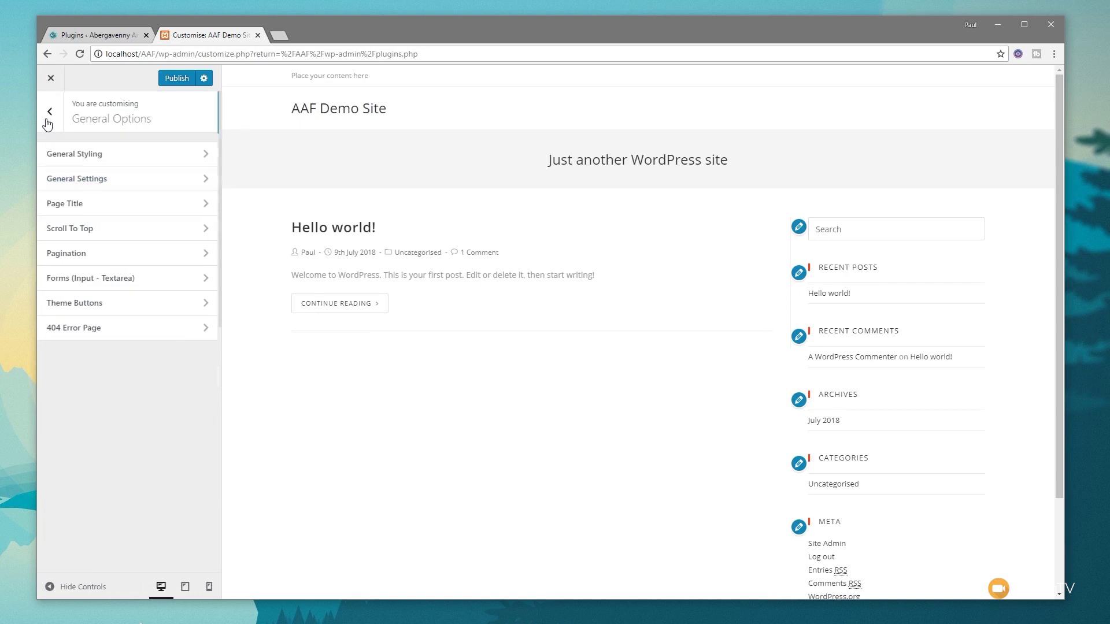
- Set the Page Title style to Hidden and return to General Options
left_click(71, 208)
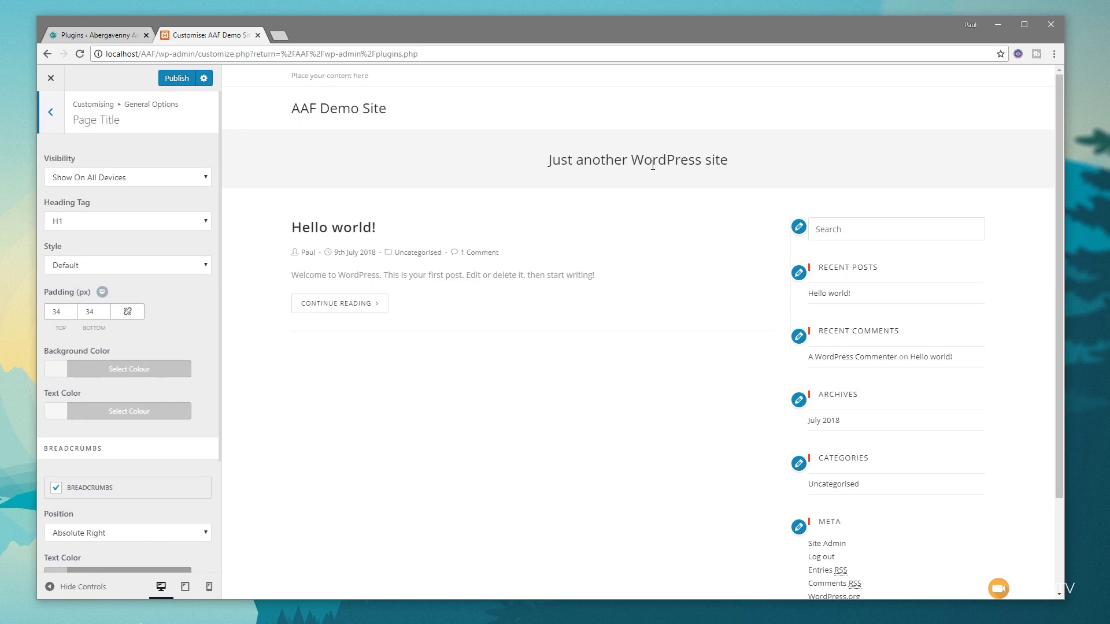
left_click(207, 268)
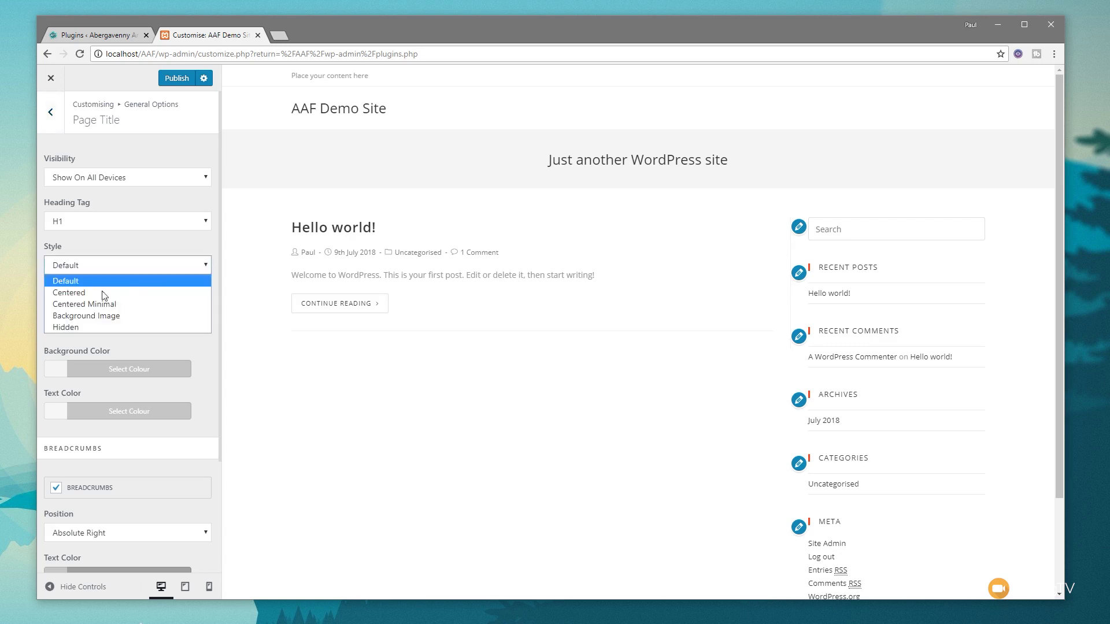
left_click(62, 328)
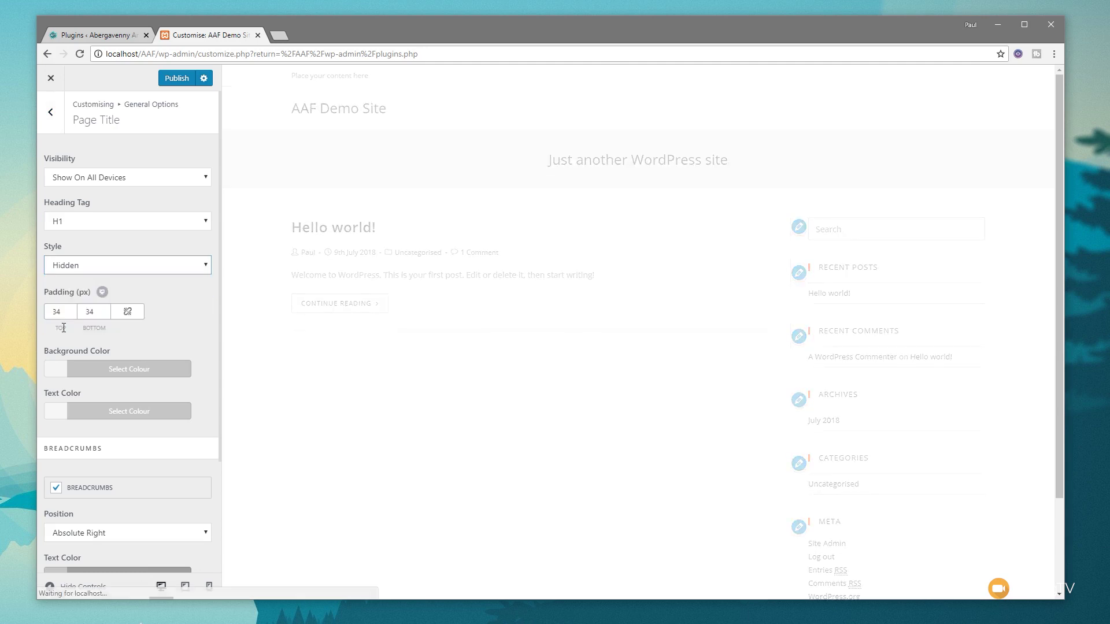
left_click(55, 120)
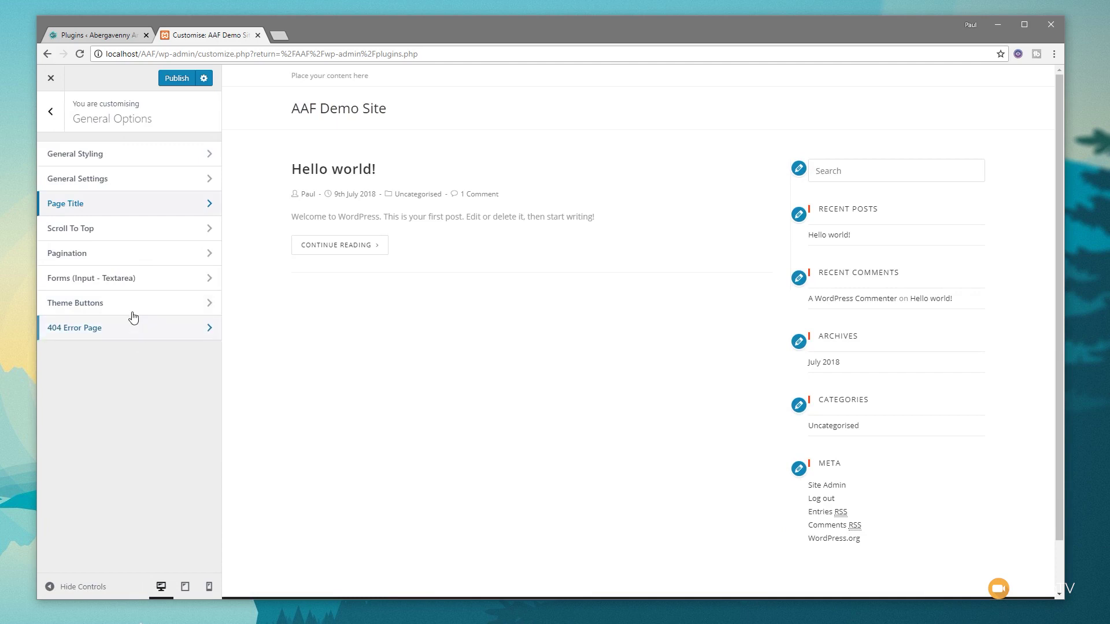
- Choose the bold upward chevron as the arrow icon for the Scroll To Top button
left_click(110, 233)
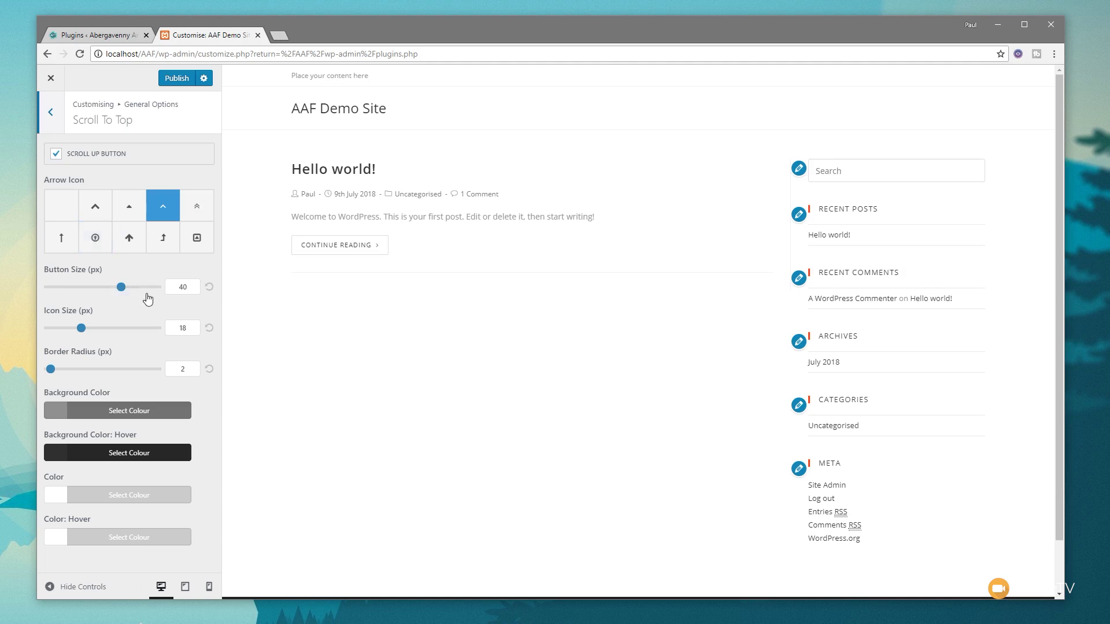
left_click(100, 214)
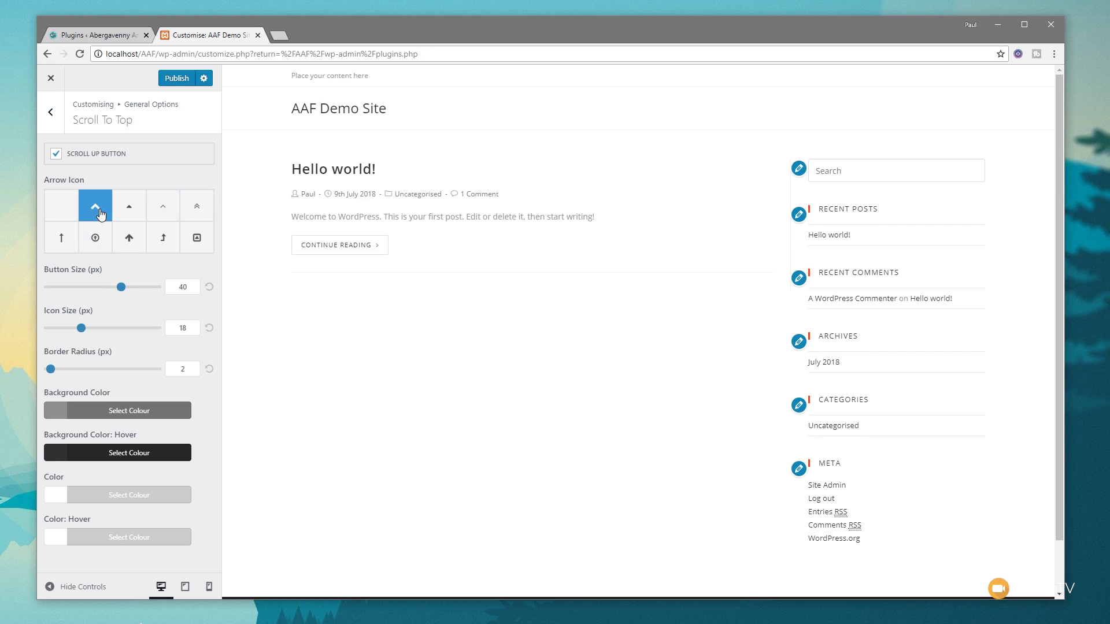
scroll(486, 400, "down", 2)
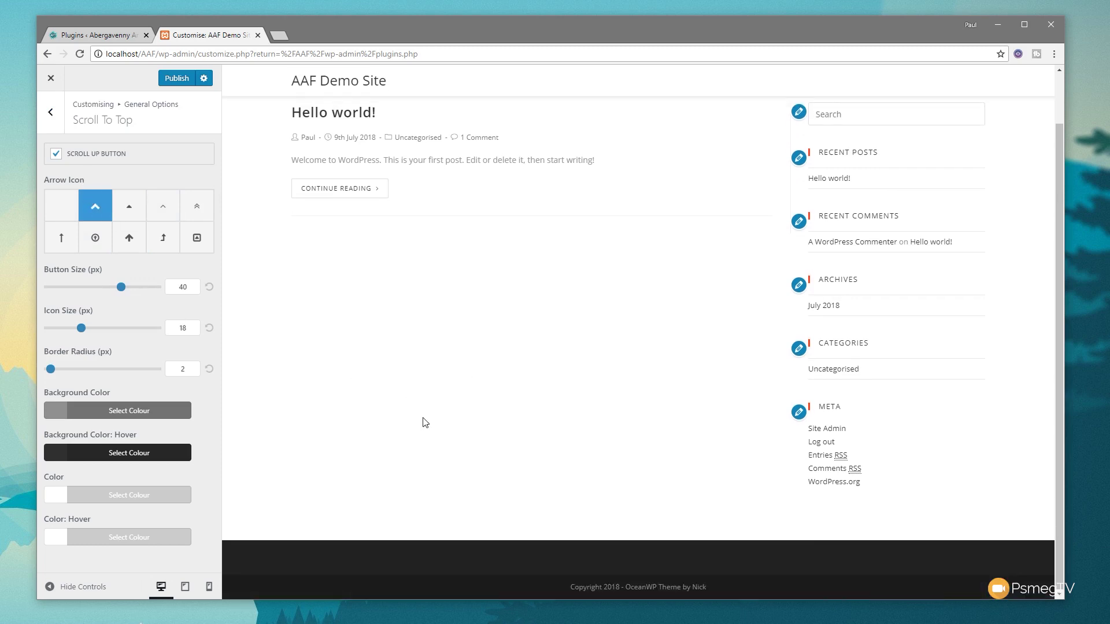
scroll(424, 422, "up", 2)
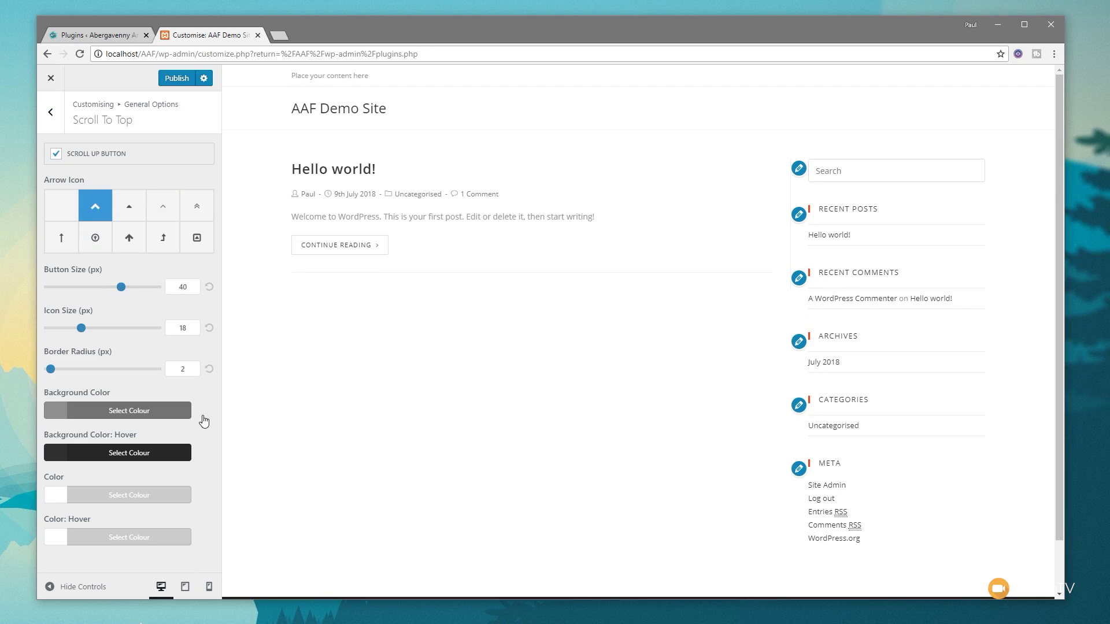
left_click(59, 118)
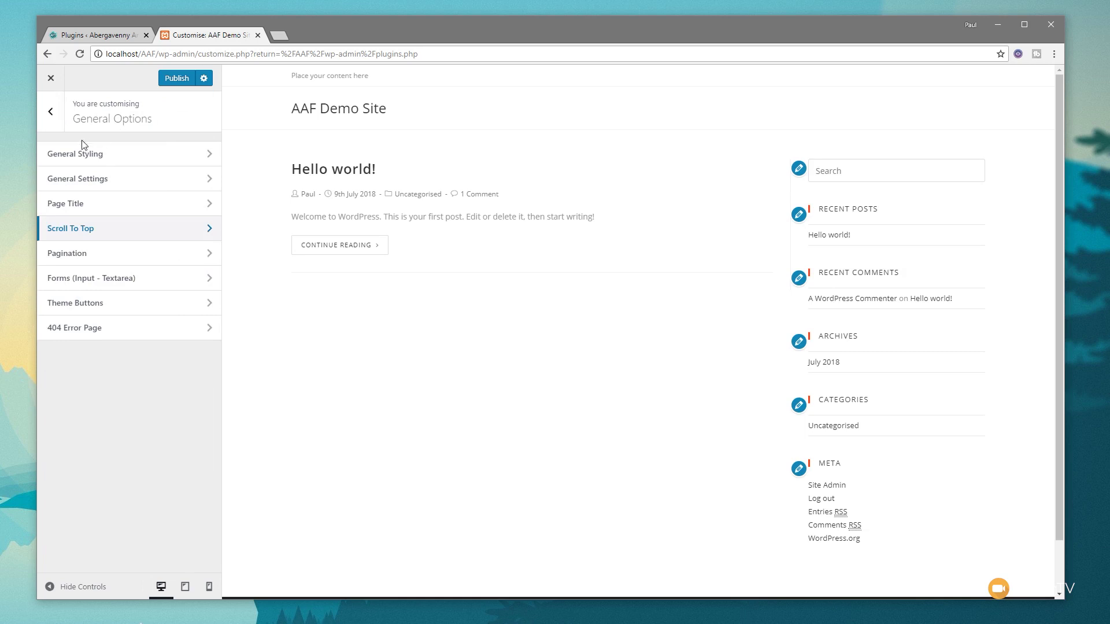
- In the Typography settings, set the Body font family to Muli
left_click(57, 126)
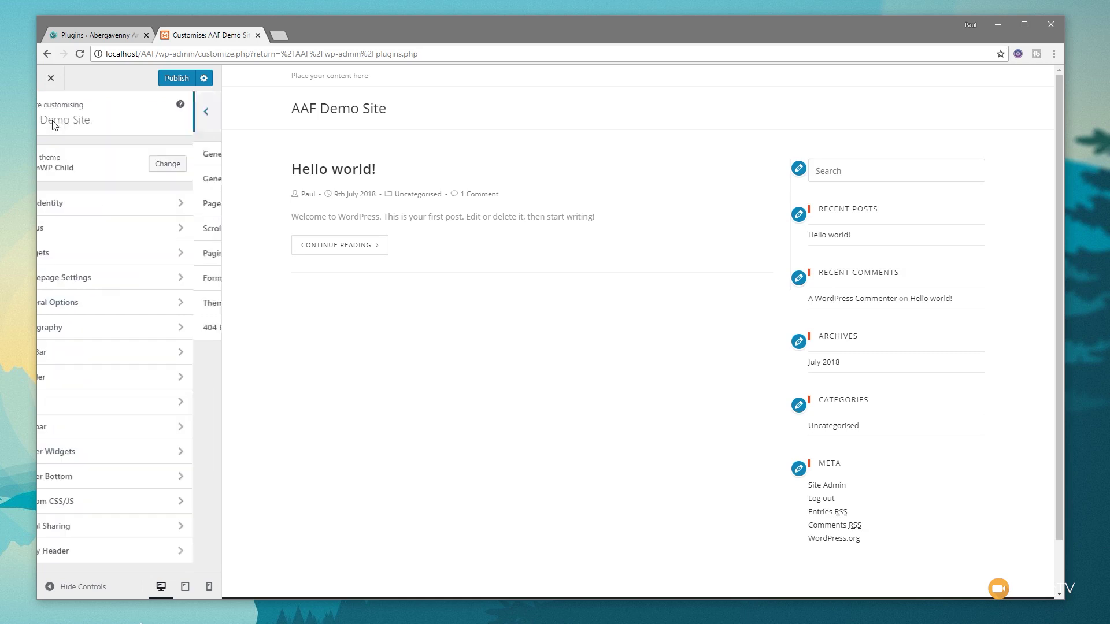
left_click(79, 333)
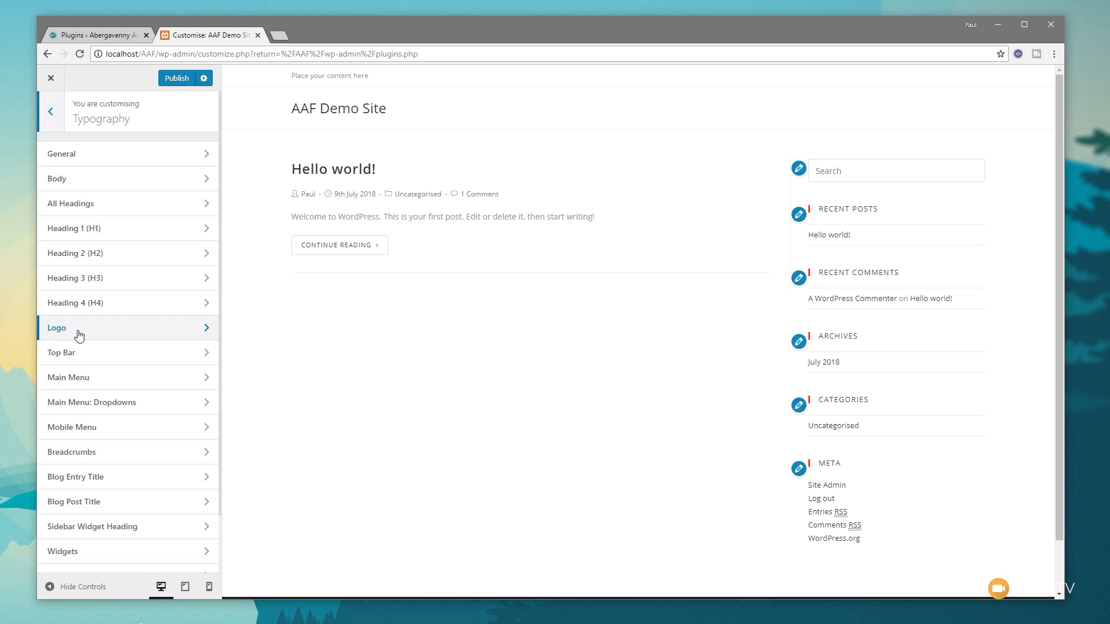
left_click(100, 179)
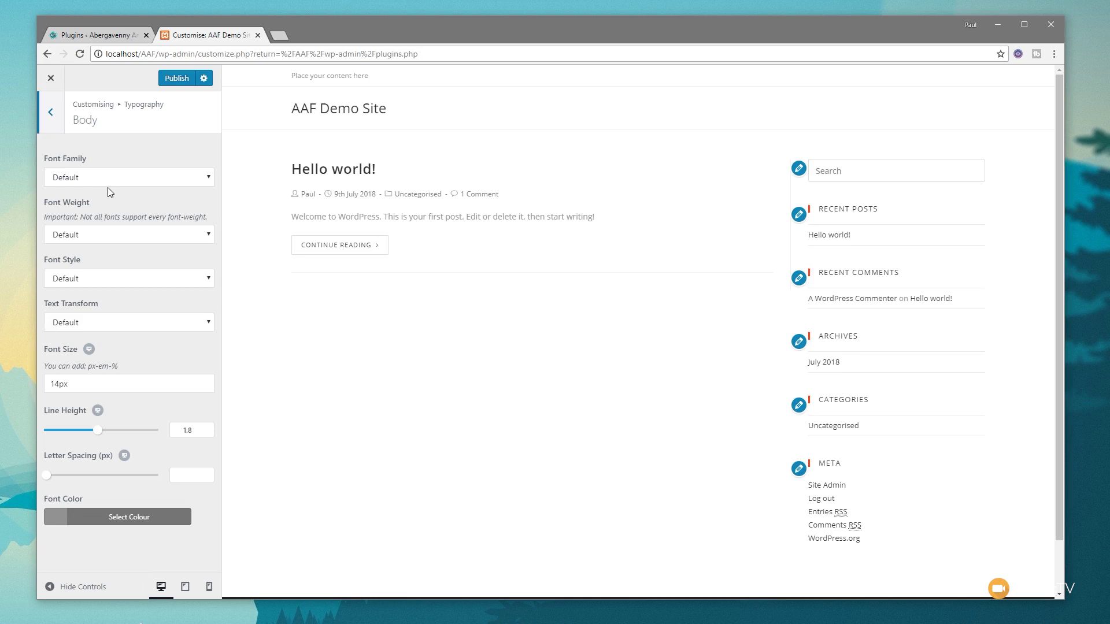
left_click(186, 182)
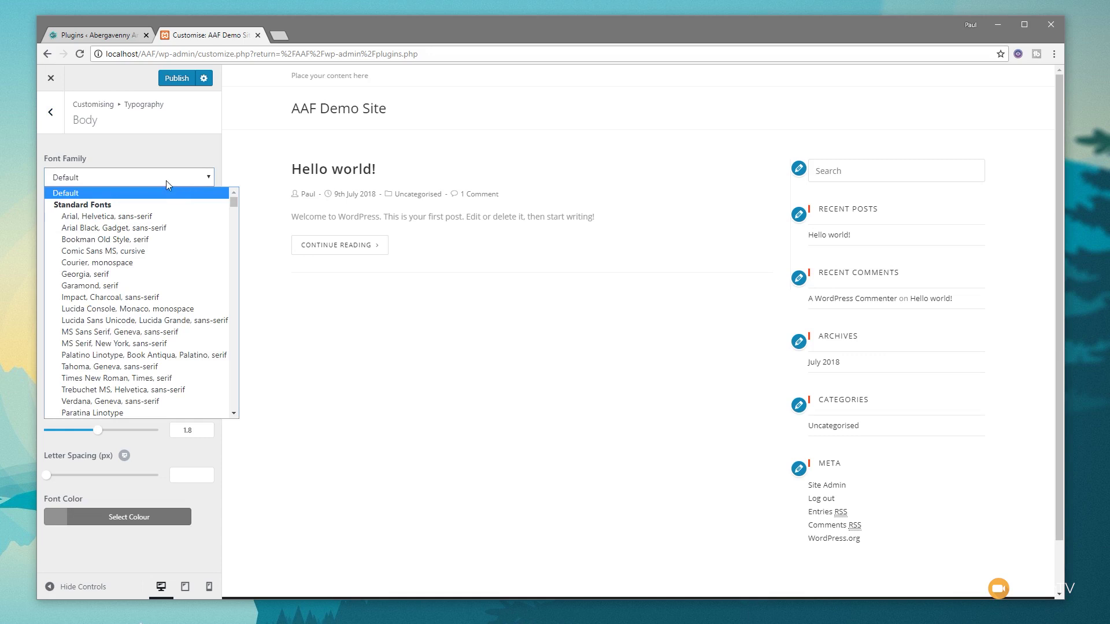
type("mul")
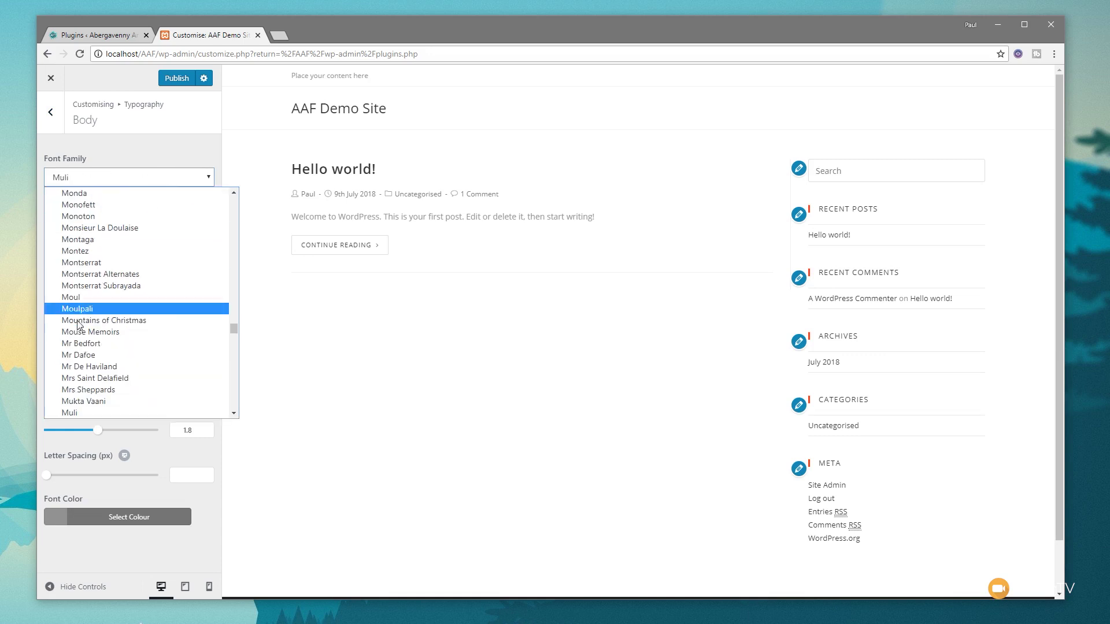
left_click(85, 411)
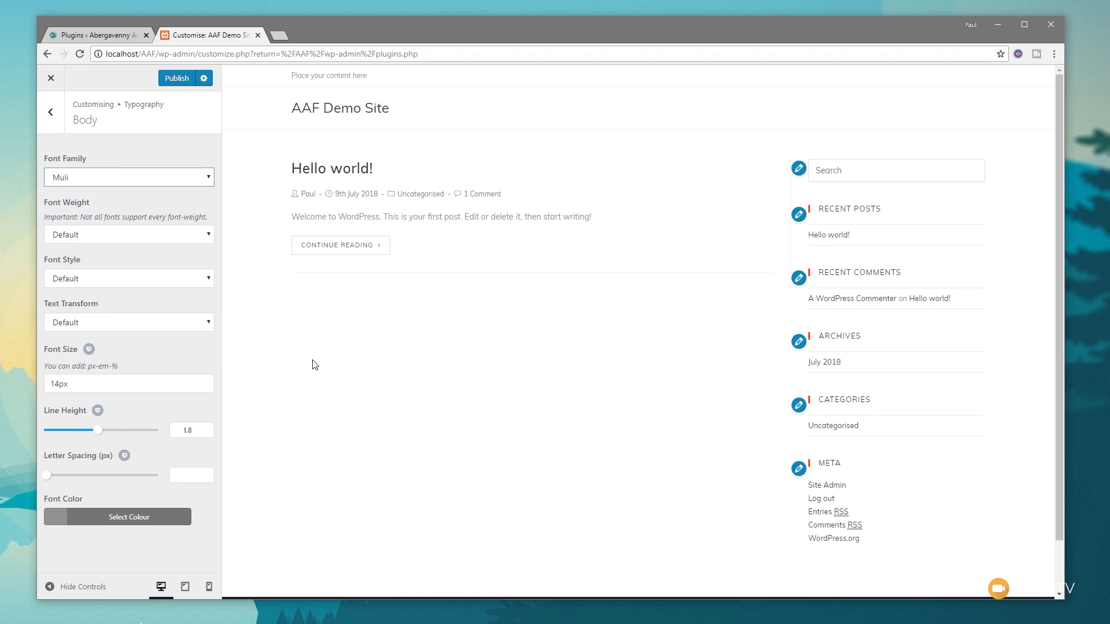
- Set the Body font color to dark grey #474747 and return to the Typography settings
left_click(58, 522)
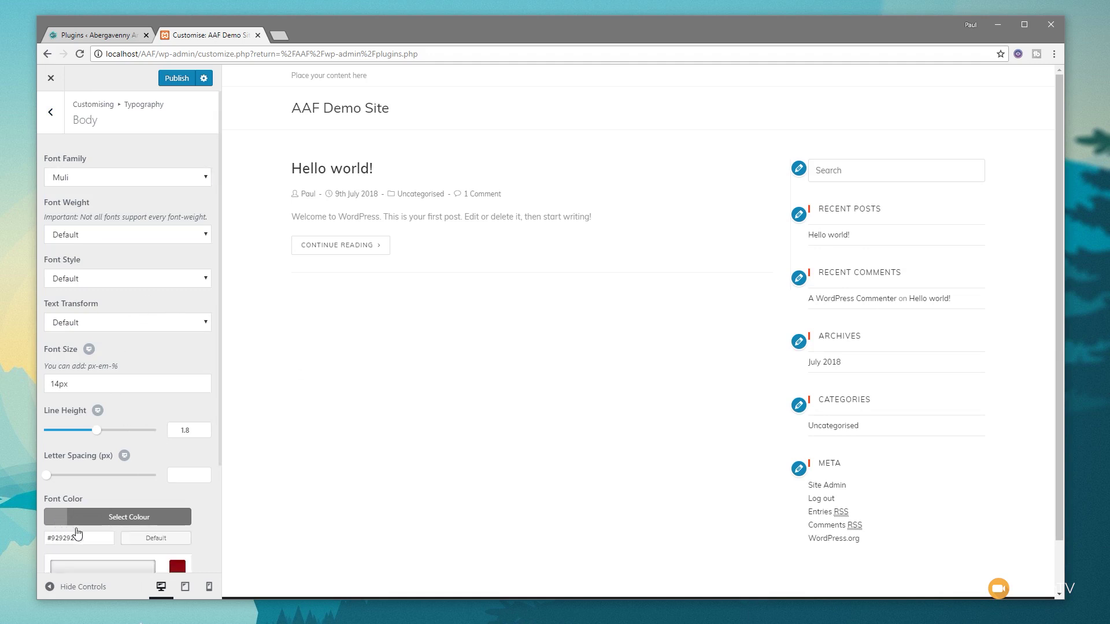
scroll(174, 510, "down", 3)
left_click_drag(52, 467, 47, 496)
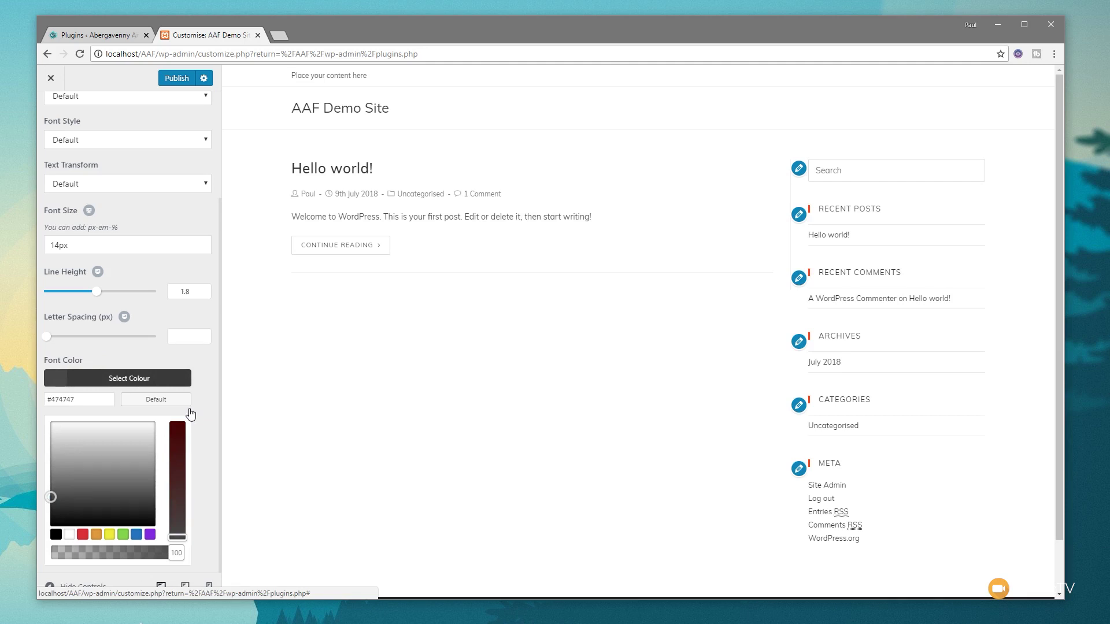
scroll(115, 173, "up", 5)
left_click(50, 110)
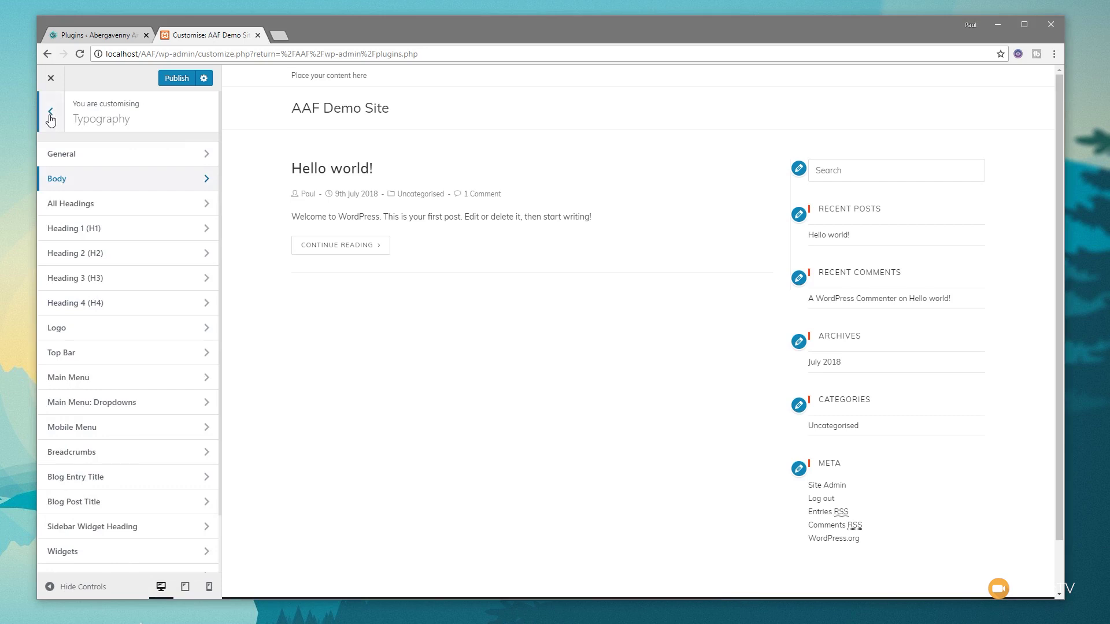
- Set the font family for All Headings to Montserrat
left_click(96, 204)
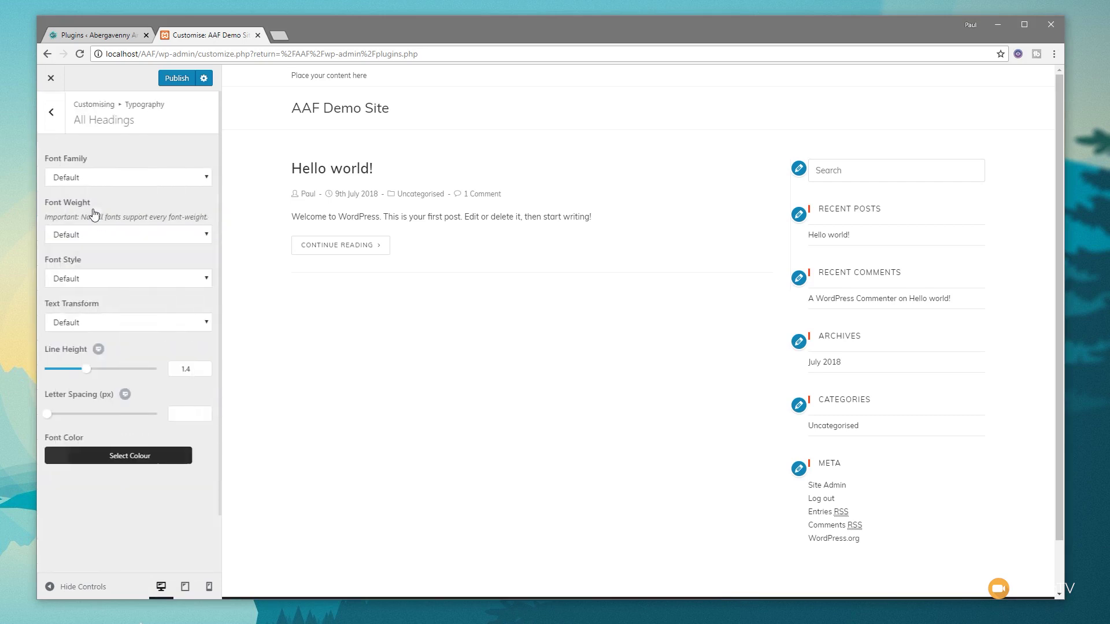
left_click(139, 179)
type("mont")
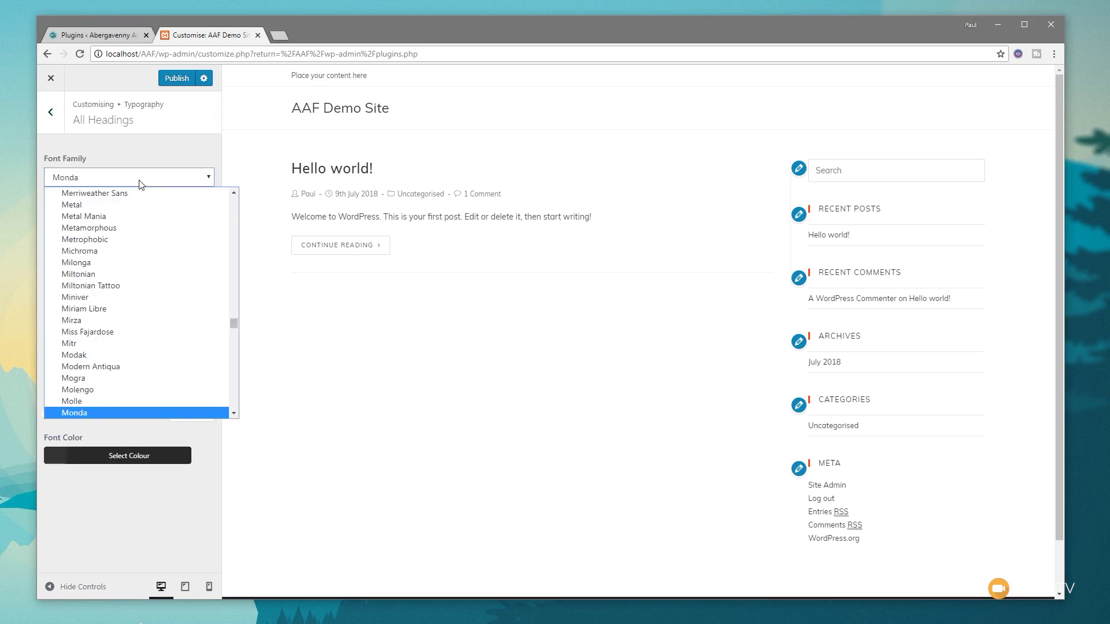
scroll(149, 300, "down", 3)
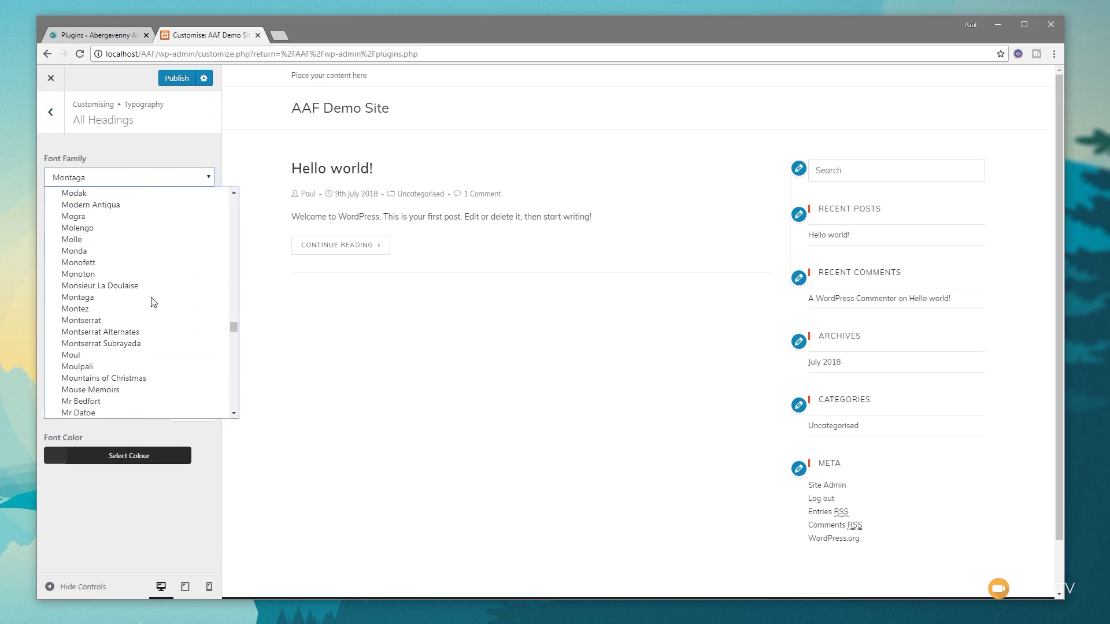
left_click(125, 321)
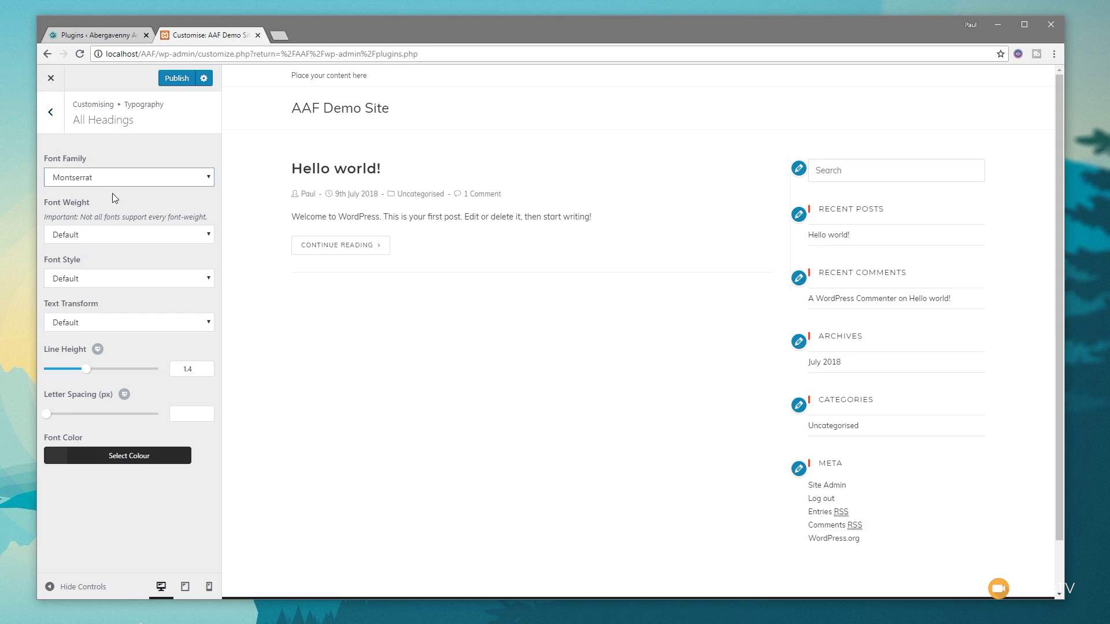
- Set the font weight of All Headings to Book: 300 and the text transform to Uppercase
left_click(112, 234)
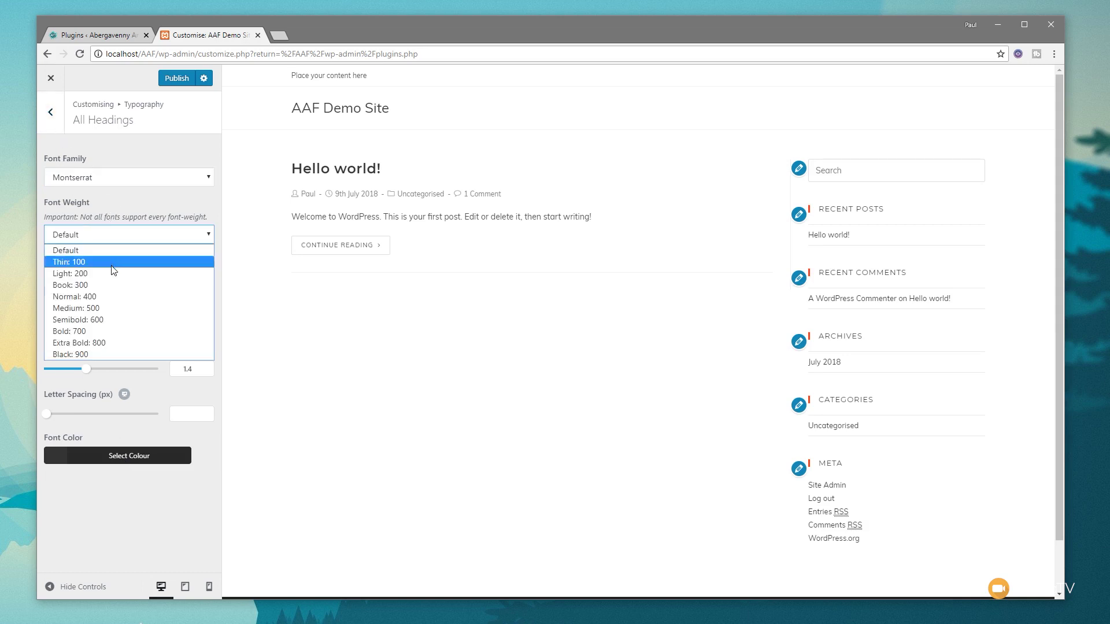
left_click(109, 284)
left_click(98, 282)
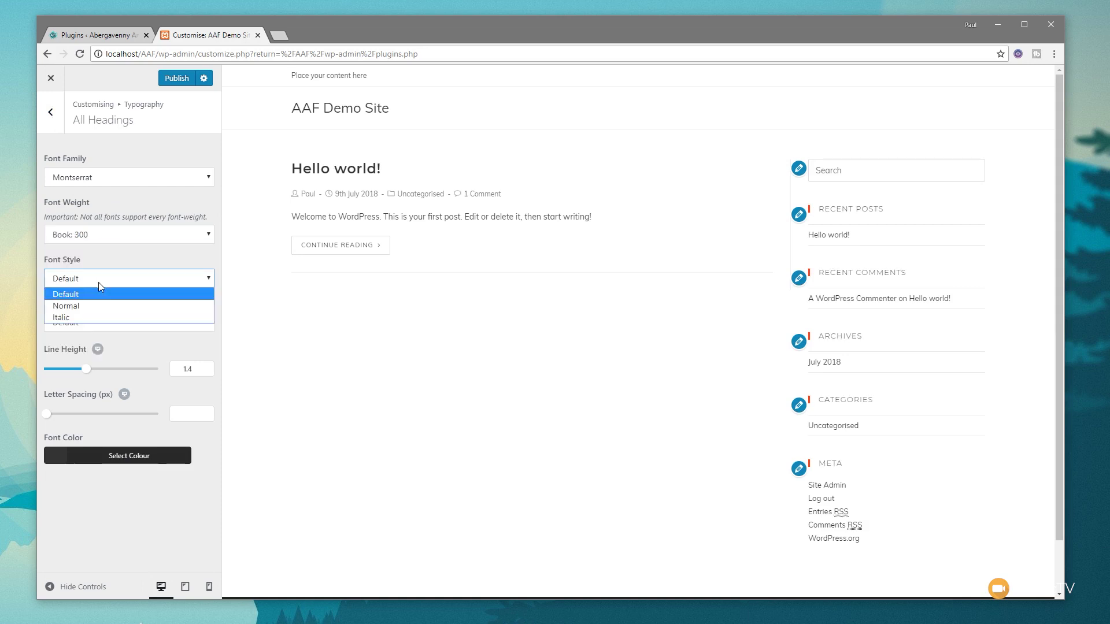
left_click(134, 266)
left_click(111, 322)
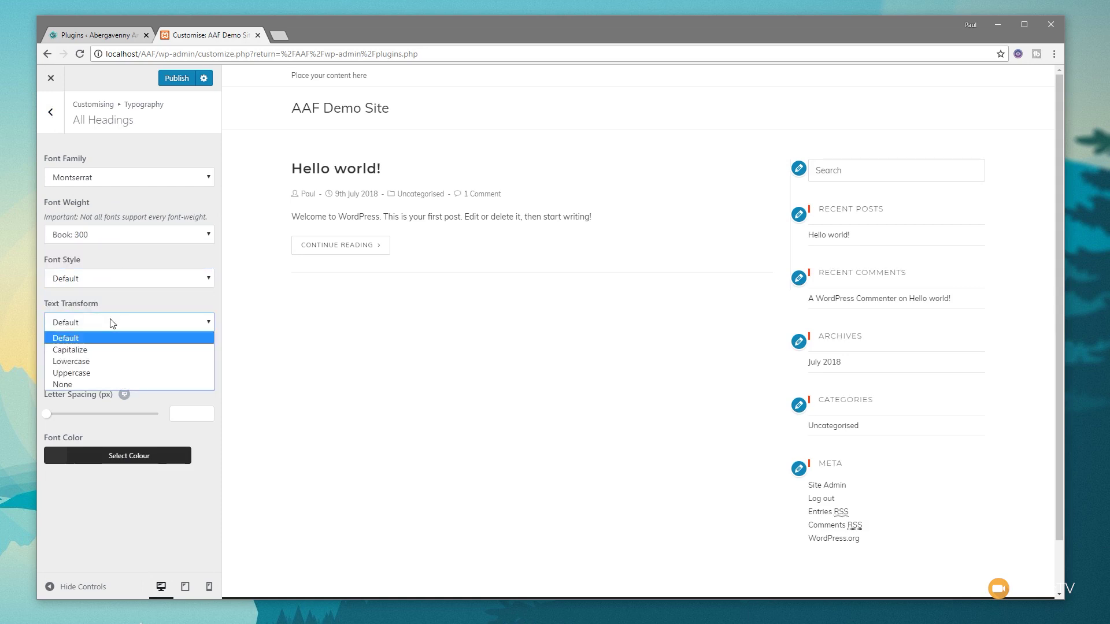
left_click(90, 373)
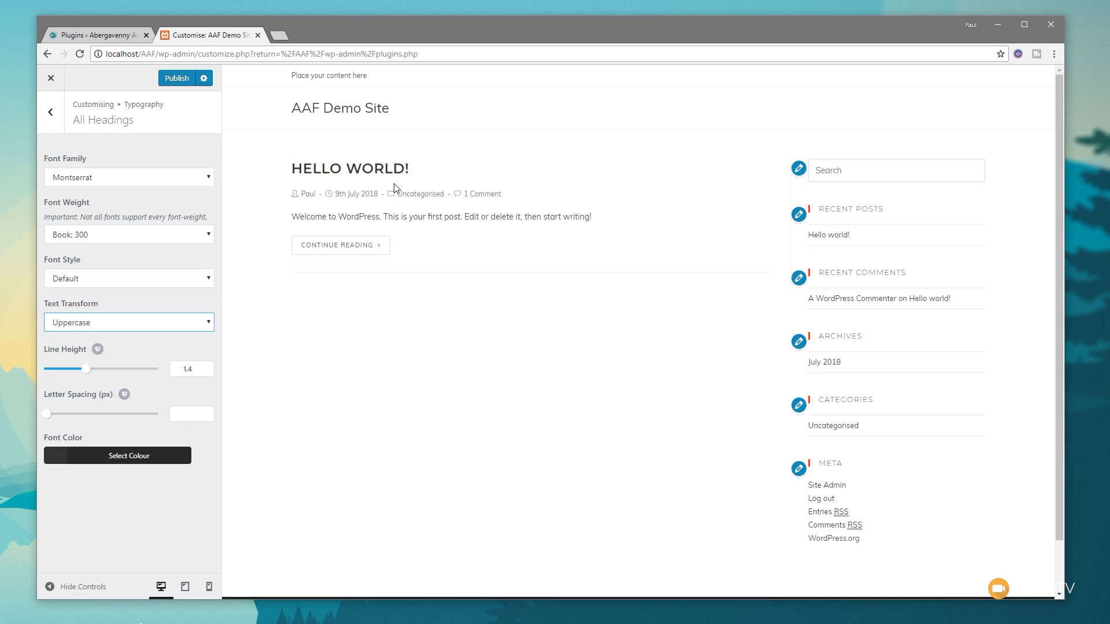
- Change the font weight of All Headings to Light: 200 and return to the Typography settings
left_click(154, 236)
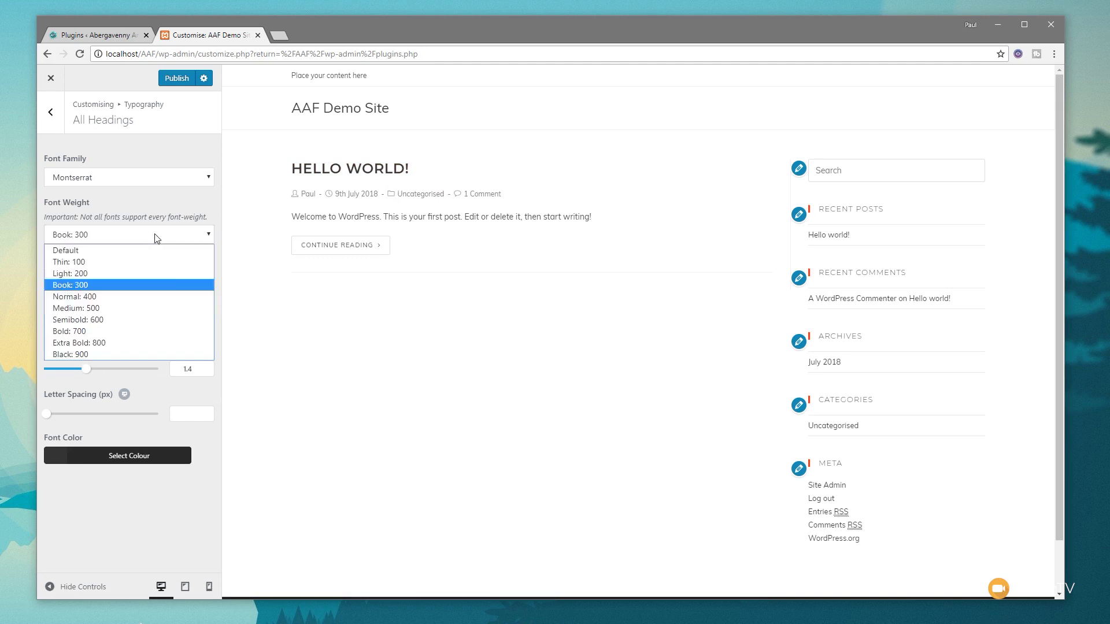
left_click(125, 274)
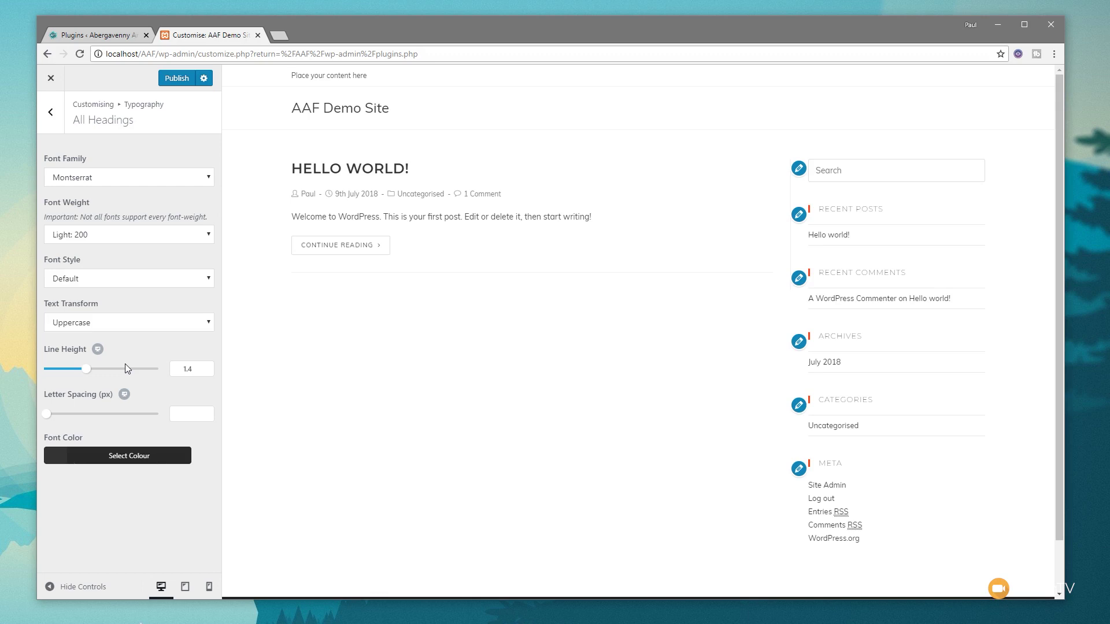
left_click(50, 112)
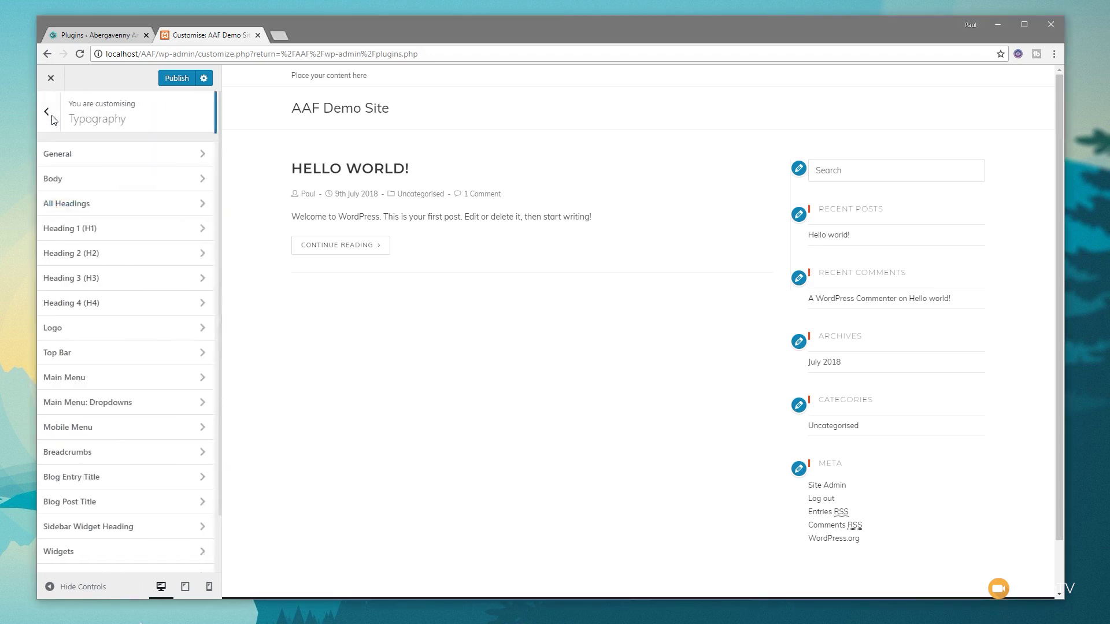
- Set the Heading 1 (H1) font size to 42 and return to the Typography settings
left_click(113, 230)
left_click_drag(77, 385, 29, 392)
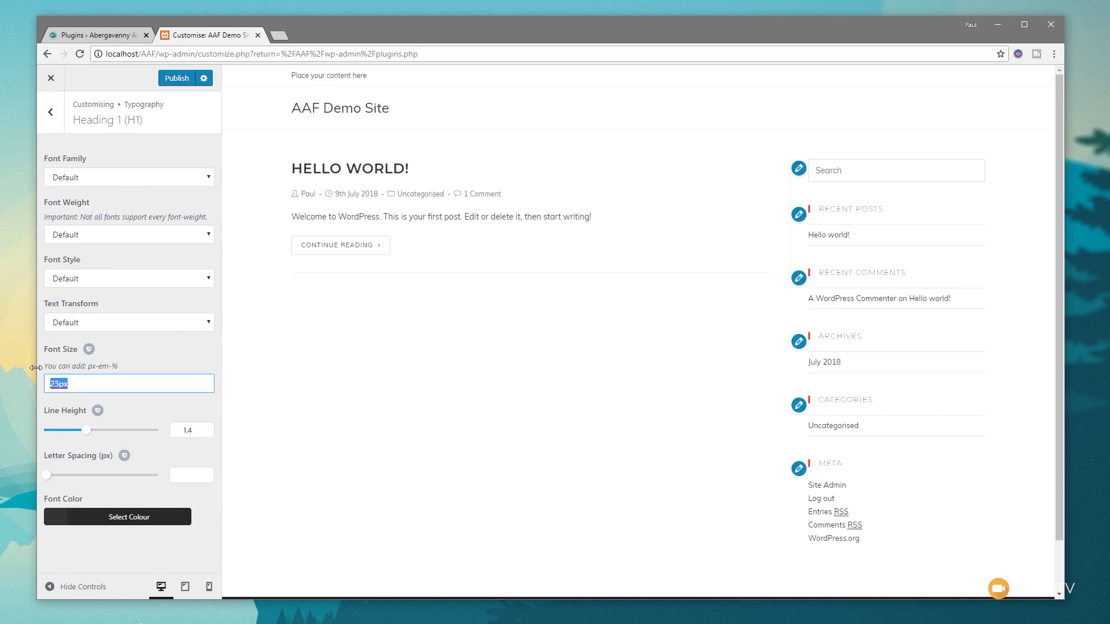
type("42")
left_click(48, 114)
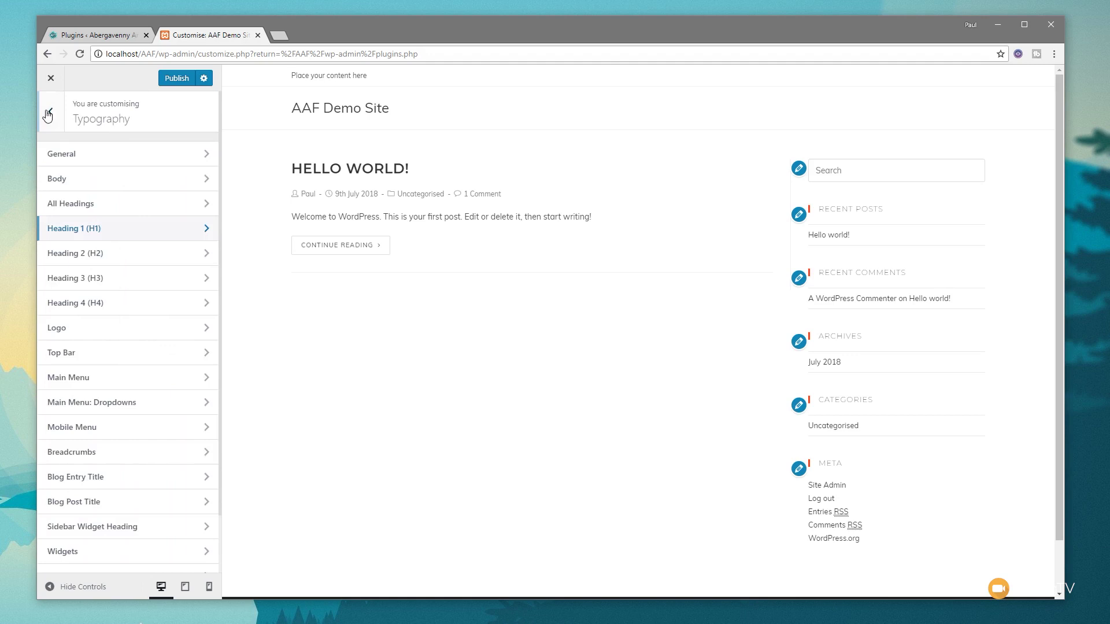
- Set the Heading 2 (H2) font size to 32 and return to the Typography settings
left_click(82, 250)
left_click_drag(70, 385, 42, 388)
type("32")
left_click(50, 112)
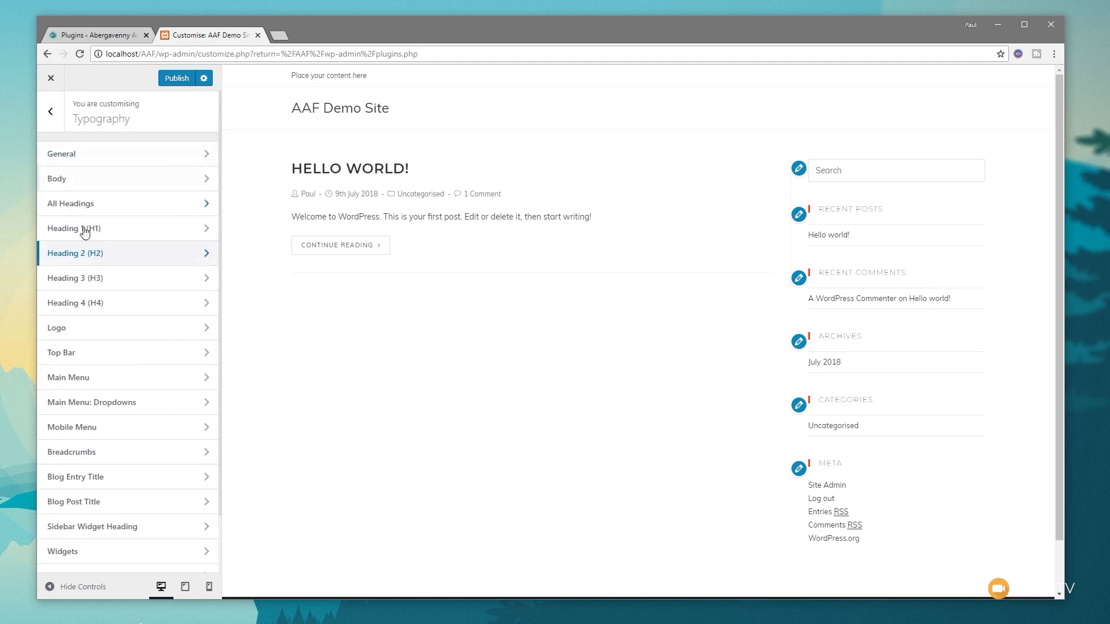
- Set the Heading 3 (H3) font size to 32 and return to the Typography settings
left_click(100, 282)
left_click_drag(69, 384, 9, 384)
type("32")
left_click(51, 112)
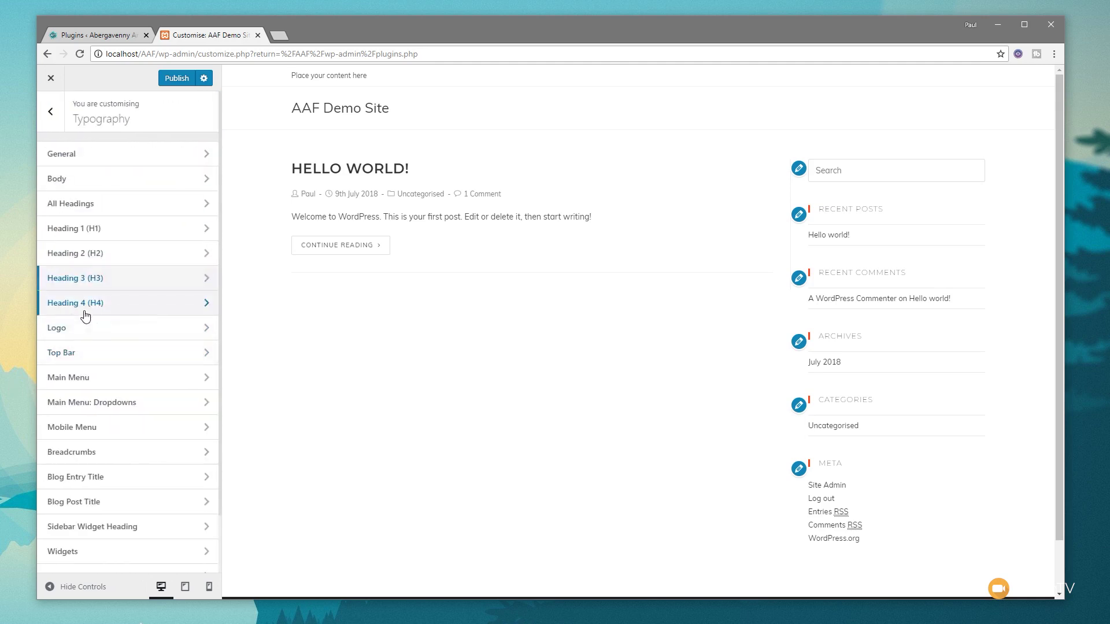
- Set the Heading 4 (H4) font size to 28 and return to the Typography settings
left_click(85, 315)
left_click_drag(68, 384, 12, 382)
type("28")
left_click(189, 395)
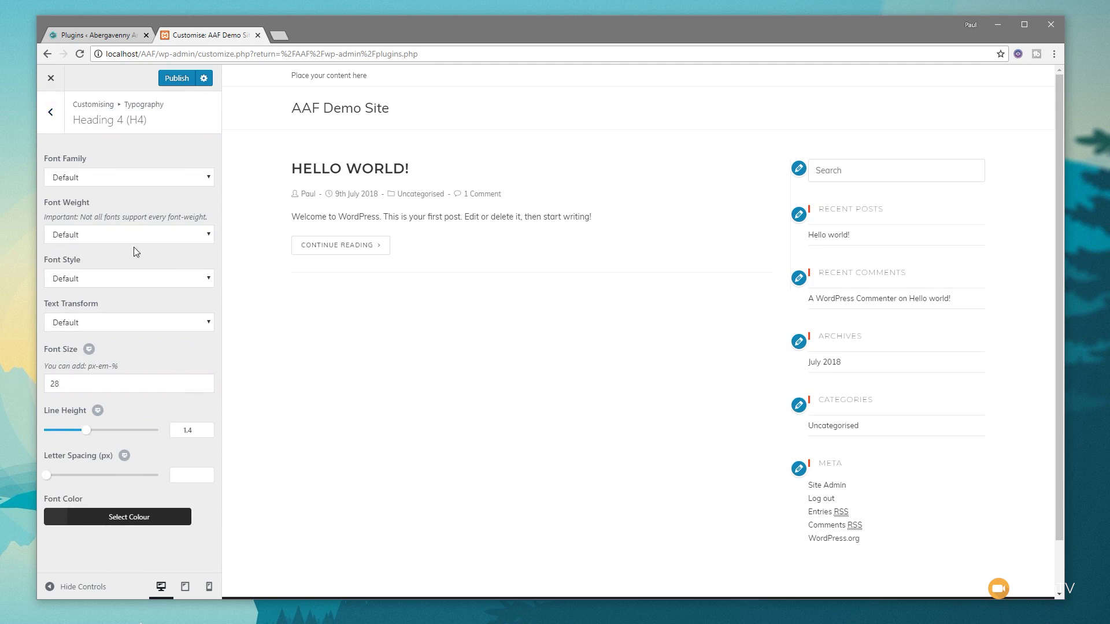
left_click(51, 115)
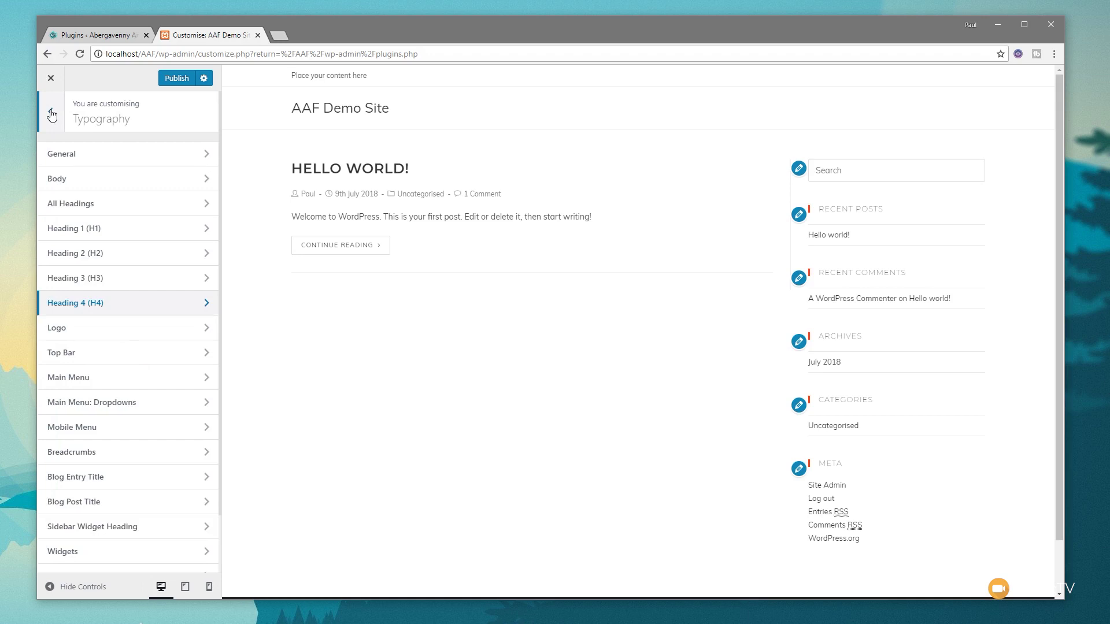
- Set the Main Menu font family to Muli
left_click(137, 387)
left_click(79, 177)
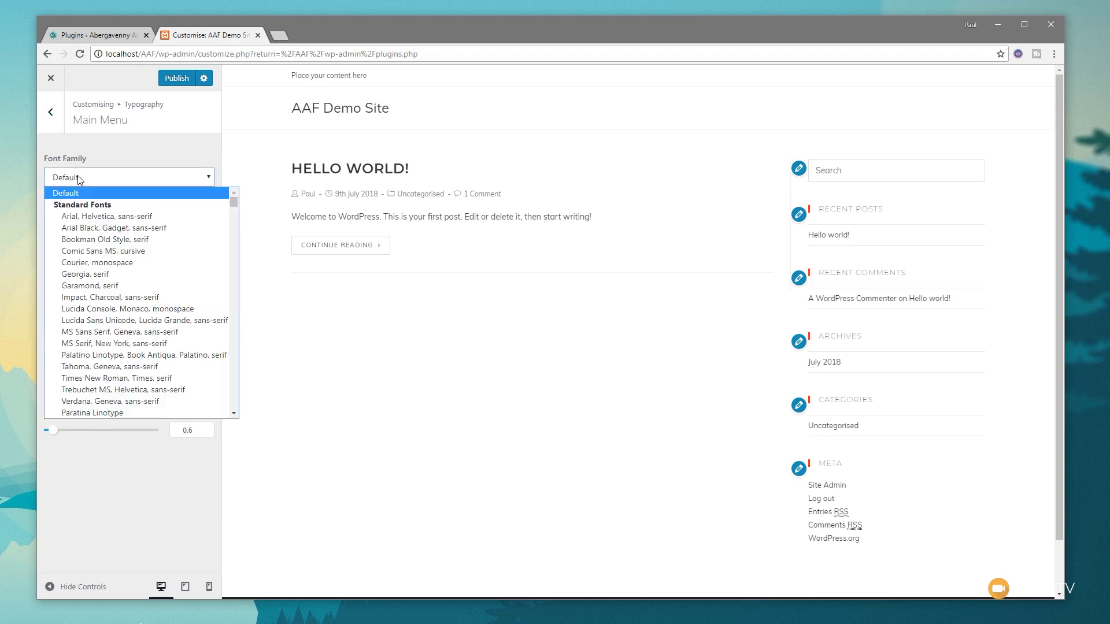
type("muli")
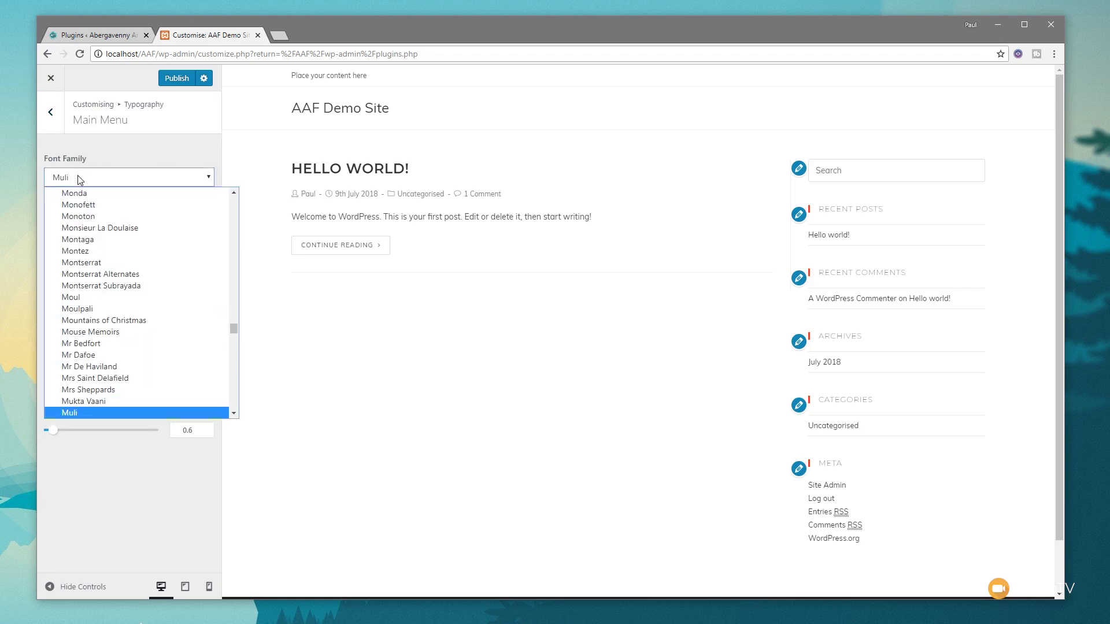
left_click(82, 412)
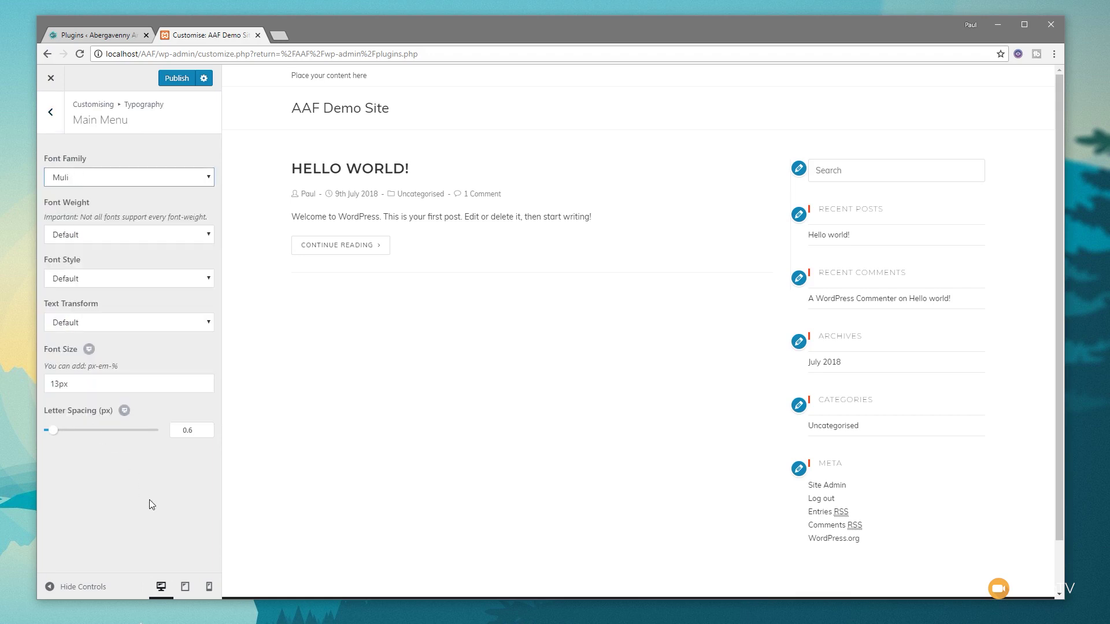
- Set the Main Menu font size to 14px and its text transform to Uppercase, and return to the Typography settings
left_click(57, 384)
key("BackSpace")
type("4")
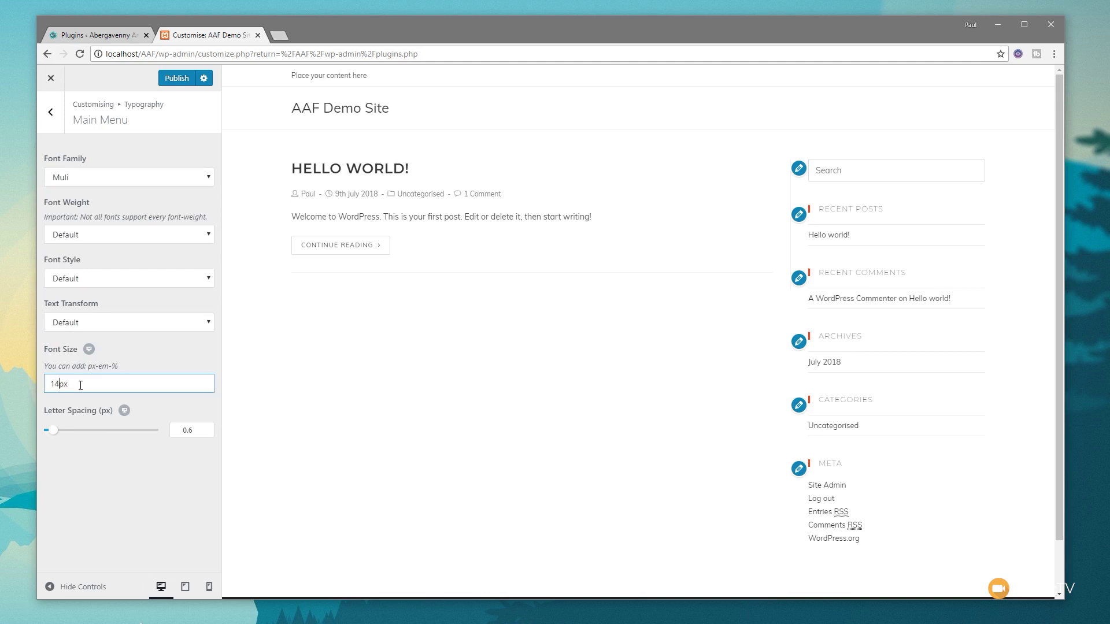
left_click(112, 324)
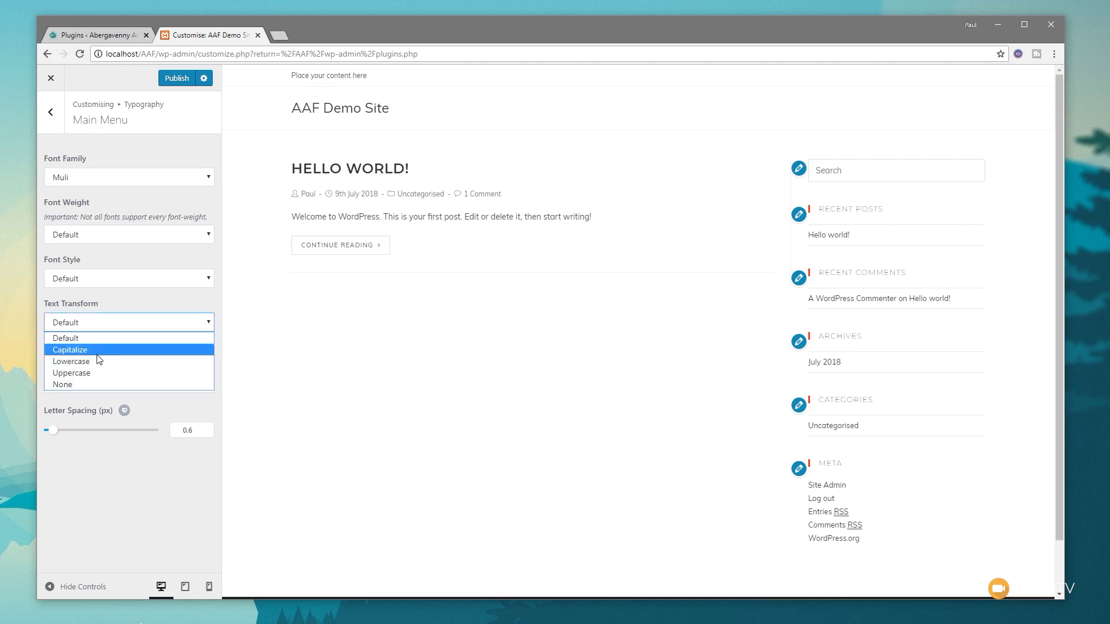
left_click(93, 373)
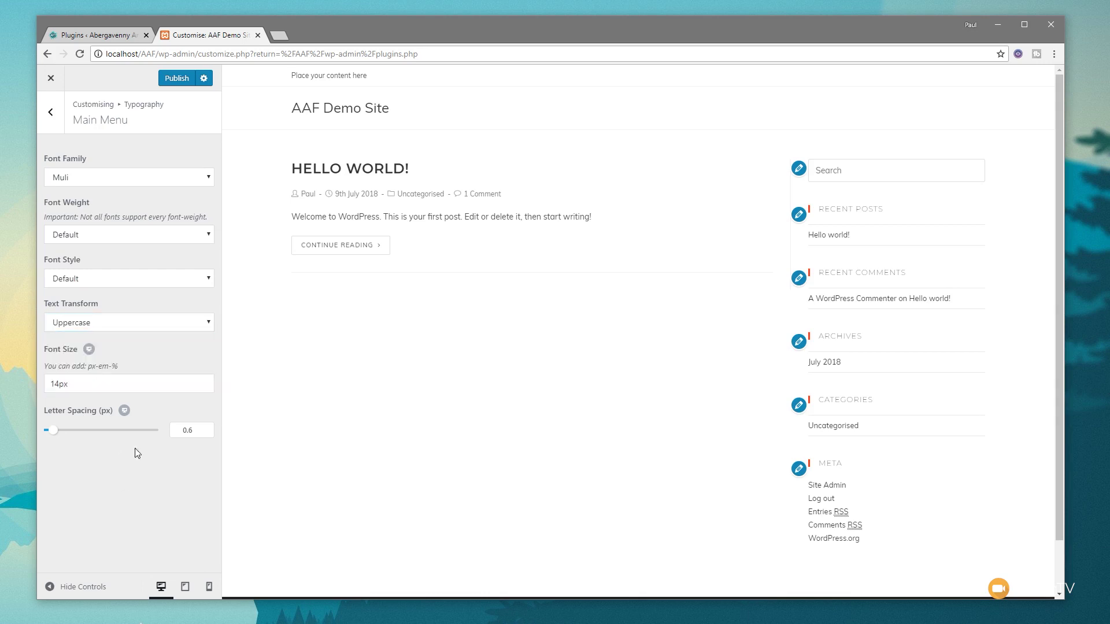
left_click(50, 112)
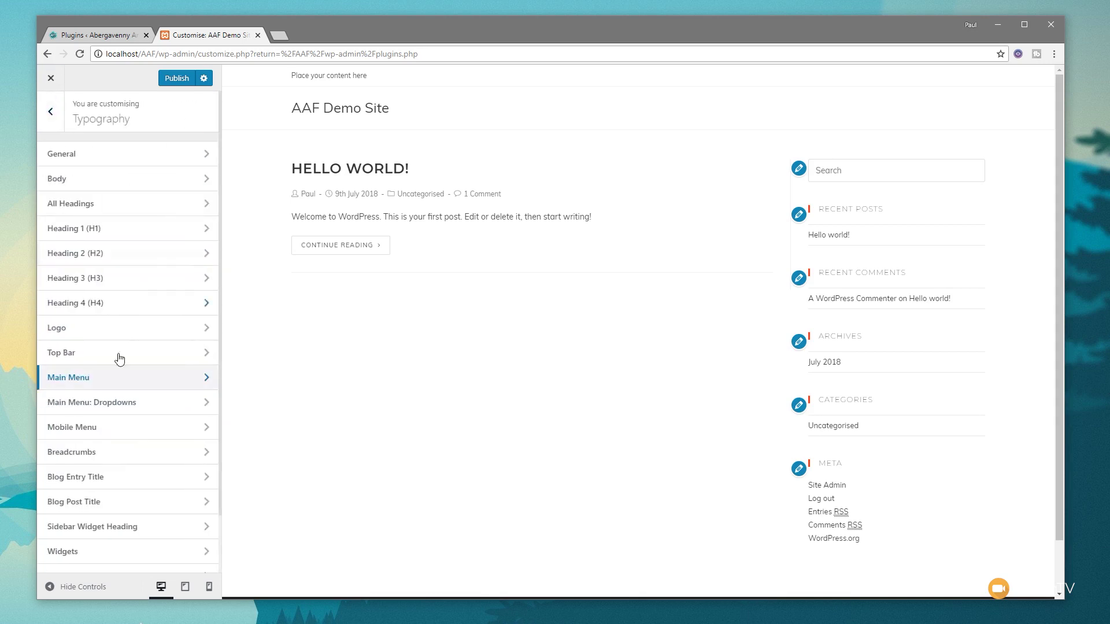
- Set the Blog Entry Title font family to Montserrat and its text transform to Uppercase, and return to the Typography settings
left_click(120, 481)
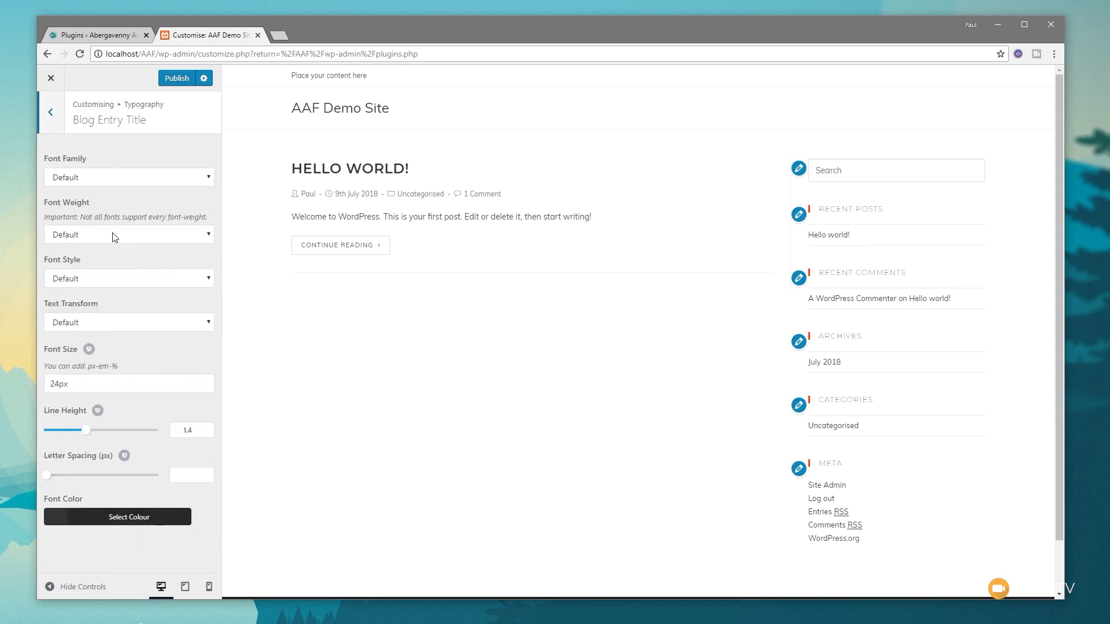
left_click(105, 179)
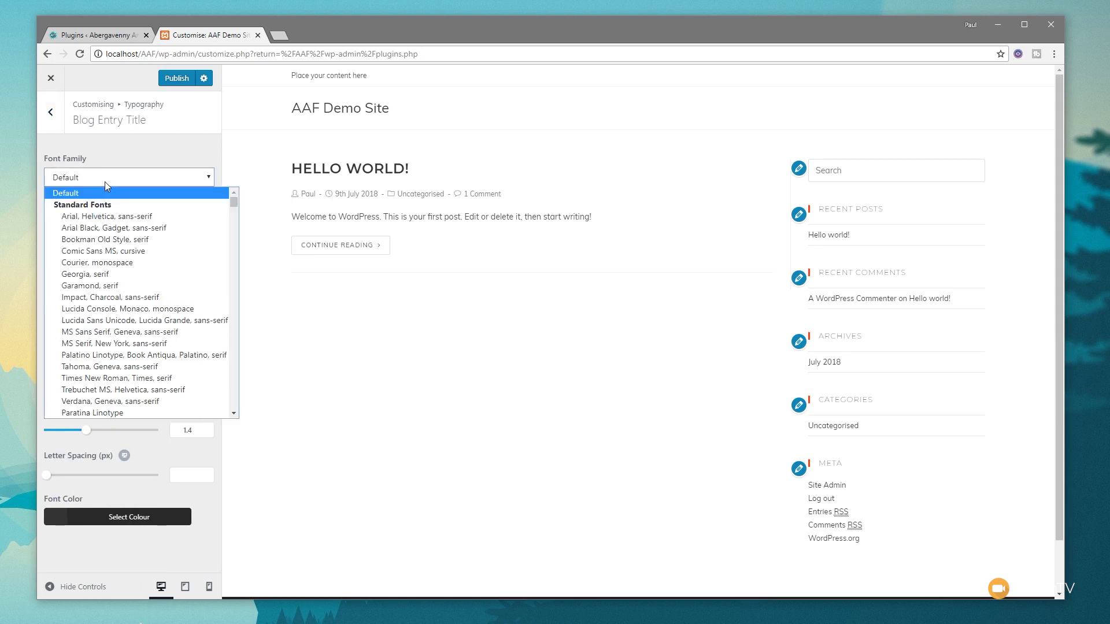
type("mont")
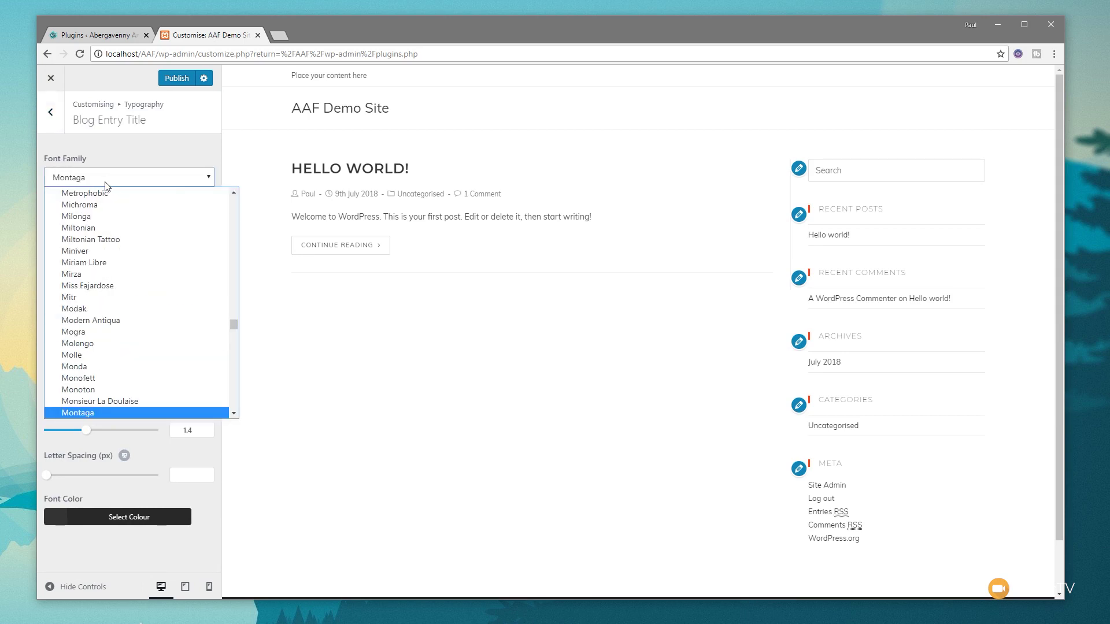
scroll(107, 313, "down", 2)
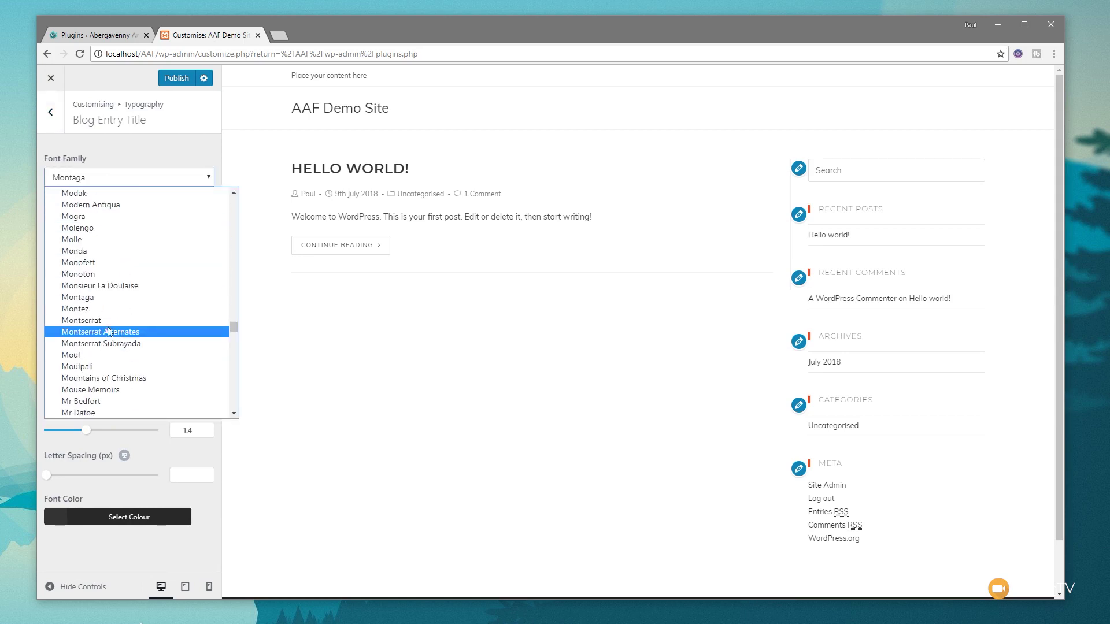
left_click(107, 327)
left_click(91, 283)
left_click(155, 345)
left_click(127, 325)
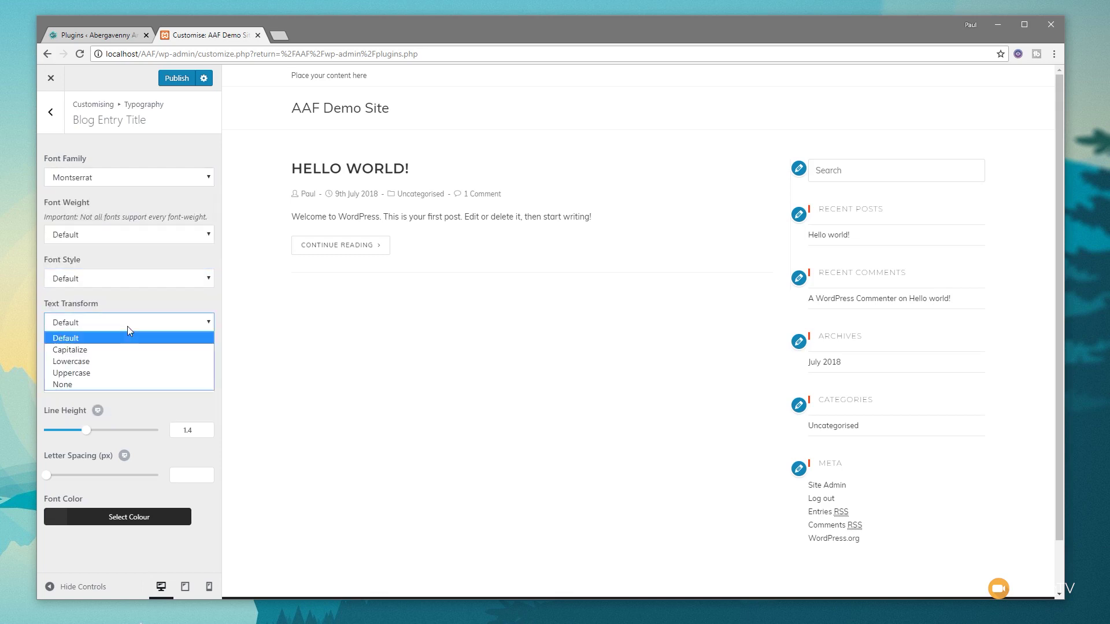
left_click(112, 369)
left_click(51, 112)
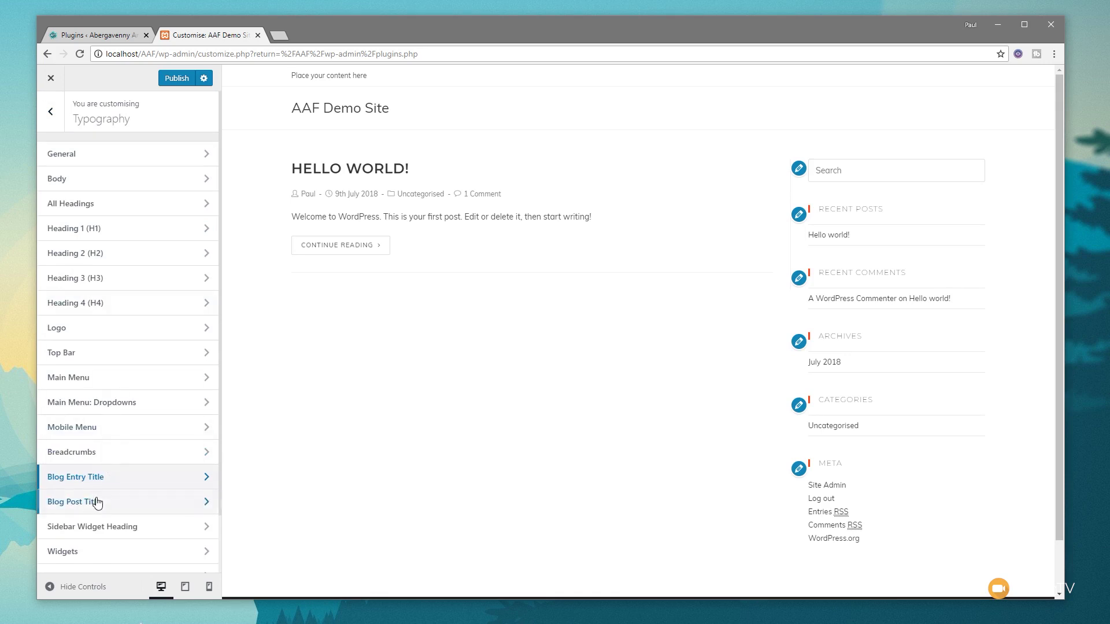
- Set the Blog Post Title font family to Montserrat with Uppercase text transform, publish, and return to the main Customizer sections
left_click(94, 502)
left_click(91, 180)
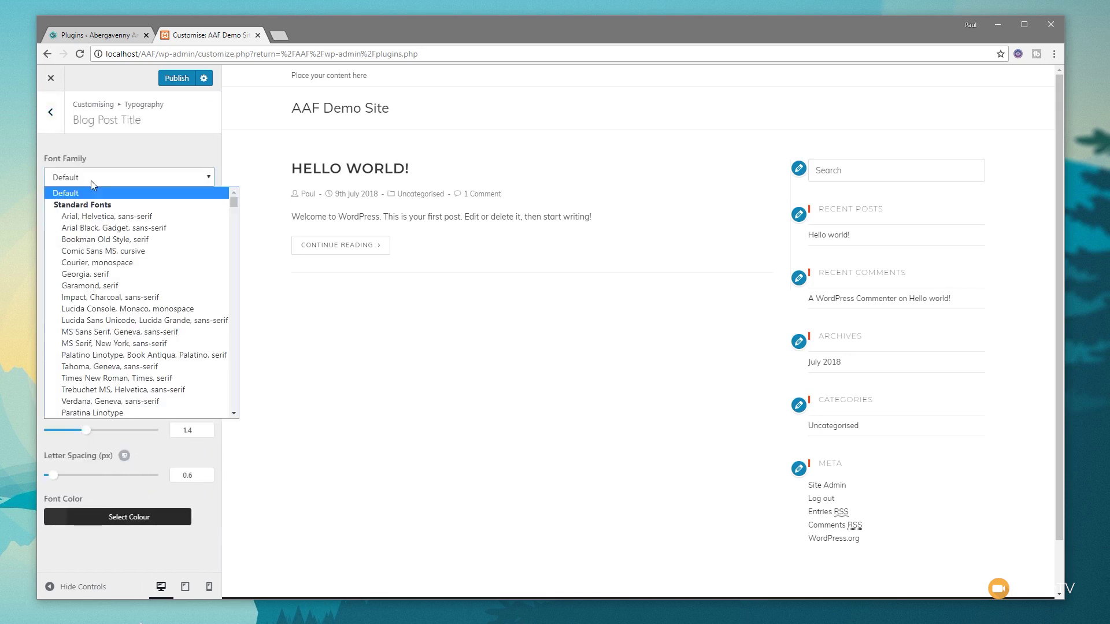
type("montserrat")
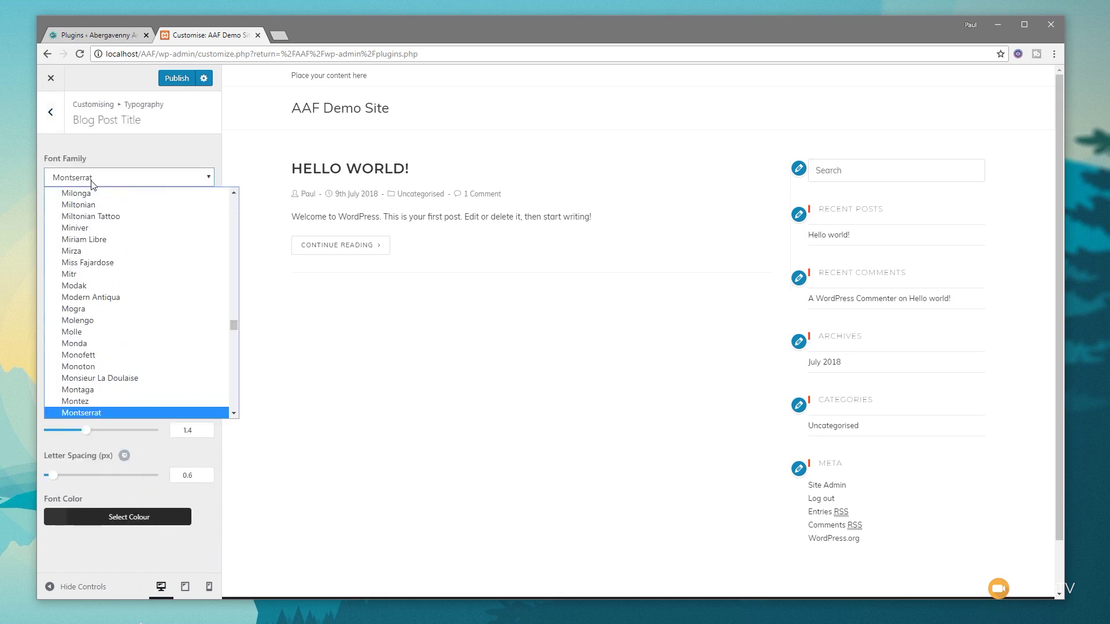
left_click(67, 413)
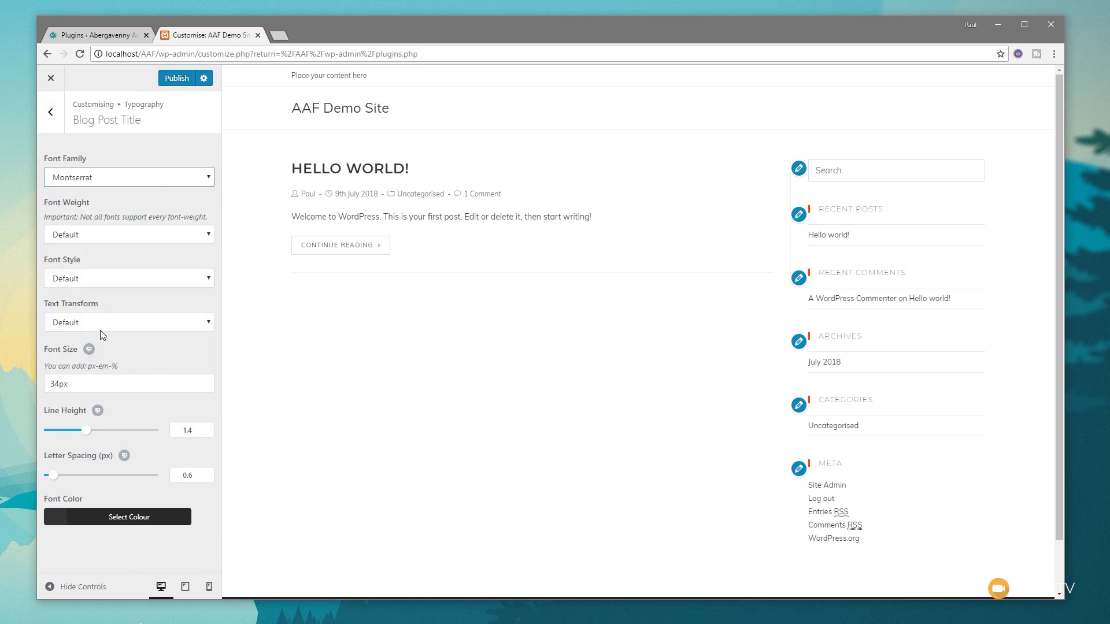
left_click(82, 316)
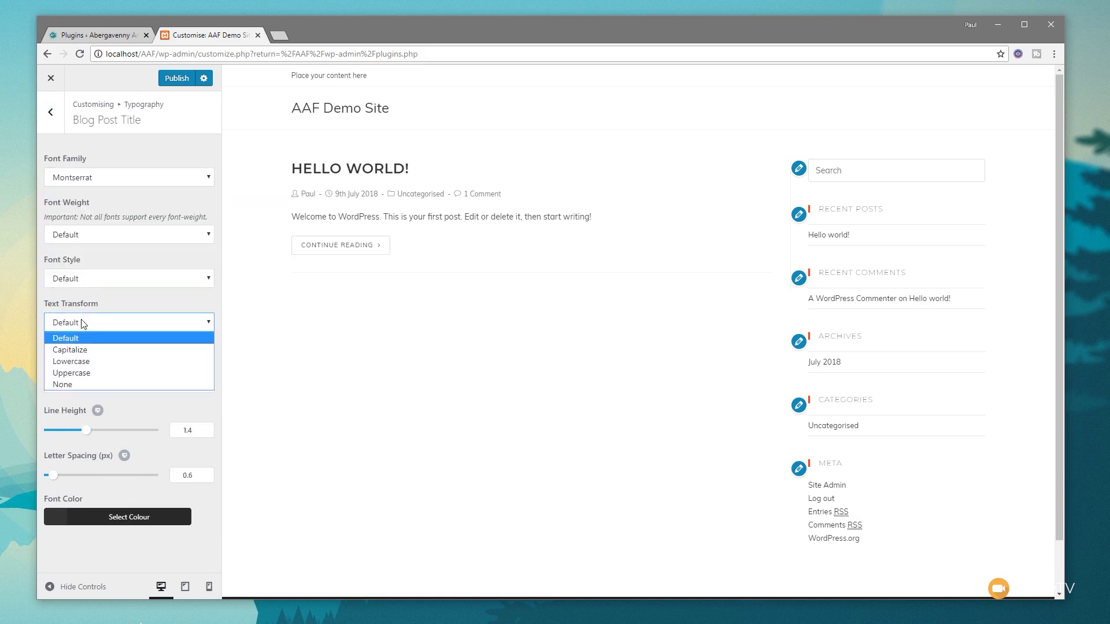
left_click(80, 373)
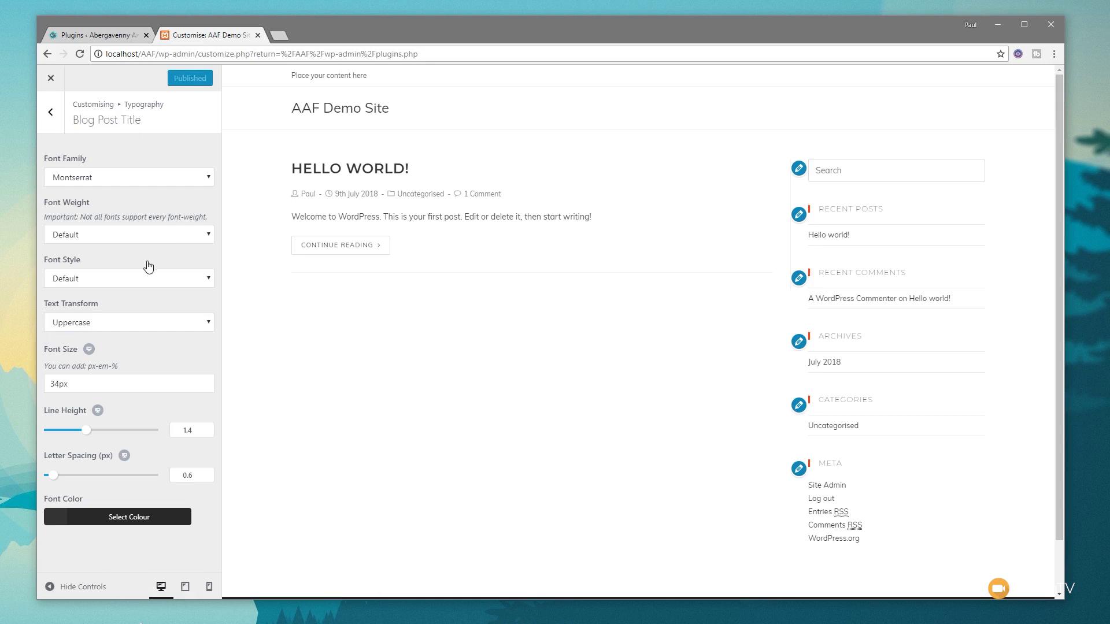
left_click(51, 112)
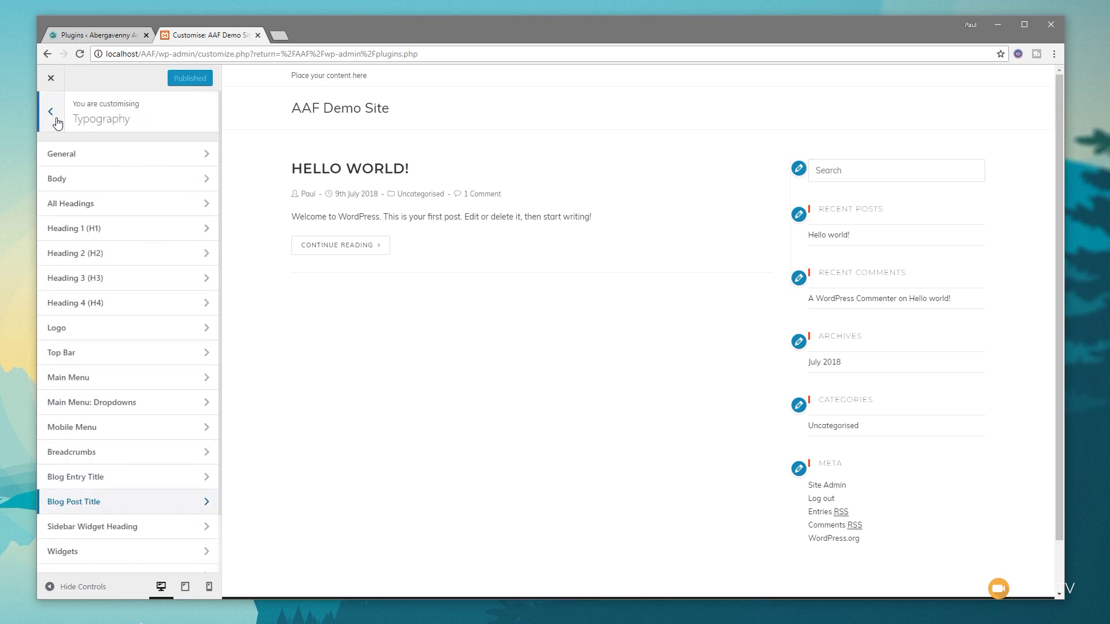
left_click(51, 112)
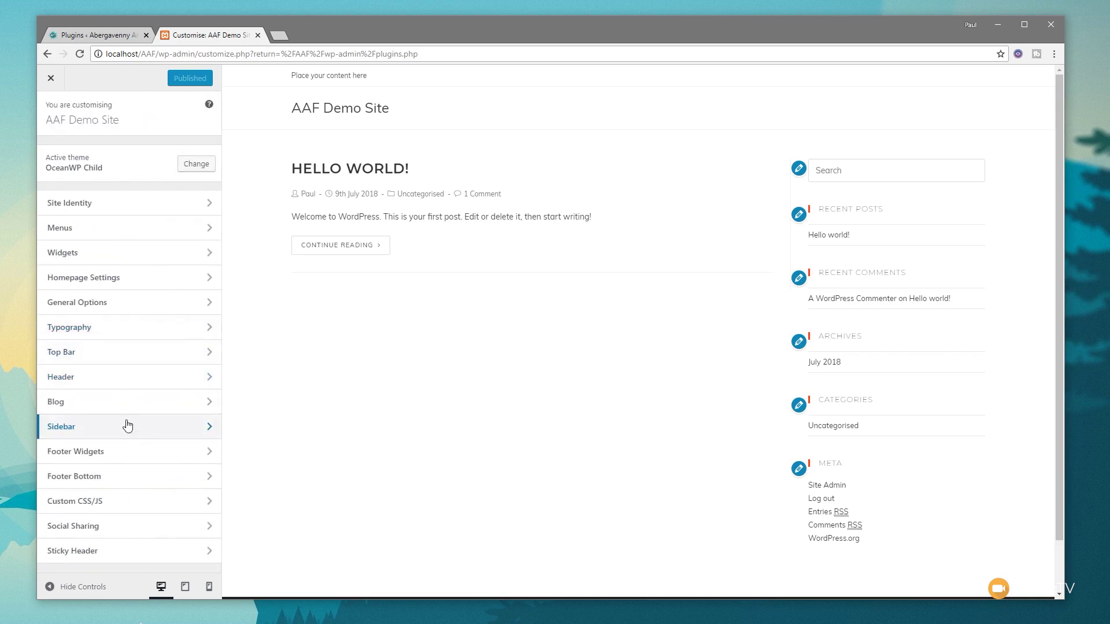
- Set the Archives & Entries Layout of the Blog Entries to full width without a sidebar
left_click(102, 404)
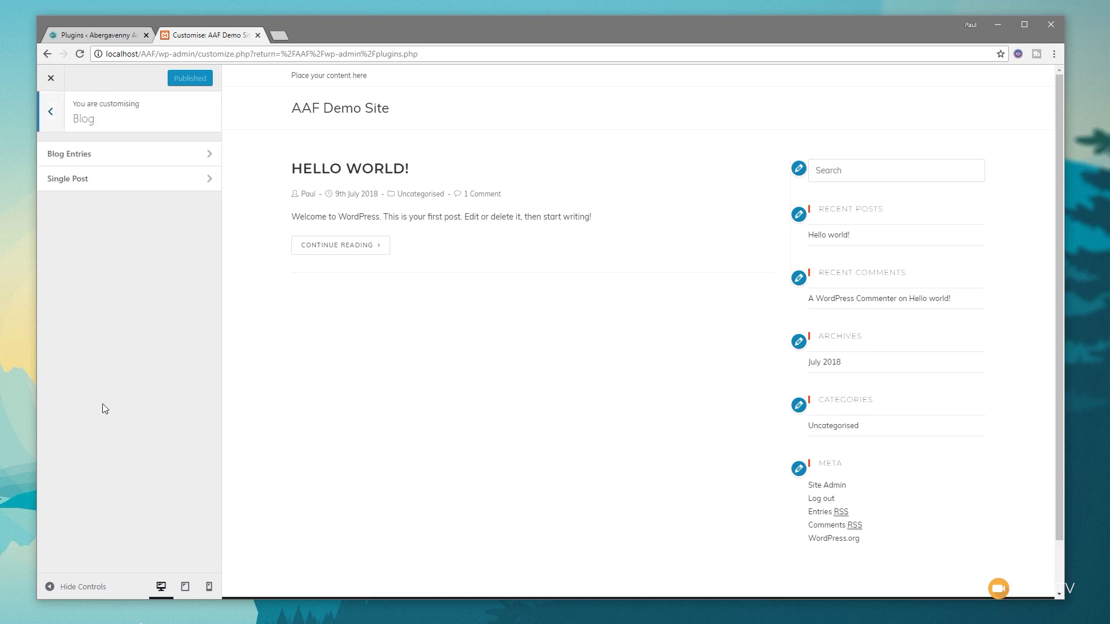
left_click(79, 160)
left_click(174, 198)
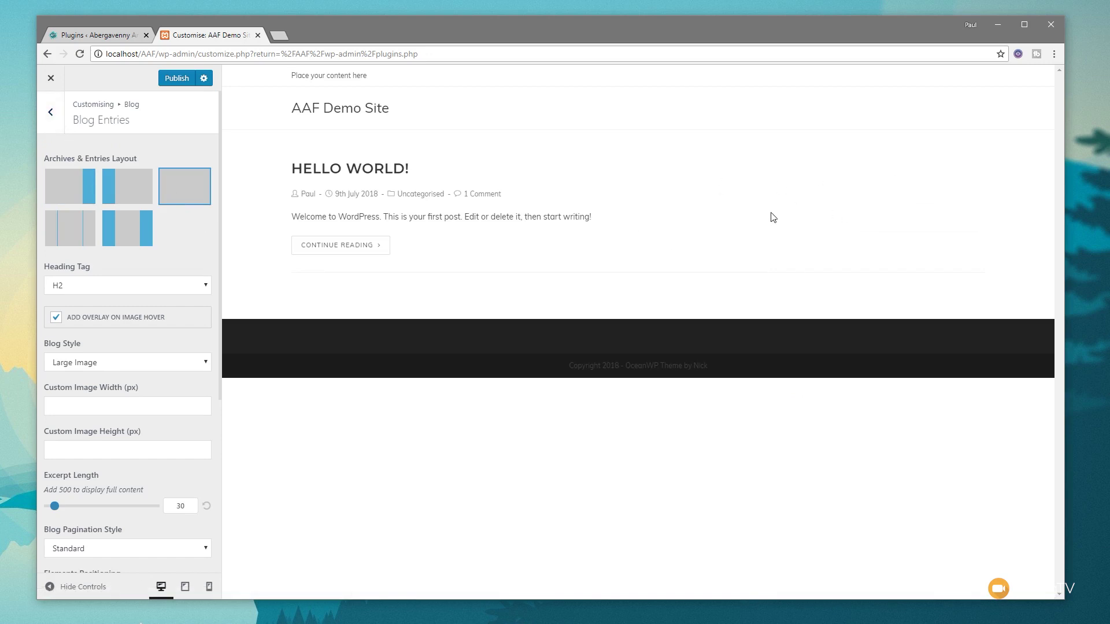
left_click(50, 112)
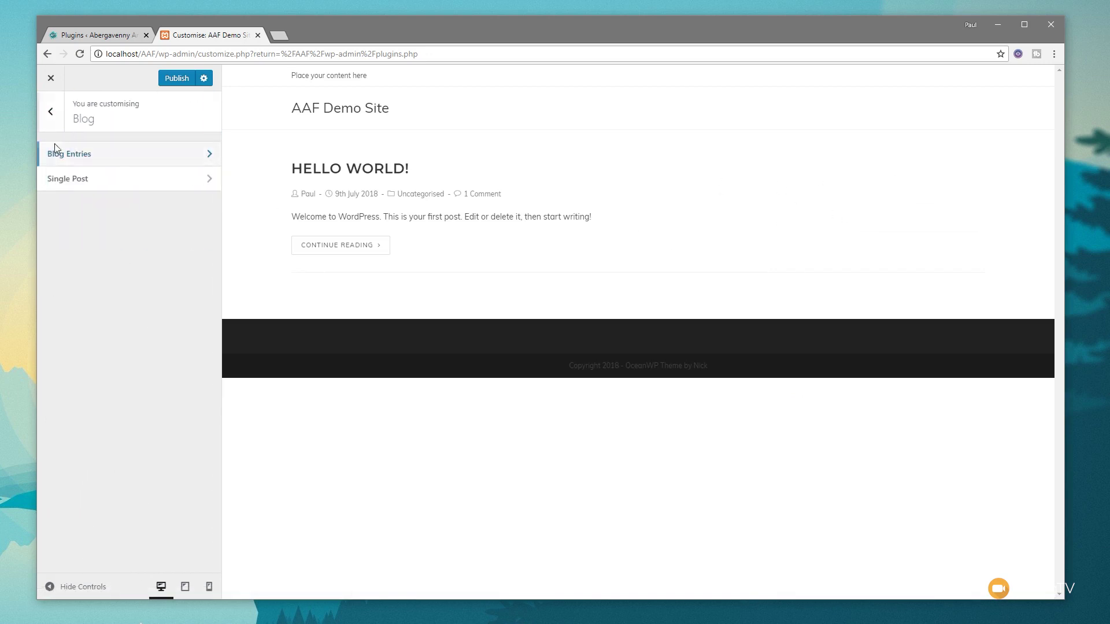
- Set the Single Post layout to full width without a sidebar and return to the main Customizer sections
left_click(87, 183)
left_click(180, 201)
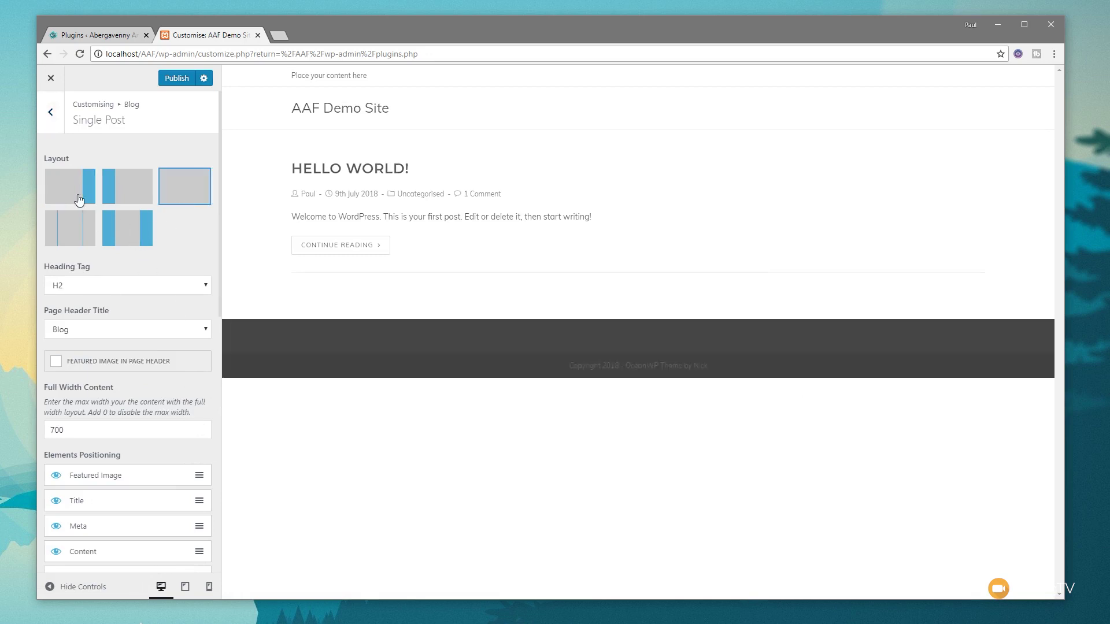
left_click(52, 115)
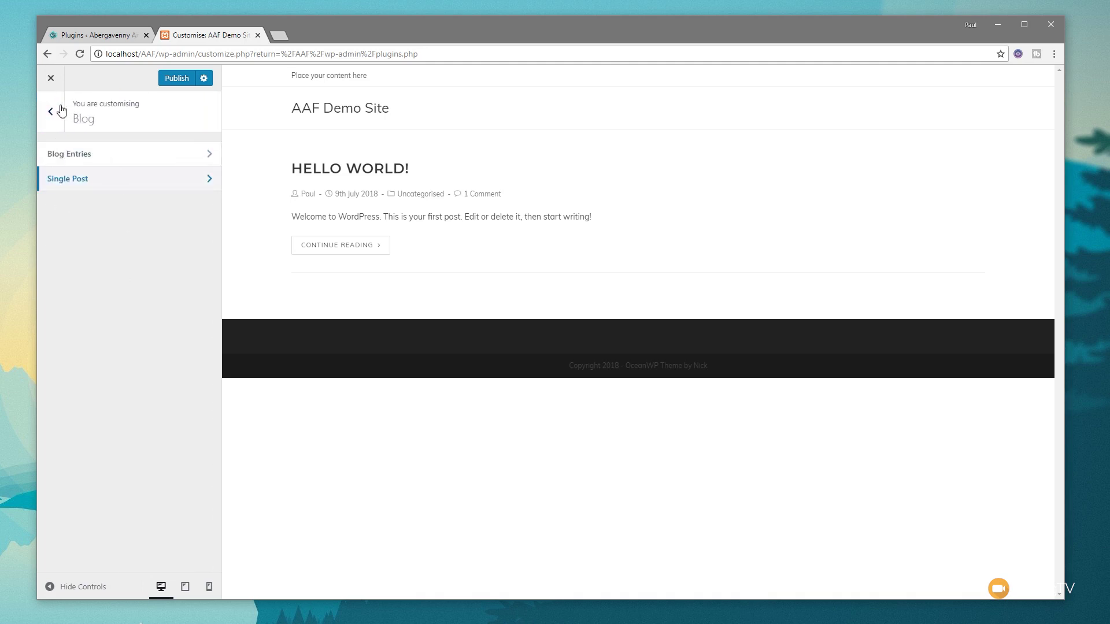
left_click(51, 116)
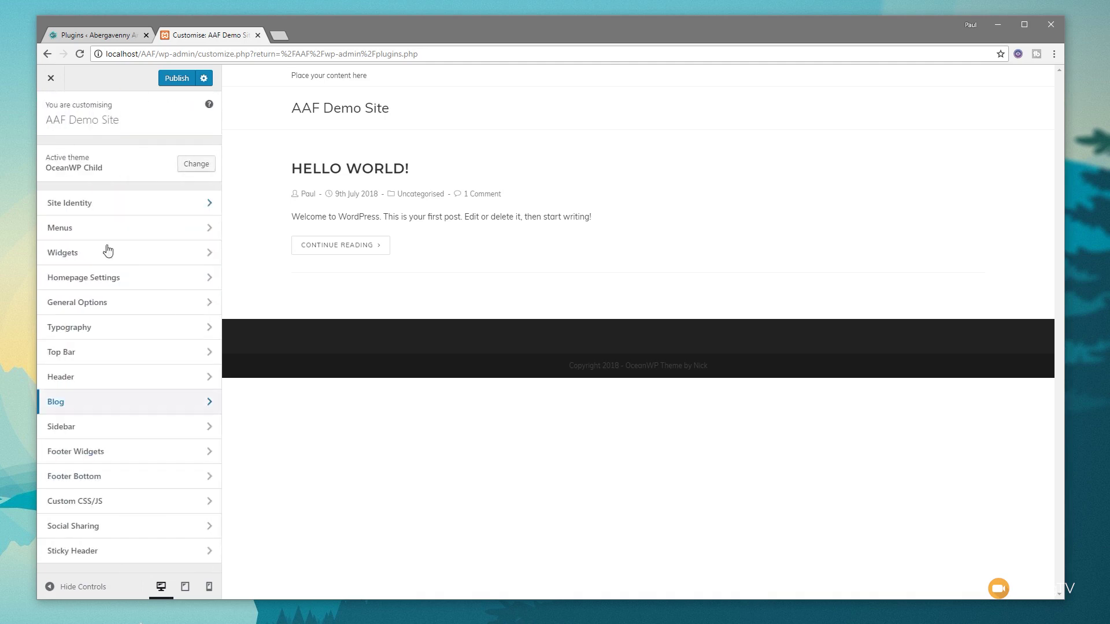
- Set the Footer Bottom links hover colour to #ff4800
left_click(123, 477)
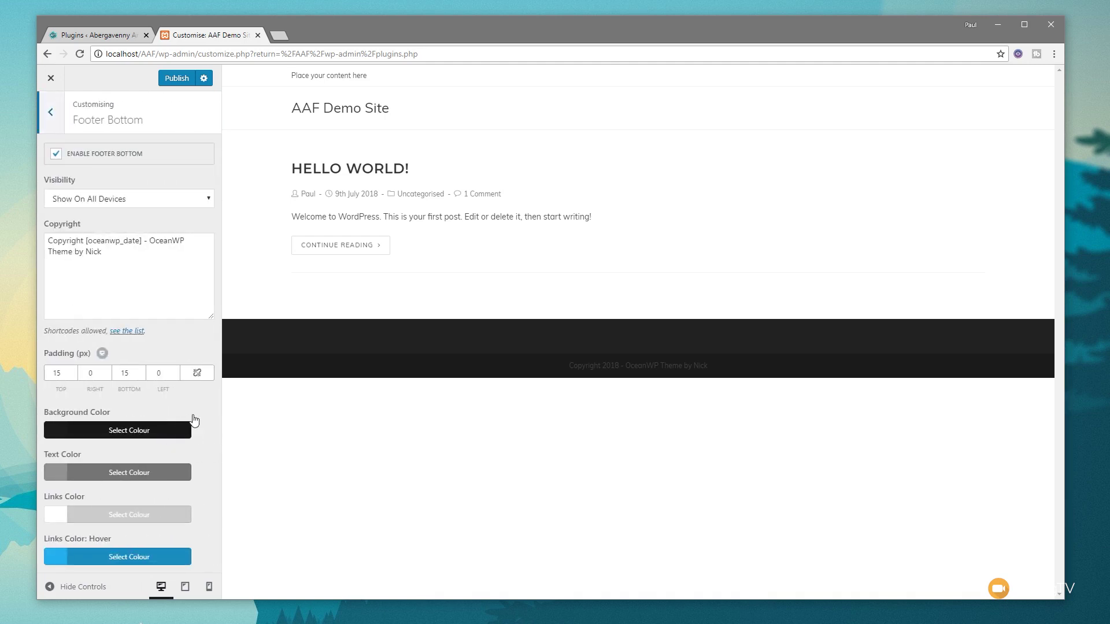
left_click(115, 558)
left_click_drag(75, 399, 12, 393)
key("ctrl+v")
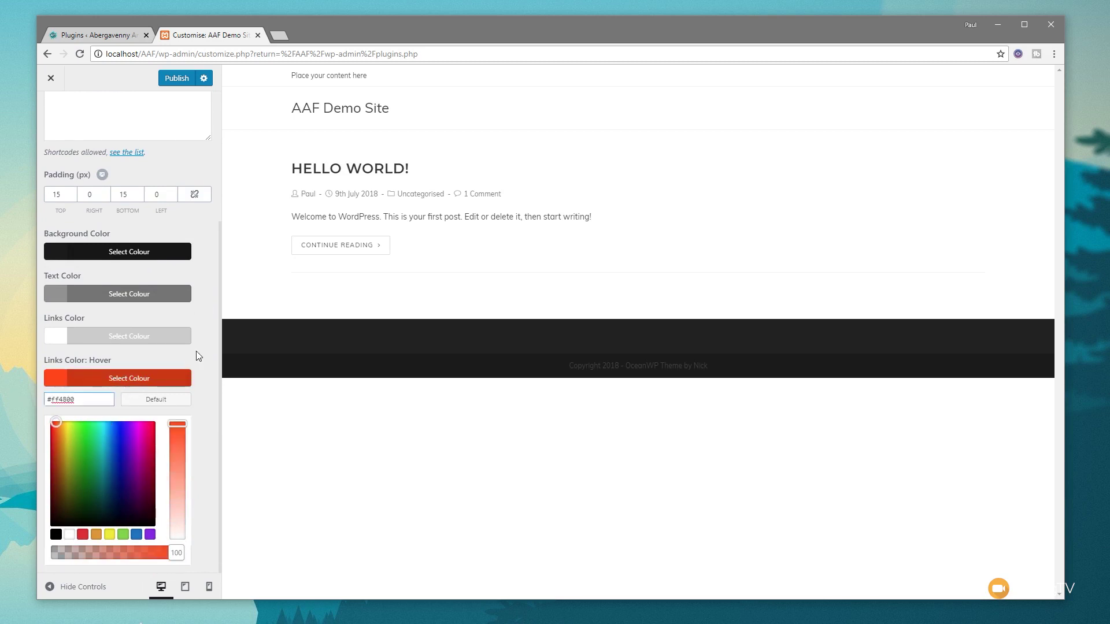
left_click(200, 350)
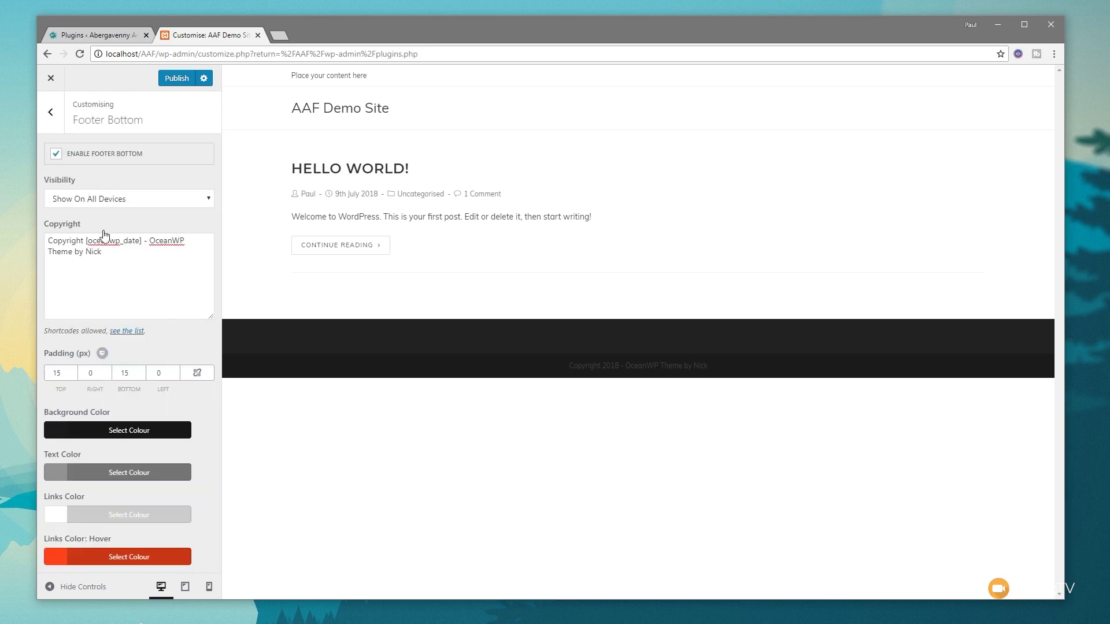
- Change the footer copyright text to "Copyright [oceanwp_date] - WPTuts", publish the changes and close the Customizer
mouse_move(149, 242)
left_mouse_down()
mouse_move(186, 243)
mouse_move(160, 252)
left_mouse_up()
type("WP")
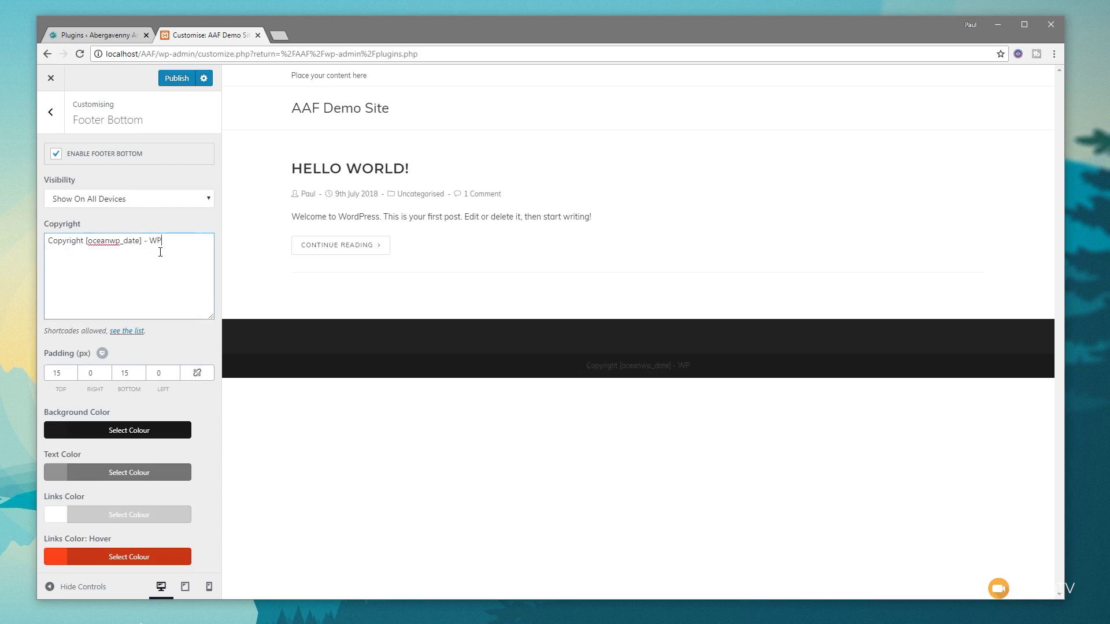
type("Tuts")
left_click(177, 78)
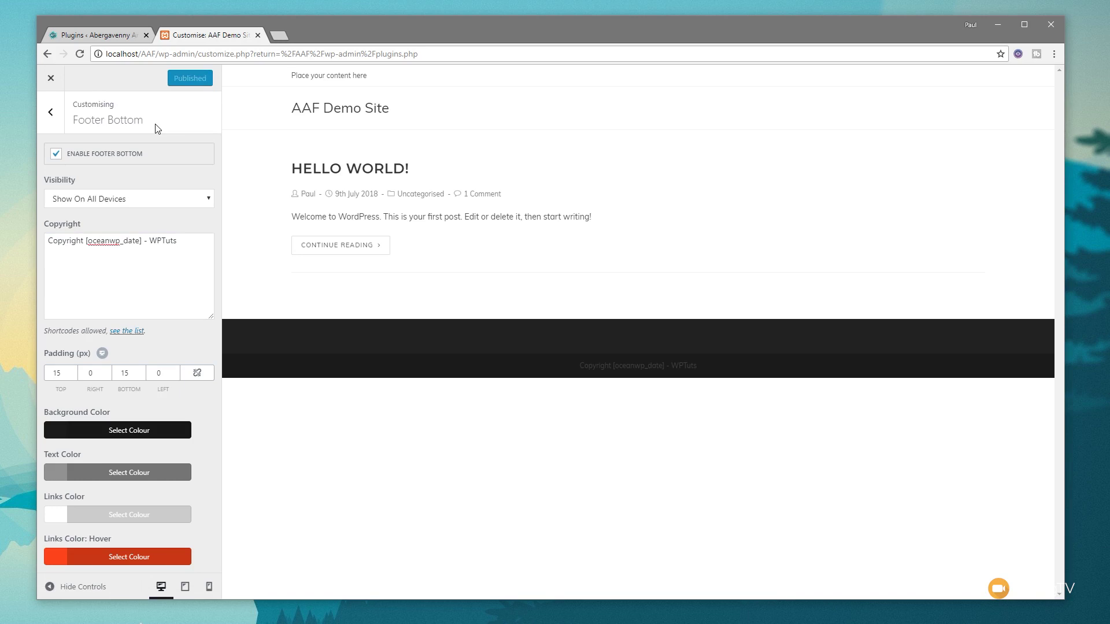
left_click(51, 78)
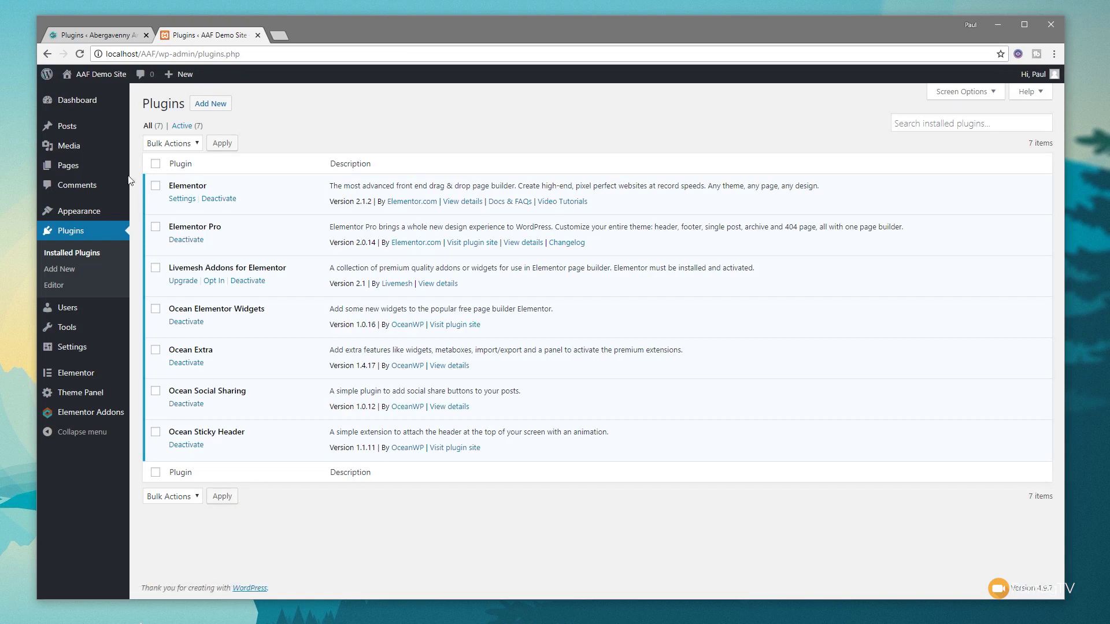
- Create and publish a new page titled Homepage, and open it for editing in Elementor
mouse_move(82, 174)
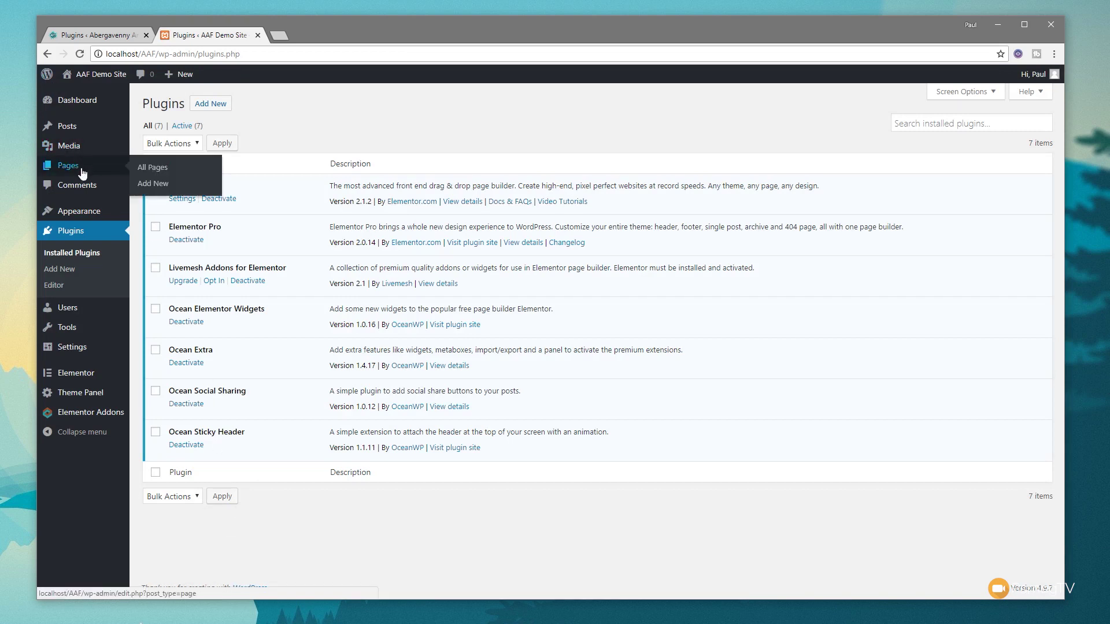
left_click(153, 186)
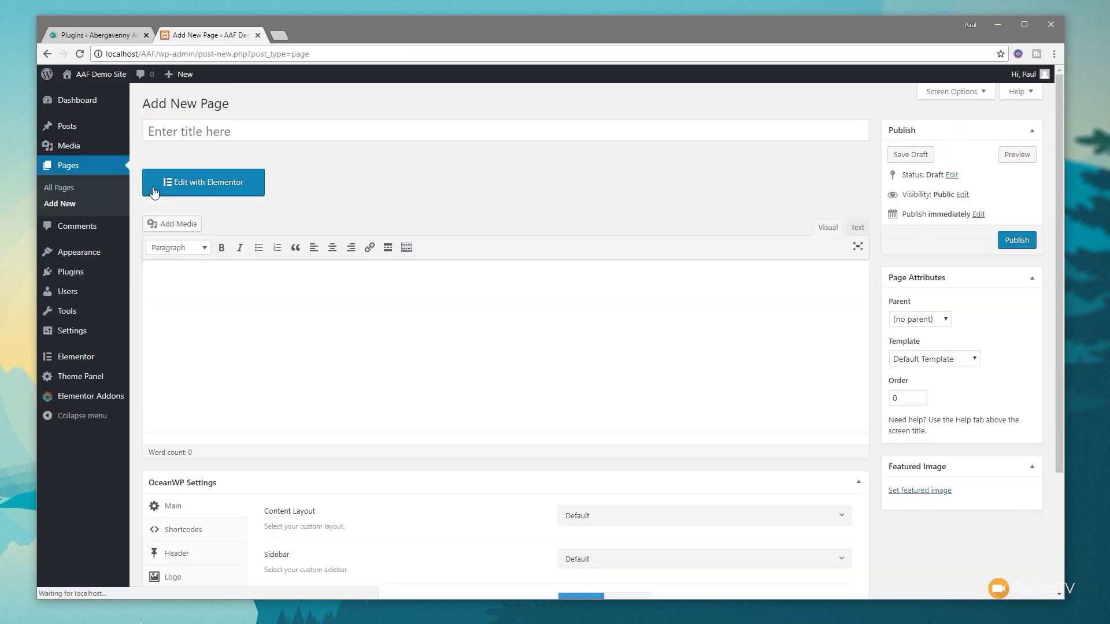
left_click(168, 131)
type("Homepage")
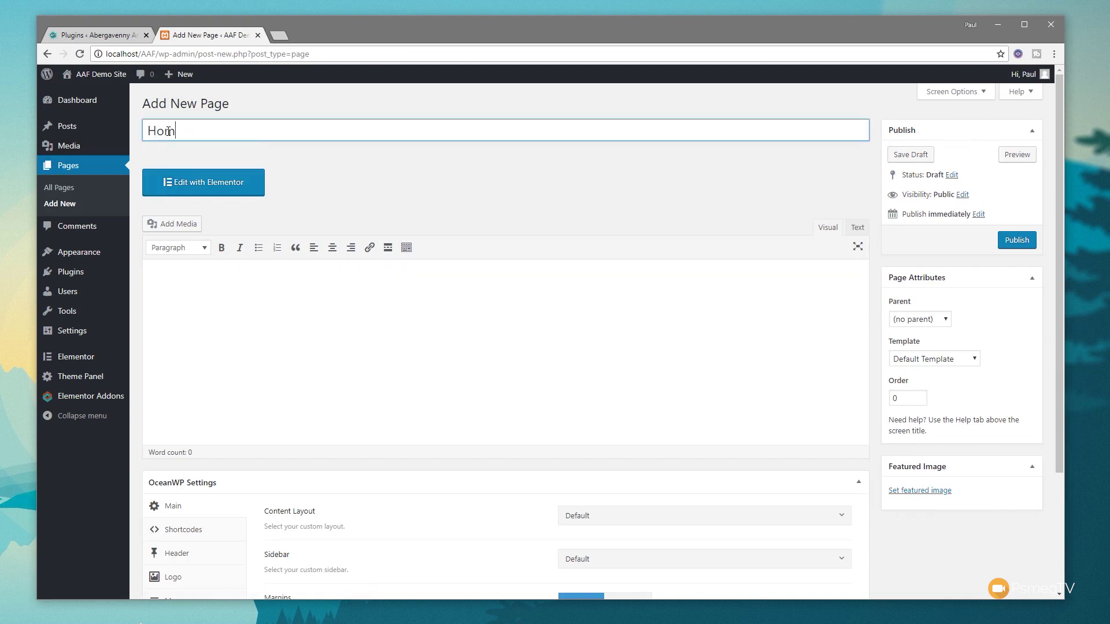
left_click(414, 176)
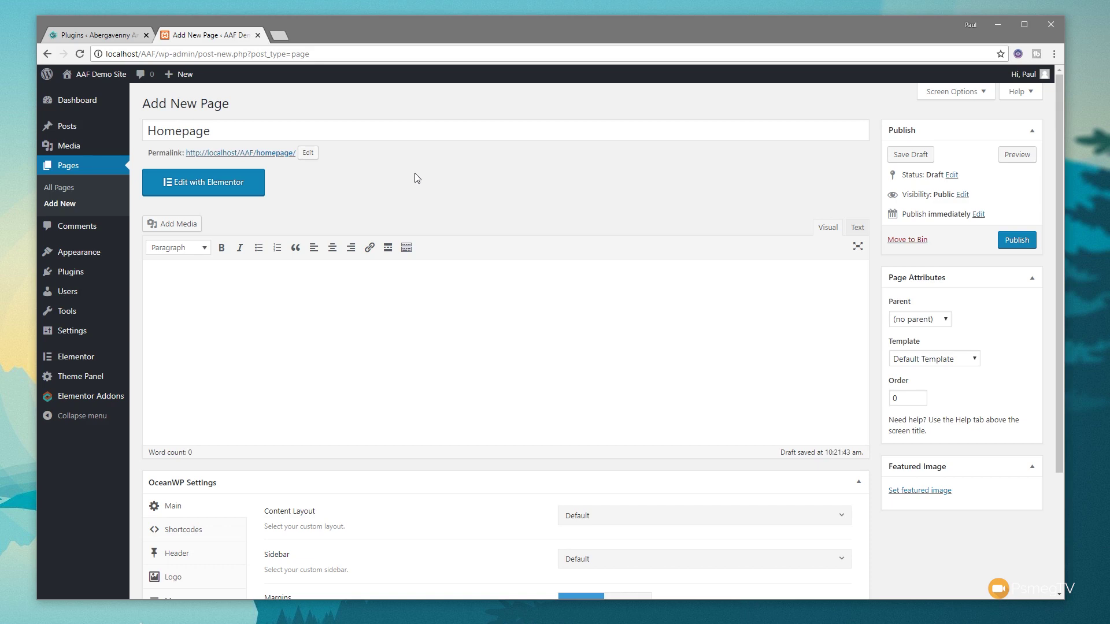
left_click(1028, 244)
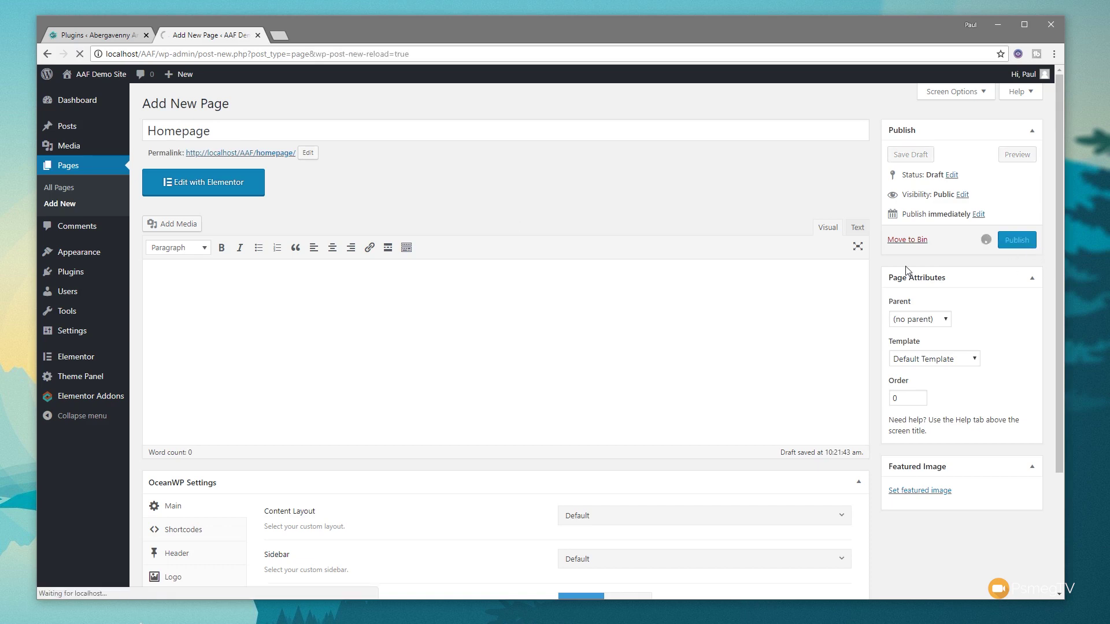
left_click(229, 217)
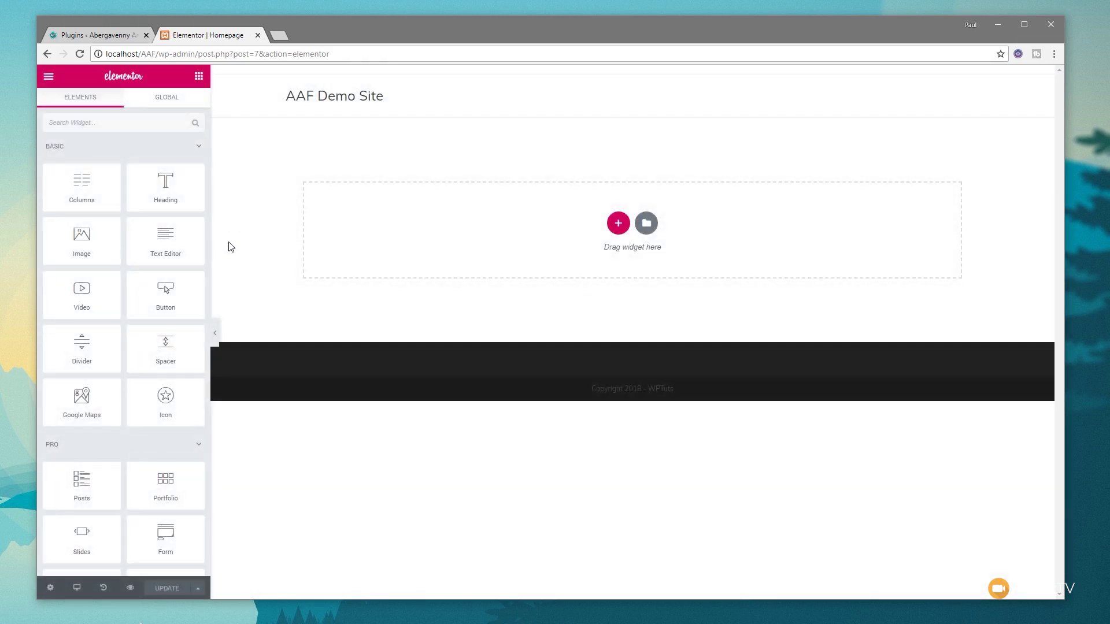
- Set the primary colour of Elementor's default colour palette to #ff4800
left_click(49, 77)
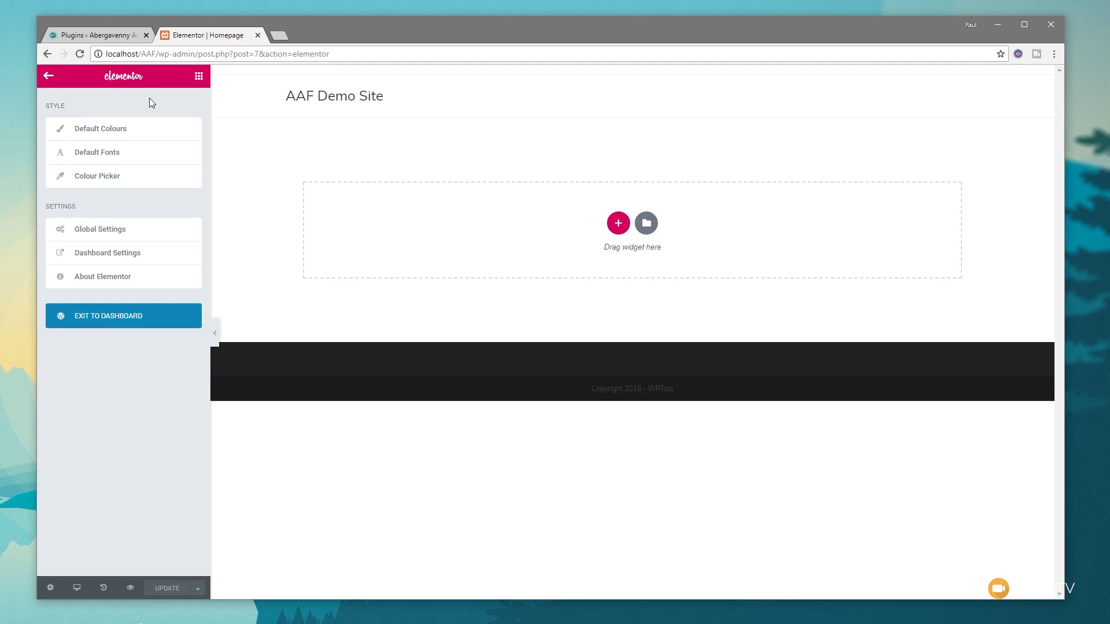
left_click(104, 133)
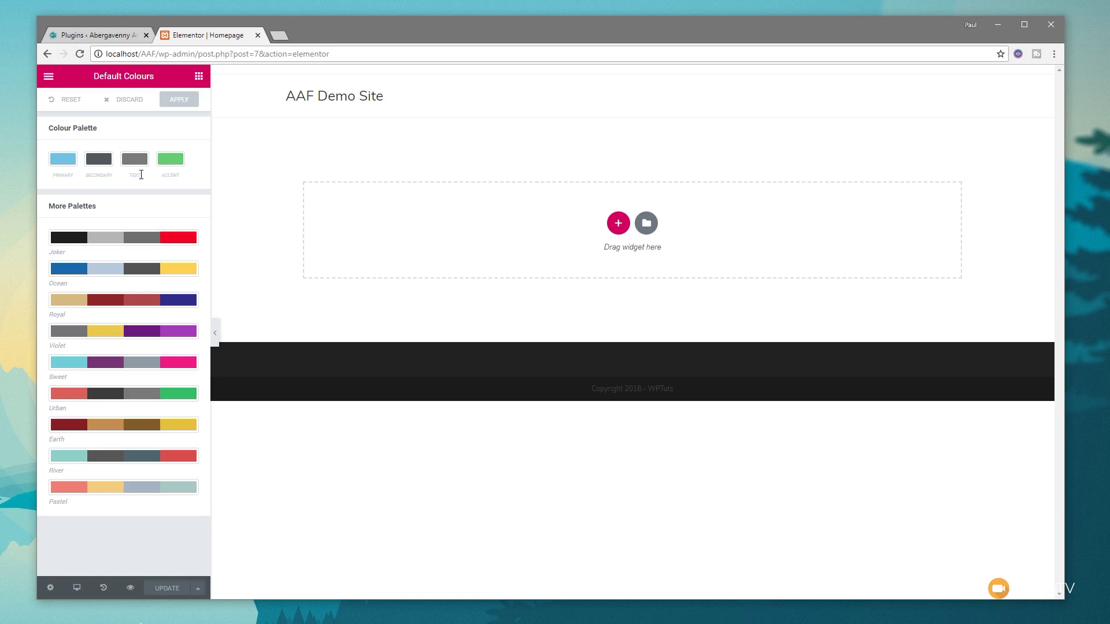
left_click(64, 157)
left_click_drag(79, 167, 12, 168)
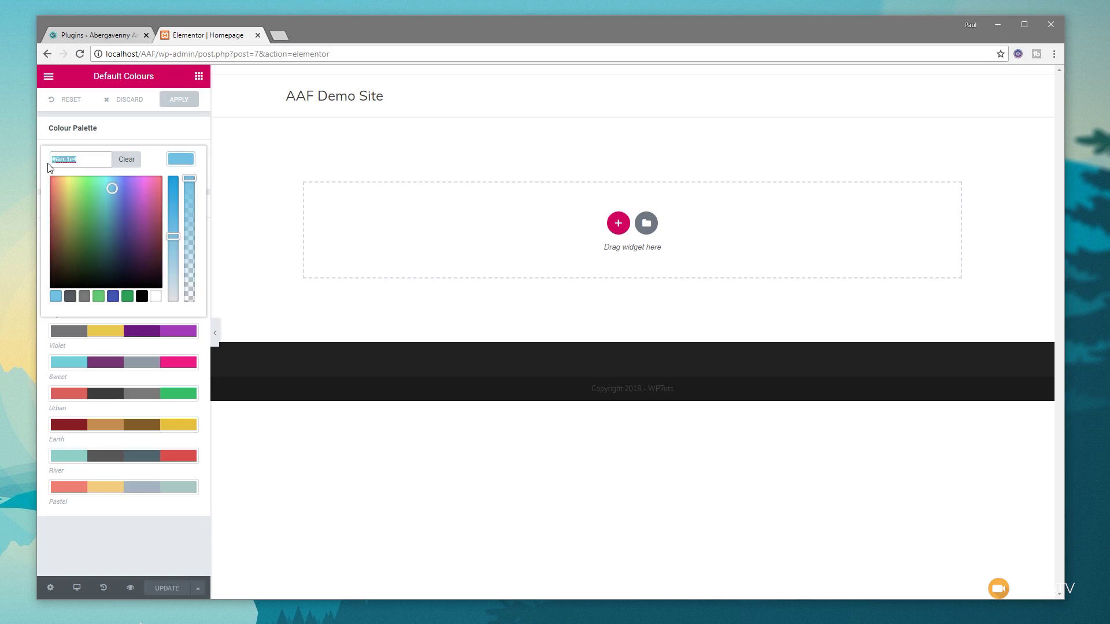
type("#ff4800")
left_click(249, 152)
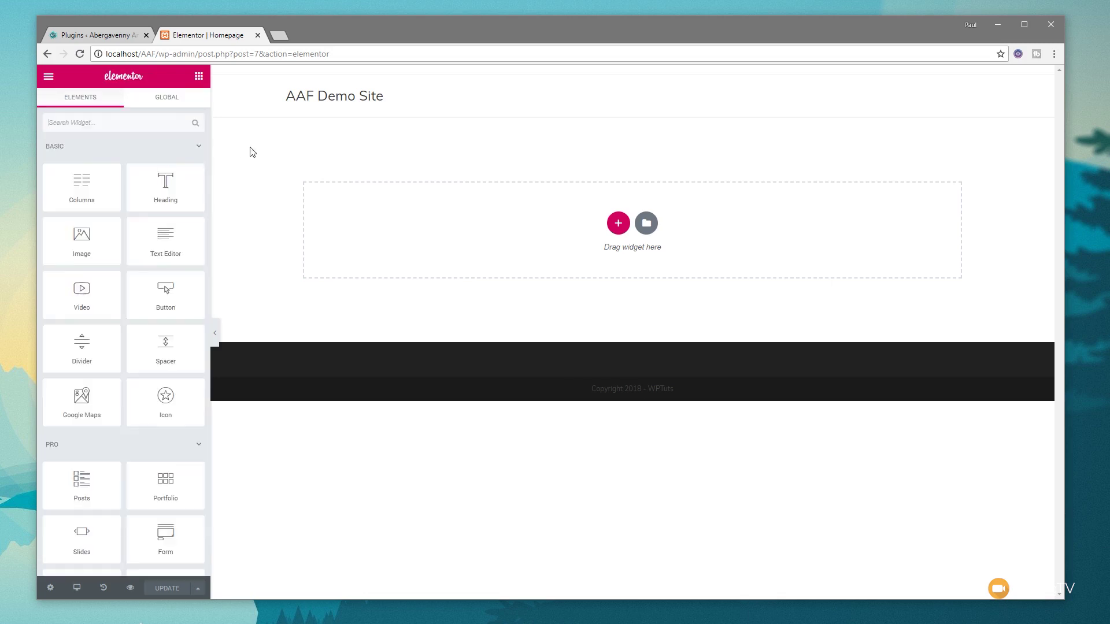
- Set the accent colour of the default colour palette to #6ec1e4 and apply the palette
left_click(49, 78)
left_click(119, 131)
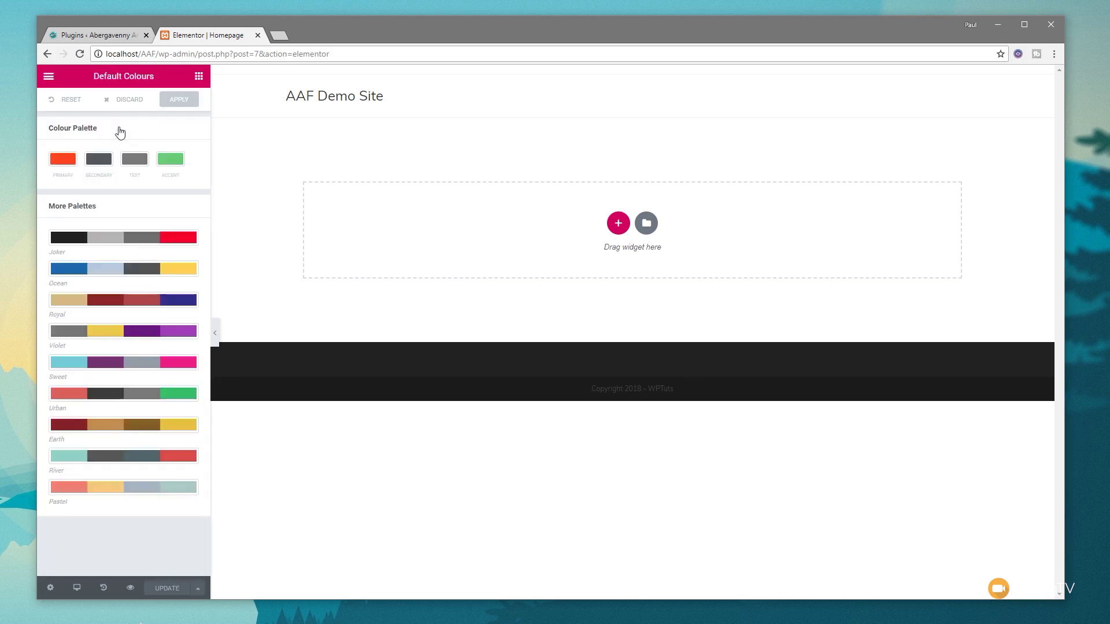
left_click(172, 164)
left_click(71, 159)
key("ctrl+a")
type("#6ec1e4")
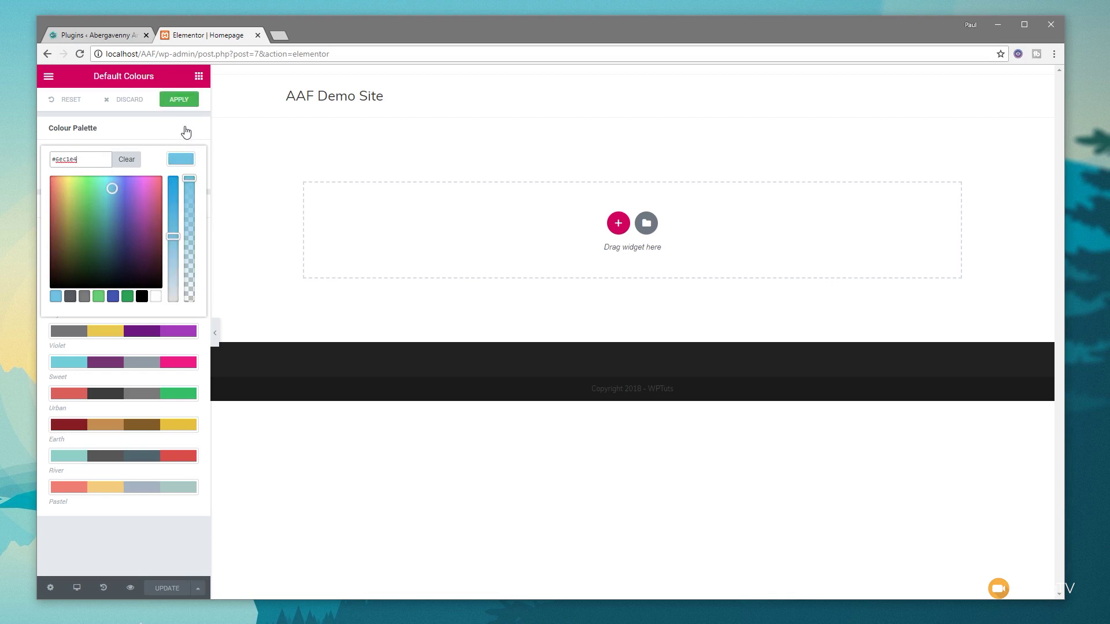
left_click(182, 102)
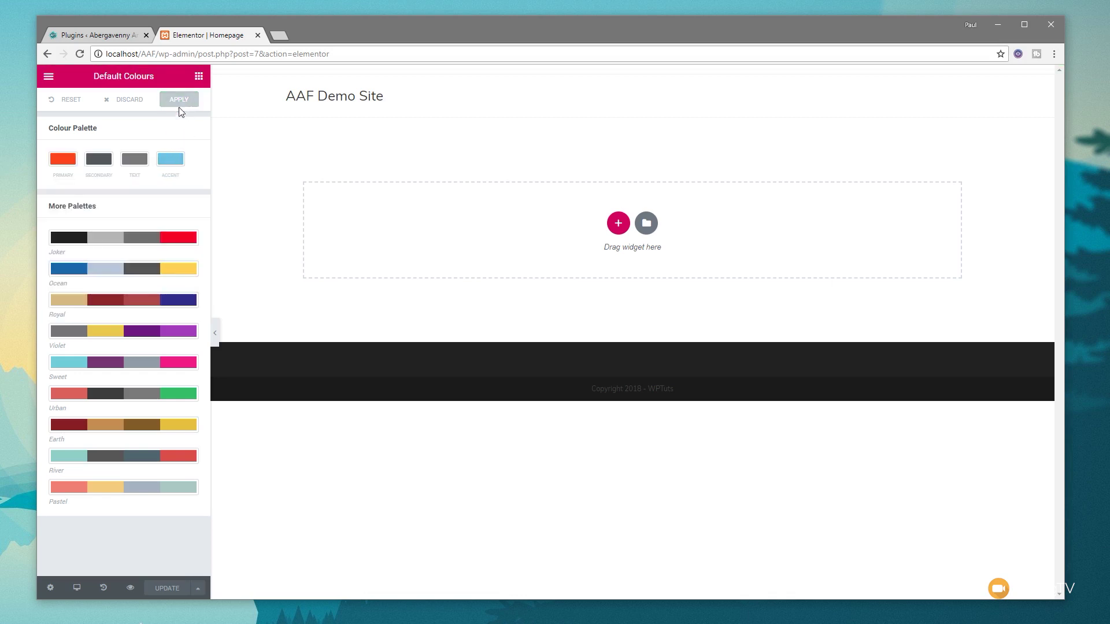
- In the default fonts, set the Primary Headline to the Montserrat family with weight 400
left_click(49, 76)
left_click(81, 155)
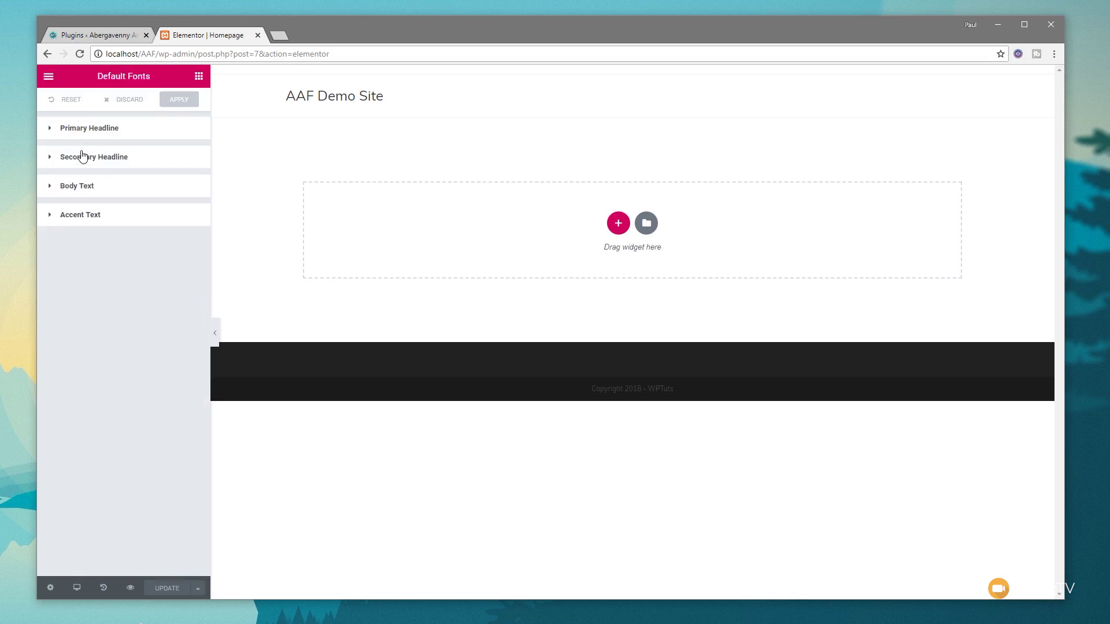
left_click(102, 130)
left_click(155, 164)
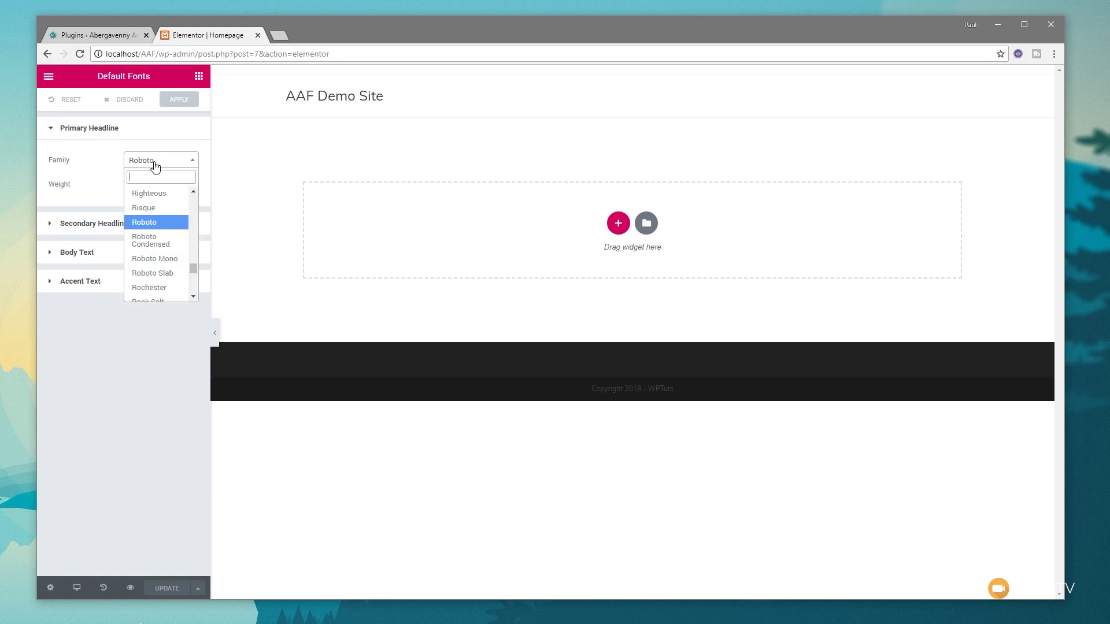
type("Mont")
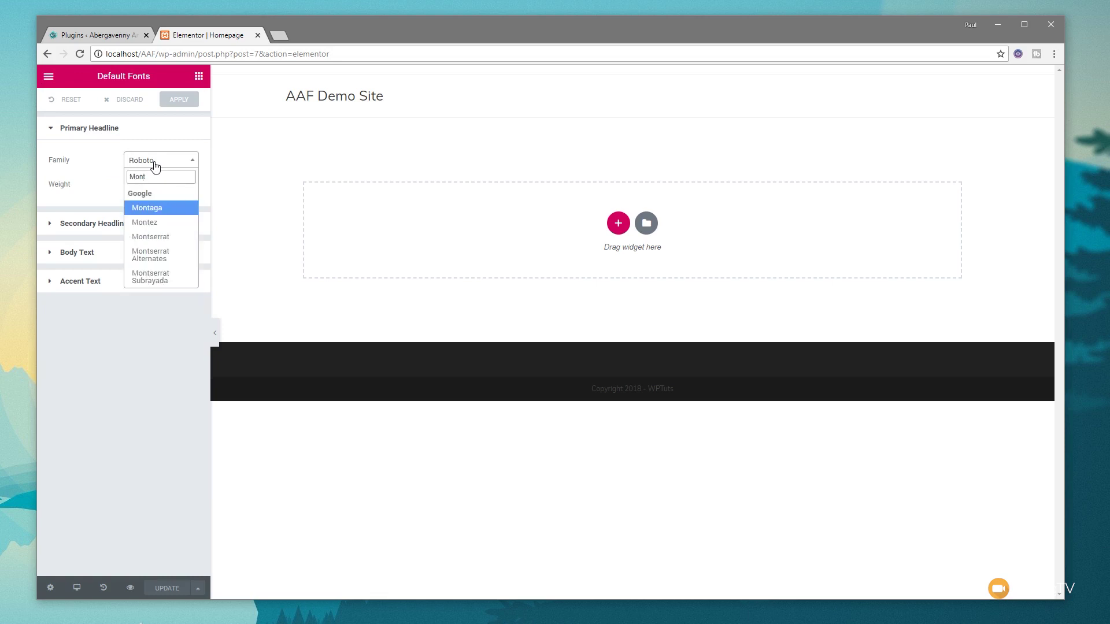
left_click(145, 236)
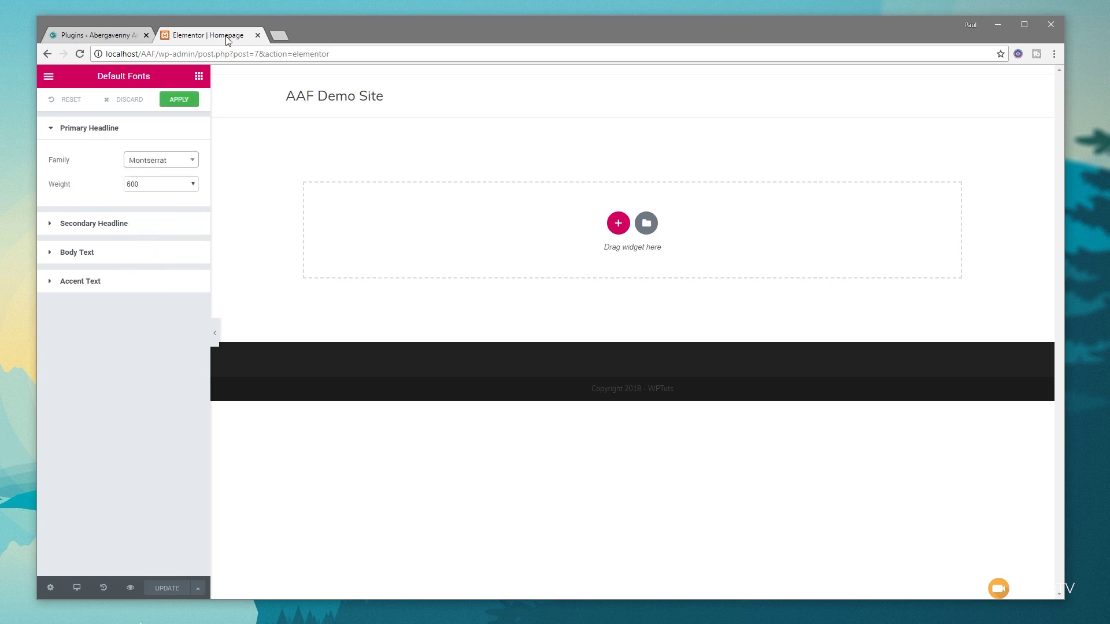
left_click(194, 185)
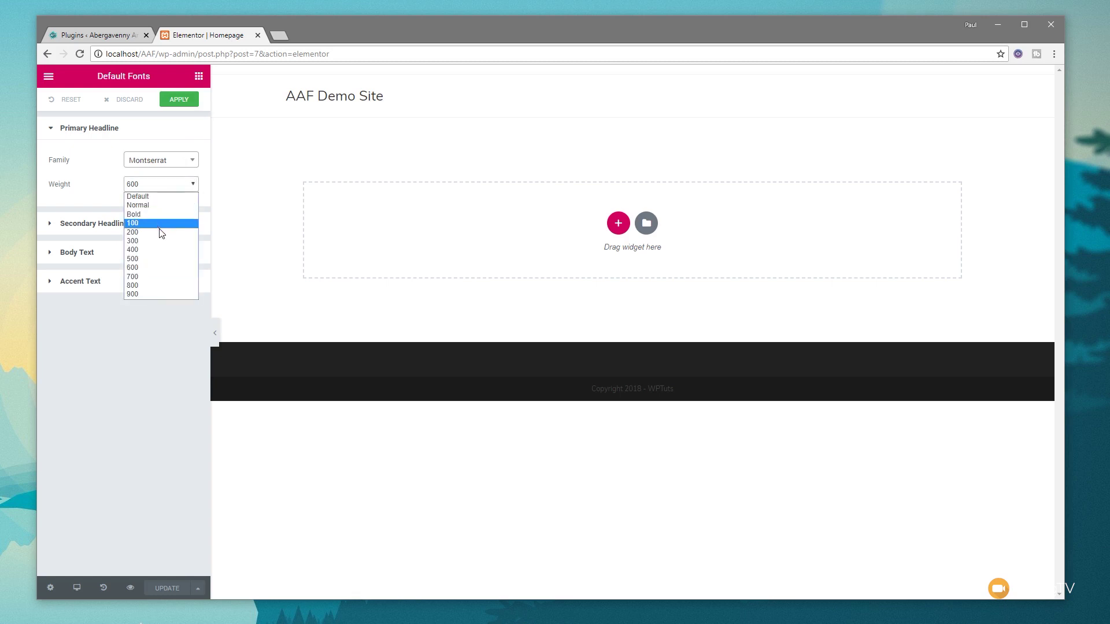
left_click(152, 249)
- Set the Secondary Headline default font to the Montserrat family with weight 400
left_click(142, 225)
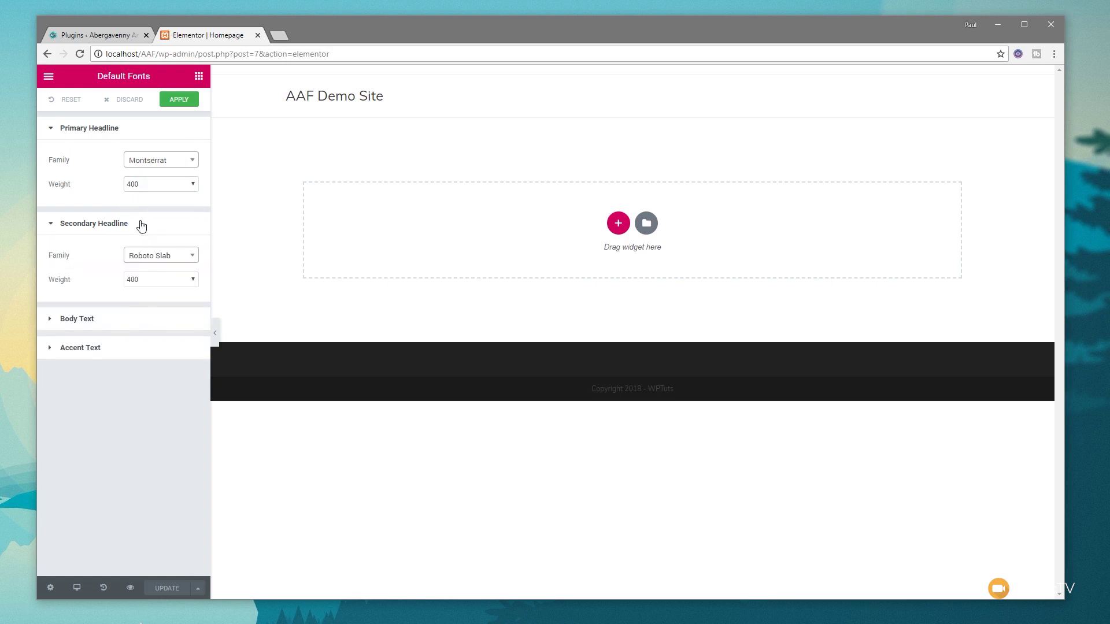
left_click(154, 256)
type("Mont")
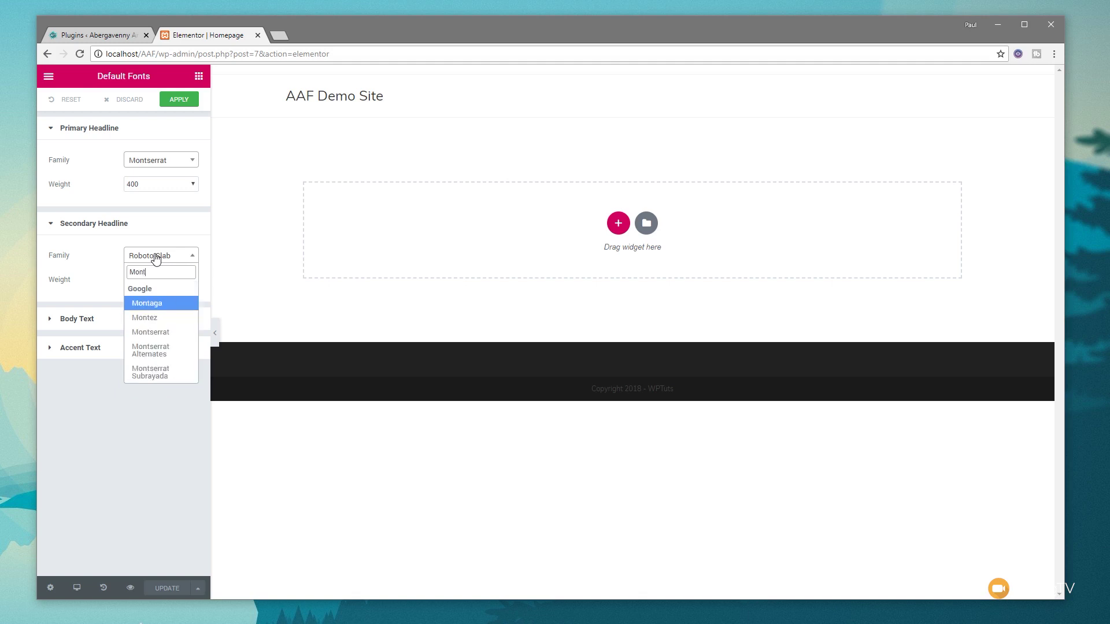
left_click(145, 332)
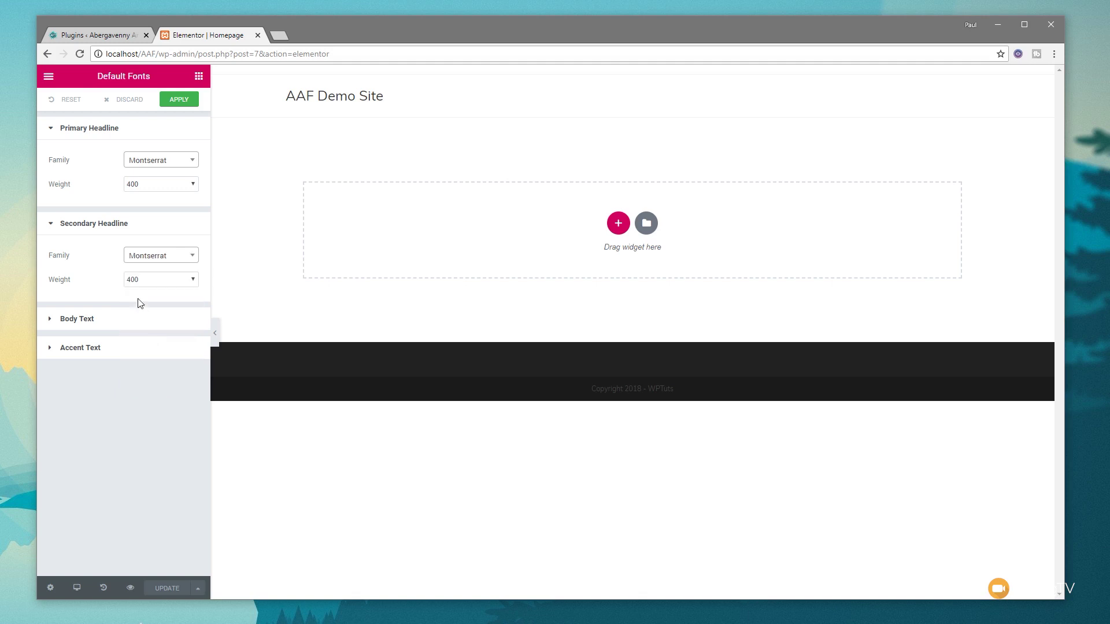
left_click(144, 281)
left_click(146, 346)
- Set the Body Text default font family to Muli
left_click(116, 320)
left_click(160, 351)
type("Muli")
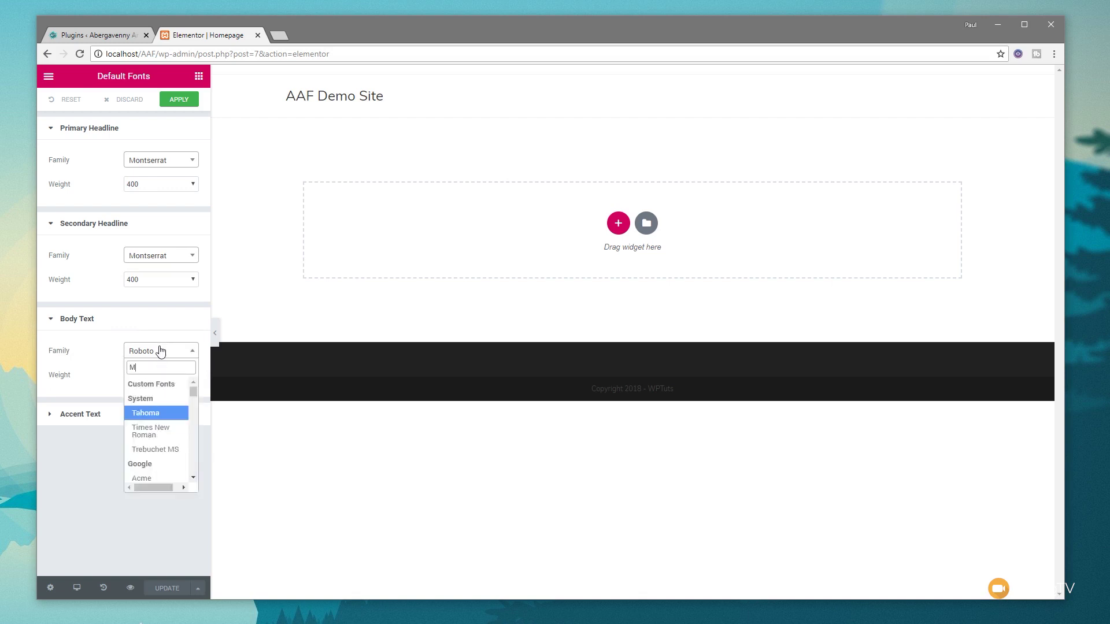
left_click(137, 399)
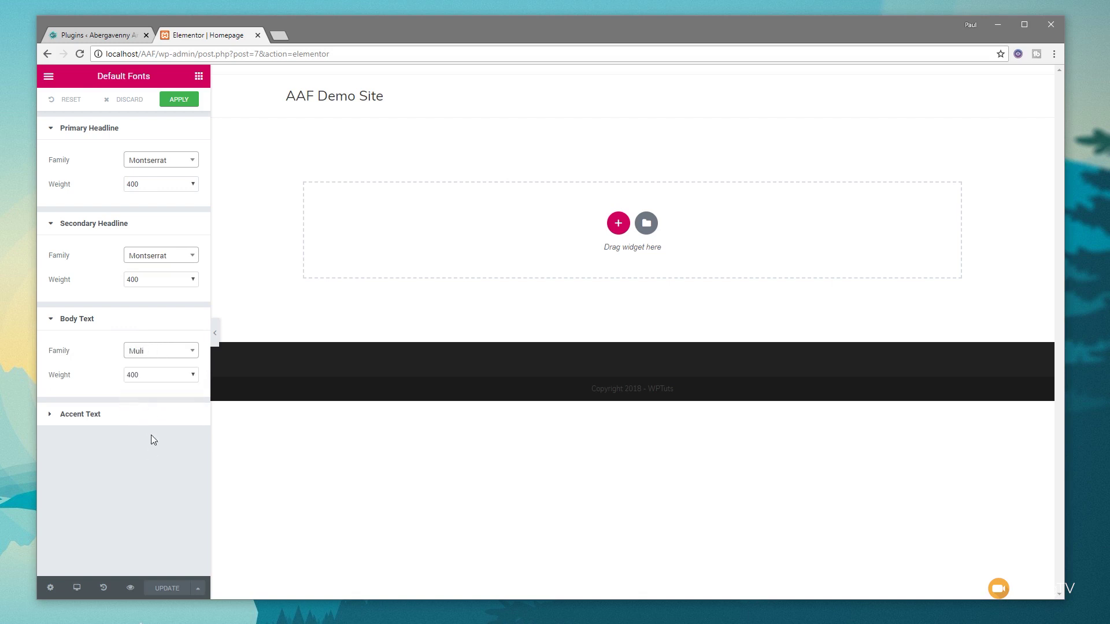
- Set the Accent Text default font family to Muli and apply the default font changes
left_click(100, 416)
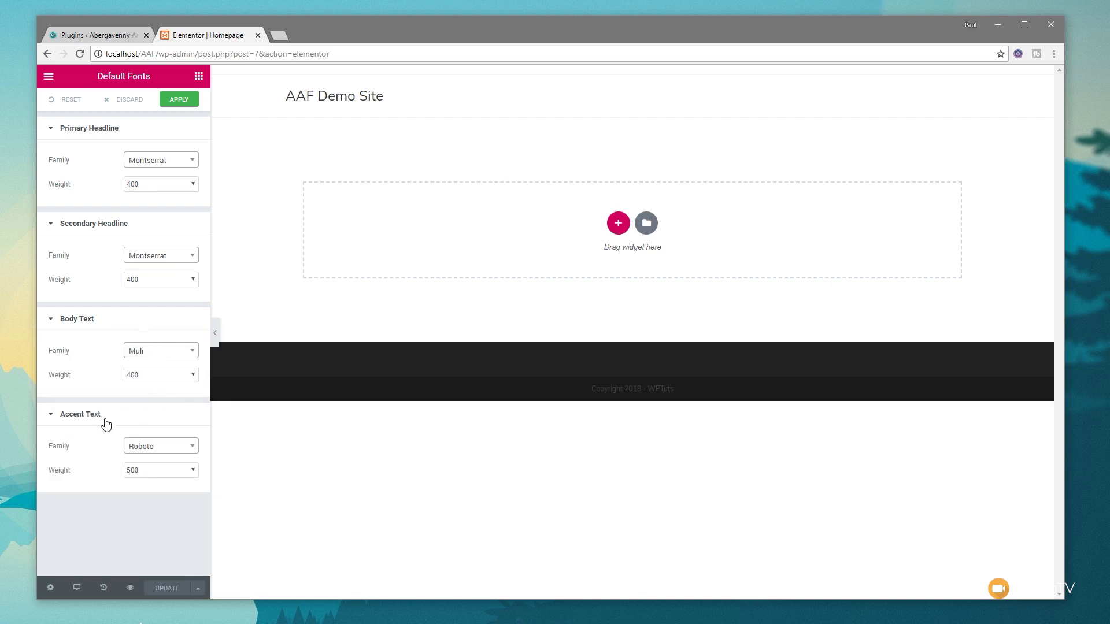
left_click(171, 449)
type("Muli")
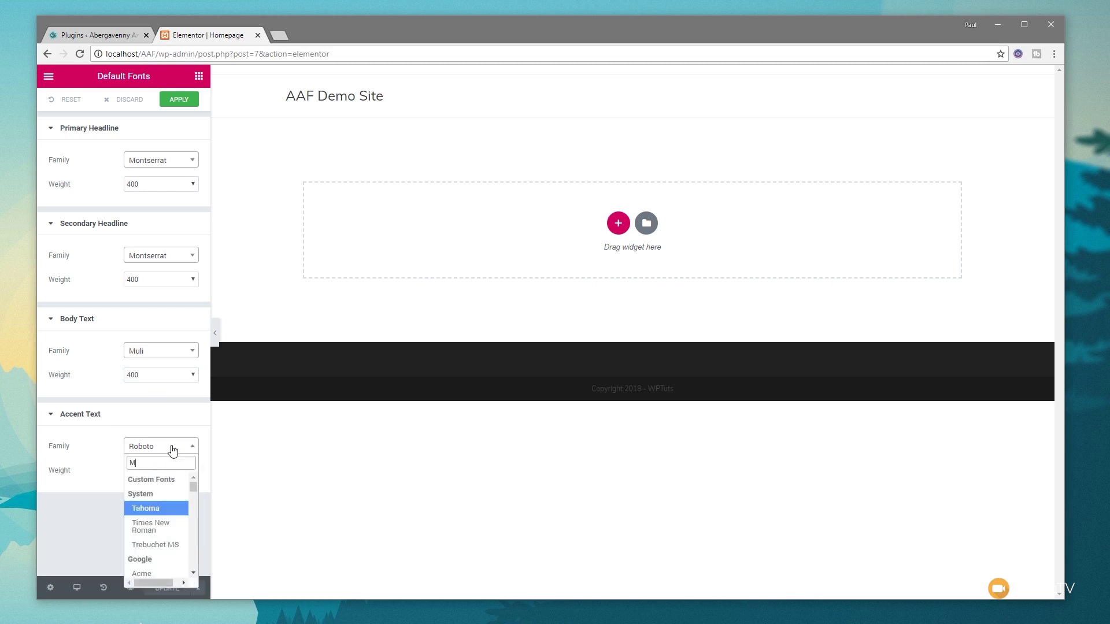
left_click(140, 496)
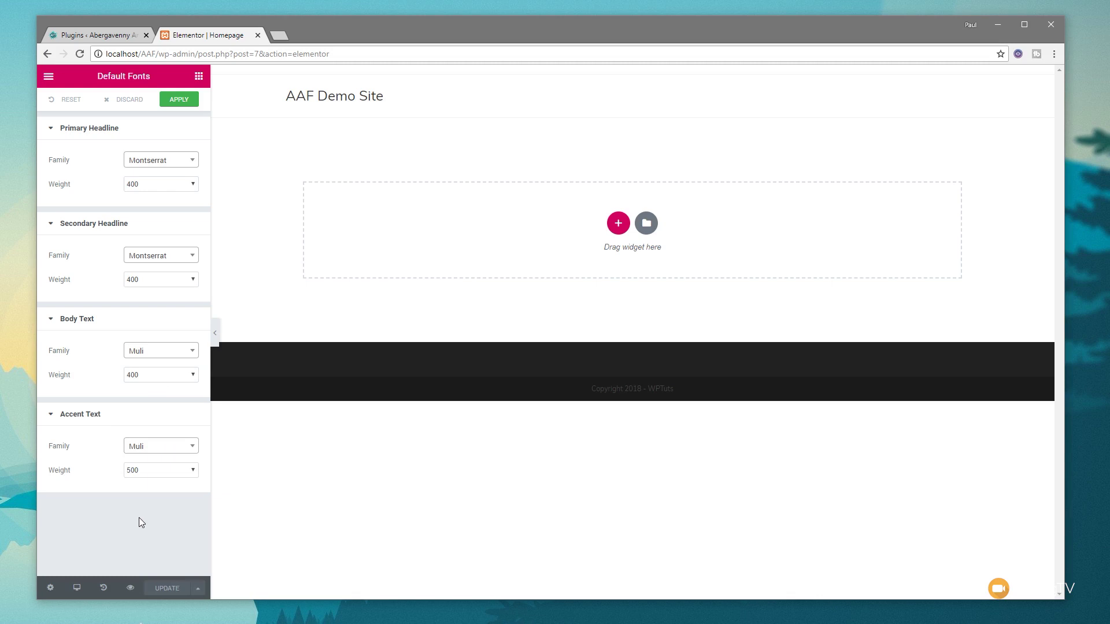
left_click(185, 101)
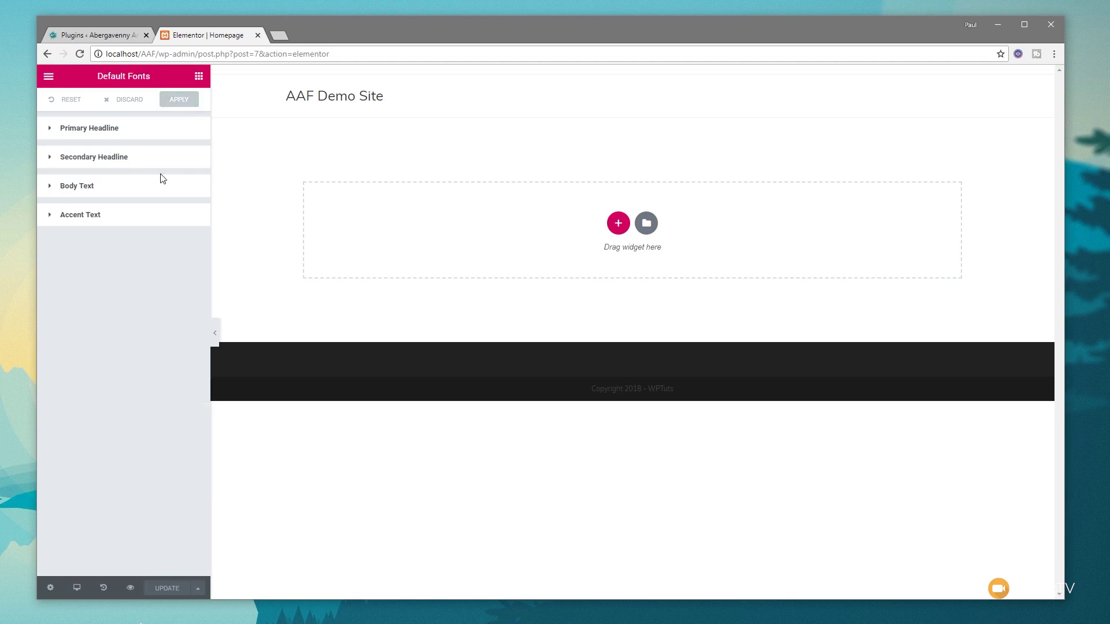
- Replace the dark green swatch in the editor's Colour Picker palette with #fc431a and apply the change
left_click(49, 76)
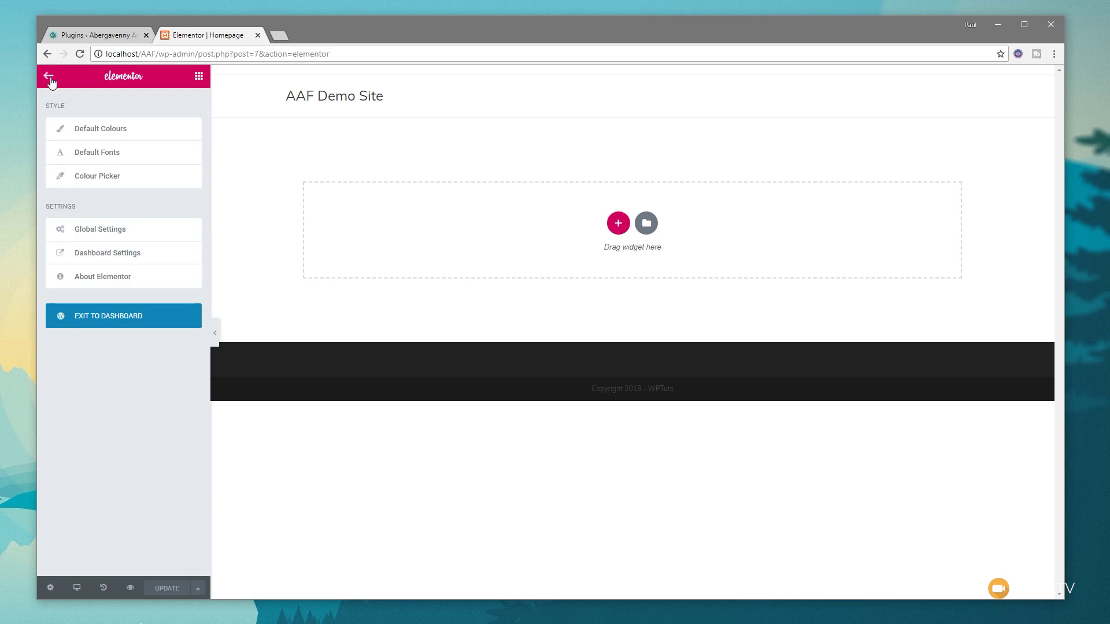
left_click(98, 184)
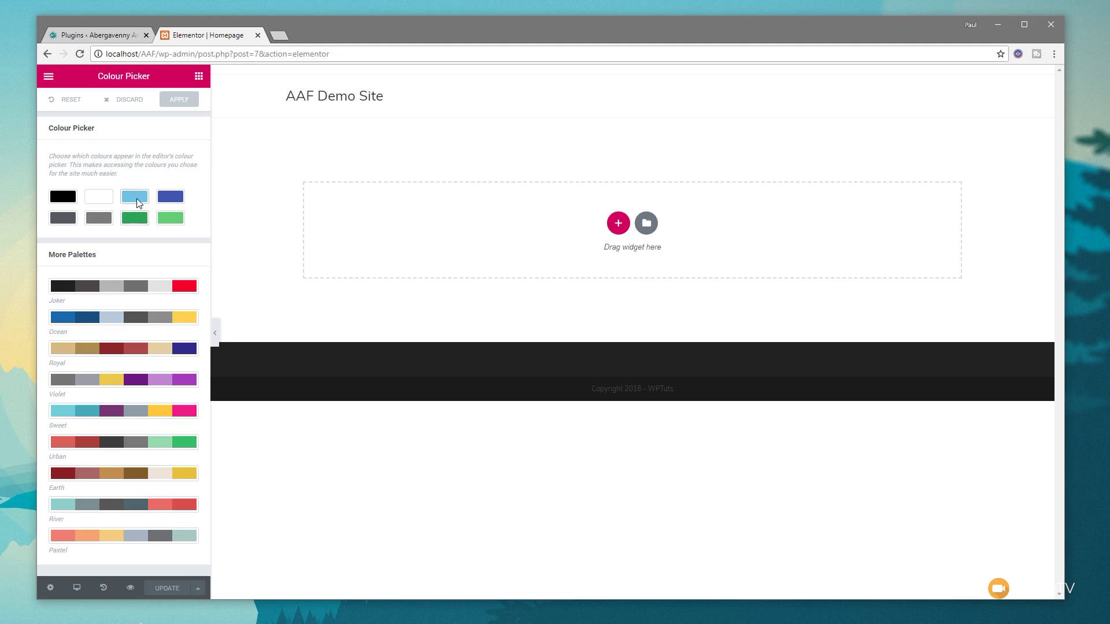
left_click(136, 218)
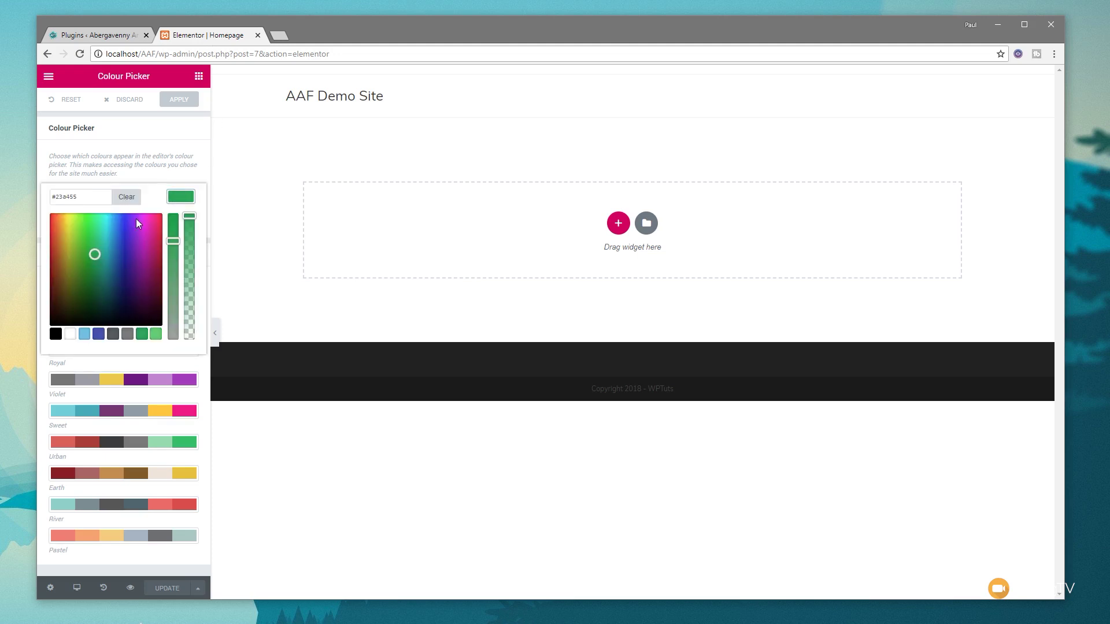
double_click(93, 200)
type("fc431a")
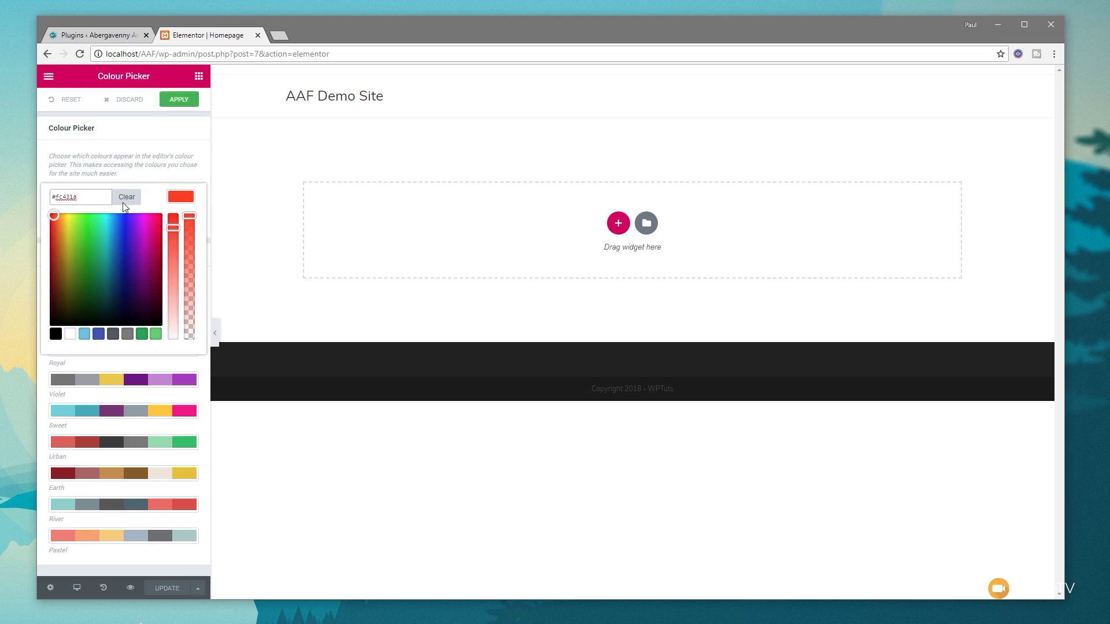
left_click(144, 181)
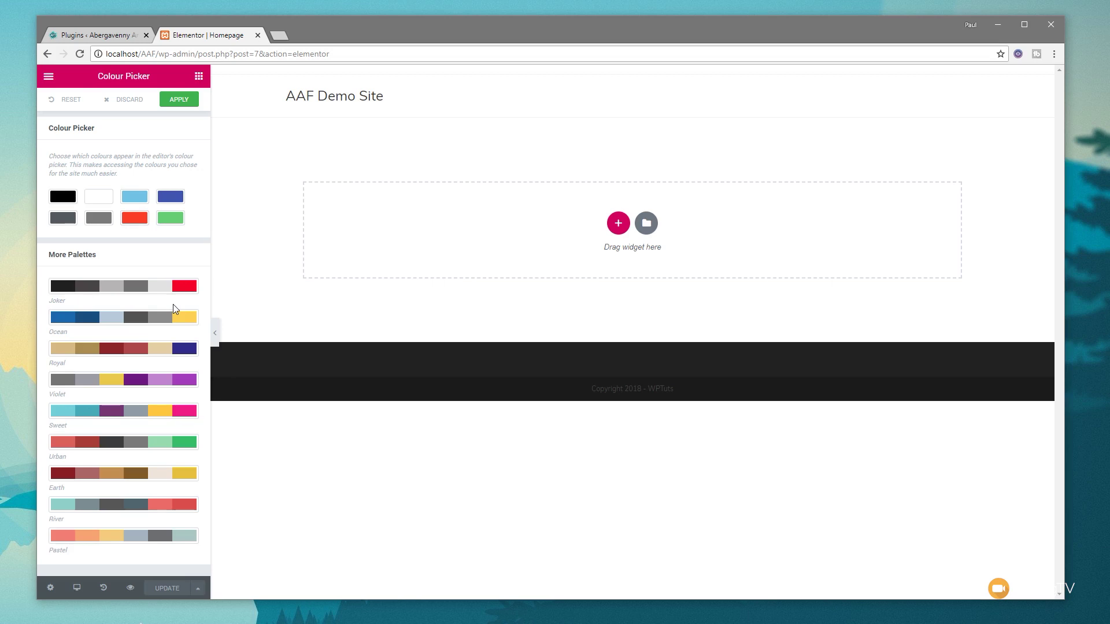
left_click(185, 100)
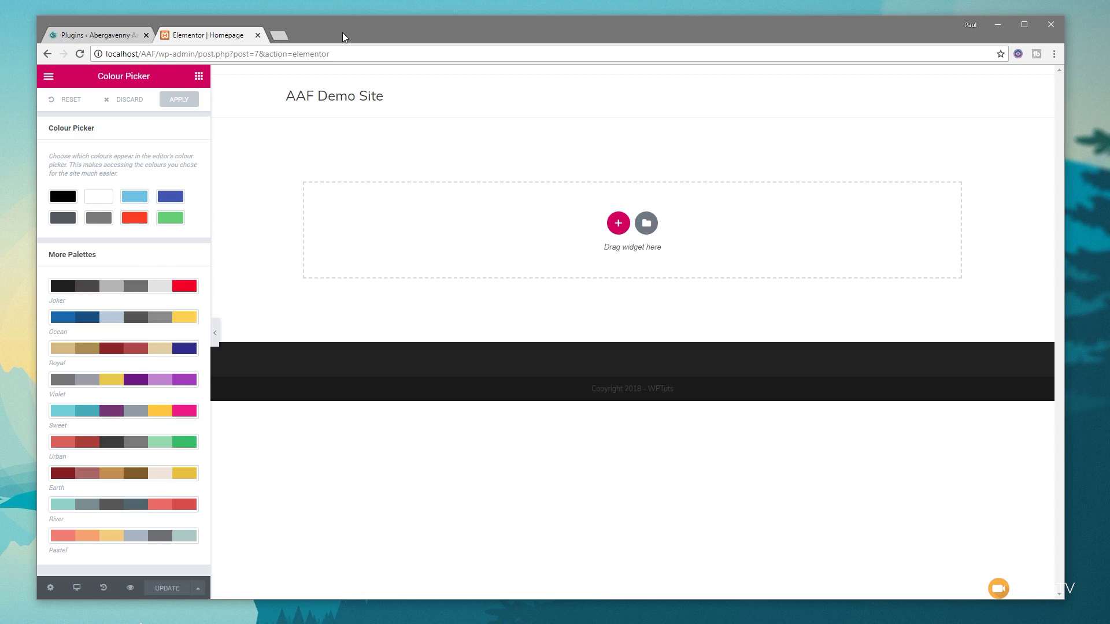
- Exit Elementor to the WordPress dashboard and open the OceanWP My Library template list
left_click(49, 76)
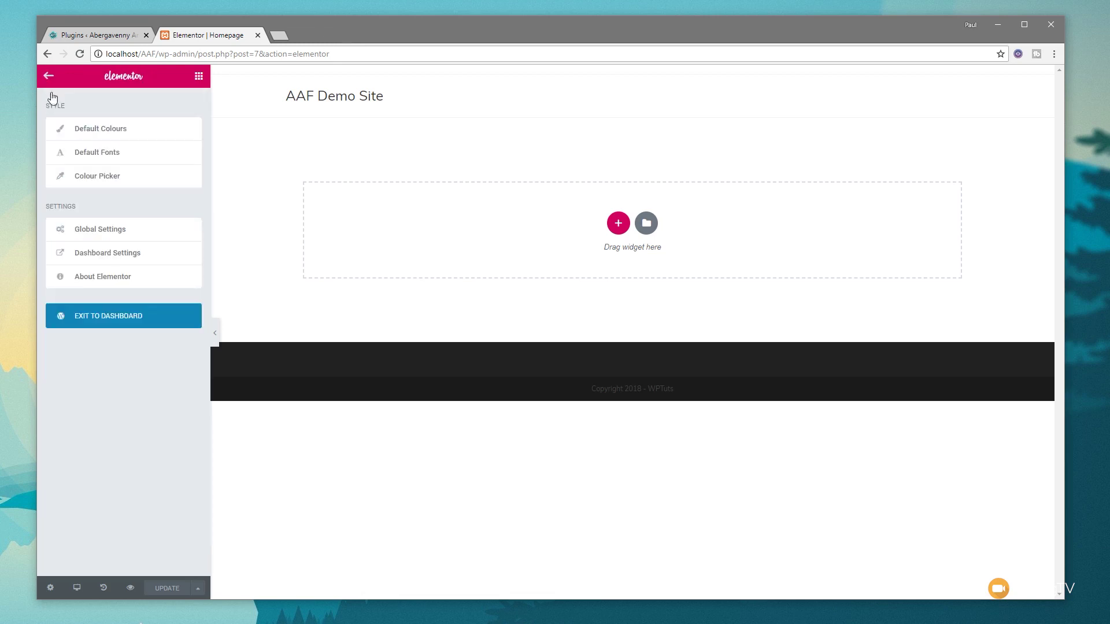
left_click(116, 318)
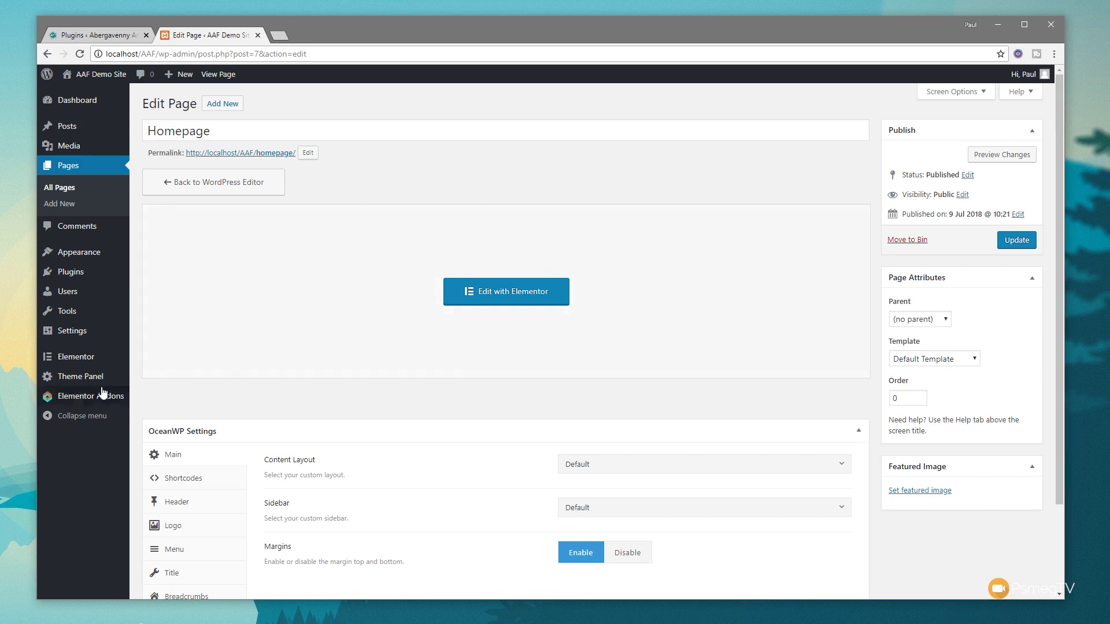
mouse_move(66, 385)
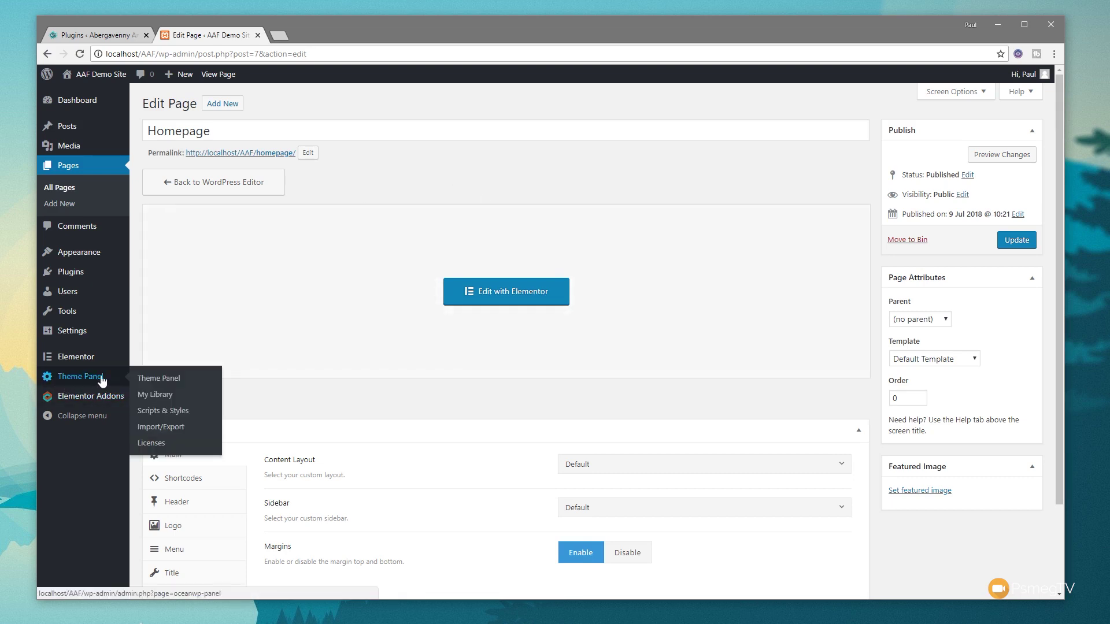
left_click(163, 403)
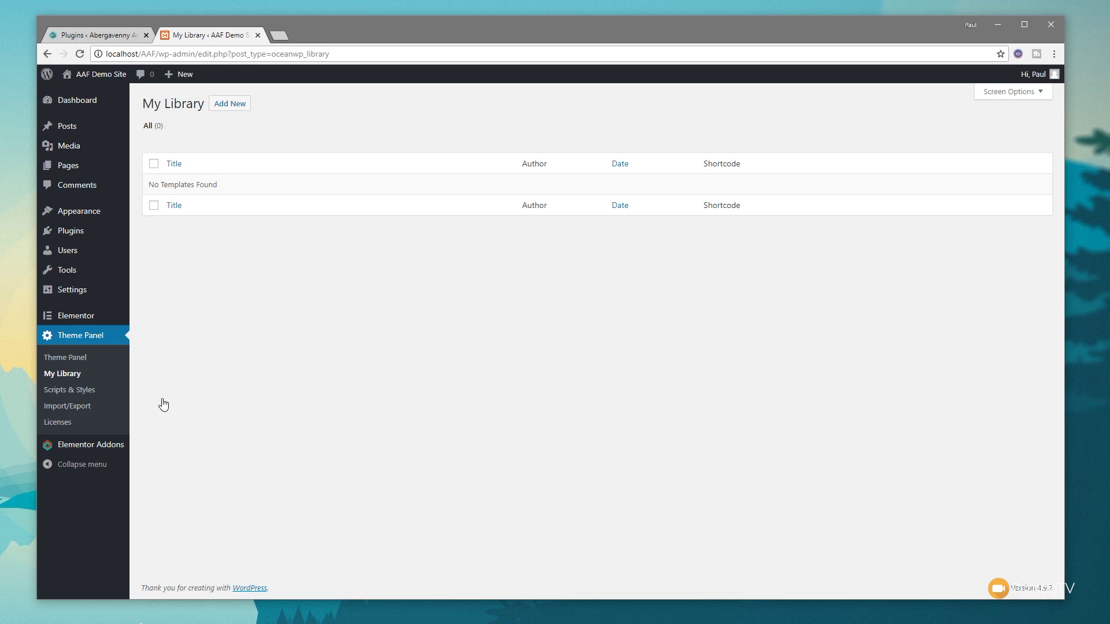
- Create a new library template titled Default Footer and assign it the Elementor Canvas page template
left_click(230, 103)
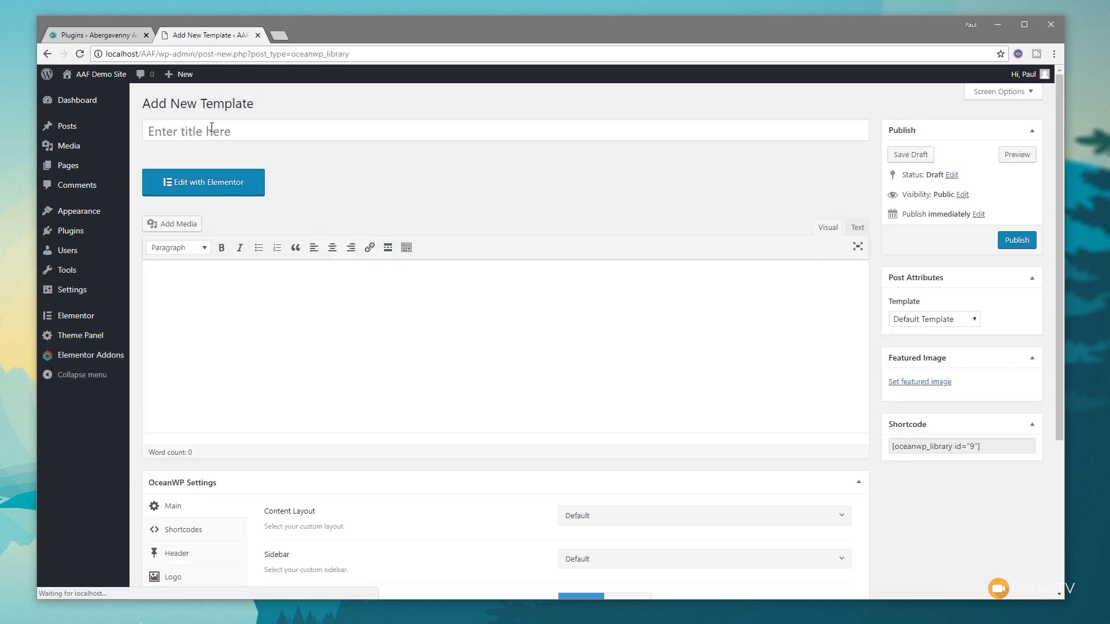
type("Default Footer")
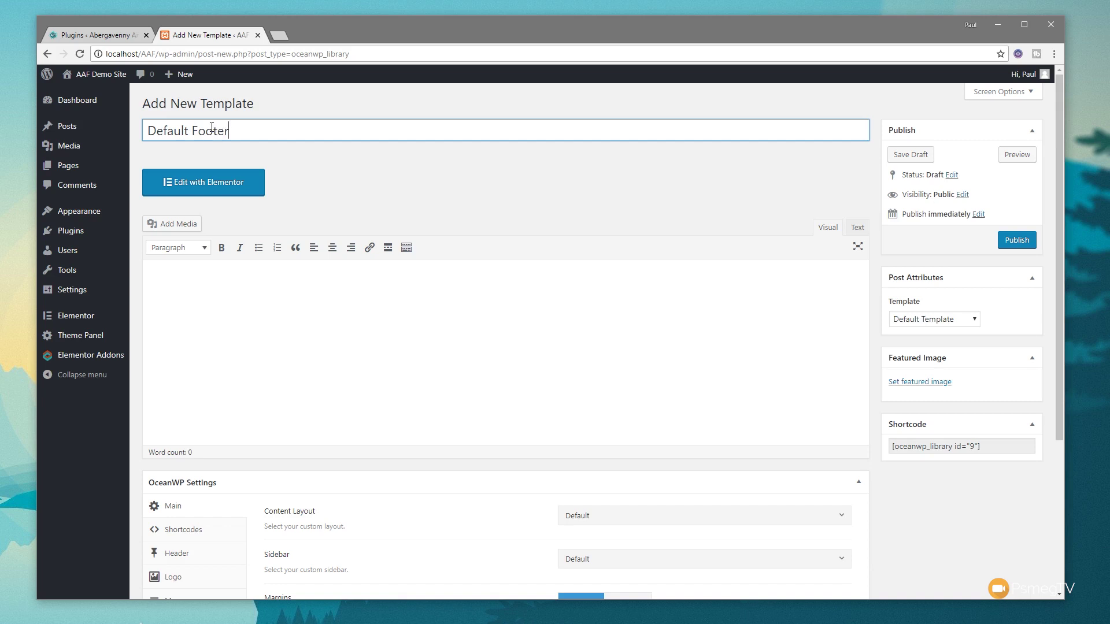
left_click(436, 172)
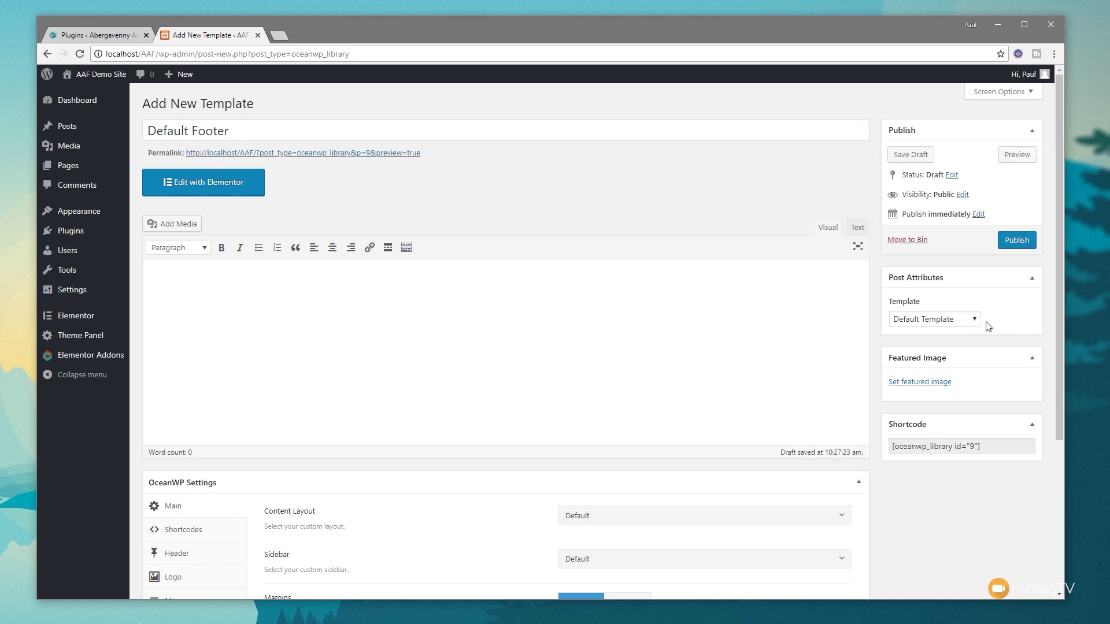
left_click(938, 322)
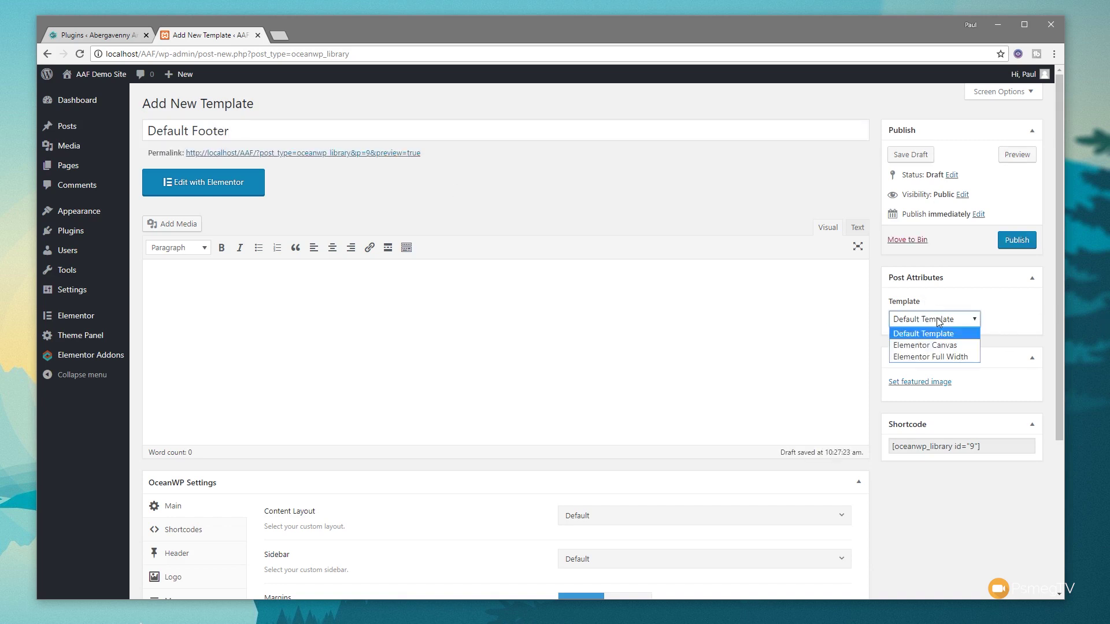
left_click(954, 345)
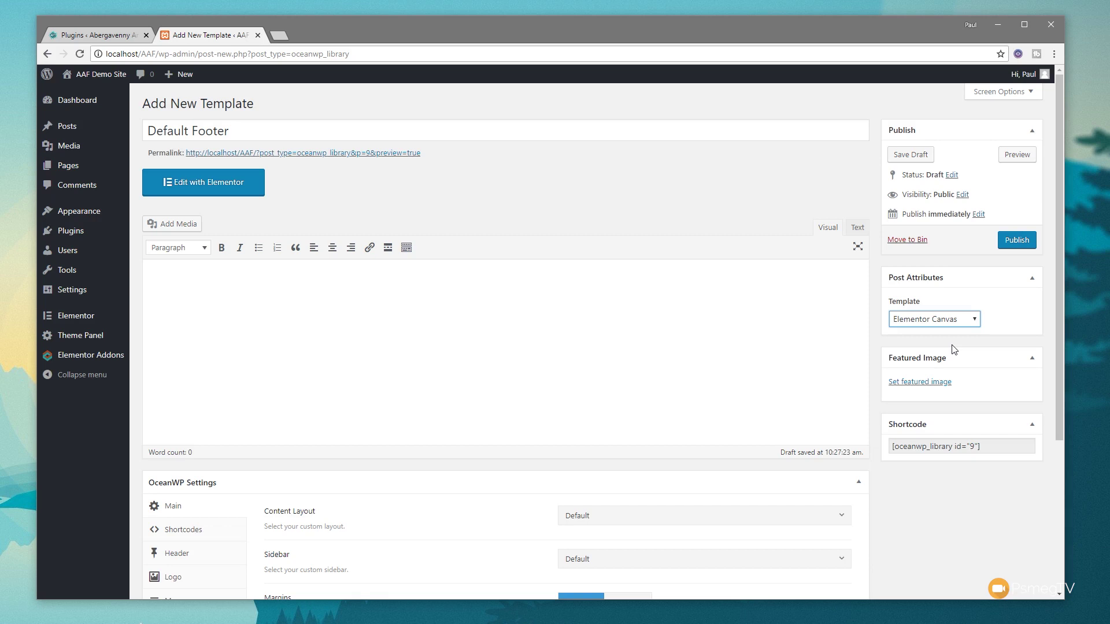
- Set the footer template's content layout to 100% Full Width, disable its margins and publish it
scroll(974, 503, "down", 3)
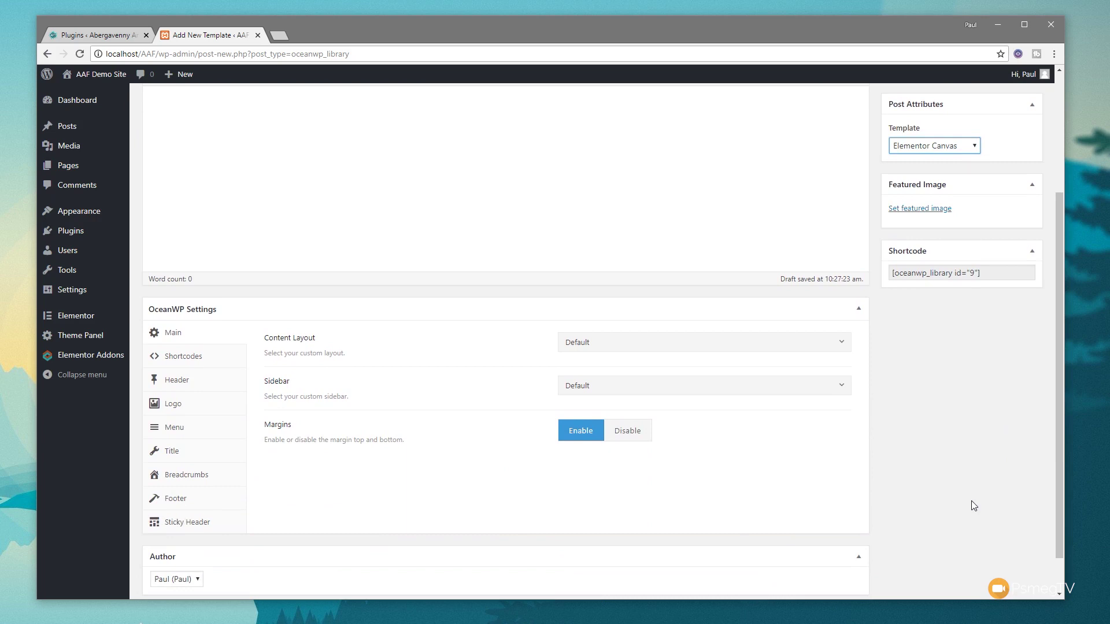
left_click(612, 346)
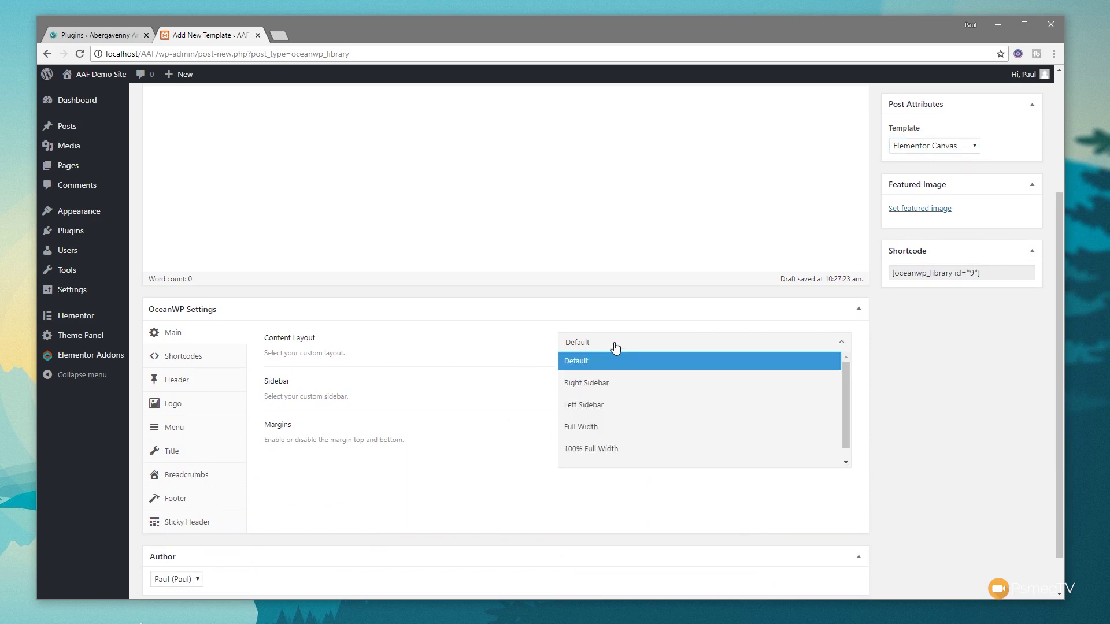
left_click(607, 448)
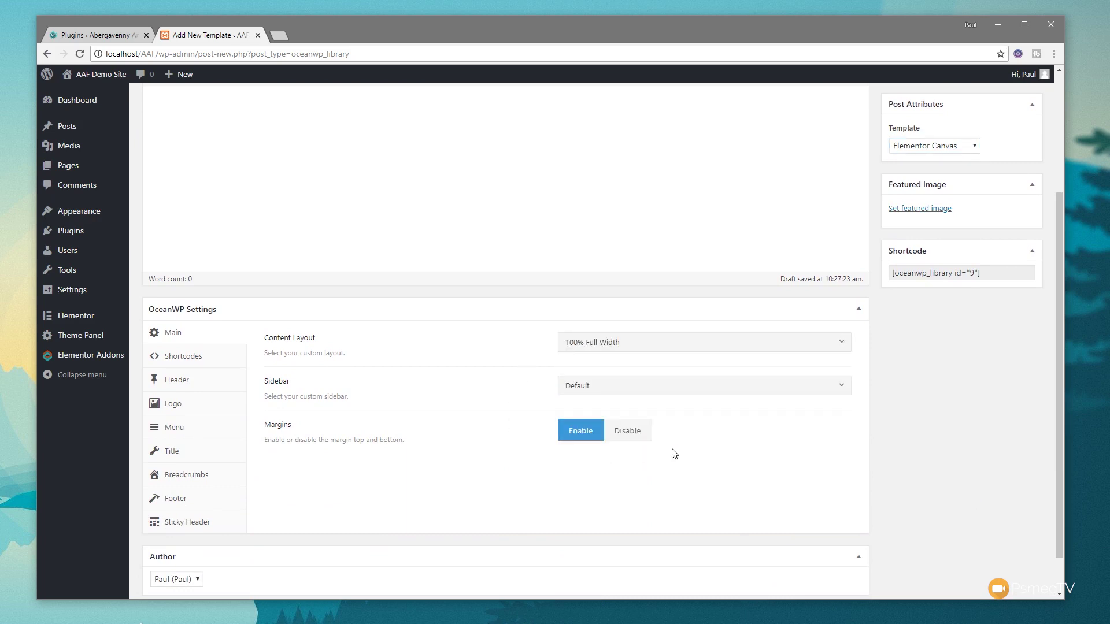
left_click(631, 437)
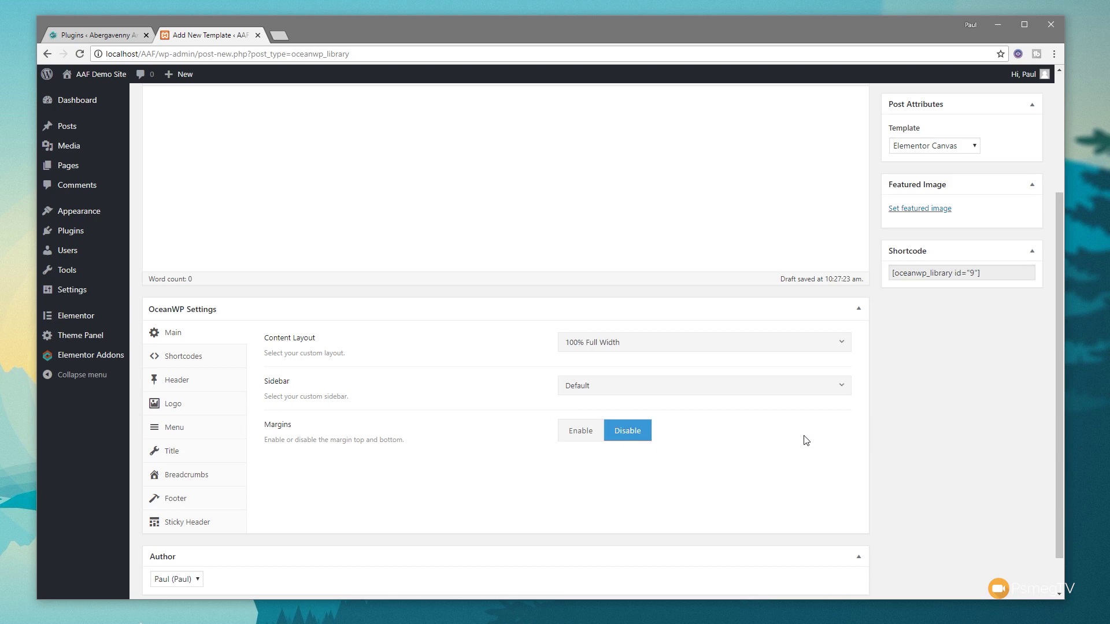
scroll(951, 414, "up", 3)
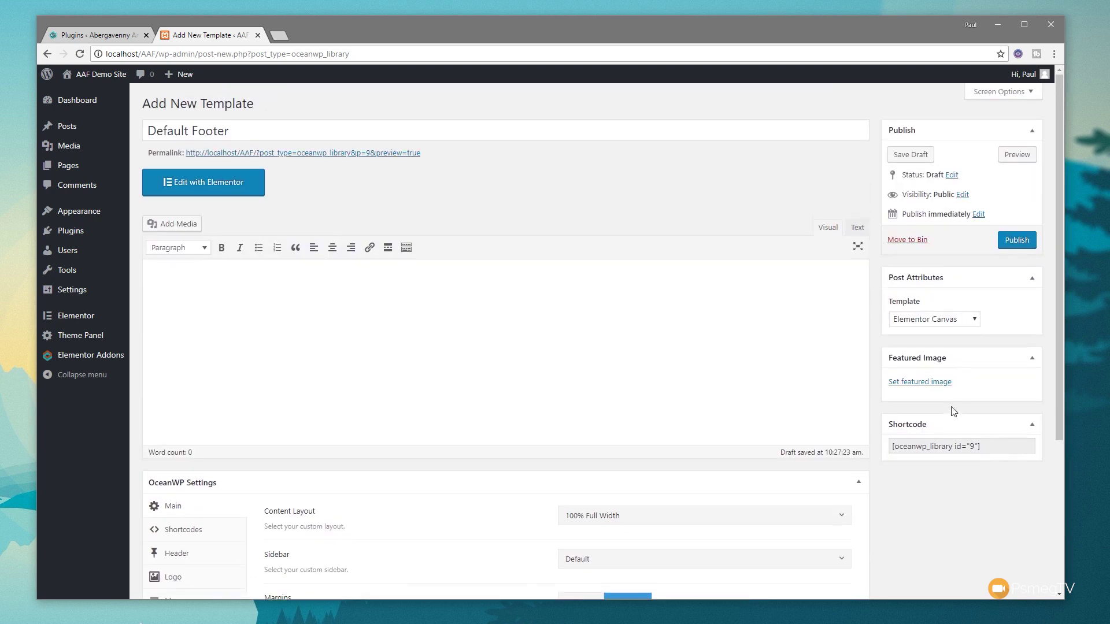
left_click(1015, 246)
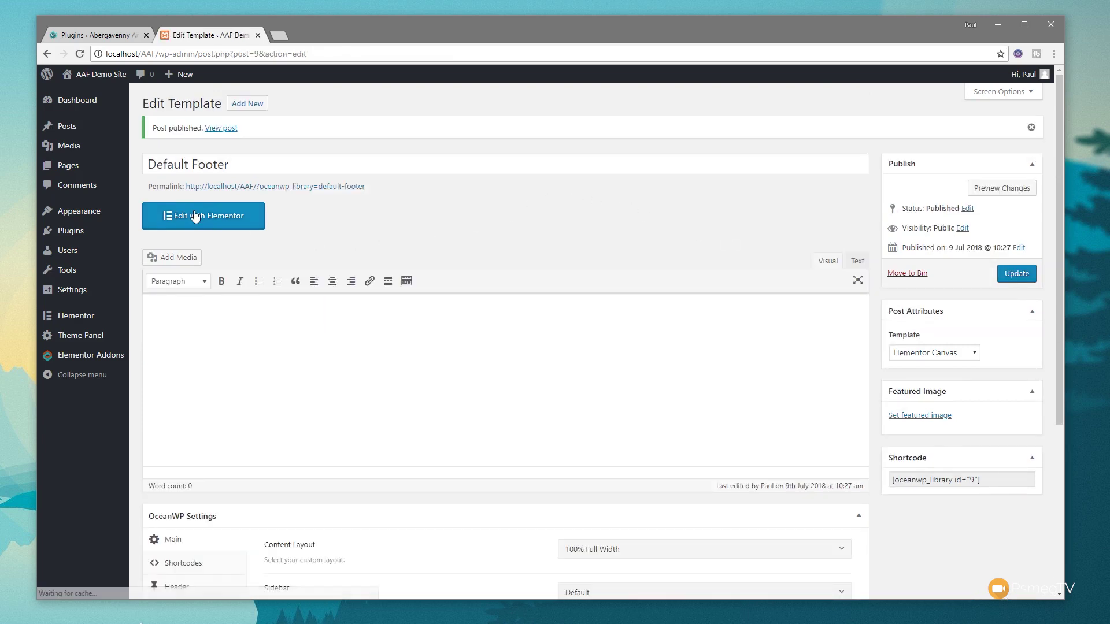
- Open the Default Footer template in Elementor and check the live festival site's footer for reference
left_click(195, 216)
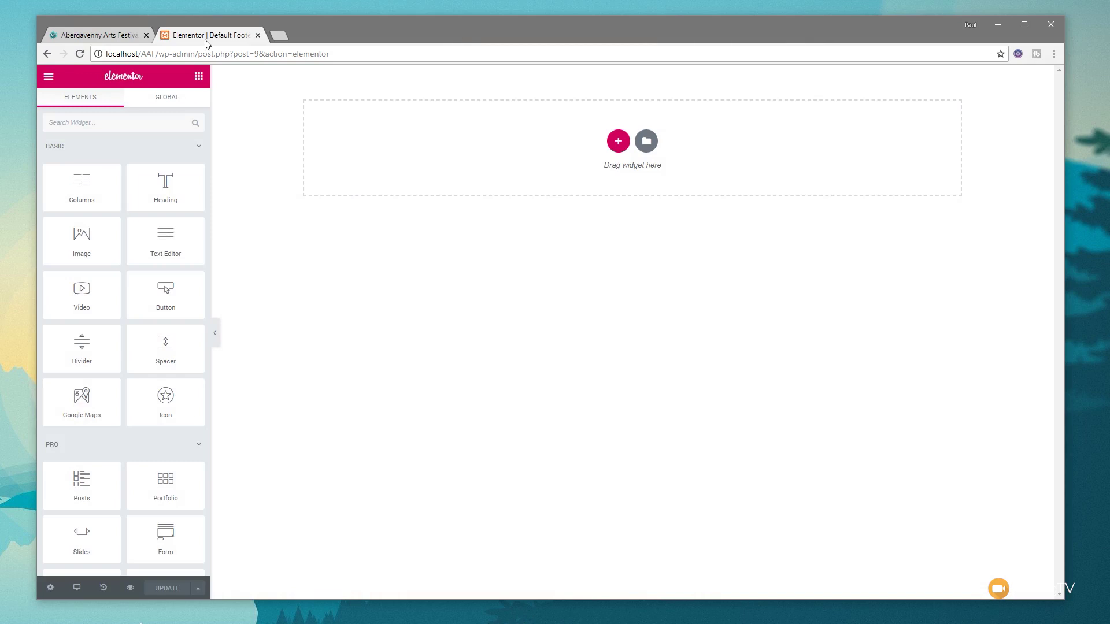
left_click(96, 35)
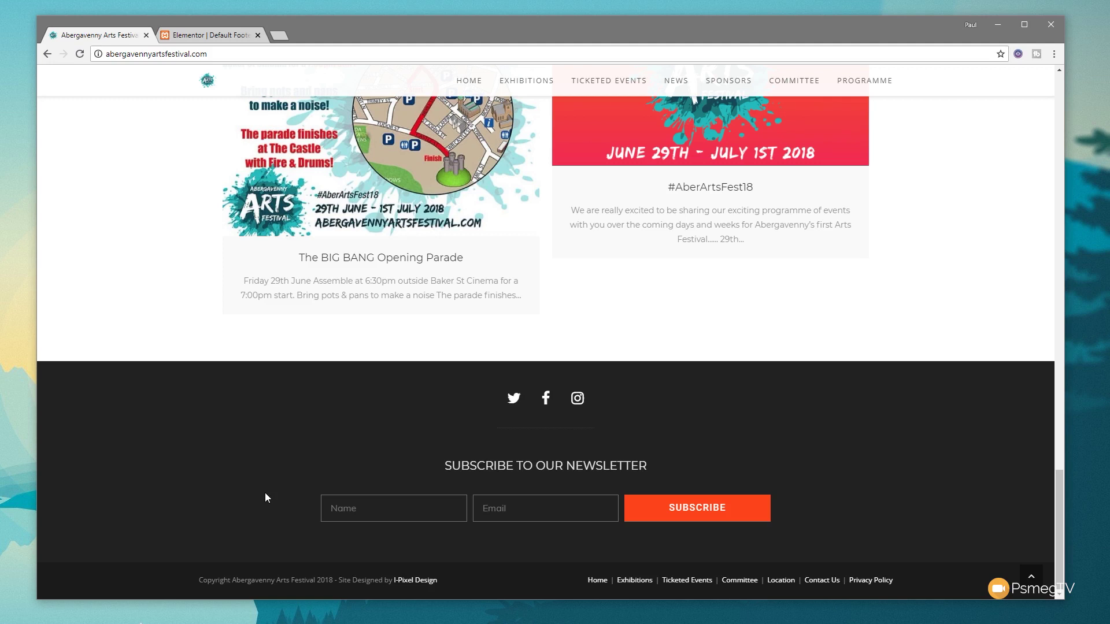
left_click(199, 36)
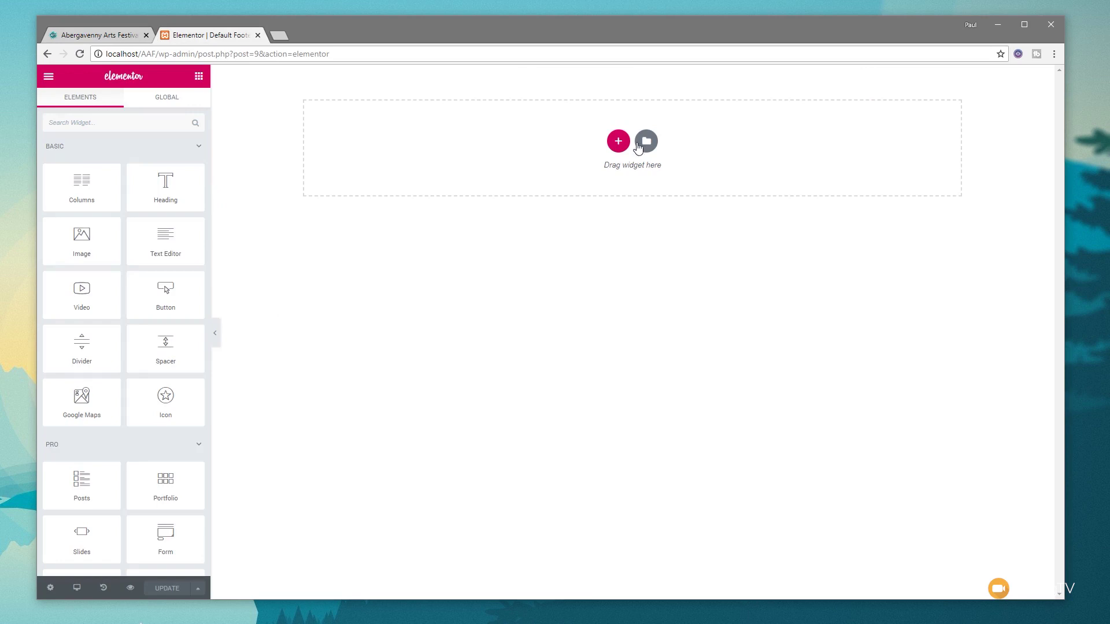
- Add a single-column section to the footer template and place a Social Icons widget in it
left_click(617, 142)
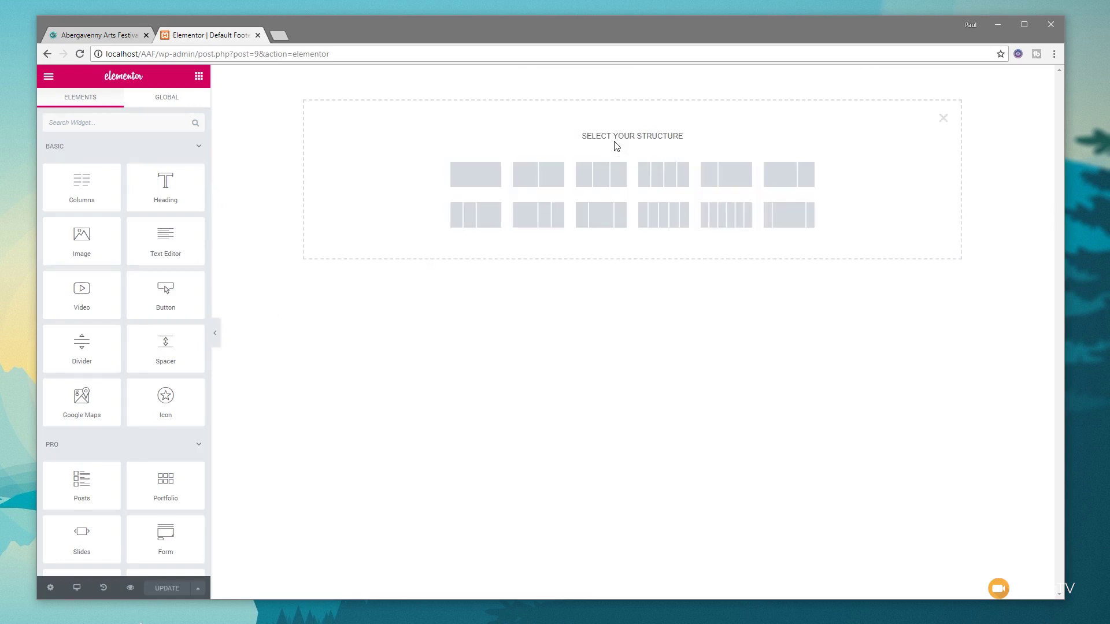
left_click(486, 182)
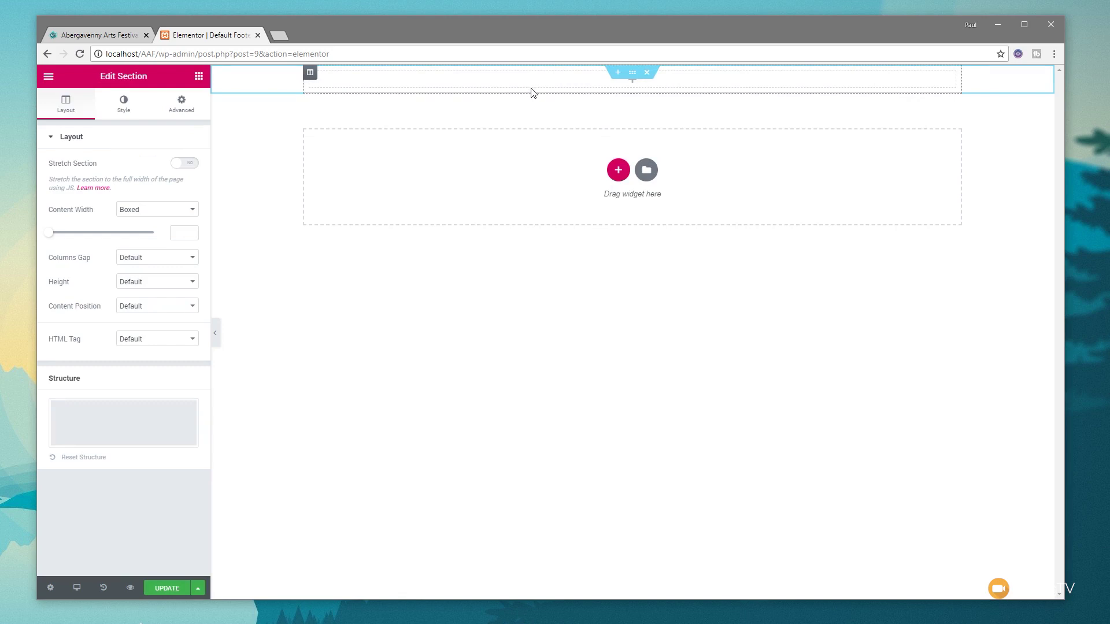
left_click(198, 76)
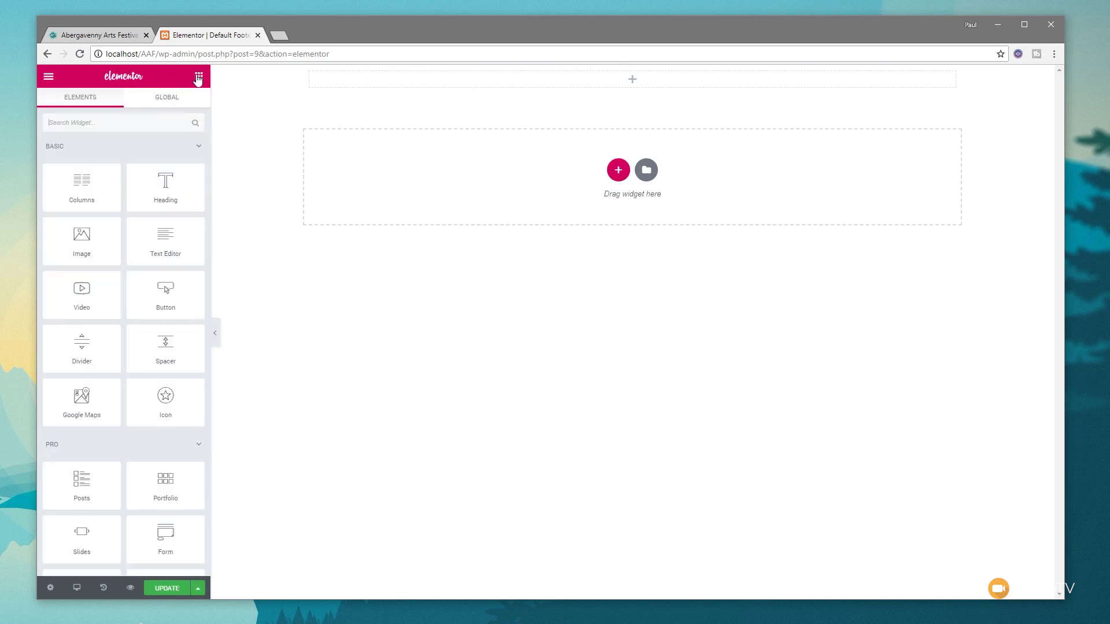
left_click(87, 122)
type("social")
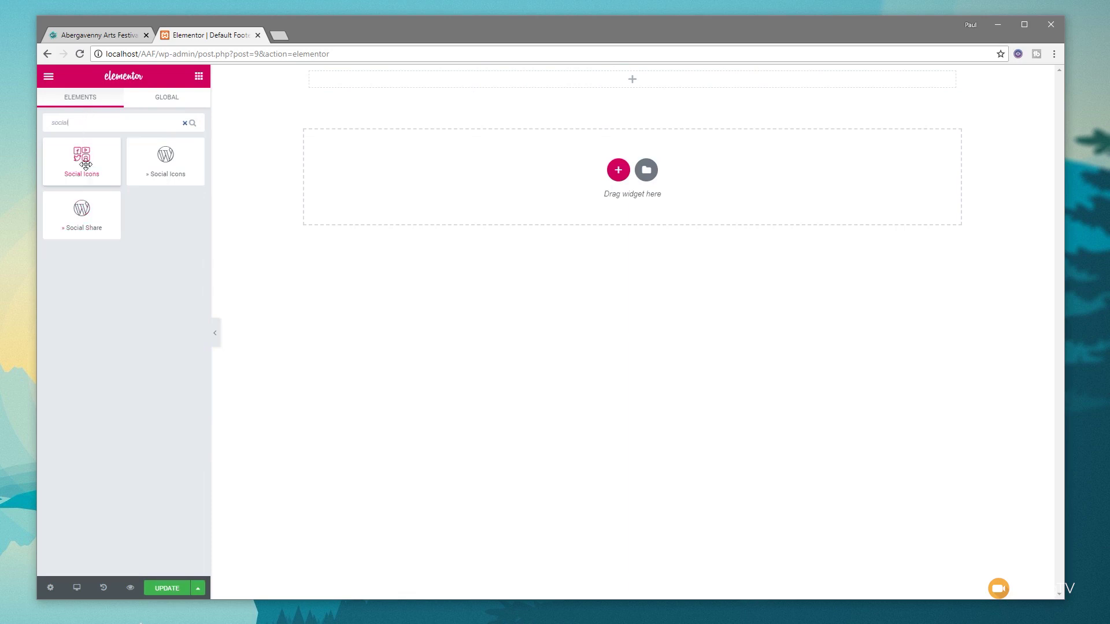
left_click_drag(81, 155, 620, 87)
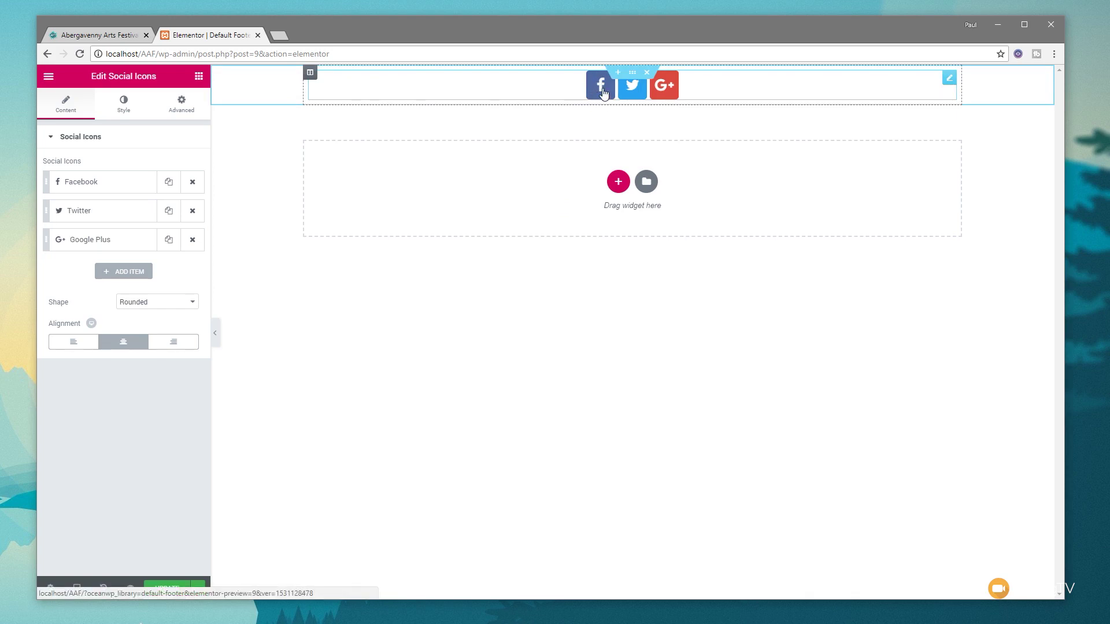
- Set the social icons' shape to Circle and give them a custom primary colour of #222222
left_click(166, 301)
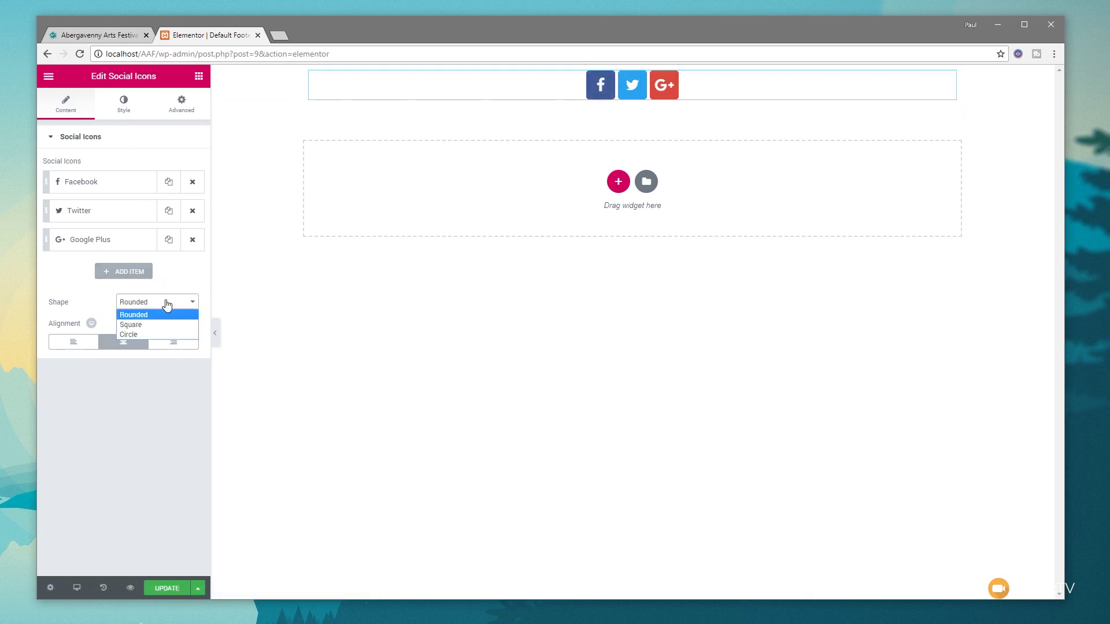
left_click(139, 334)
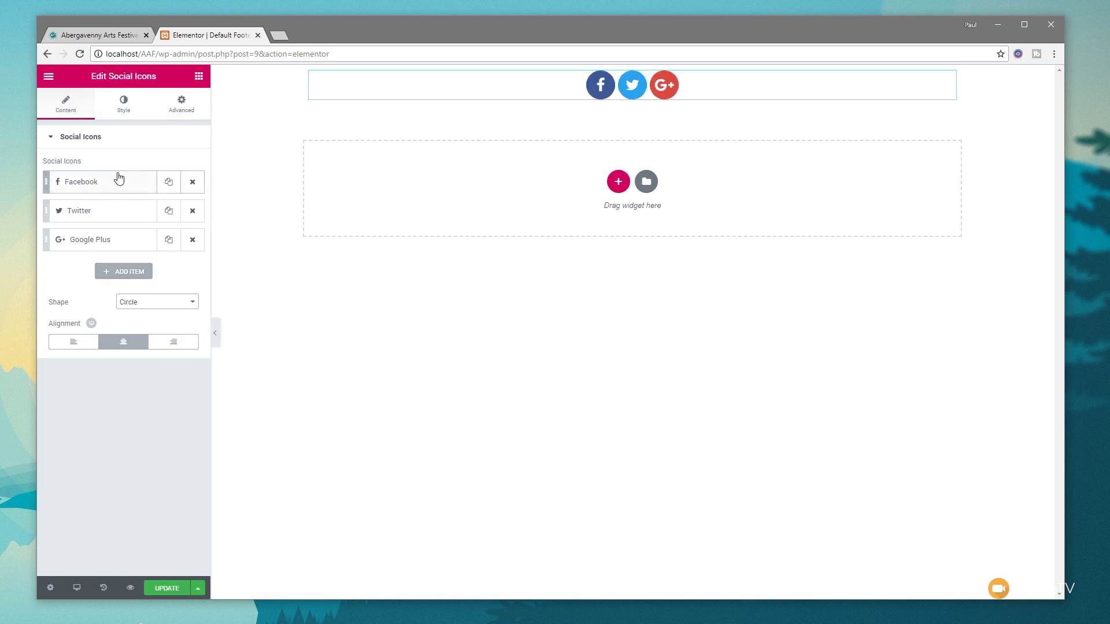
left_click(130, 110)
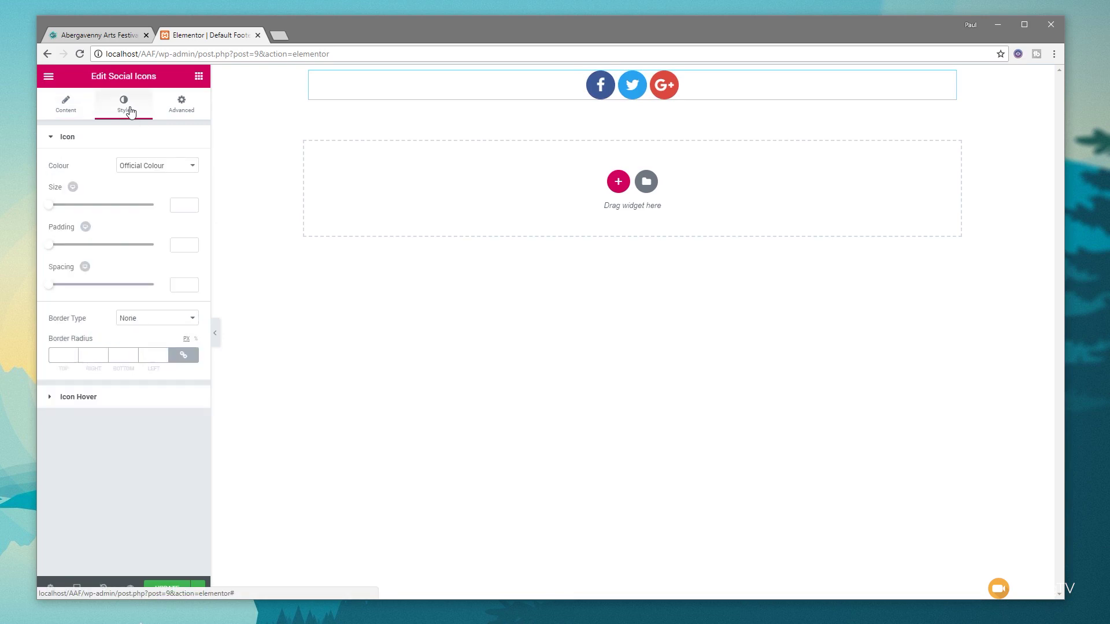
left_click(171, 169)
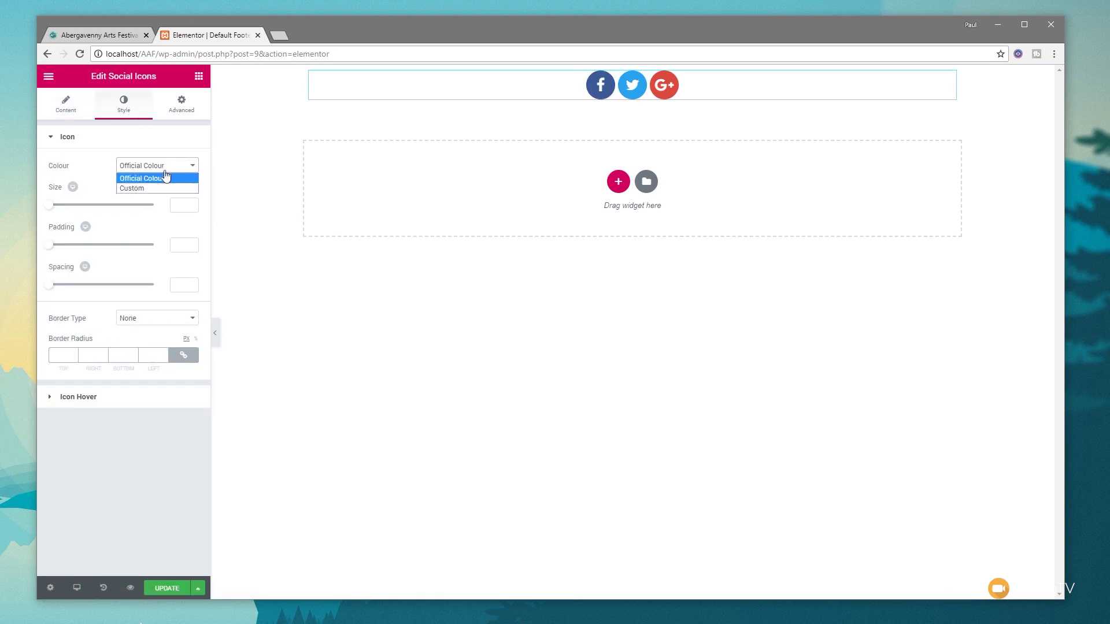
left_click(148, 185)
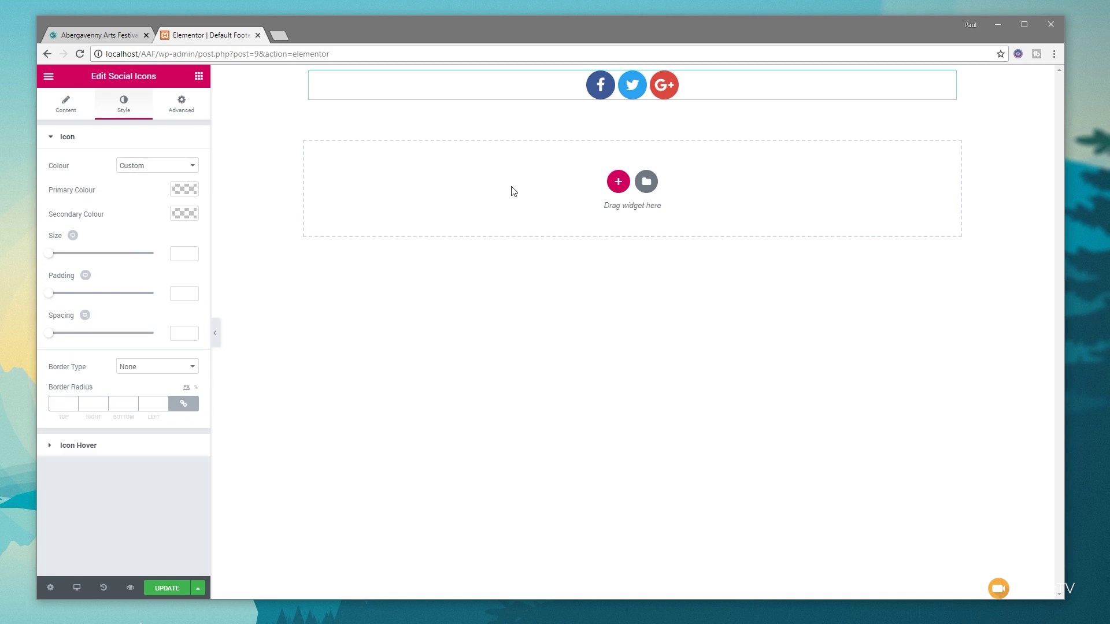
left_click(186, 192)
left_click(90, 198)
type("#222222")
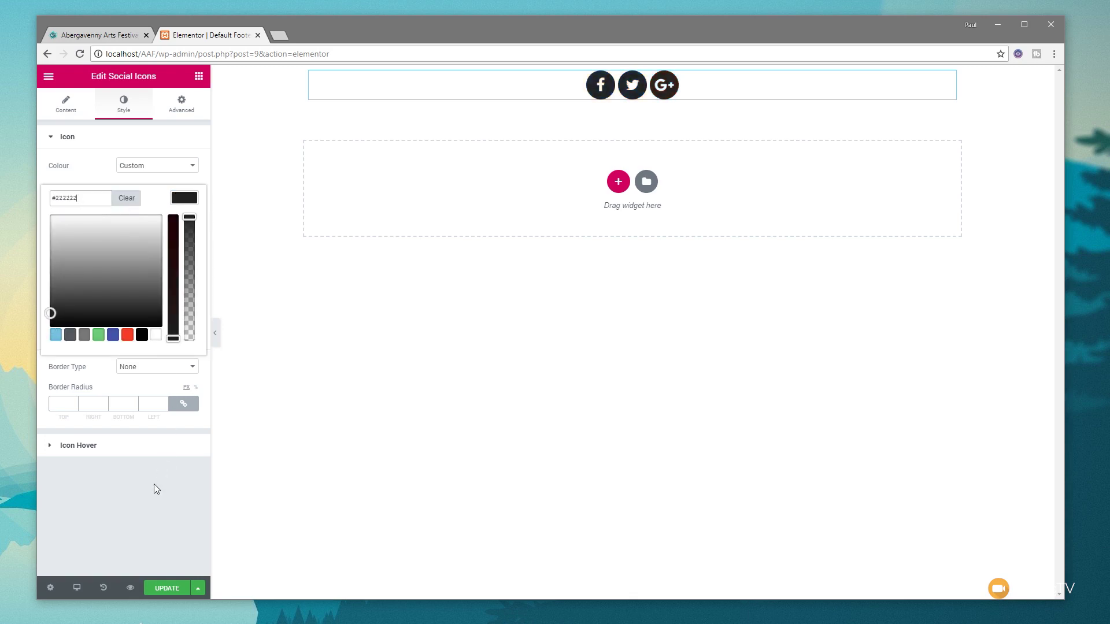
left_click(154, 484)
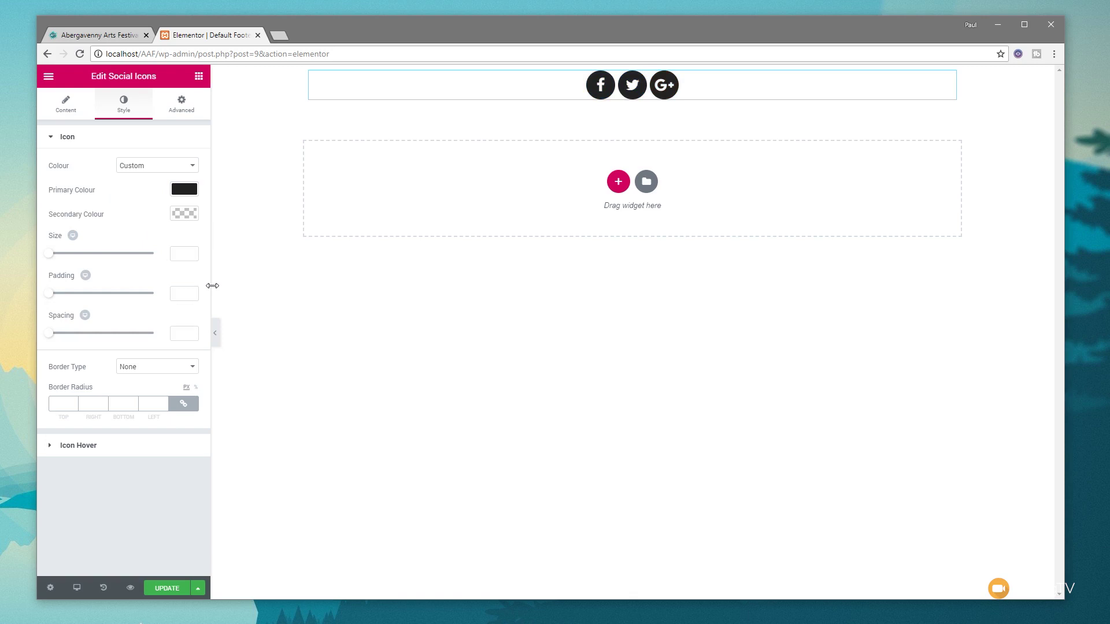
- Set the social icons' secondary colour to white, #ffffff
left_click(67, 106)
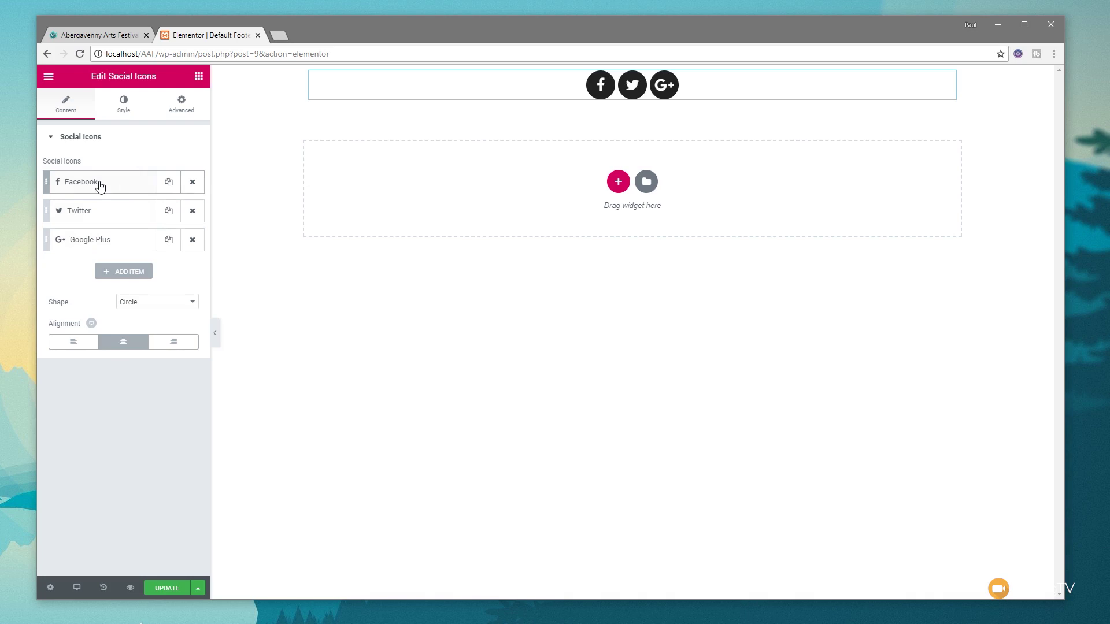
left_click(124, 104)
left_click(185, 215)
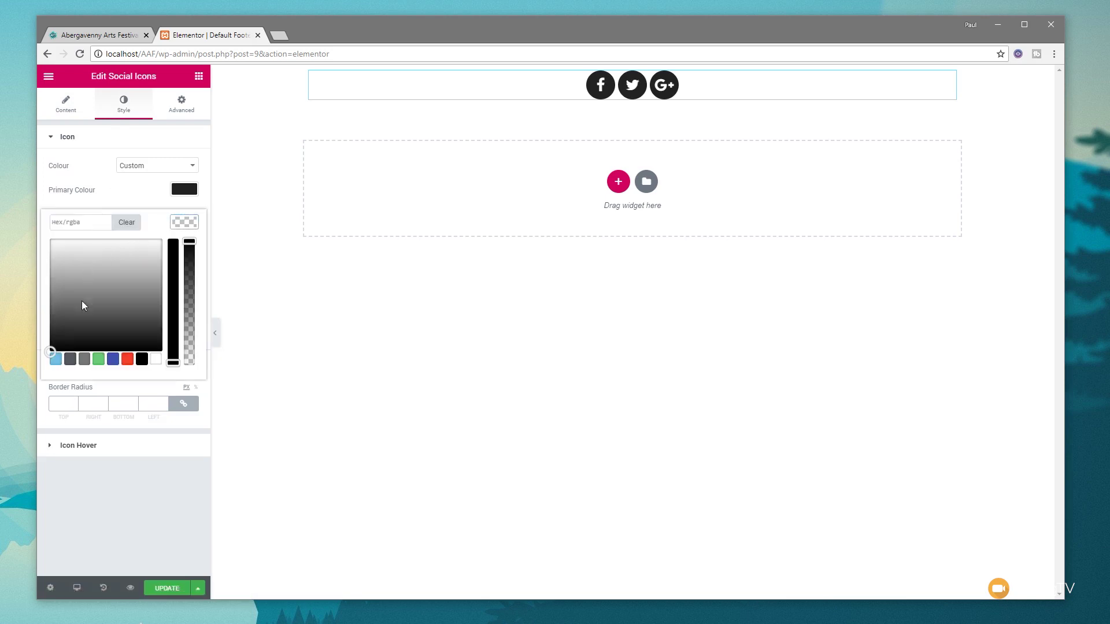
left_click(155, 359)
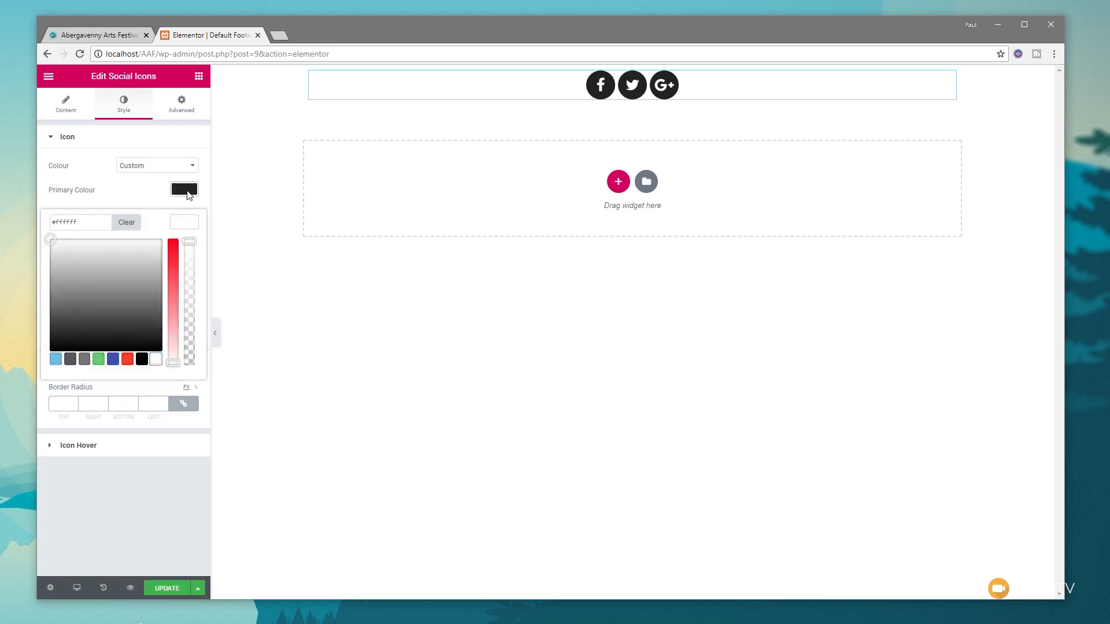
left_click(185, 191)
left_click(185, 190)
left_click(186, 225)
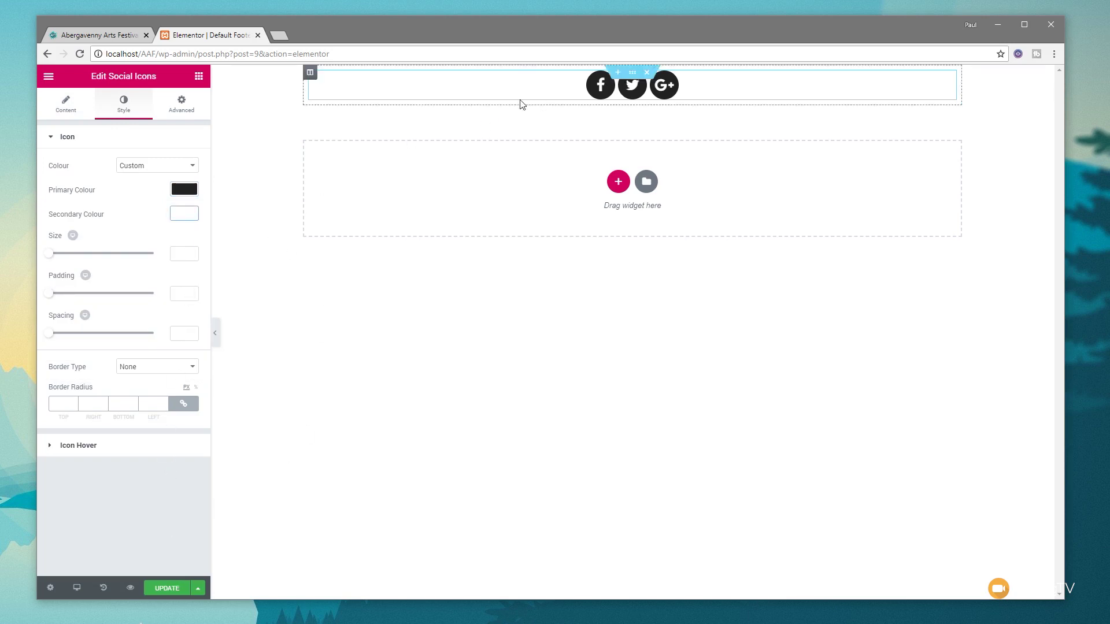
- Add a Divider widget below the social icons and set its style to Dotted
left_click(198, 75)
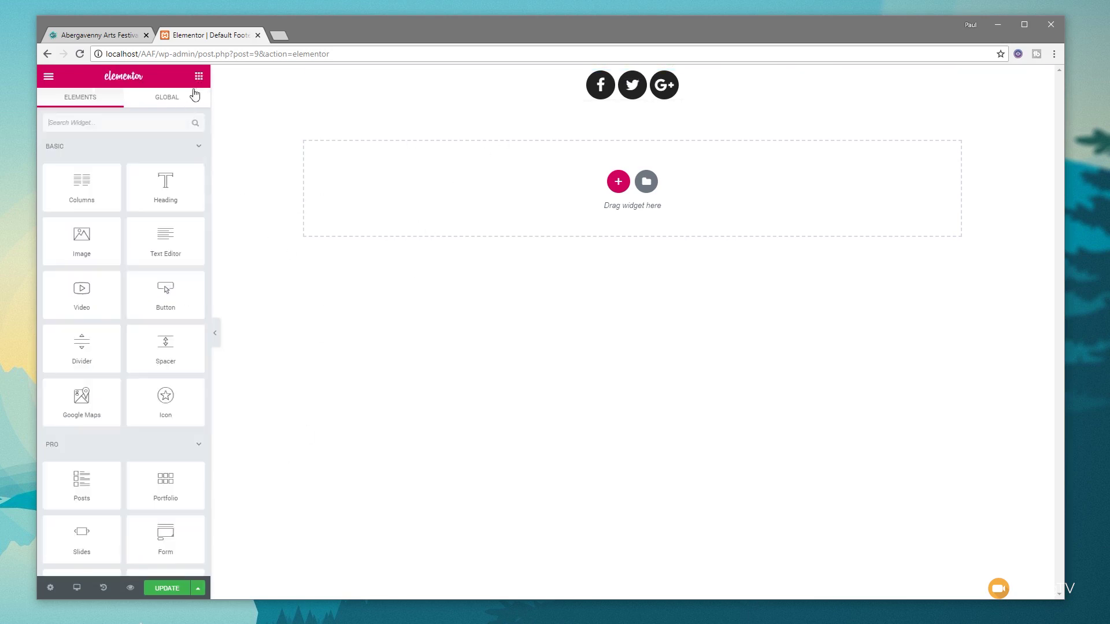
left_click_drag(109, 347, 669, 116)
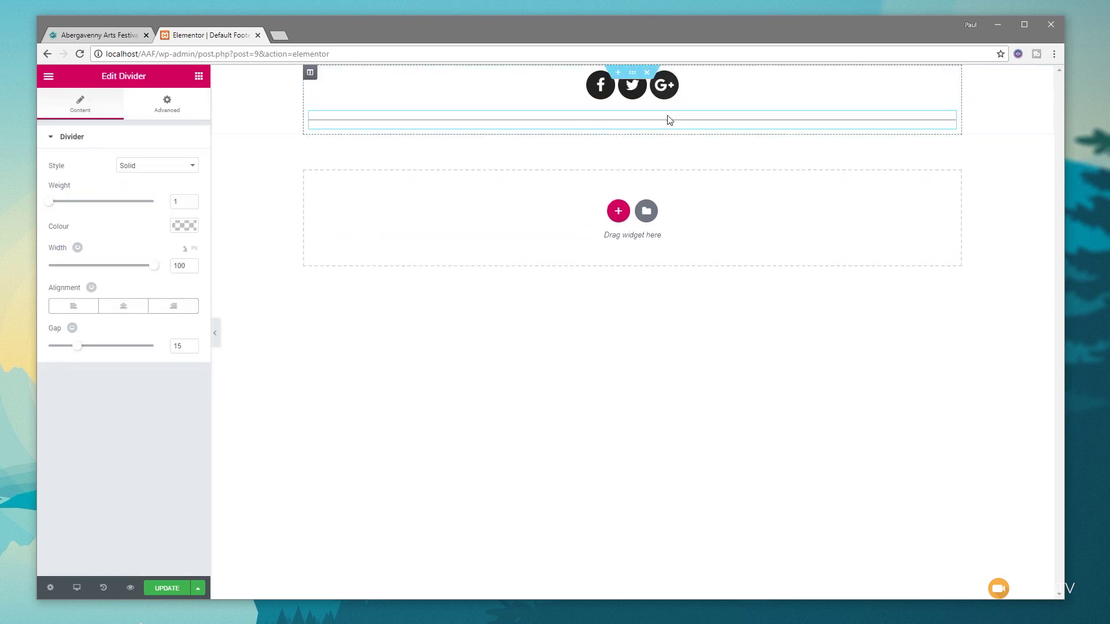
left_click(173, 166)
left_click(148, 199)
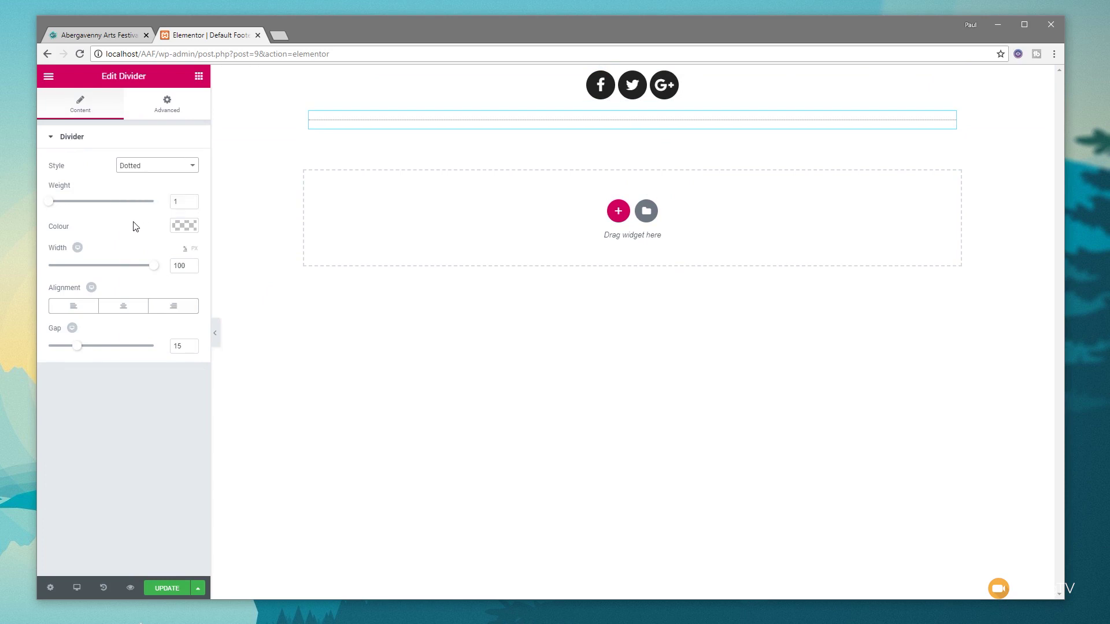
- Give the divider a 10% width, centre alignment, colour #222222 and a gap of 2
left_click_drag(151, 266, 57, 274)
left_click(129, 315)
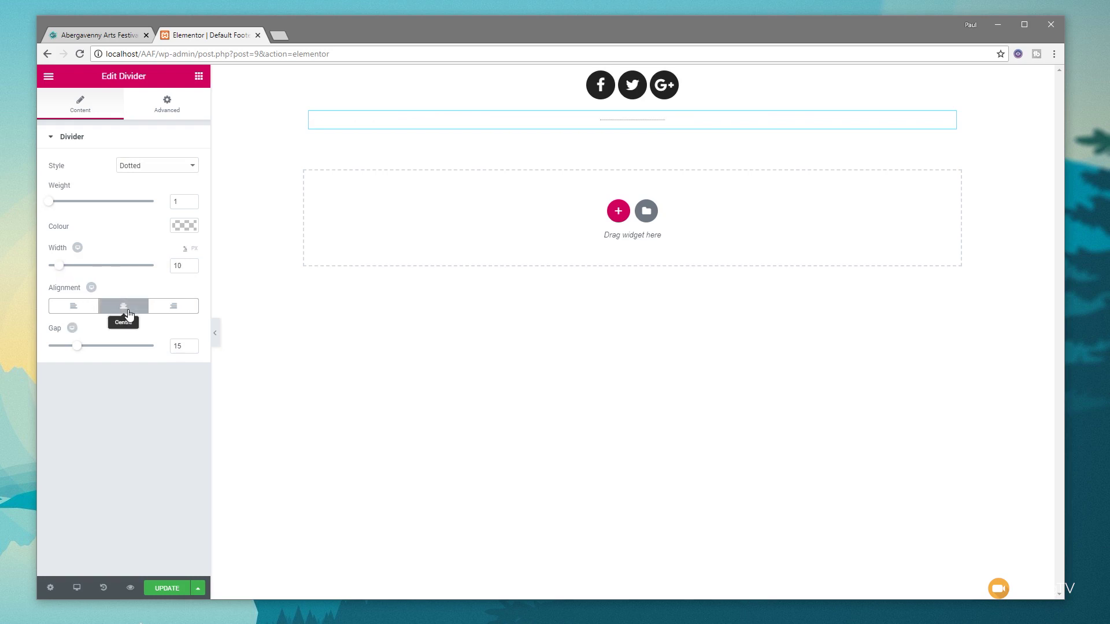
left_click(189, 227)
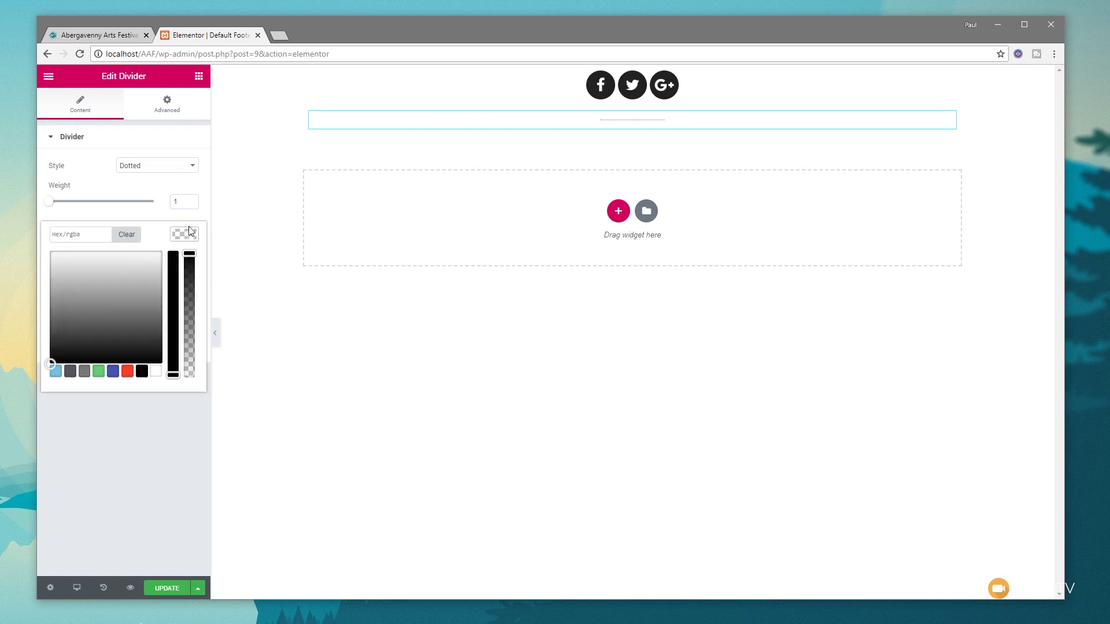
left_click(100, 237)
type("#222222")
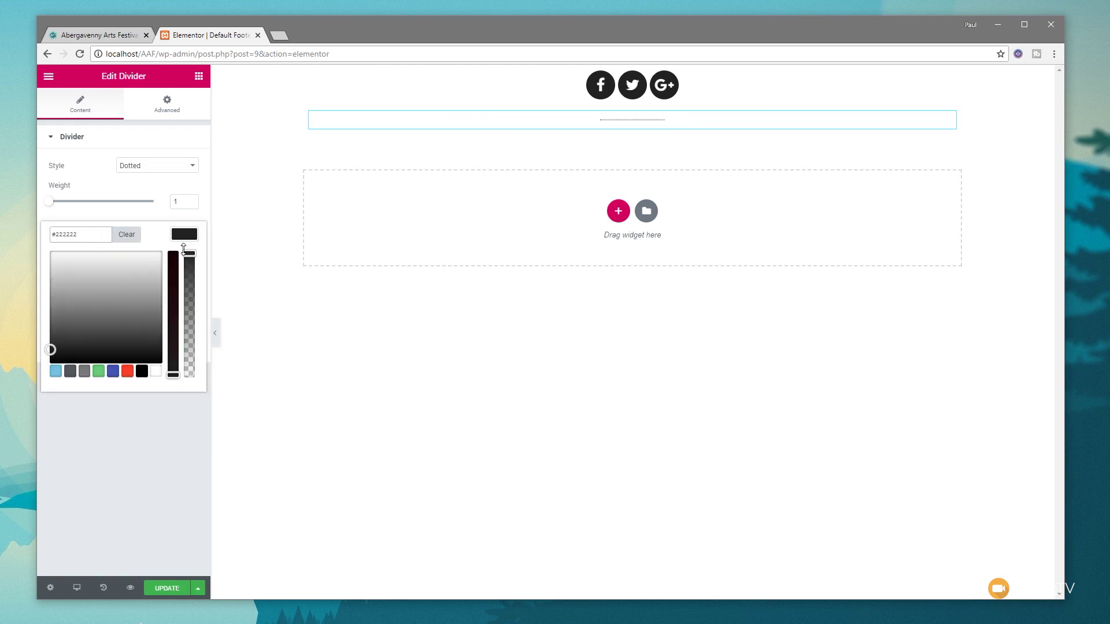
left_click(190, 235)
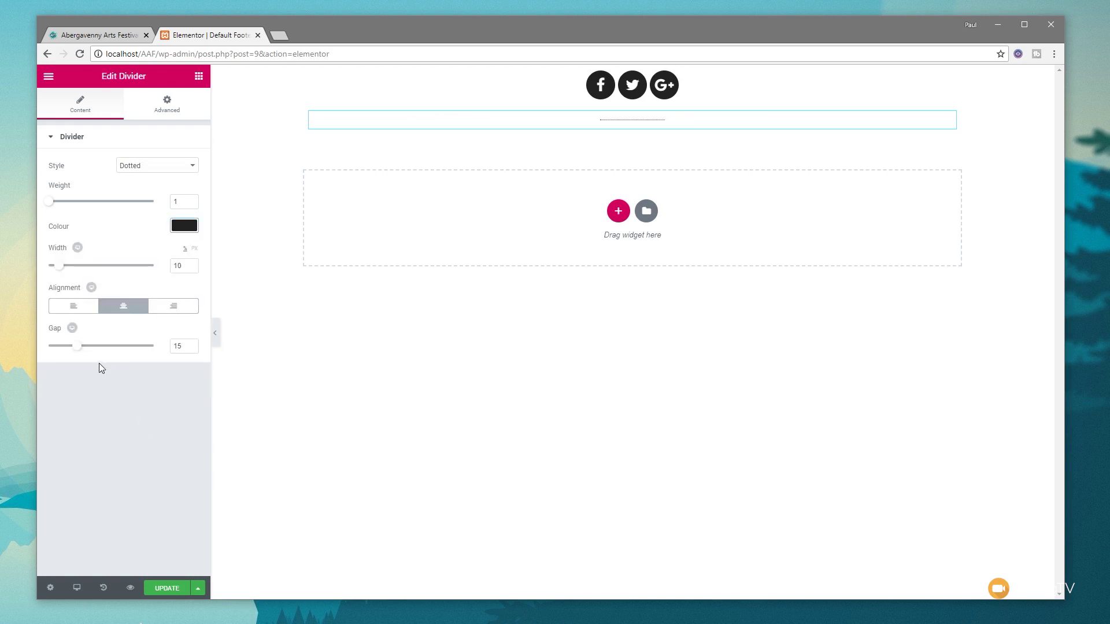
left_click_drag(75, 347, 50, 349)
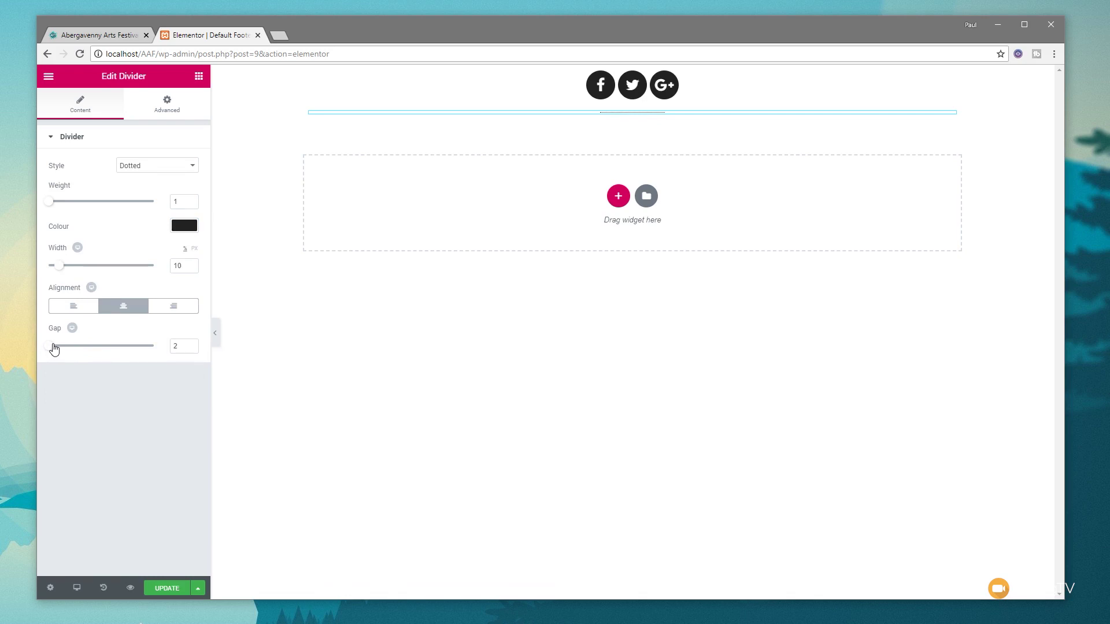
- Add a section with three equal columns below the divider
left_click(199, 76)
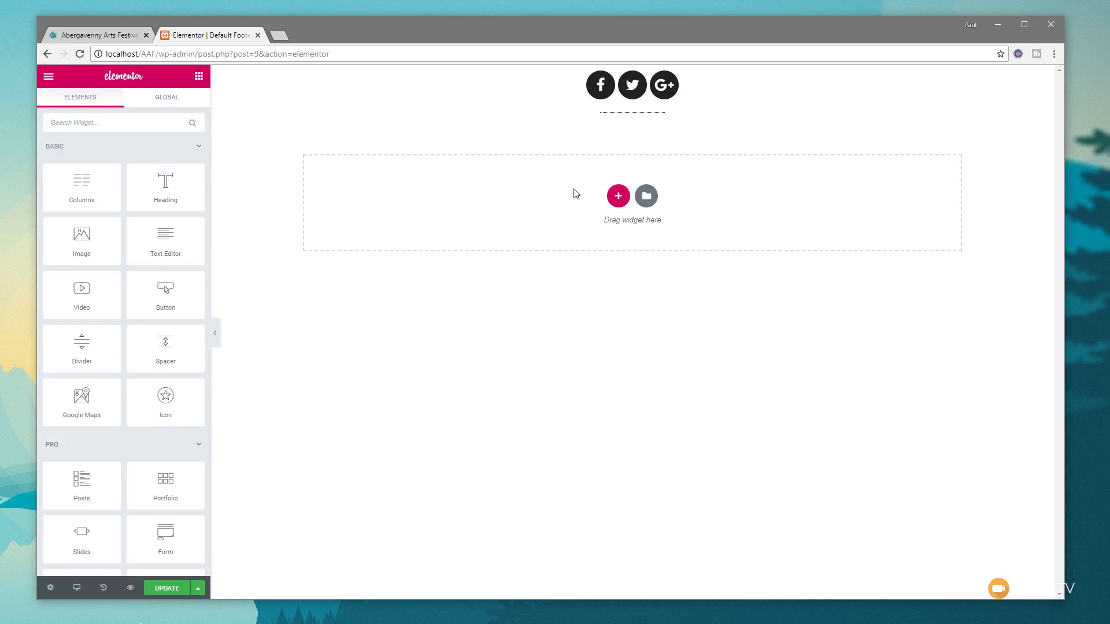
left_click(618, 196)
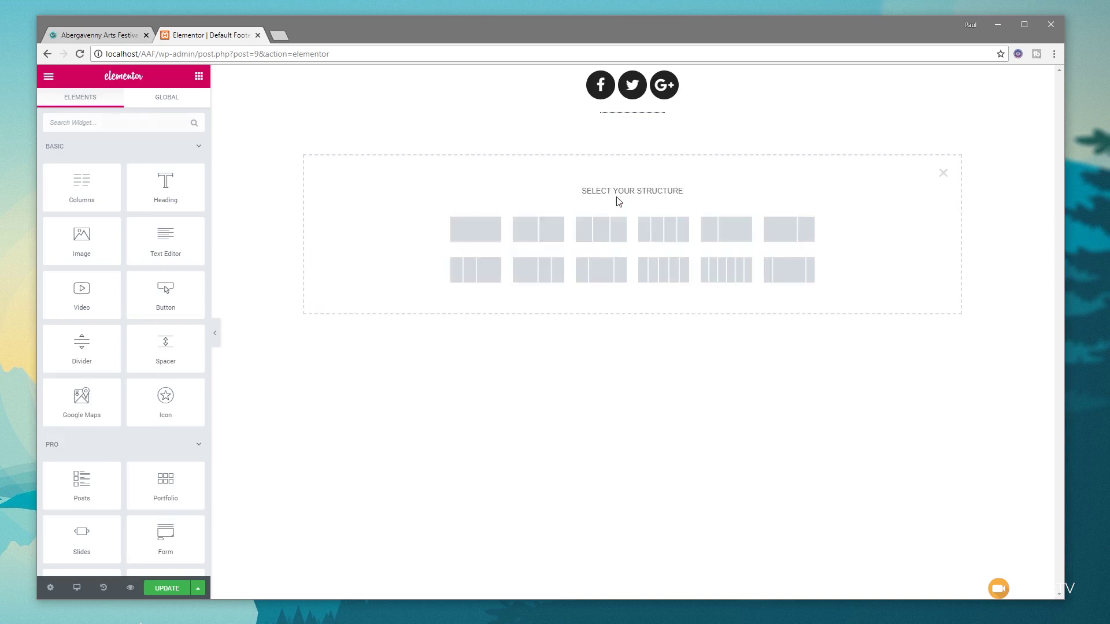
left_click(600, 236)
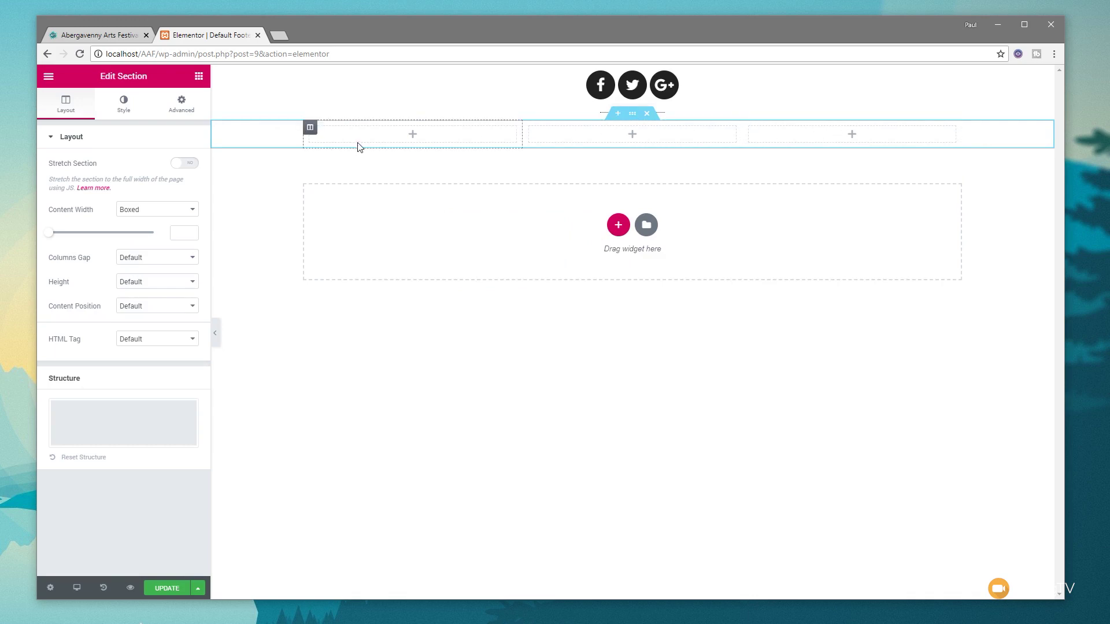
- Set the width of both outer columns in the three-column section to 15%
left_click(310, 128)
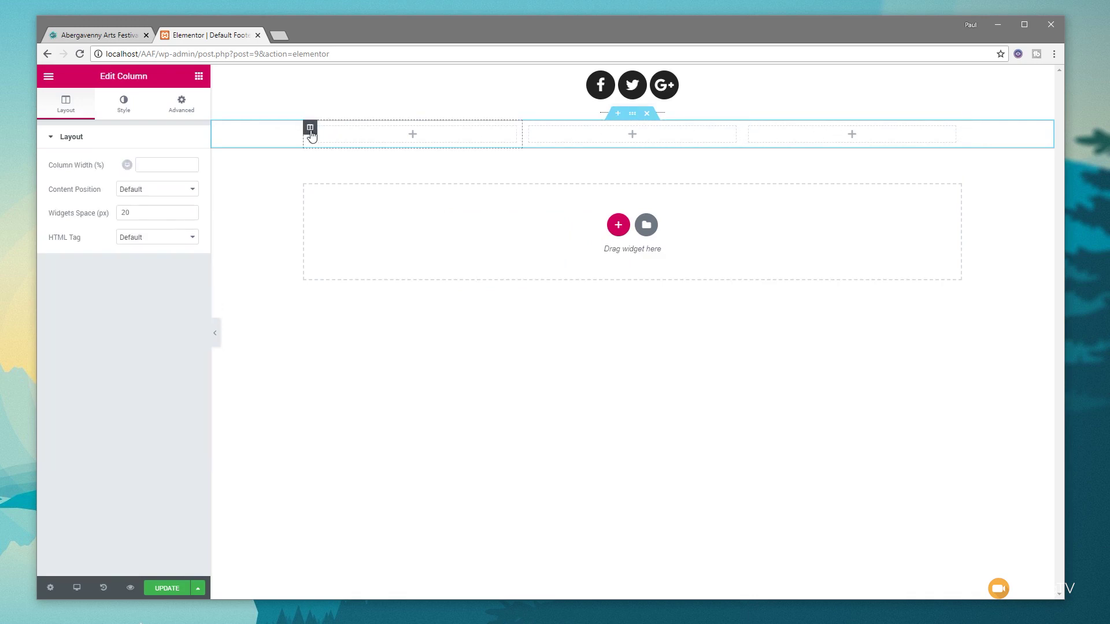
left_click(151, 165)
type("15")
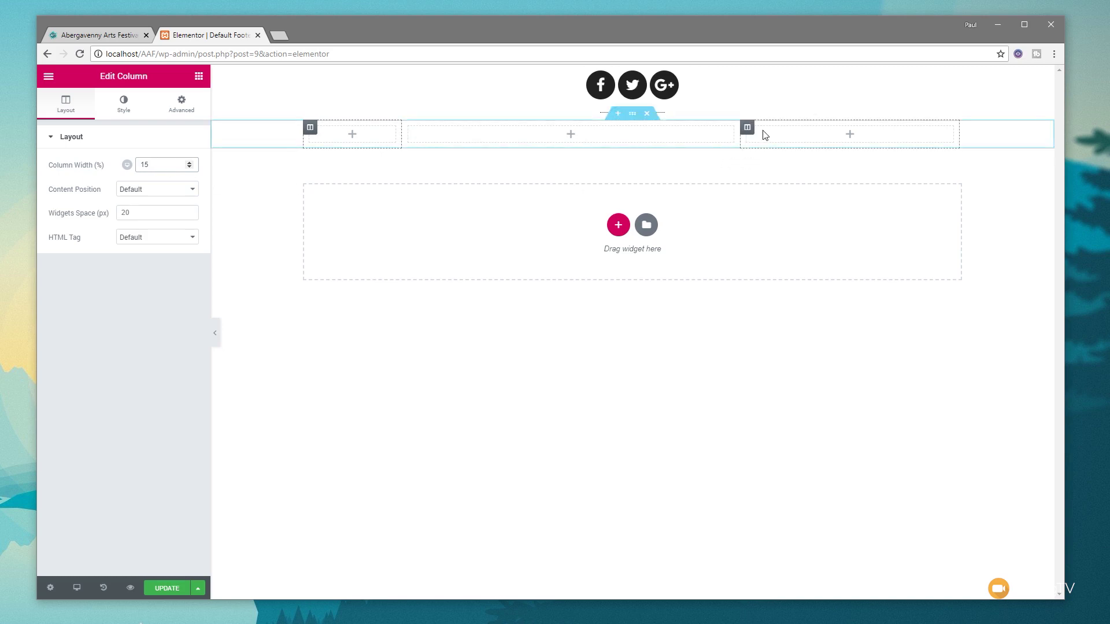
left_click(747, 128)
left_click(151, 165)
type("15")
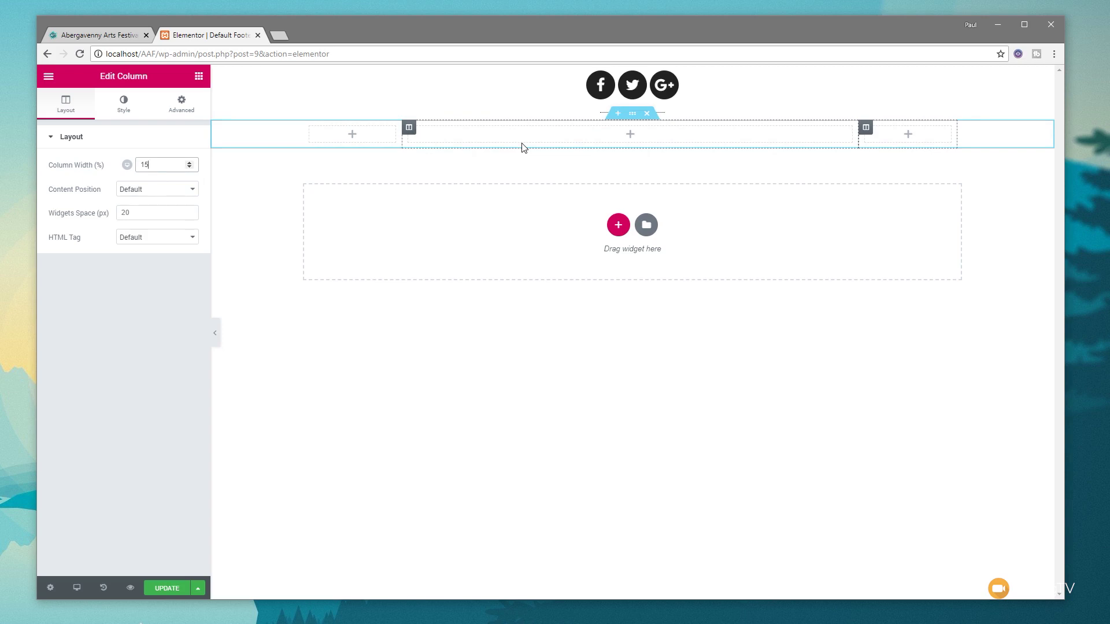
left_click(199, 77)
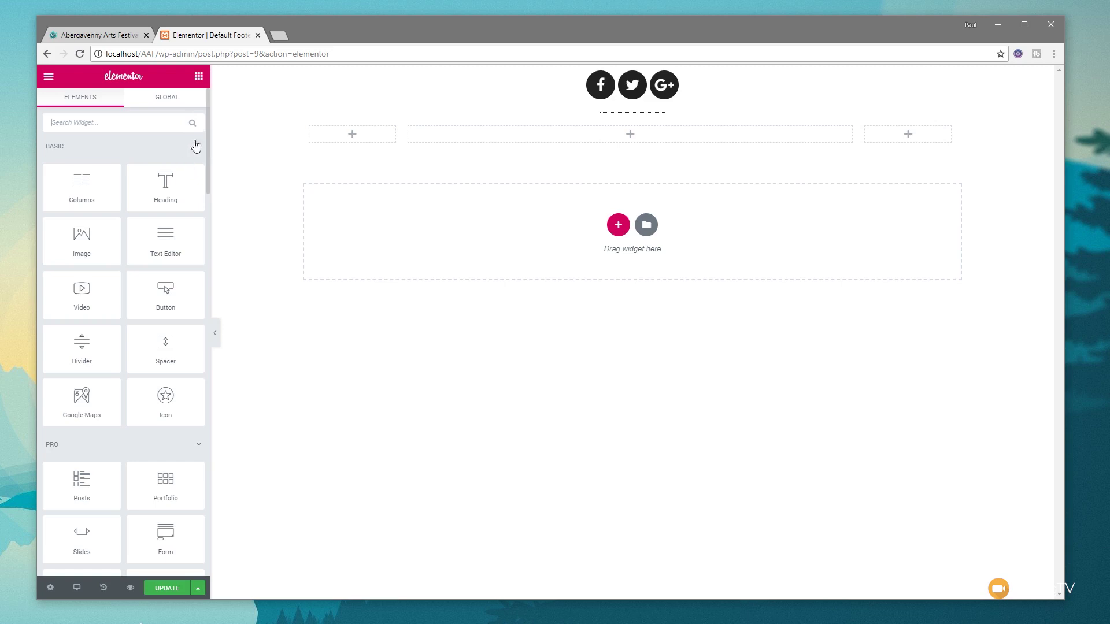
- Unlink the three-column section's padding values and set the top and bottom padding to 30 px
left_click(632, 114)
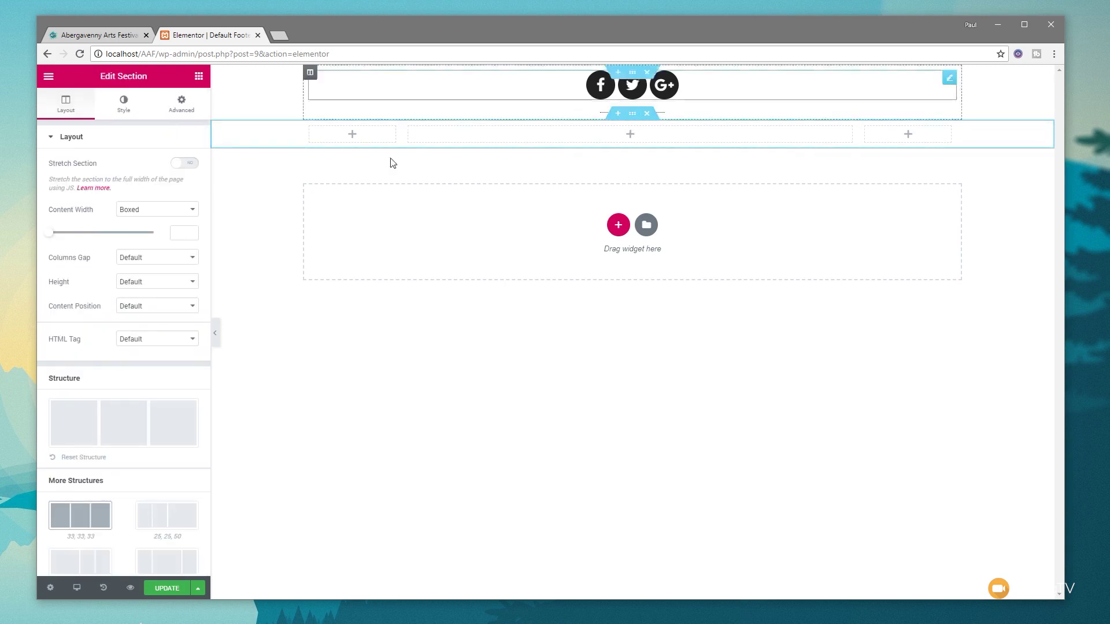
left_click(180, 107)
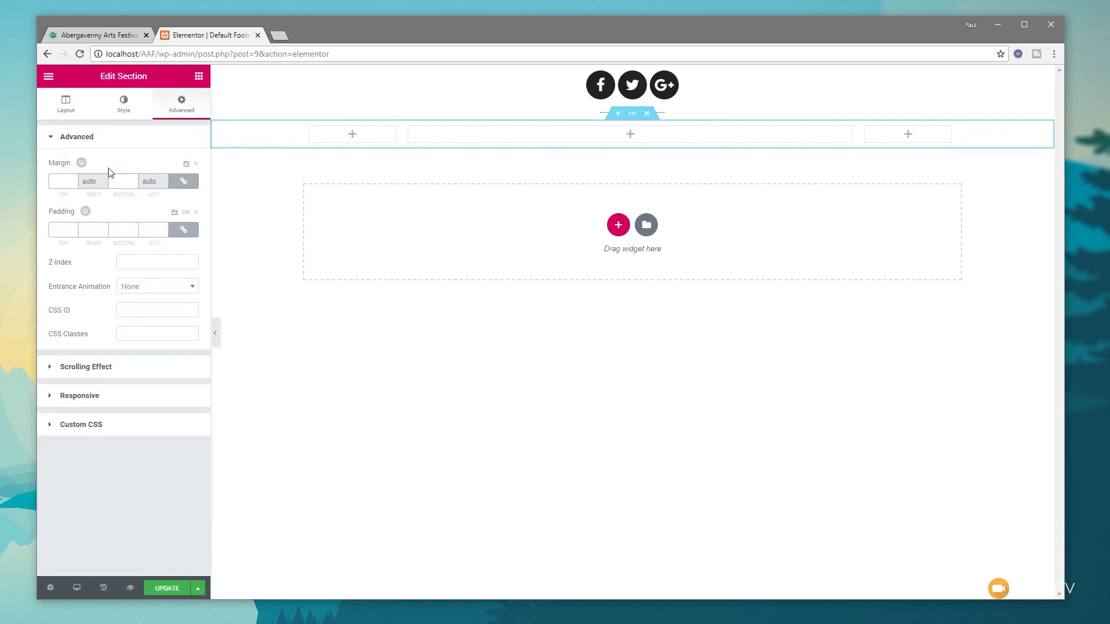
left_click(184, 229)
left_click(53, 229)
type("3")
left_click(116, 229)
type("3")
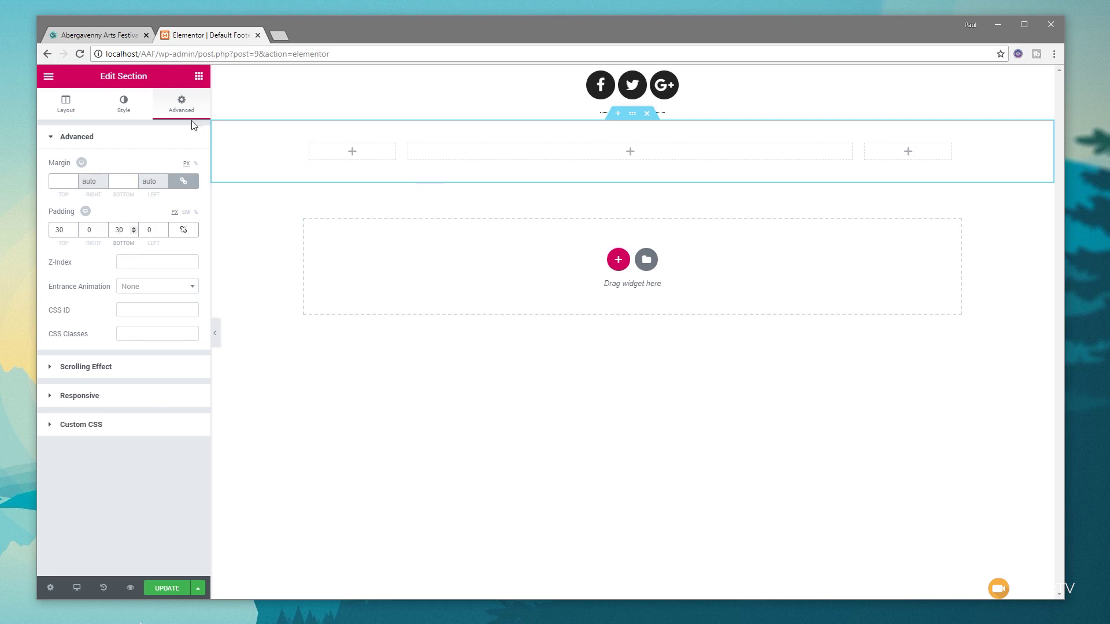
- Place a Heading widget in the middle column and set its HTML tag to H4
left_click(198, 78)
left_click_drag(165, 184, 590, 158)
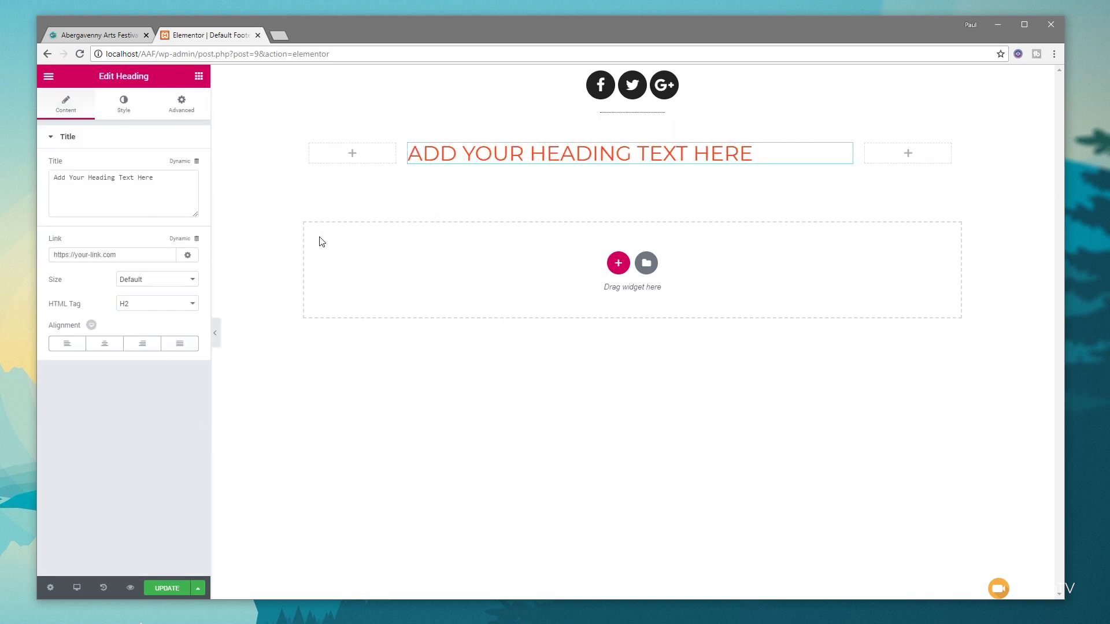
left_click(149, 304)
left_click(138, 341)
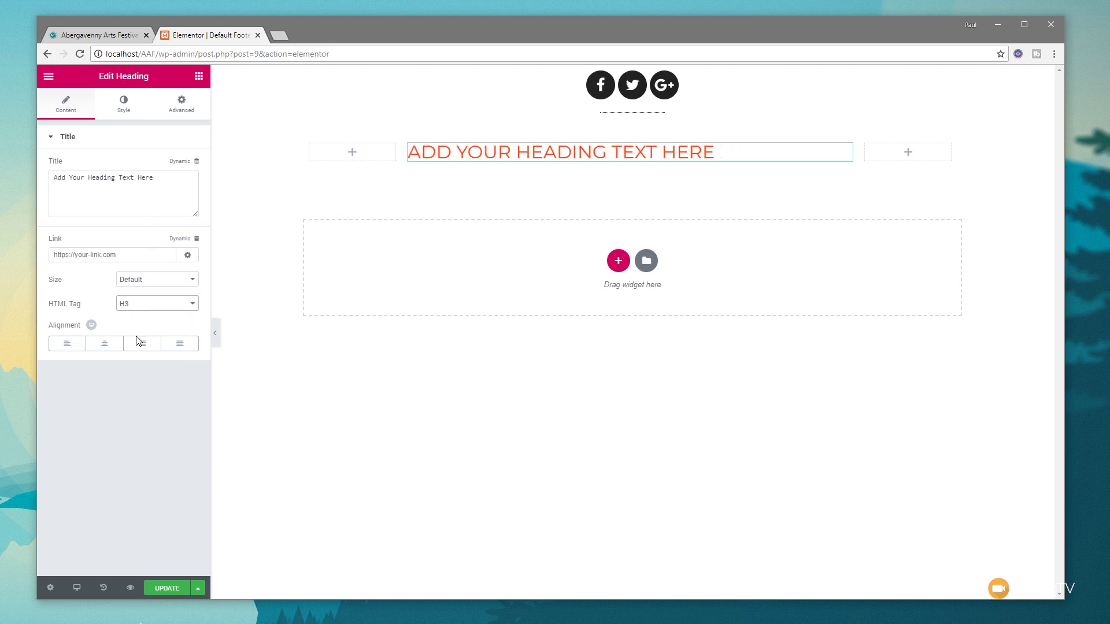
left_click(139, 306)
left_click(140, 345)
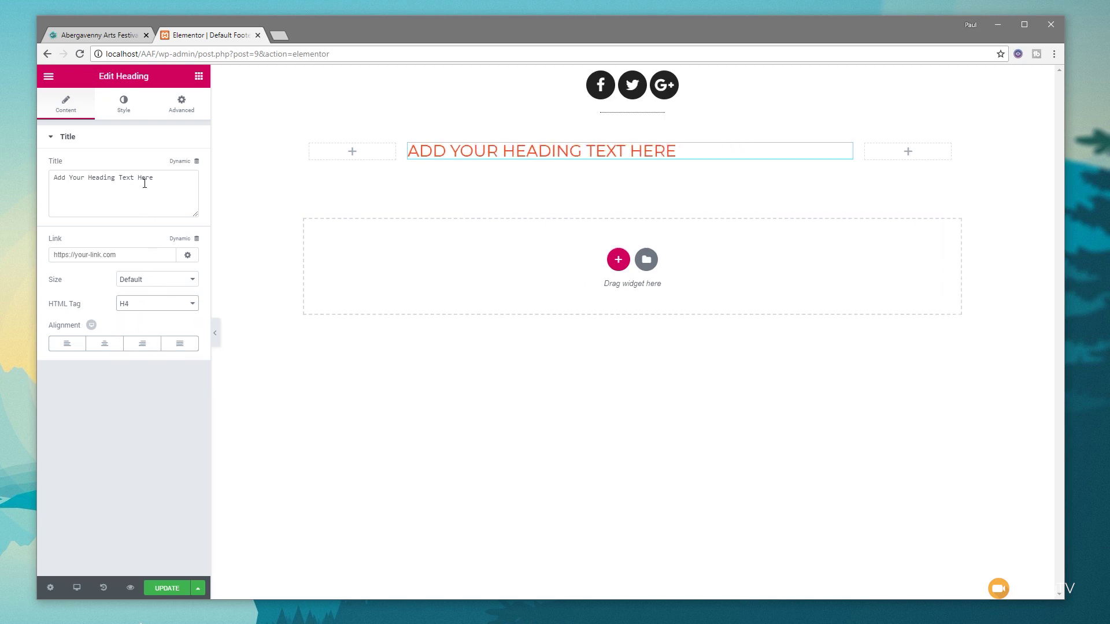
- Change the heading's title to "SUBSCRIBE TO OUR NEWSLETTER" and centre it
left_click(168, 172)
key("ctrl+a")
type("SUBSCRIBE TO OUR NEWSLETTER")
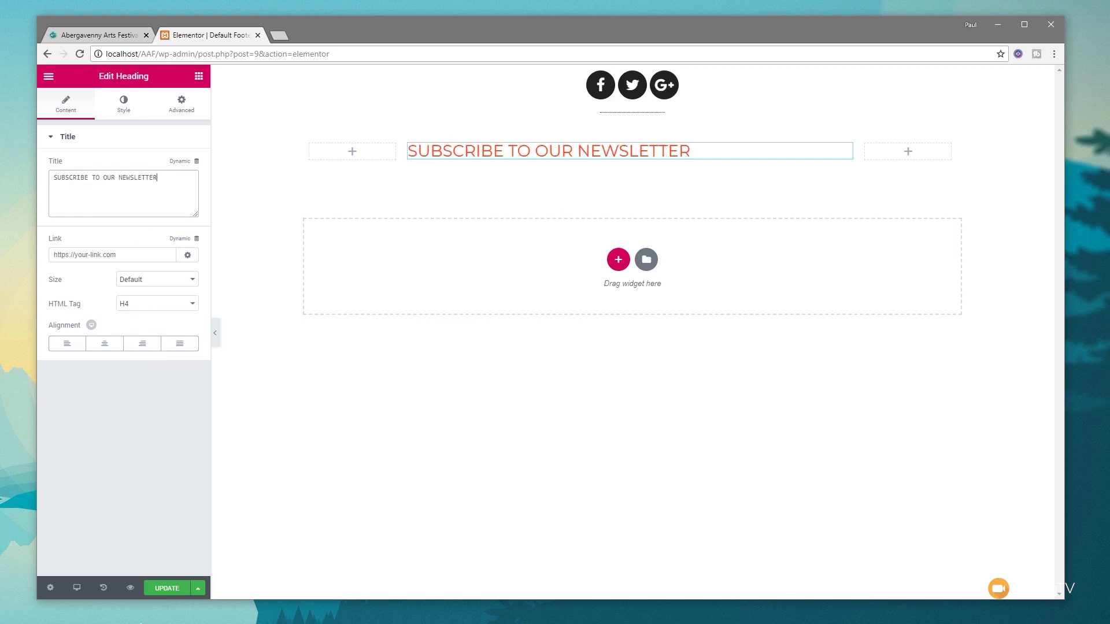
left_click(105, 345)
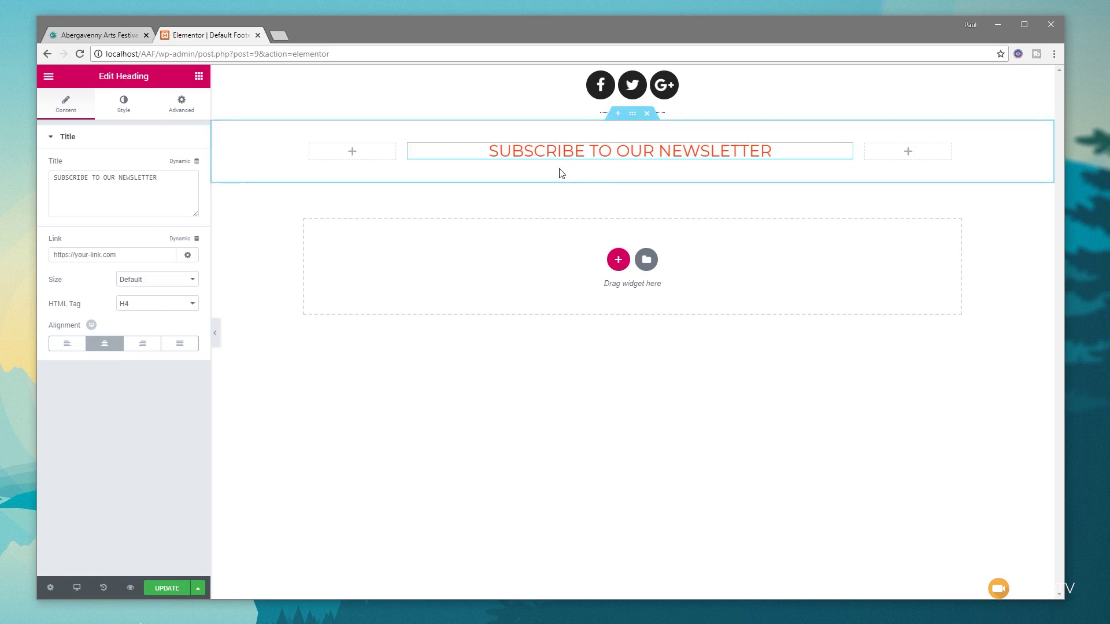
- Set the newsletter heading's text colour to white, #ffffff
left_click(125, 113)
left_click(188, 164)
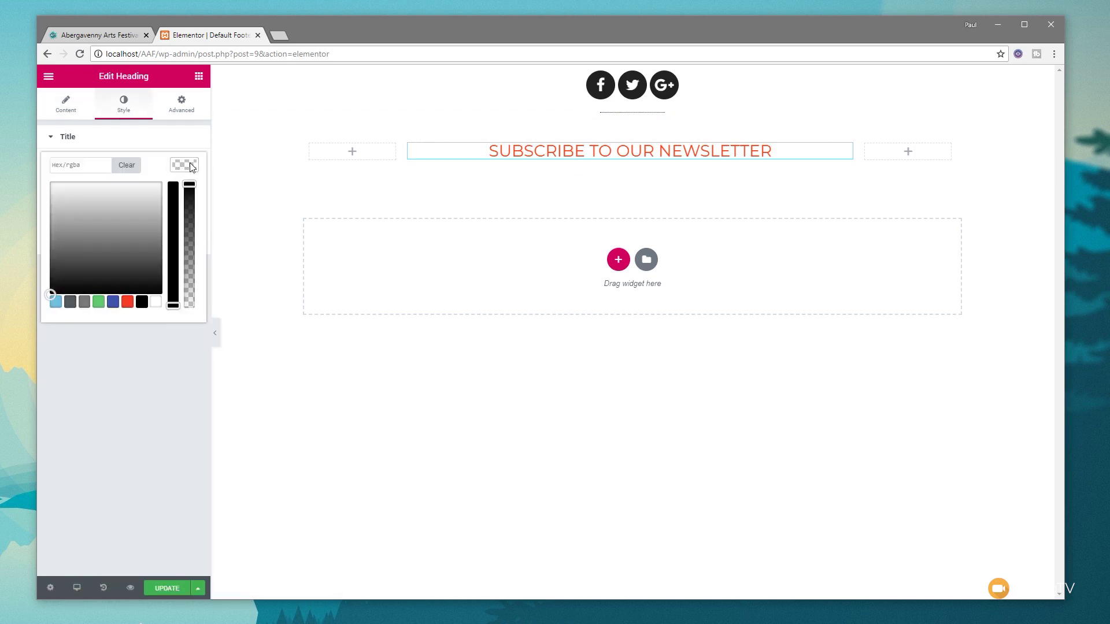
left_click(155, 301)
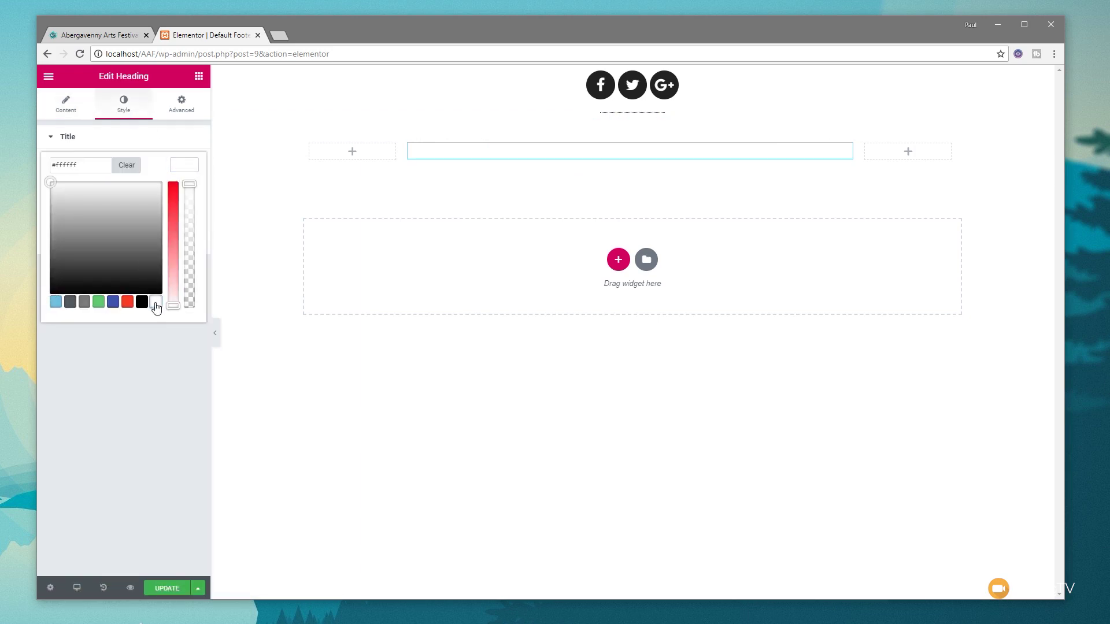
left_click(156, 357)
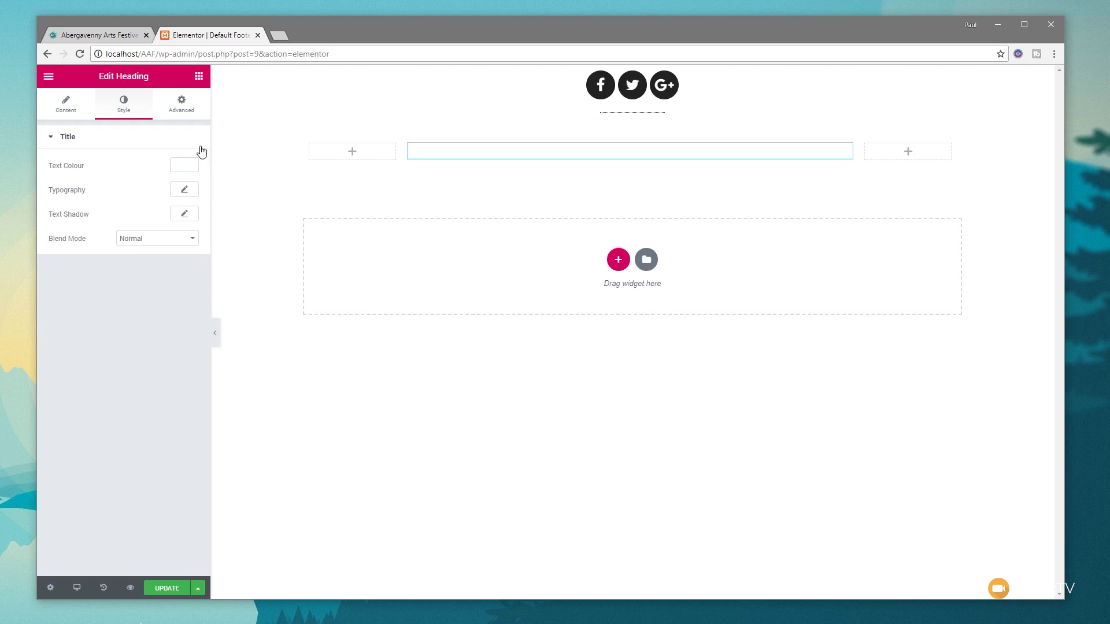
- Add a Form widget below the newsletter heading and delete its Message field
left_click(198, 76)
scroll(137, 403, "down", 5)
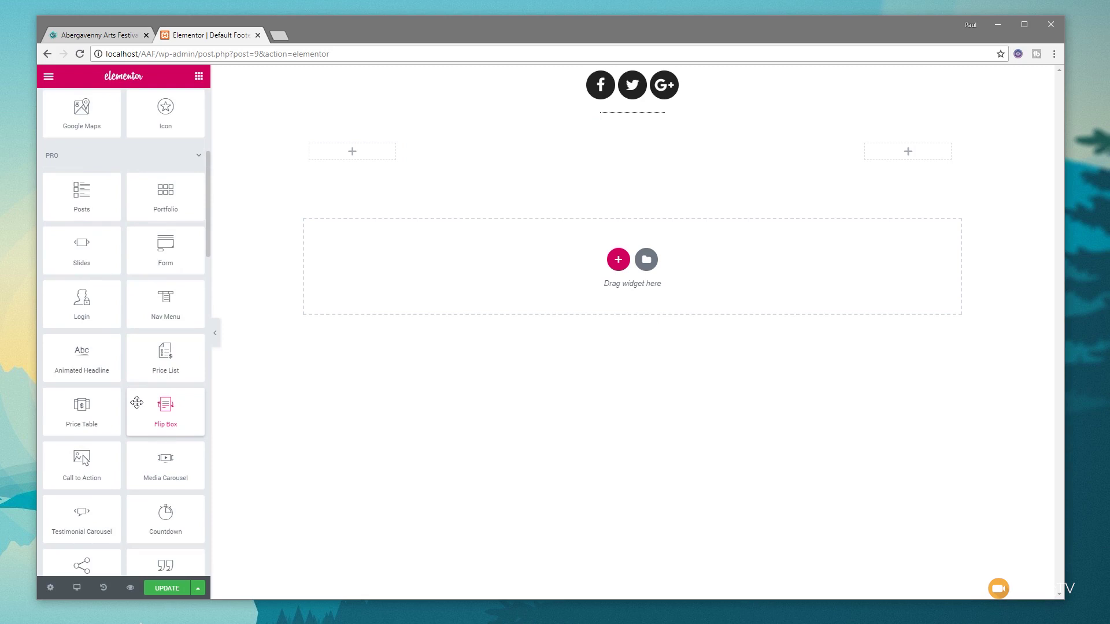
left_click_drag(164, 248, 564, 162)
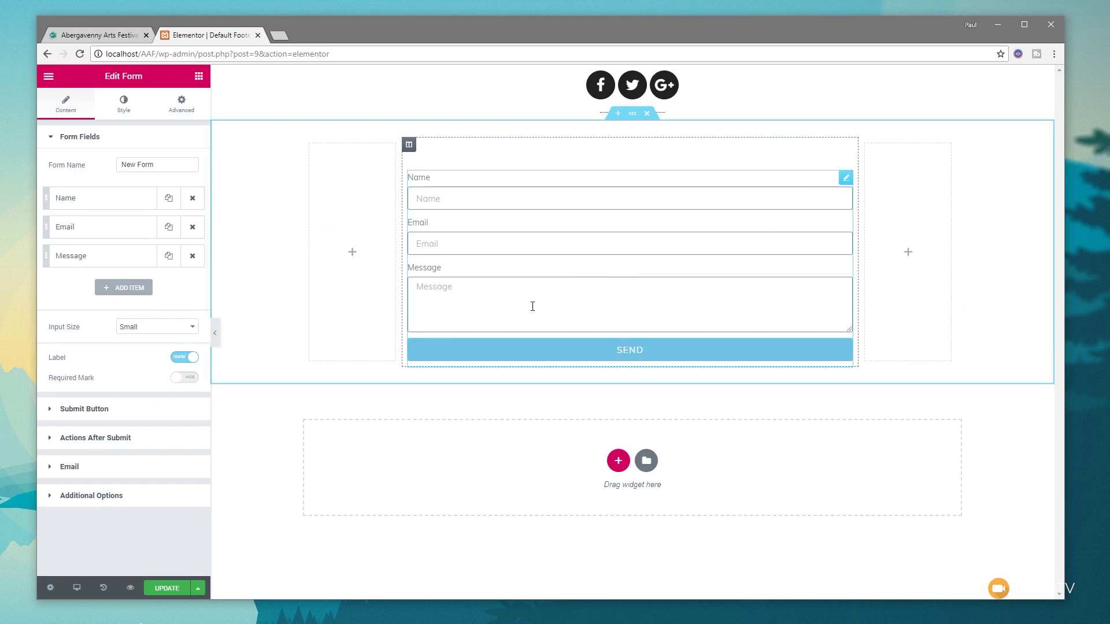
left_click(192, 256)
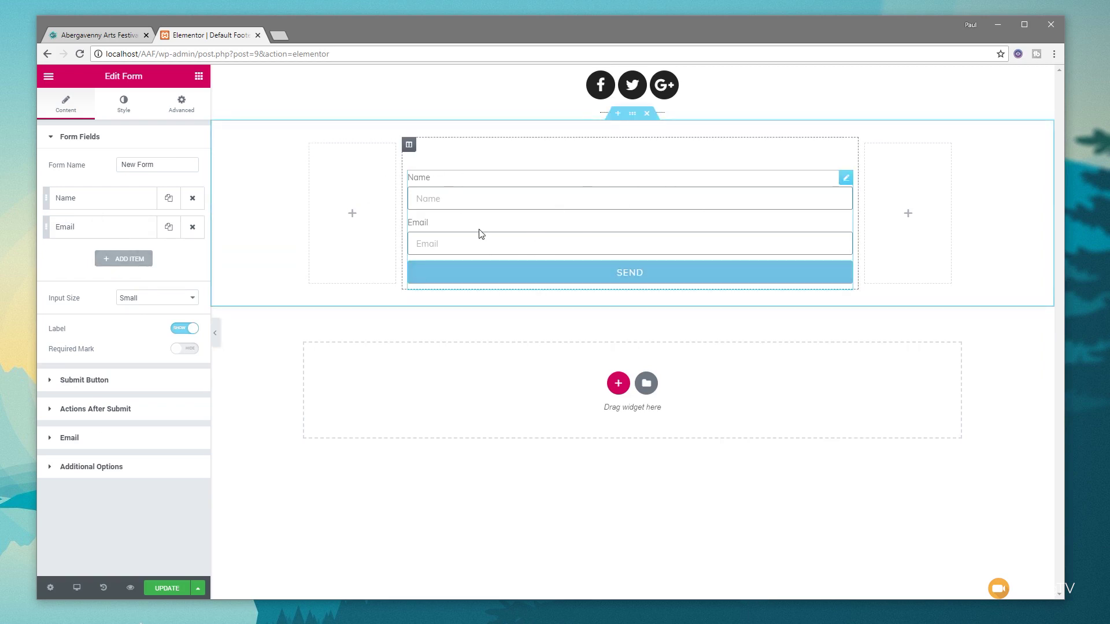
- Set the column width of the form's Name and Email fields to 33% each
left_click(96, 202)
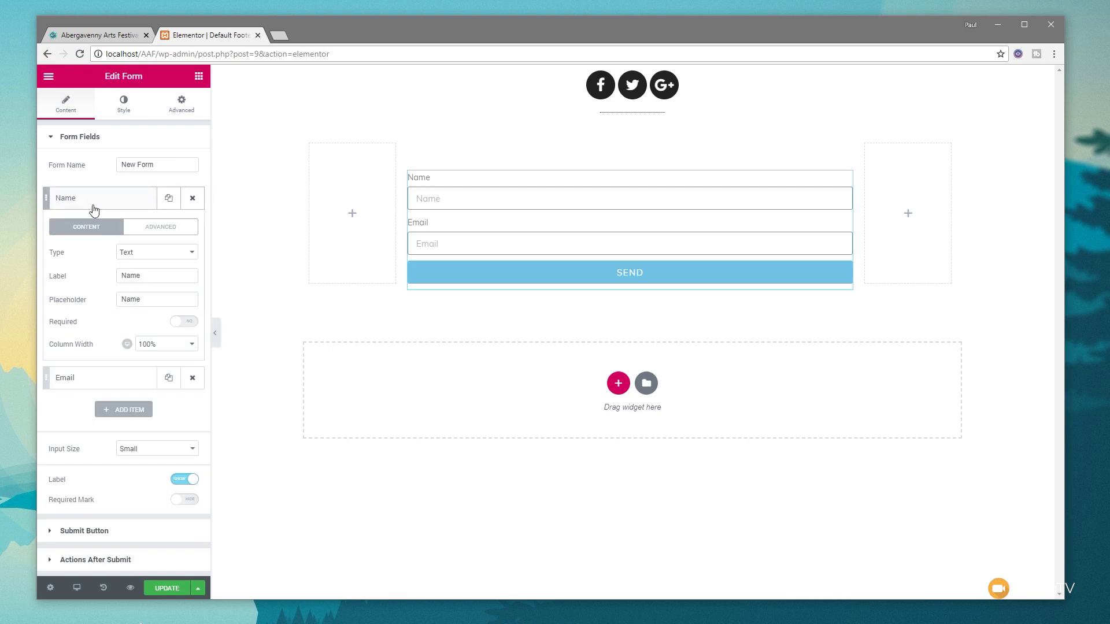
left_click(166, 345)
left_click(160, 377)
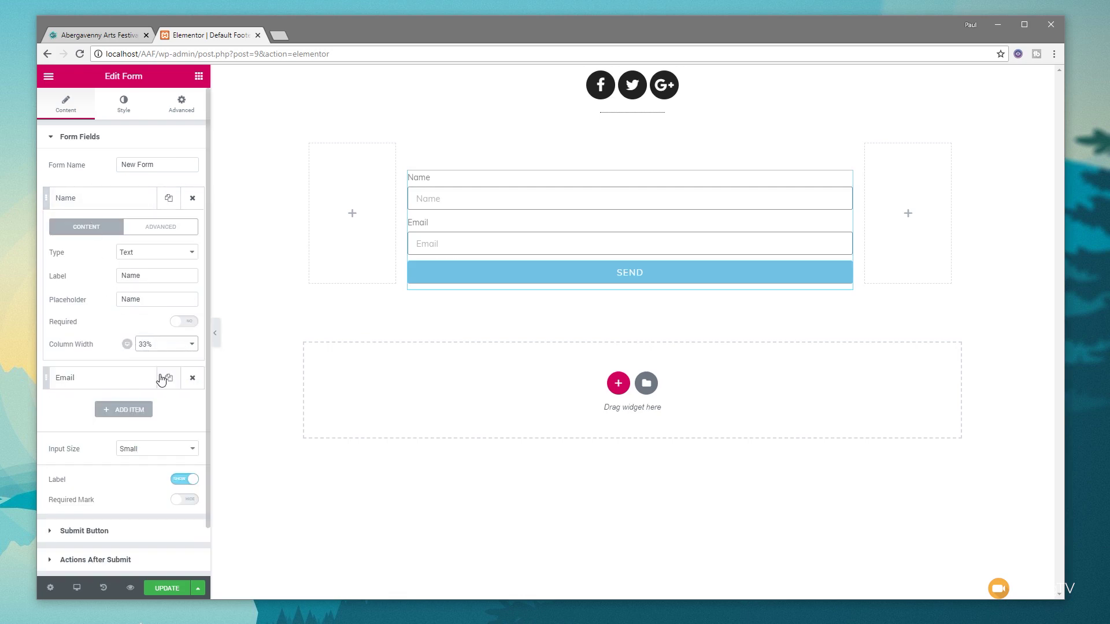
left_click(97, 378)
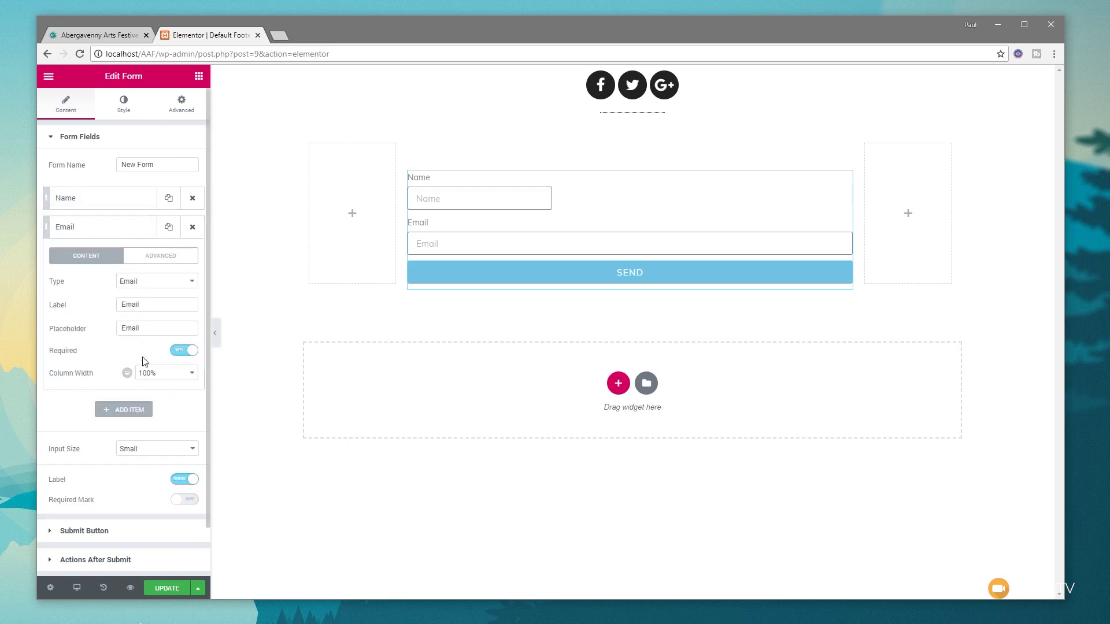
left_click(166, 373)
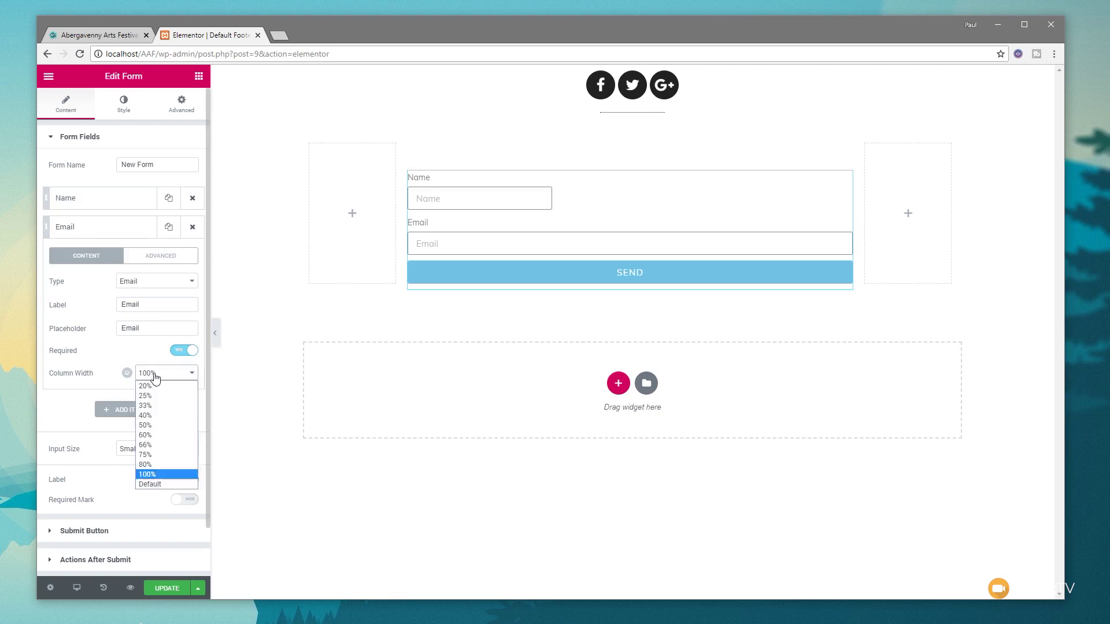
left_click(157, 408)
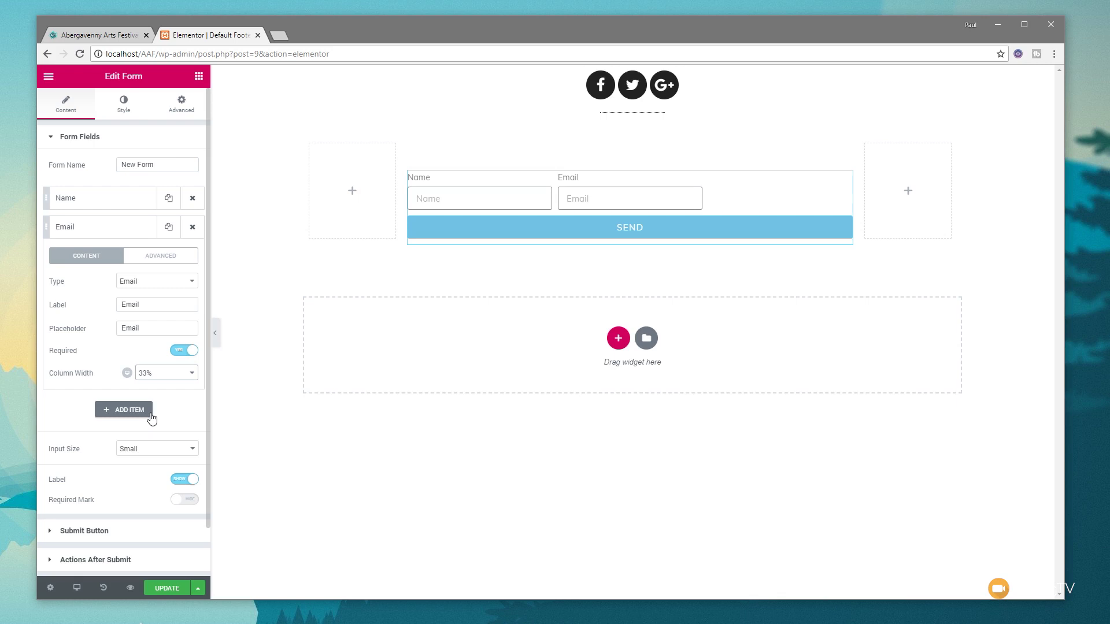
- Set the form's submit button to a column width of 33%
left_click(129, 410)
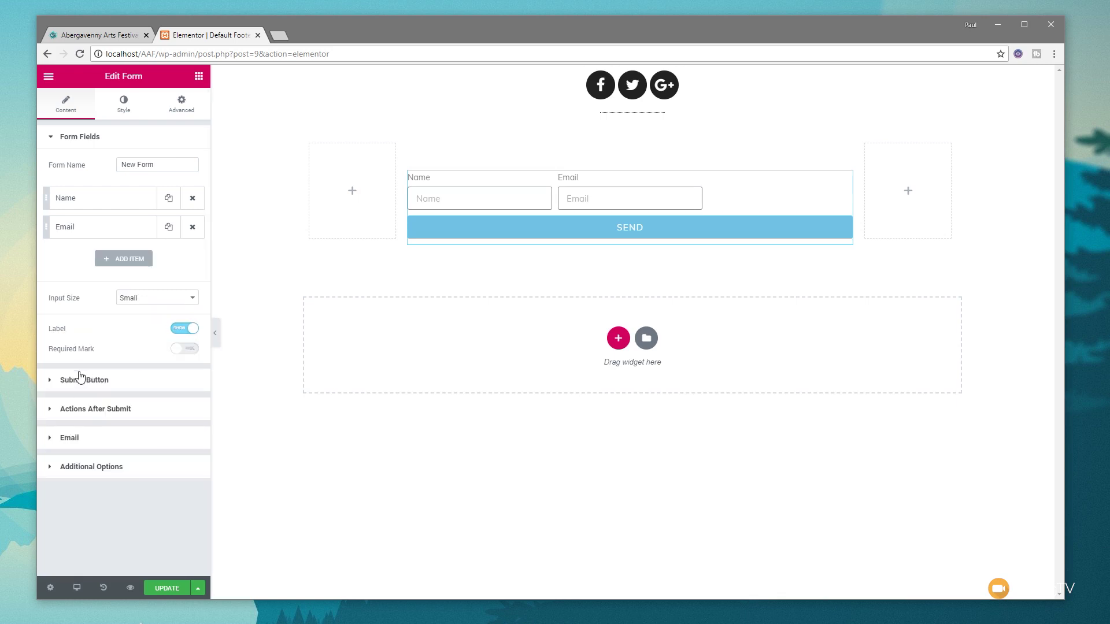
left_click(90, 387)
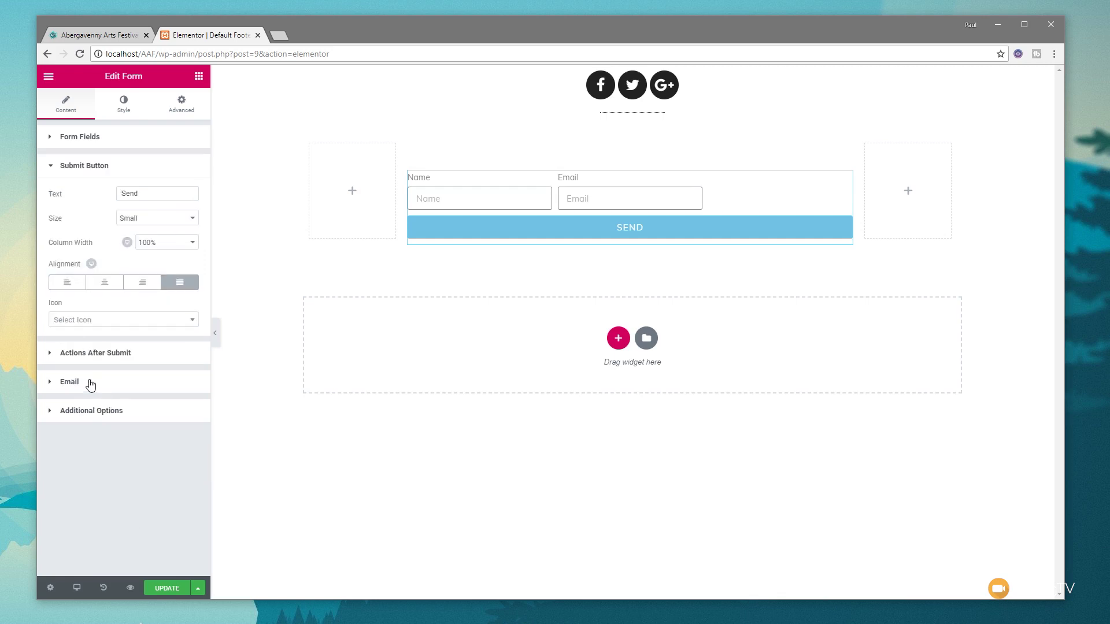
left_click(160, 249)
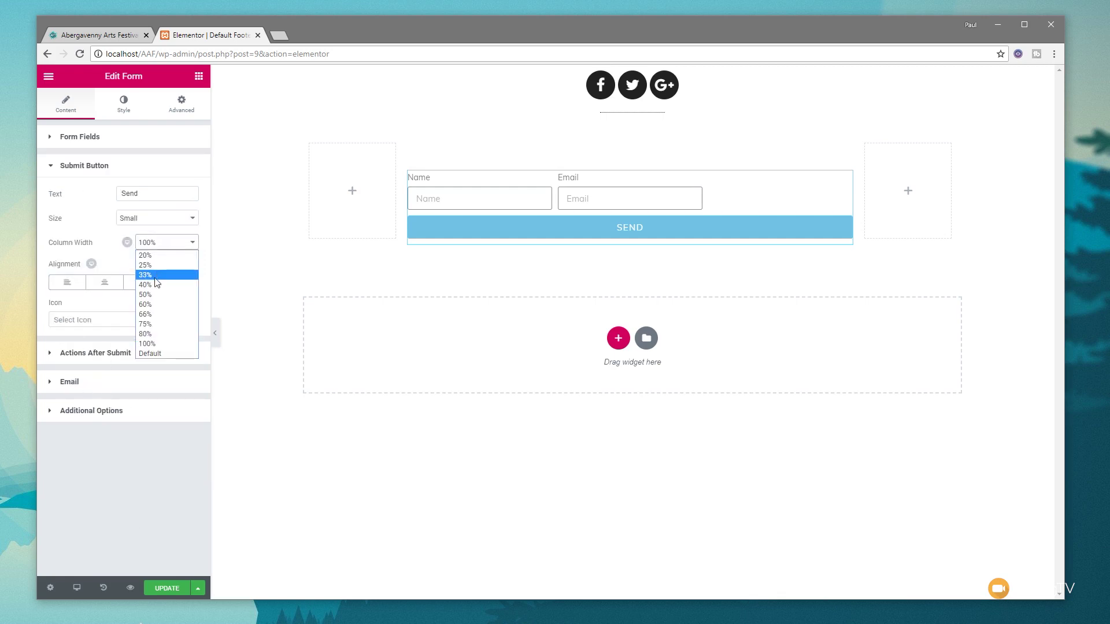
left_click(151, 275)
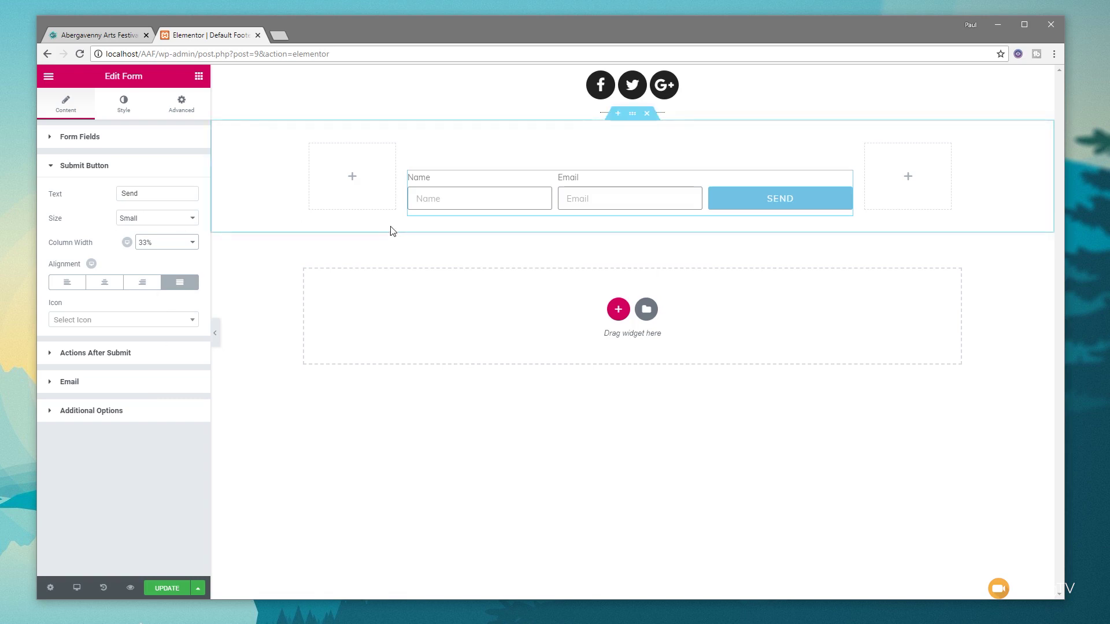
- Set the normal background colour of the form's submit button to the red preset
left_click(124, 106)
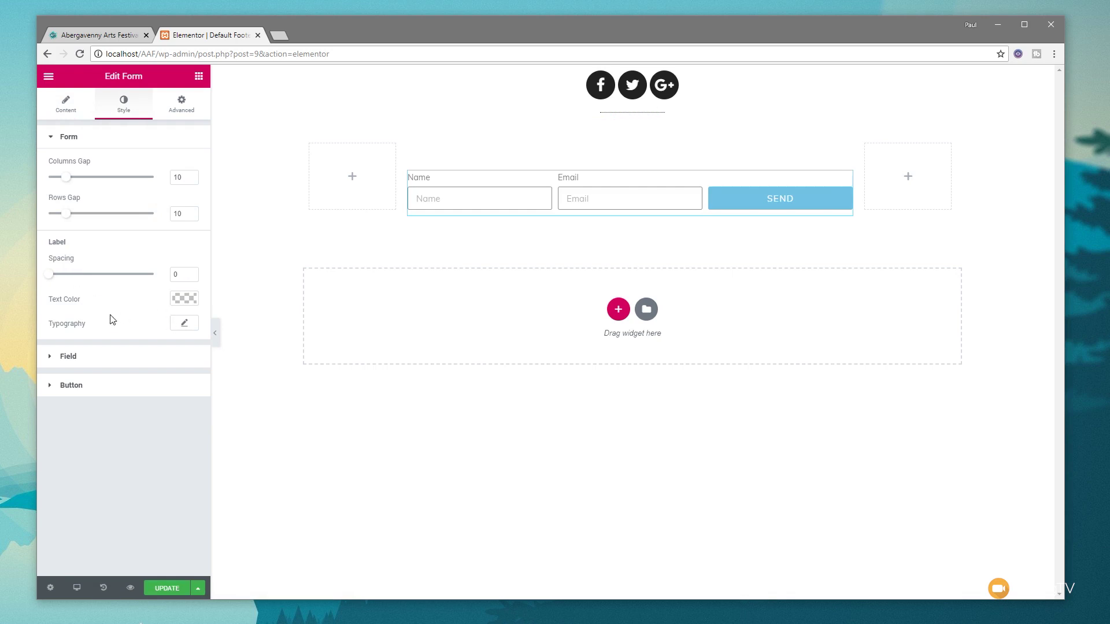
left_click(78, 359)
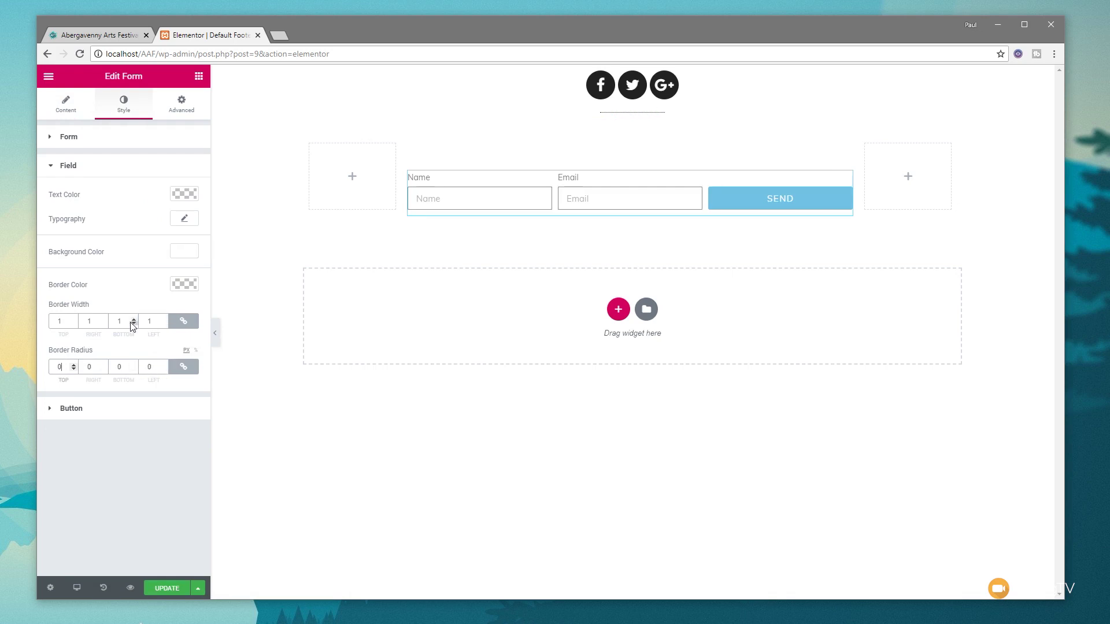
left_click(67, 408)
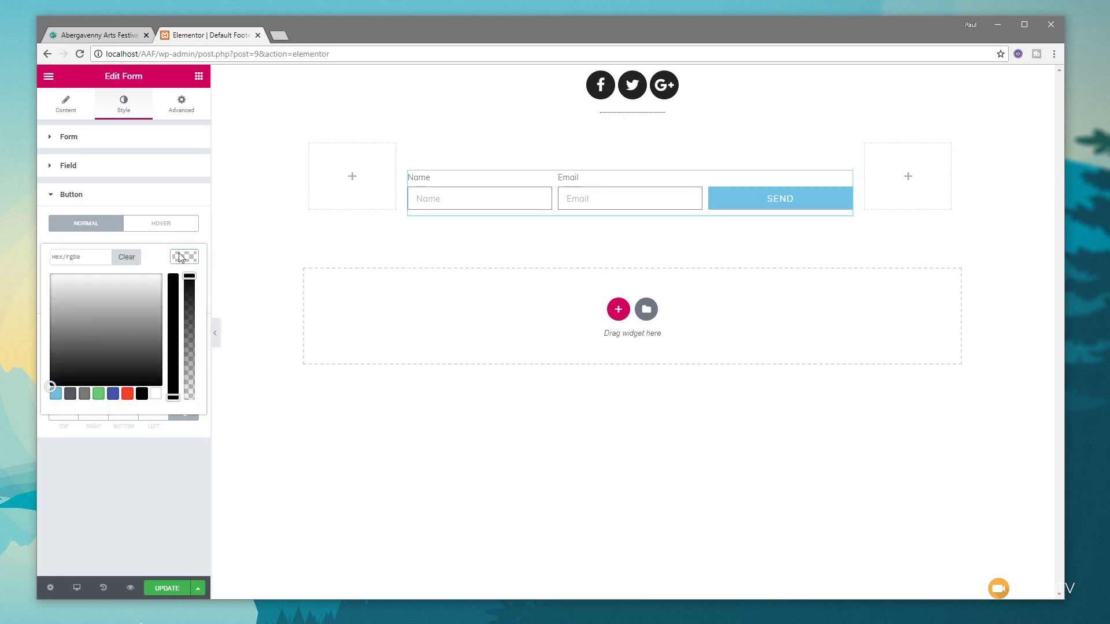
left_click(130, 395)
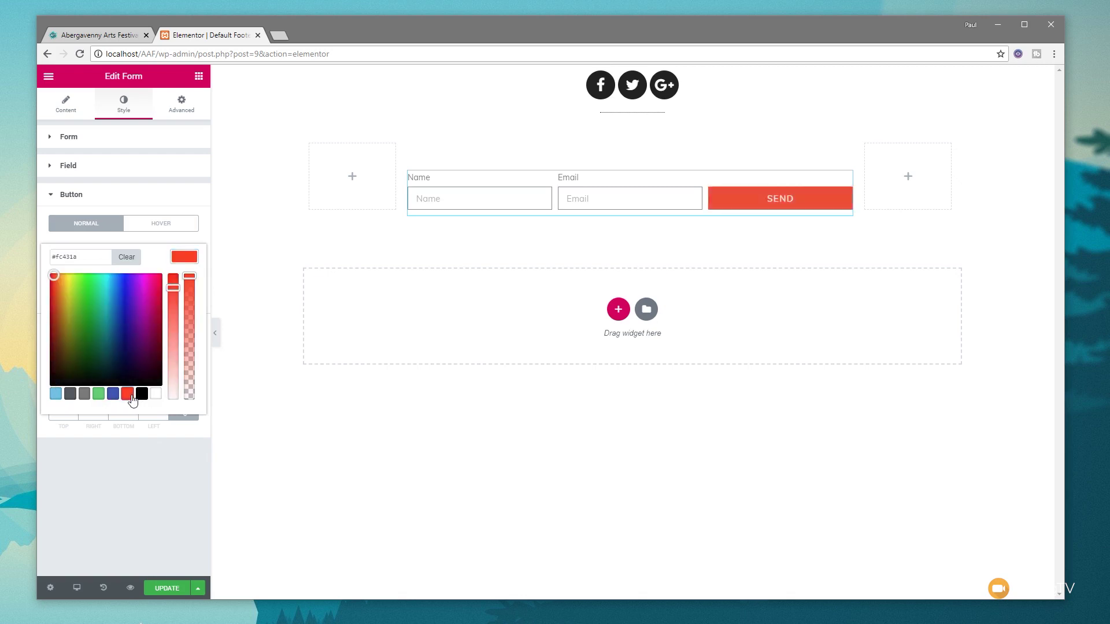
left_click(185, 255)
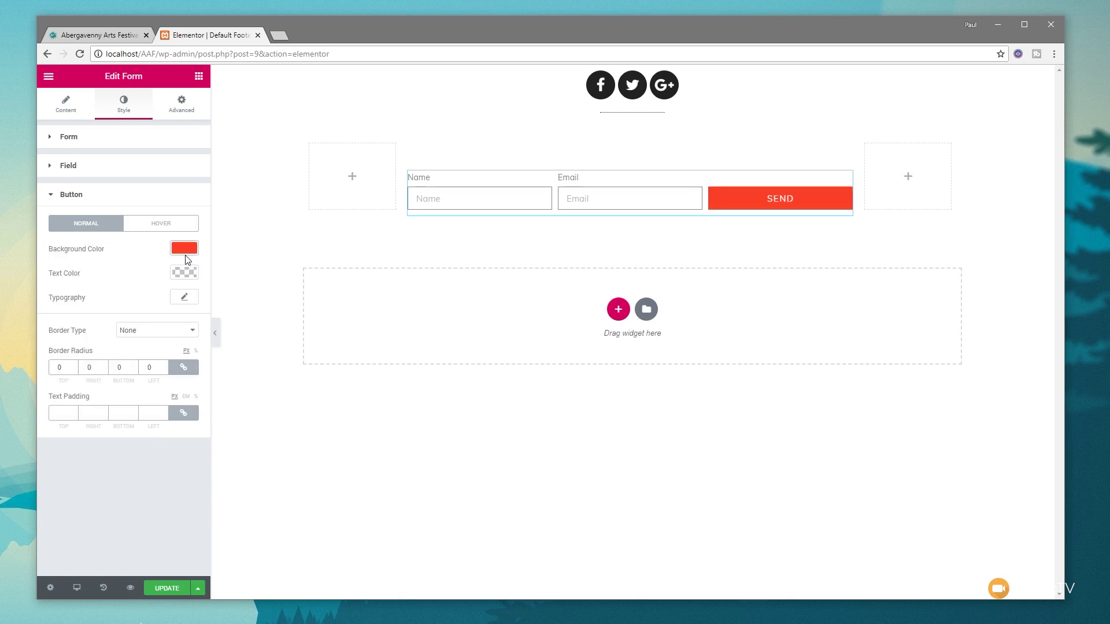
- Change the submit button's text to SUBSCRIBE
left_click(66, 105)
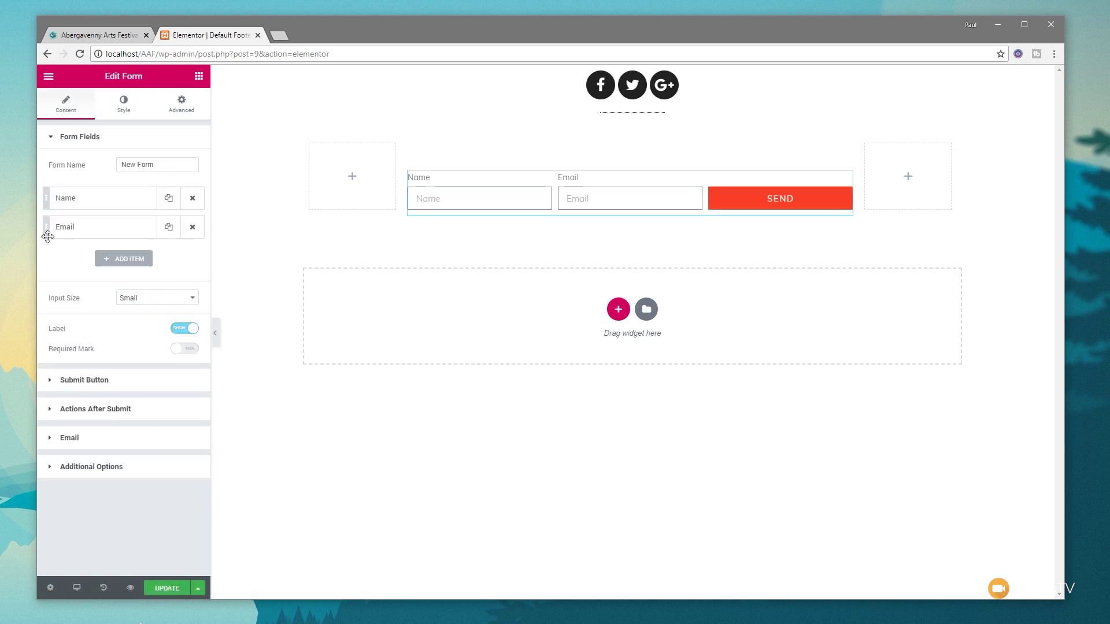
left_click(100, 383)
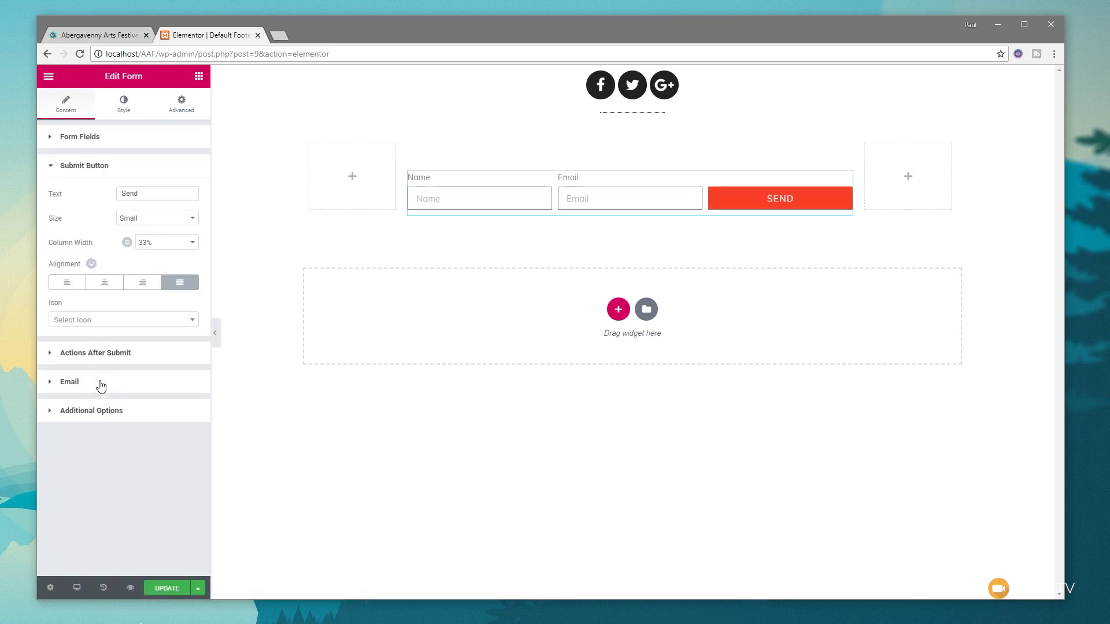
double_click(158, 196)
type("SUBDSR")
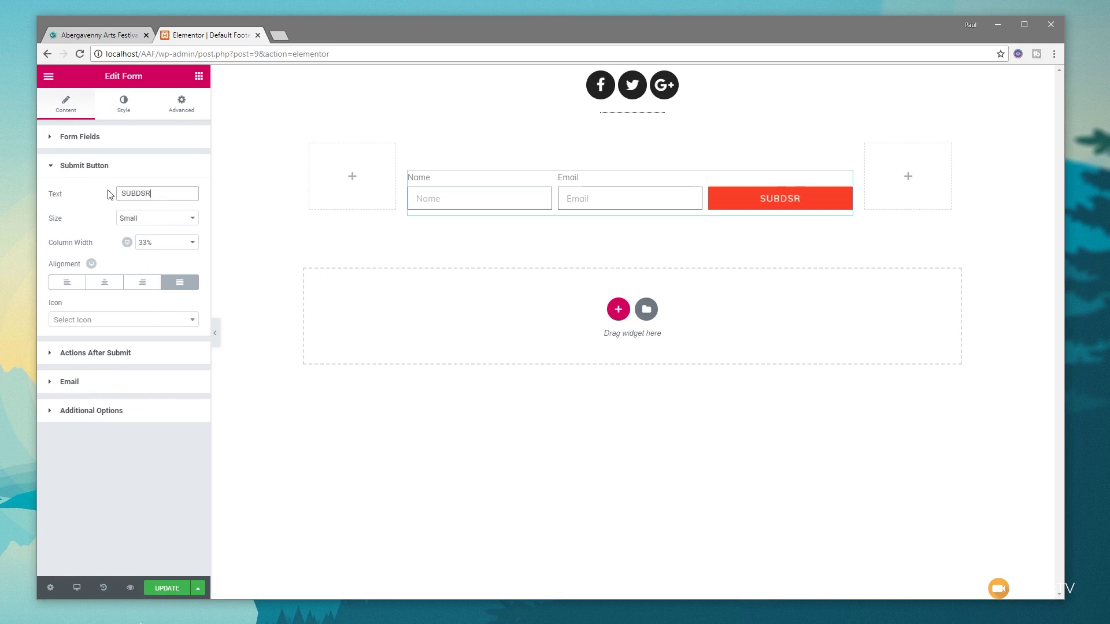
key("BackSpace")
key("BackSpace")
key("BackSpace")
type("SCRIBE")
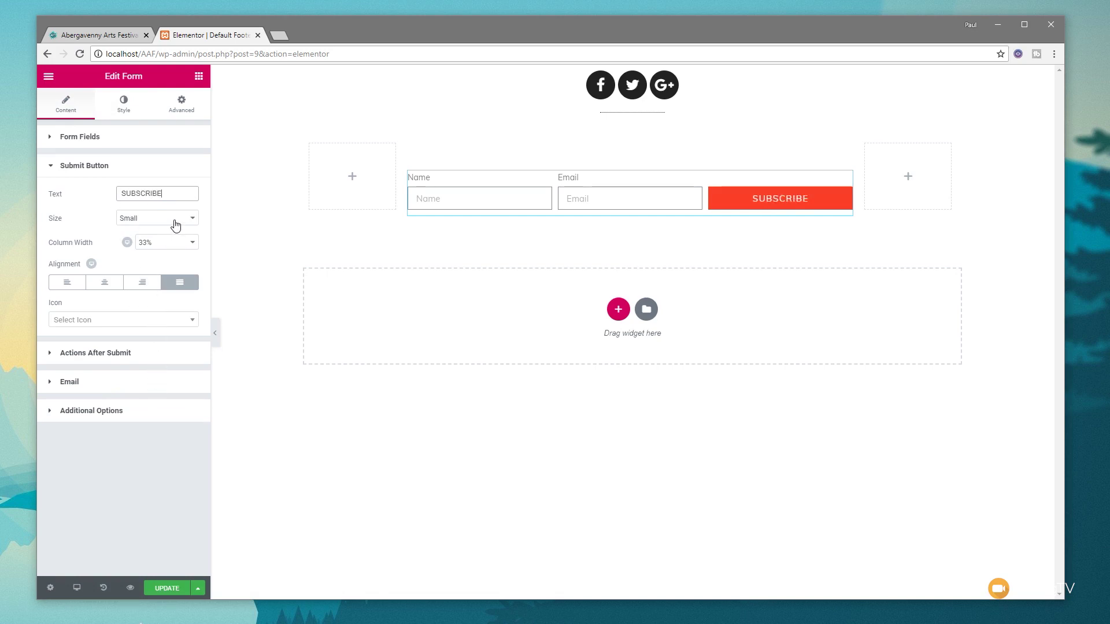
left_click(158, 460)
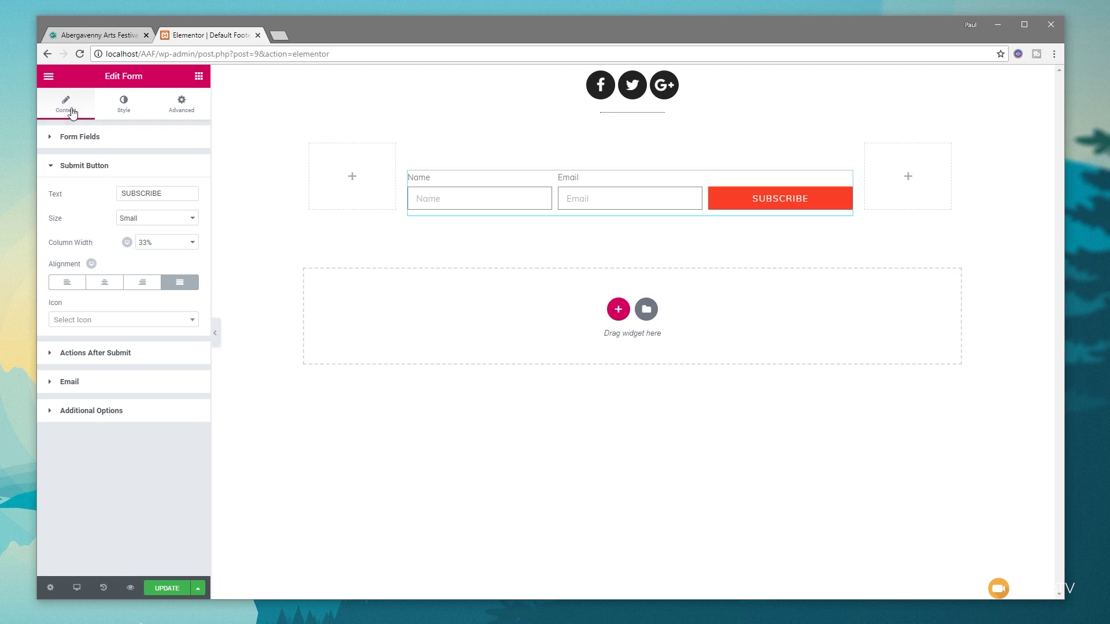
- Hide the form's field labels and set the input size to Medium
left_click(79, 139)
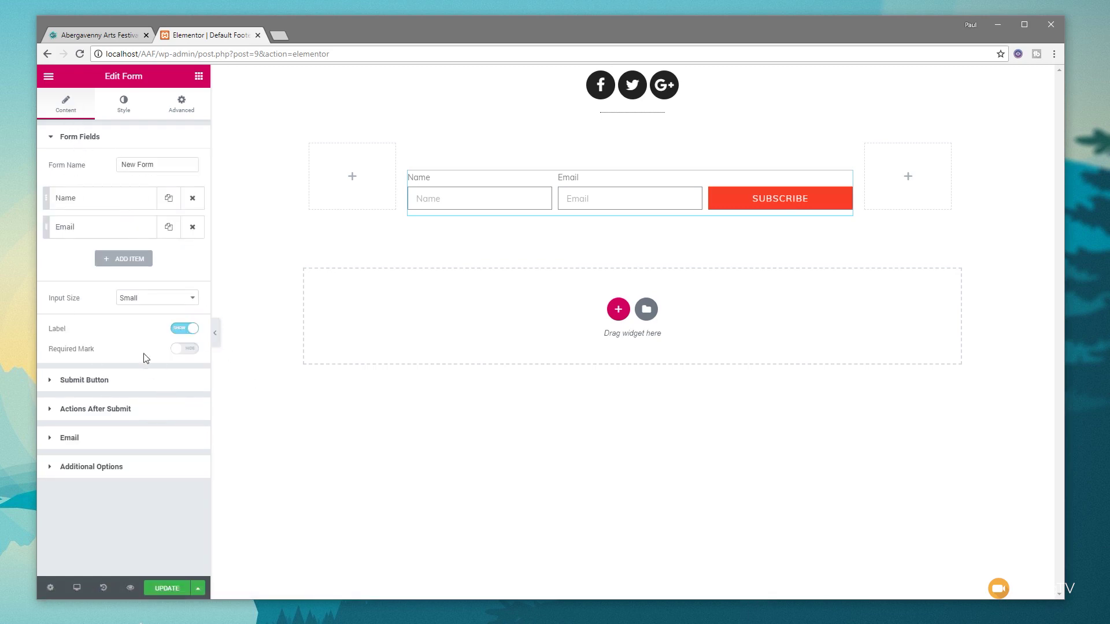
left_click(178, 330)
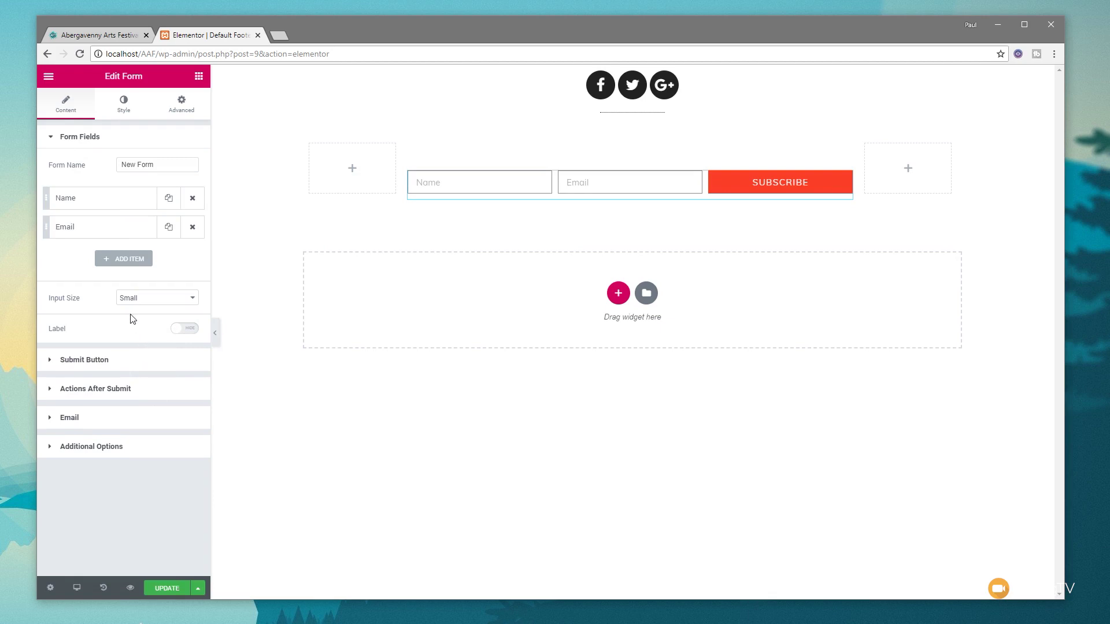
left_click(161, 298)
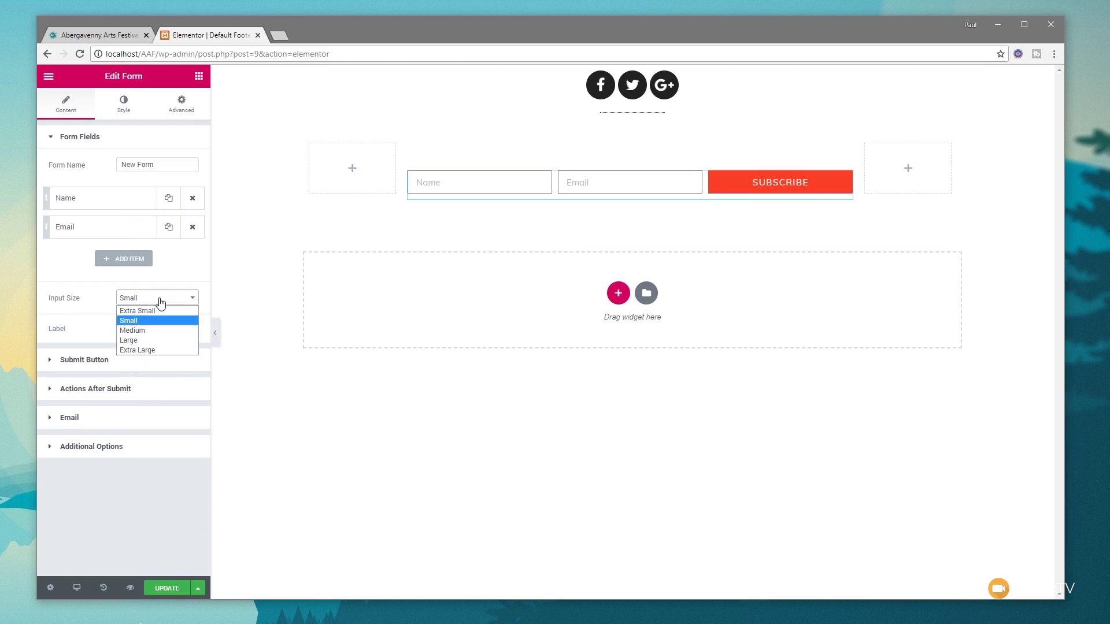
left_click(142, 331)
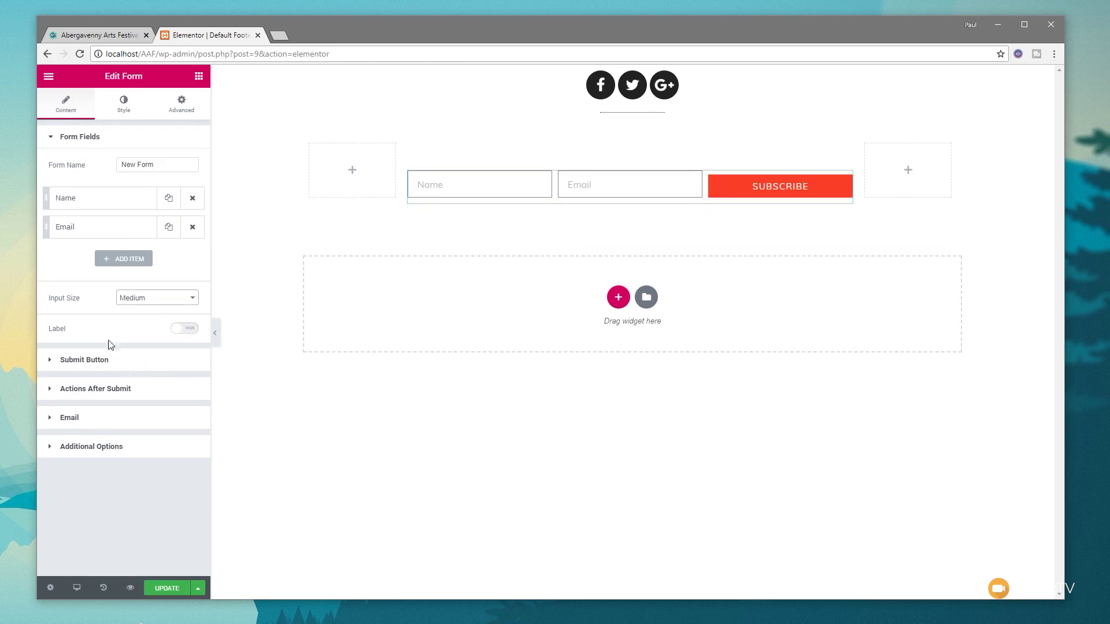
- Set the submit button's size to Medium and save the footer template
left_click(102, 360)
left_click(167, 219)
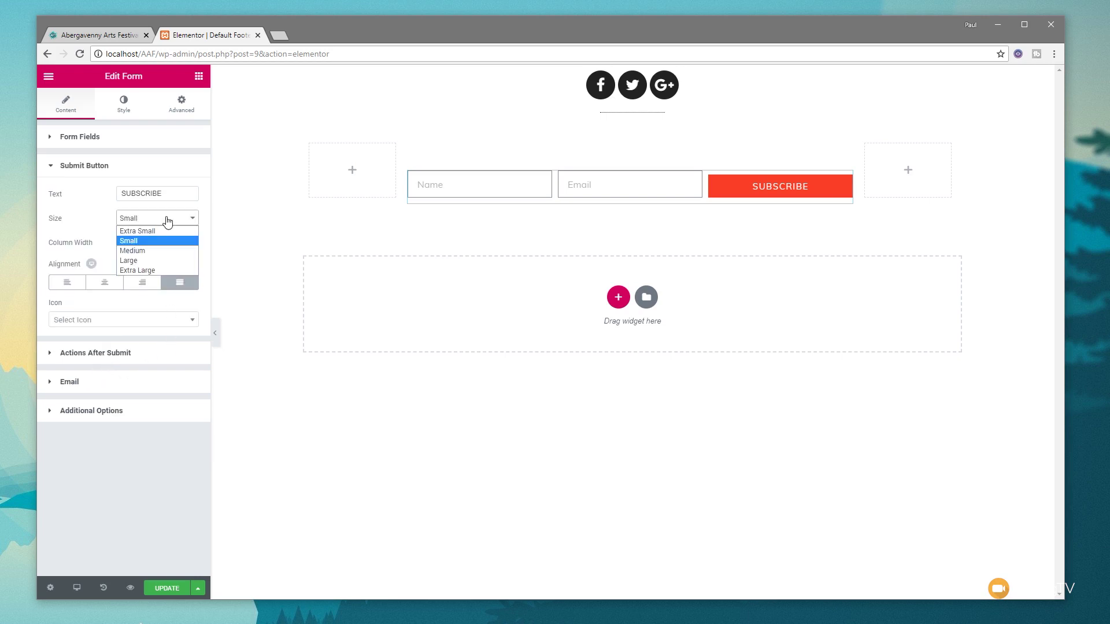
left_click(148, 251)
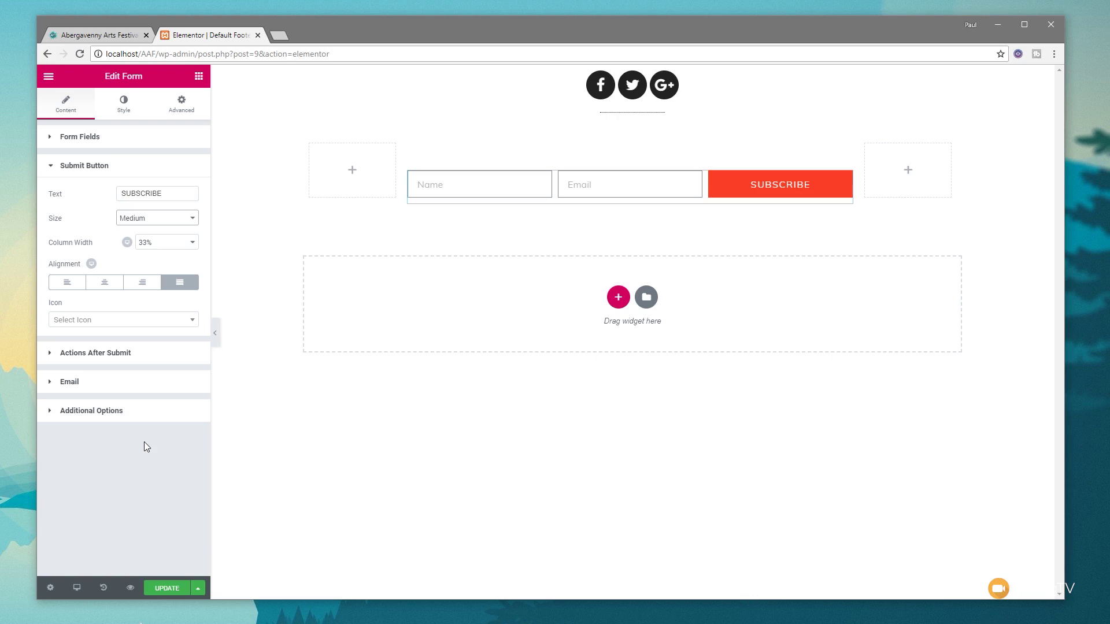
left_click(165, 589)
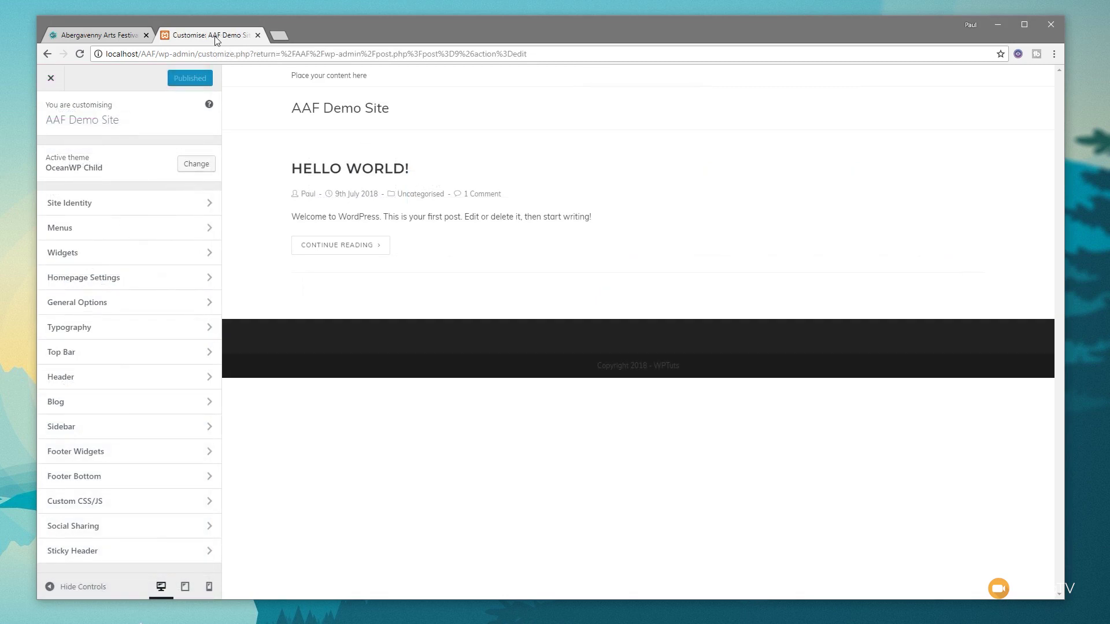
- In the site customiser's Footer Widgets settings, turn on Fixed Footer and select the Default Footer template
left_click(102, 461)
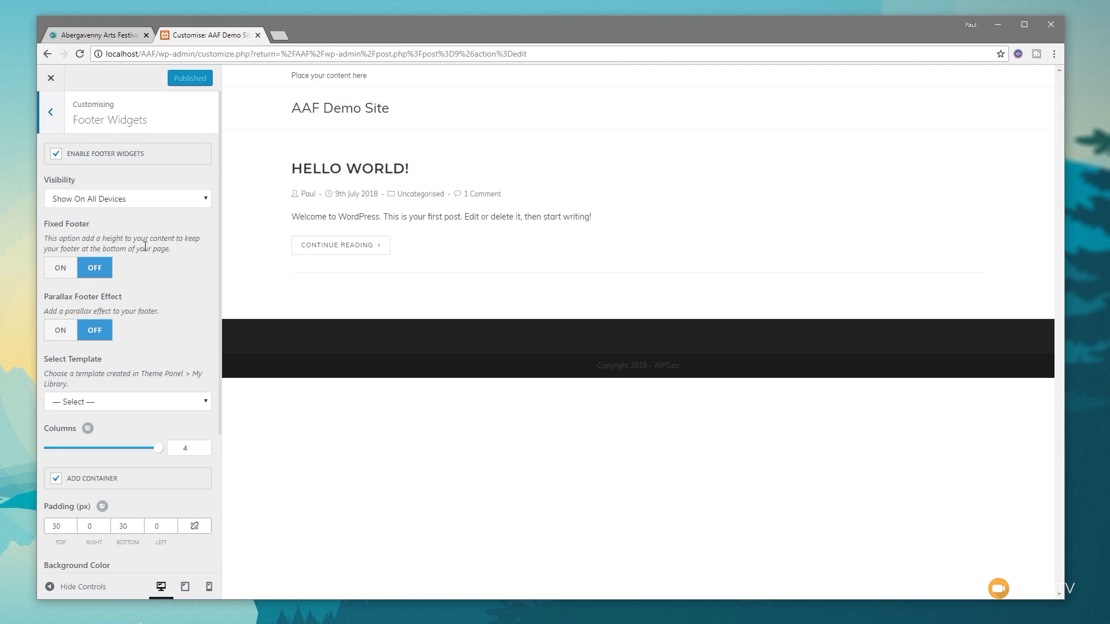
left_click(60, 272)
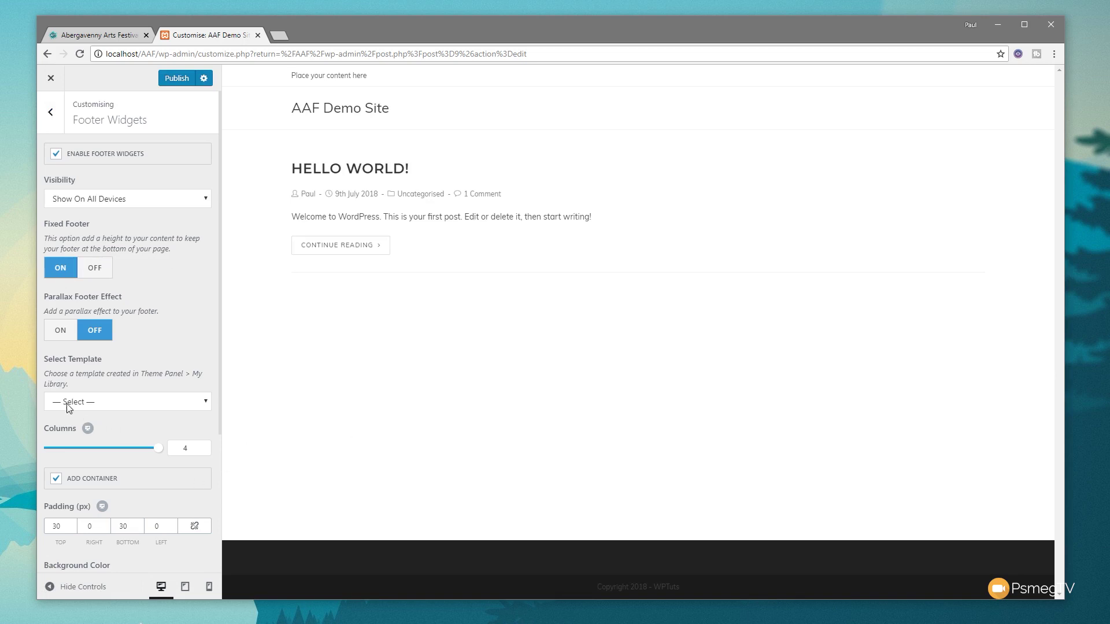
left_click(97, 402)
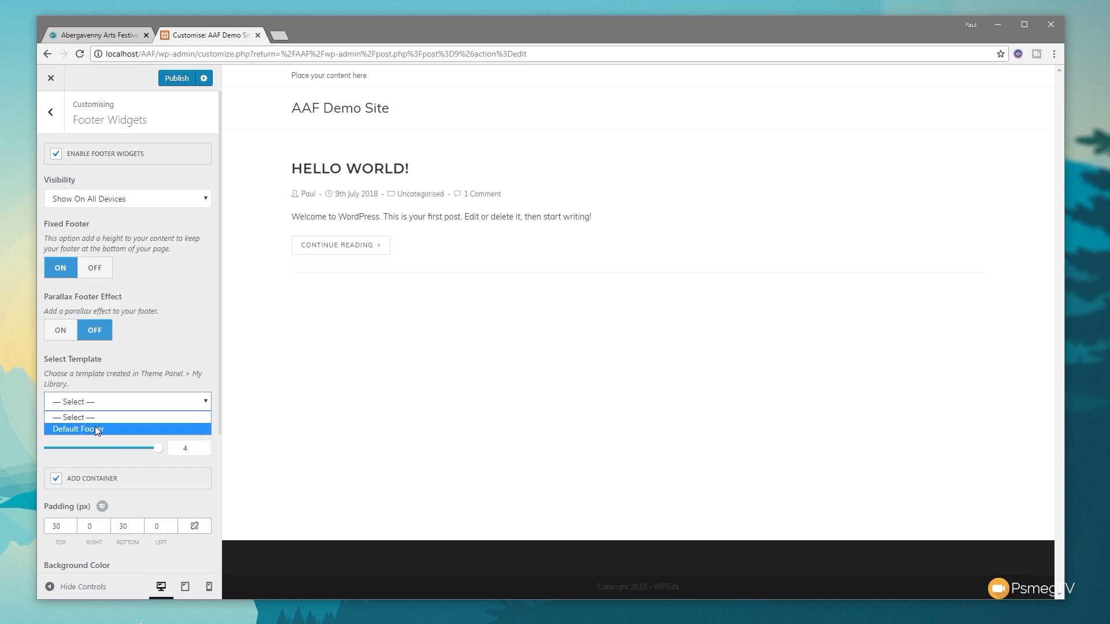
left_click(95, 429)
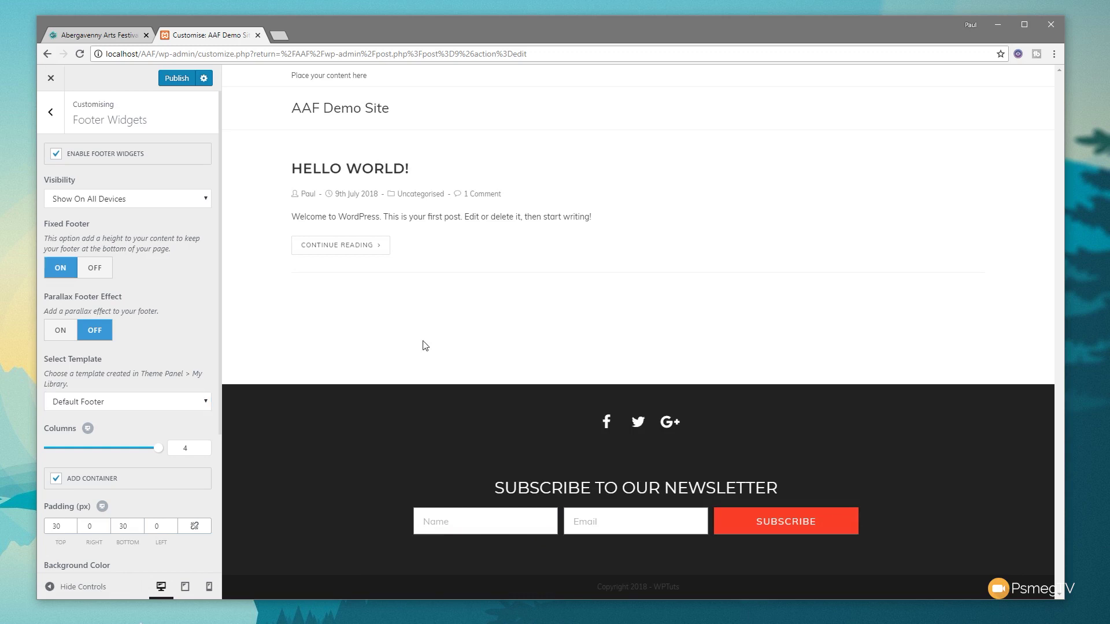
- Compare against the footer on the original festival site, and publish the footer settings before closing the customiser
left_click(105, 36)
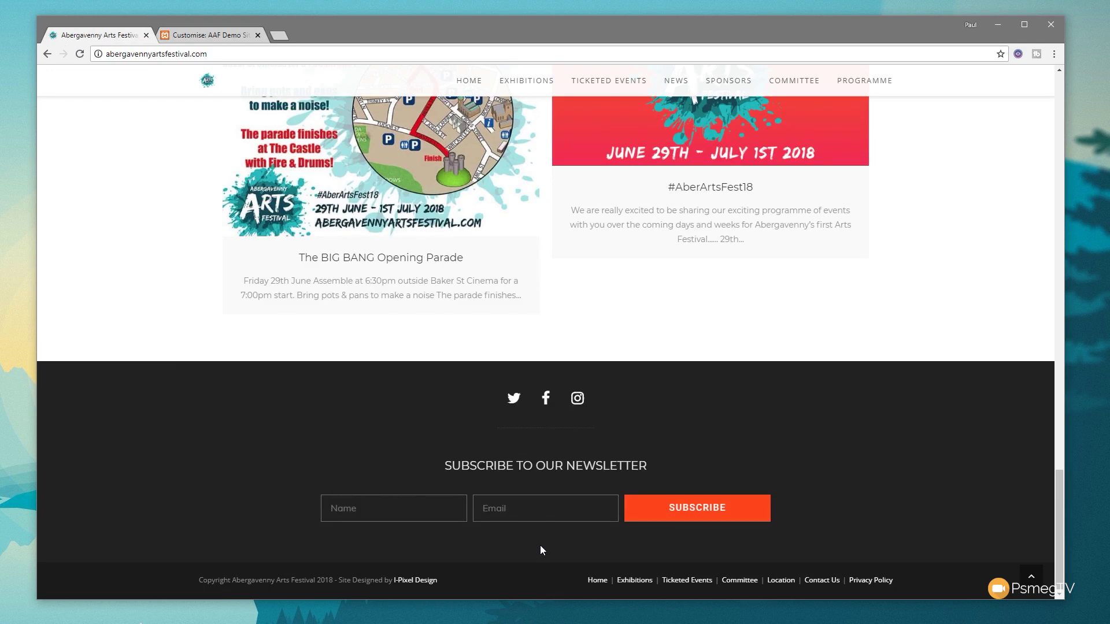
left_click(196, 37)
left_click(177, 78)
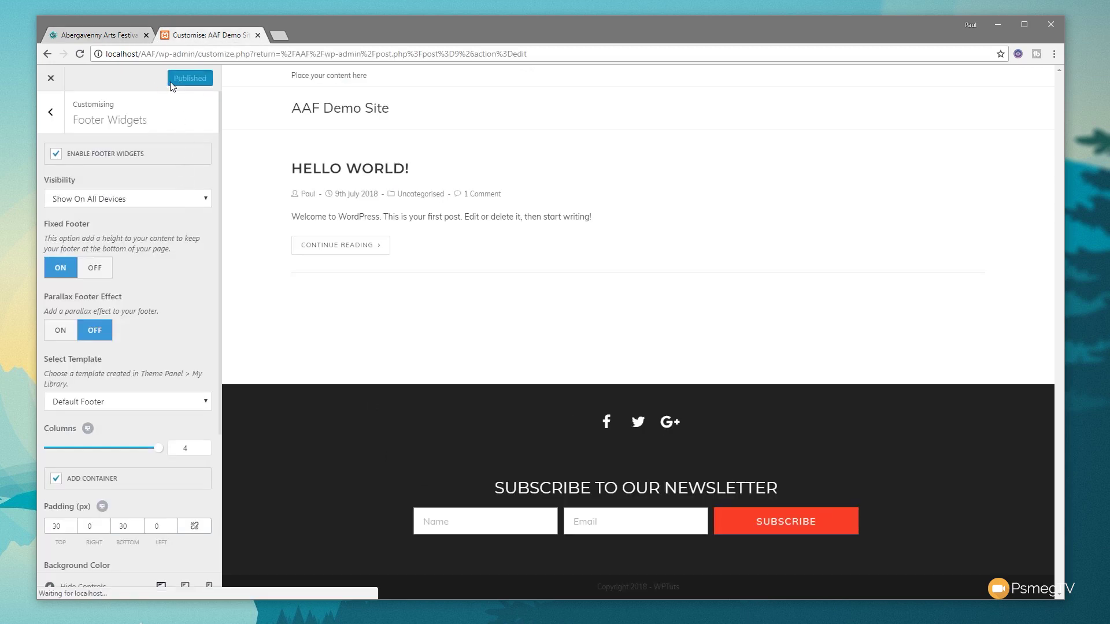
left_click(51, 78)
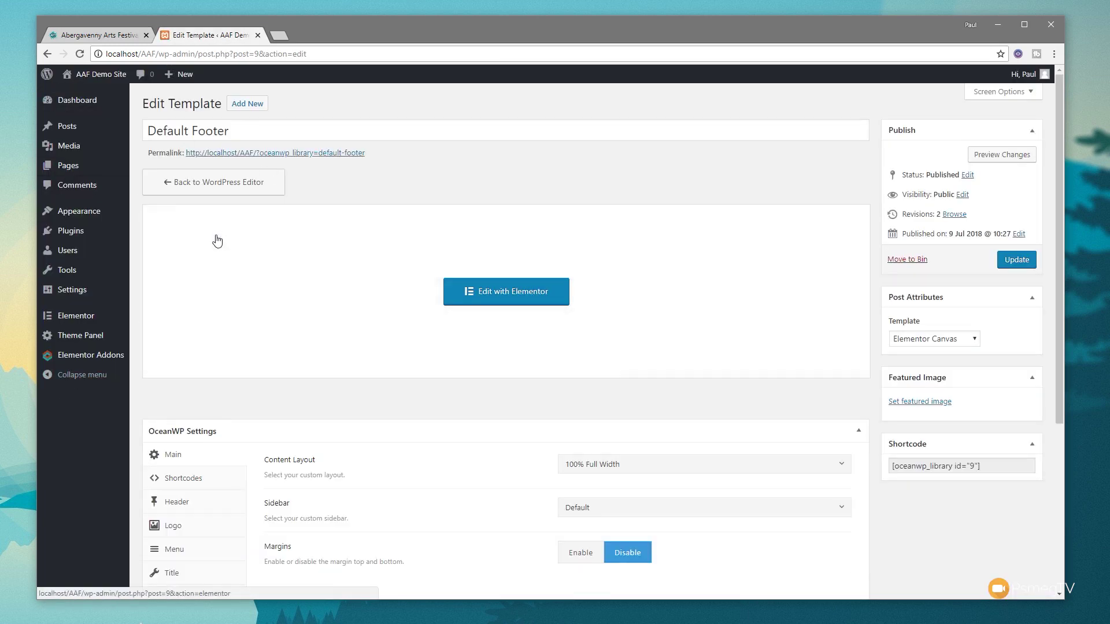
- Reopen the Default Footer template in Elementor and set the form fields' text colour to the mid-grey preset
left_click(501, 294)
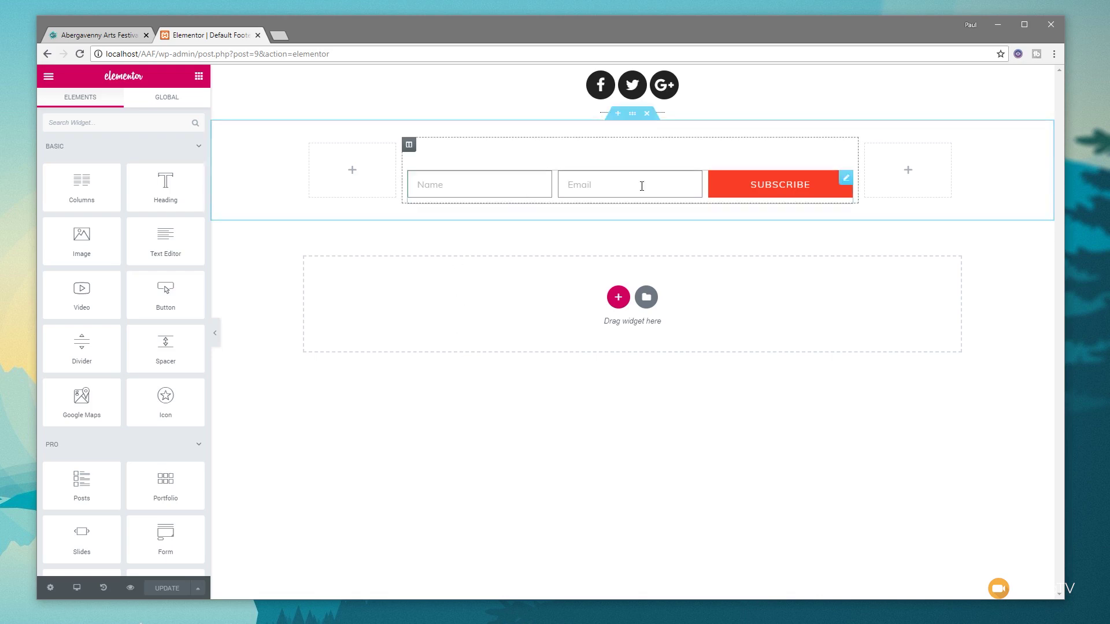
left_click(846, 180)
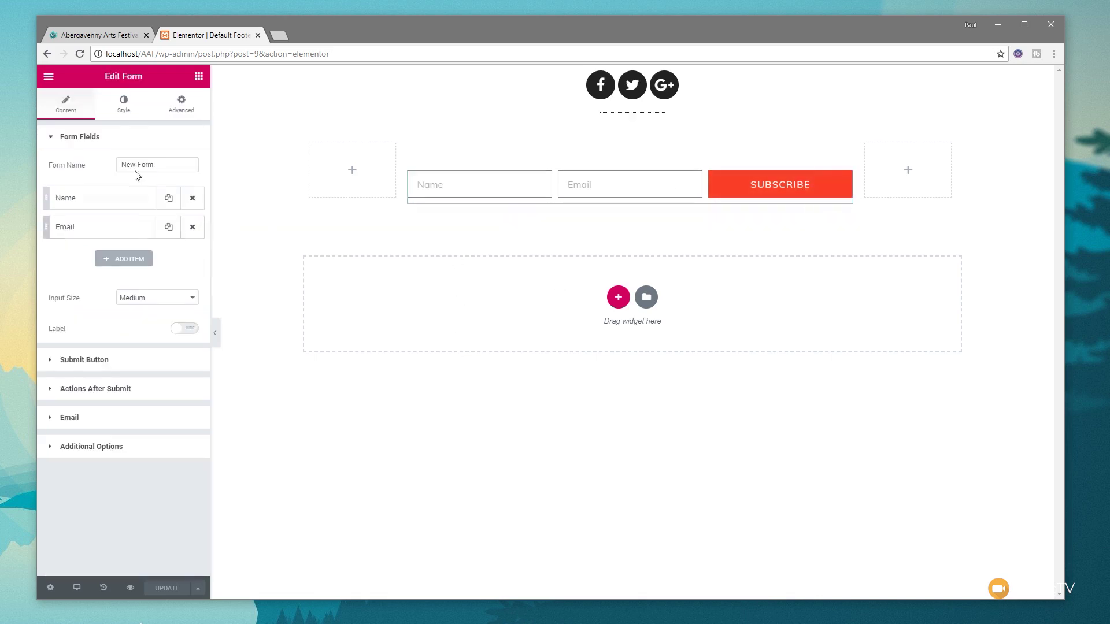
left_click(128, 108)
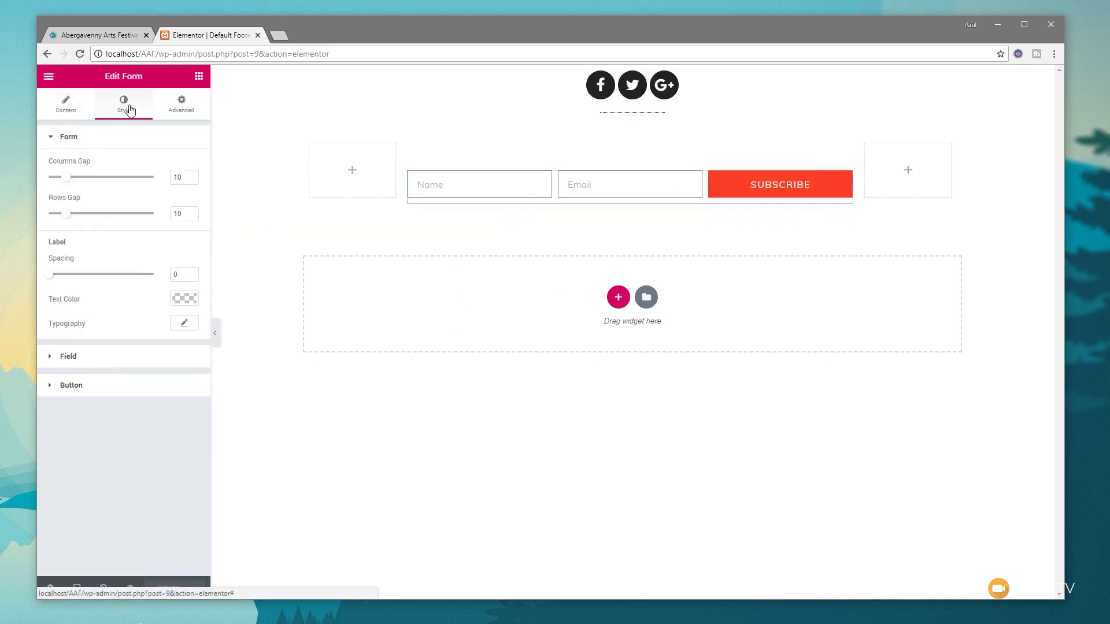
left_click(82, 357)
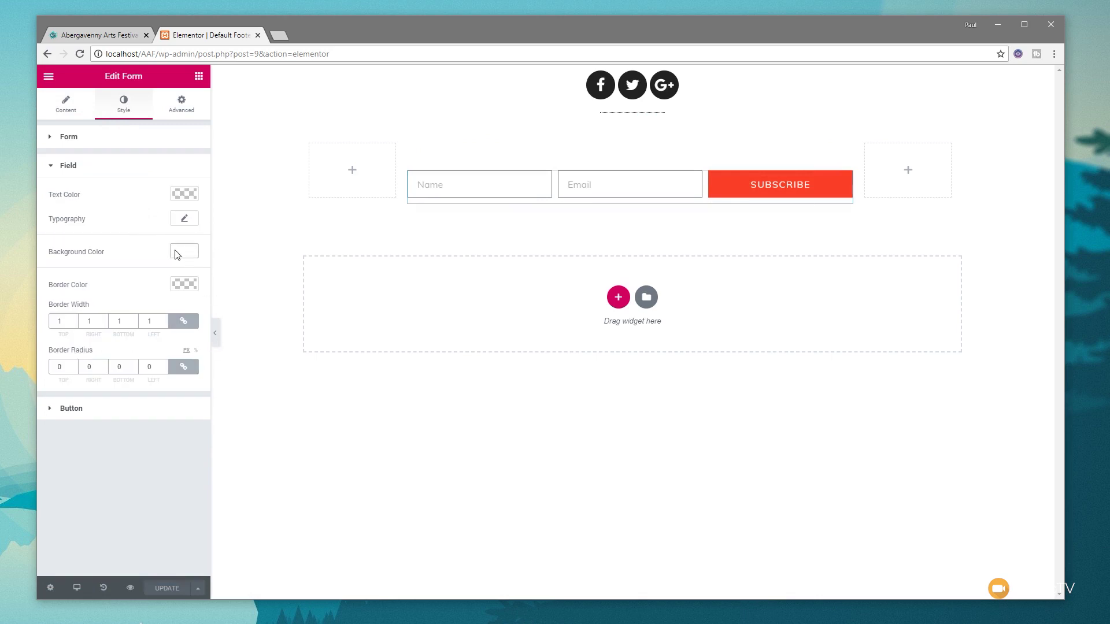
left_click(190, 194)
left_click(84, 330)
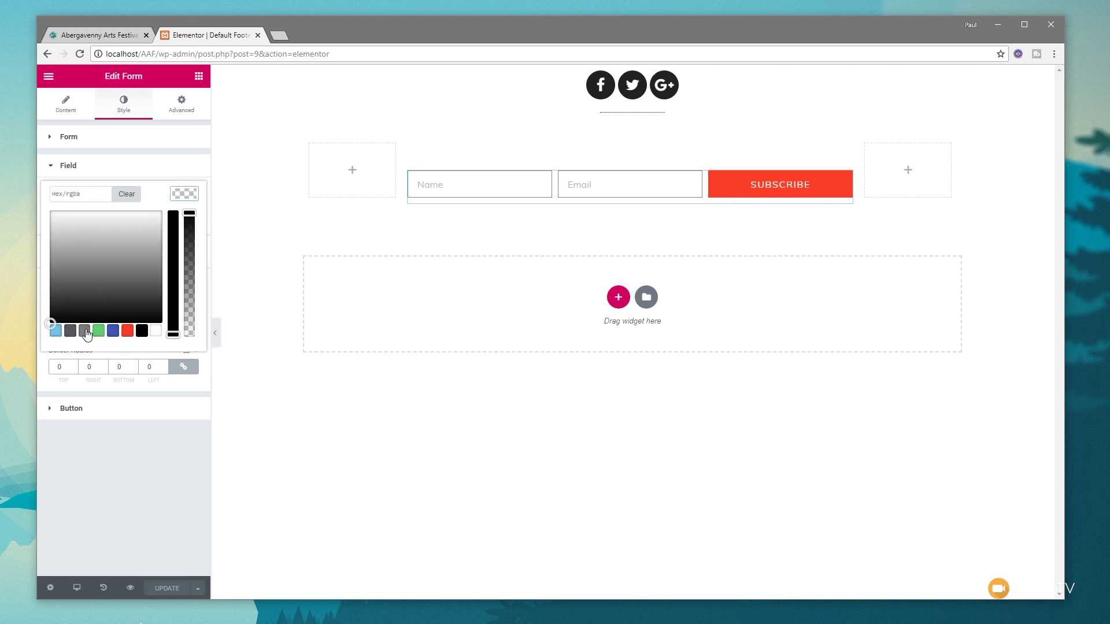
left_click(135, 479)
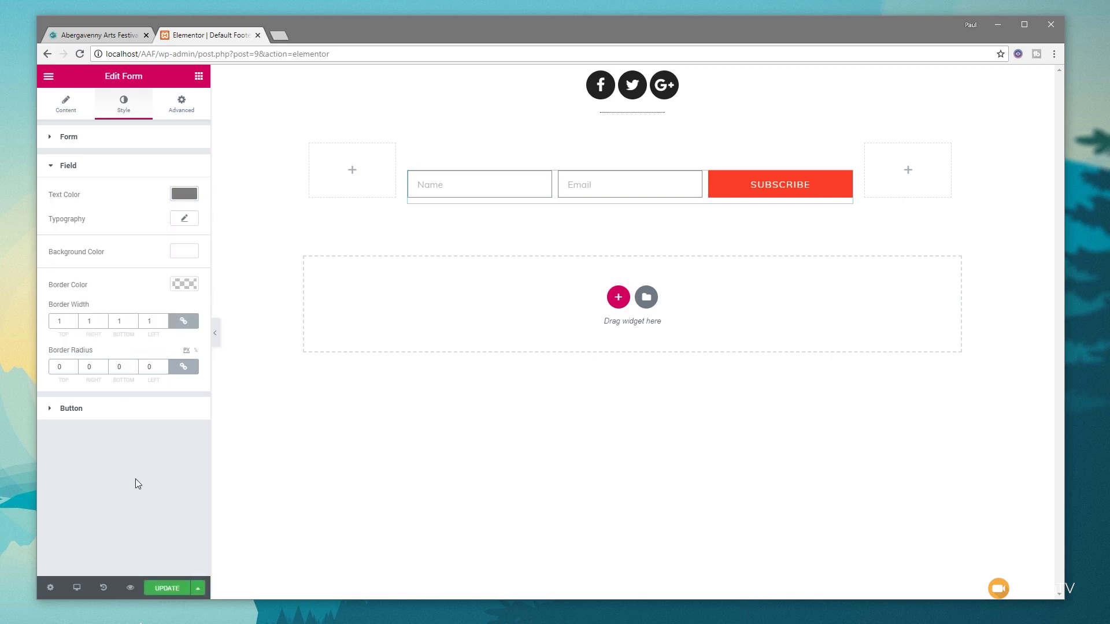
- Make the form fields' white background colour fully transparent
left_click(190, 256)
left_click_drag(193, 289, 191, 404)
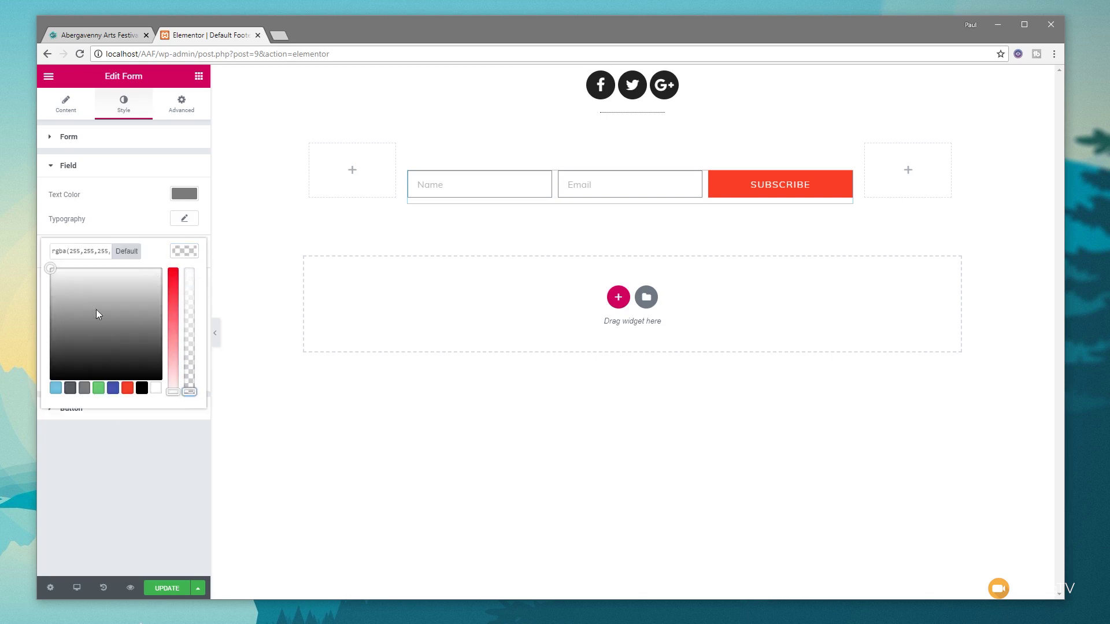
left_click(110, 252)
key("ctrl+a")
left_click(160, 489)
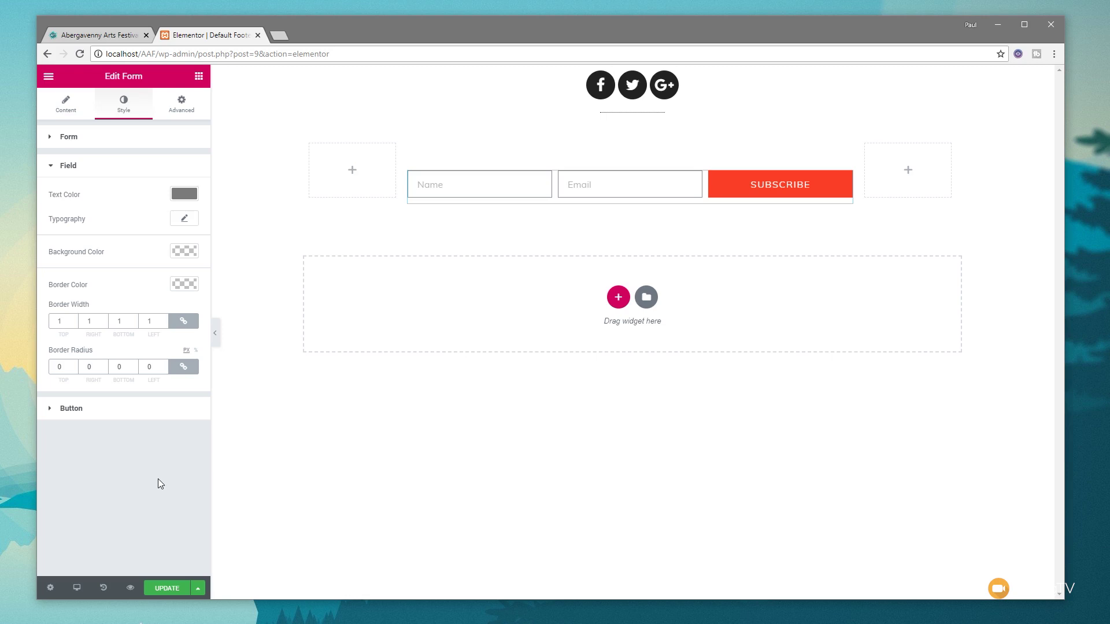
- Set the form fields' border colour to the dark grey preset, #54595f
left_click(185, 284)
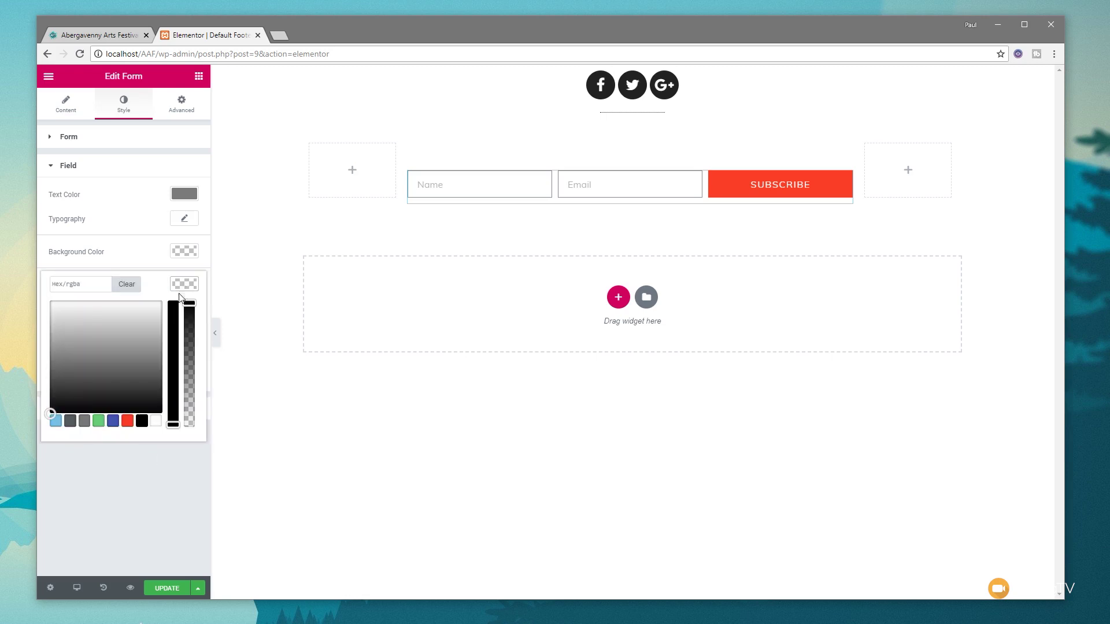
left_click(70, 421)
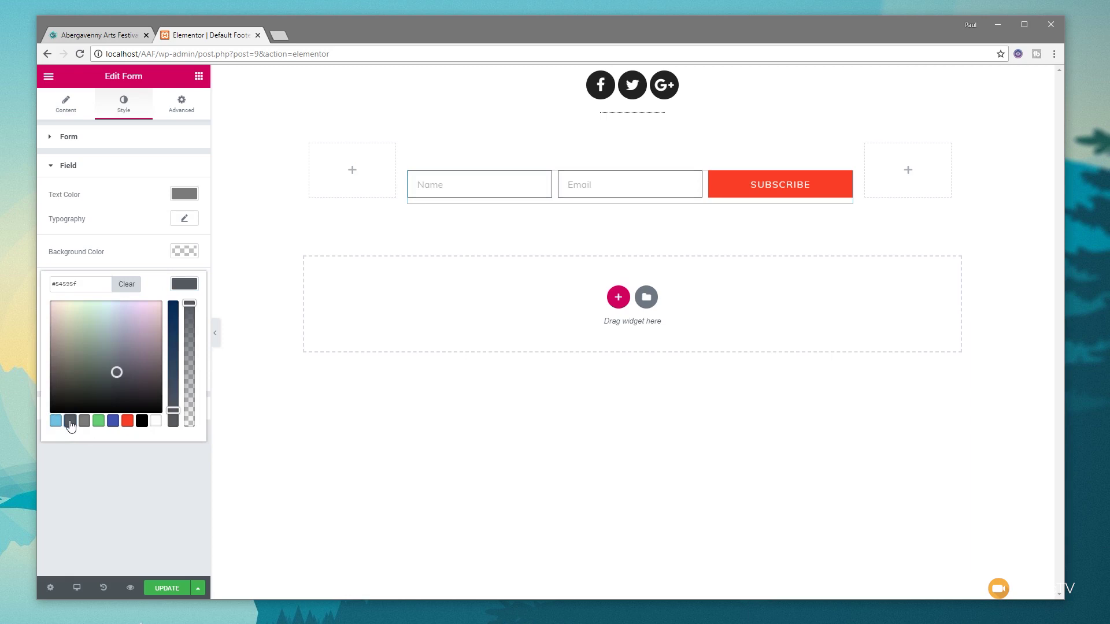
left_click(102, 476)
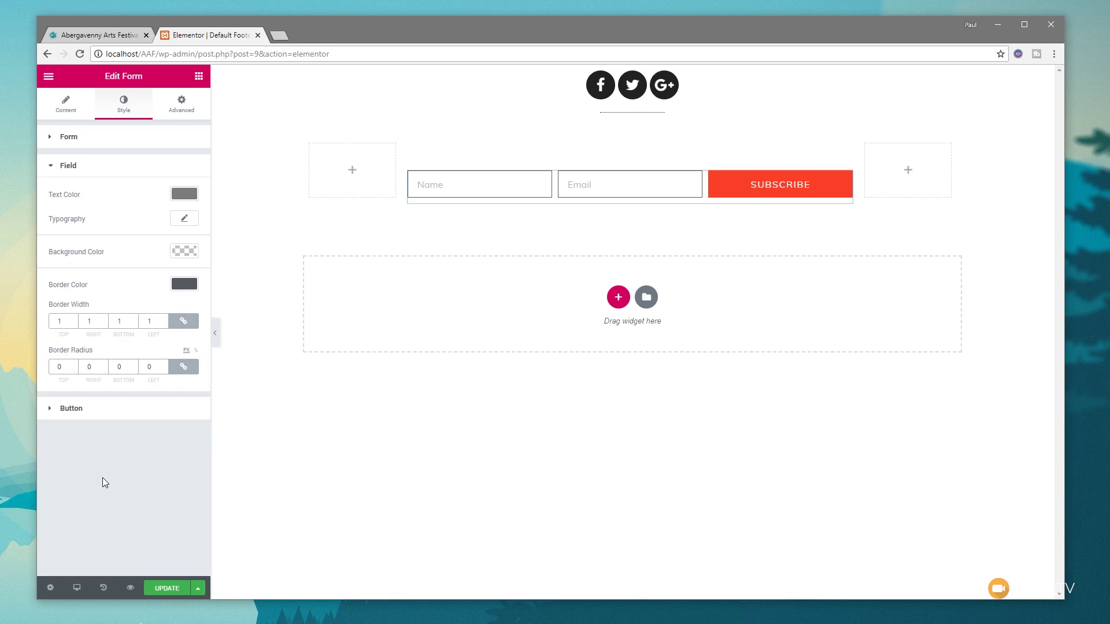
- Save the form styling in the footer template, and set the font size of the "SUBSCRIBE TO OUR NEWSLETTER" heading to 18 px
left_click(158, 587)
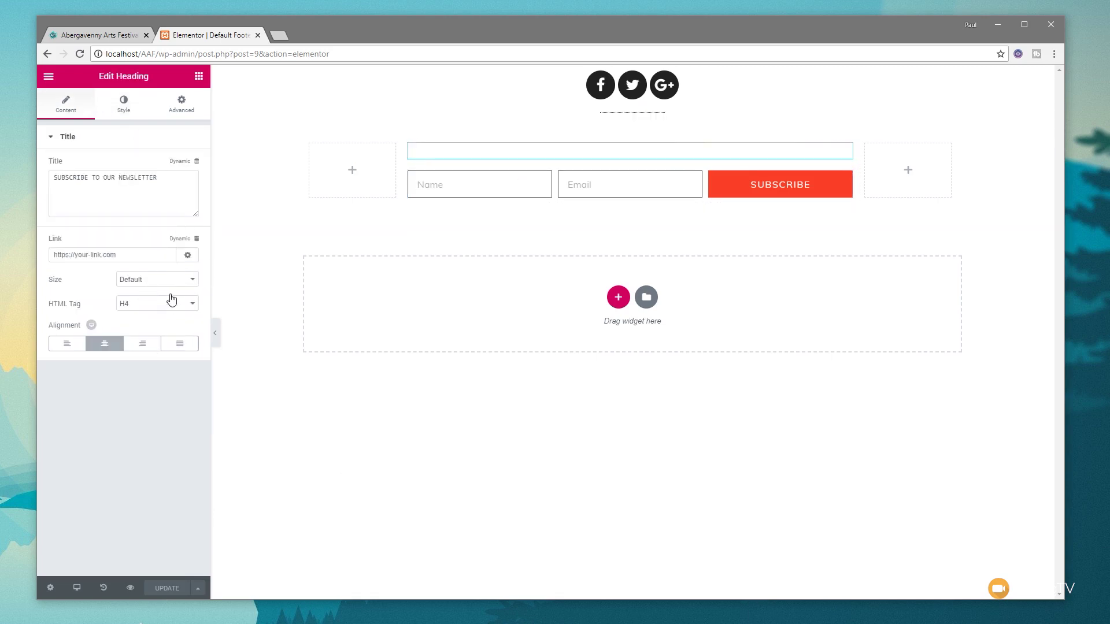
left_click(123, 105)
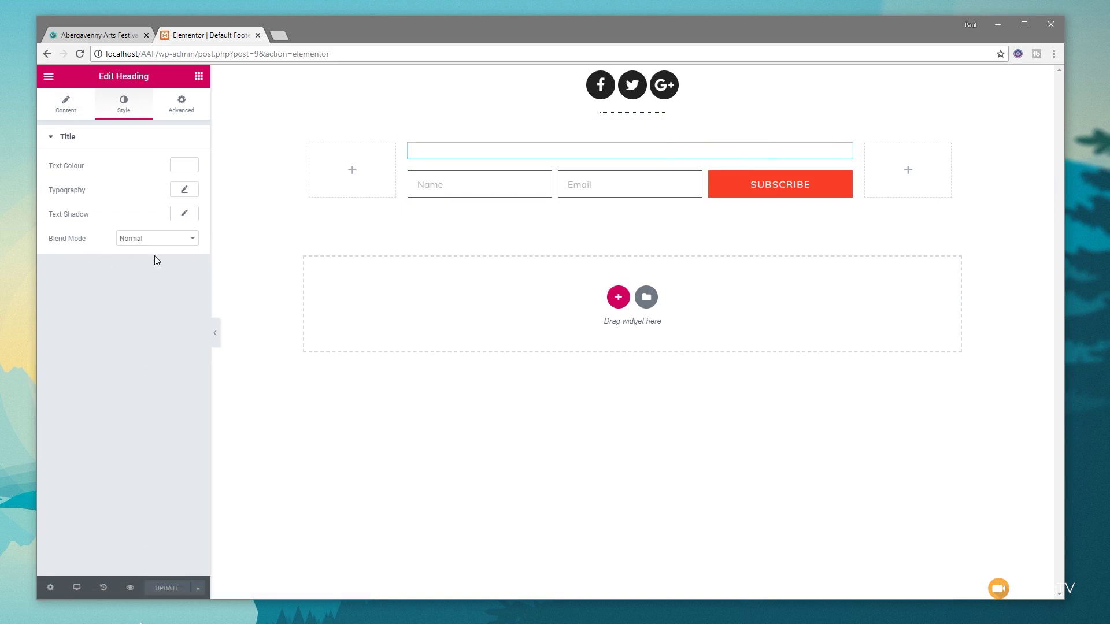
left_click(185, 190)
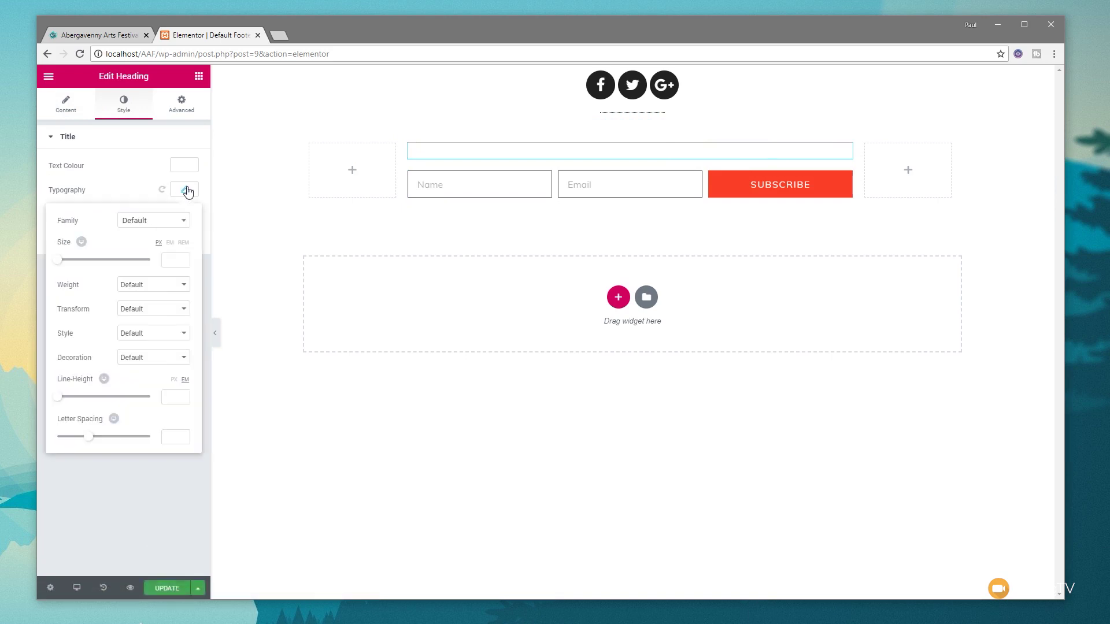
left_click(166, 260)
type("18")
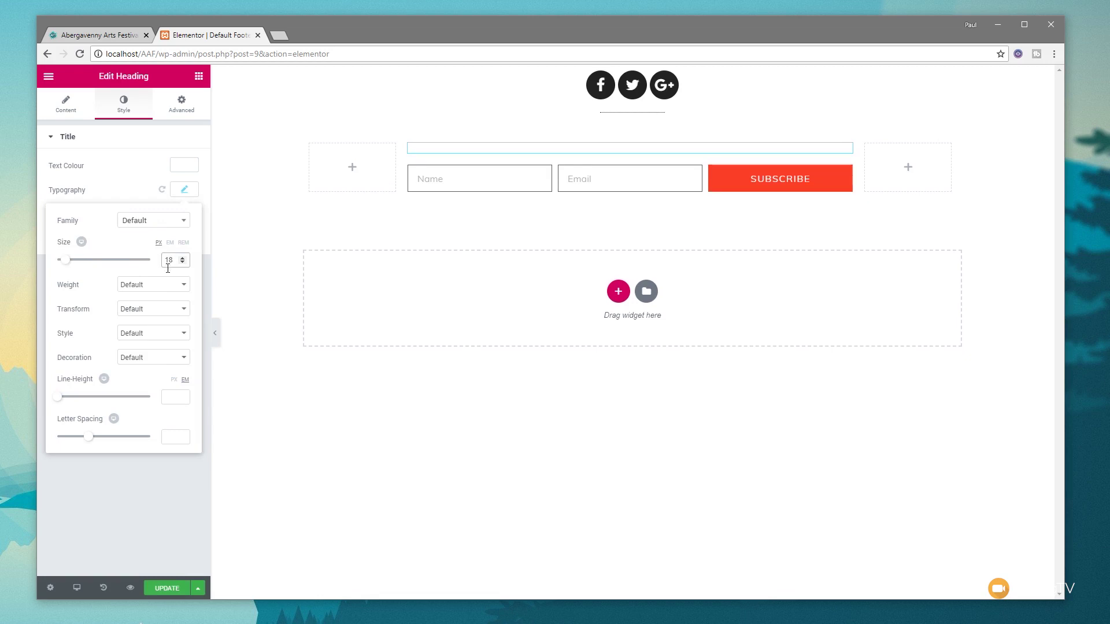
left_click(117, 505)
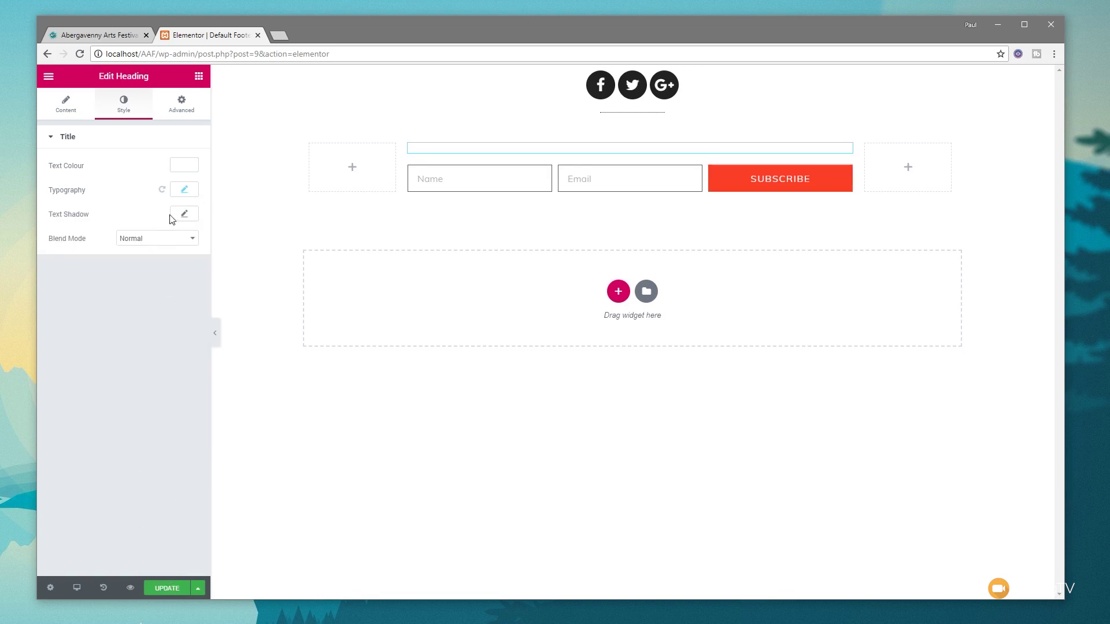
- Set the newsletter heading's font weight to 300 and update the footer template
left_click(184, 190)
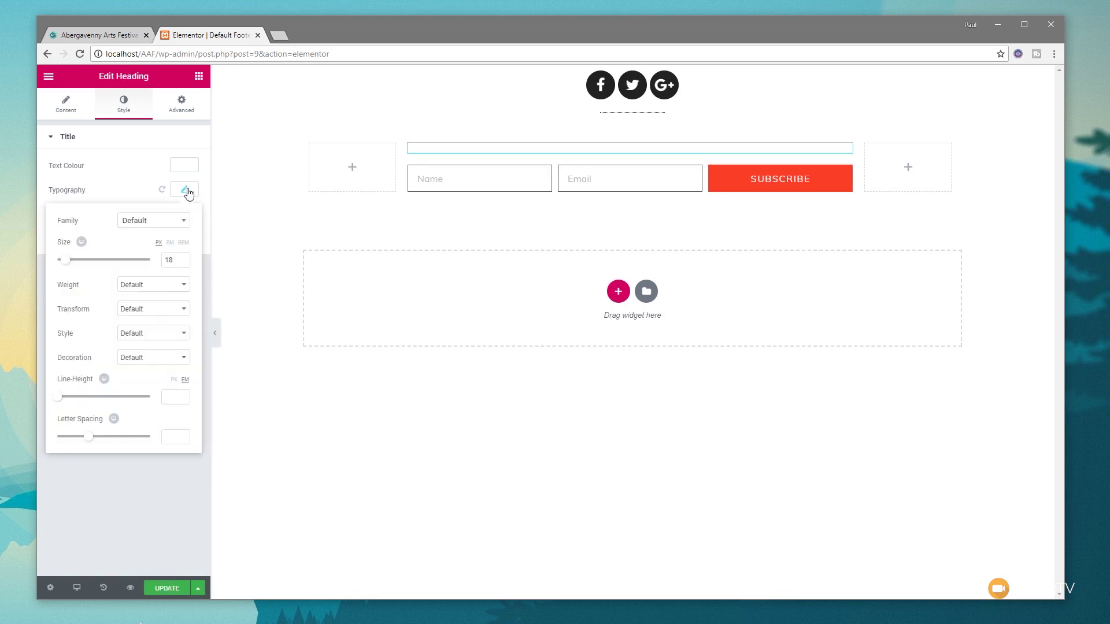
left_click(153, 286)
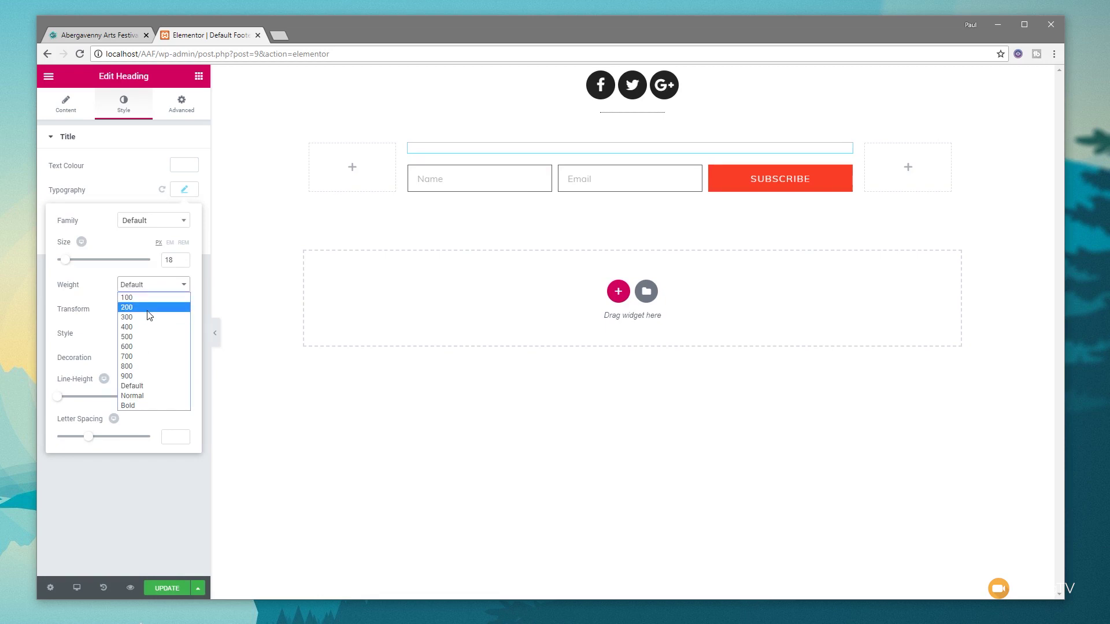
left_click(149, 317)
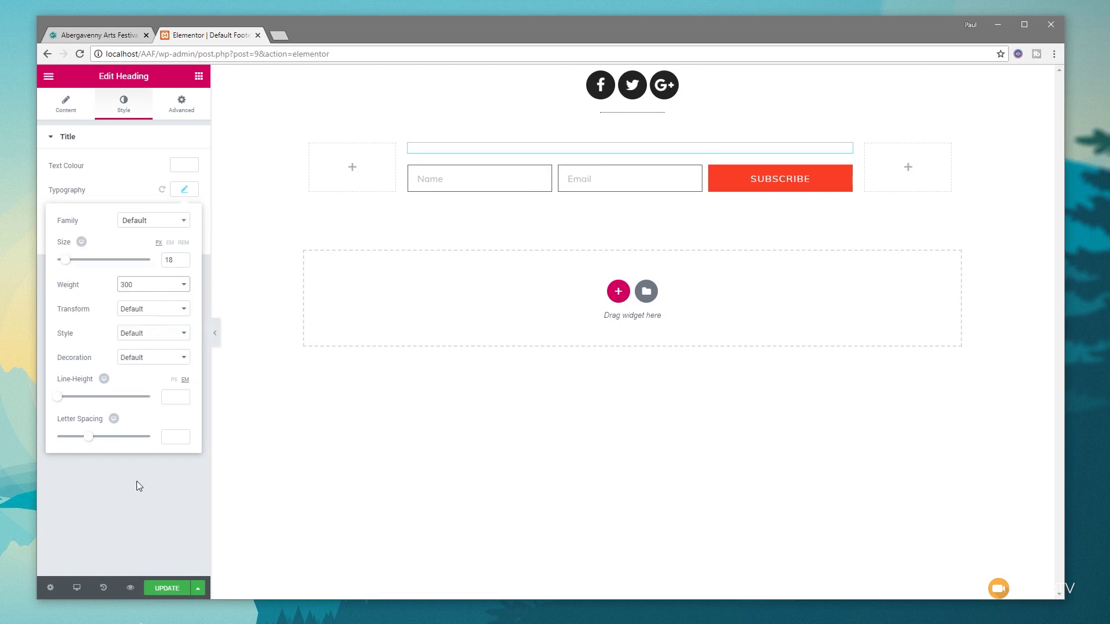
left_click(136, 484)
left_click(169, 590)
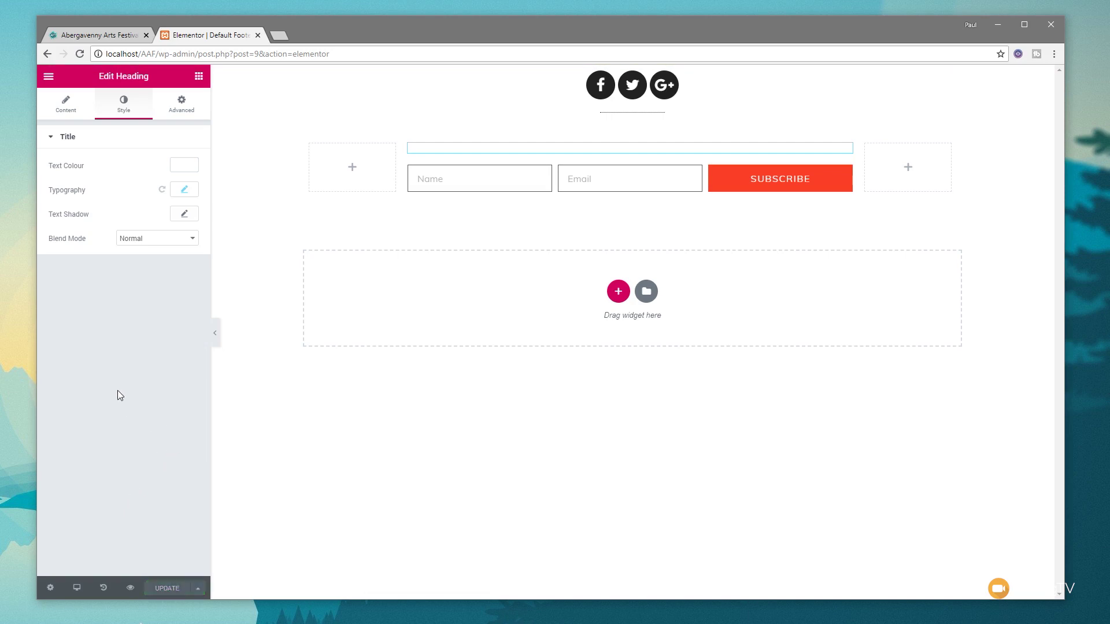
- View the demo site's front page to check the footer, and return to the WordPress dashboard
left_click(52, 83)
left_click(154, 283)
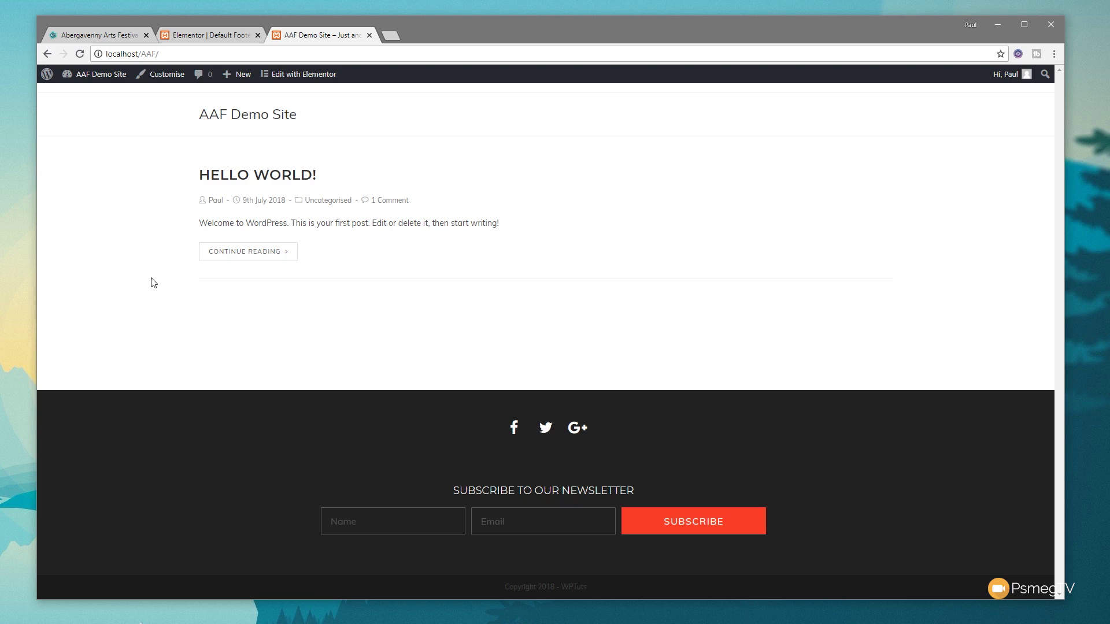
left_click(208, 36)
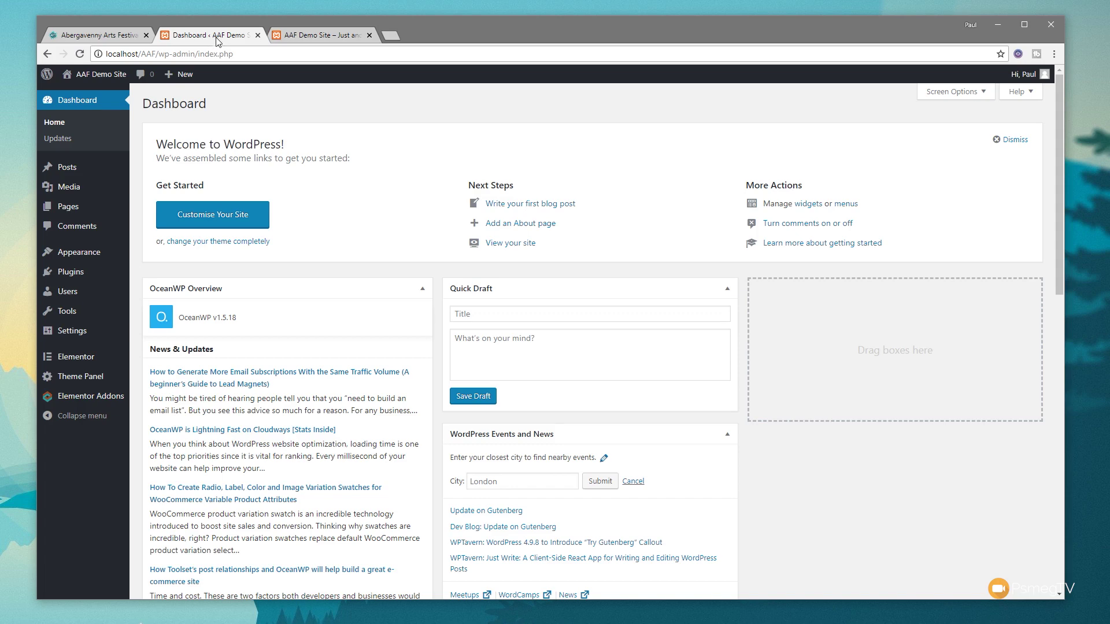
- Add two new post categories named Artists and Exhibitions
mouse_move(73, 172)
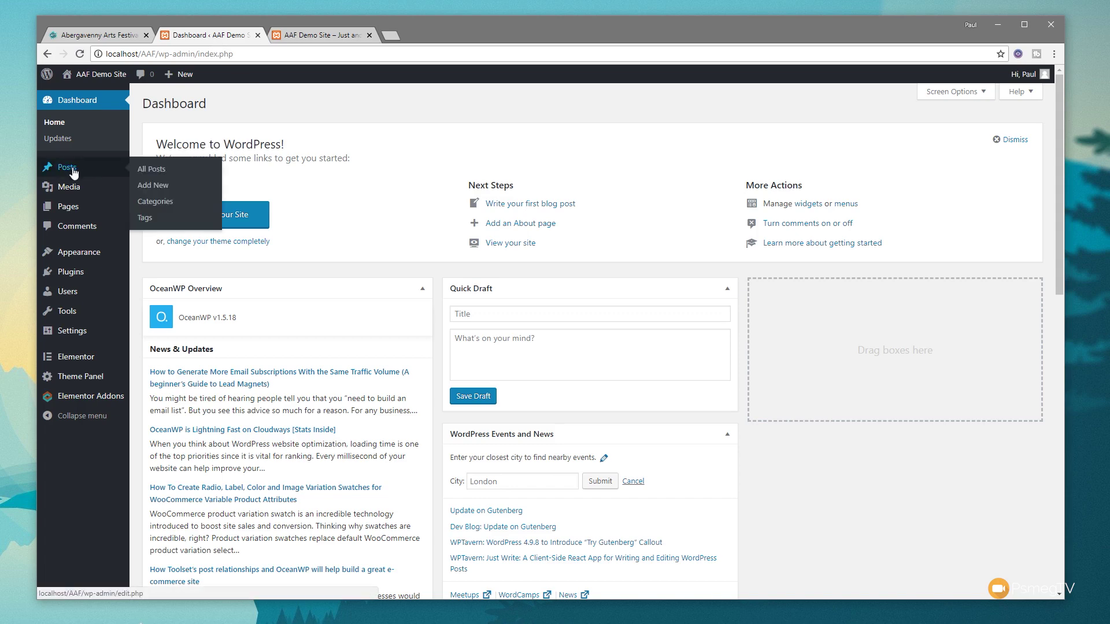
left_click(155, 201)
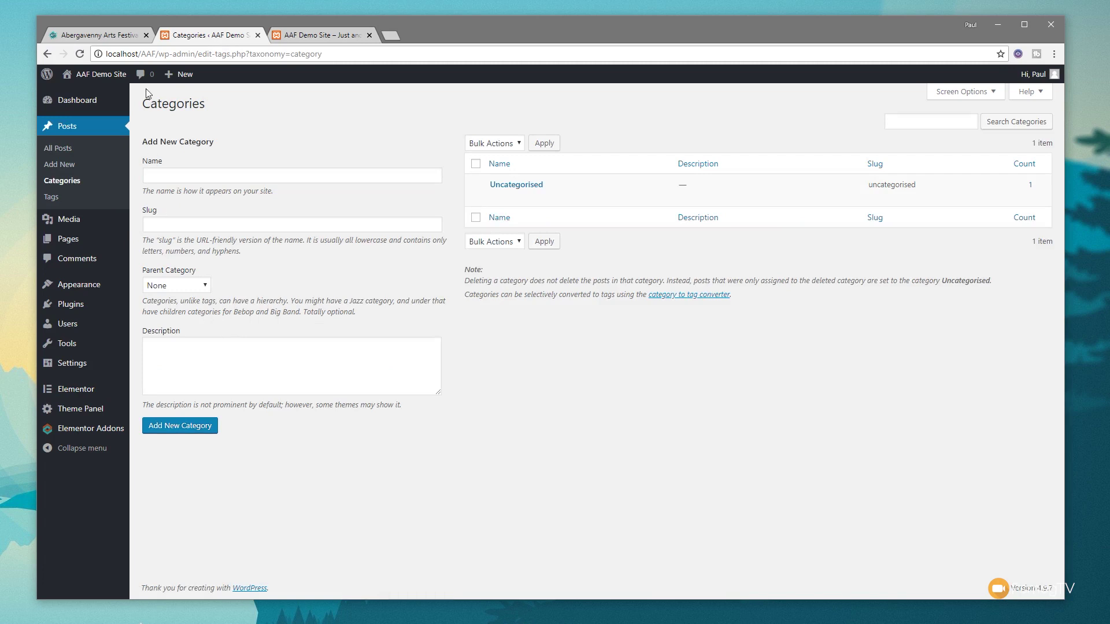
left_click(247, 173)
type("Artists")
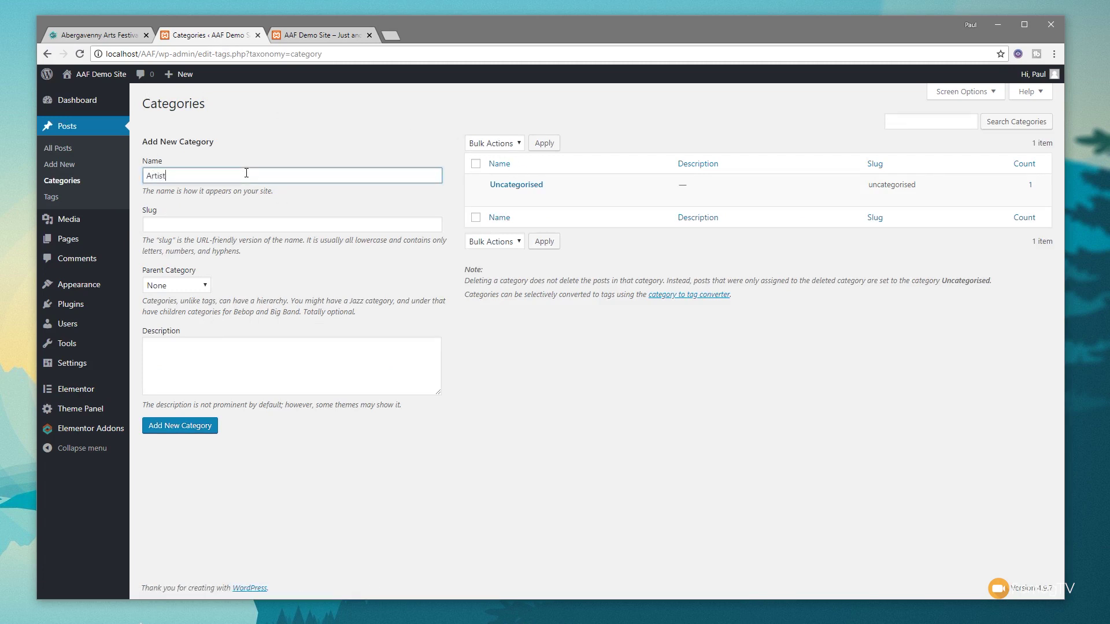
left_click(182, 432)
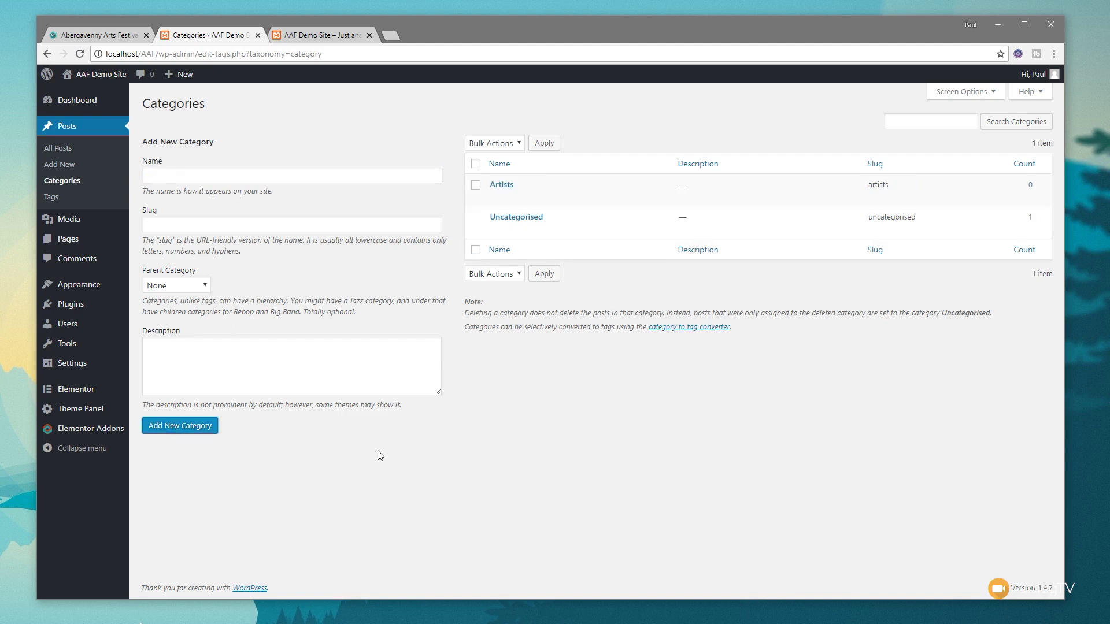
left_click(192, 174)
type("Exhibitions")
left_click(190, 432)
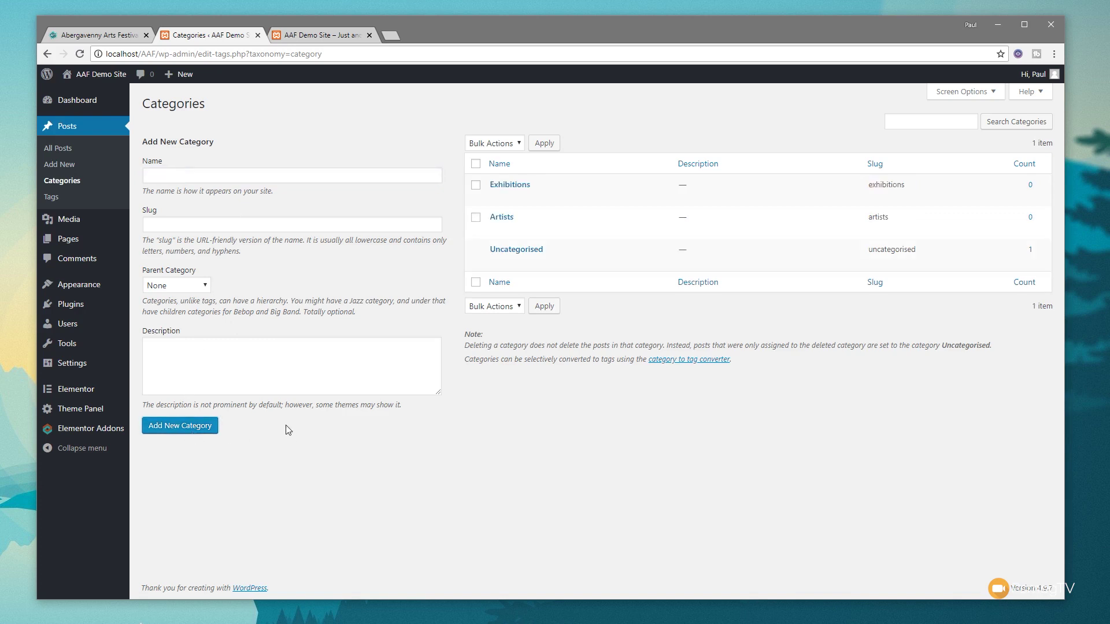
- Add two more post categories named Ticketed Events and News
left_click(198, 177)
type("Ticketed Events")
left_click(210, 428)
left_click(183, 175)
type("News")
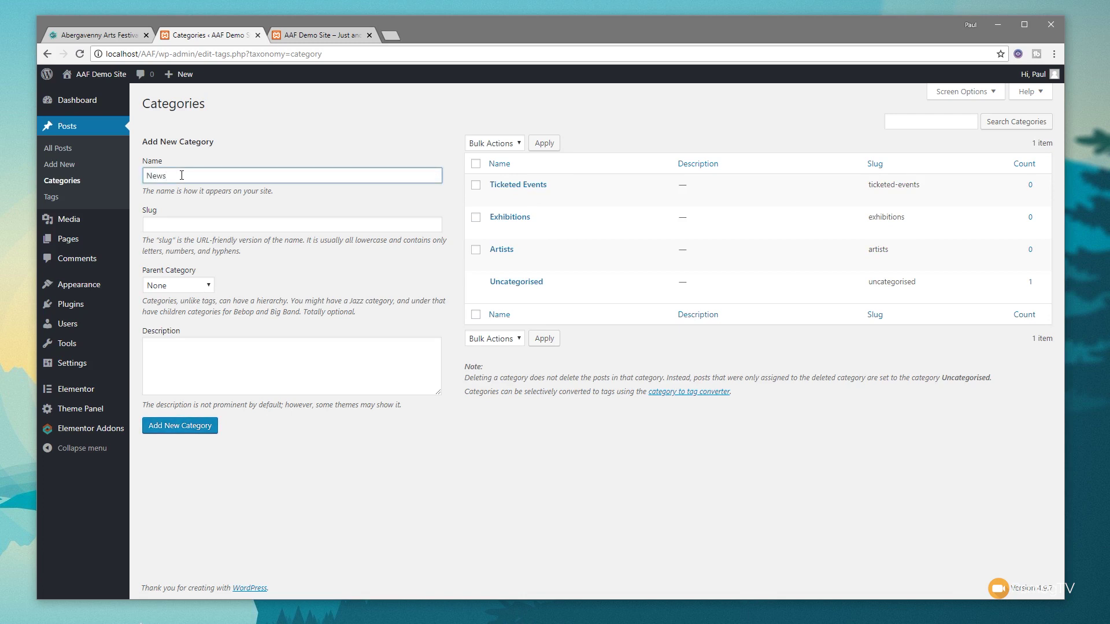
left_click(188, 426)
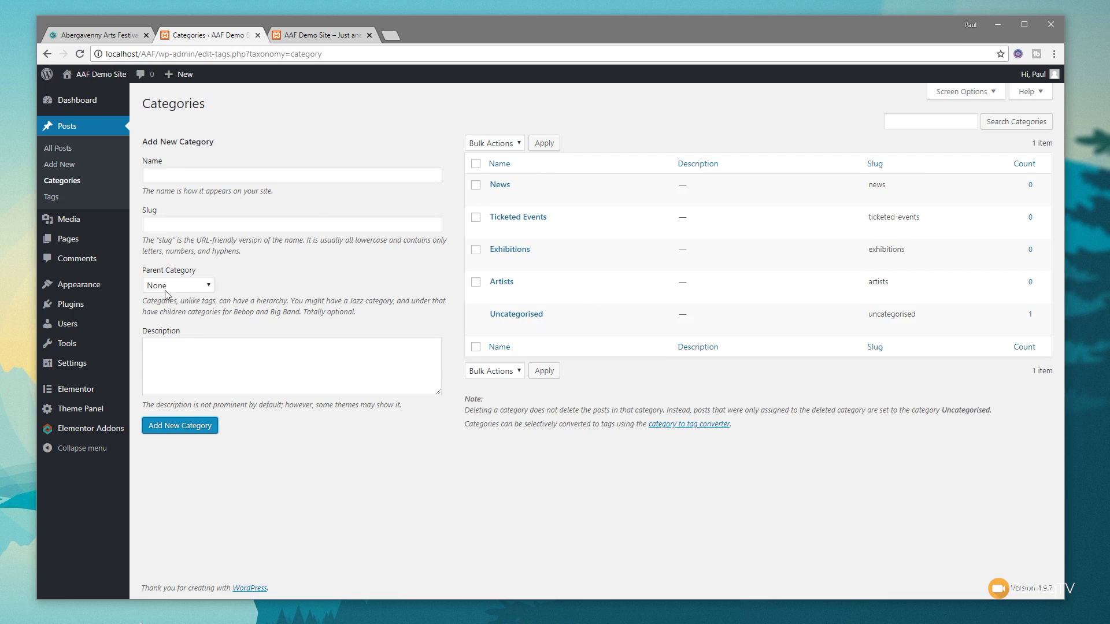
- Set the site's default post category to News in the writing settings and save the change
mouse_move(75, 366)
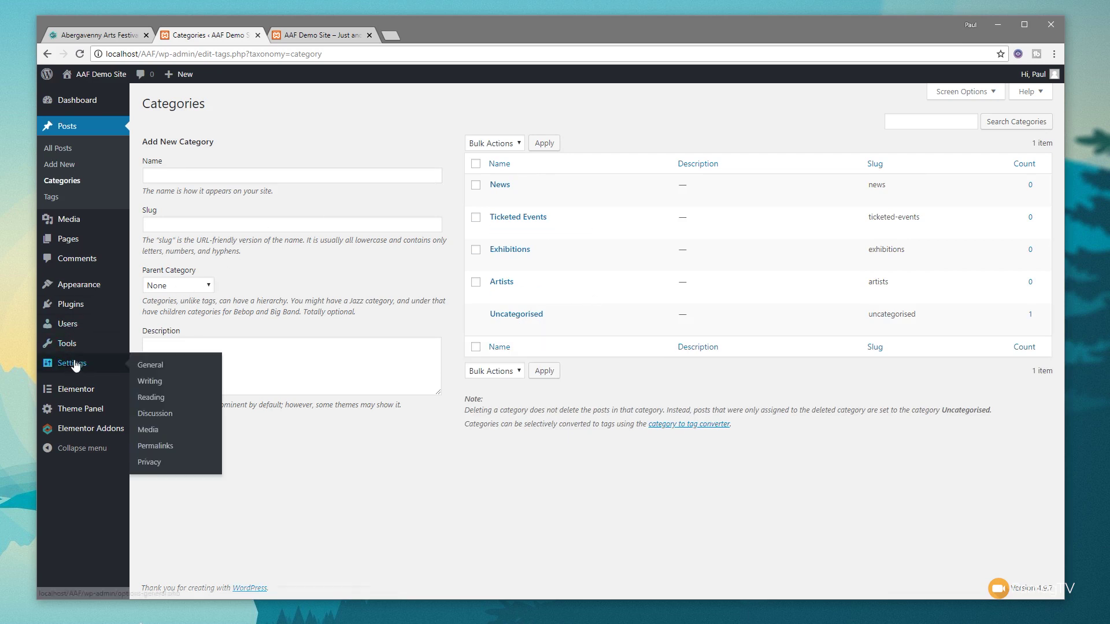
left_click(165, 388)
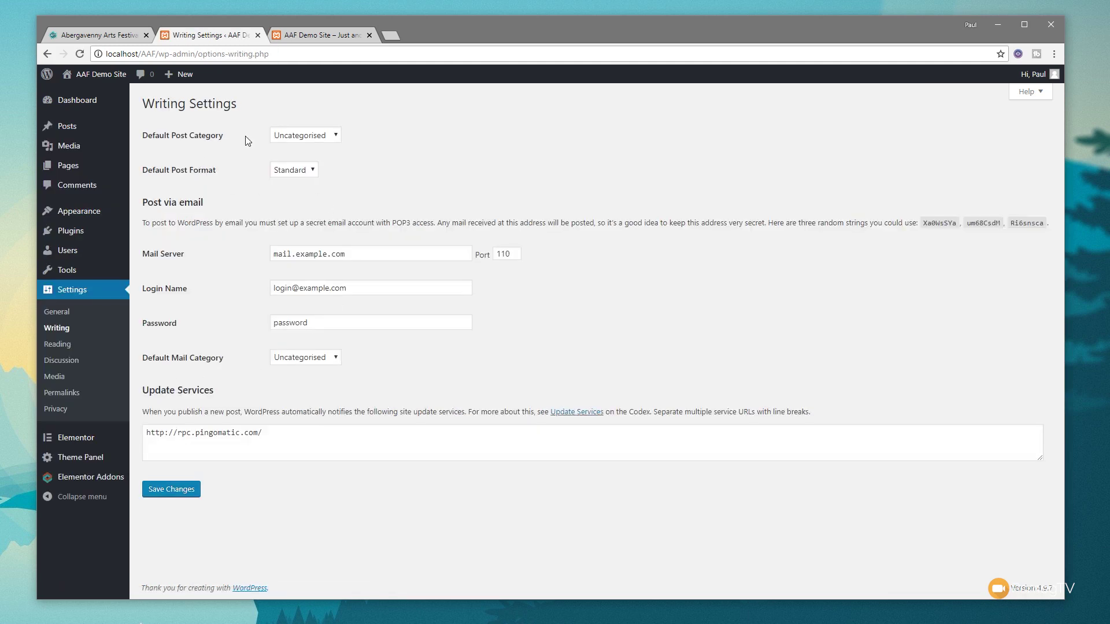
left_click(300, 137)
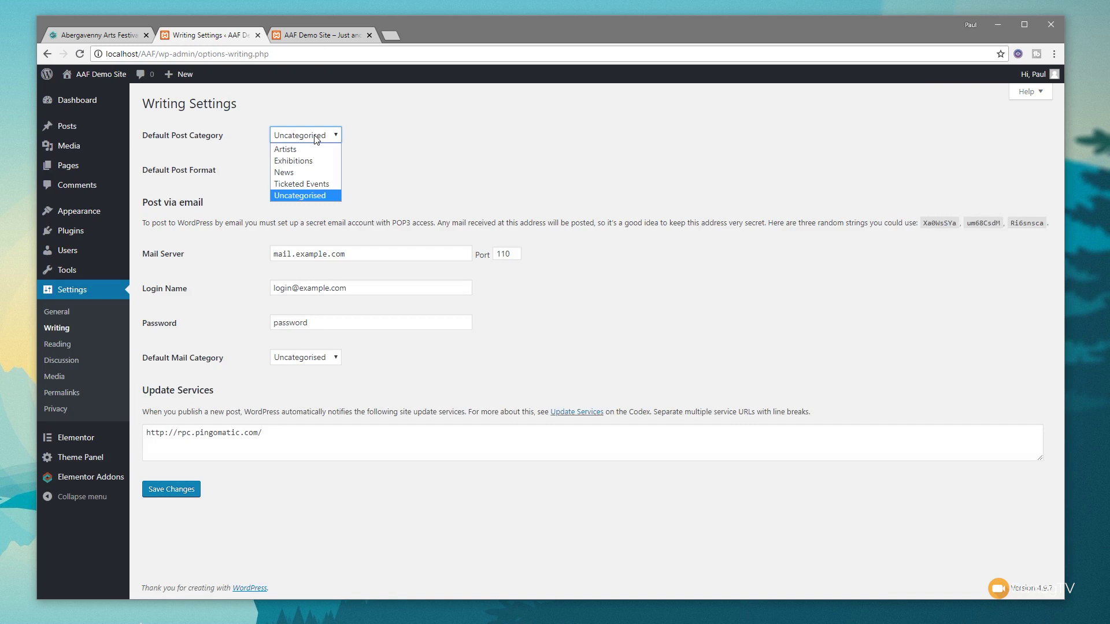
left_click(291, 173)
left_click(160, 487)
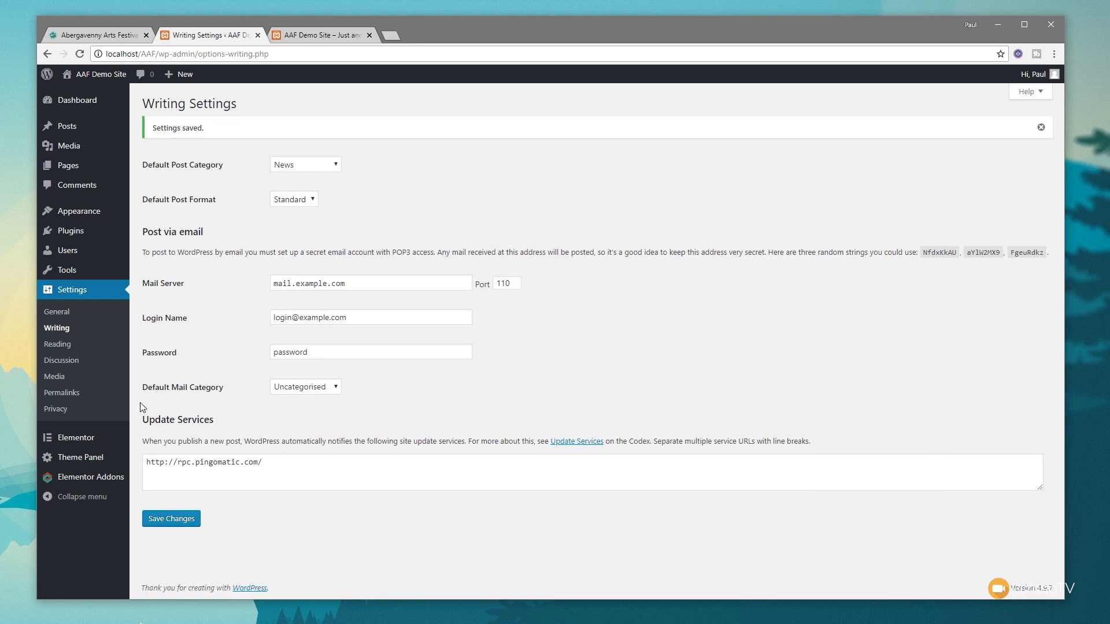
- Set the default mail category to News and save the writing settings
left_click(292, 392)
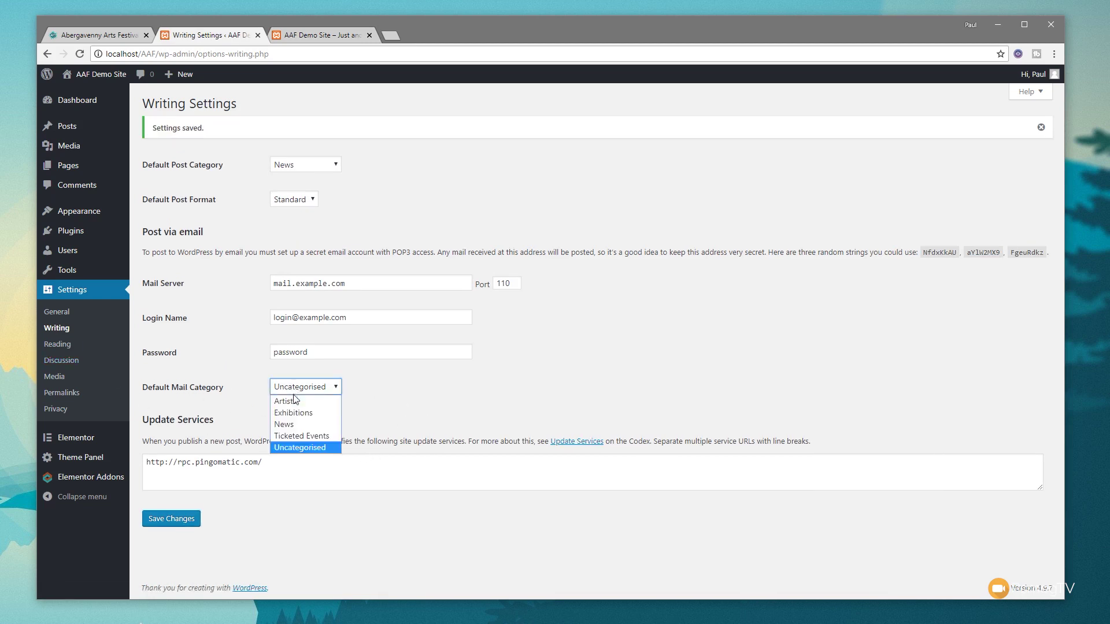
left_click(284, 424)
left_click(172, 519)
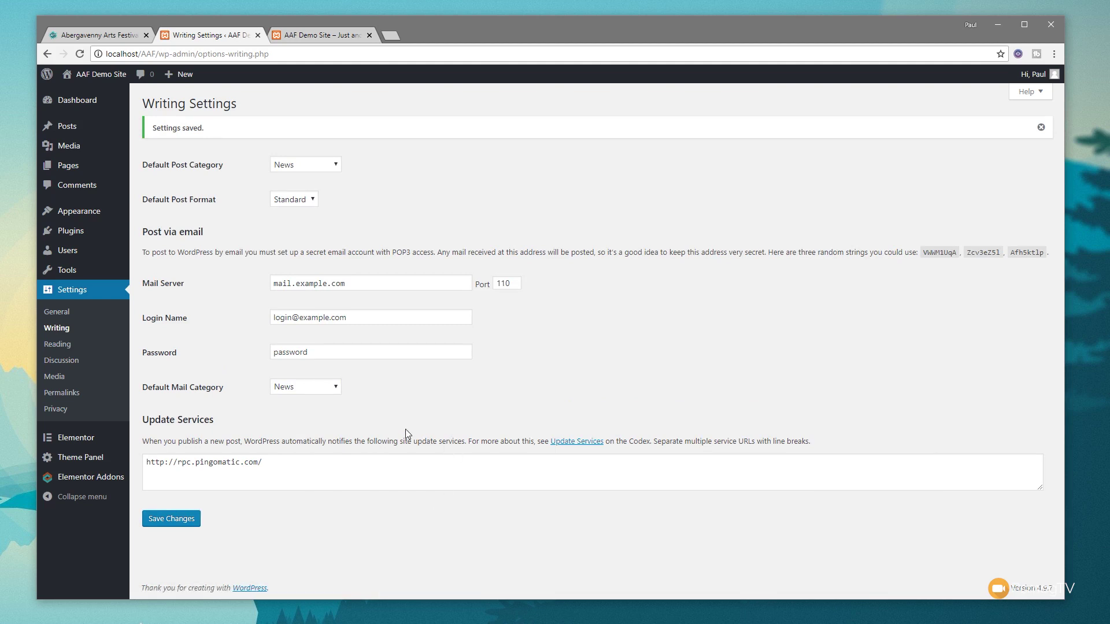
- Move the "Hello world!" post to the bin and empty the bin to delete it permanently
mouse_move(63, 128)
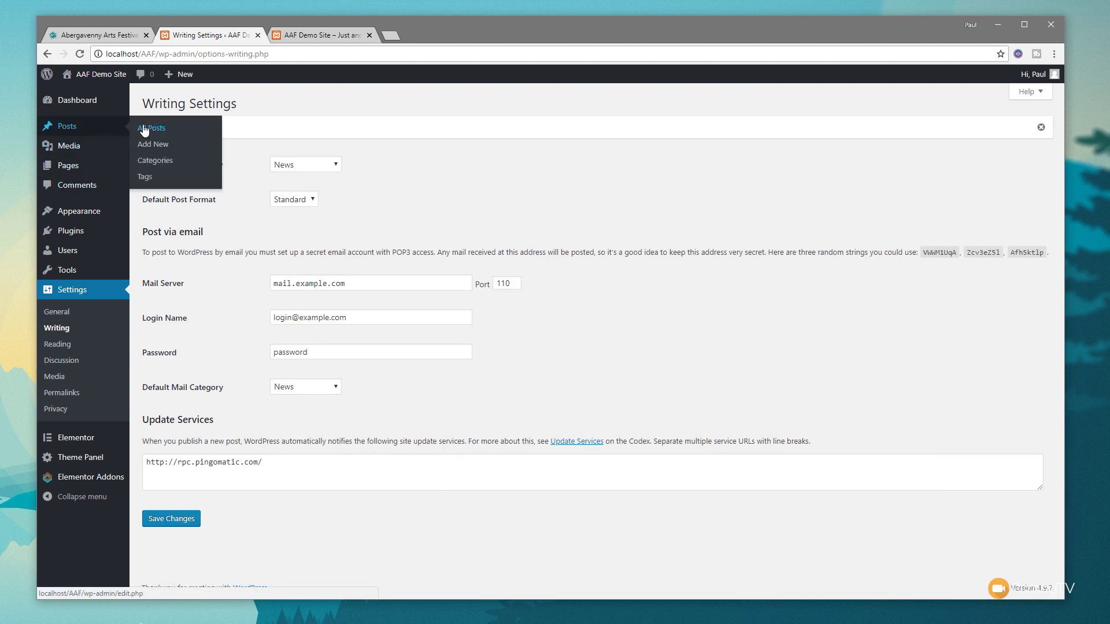
left_click(146, 130)
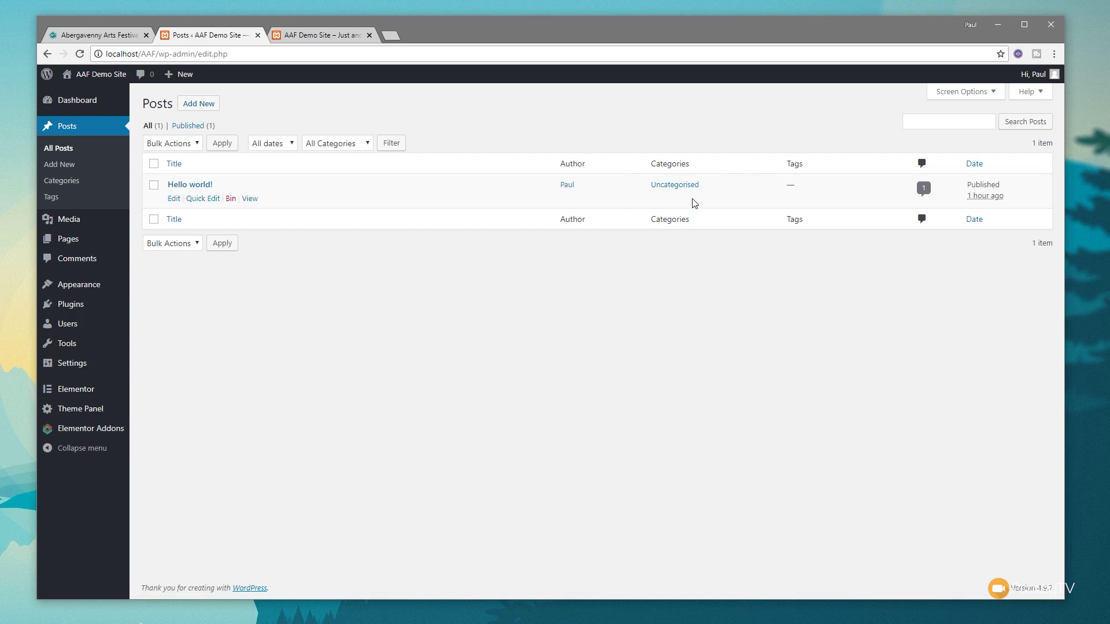
left_click(229, 199)
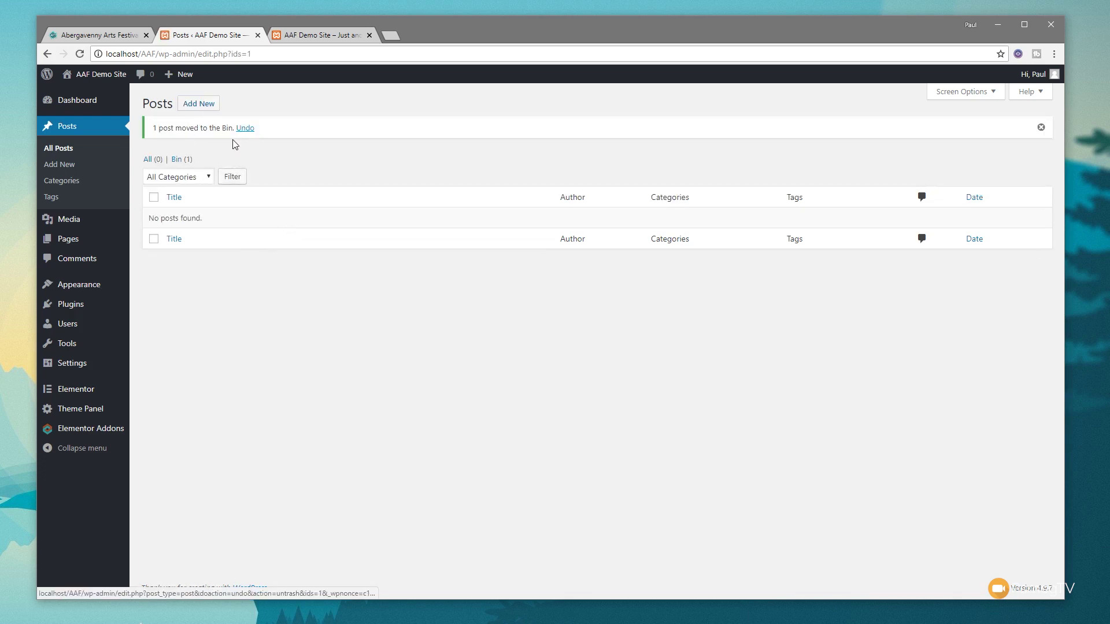
left_click(182, 160)
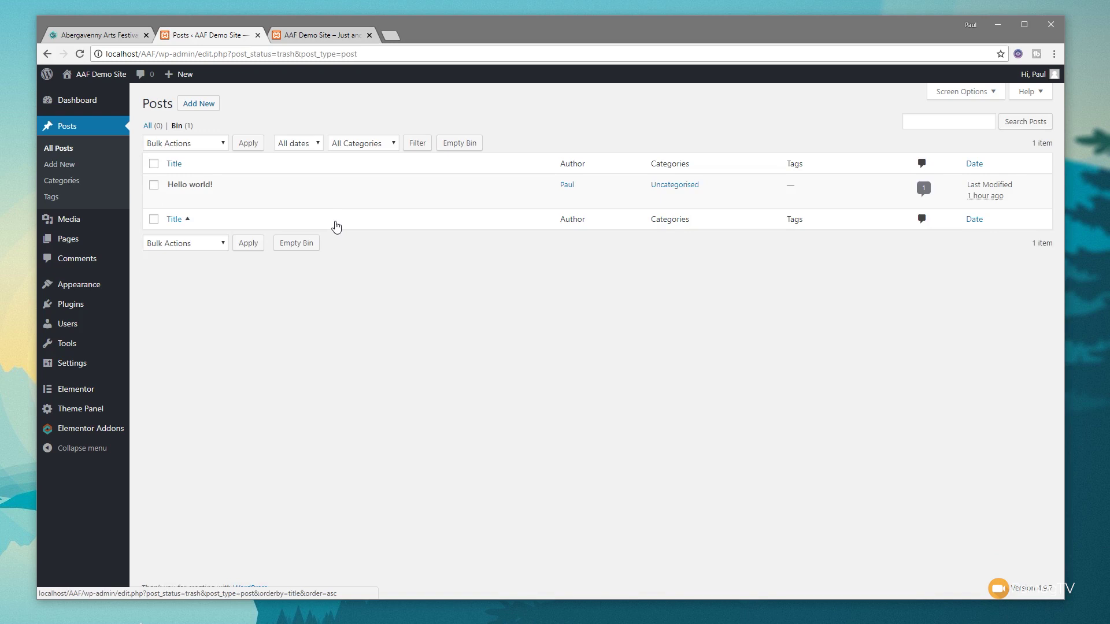
left_click(460, 150)
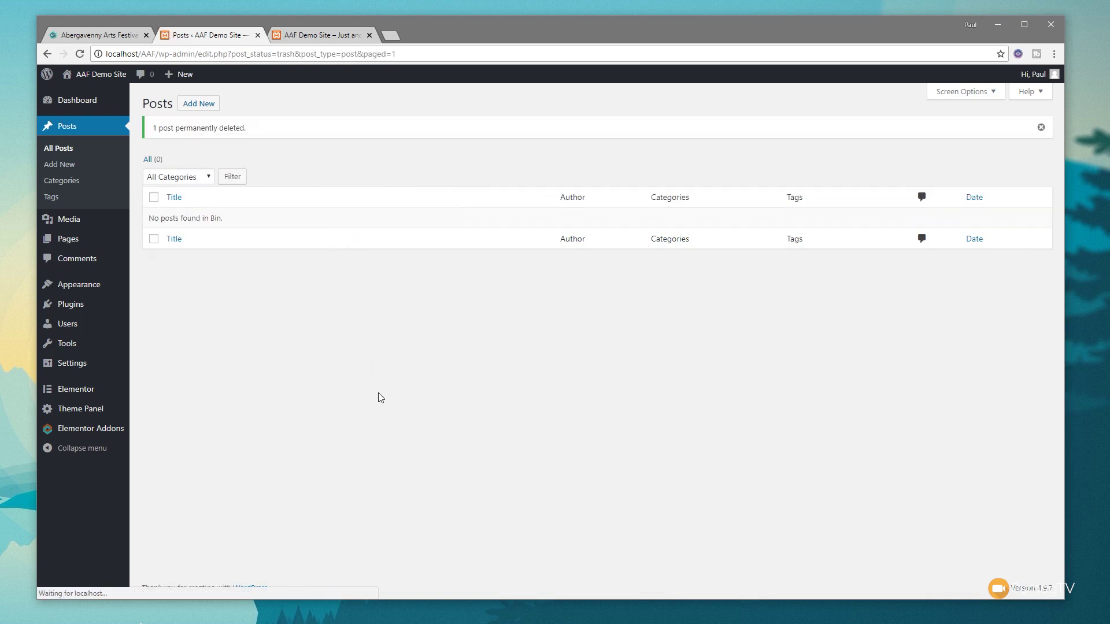
- Delete the Uncategorised category from the post categories and confirm the deletion
left_click(70, 181)
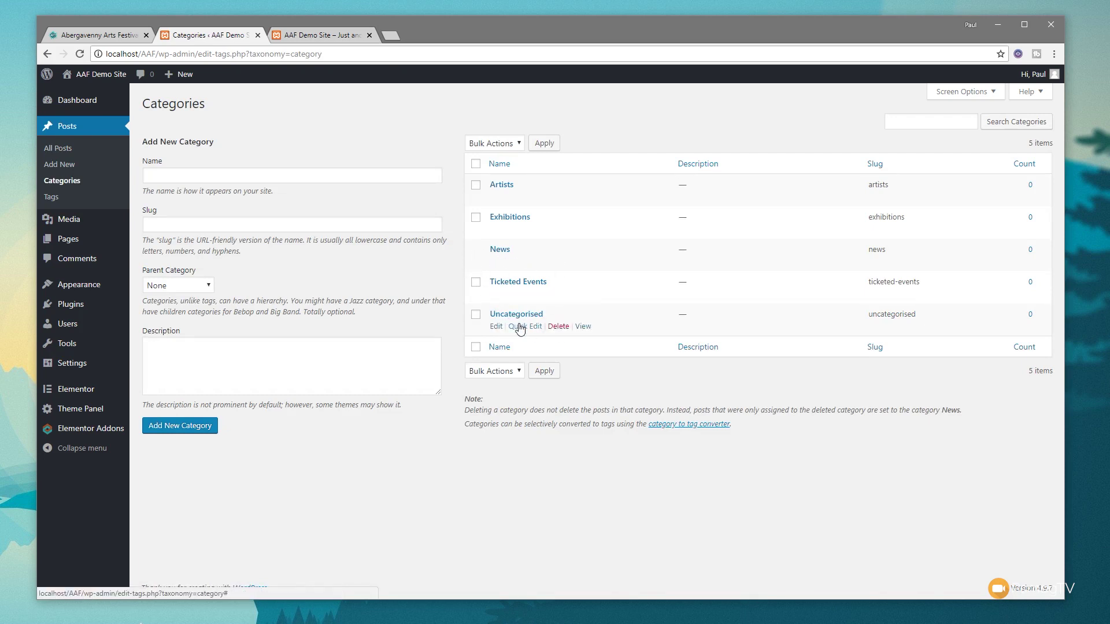
left_click(558, 326)
left_click(601, 138)
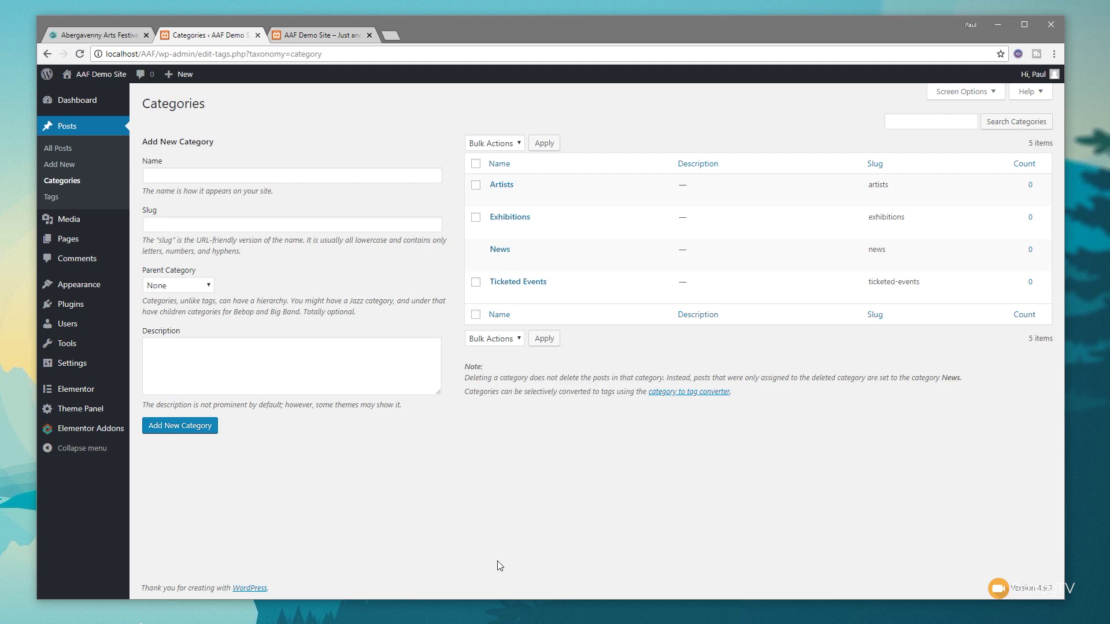
- Create an Elementor template of type Archive named "Exhibition Listing Archive" and dismiss the block library
mouse_move(88, 395)
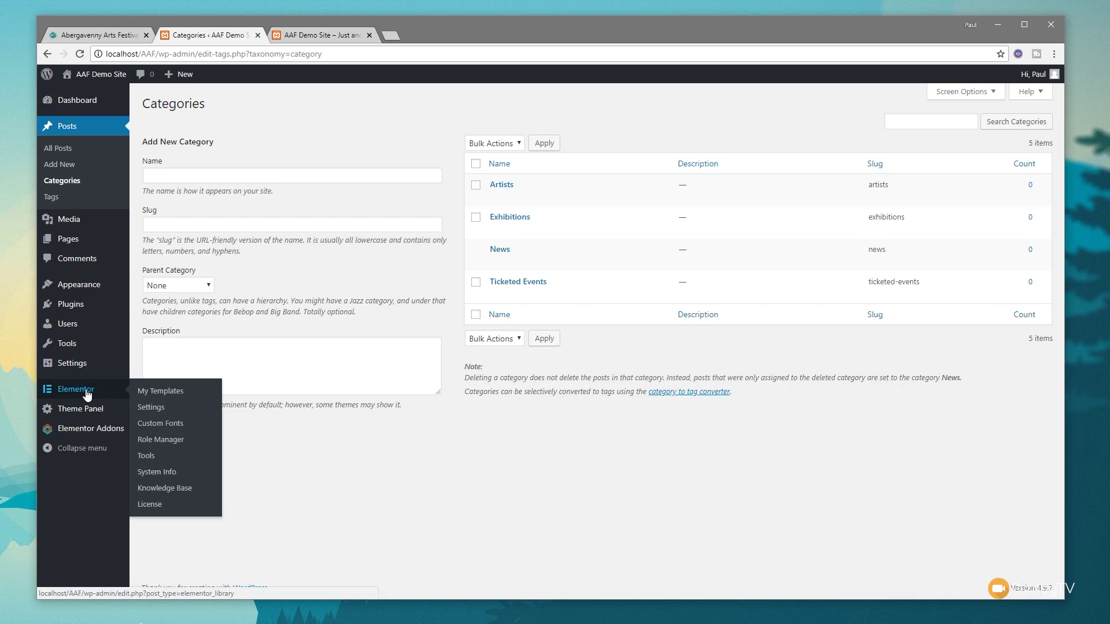
left_click(159, 392)
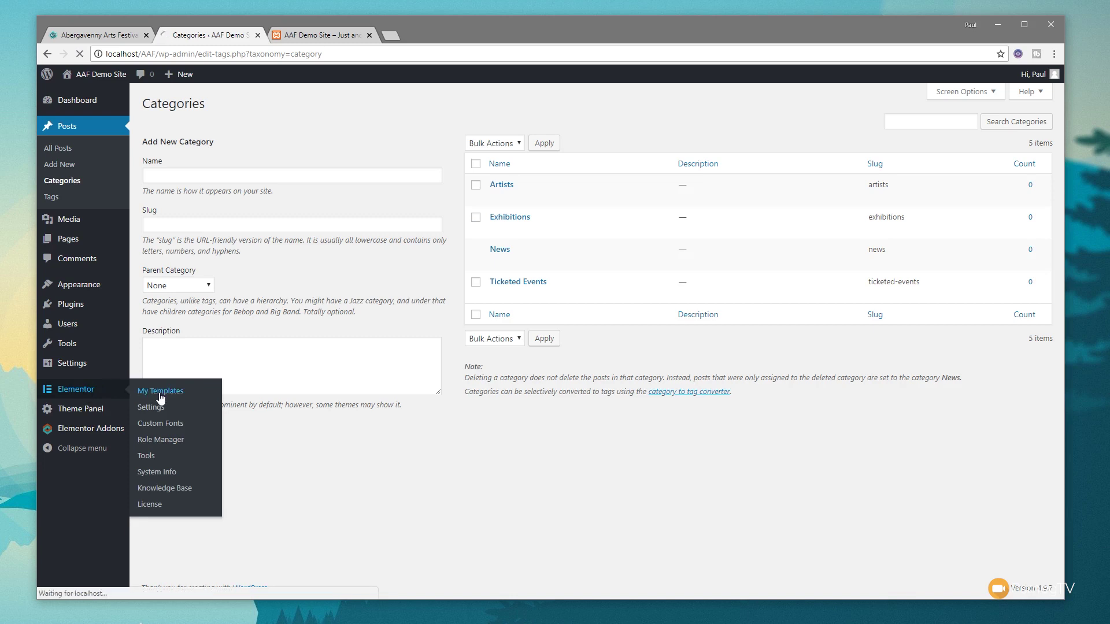
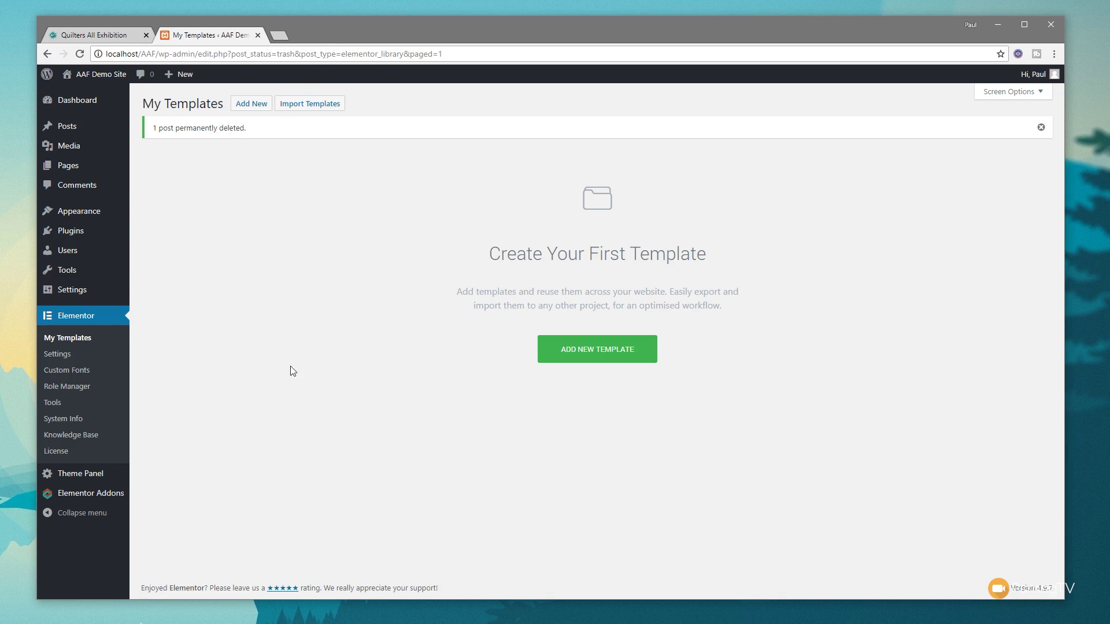
left_click(589, 352)
left_click(573, 319)
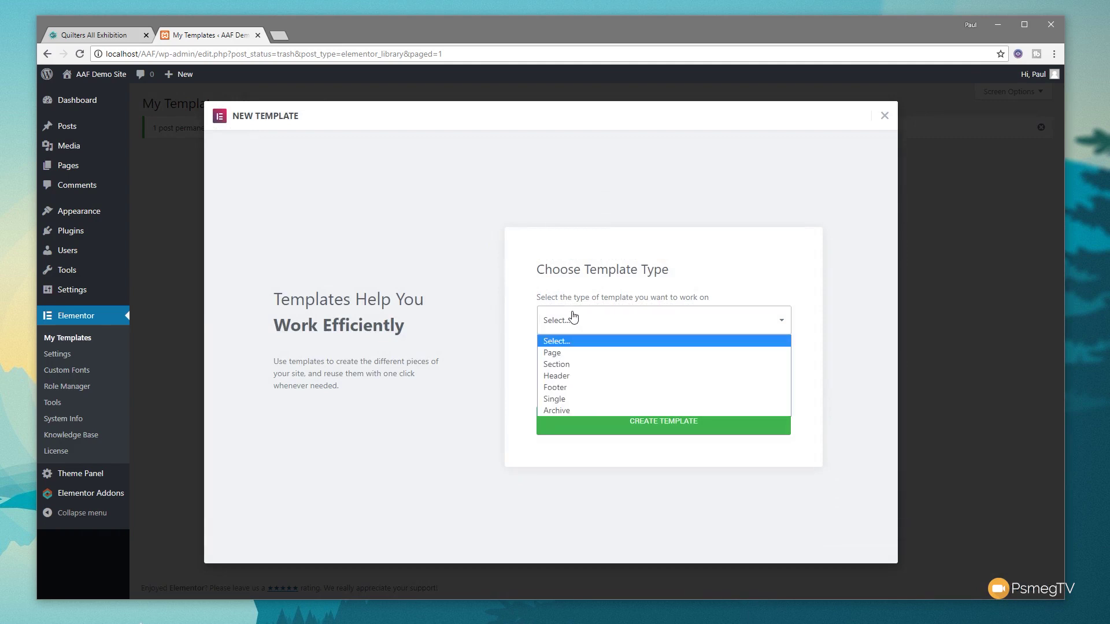
left_click(572, 410)
left_click(578, 379)
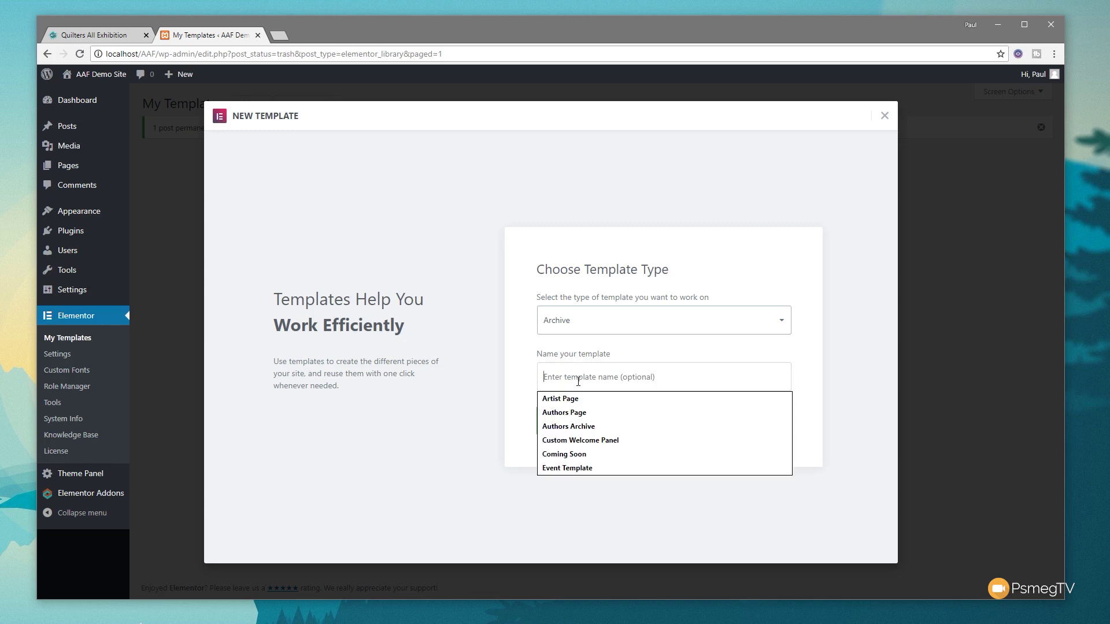
type("E")
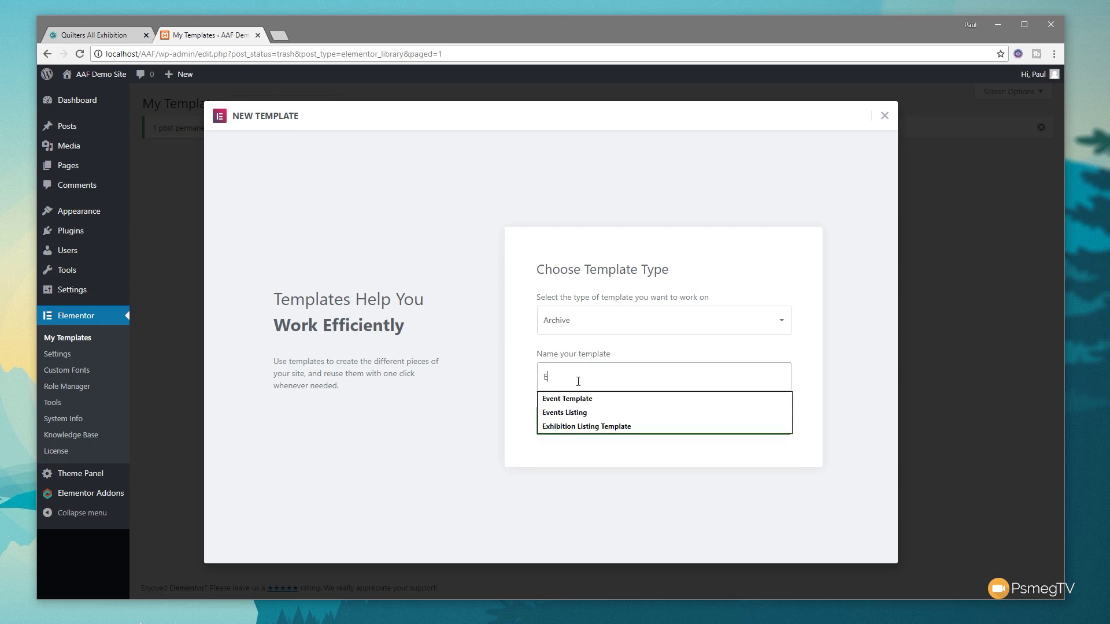
type("xhibition List")
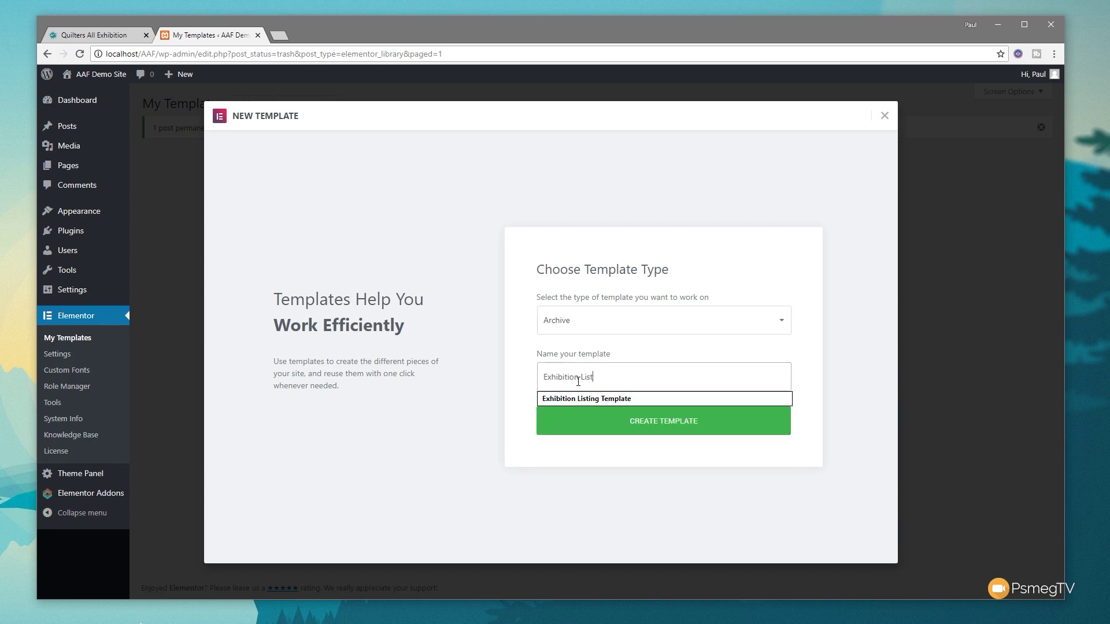
type("ing Archive")
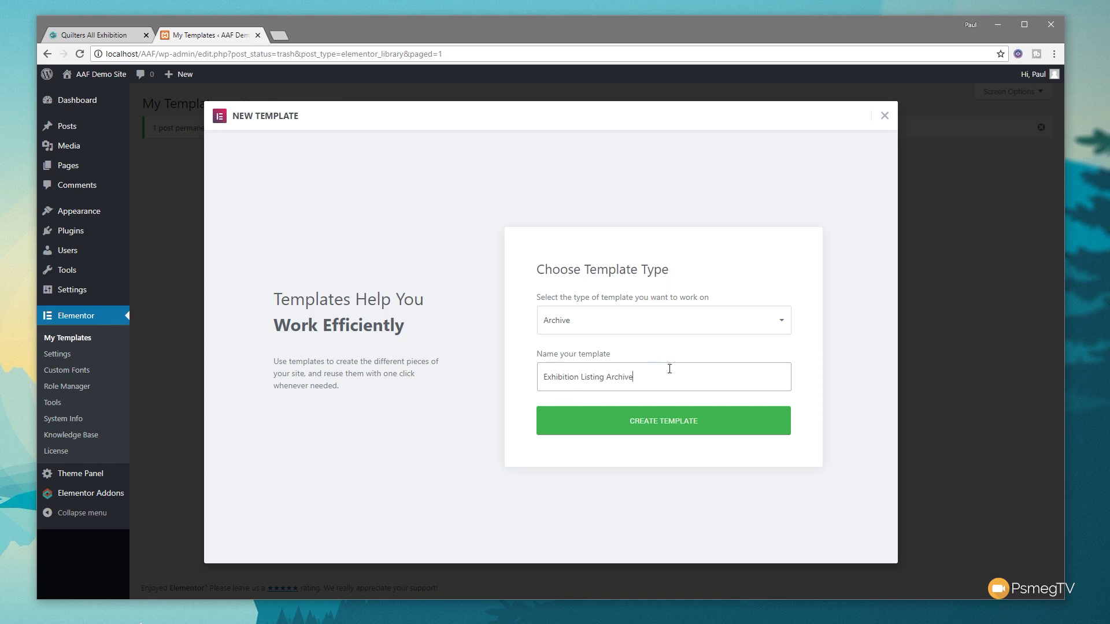
left_click(653, 427)
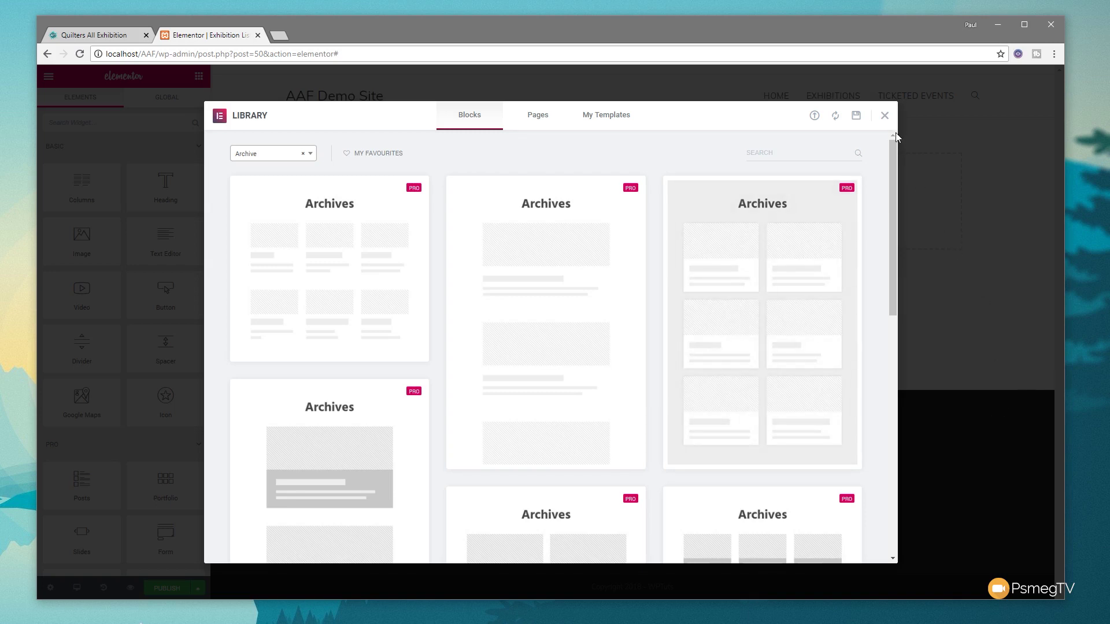
left_click(885, 116)
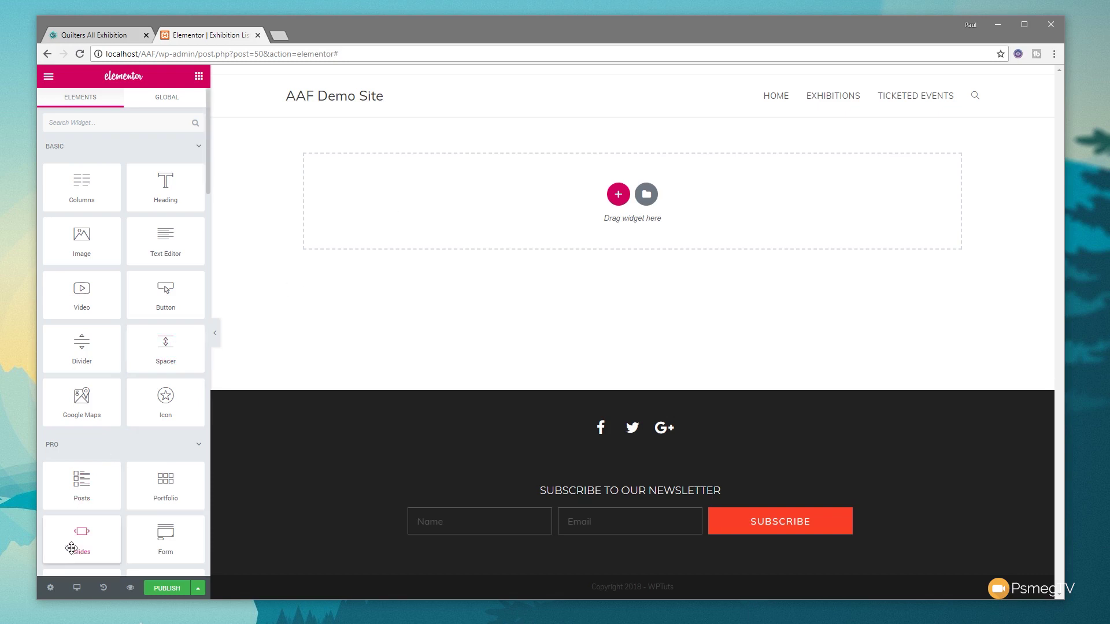
- Set the archive template's dynamic content preview to Categories Archive for the Exhibitions category and apply it
left_click(50, 587)
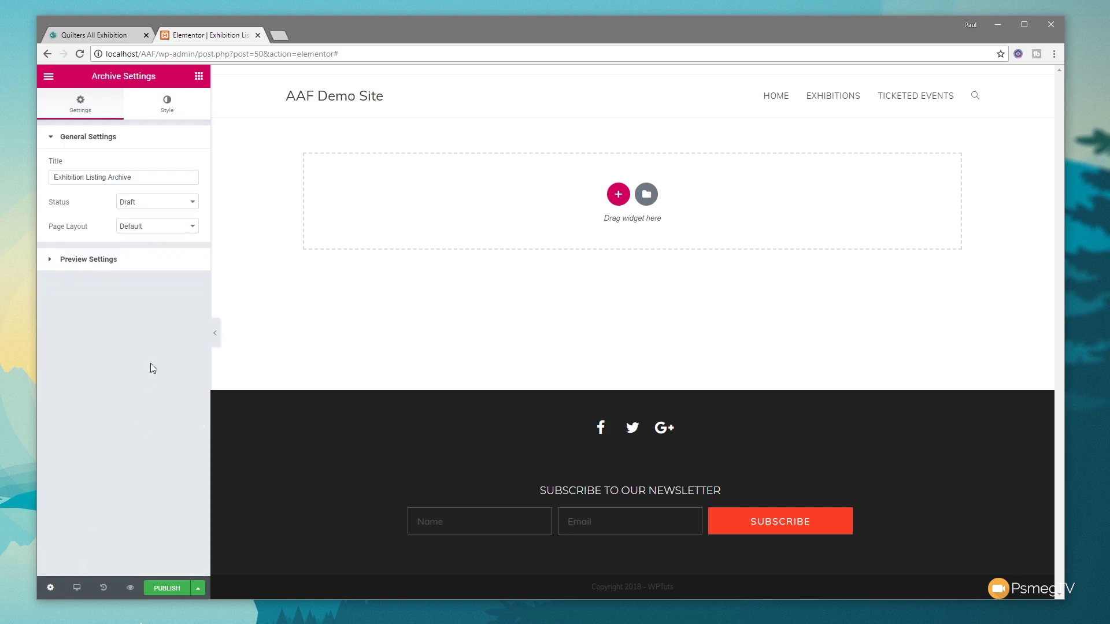
left_click(92, 260)
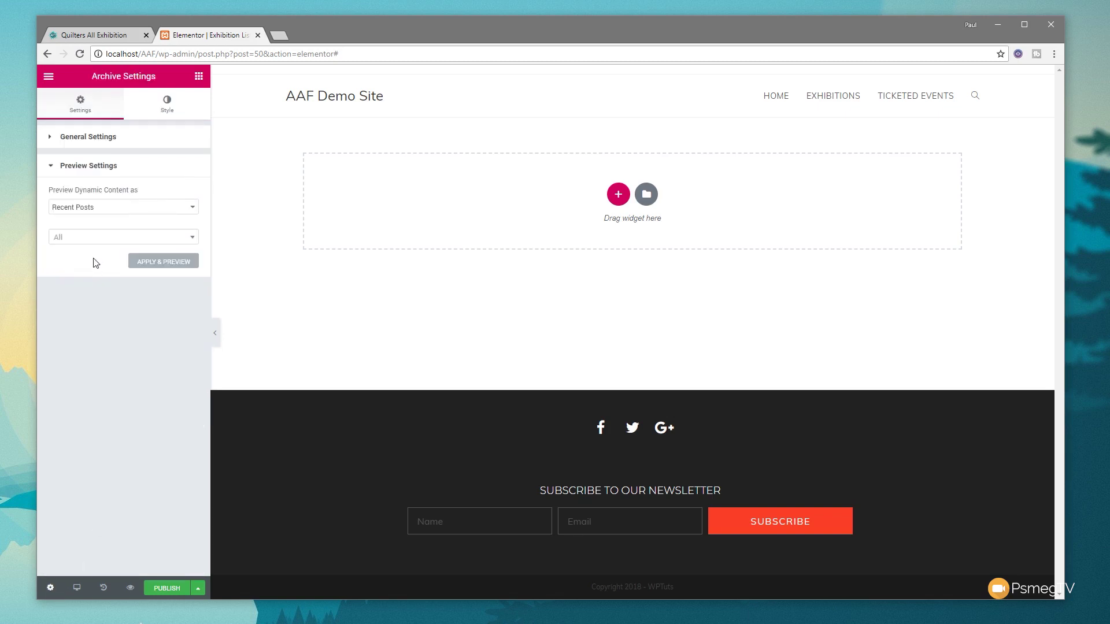
left_click(98, 212)
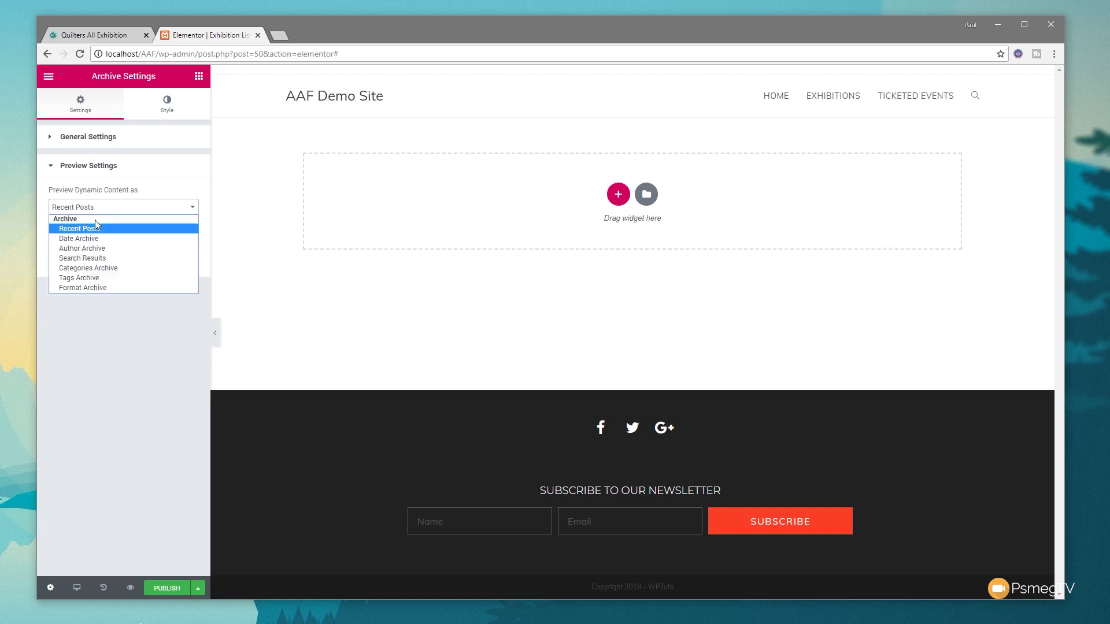
left_click(91, 269)
left_click(86, 242)
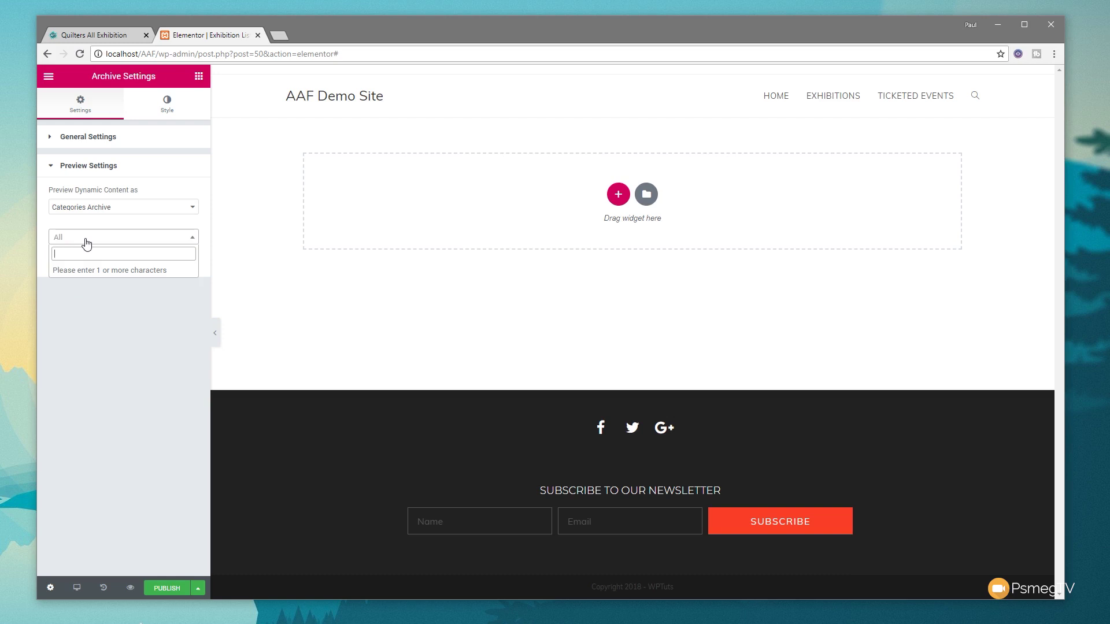
type("Exhi")
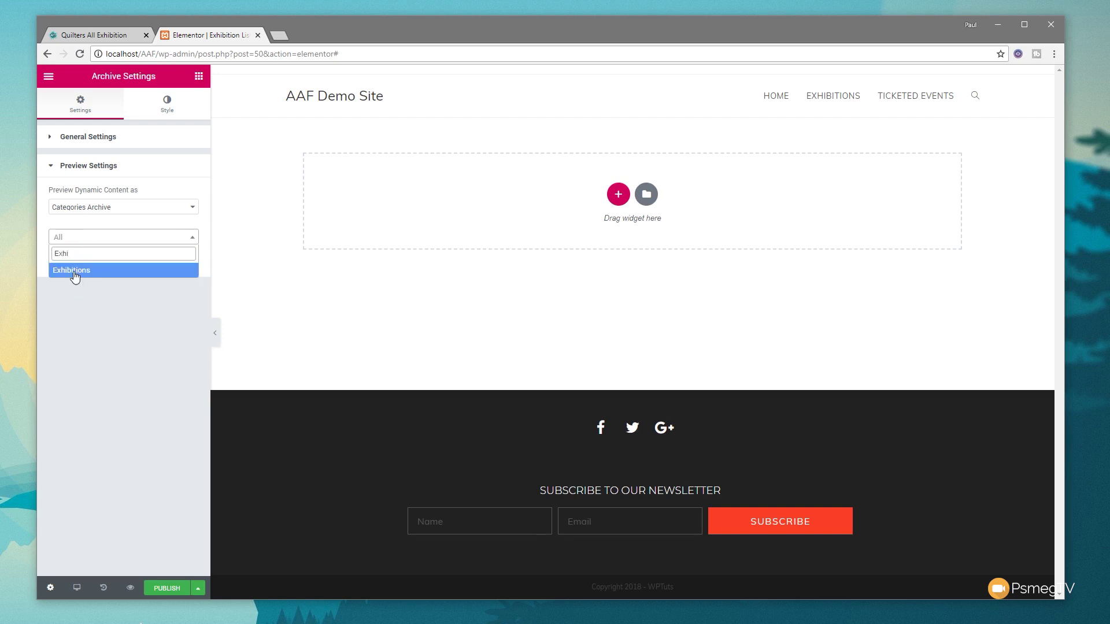
left_click(75, 272)
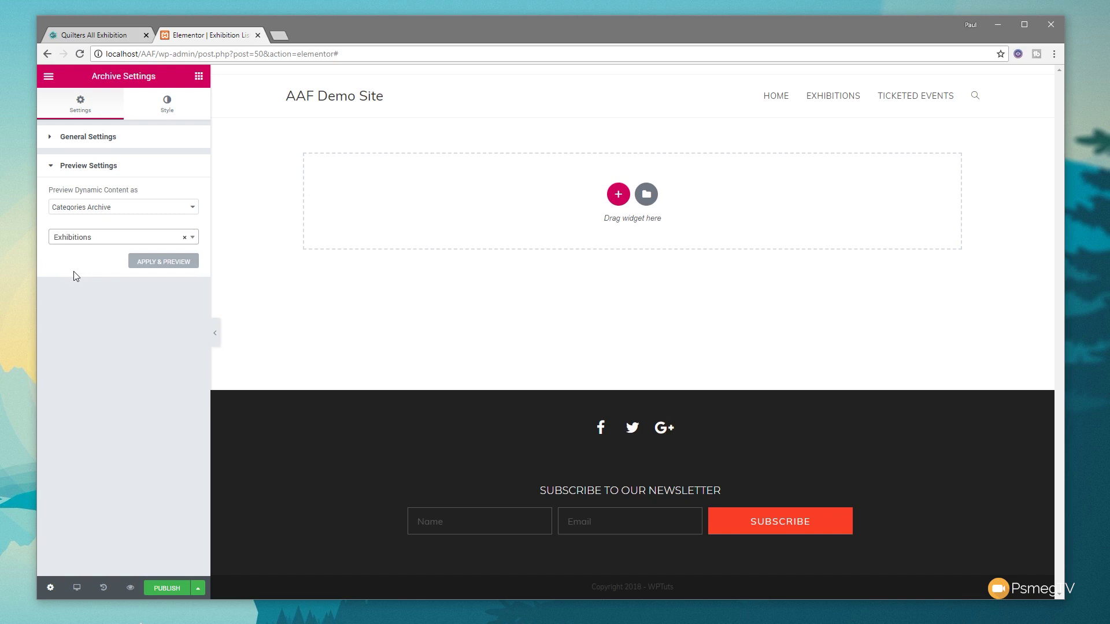
left_click(155, 264)
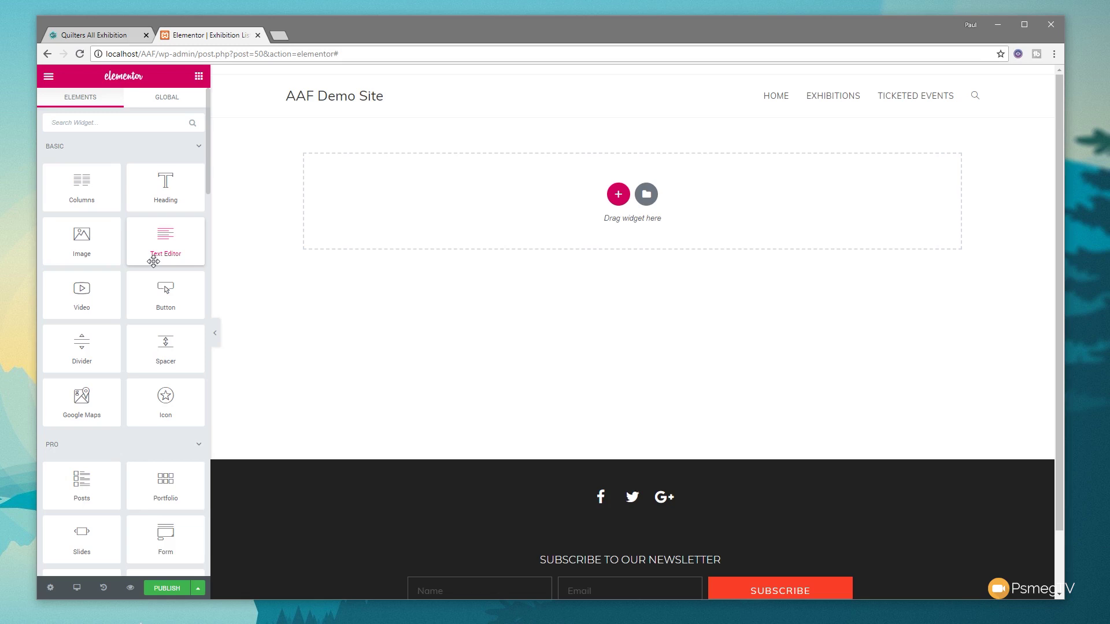
- Add a Posts widget to the empty section and set only its top padding to 50 px, with the padding values unlinked
left_click(95, 120)
left_click_drag(69, 484, 401, 191)
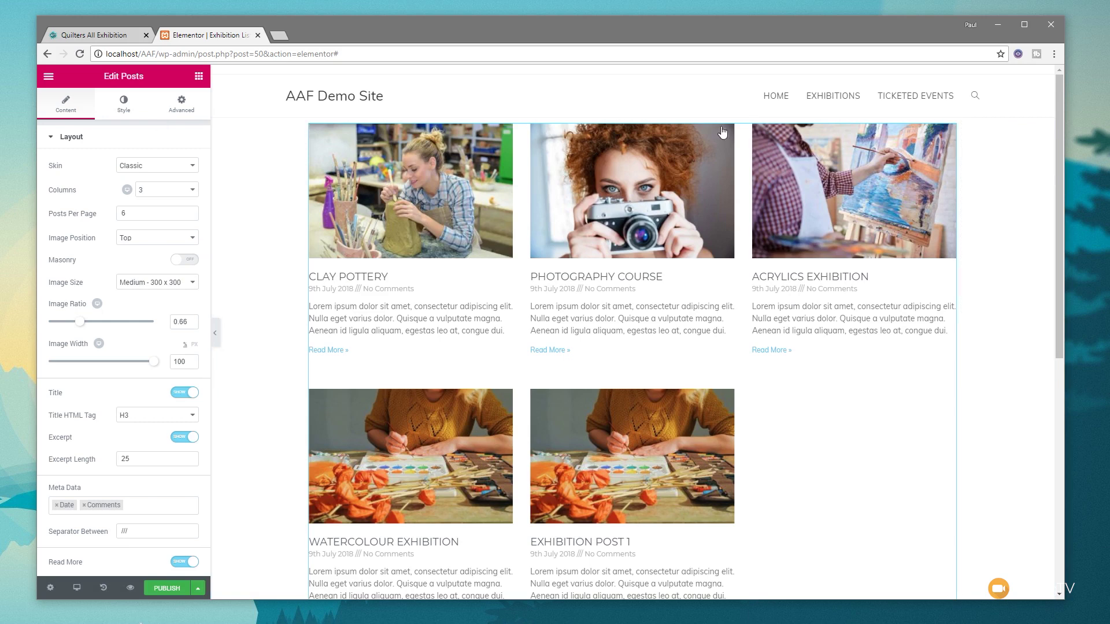
left_click(192, 103)
left_click(186, 232)
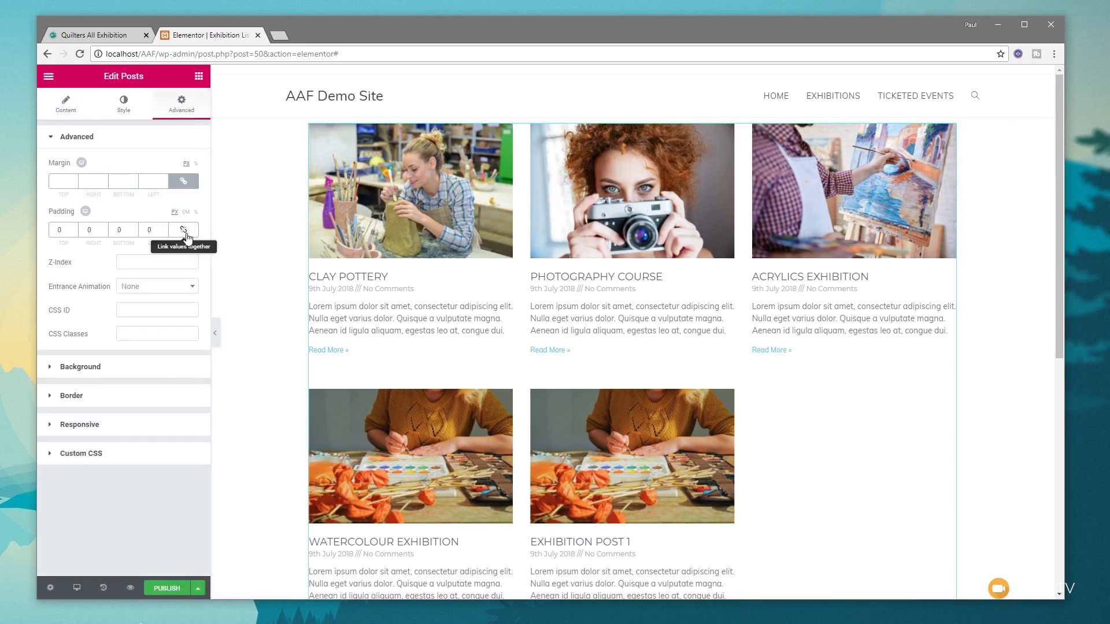
left_click(58, 230)
type("5")
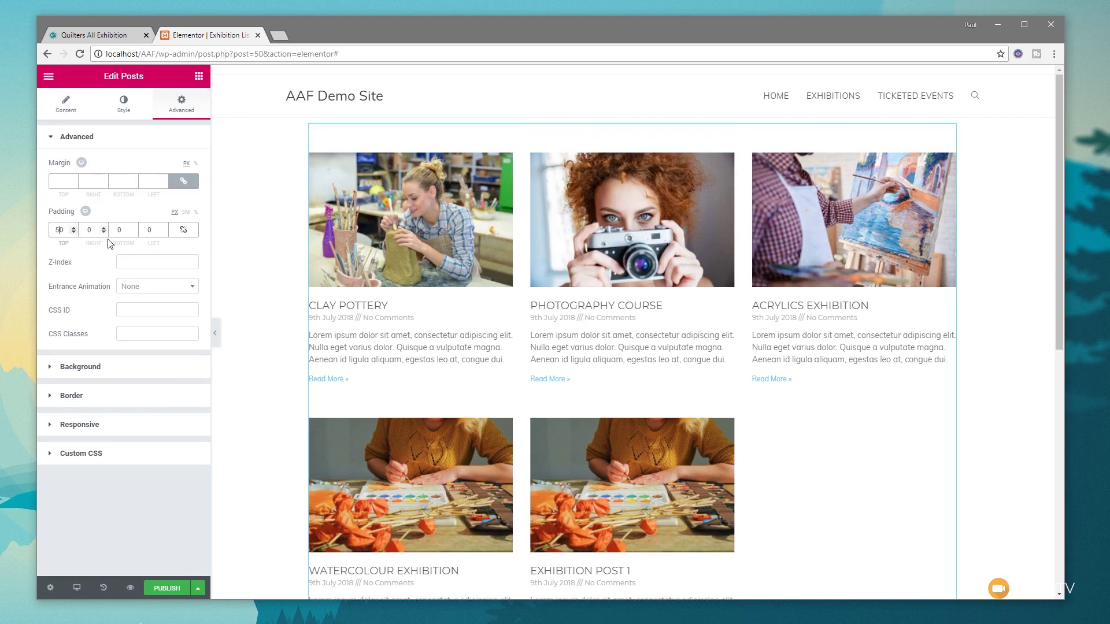
left_click(146, 230)
type("5")
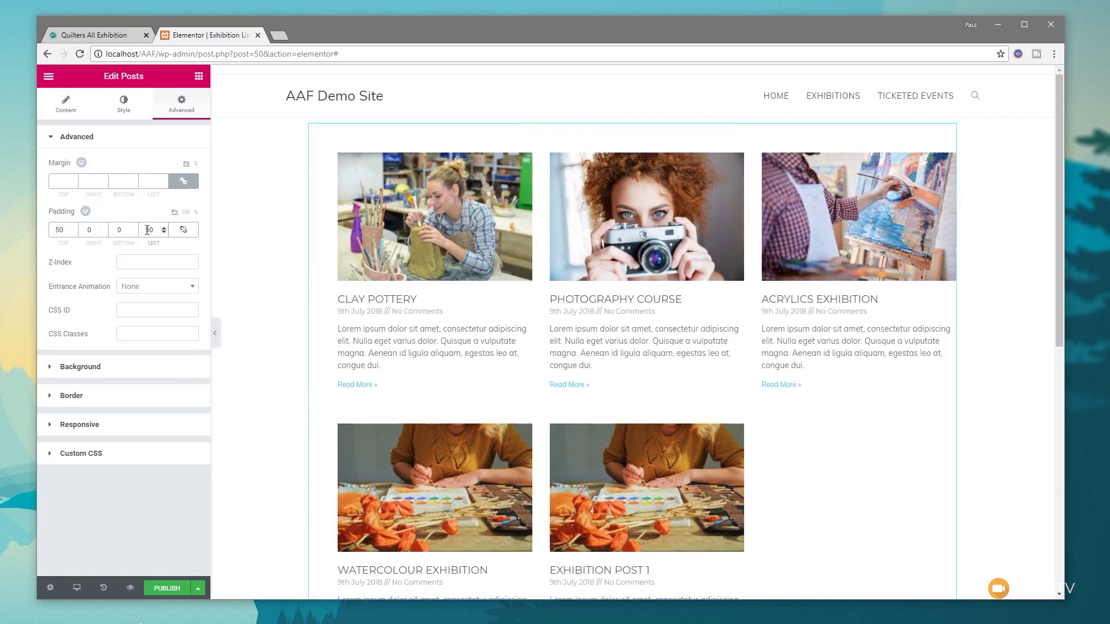
key("BackSpace")
- Set the Posts widget's bottom padding to 50 px
left_click(115, 229)
type("5")
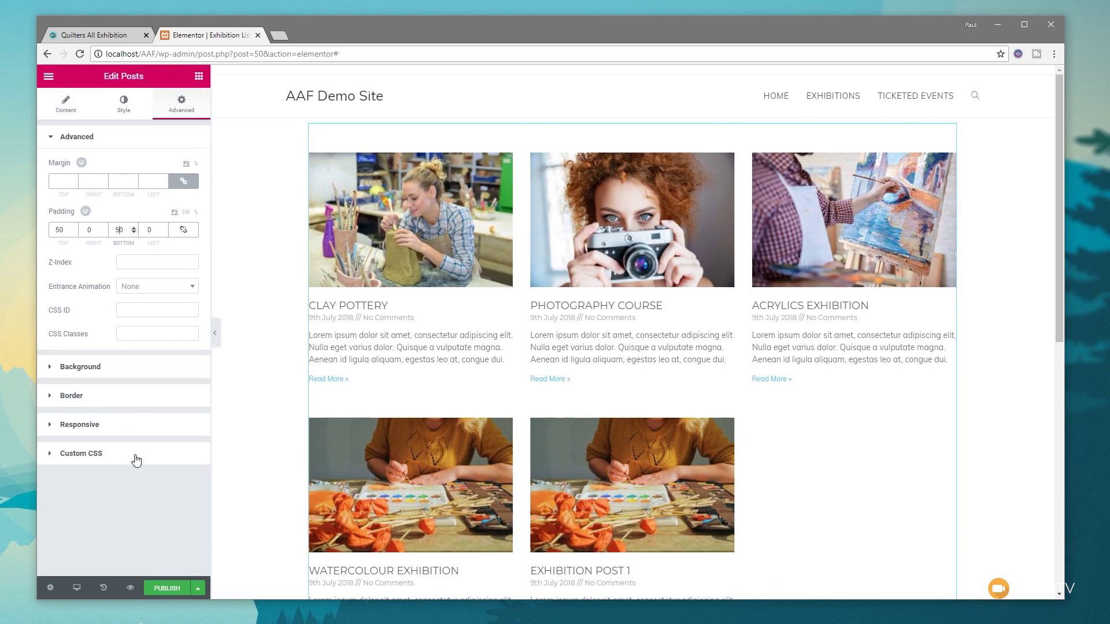
- Switch the Posts widget's skin to Cards and set it to 24 posts per page
left_click(74, 104)
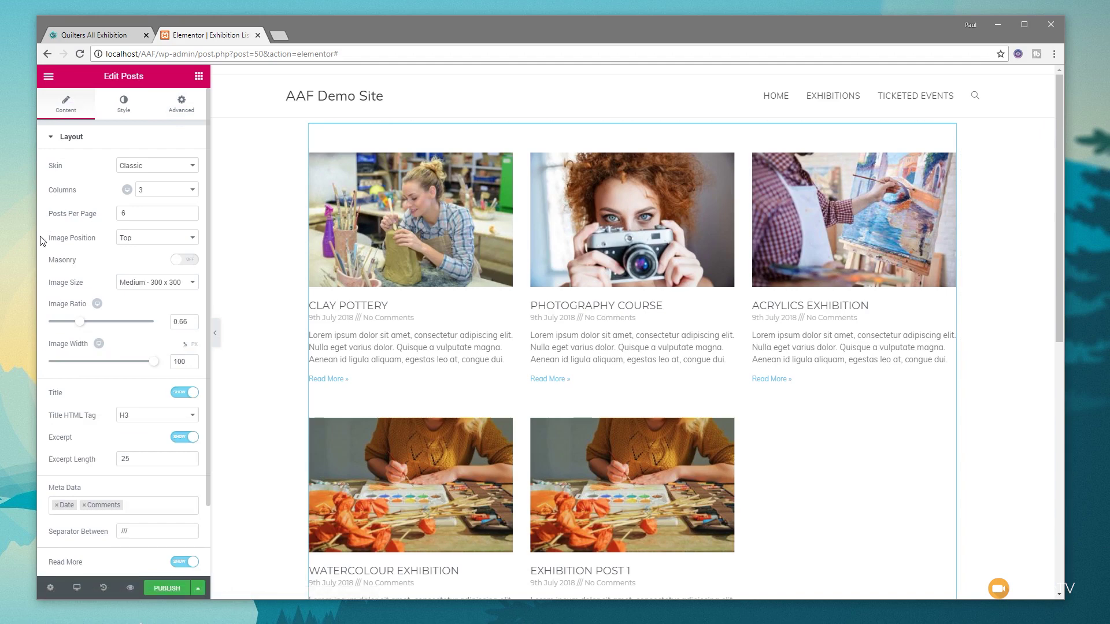
left_click(137, 169)
left_click(136, 191)
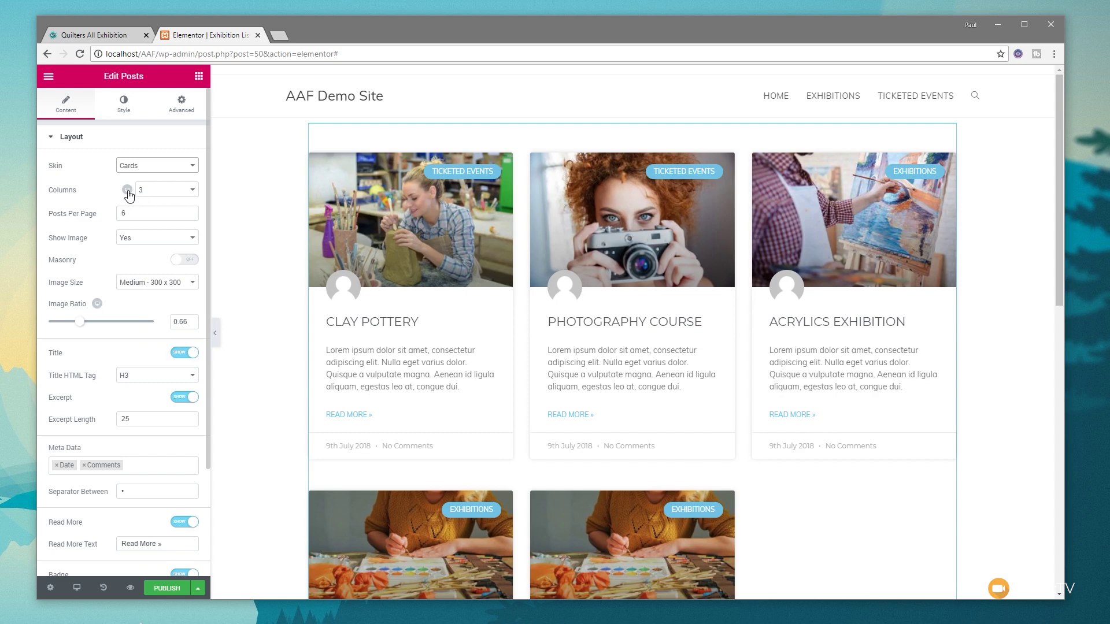
double_click(124, 213)
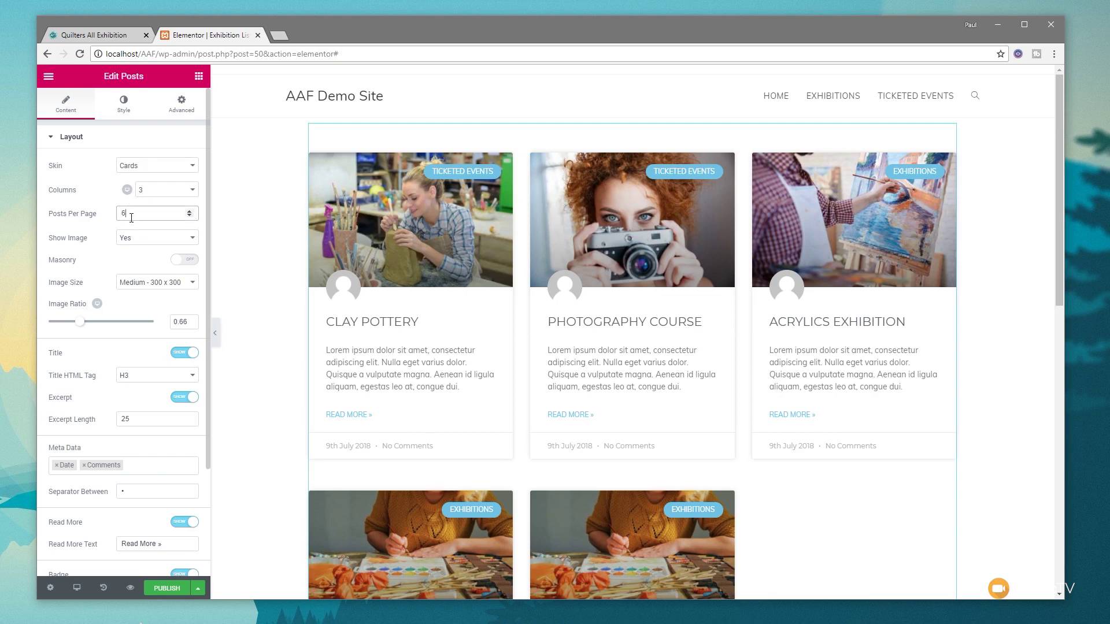
type("24")
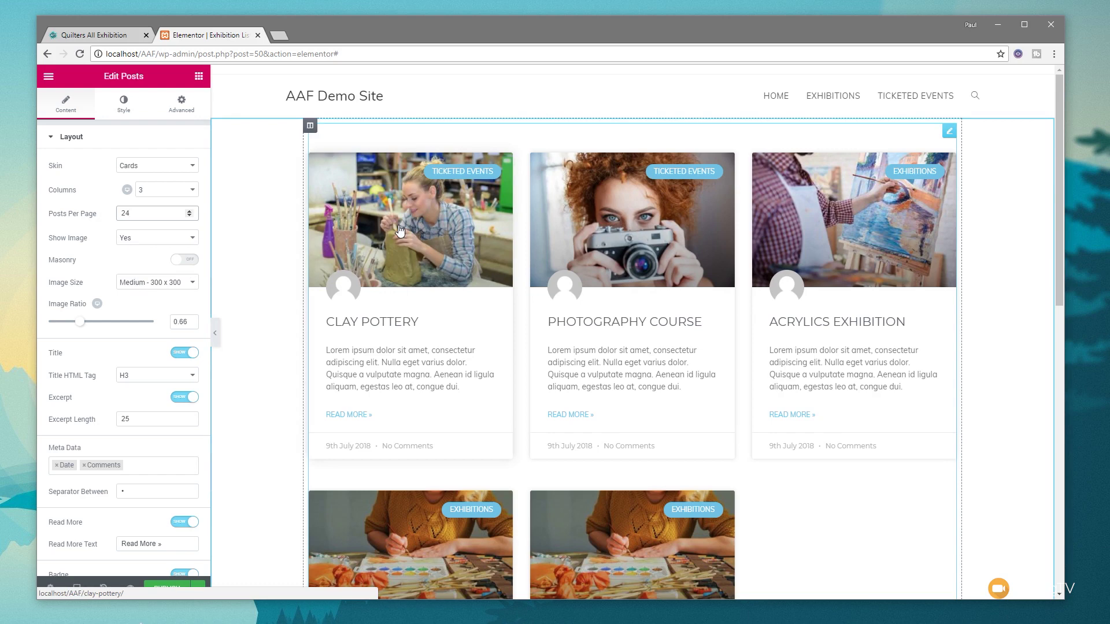
- Set the post images to the Medium Large size with an image ratio of 1
left_click(192, 283)
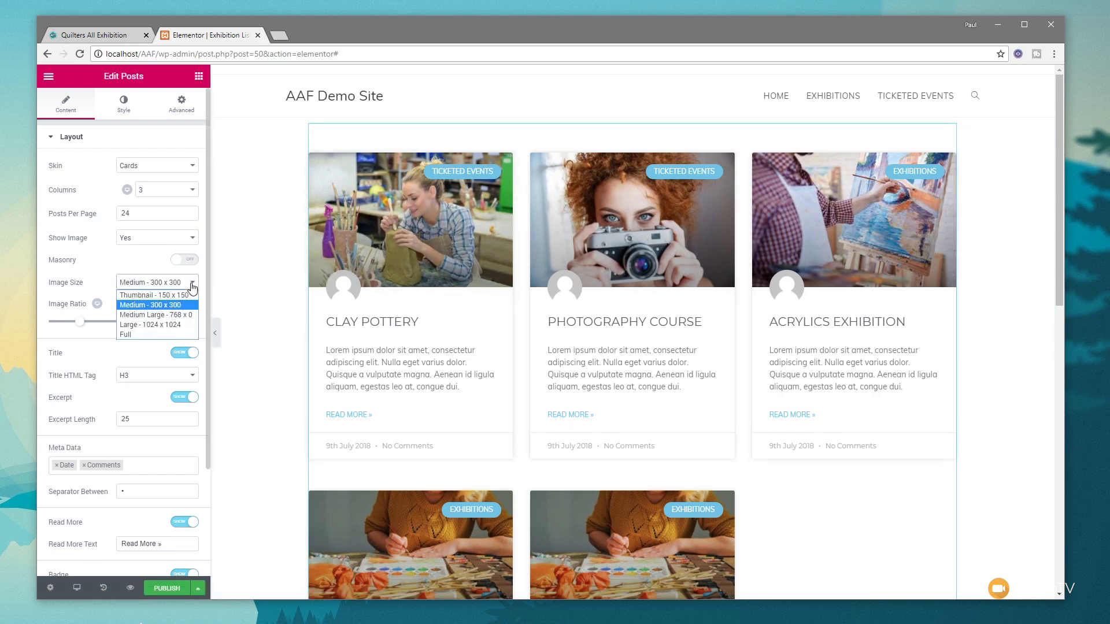
left_click(153, 315)
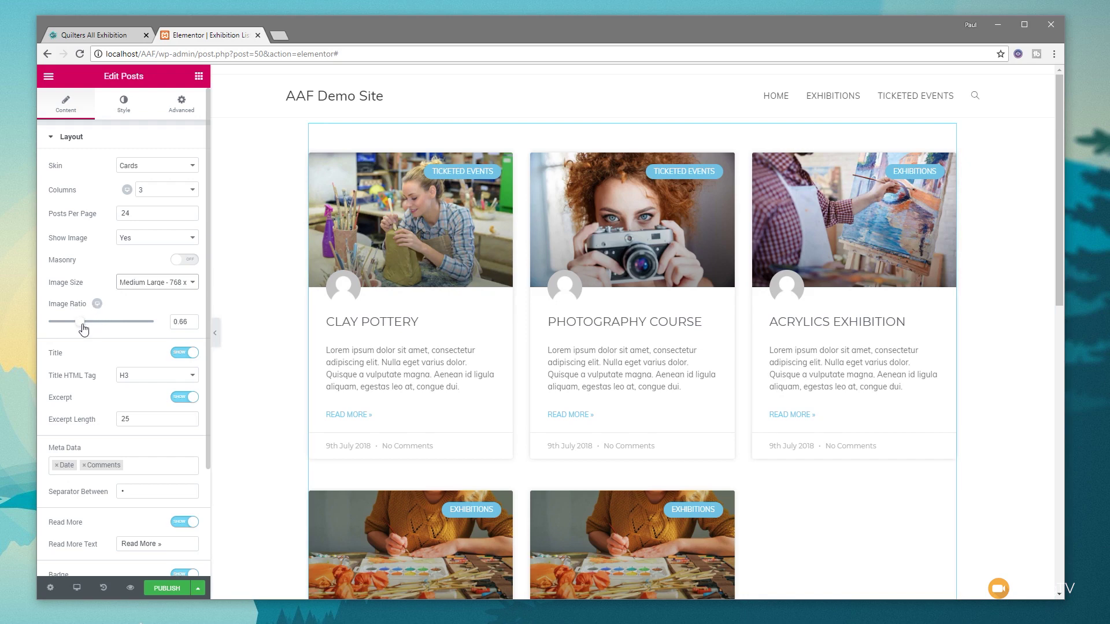
left_click_drag(80, 322, 102, 325)
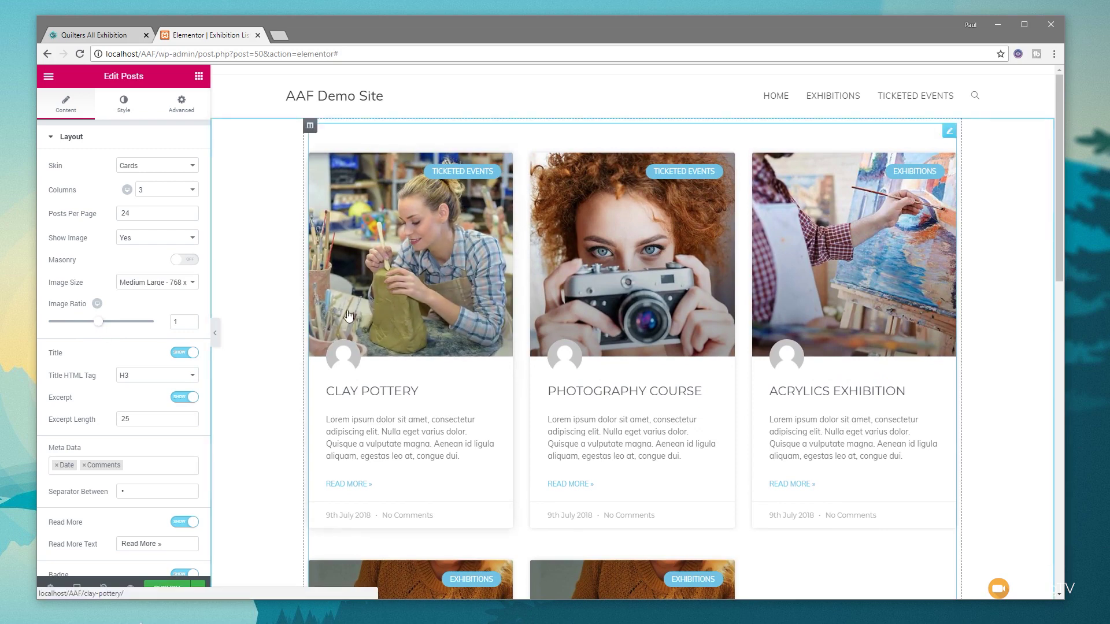
- Remove Date and Comments from the cards' meta data and turn off the badge and avatar
scroll(116, 388, "down", 2)
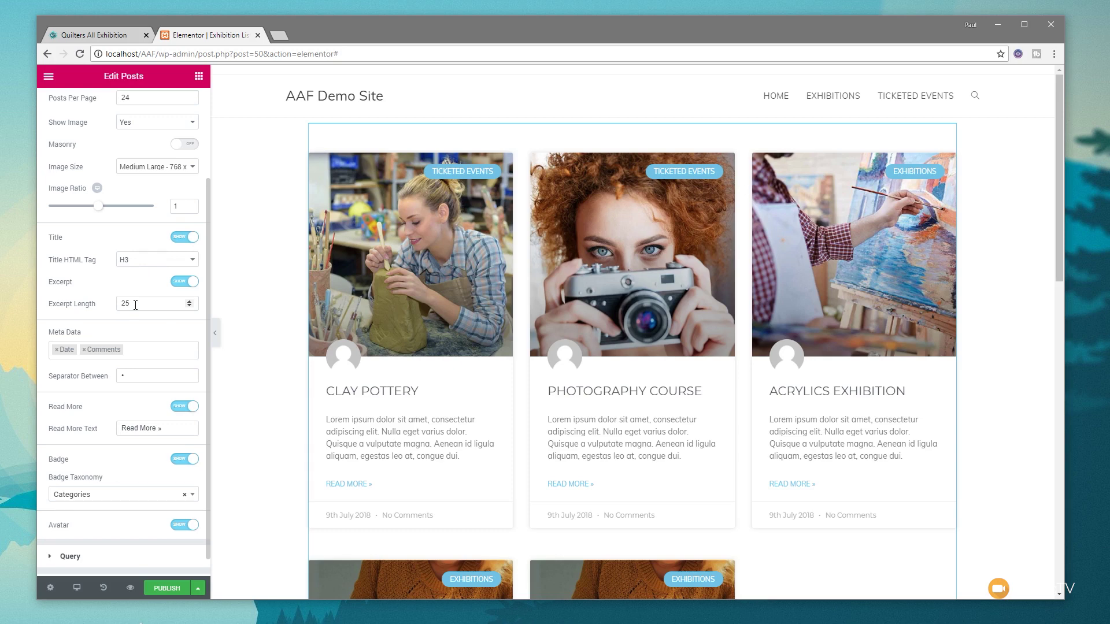
scroll(145, 339, "down", 1)
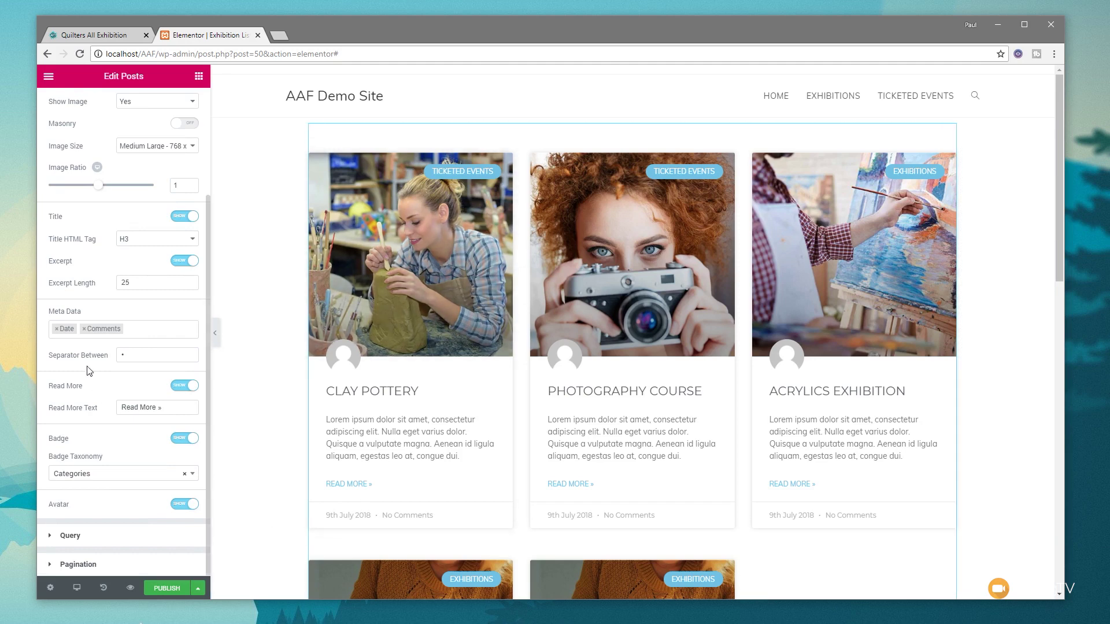
left_click(83, 329)
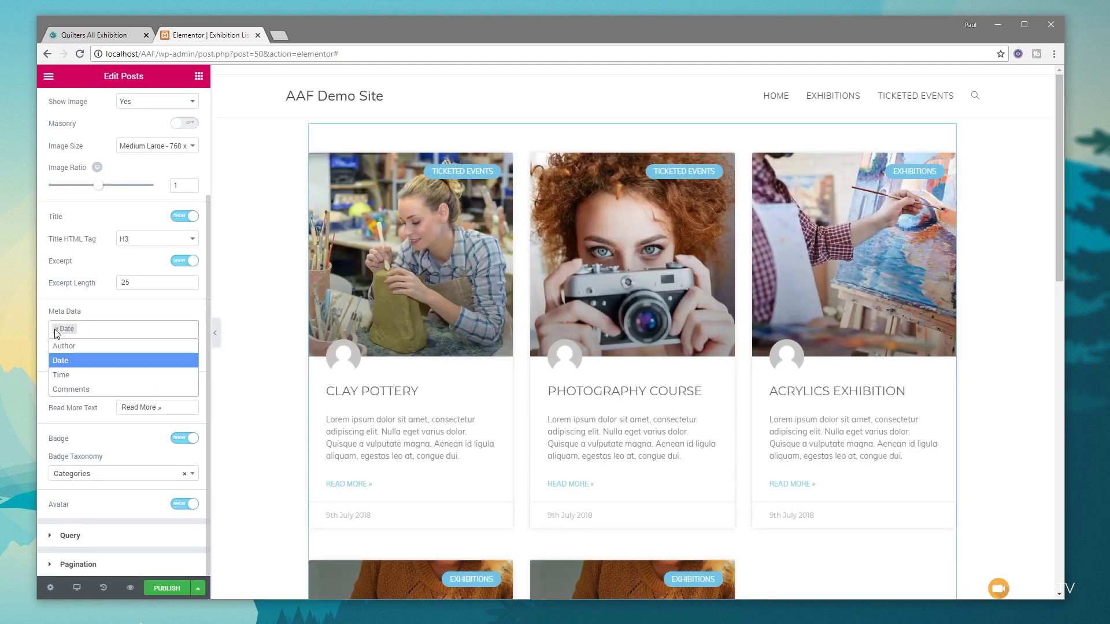
left_click(56, 329)
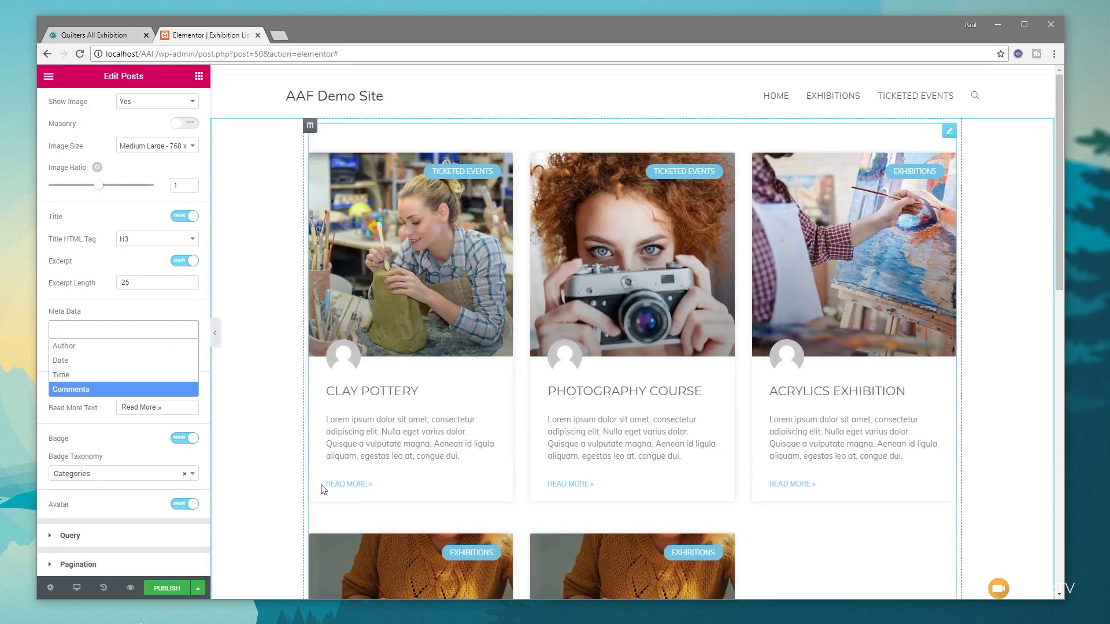
left_click(165, 318)
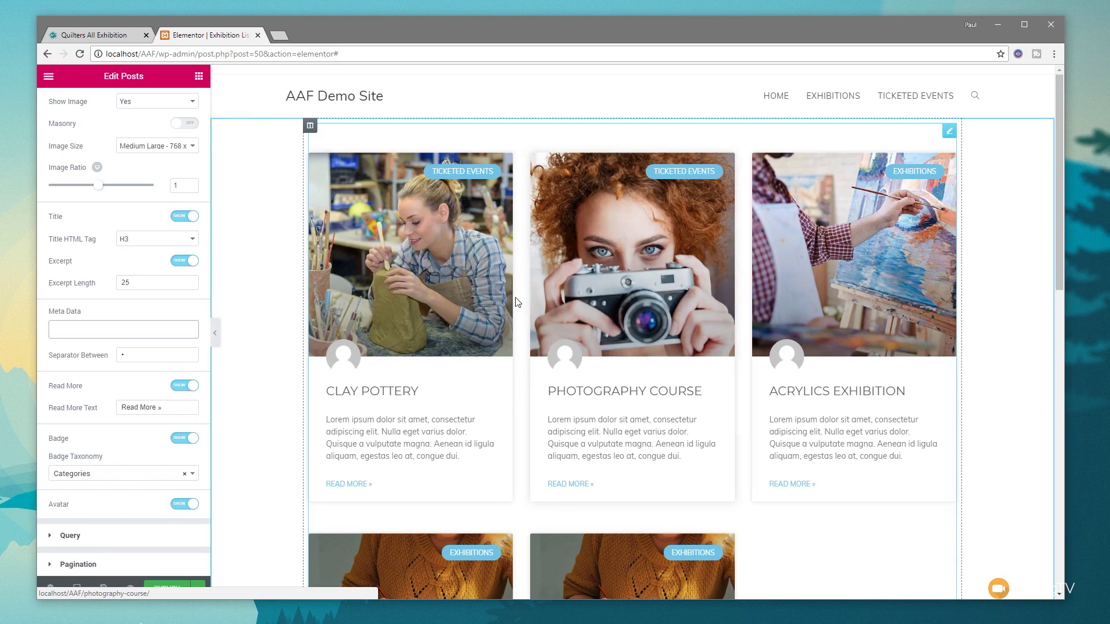
left_click(177, 438)
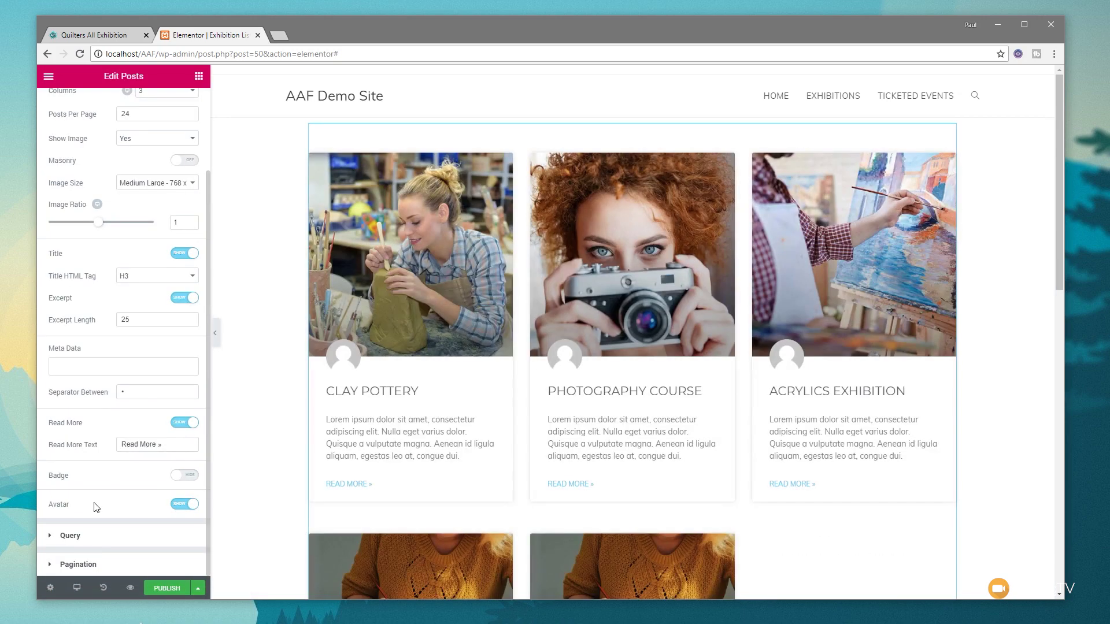
left_click(178, 505)
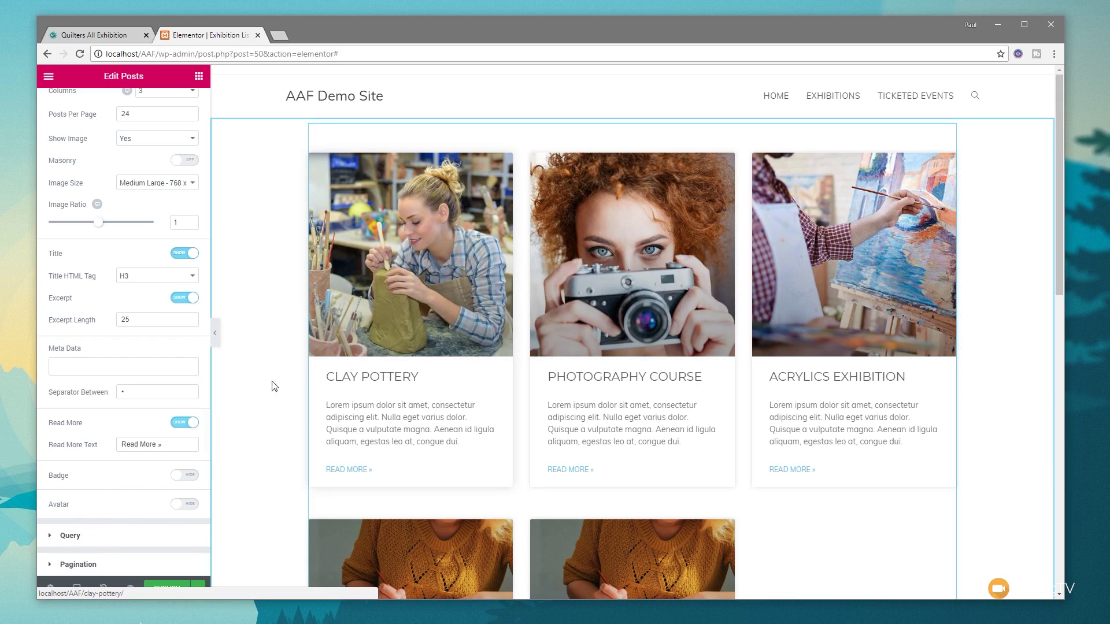
- Filter the Posts widget's query to the Exhibitions category
left_click(70, 535)
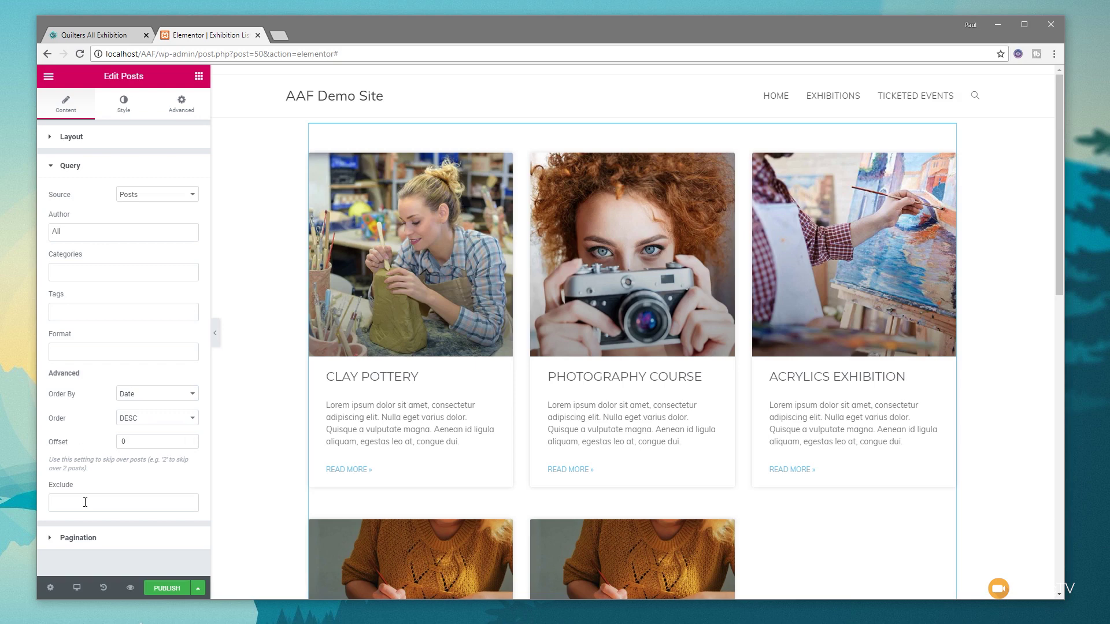
left_click(61, 273)
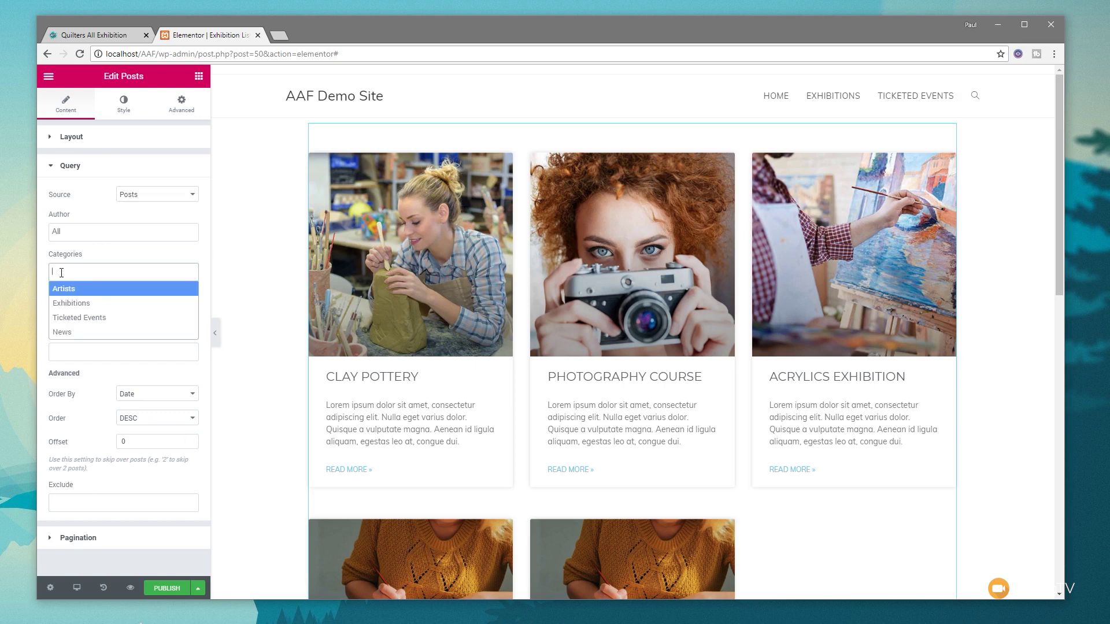
left_click(69, 305)
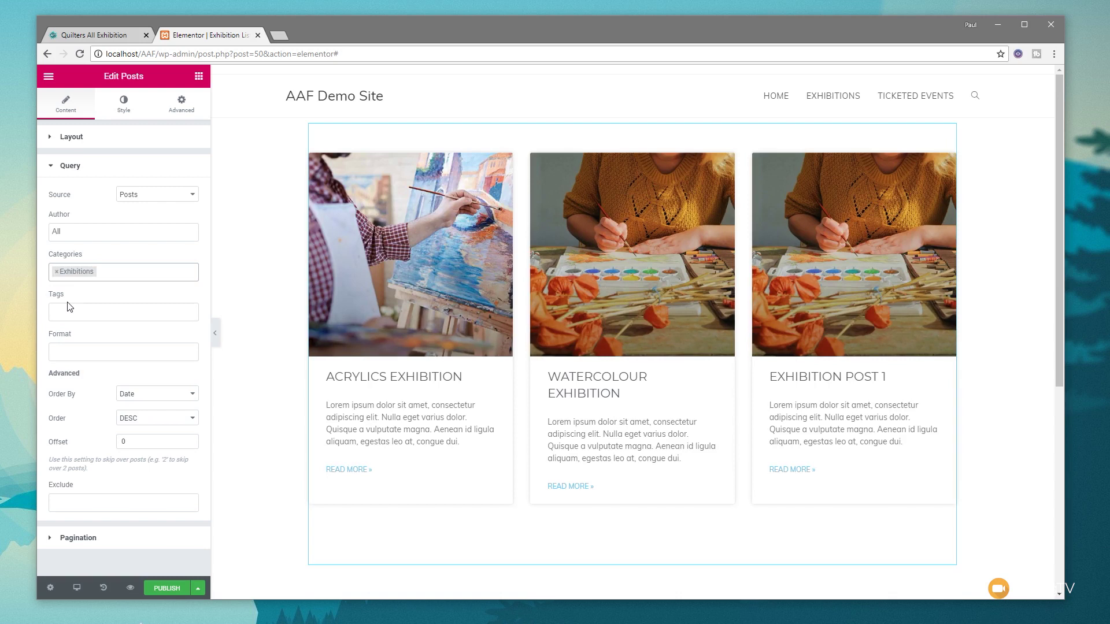
- Set the Posts widget's pagination to Previous/Next
left_click(70, 538)
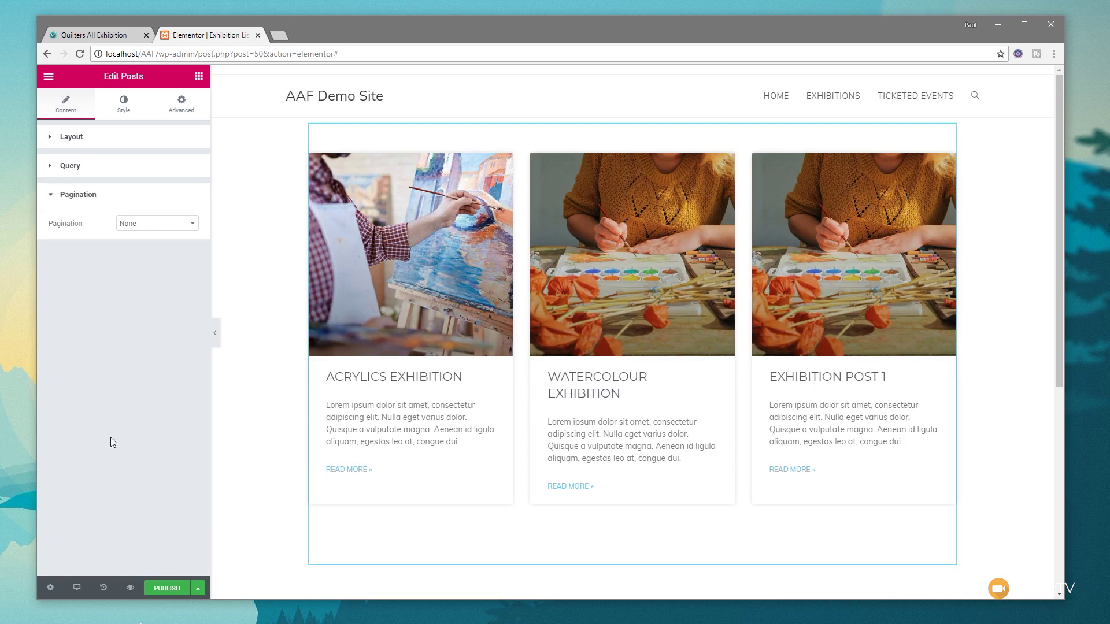
left_click(194, 228)
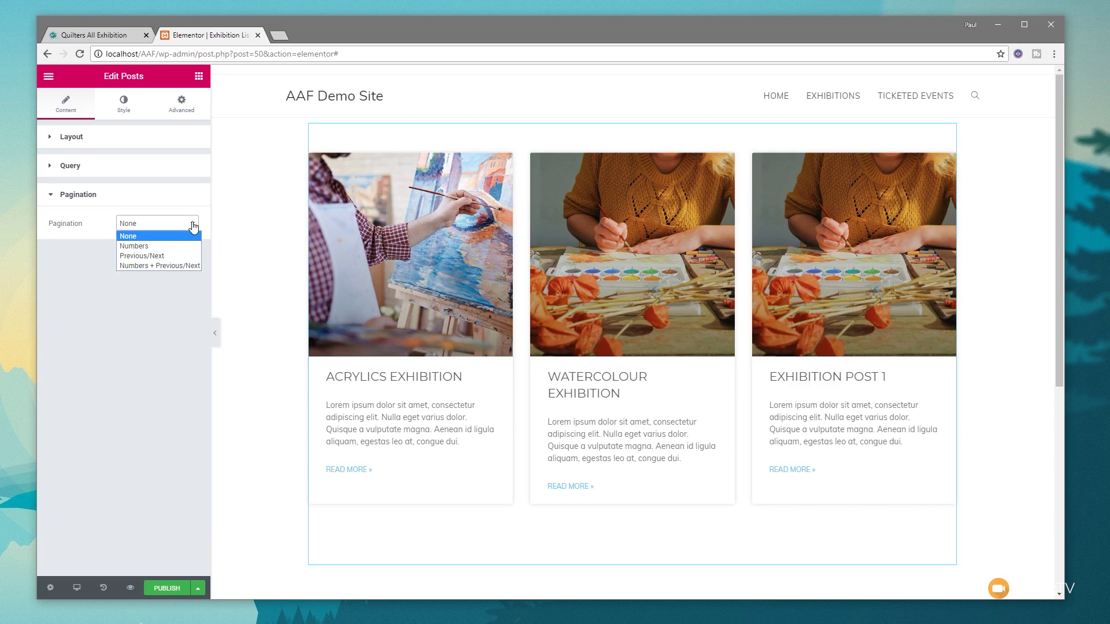
left_click(142, 255)
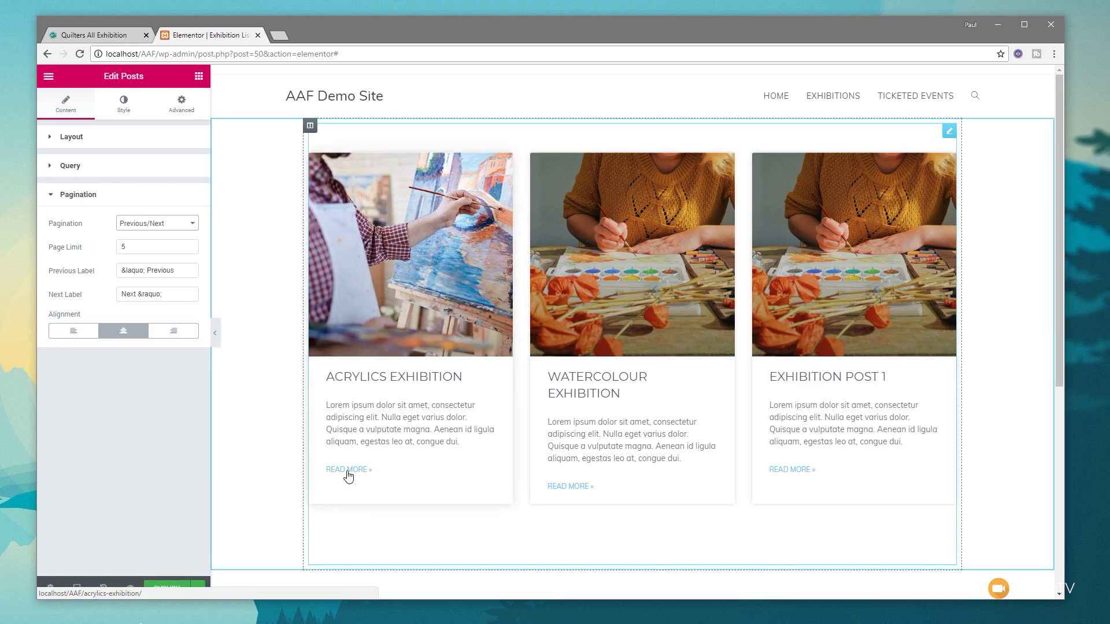
- Change the colour of the cards' Read More links to the preset red
left_click(121, 109)
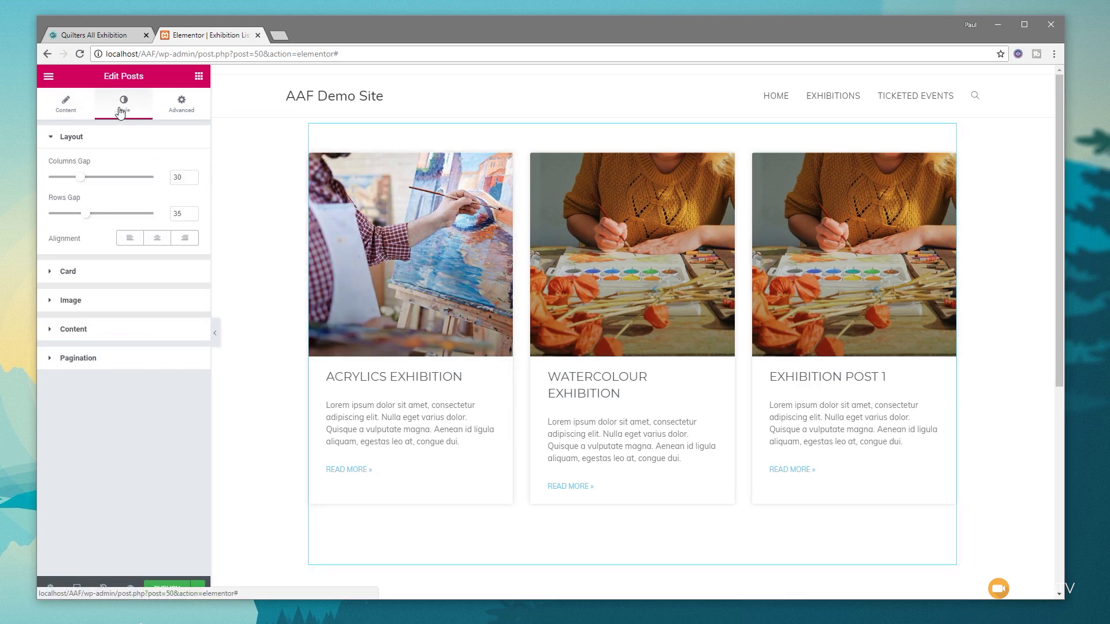
left_click(88, 330)
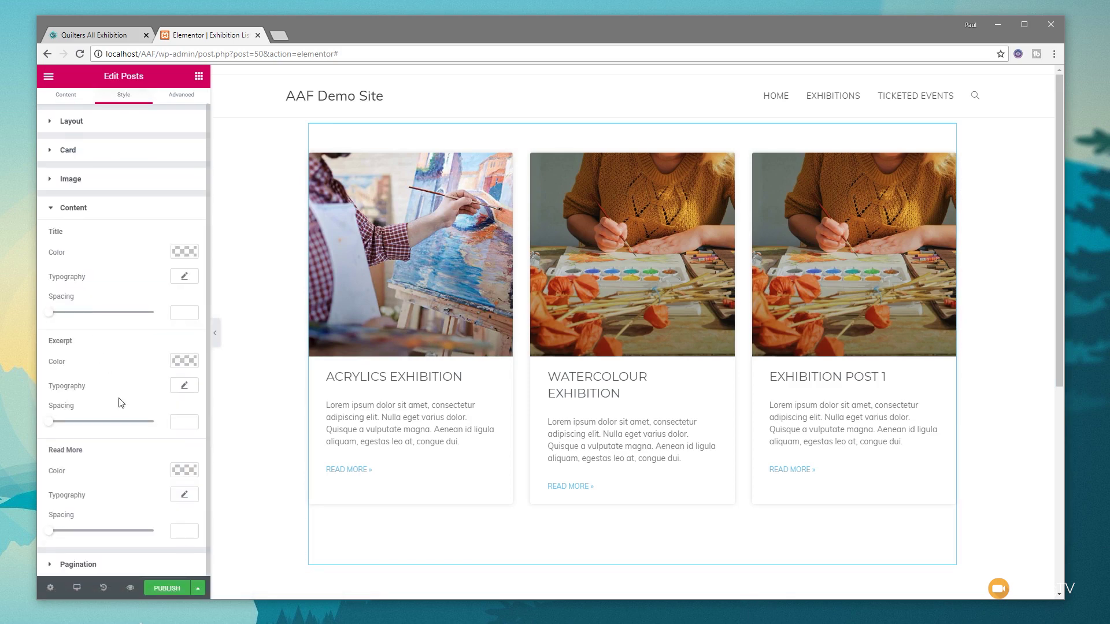
left_click(185, 470)
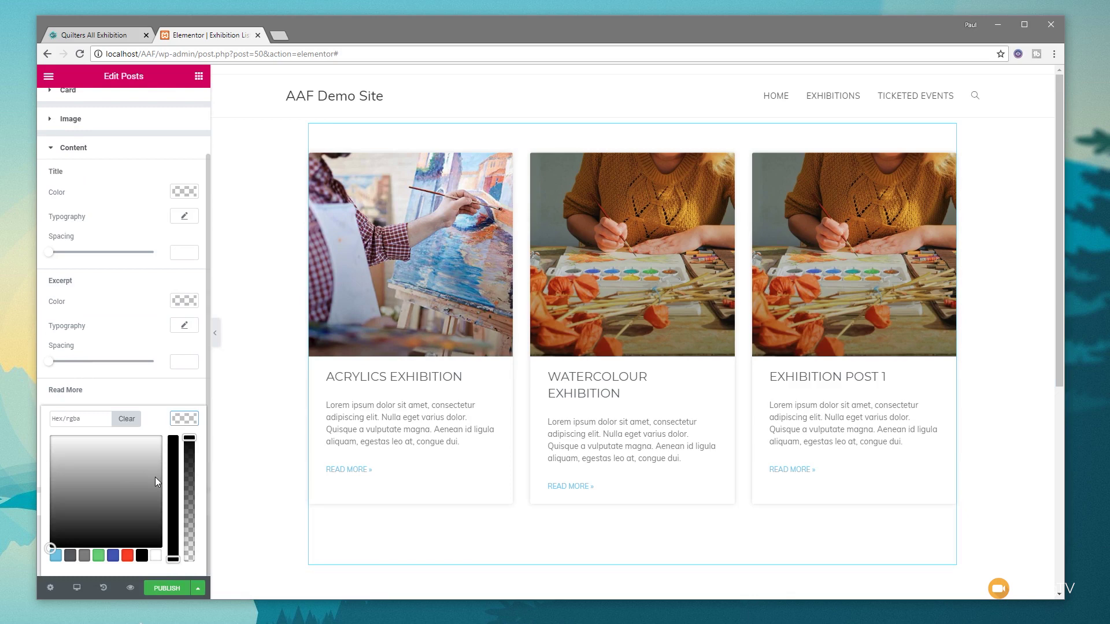
left_click(127, 556)
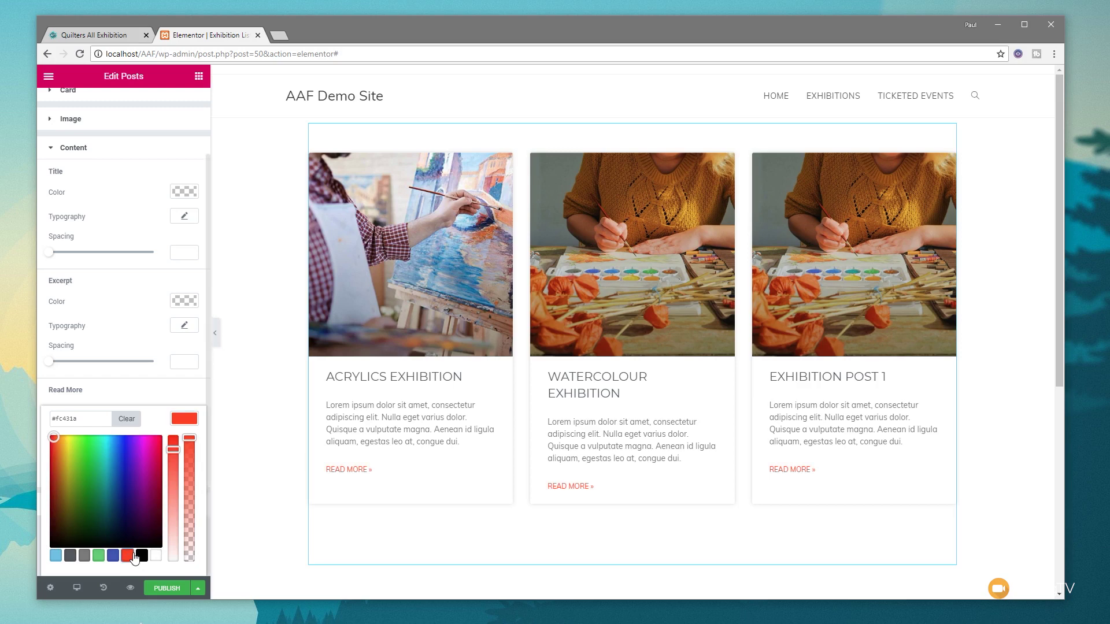
left_click(183, 421)
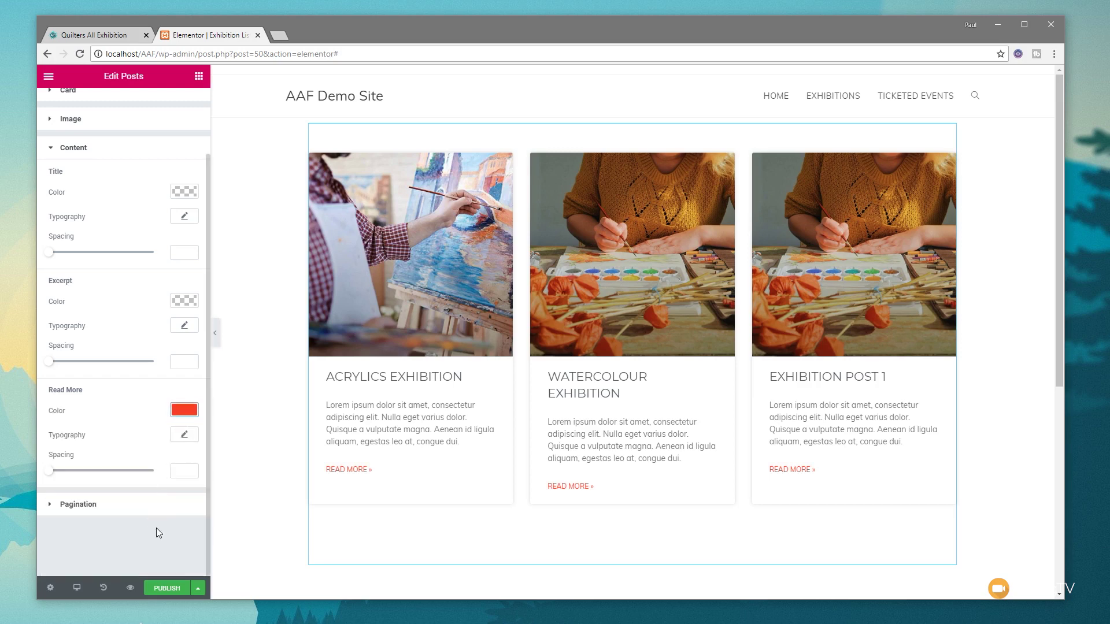
- Start publishing the archive template and add a display condition that includes the Exhibitions category
left_click(164, 585)
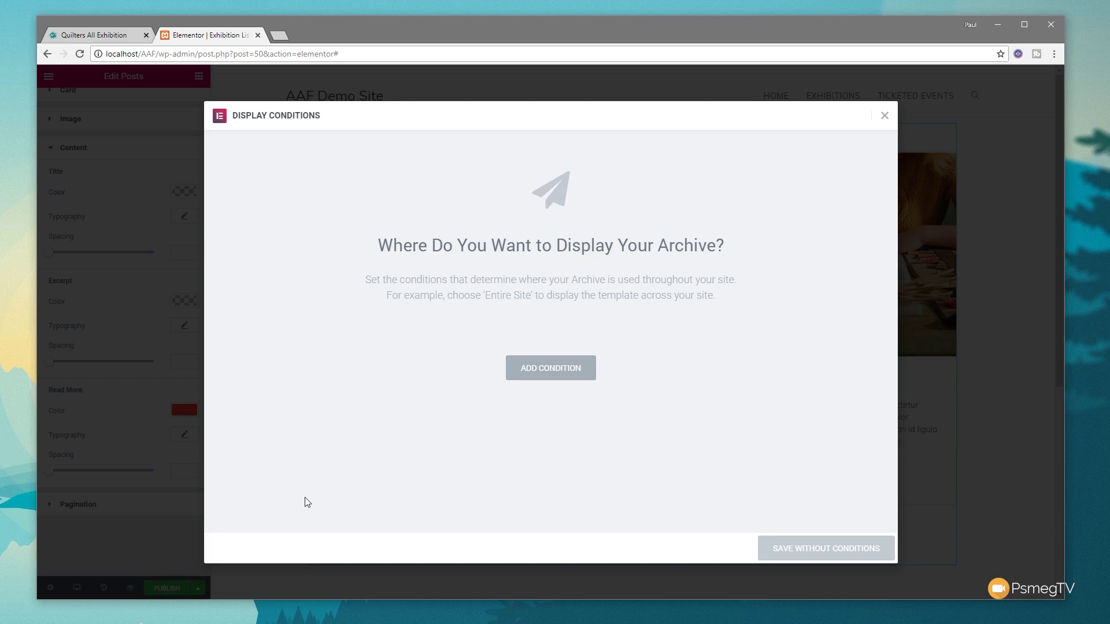
left_click(535, 368)
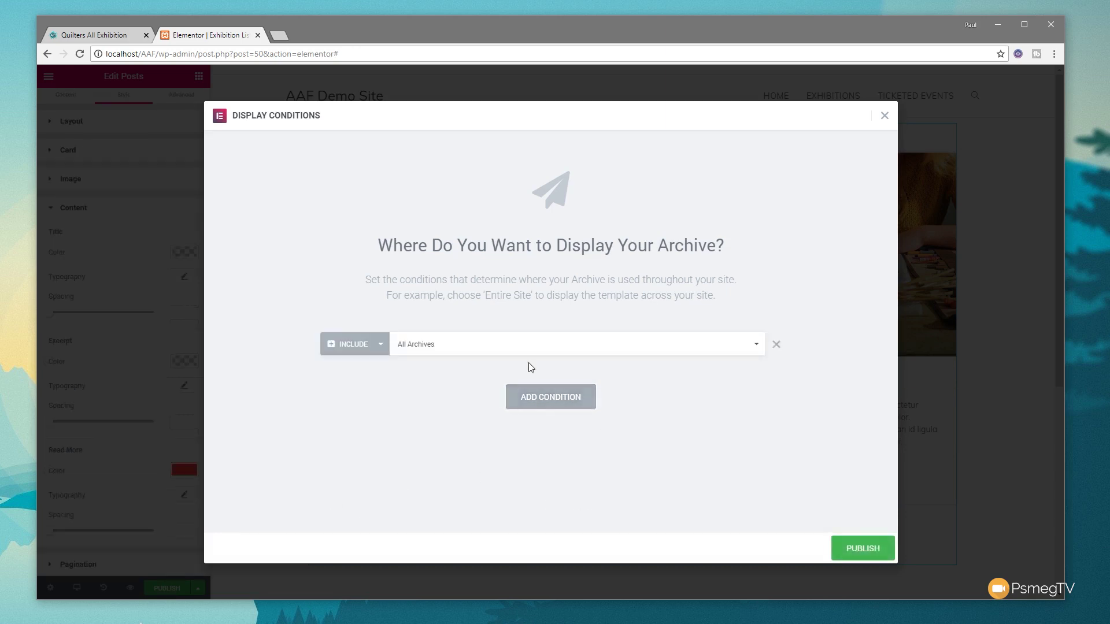
left_click(381, 348)
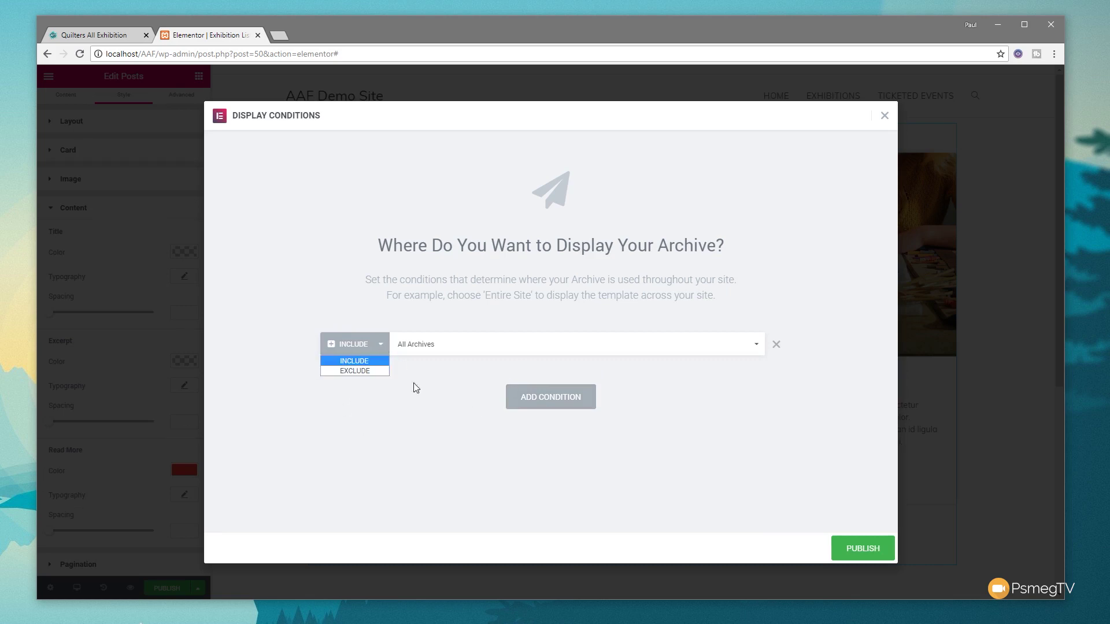
left_click(428, 428)
left_click(486, 351)
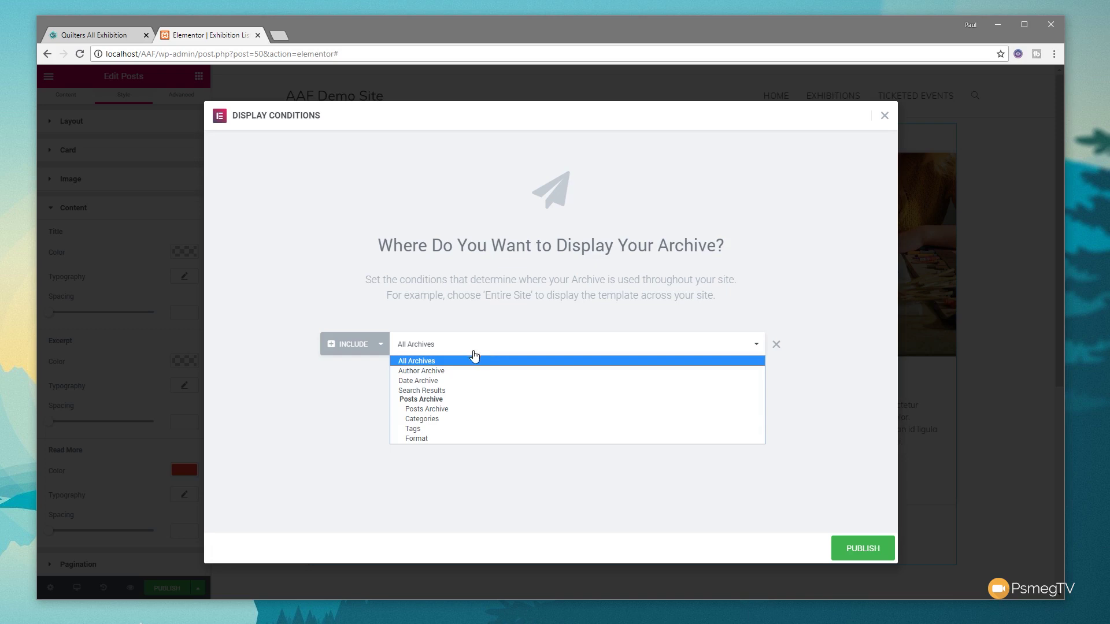
left_click(440, 419)
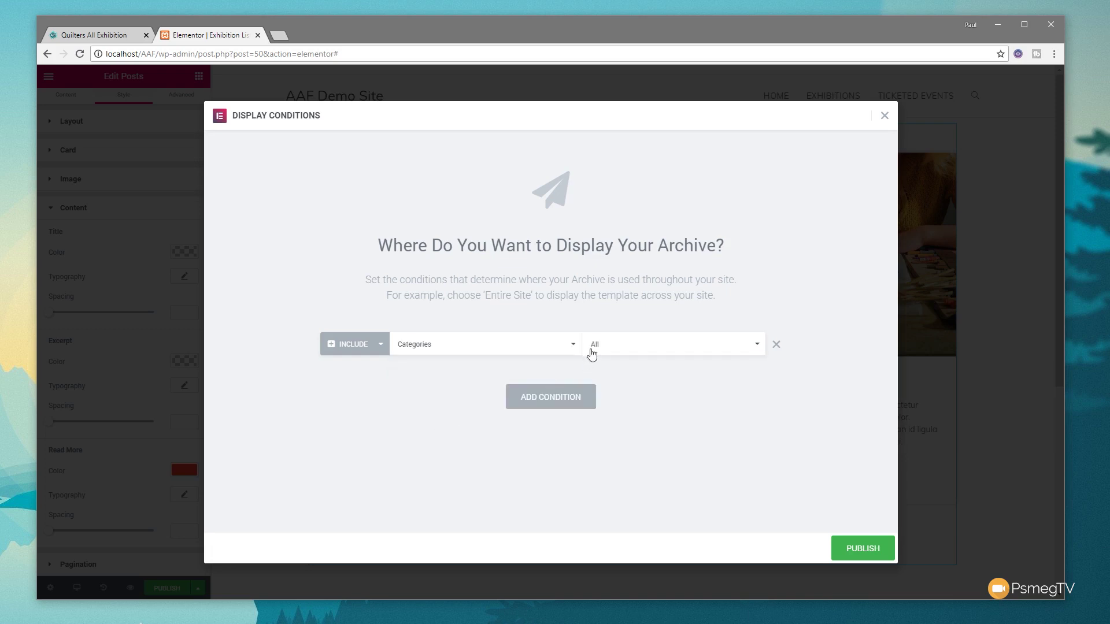
left_click(758, 347)
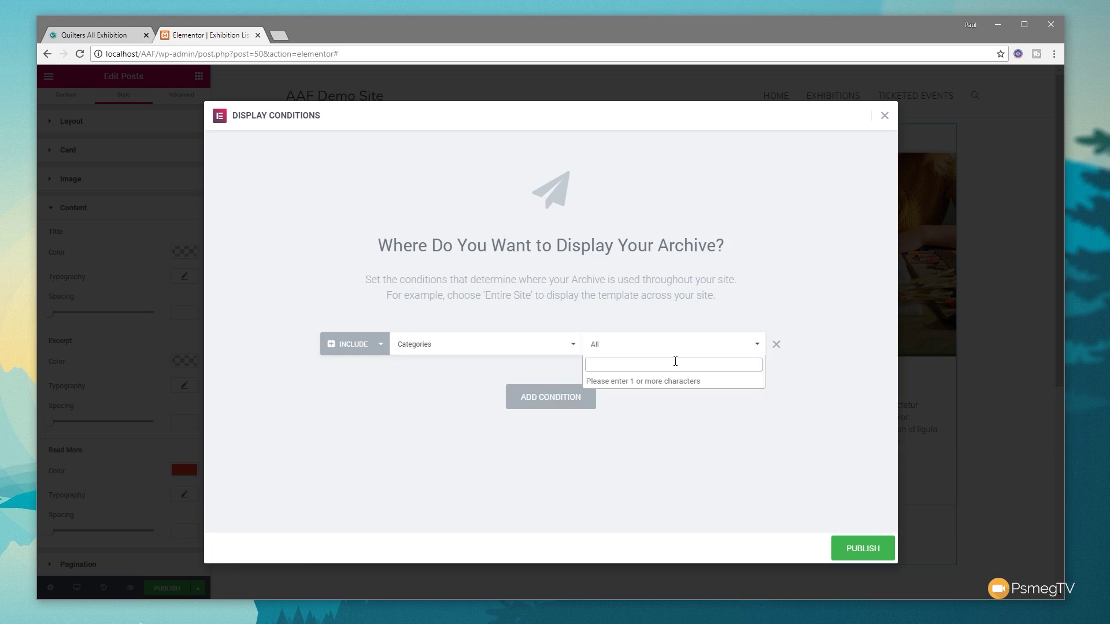
type("ex")
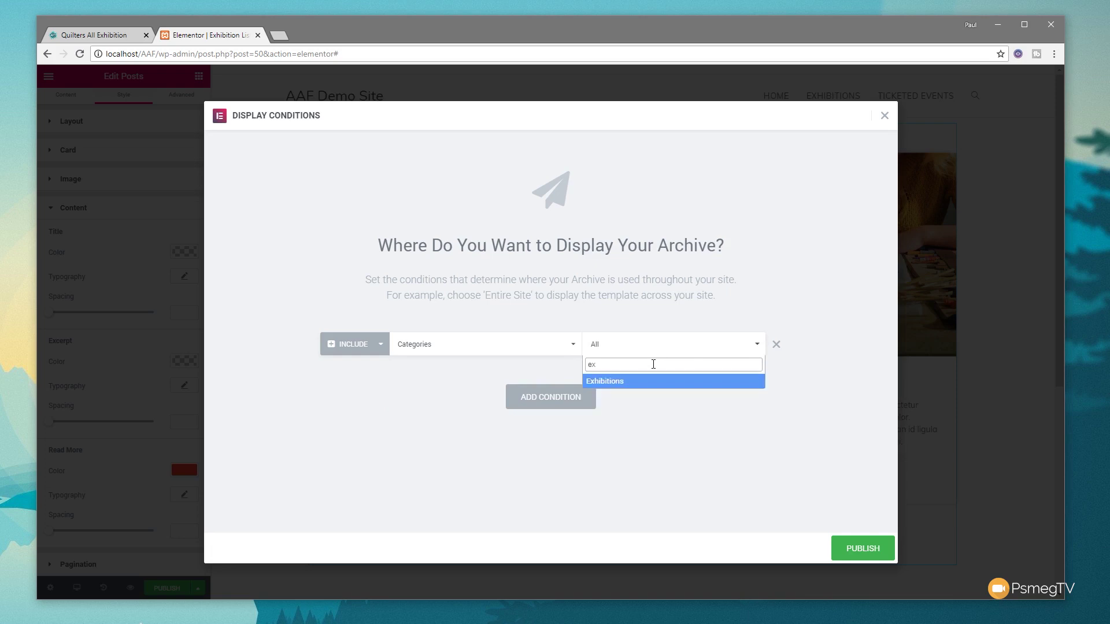
left_click(629, 384)
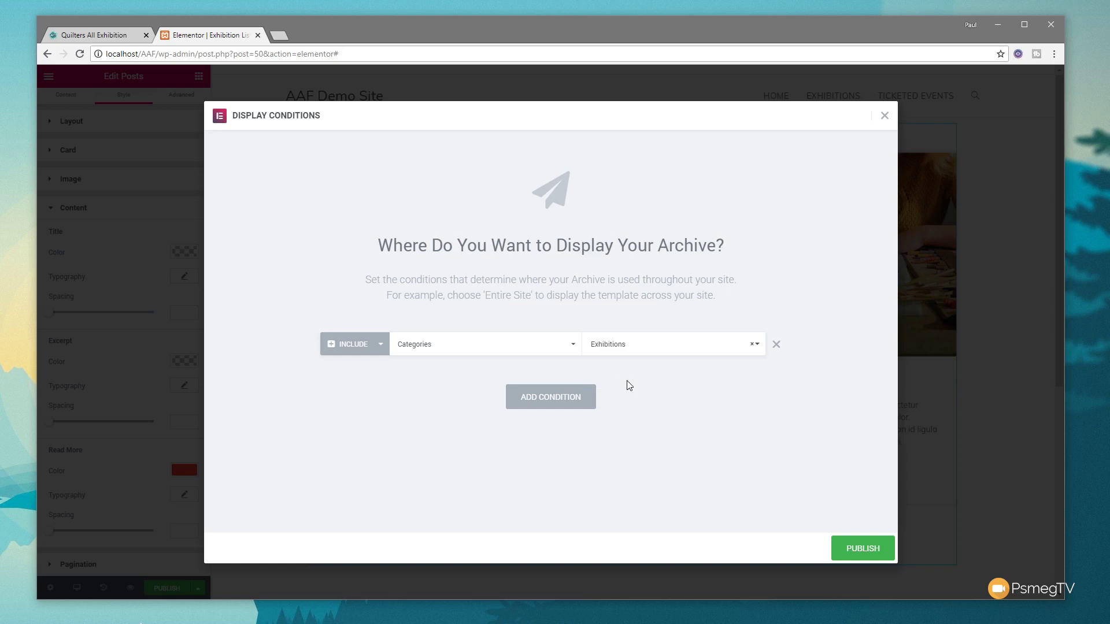
- Publish the archive template with the Exhibitions category display condition
left_click(853, 552)
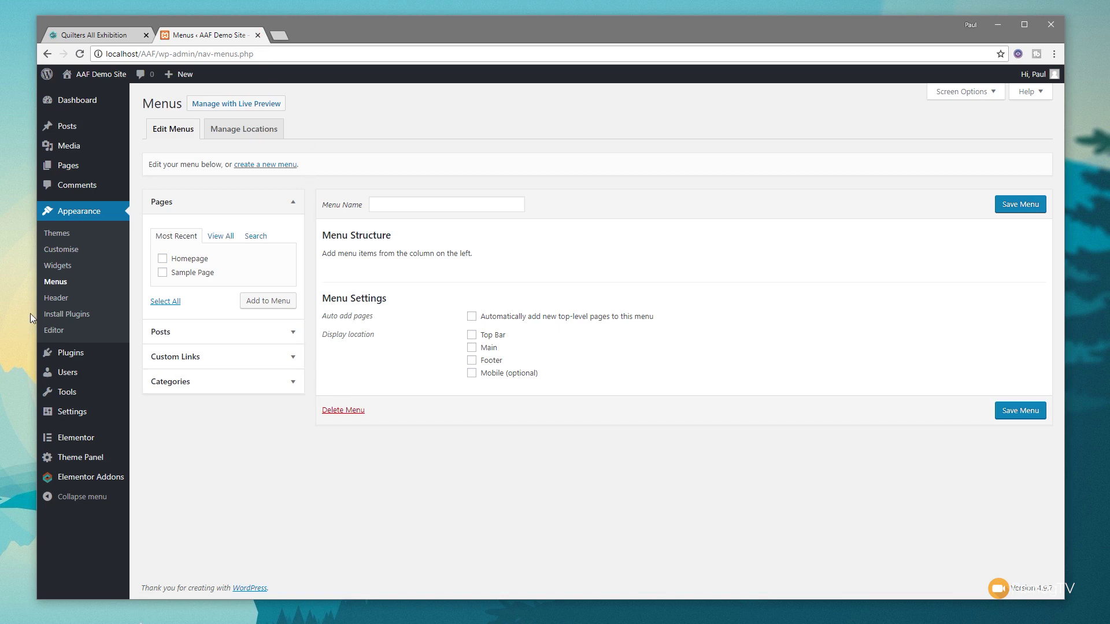
- Name the new navigation menu Main Menu and assign it to the Main display location
left_click(413, 204)
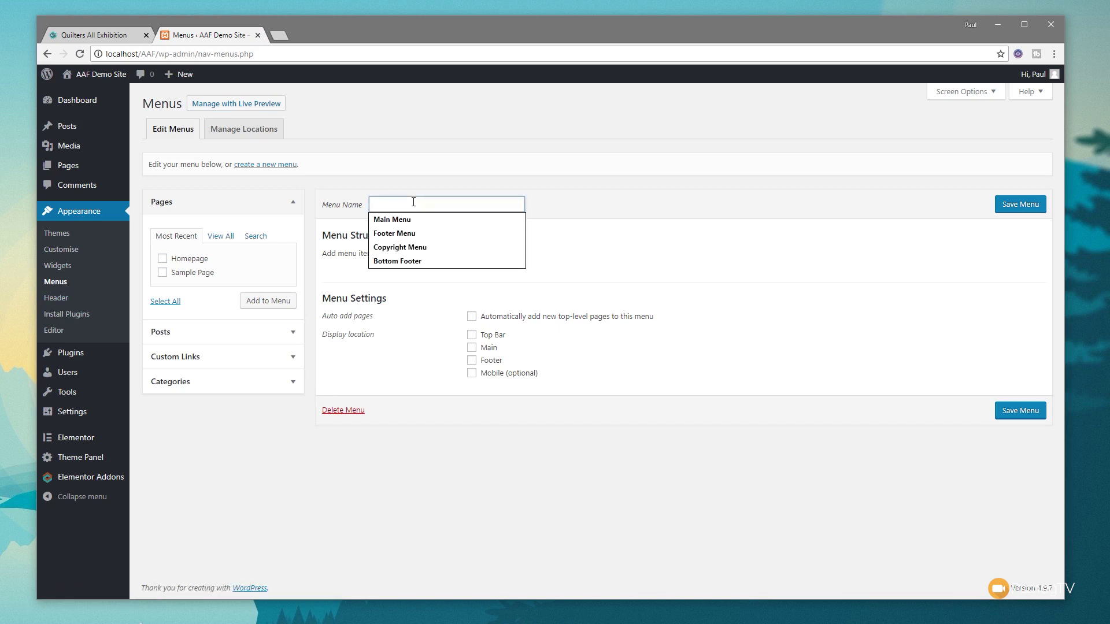
left_click(405, 221)
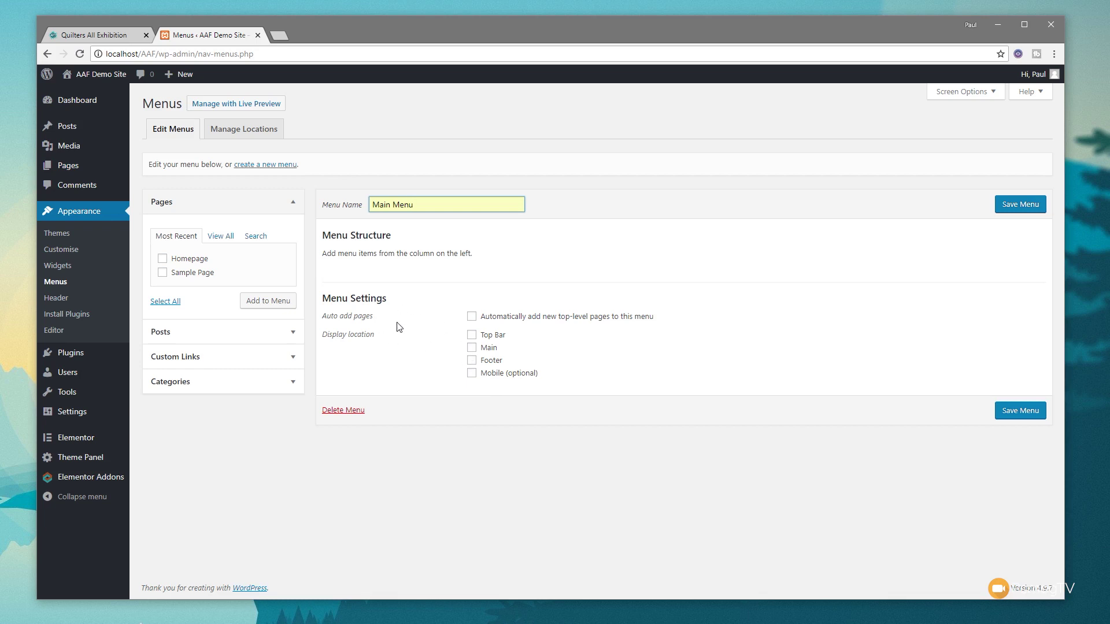
left_click(471, 349)
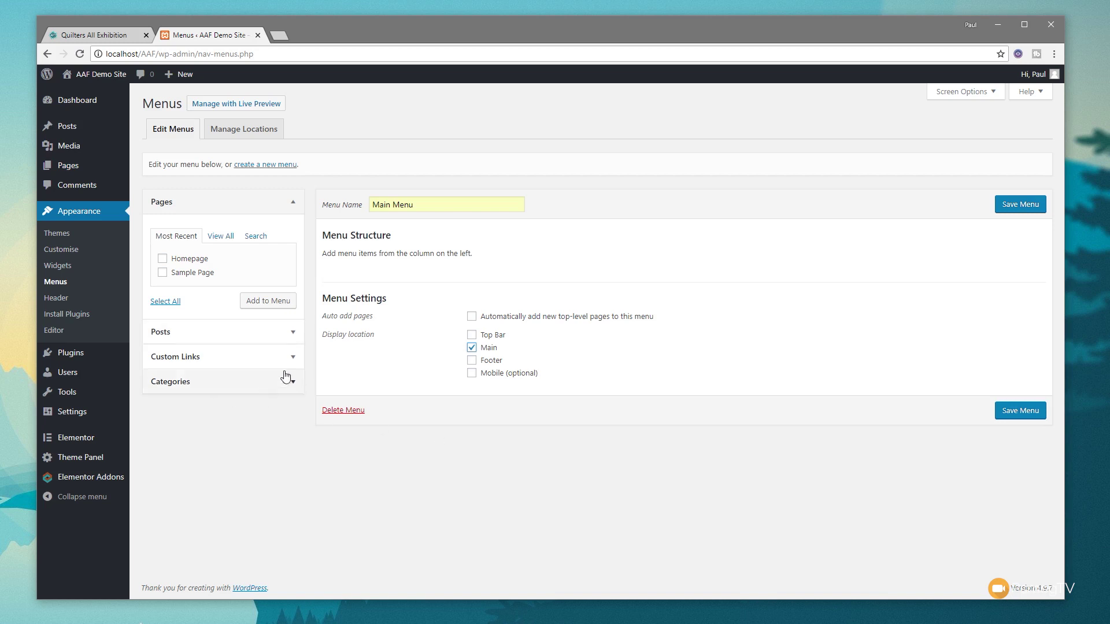
- Add the Homepage page to the menu and set its navigation label to Home
left_click(191, 260)
left_click(269, 301)
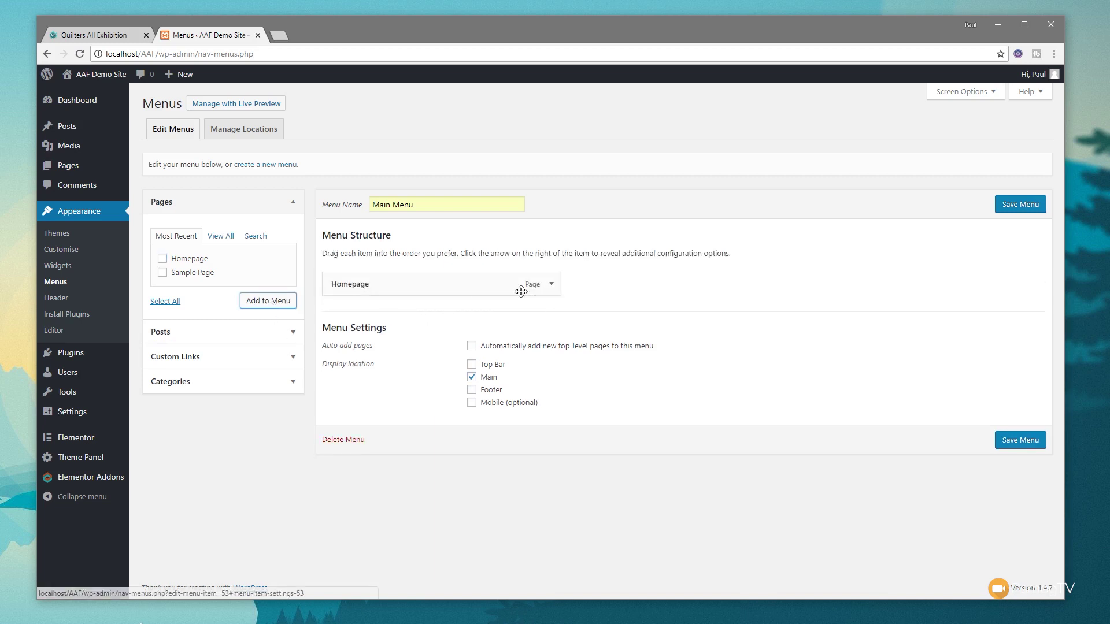
left_click(551, 285)
left_click_drag(354, 323, 400, 321)
key("BackSpace")
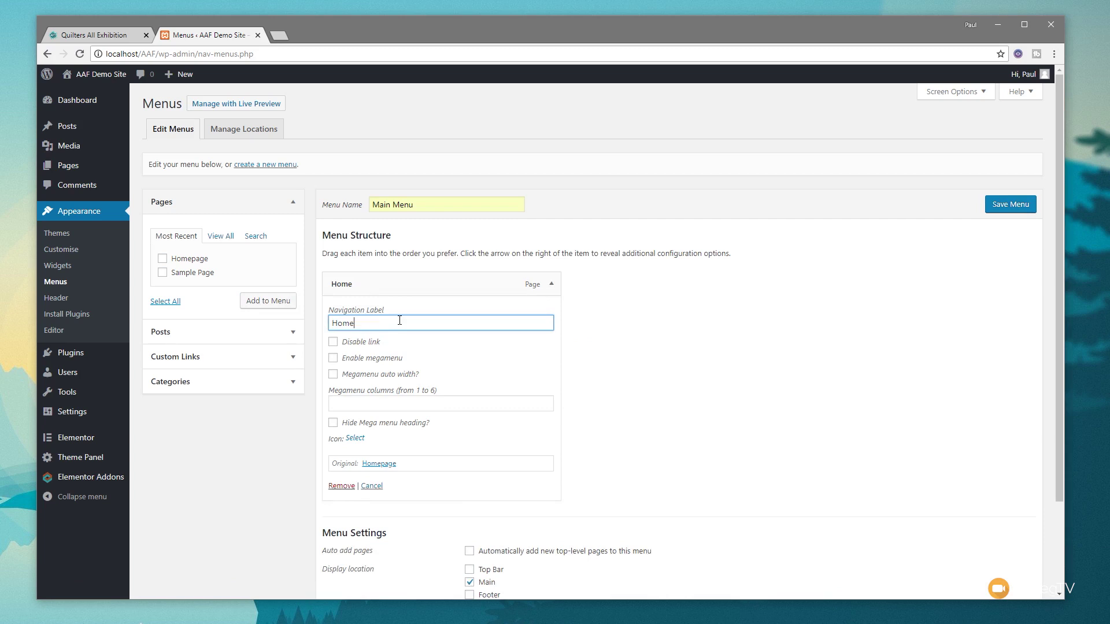
left_click(552, 286)
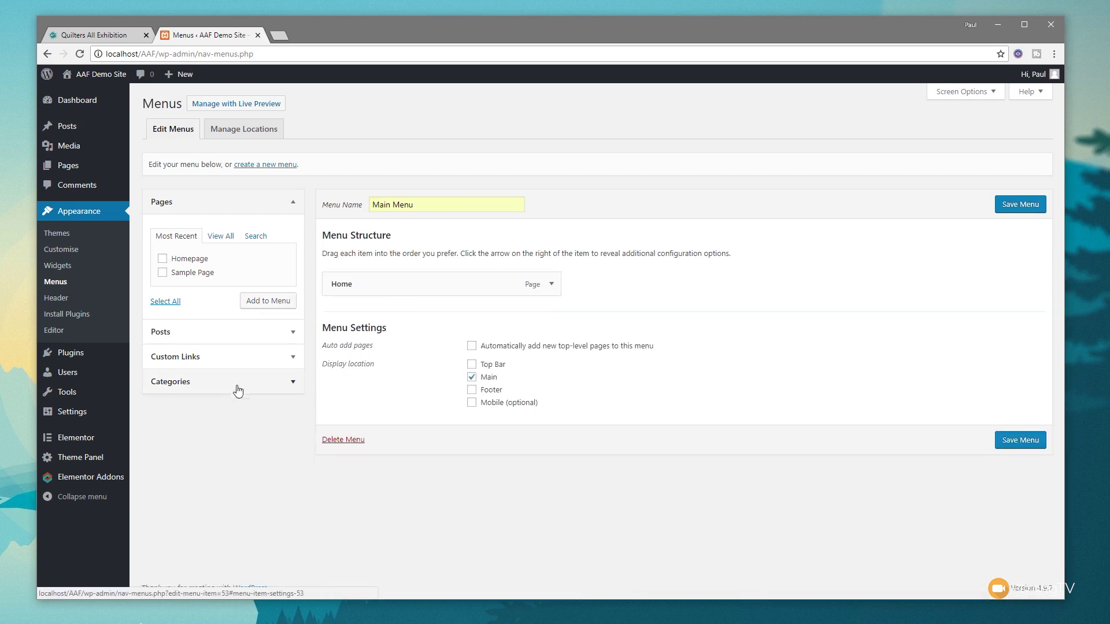
- Add the Exhibitions and Ticketed Events categories to Main Menu and save the menu
left_click(203, 385)
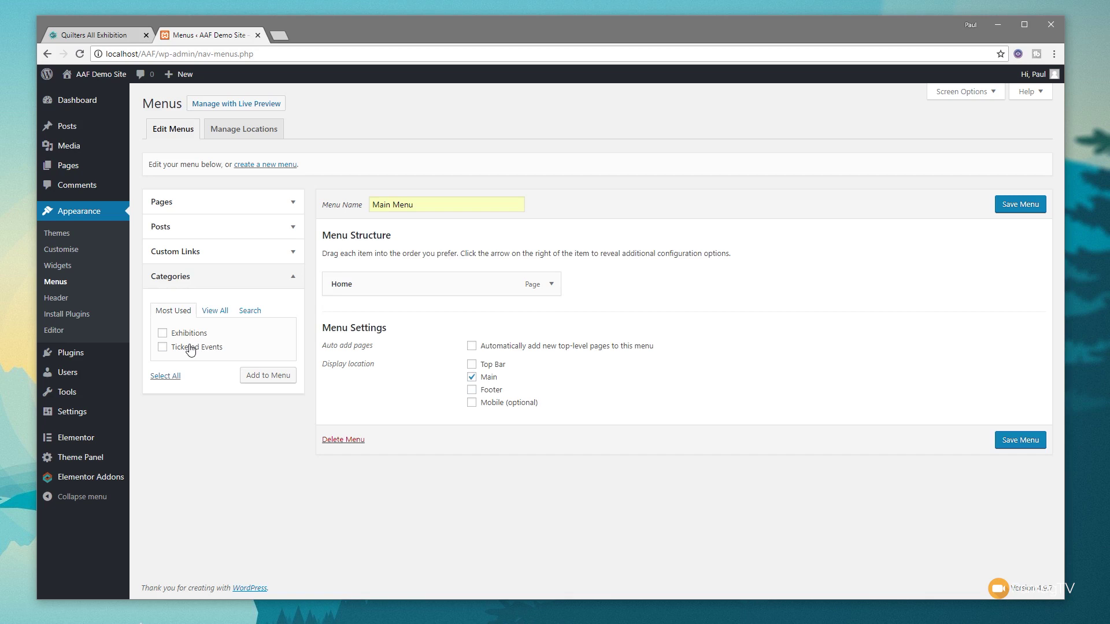
left_click(185, 333)
left_click(180, 348)
left_click(265, 377)
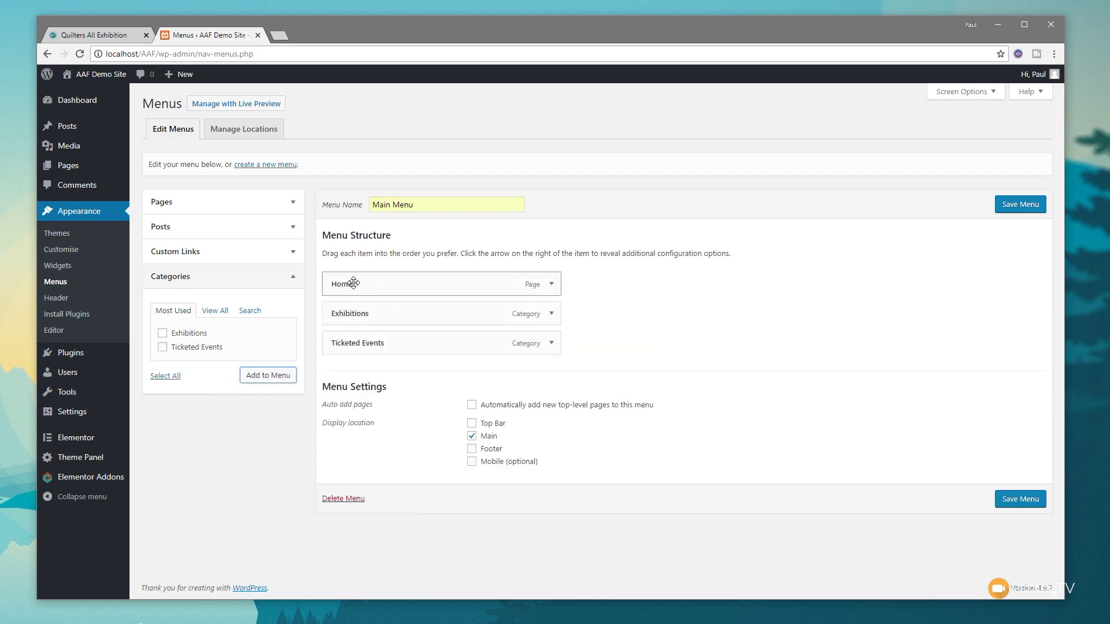
left_click(1032, 208)
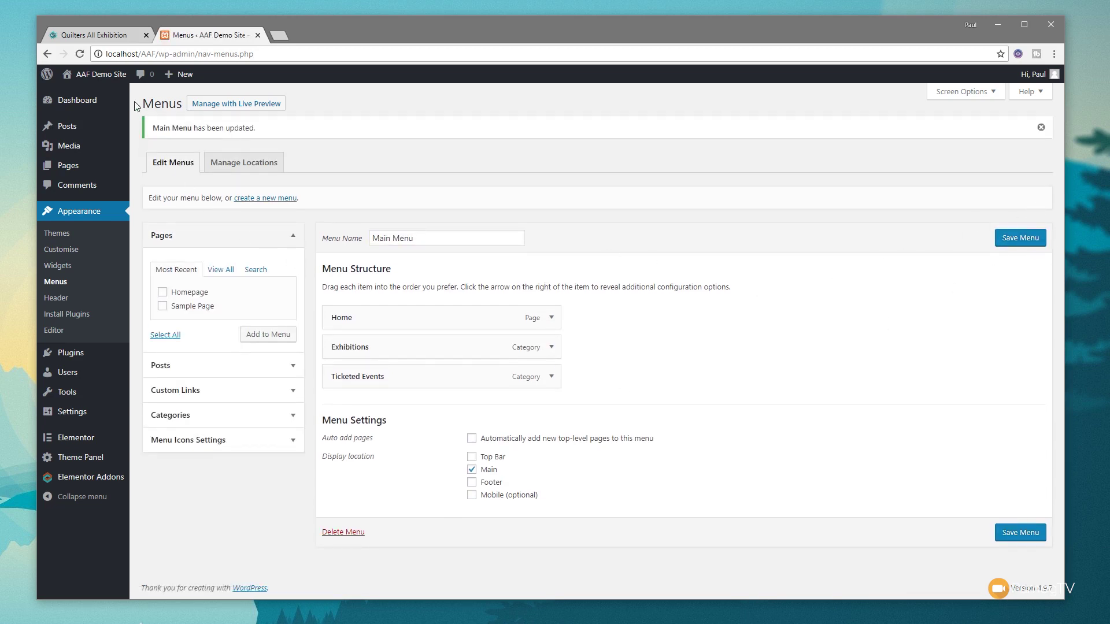
- Open the live site in a new tab and examine the Exhibitions and Ticketed Events category pages
middle_click(102, 88)
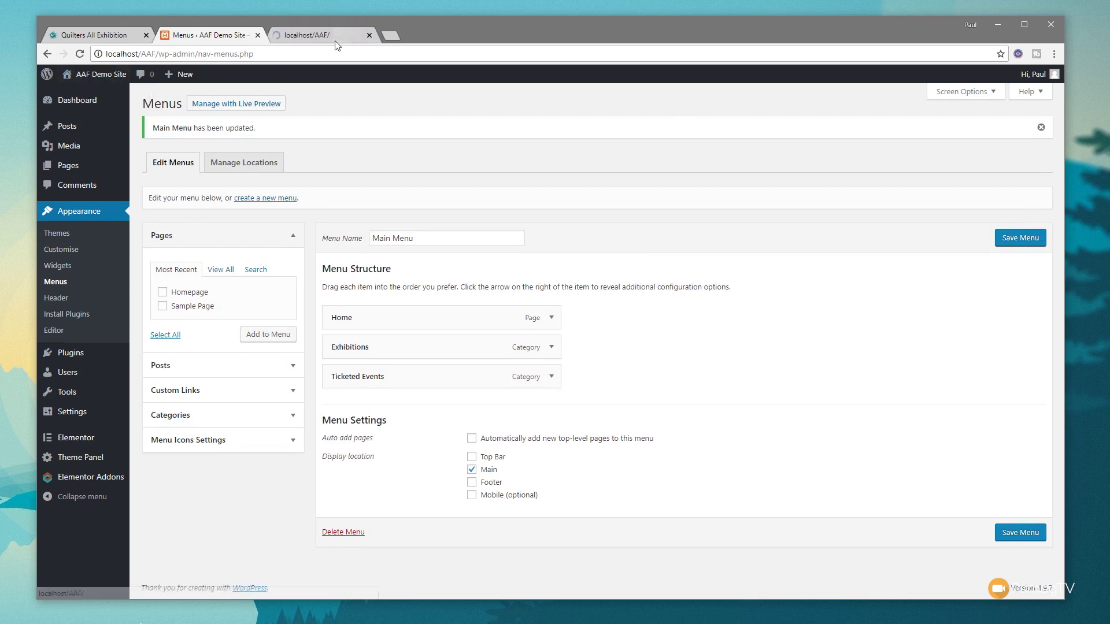
left_click(335, 41)
left_click(750, 98)
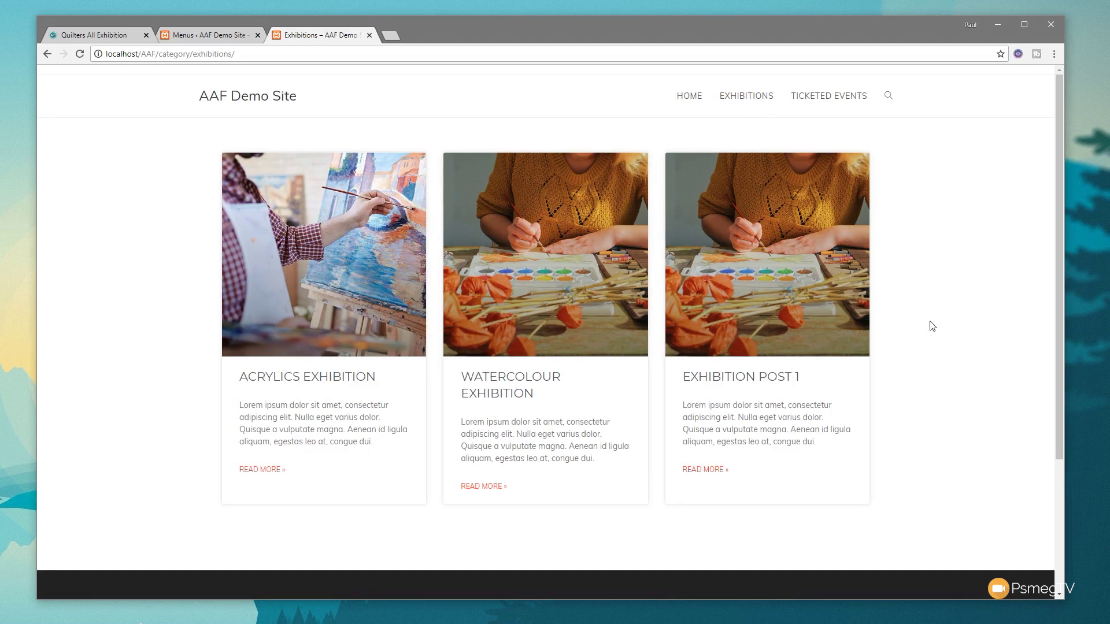
left_click(835, 98)
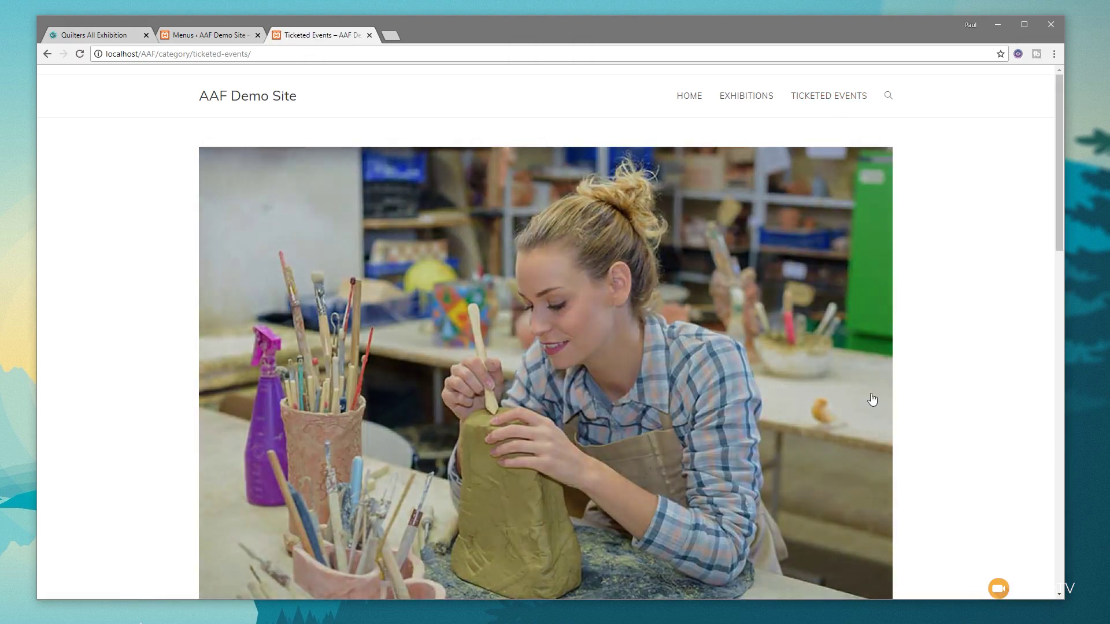
scroll(953, 412, "down", 8)
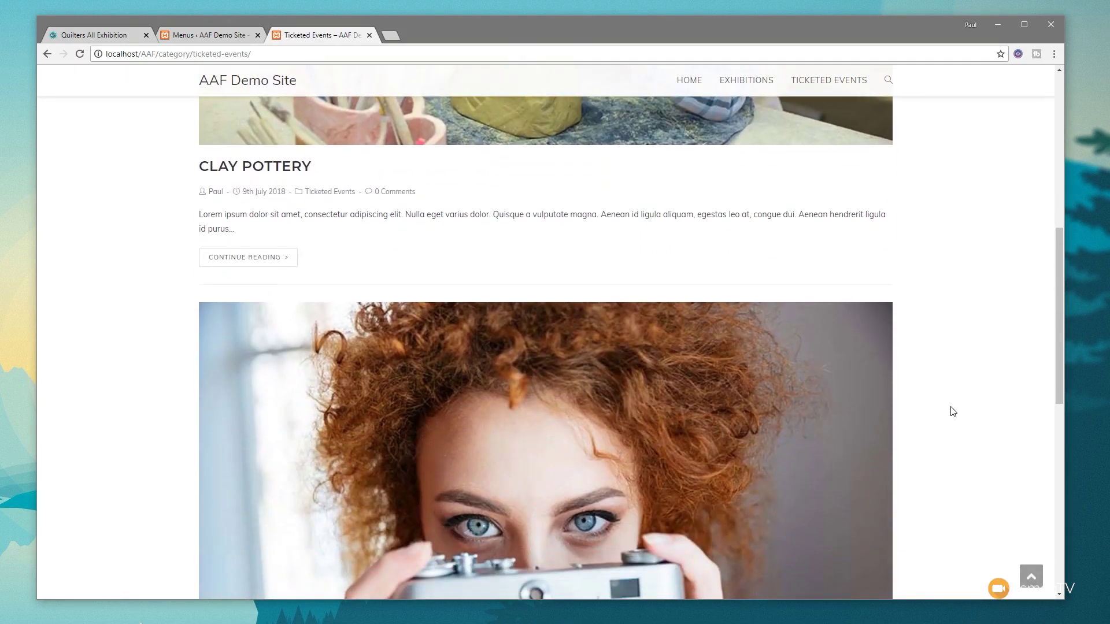
scroll(952, 412, "down", 4)
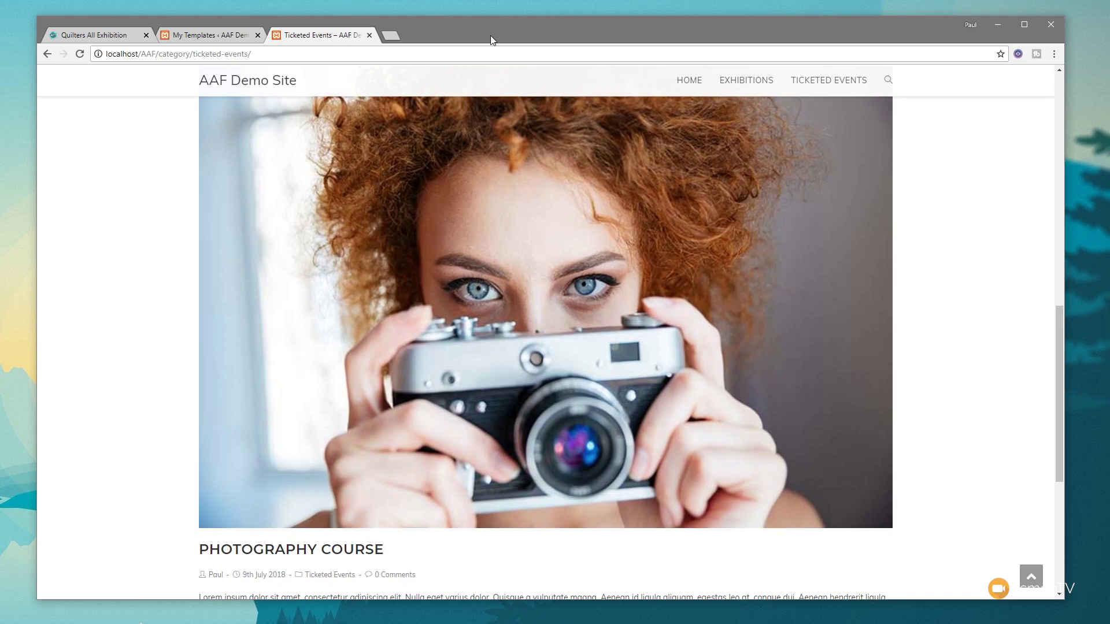
- Return to My Templates, open Exhibition Listing Archive in Elementor and bring up its Posts widget settings
left_click(215, 35)
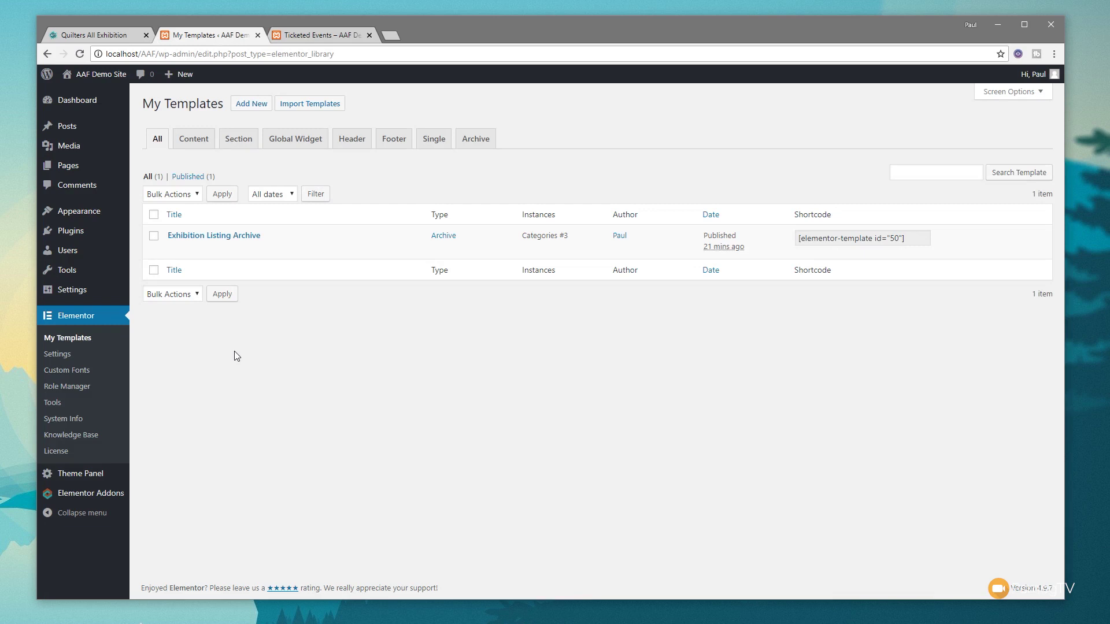
mouse_move(230, 252)
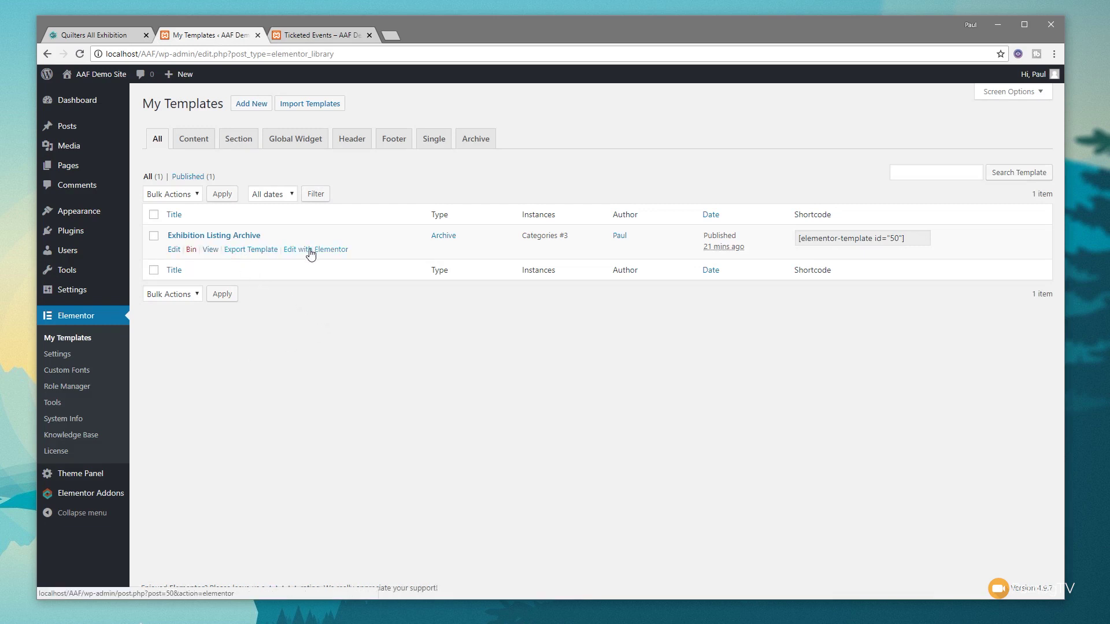
left_click(330, 250)
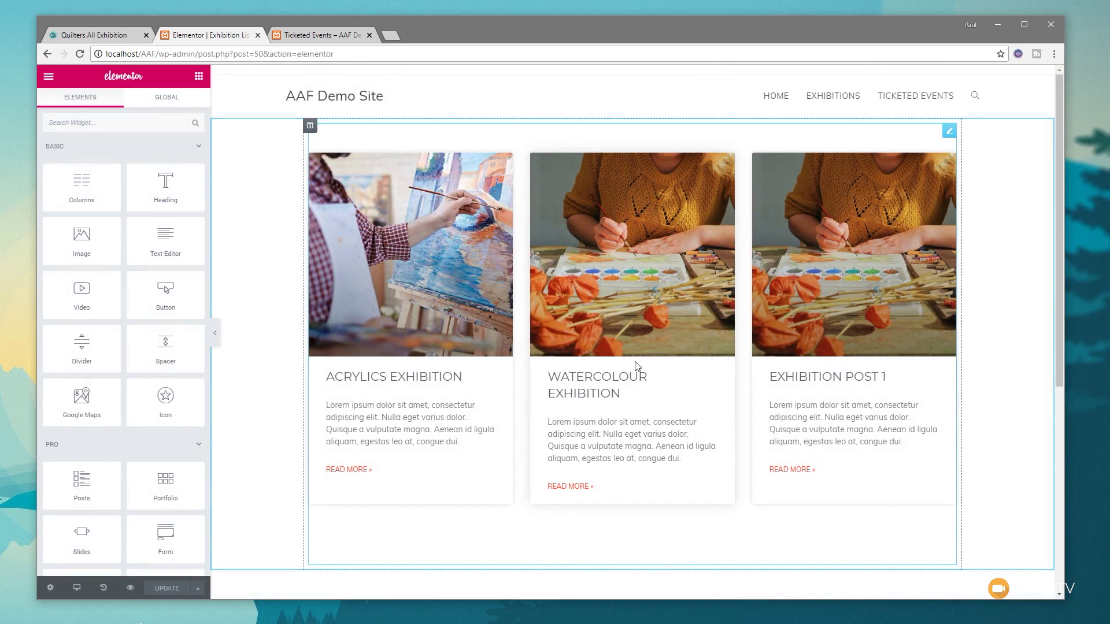
left_click(950, 131)
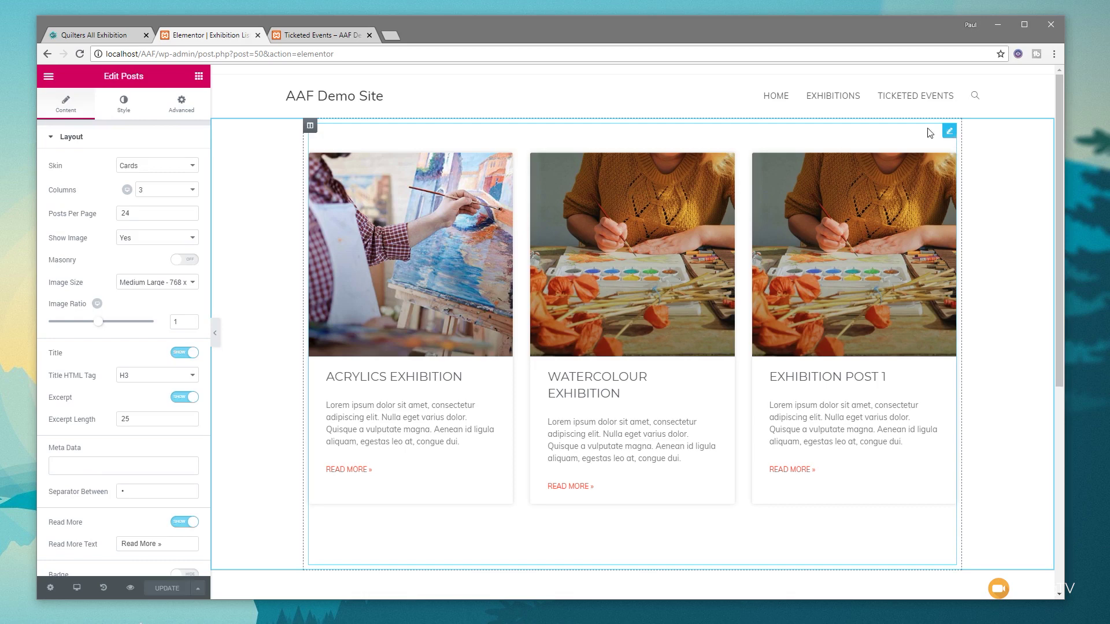
- Save the exhibition archive layout to the library as a template named Category Listing Block
left_click(200, 588)
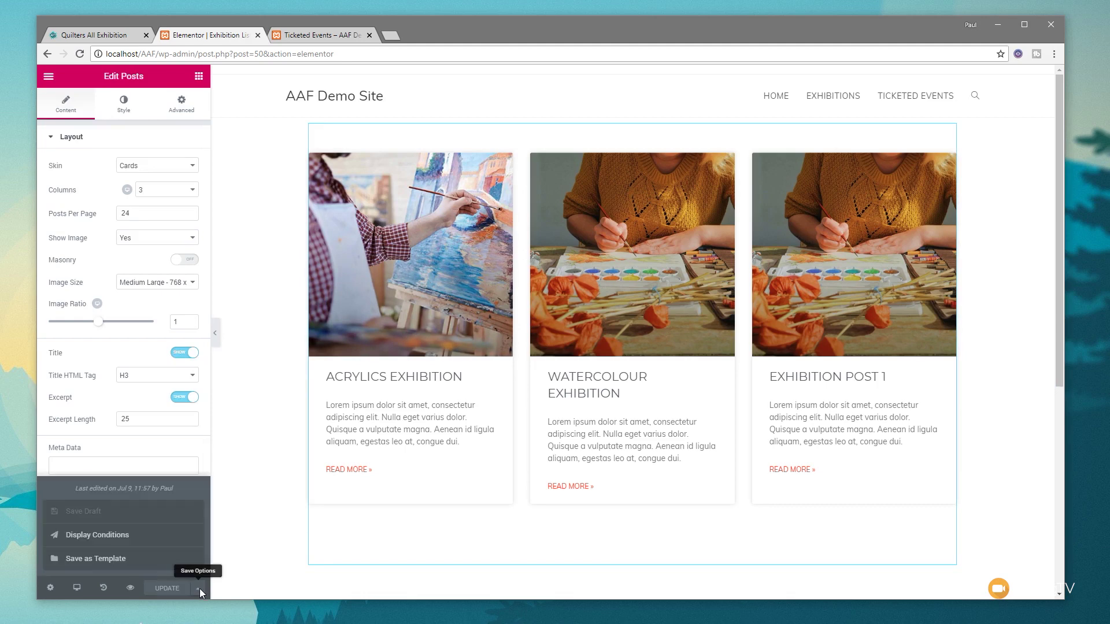
left_click(101, 560)
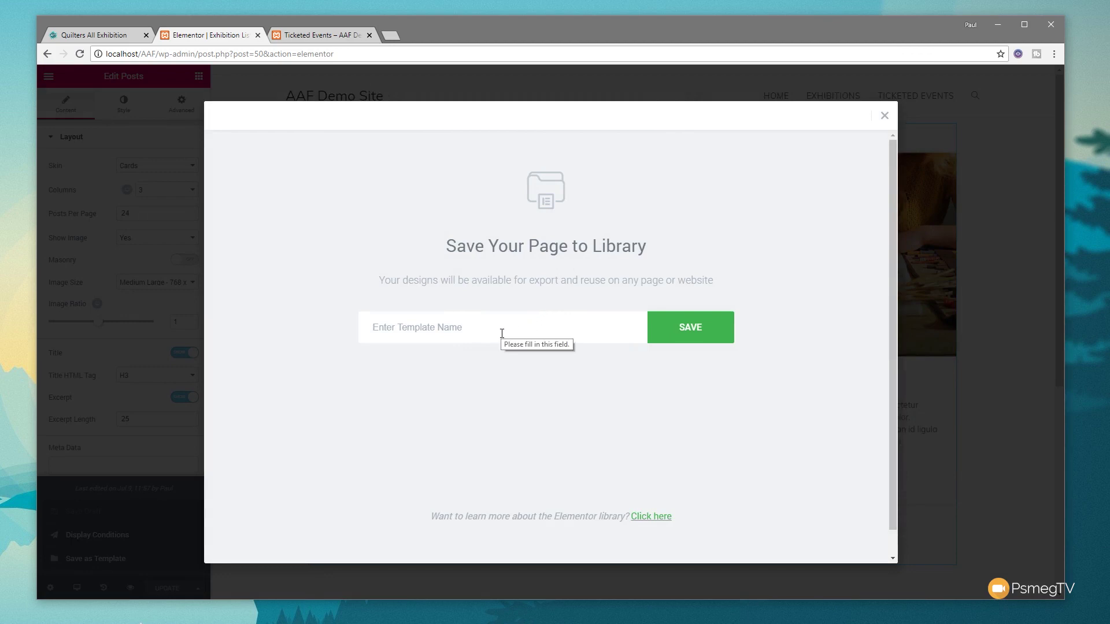
left_click(502, 334)
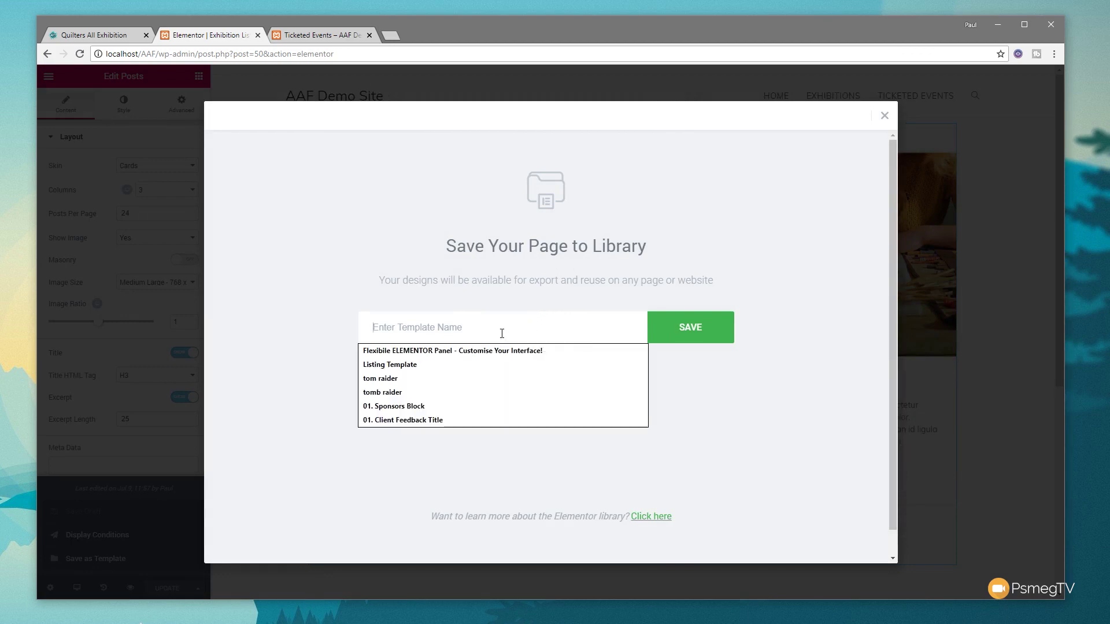
type("Ca")
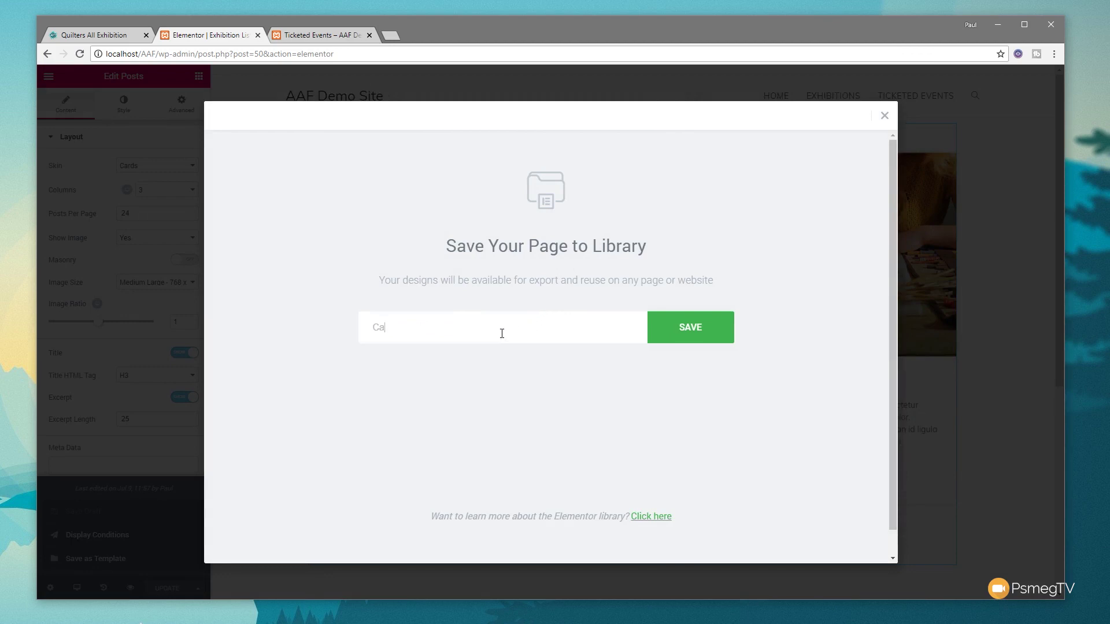
type("tegory Listing Block")
left_click(692, 337)
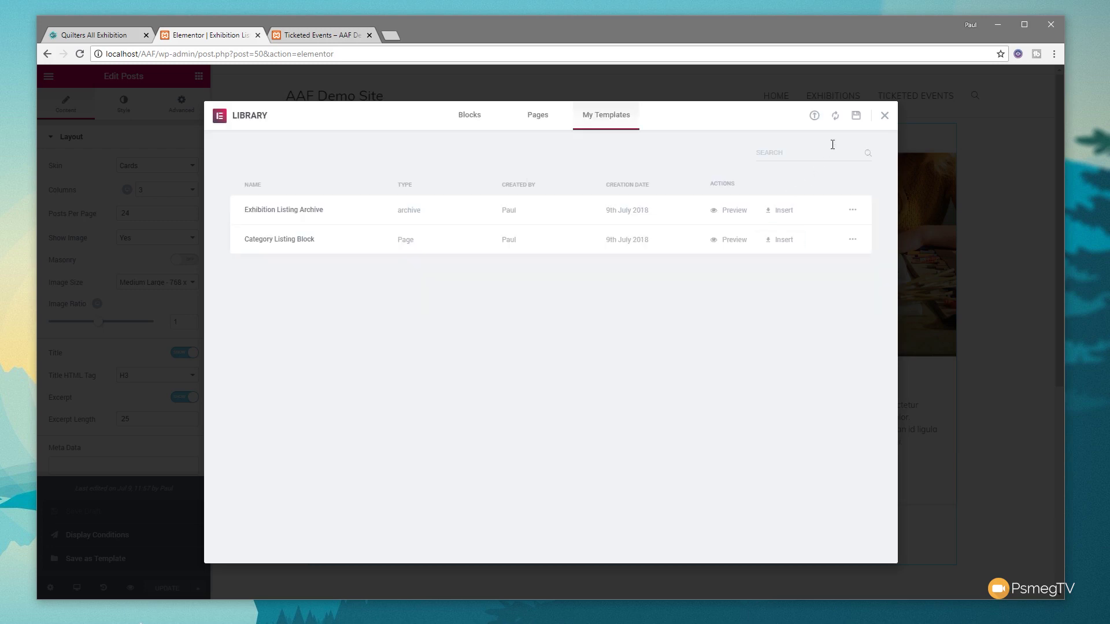
left_click(885, 116)
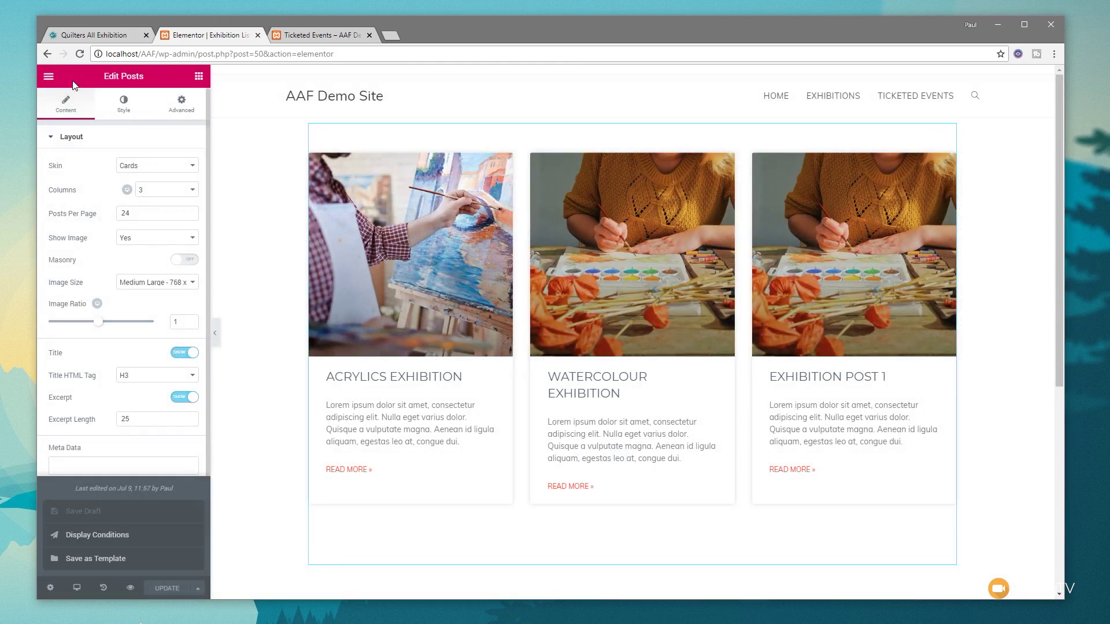
- Exit to the WordPress dashboard and show only Archive templates in the My Templates list
left_click(48, 76)
left_click(111, 316)
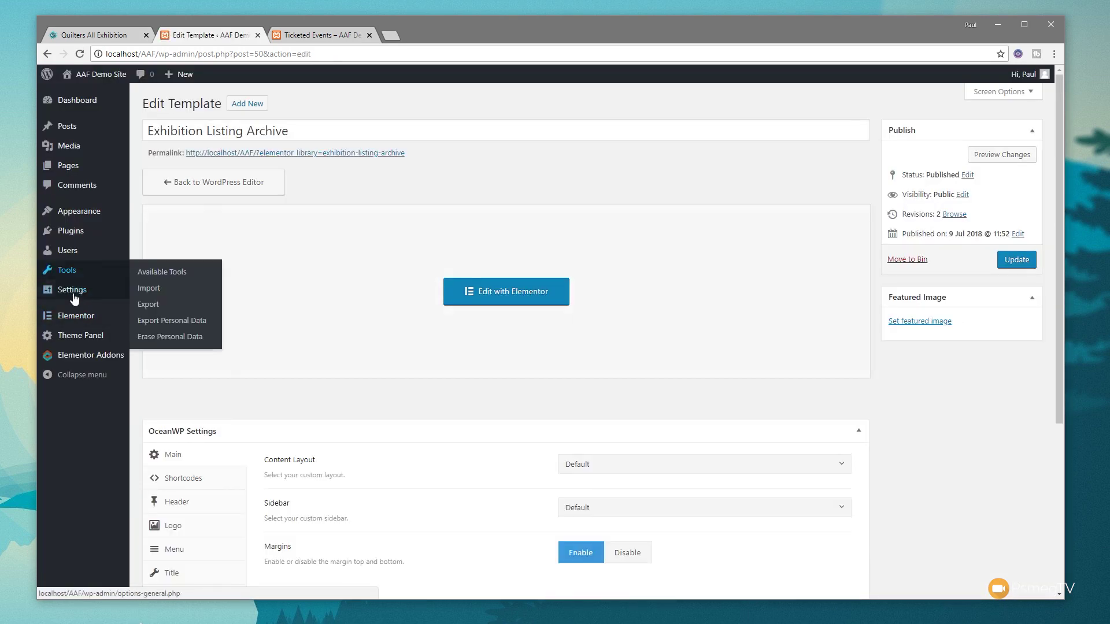
mouse_move(74, 316)
left_click(164, 319)
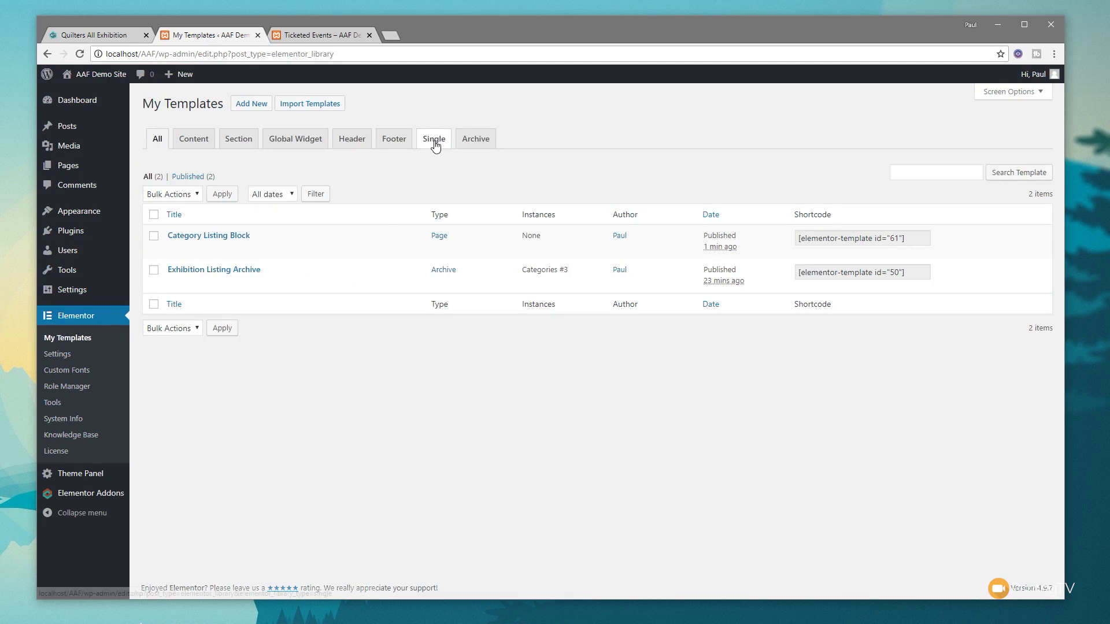
left_click(469, 142)
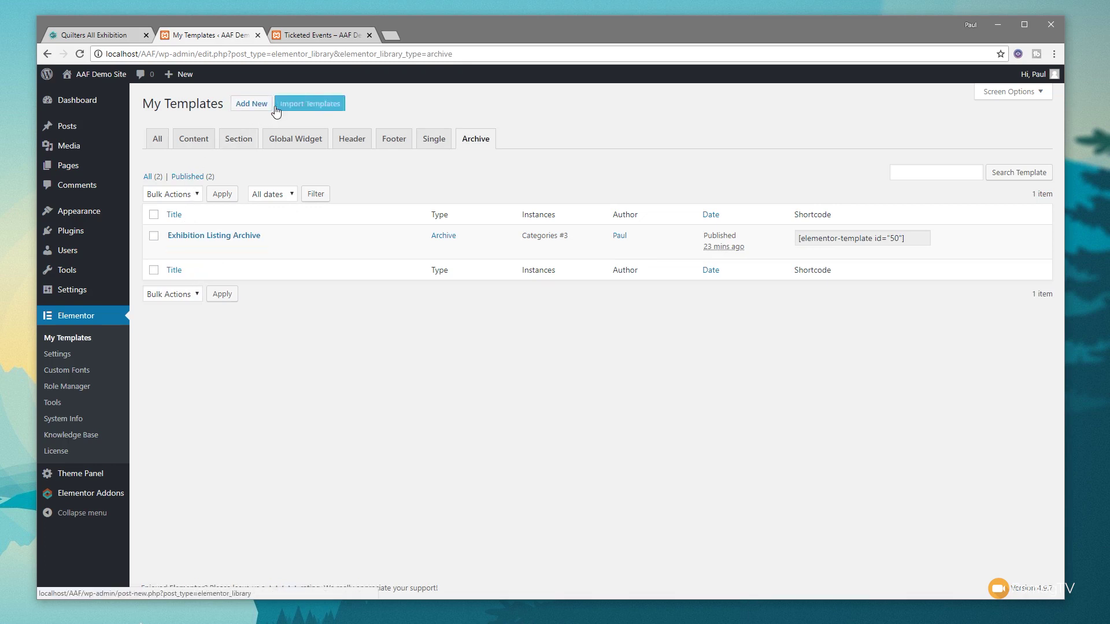
- Create a new Archive template named Ticketed Events Listing Archive and dismiss the block library
left_click(257, 105)
left_click(614, 321)
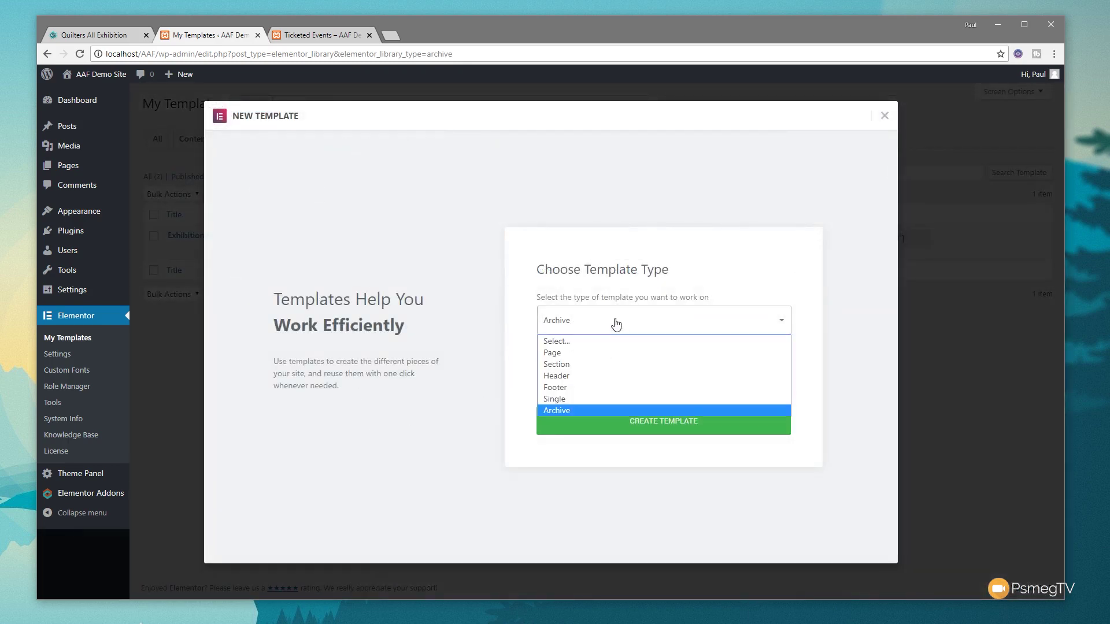
left_click(574, 414)
left_click(586, 381)
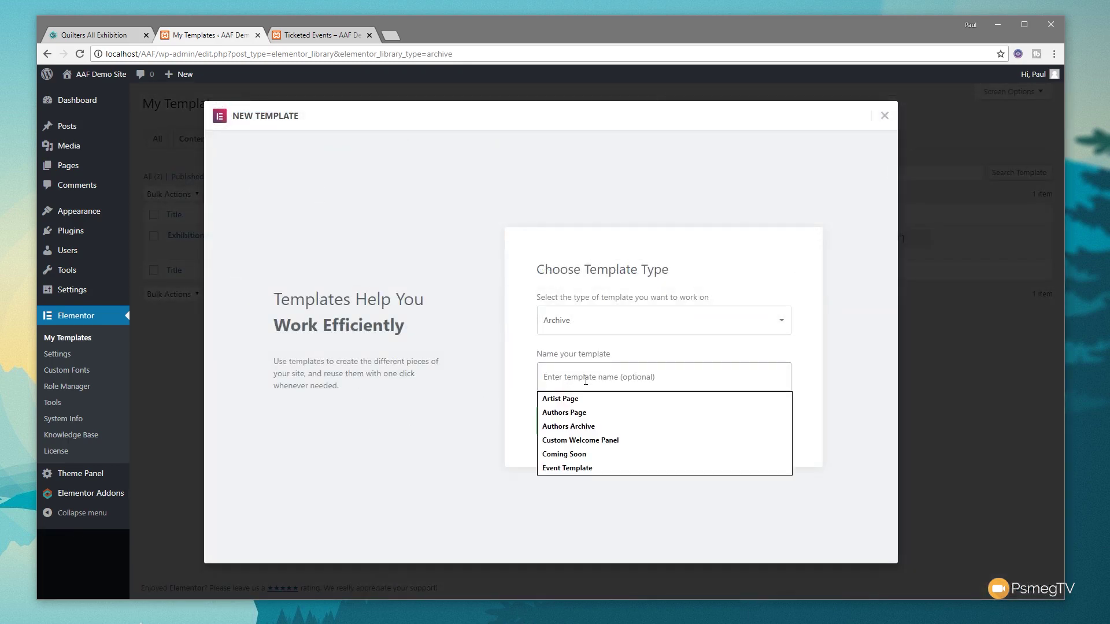
type("E")
key("BackSpace")
type("Ticketed Events L")
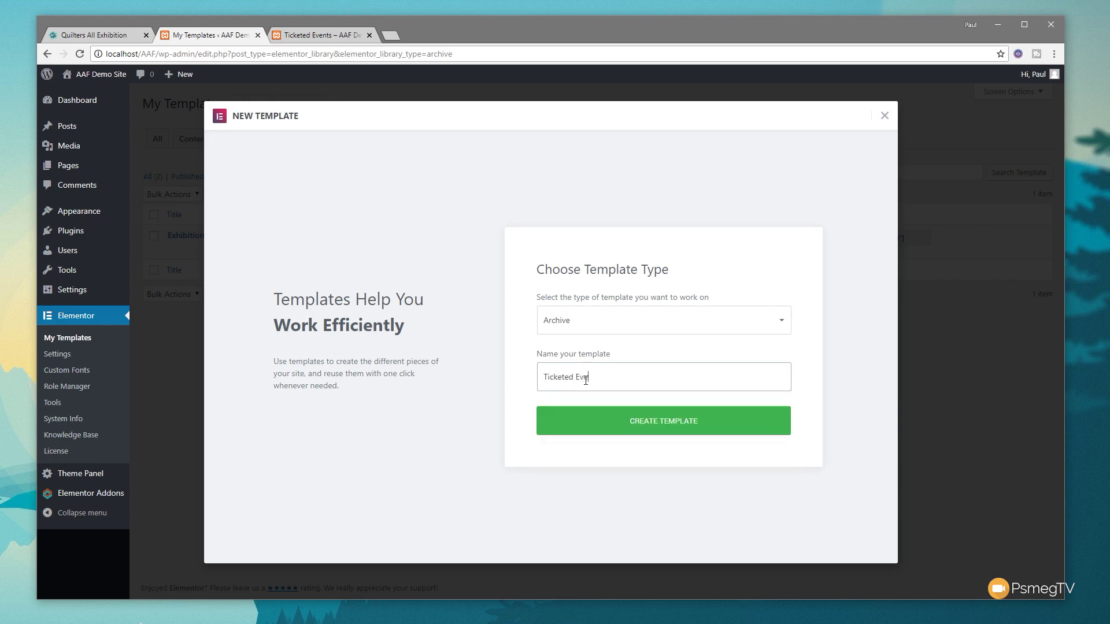
type("isting Archive")
left_click(665, 428)
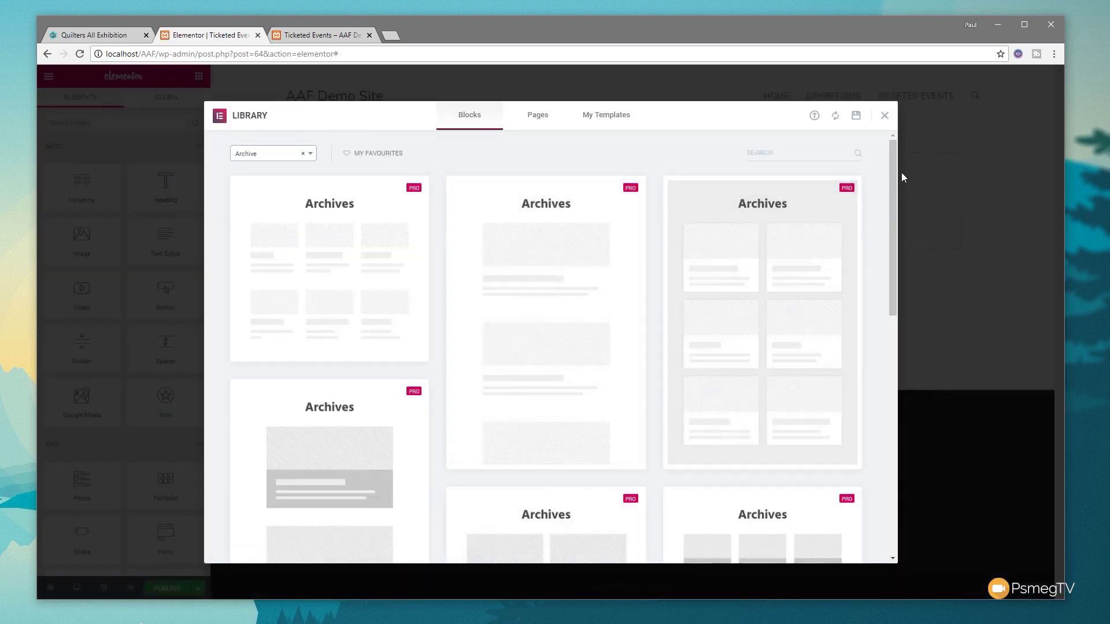
left_click(883, 116)
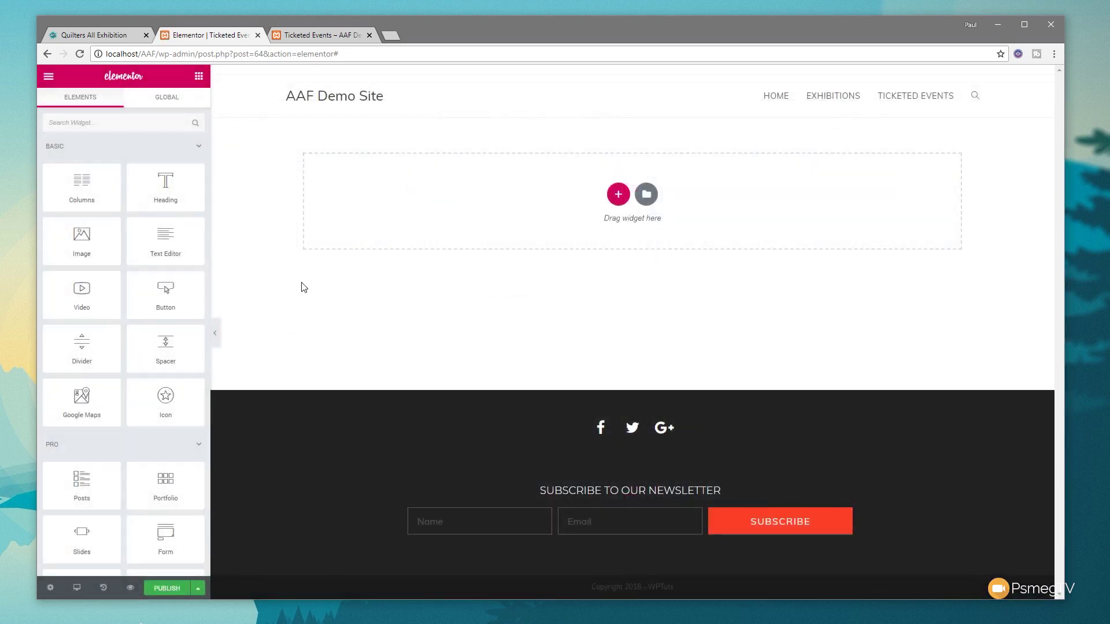
- Insert the saved Category Listing Block template into the empty archive without importing its document settings
left_click(647, 194)
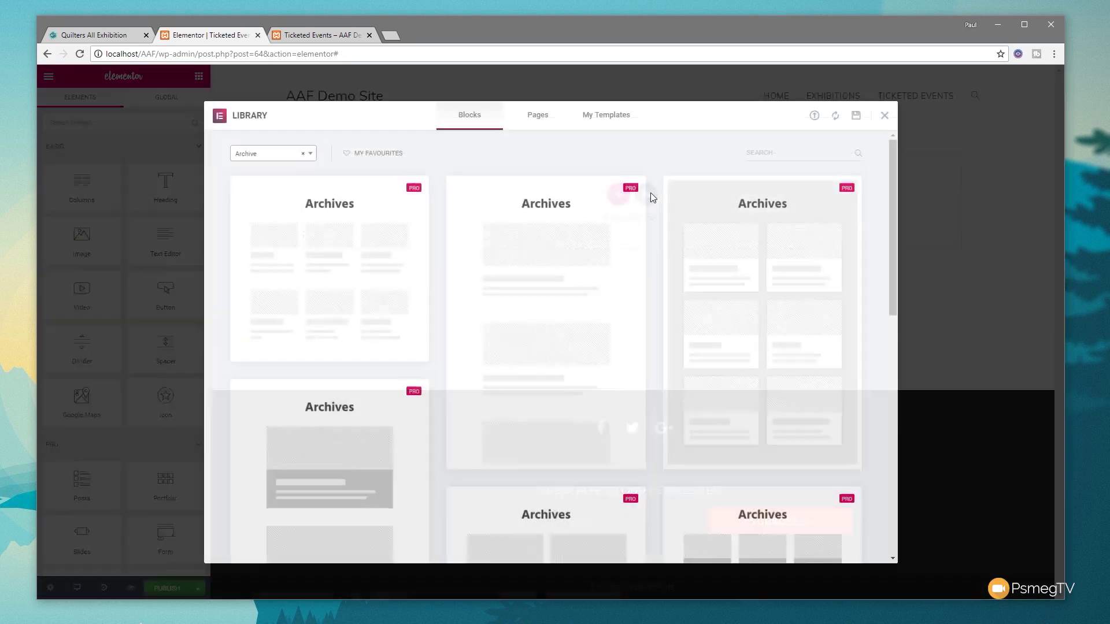
left_click(597, 113)
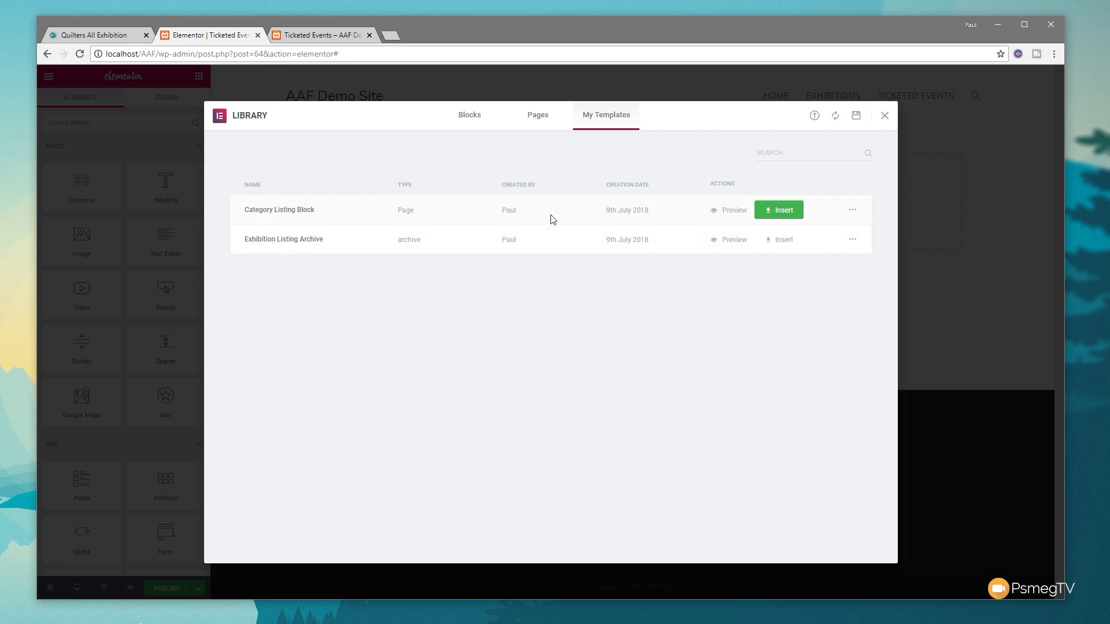
left_click(783, 210)
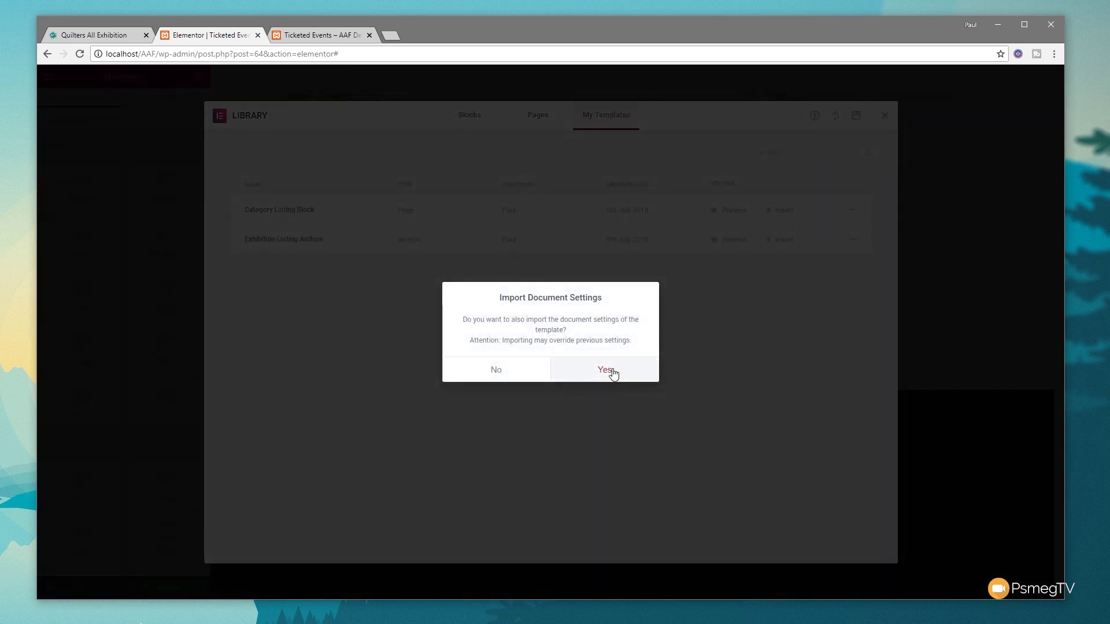
left_click(515, 376)
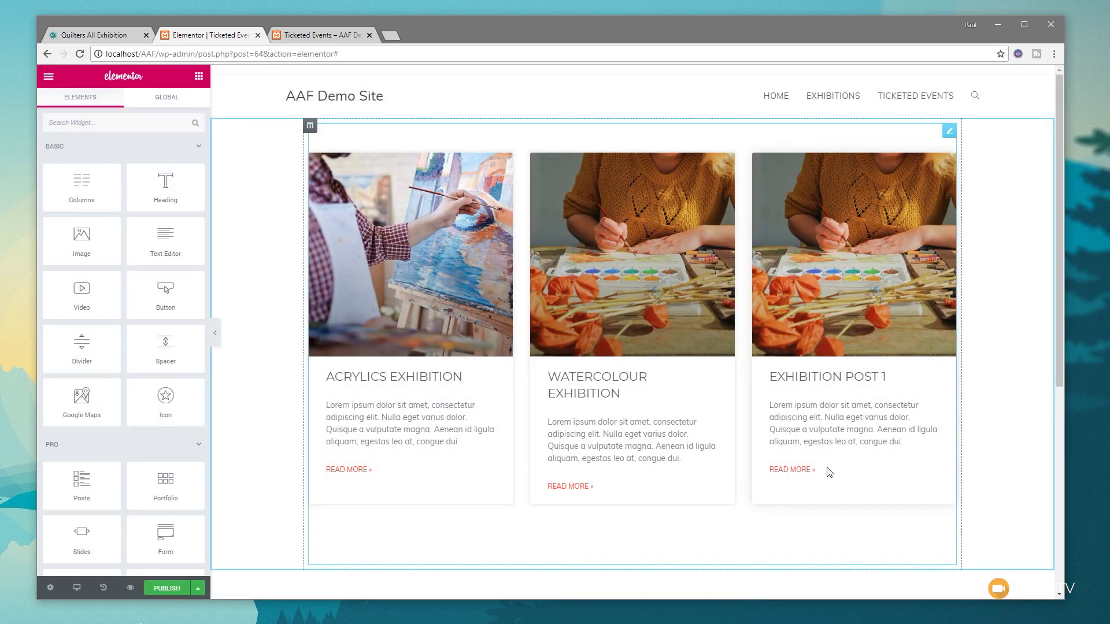
- In the Posts widget's query, replace the Exhibitions category with Ticketed Events
left_click(798, 338)
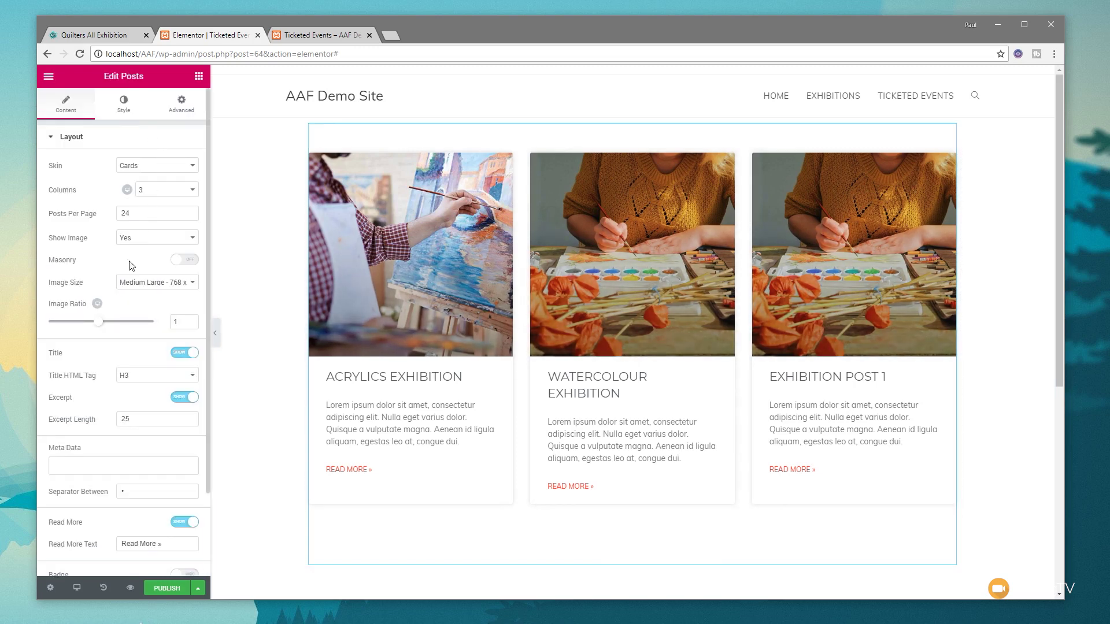
scroll(122, 315, "down", 2)
left_click(70, 535)
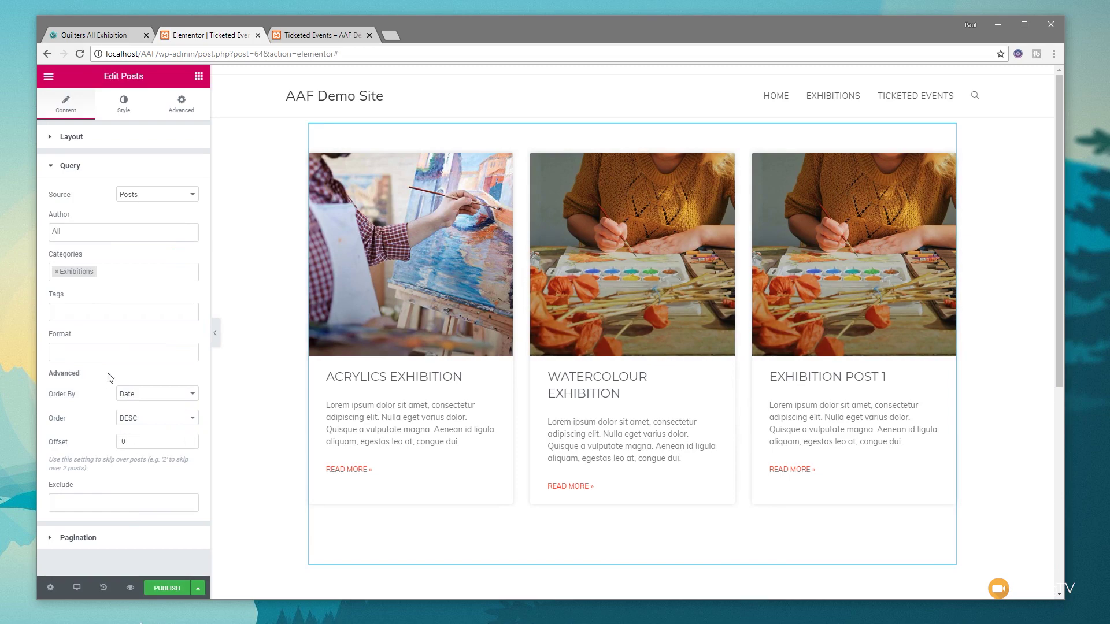
left_click(56, 272)
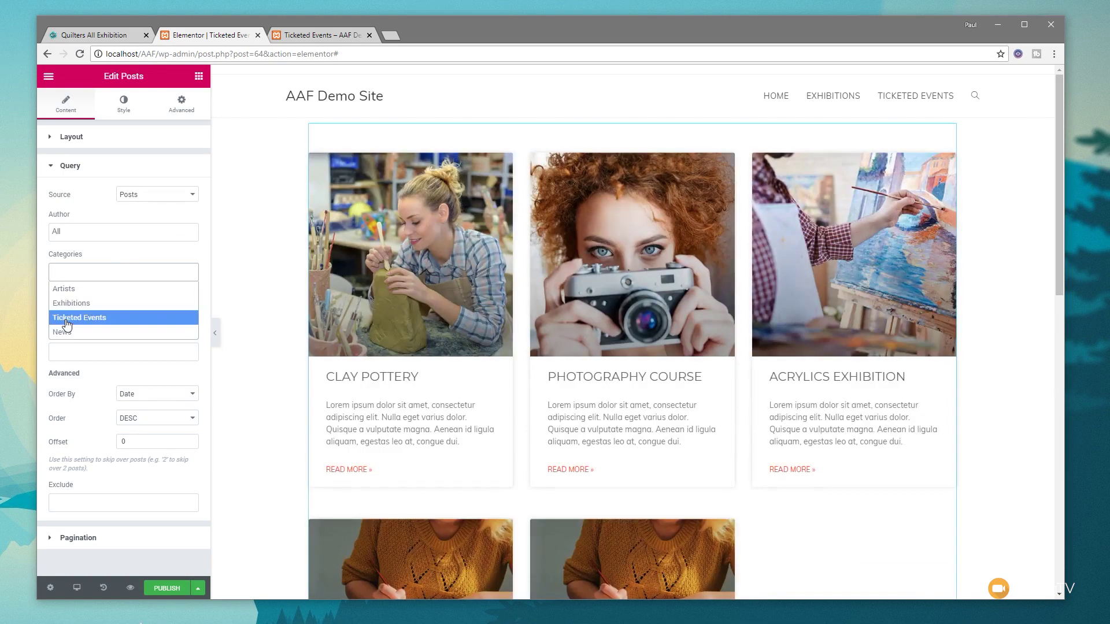
left_click(66, 316)
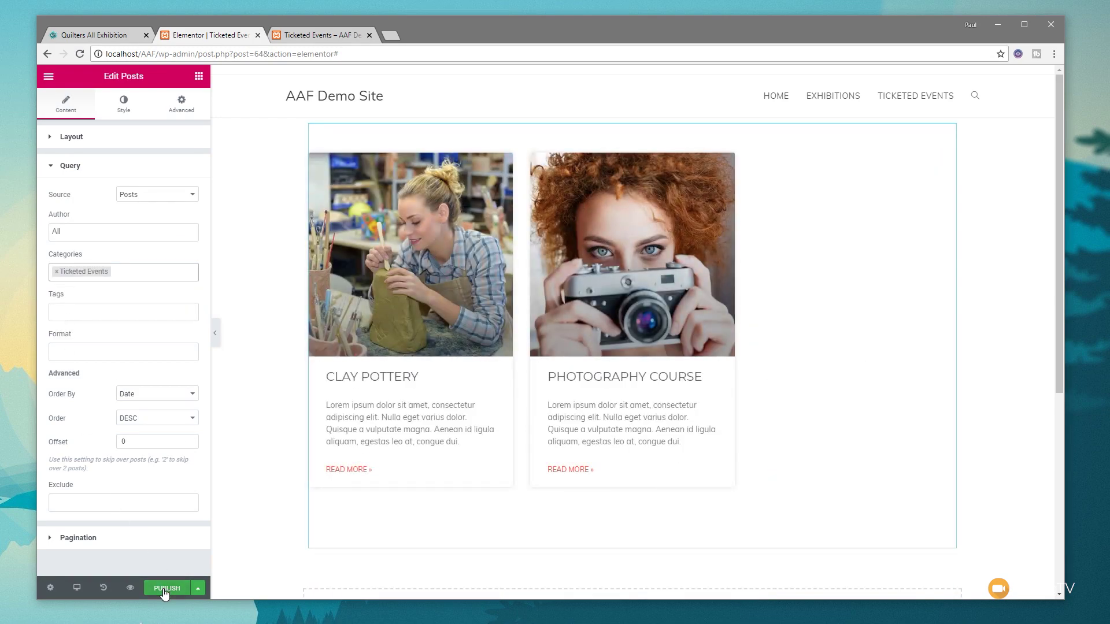
- Publish the archive template with a display condition that includes the Ticketed Events category
left_click(163, 588)
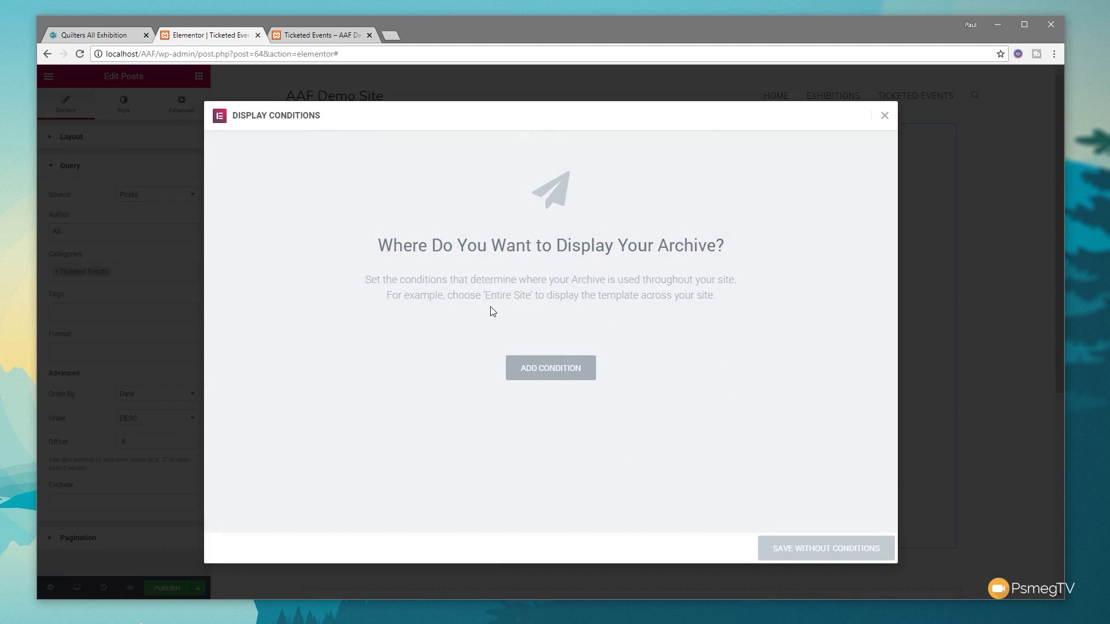
left_click(562, 374)
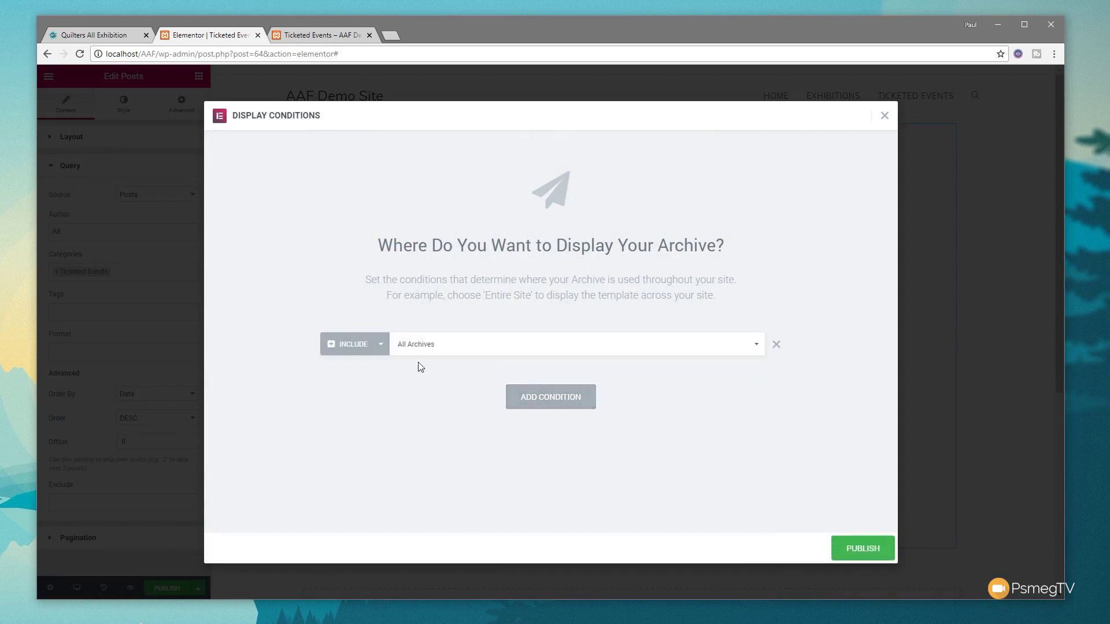
left_click(437, 349)
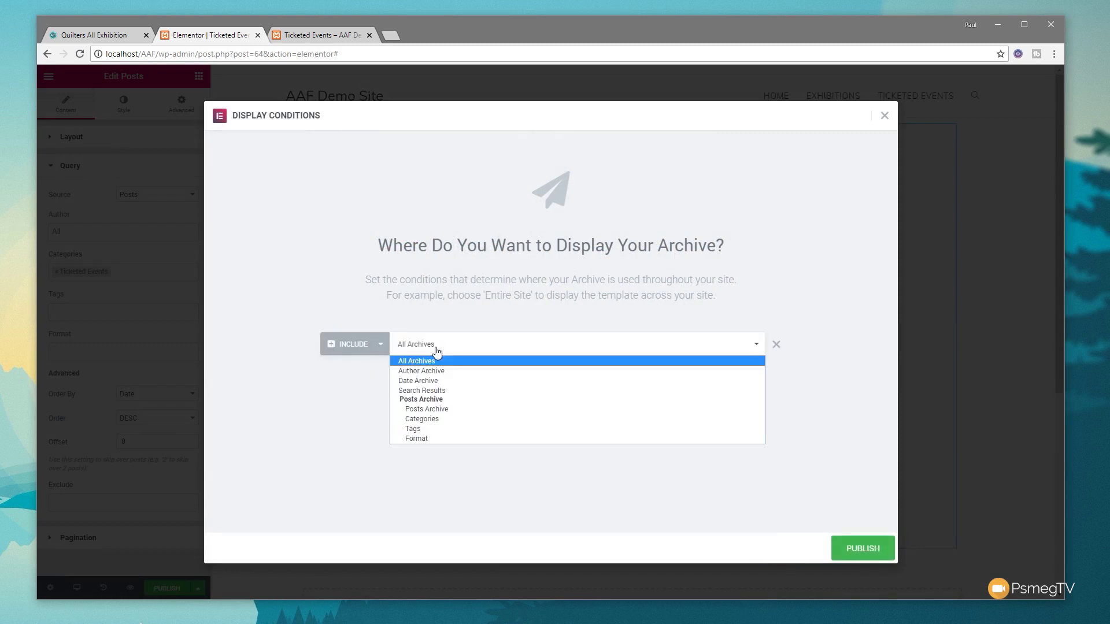
left_click(422, 419)
left_click(640, 347)
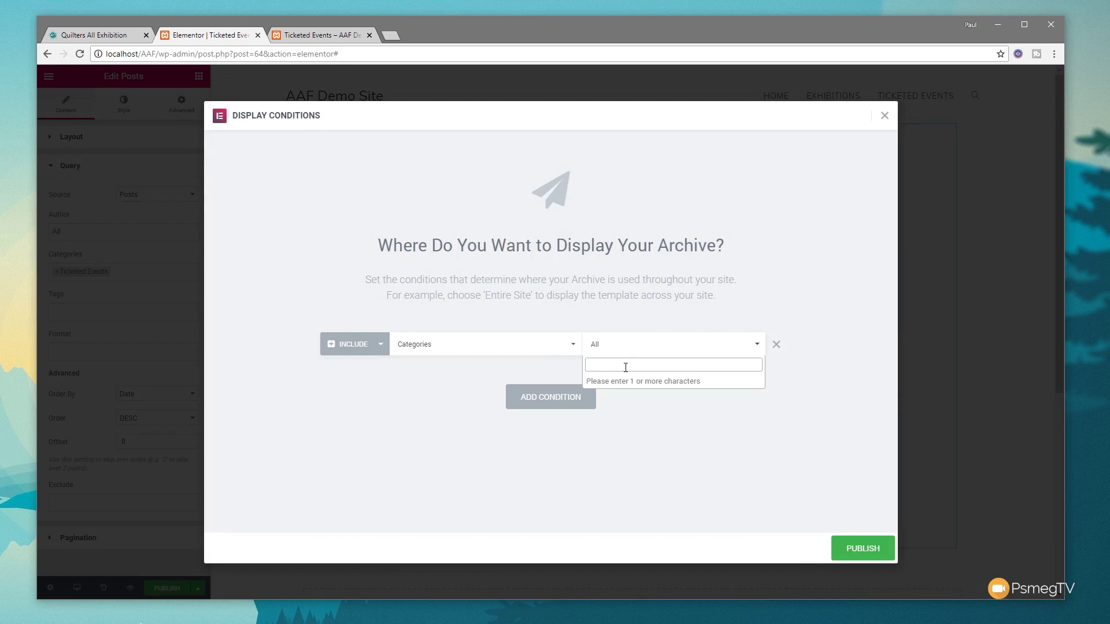
type("tic")
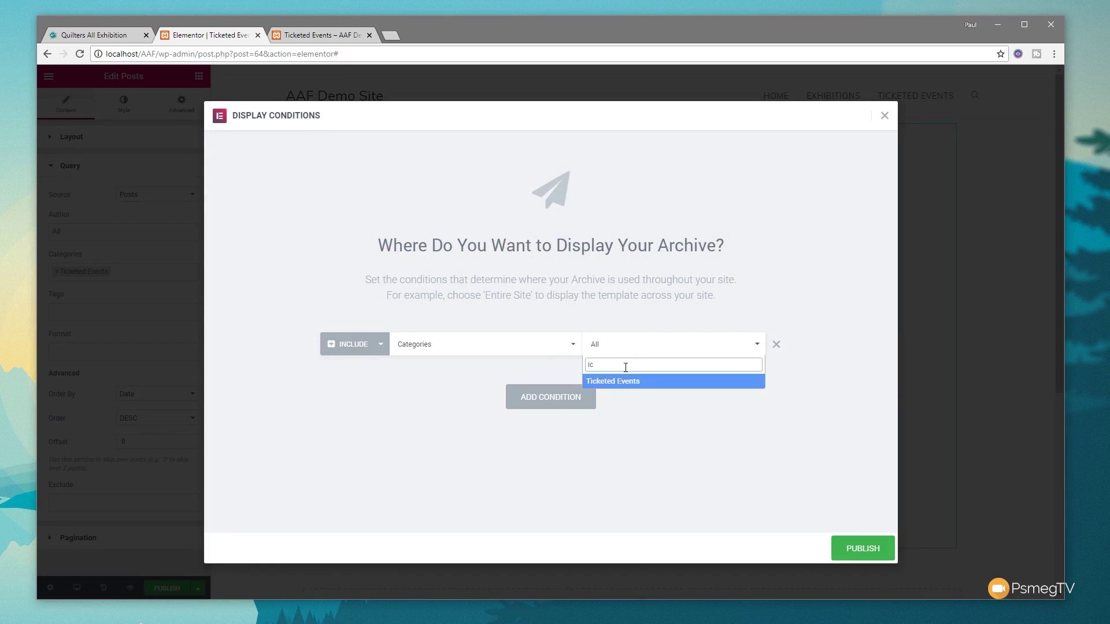
left_click(622, 380)
left_click(862, 549)
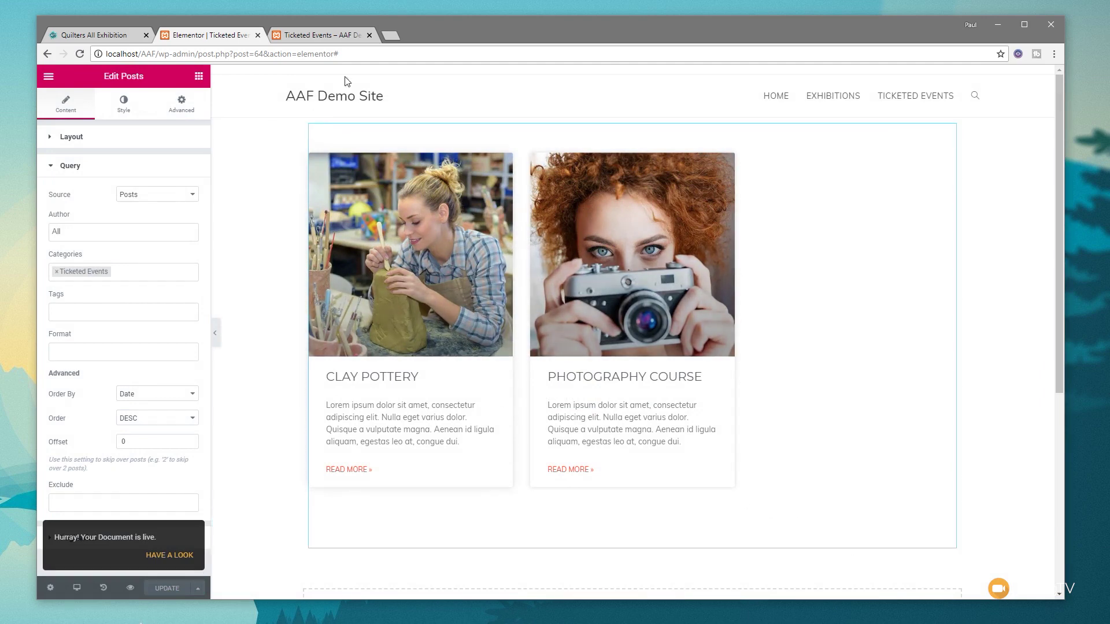
- Reload the live Ticketed Events page to check its card listing, and open the Exhibitions page for comparison
left_click(323, 35)
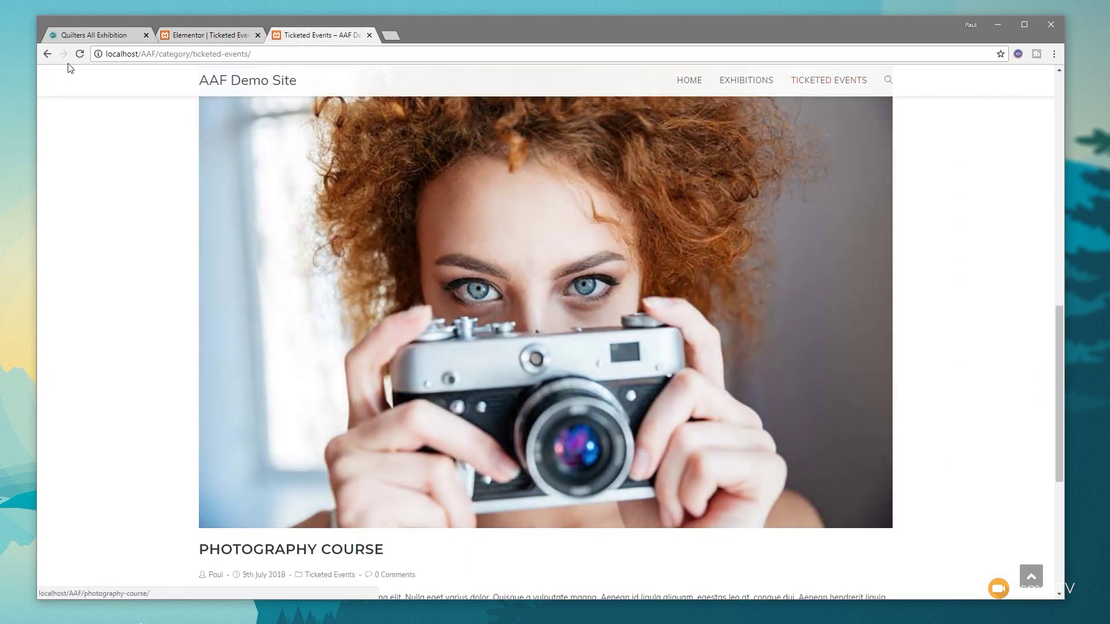
left_click(80, 54)
scroll(86, 340, "up", 3)
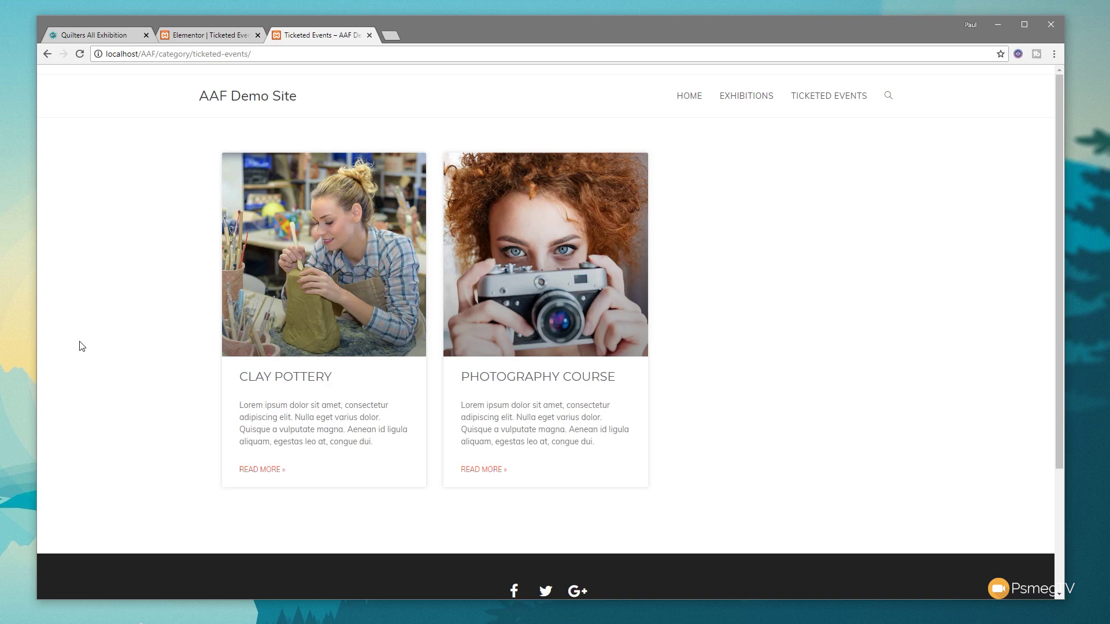
left_click(751, 98)
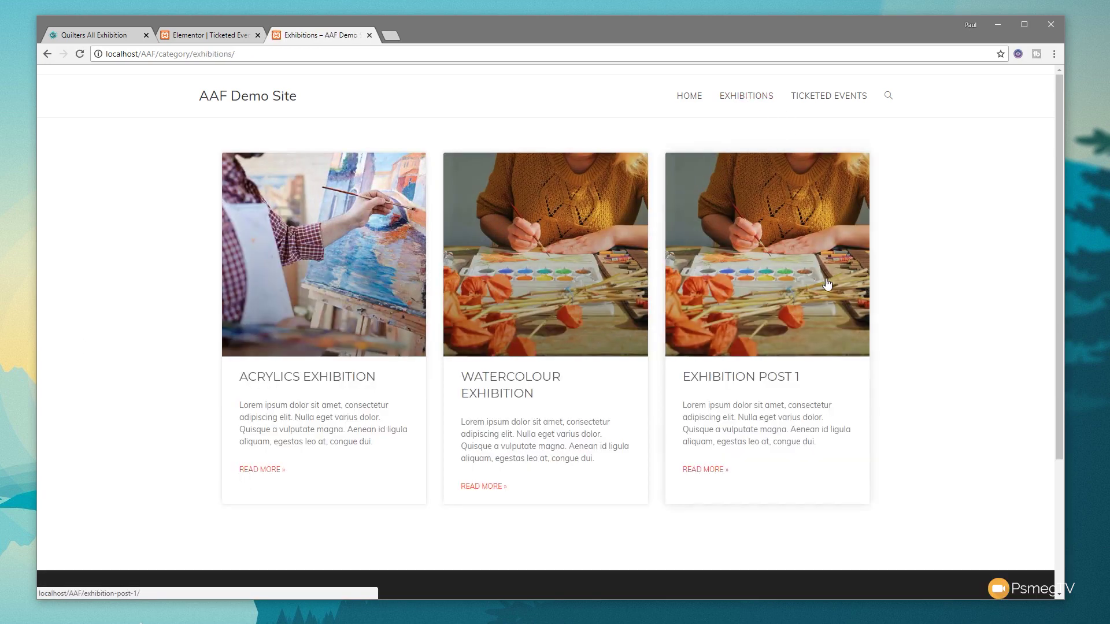
- Open Exhibition Post 1, go back, and open the Acrylics Exhibition post to examine its single post layout
left_click(854, 346)
key("alt+Left")
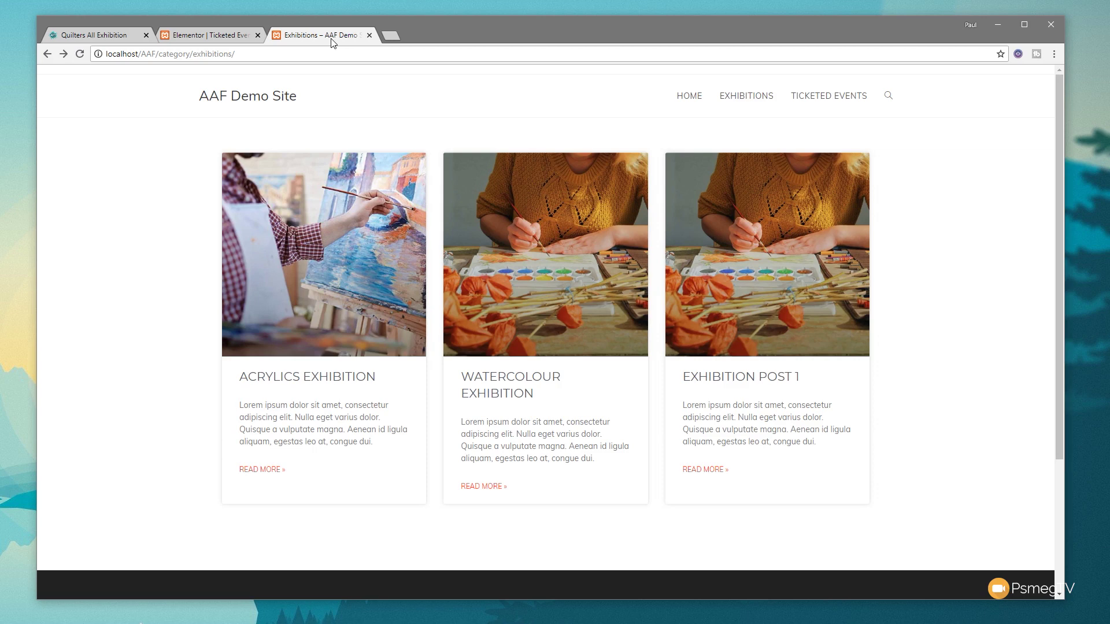
left_click(293, 229)
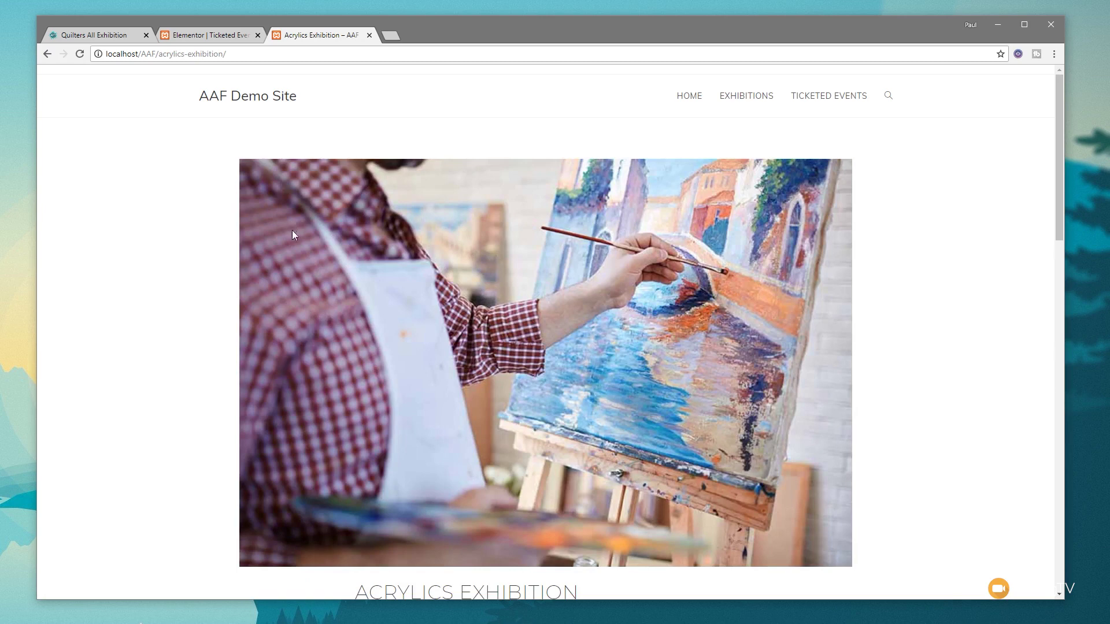
scroll(175, 369, "down", 6)
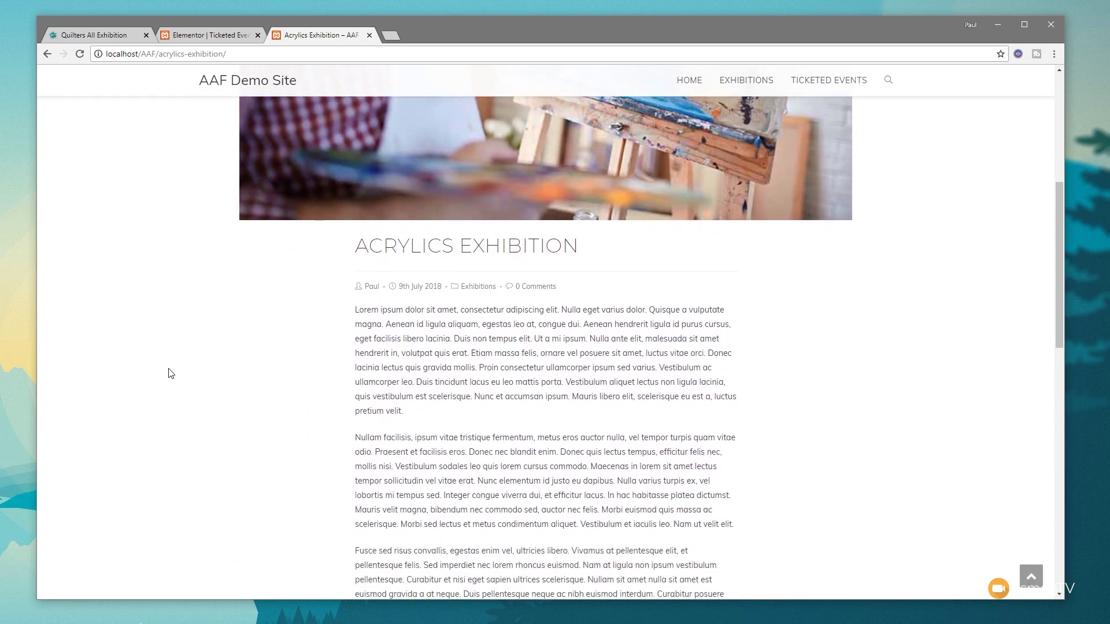
scroll(171, 372, "down", 4)
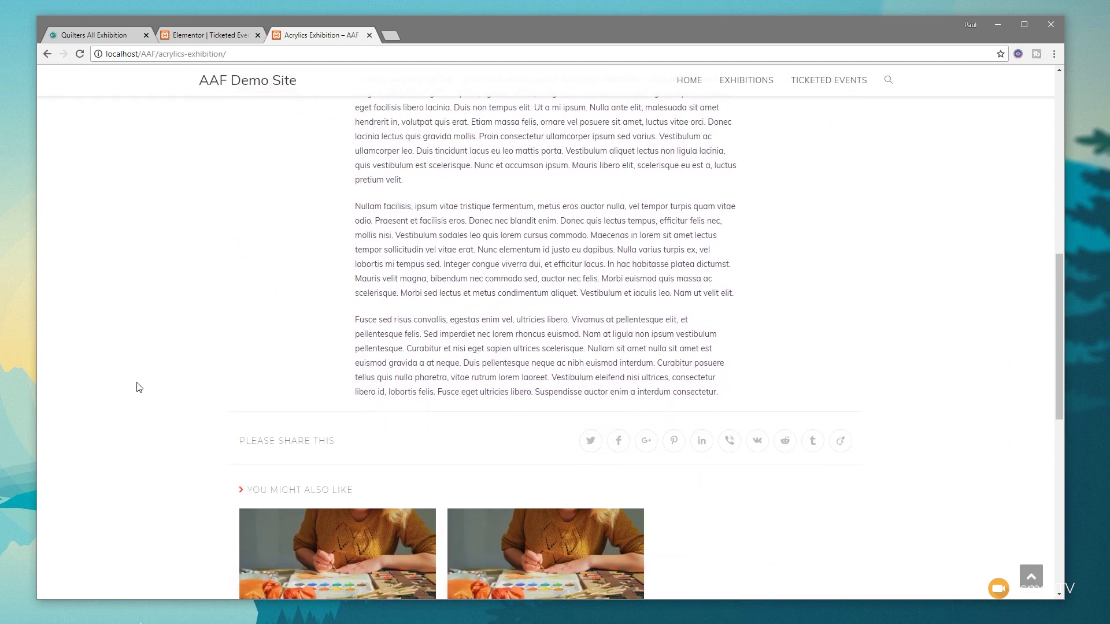
scroll(139, 387, "up", 8)
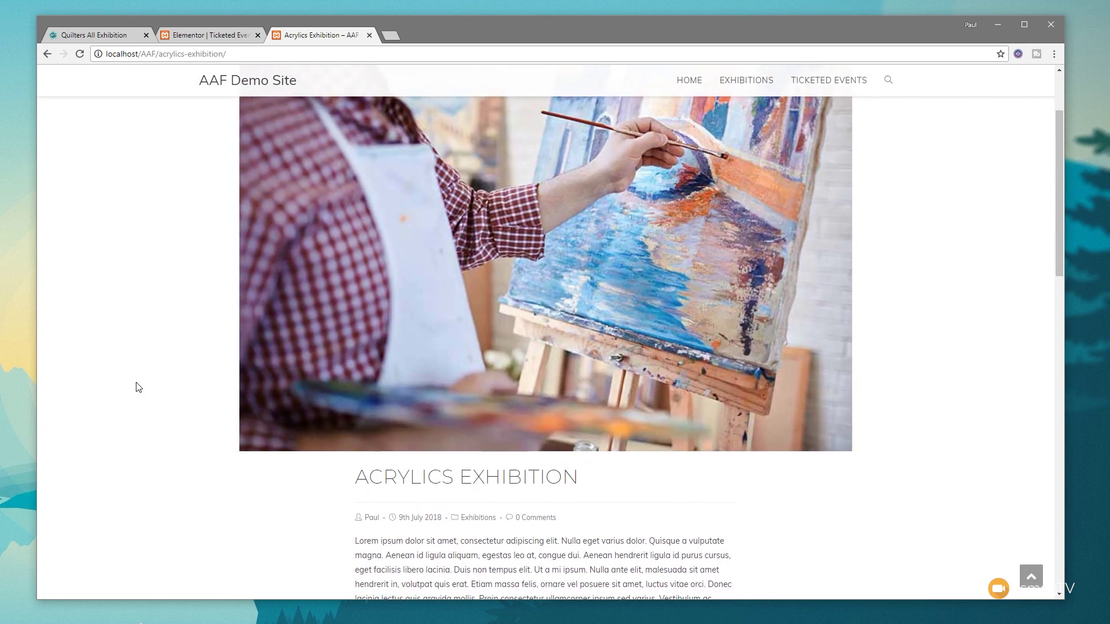
- Exit the Ticketed Events template to the WordPress dashboard and show only Single templates in My Templates
left_click(230, 39)
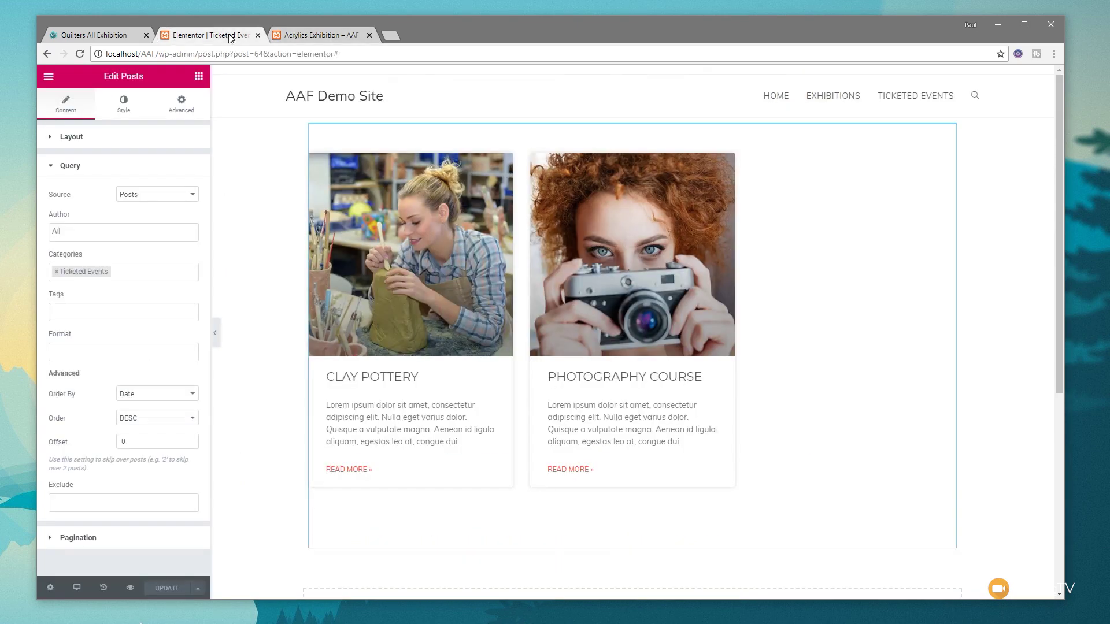
left_click(49, 75)
left_click(94, 315)
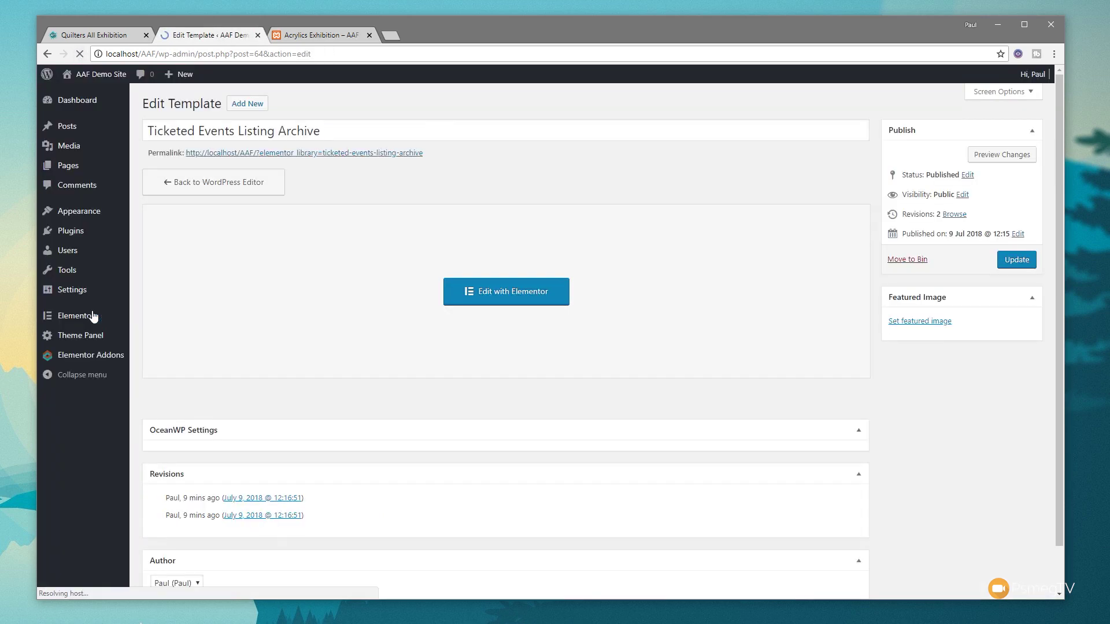
mouse_move(87, 319)
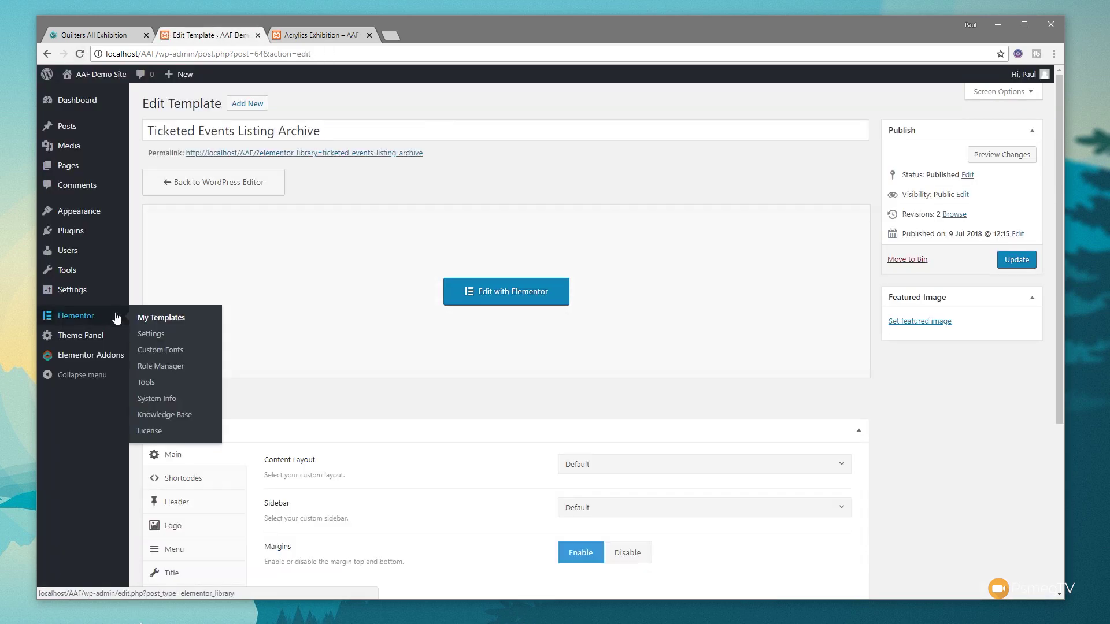
left_click(148, 319)
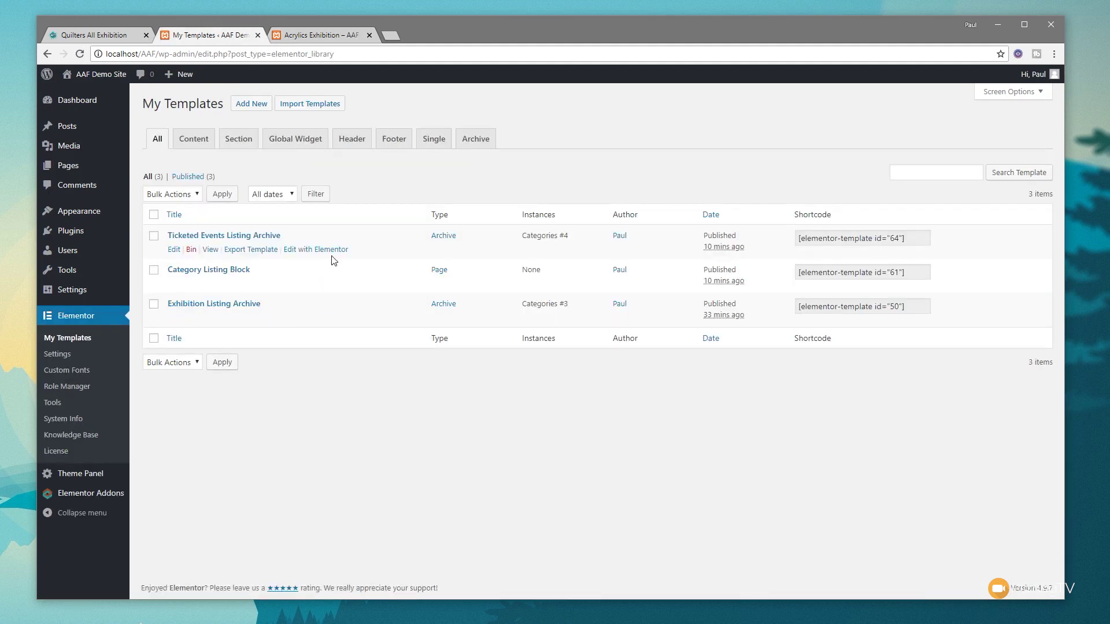
left_click(428, 142)
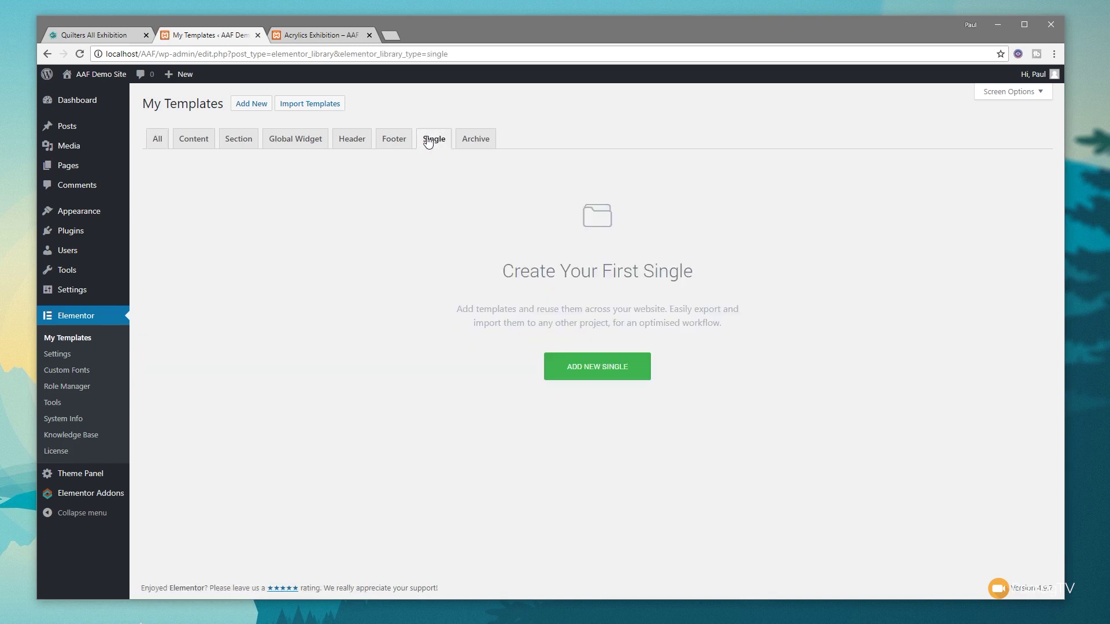
- Create a new Single template for the Post type named Default Single post Template and dismiss the block library
left_click(605, 368)
left_click(610, 294)
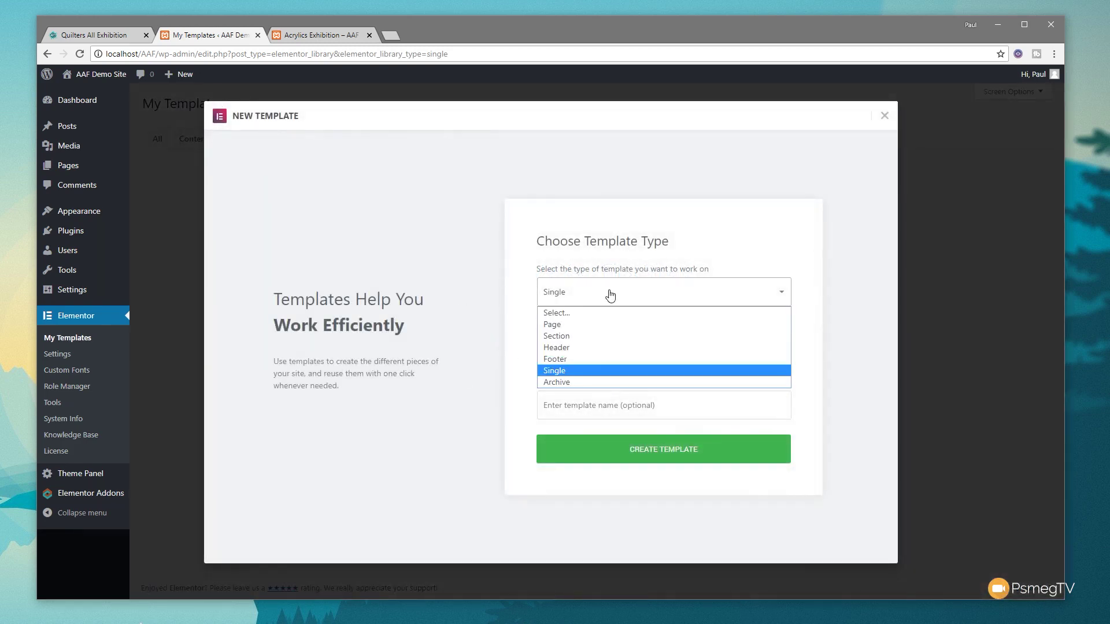
left_click(580, 371)
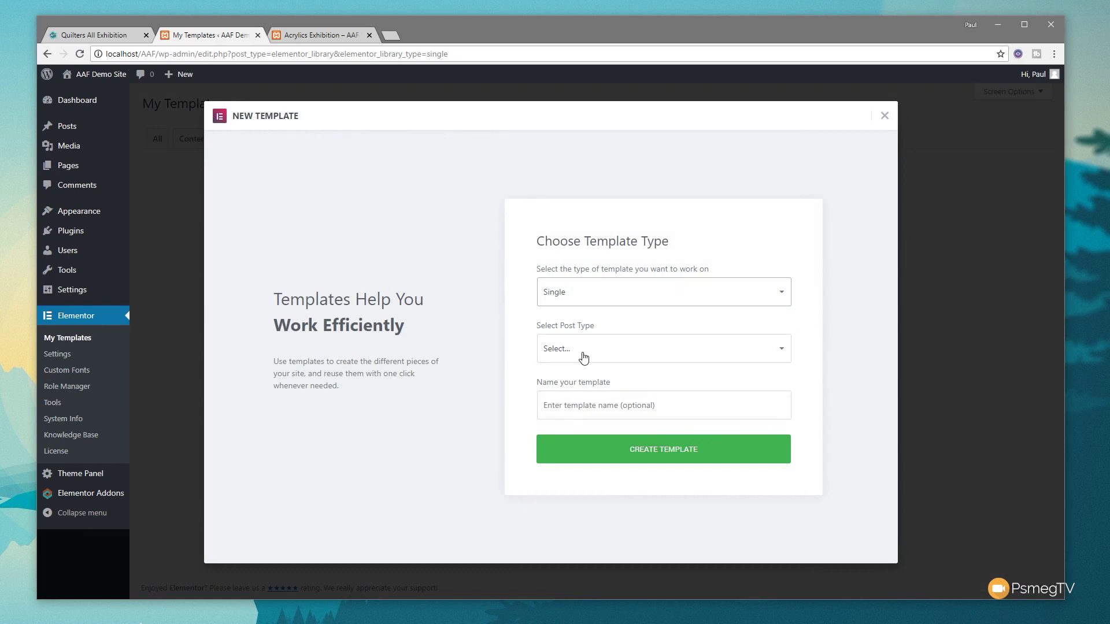
left_click(584, 359)
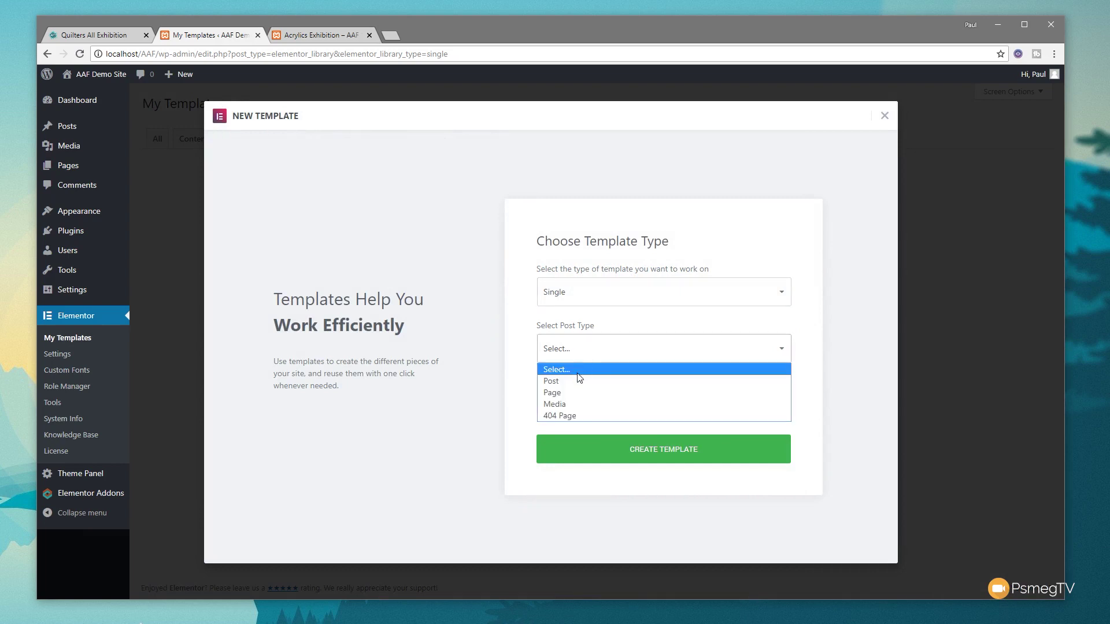
left_click(578, 381)
left_click(602, 406)
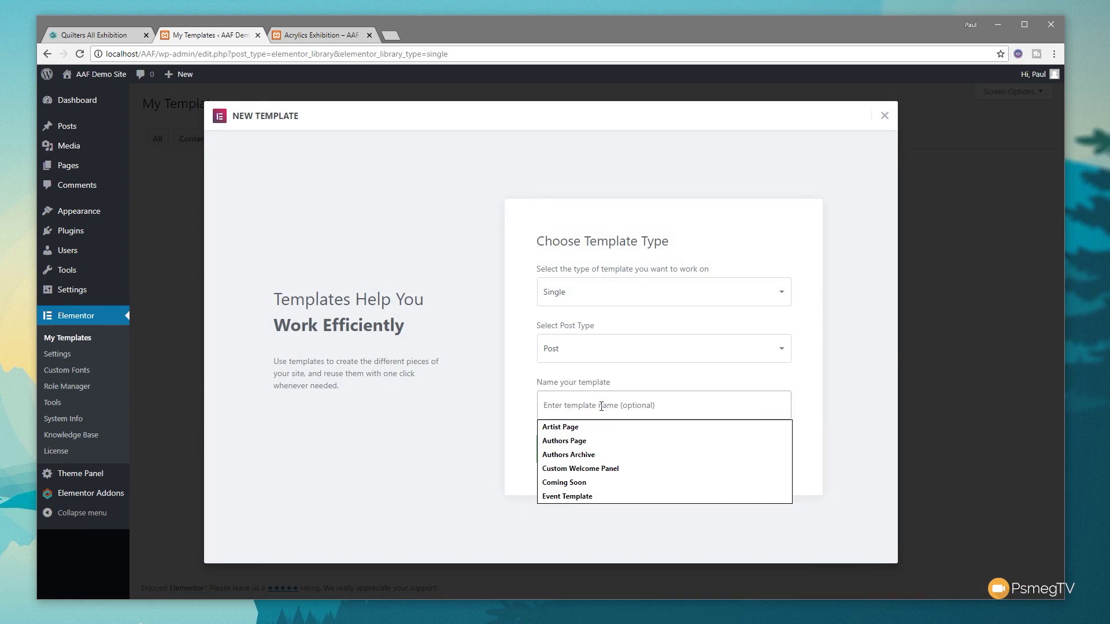
type("Default Sin")
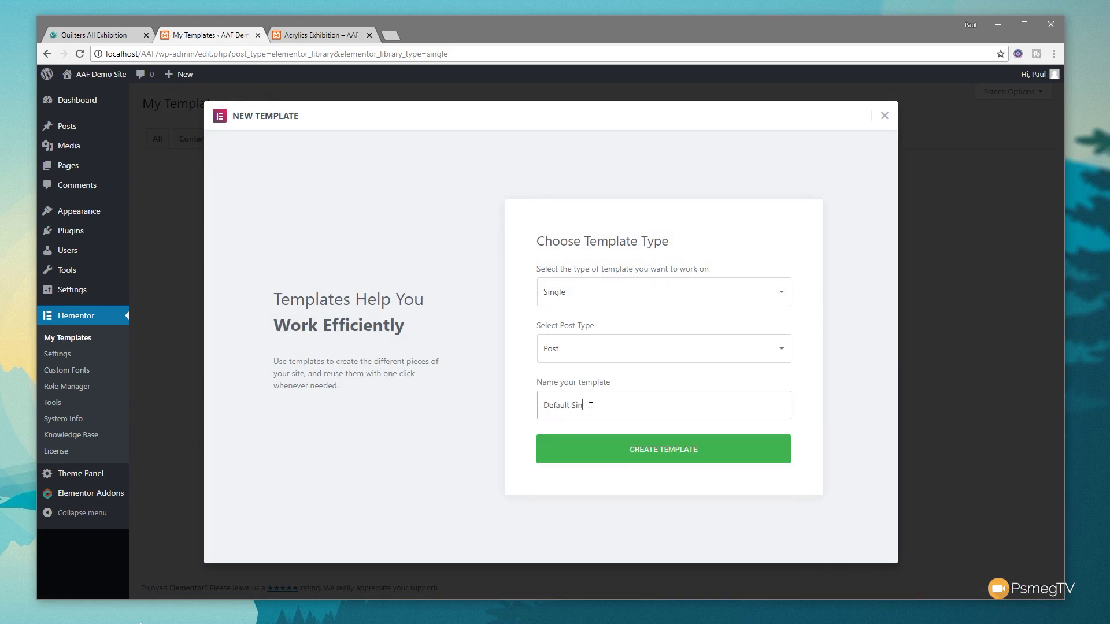
type("gle post Tempalt")
type("lte")
left_click(669, 452)
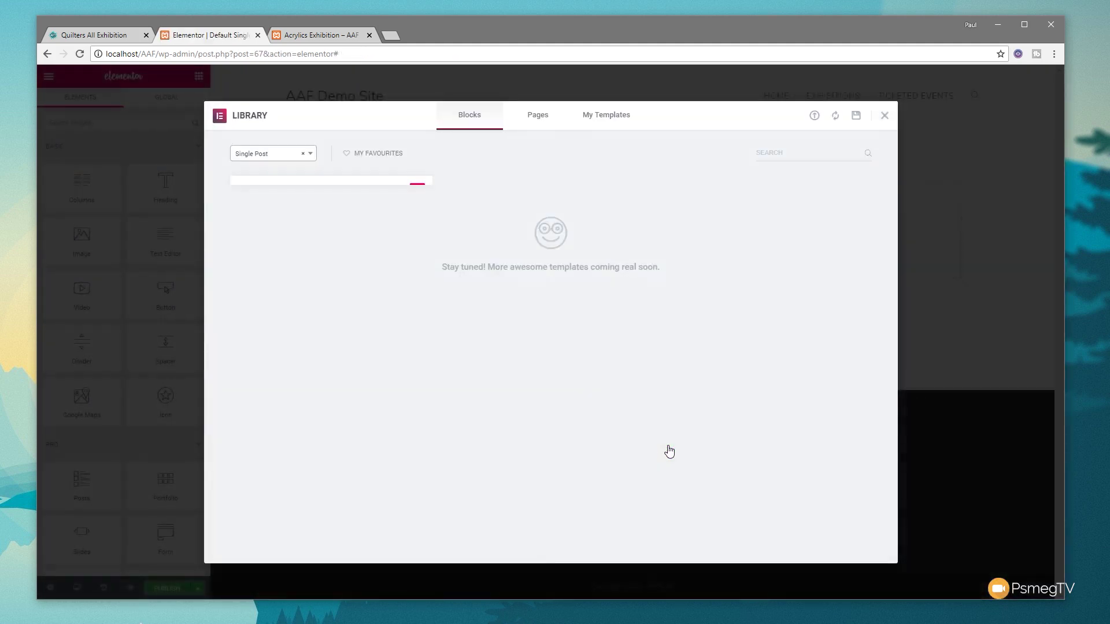
mouse_move(351, 328)
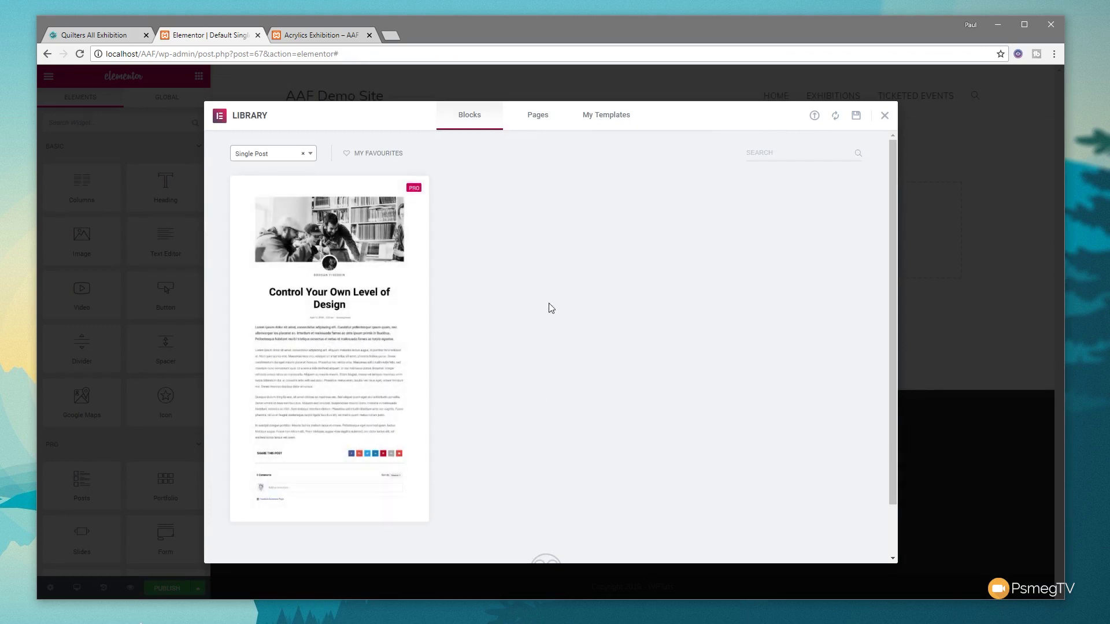
left_click(885, 115)
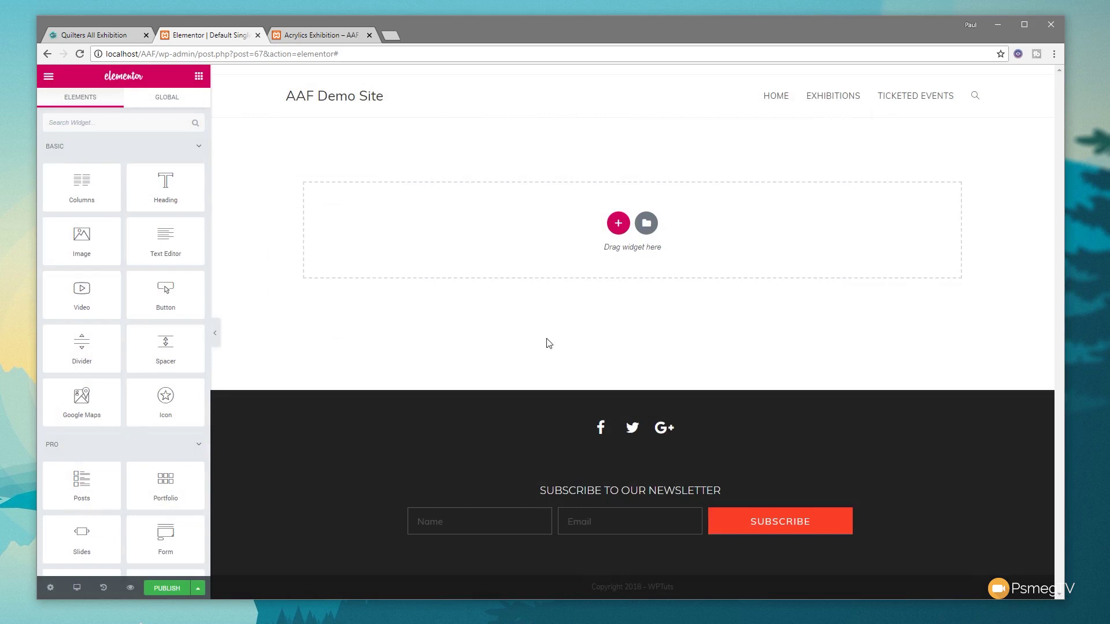
- Search the widget library for "post"
left_click(75, 122)
type("post")
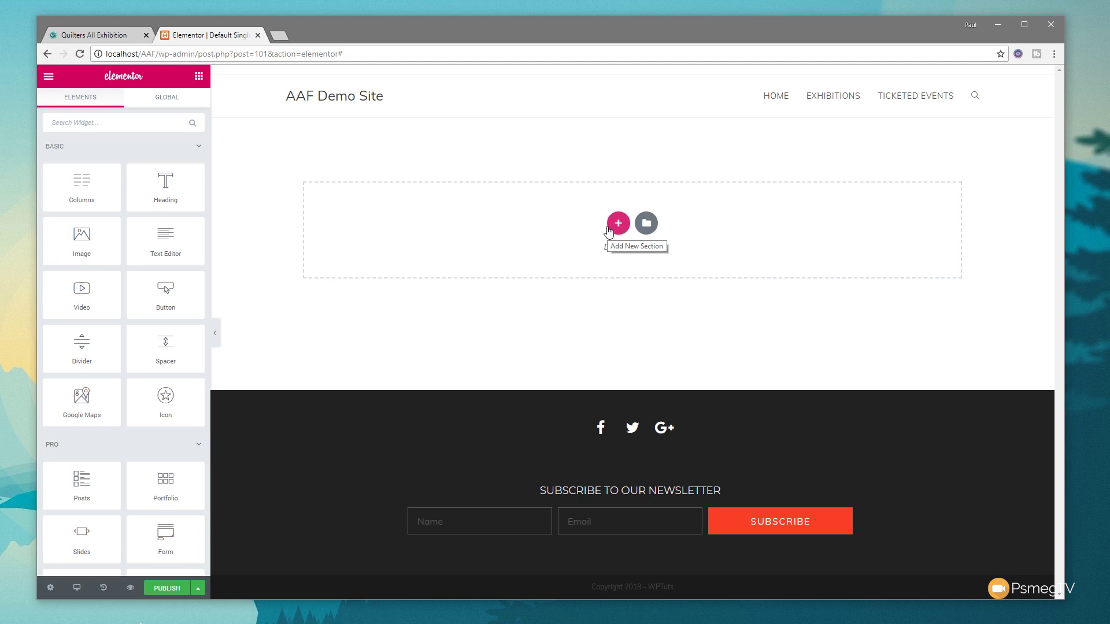
- Add a single-column section to the empty template, stretch it across the page and set its content width to Full Width
left_click(614, 226)
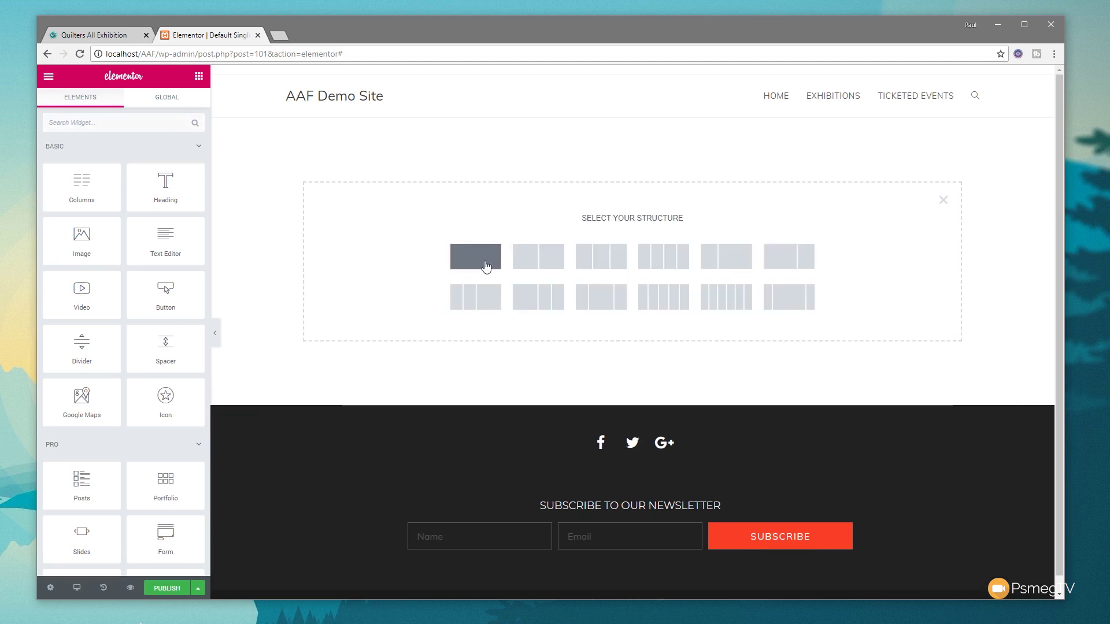
left_click(485, 266)
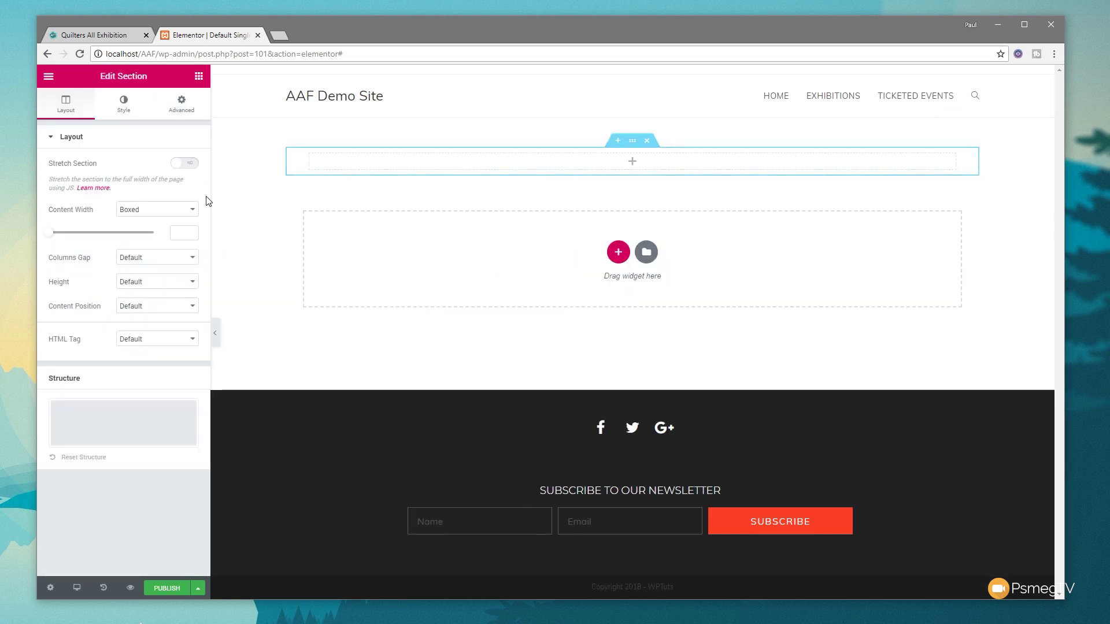
left_click(190, 163)
left_click(193, 213)
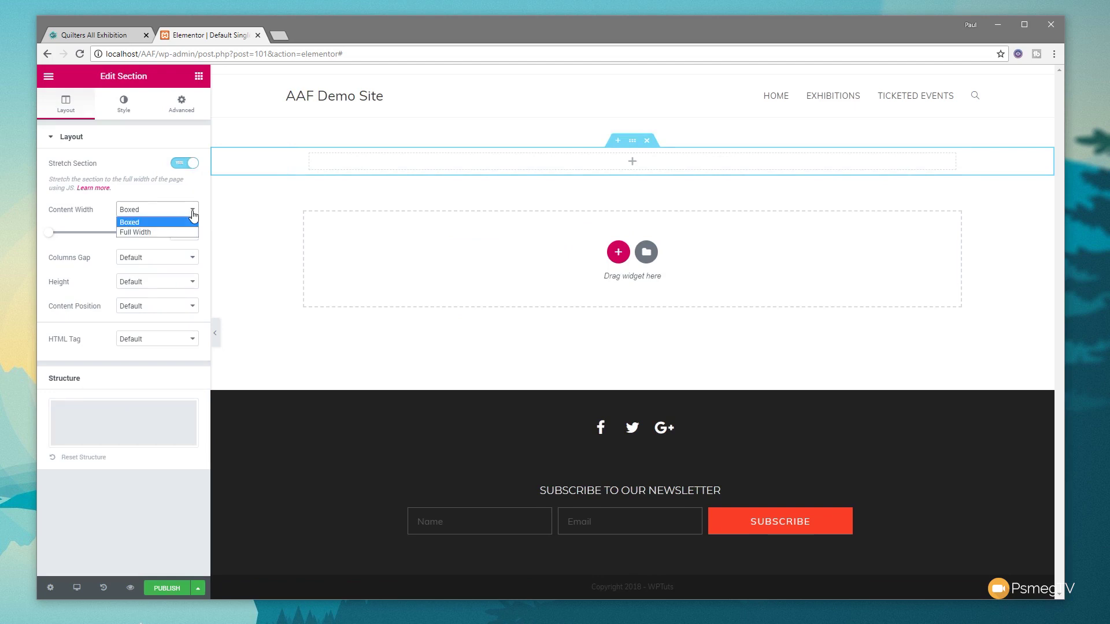
left_click(167, 232)
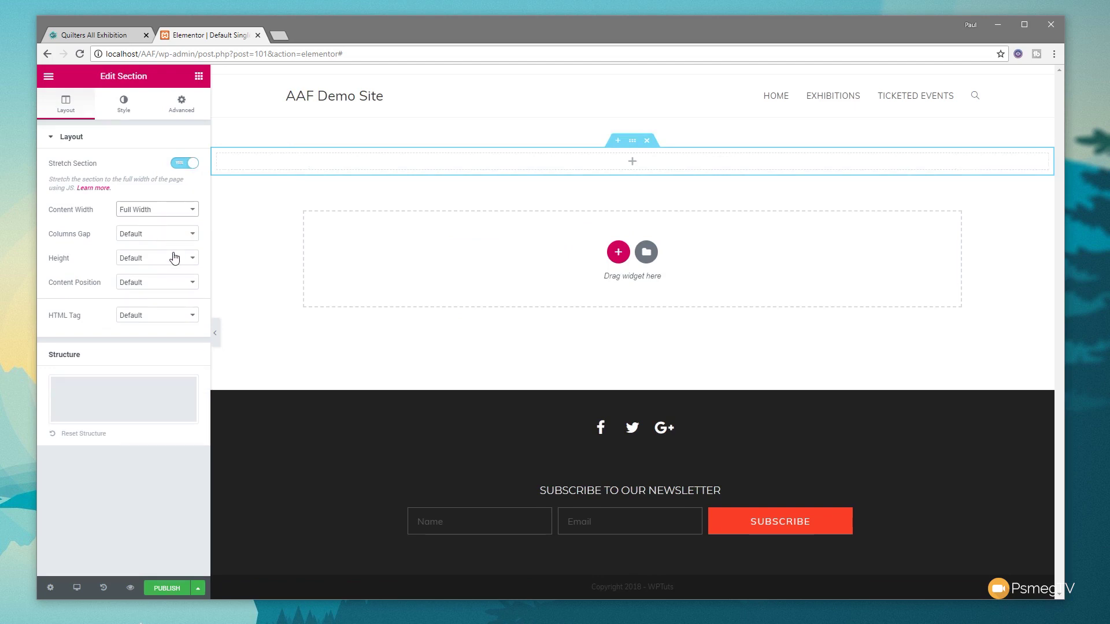
- Give the section a classic background that uses the post's dynamic Featured Image
left_click(124, 104)
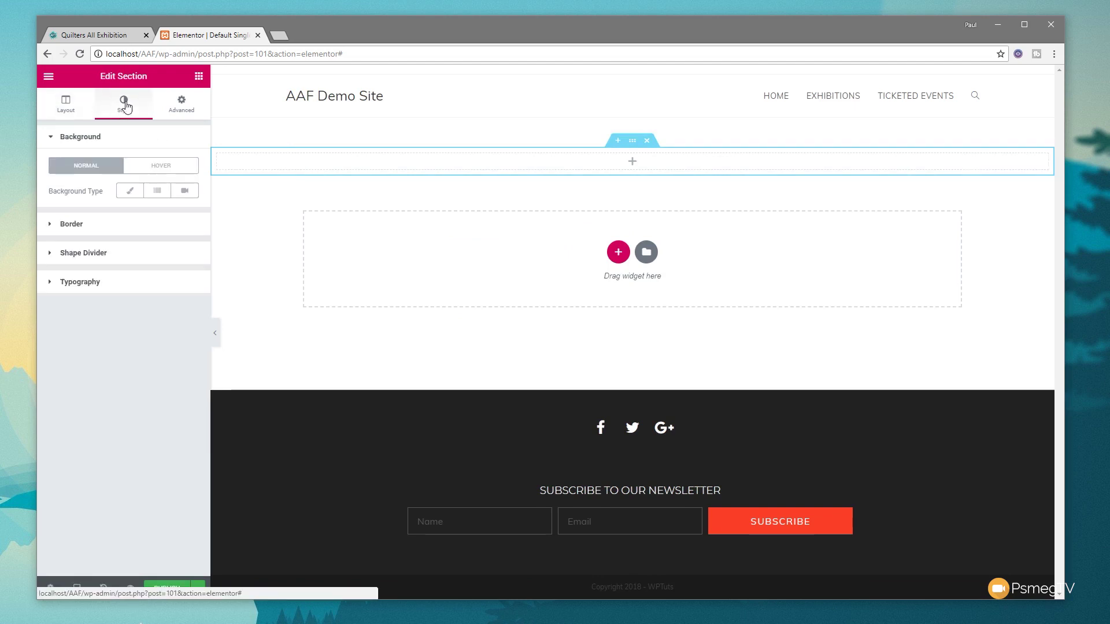
left_click(128, 192)
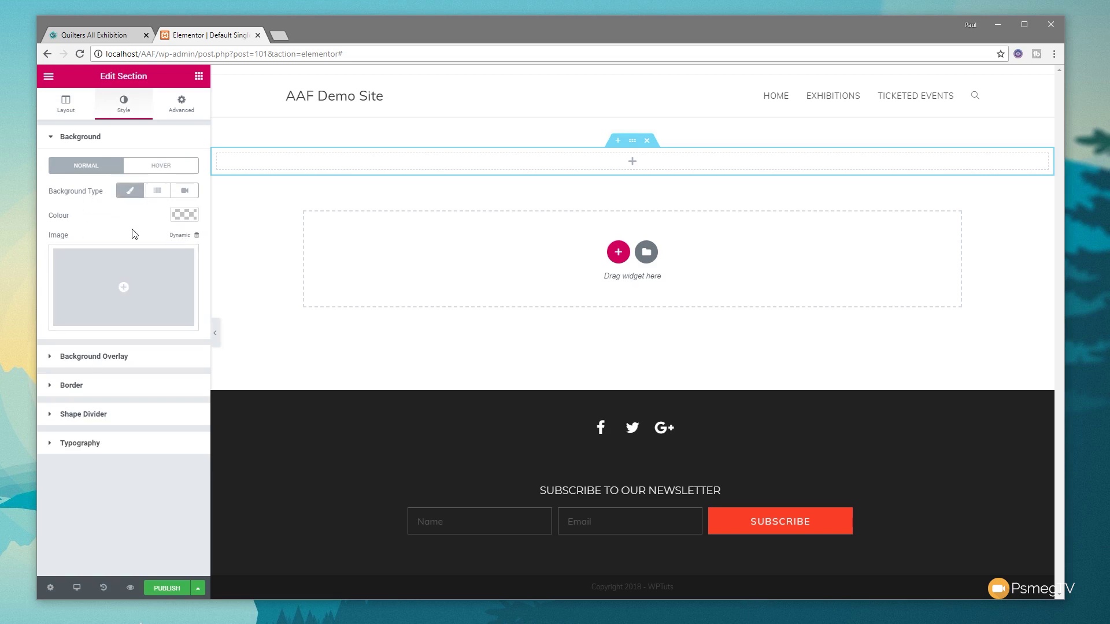
left_click(183, 237)
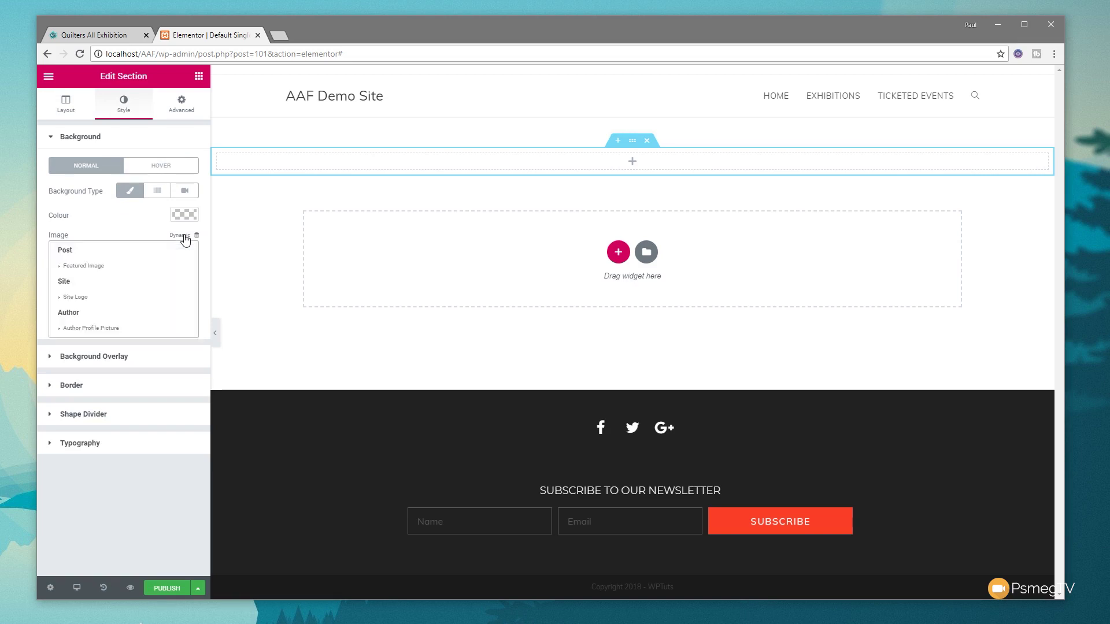
left_click(85, 267)
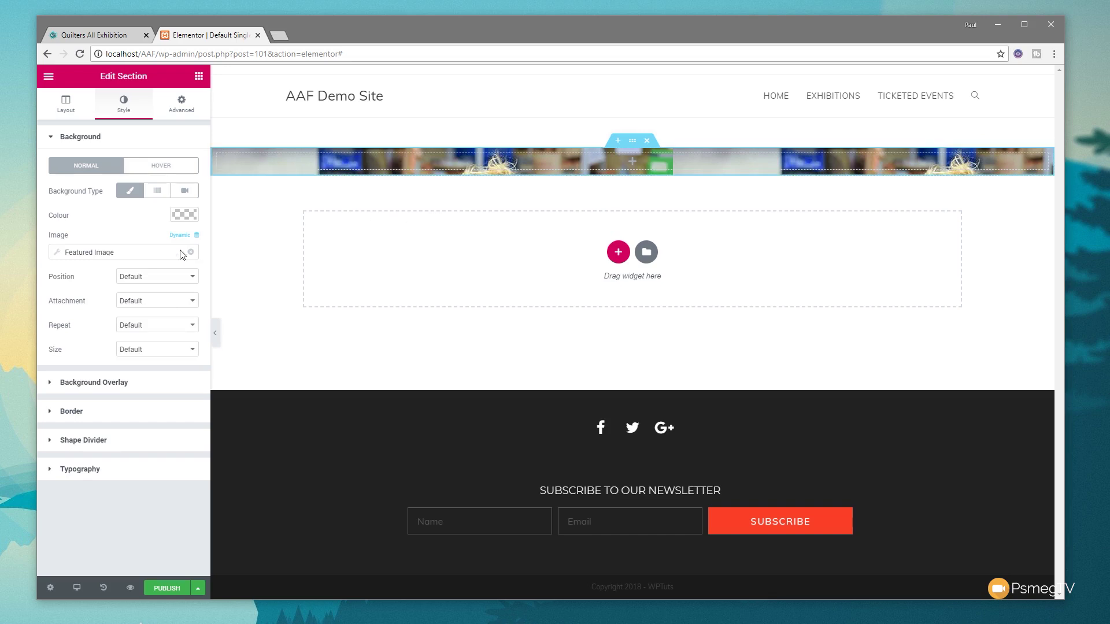
- Set the section's background image to Centre Centre position, No-repeat and Cover size
left_click(160, 283)
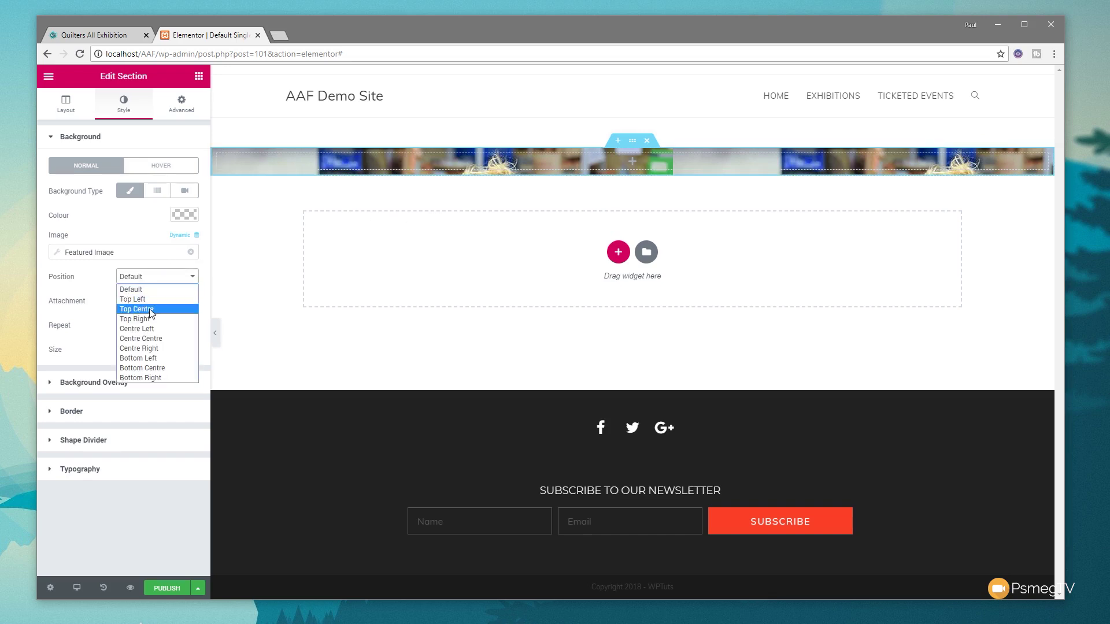
left_click(149, 339)
left_click(146, 325)
left_click(141, 349)
left_click(155, 351)
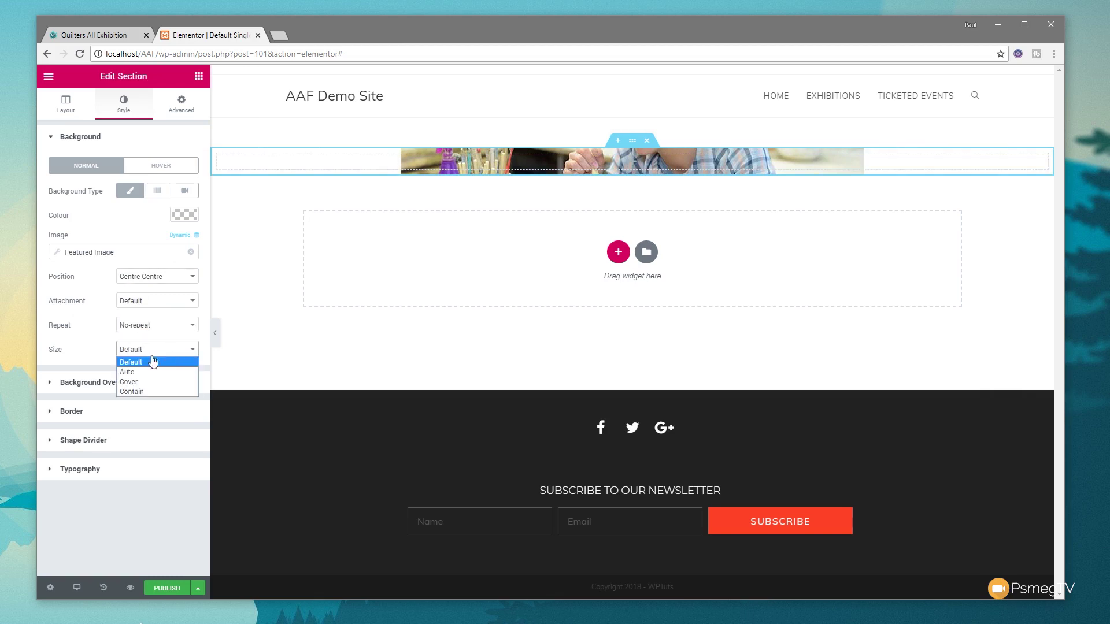
left_click(122, 382)
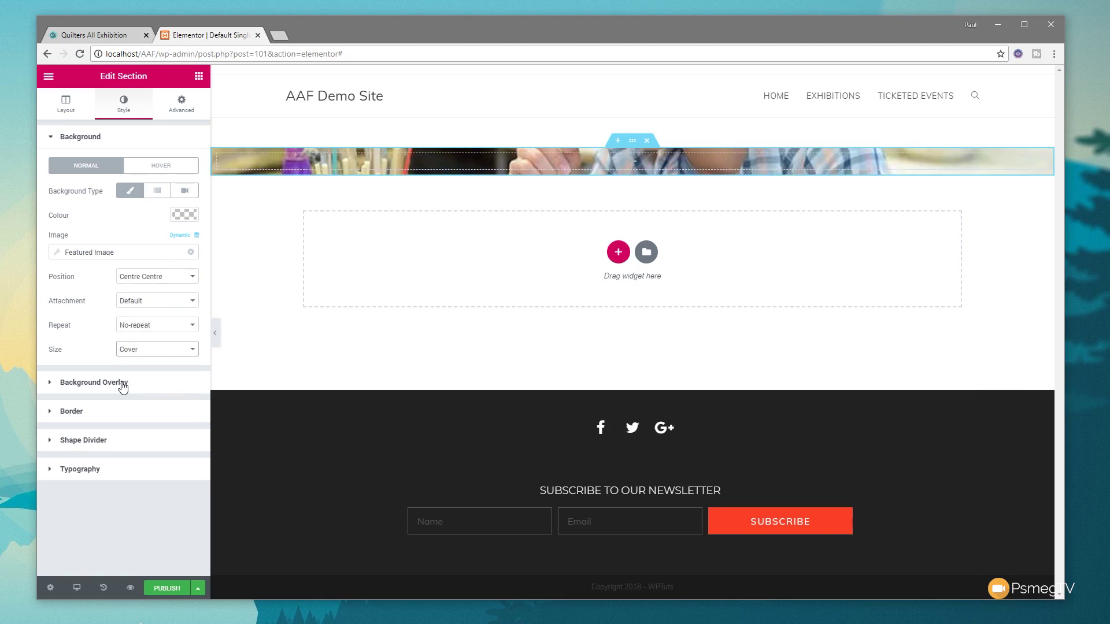
- Add a classic background overlay in black (#000000) to the featured image section
left_click(89, 383)
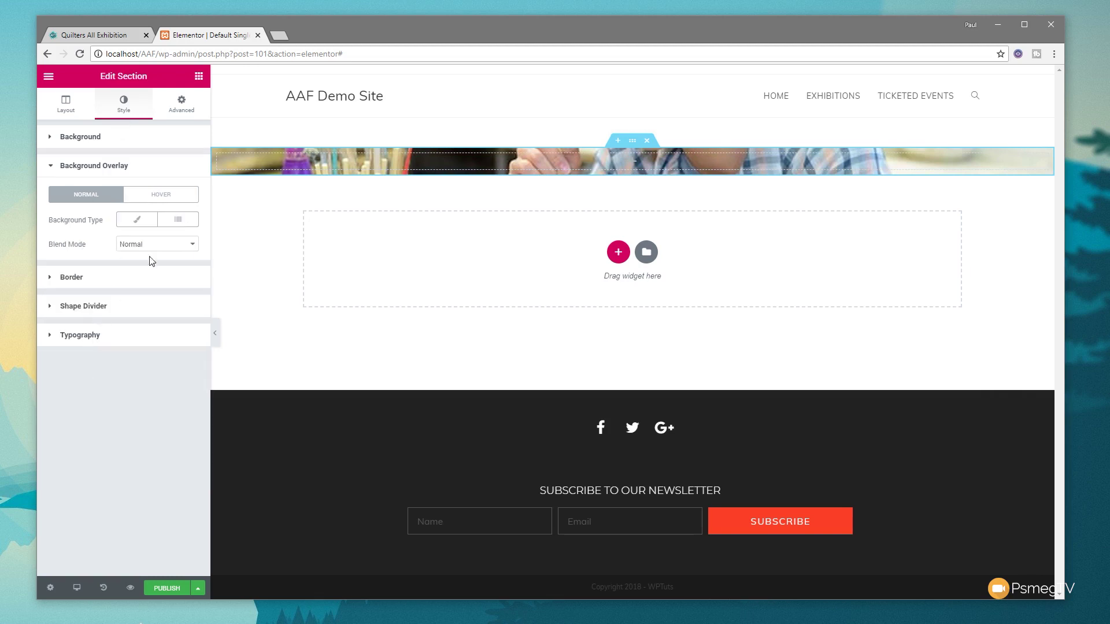
left_click(134, 219)
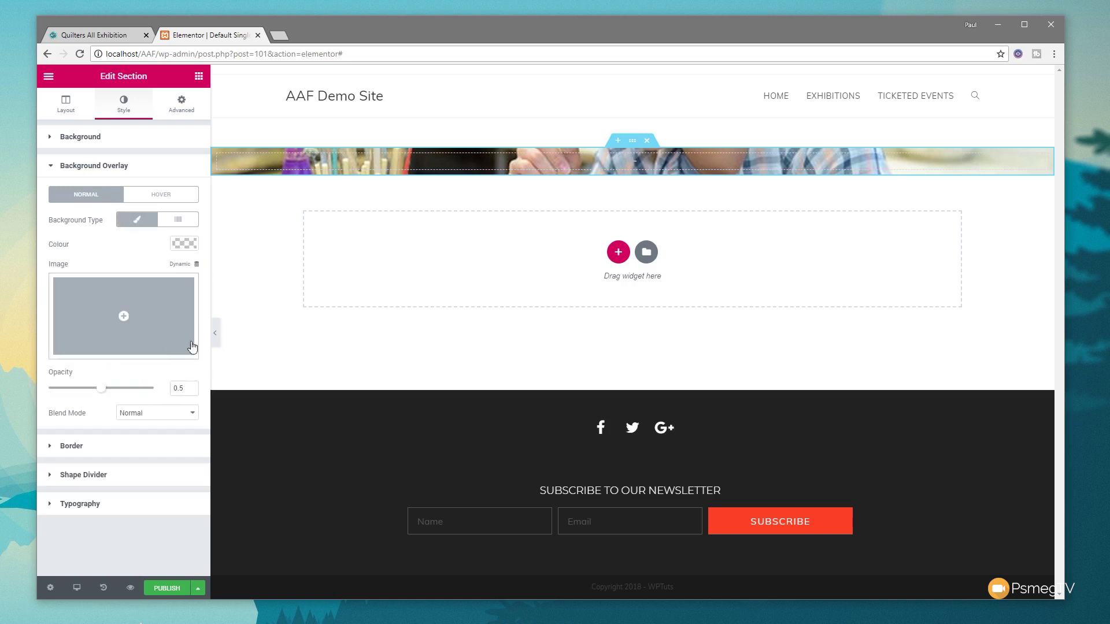
left_click(193, 245)
left_click(142, 389)
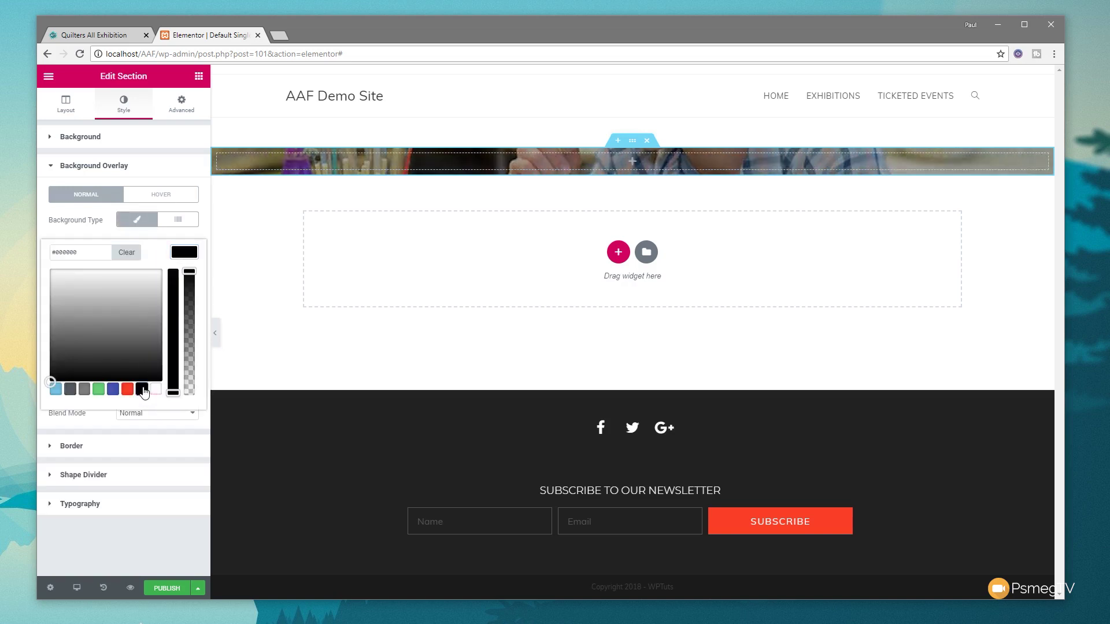
left_click(185, 251)
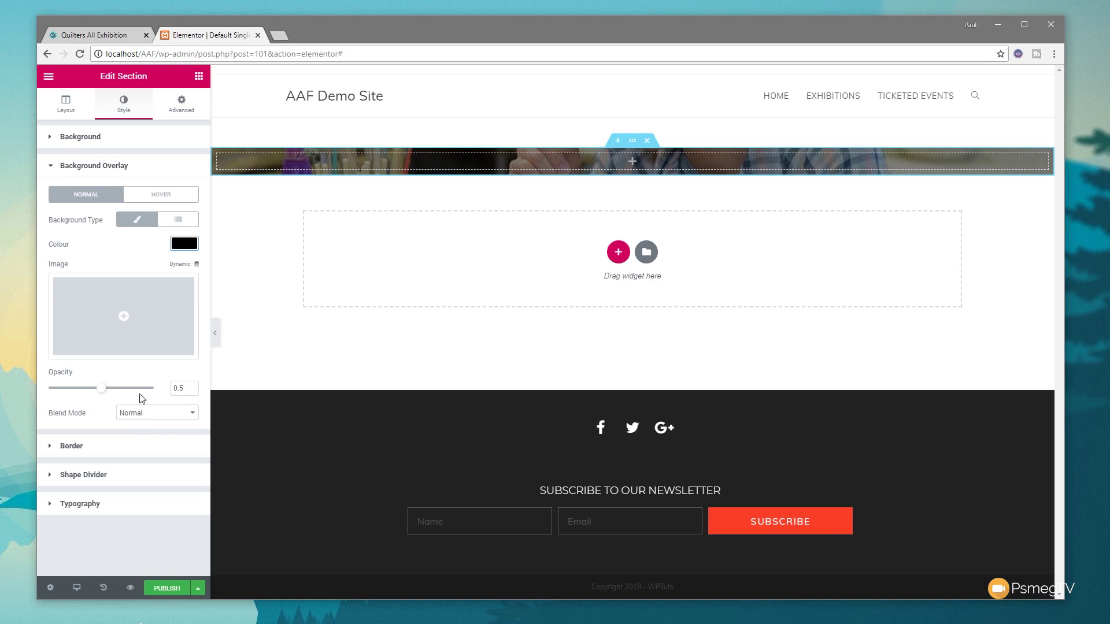
- Place a Spacer widget in the featured image section and set its unlinked top and bottom padding to 200 px
left_click(199, 76)
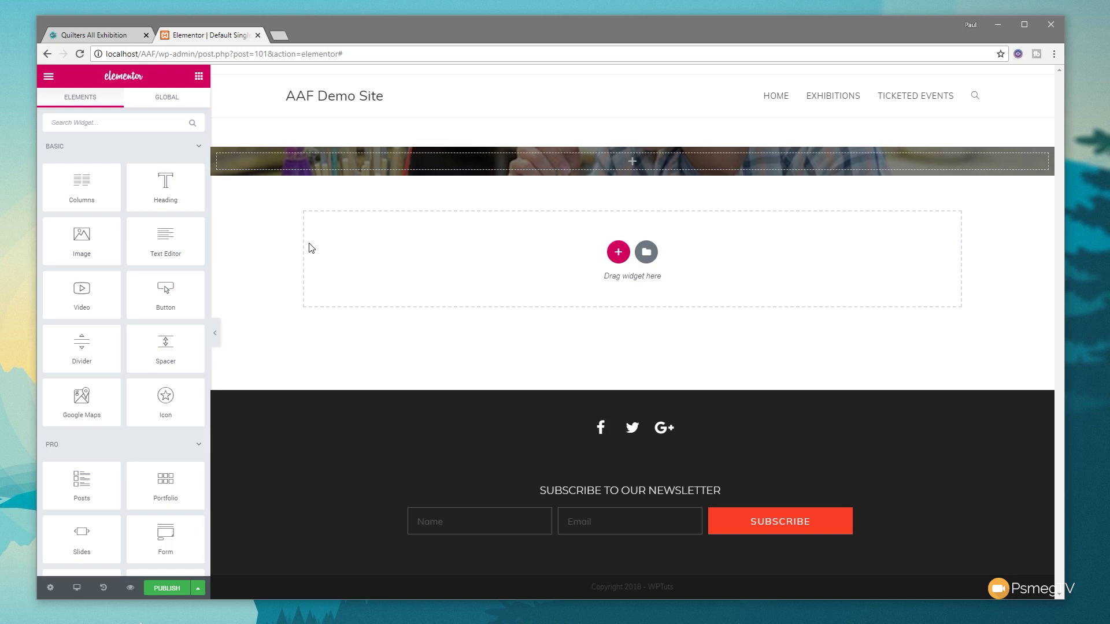
left_click_drag(161, 347, 595, 162)
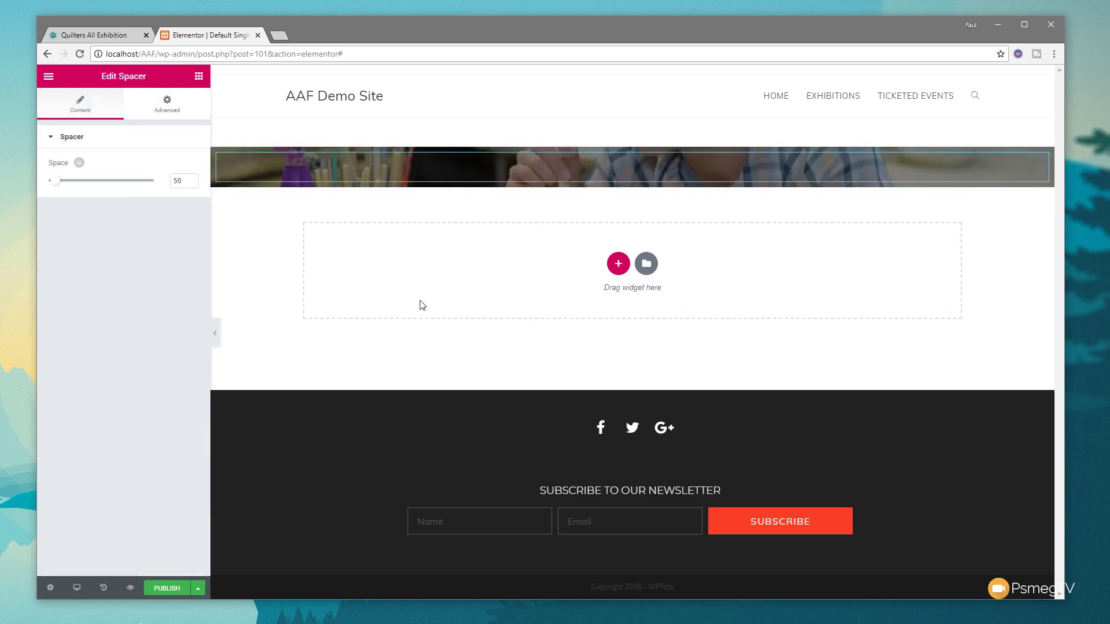
left_click(173, 120)
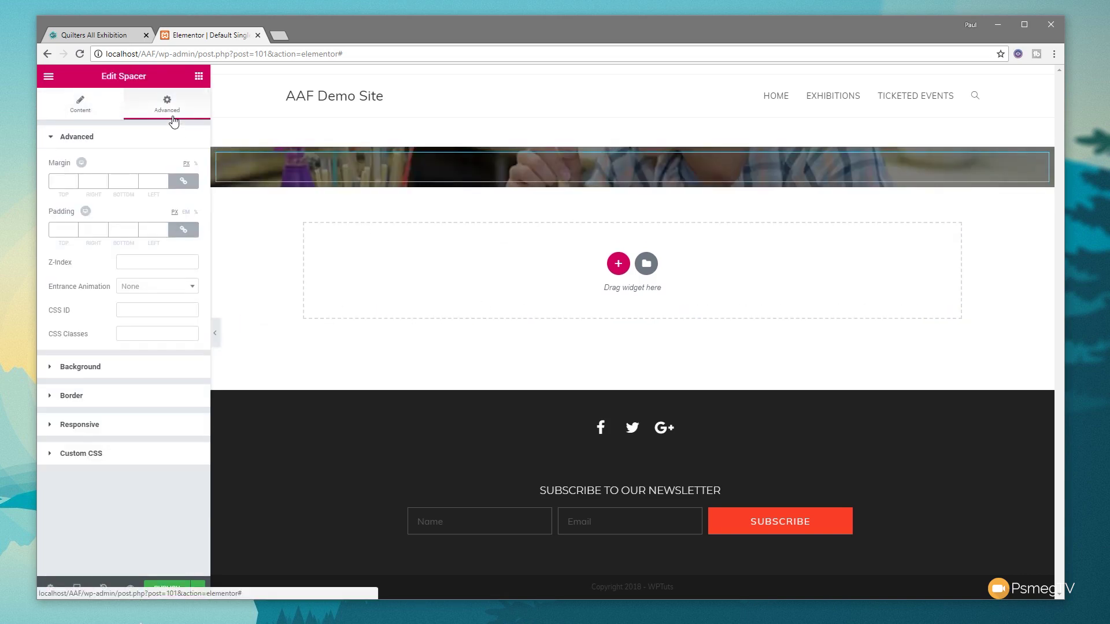
left_click(184, 232)
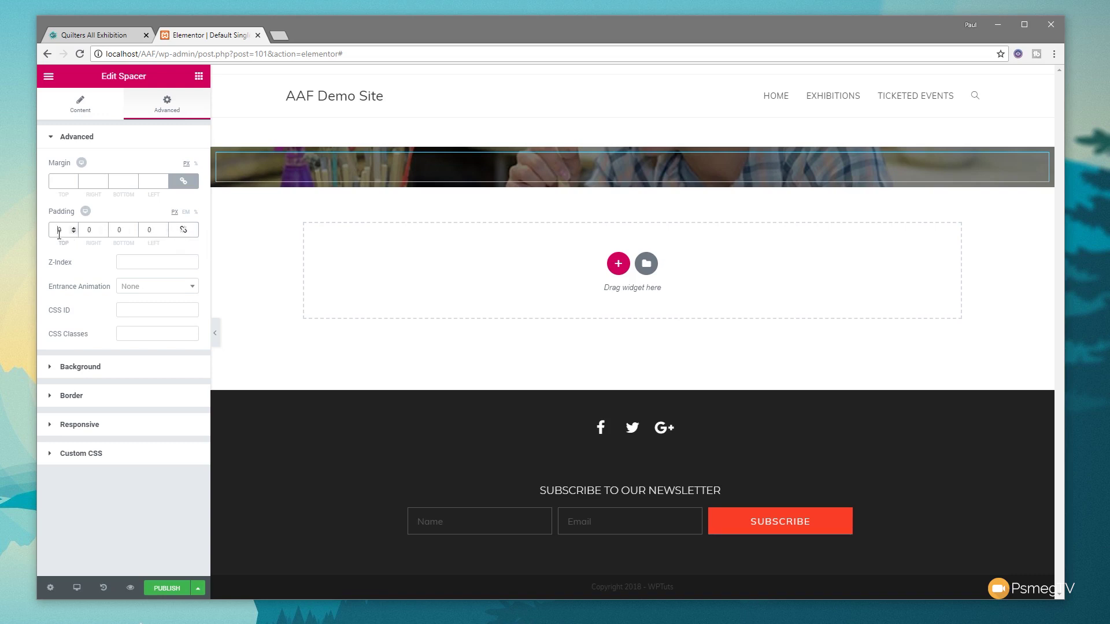
type("200")
left_click(116, 231)
type("20")
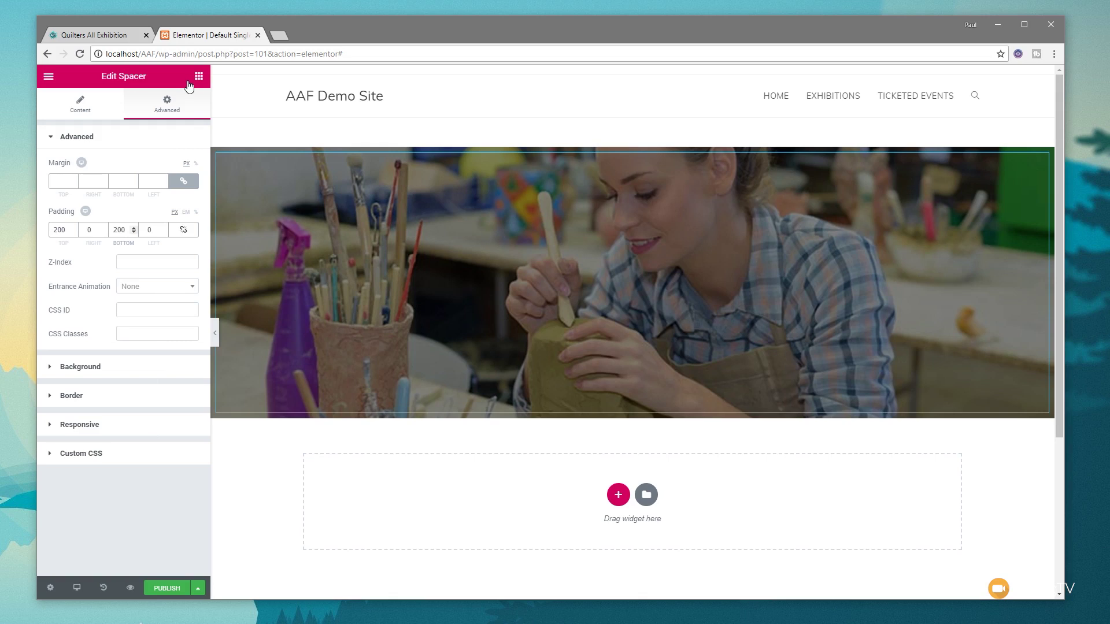
- Add a second single-column section below the featured image section
left_click(618, 494)
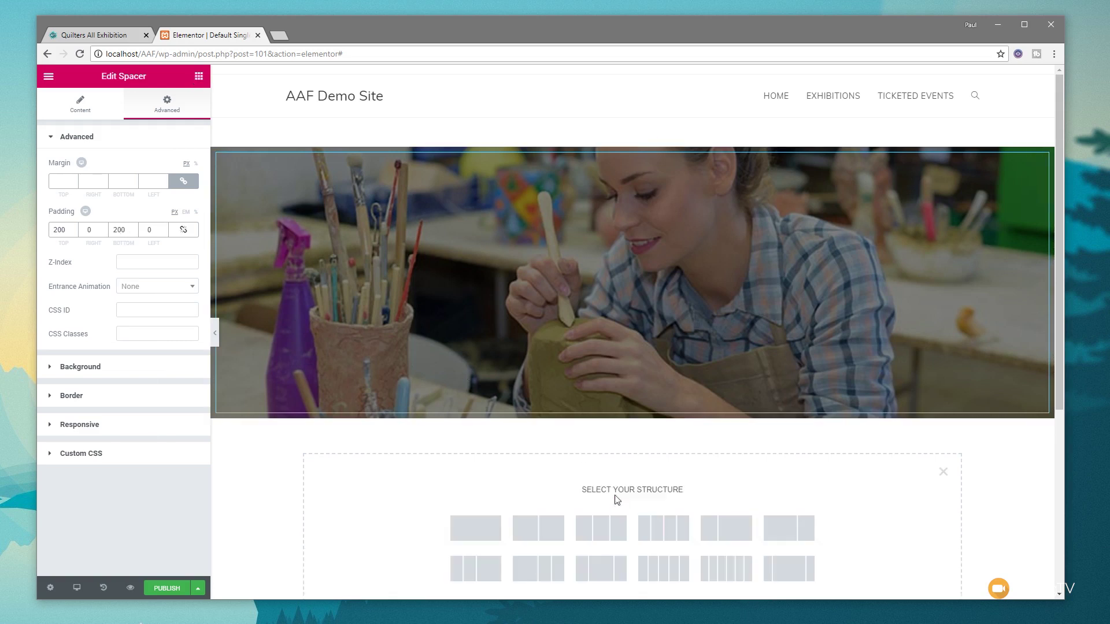
scroll(577, 471, "down", 3)
left_click(473, 358)
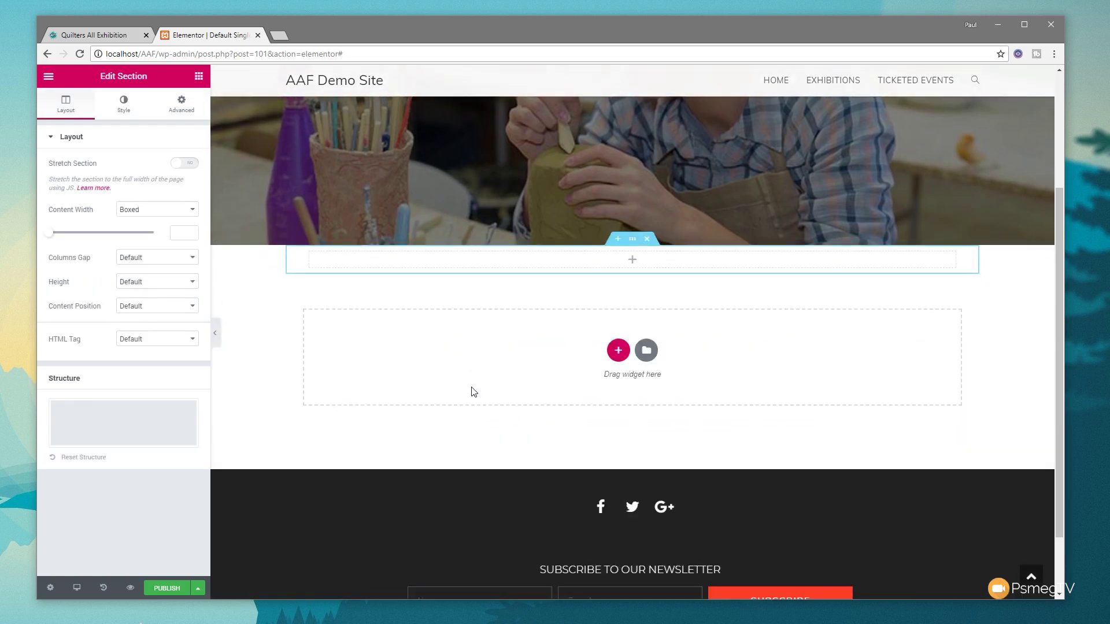
scroll(478, 379, "up", 2)
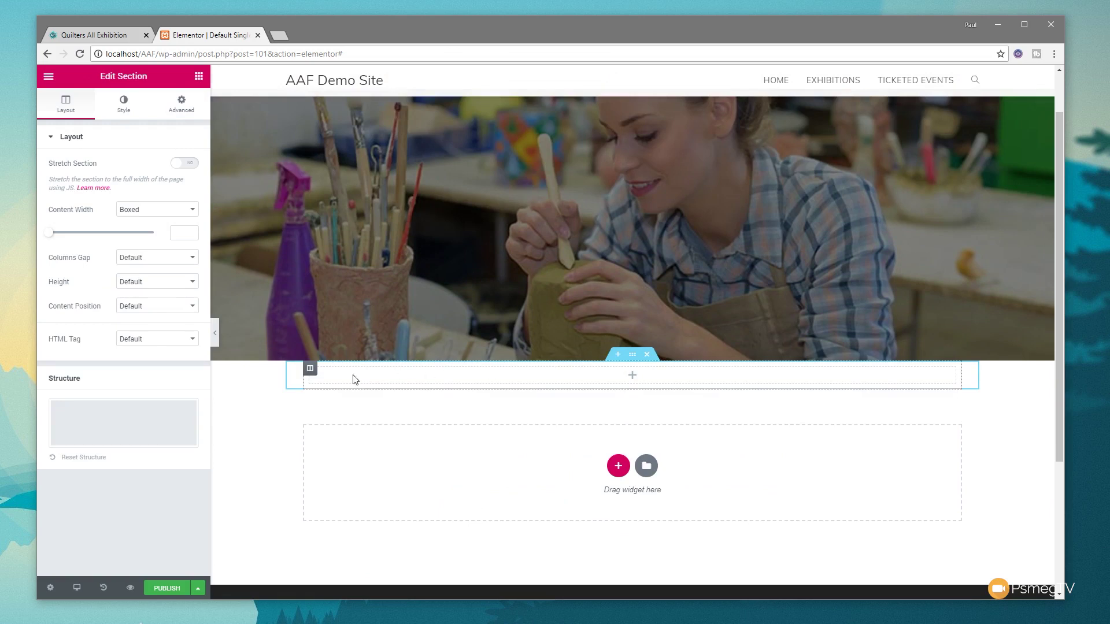
- Give the new section's column a classic background in white
left_click(311, 370)
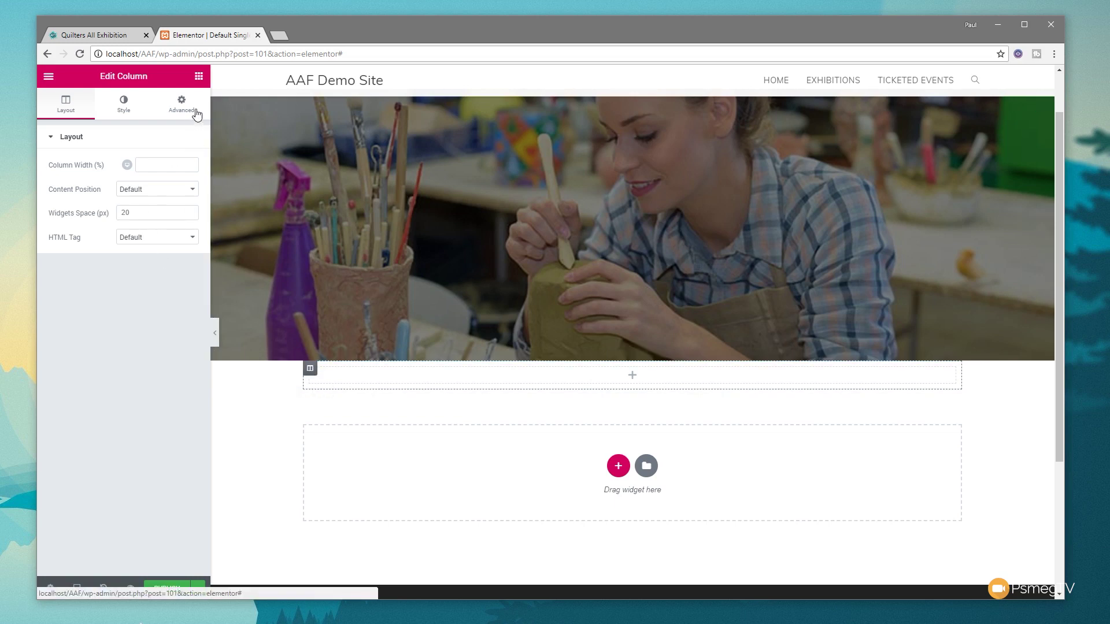
left_click(128, 108)
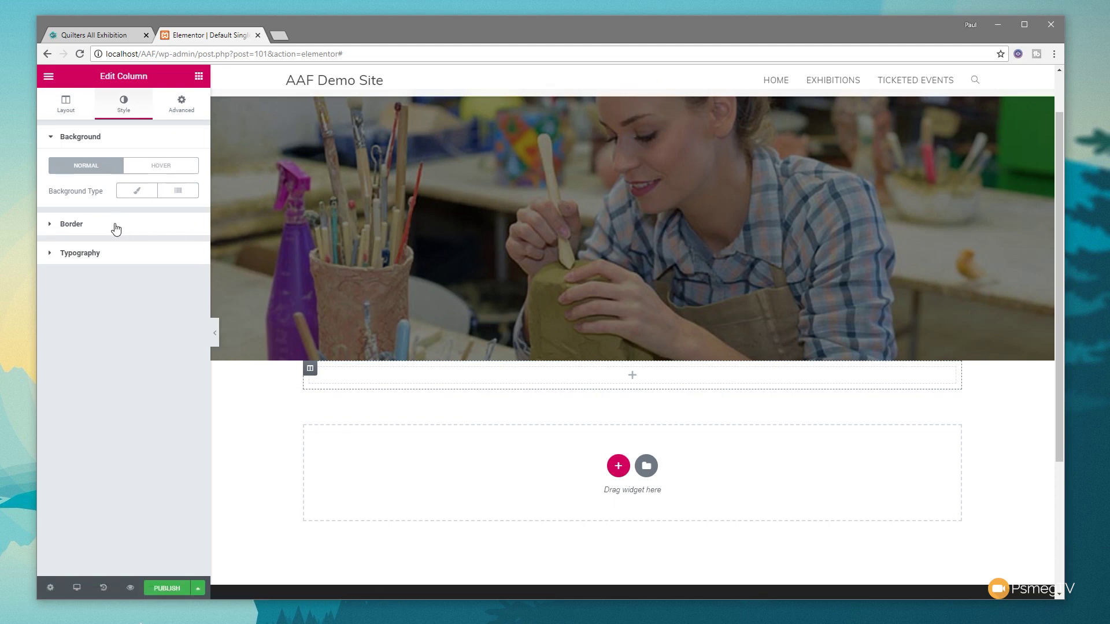
left_click(137, 191)
left_click(184, 215)
left_click(134, 281)
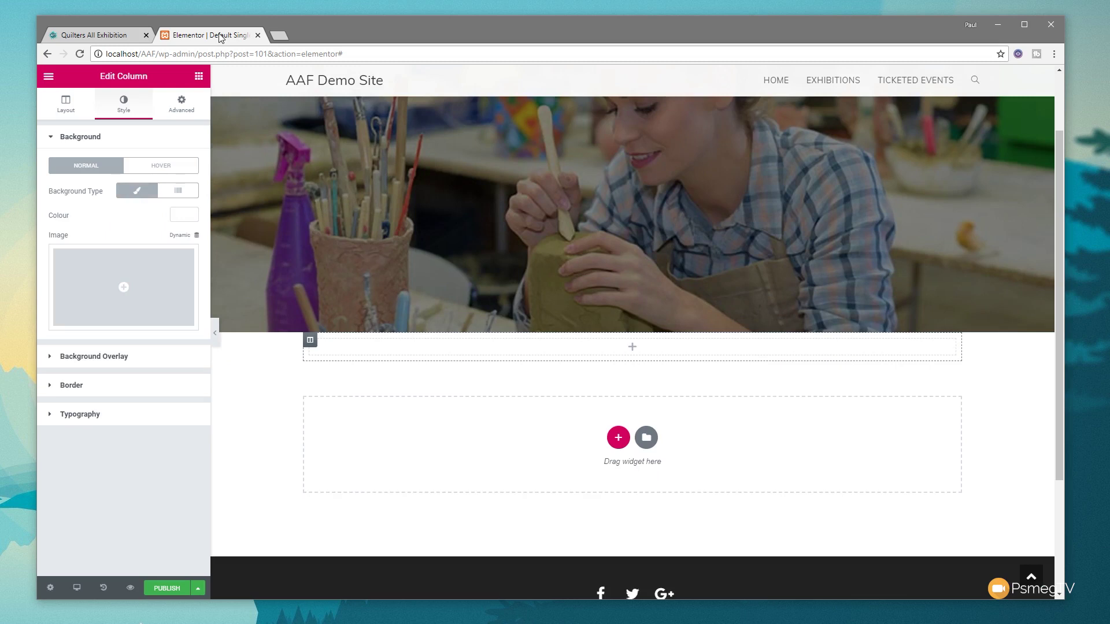
- Find the Post Title widget with the search "post" and place it in the white column
left_click(198, 76)
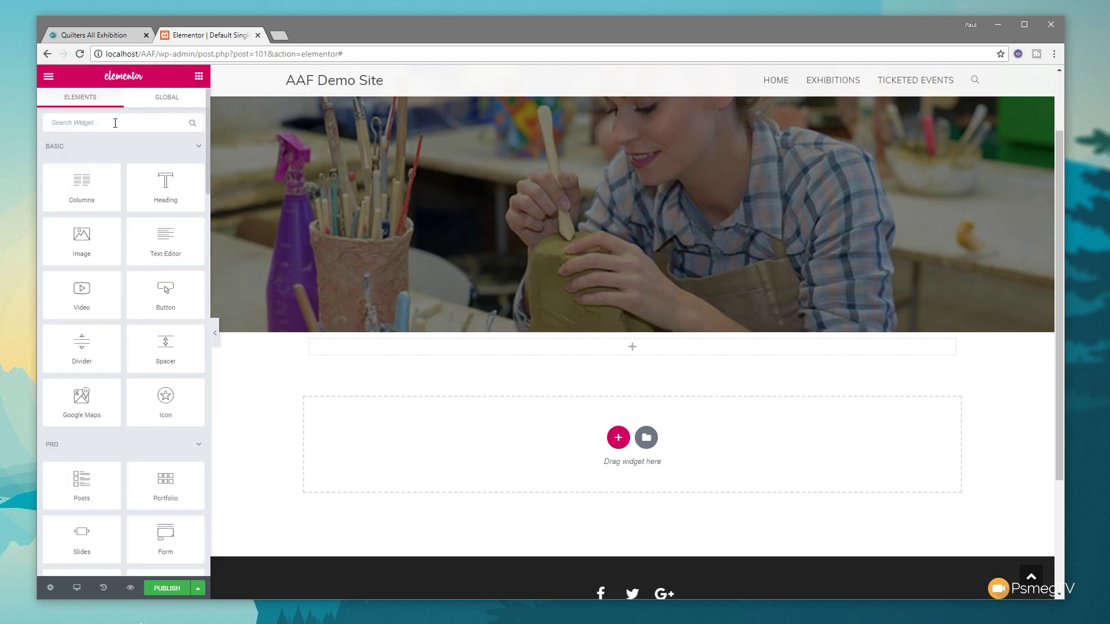
type("post")
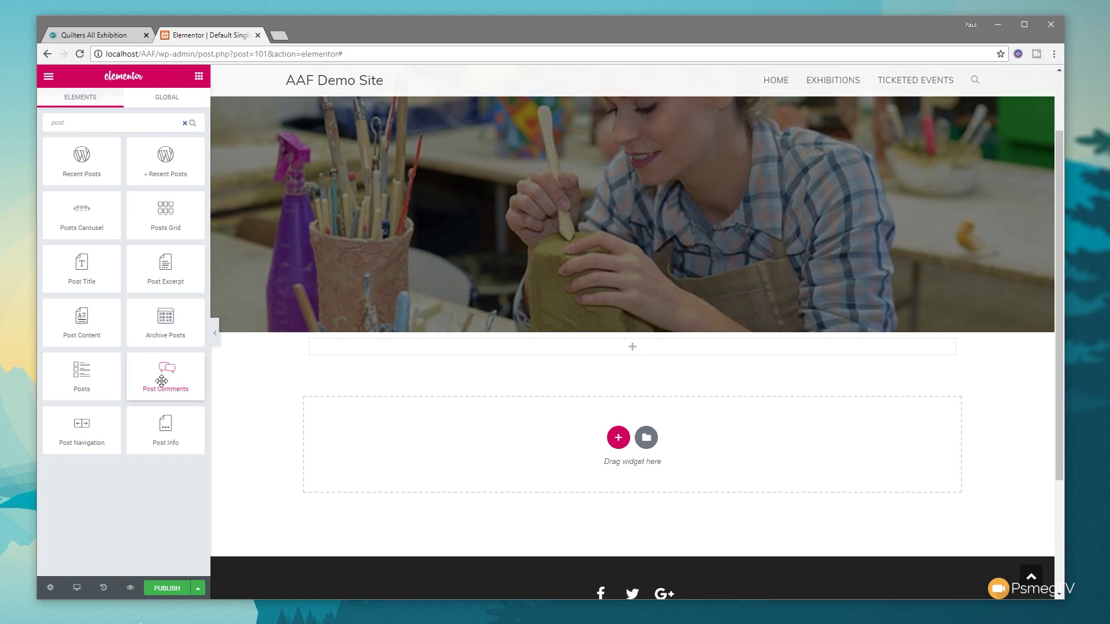
left_click_drag(84, 269, 555, 357)
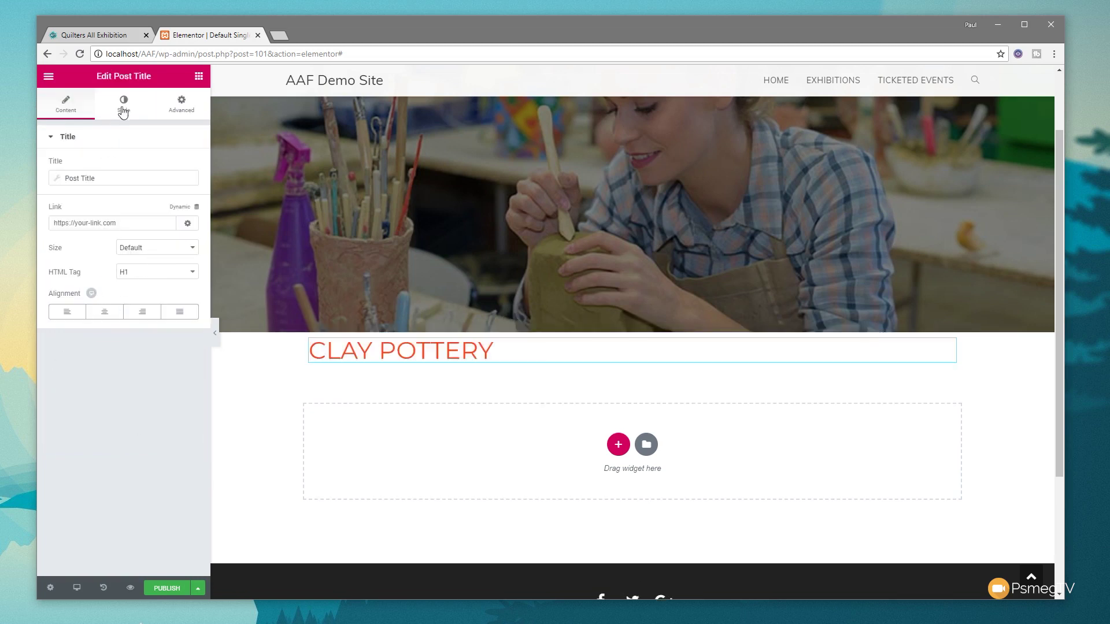
- Search for "post" again and place a Post Info widget directly below the post title
left_click(199, 76)
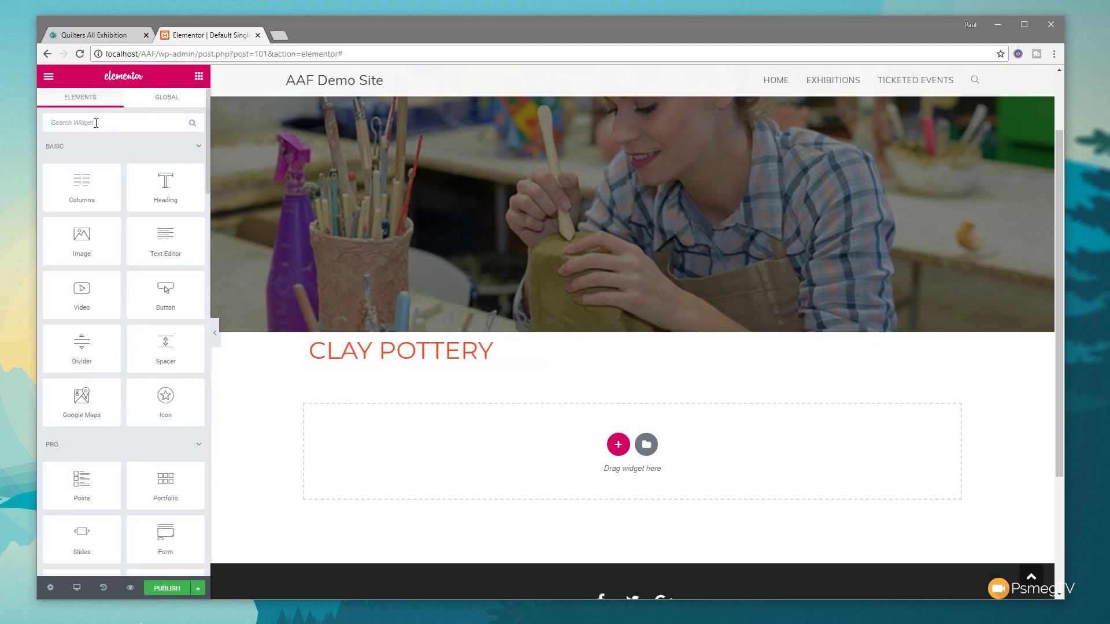
type("post")
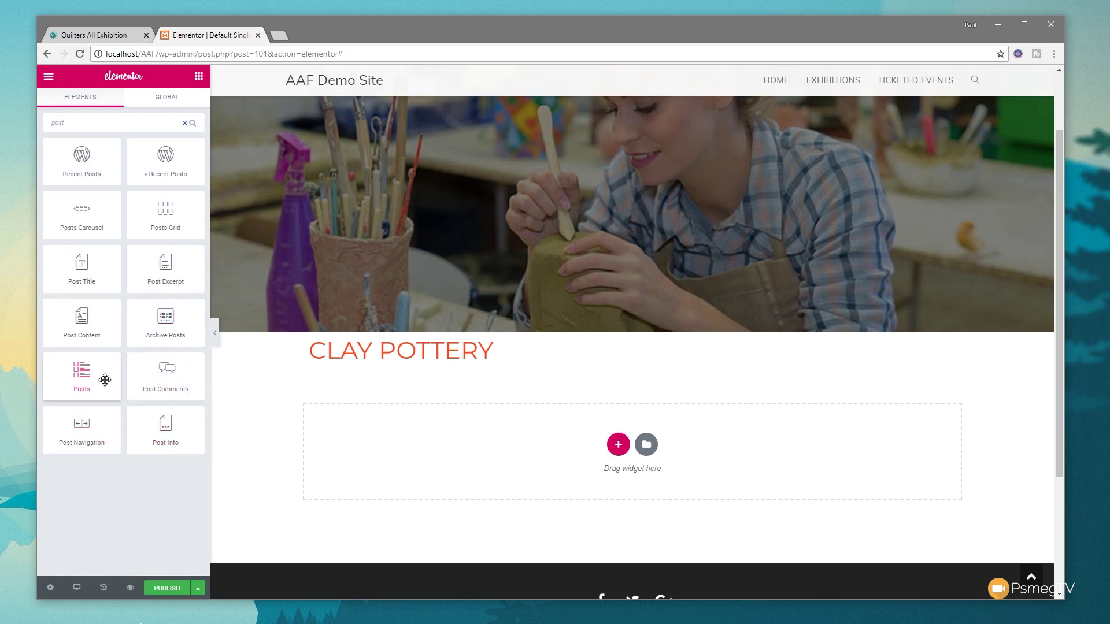
left_click_drag(165, 428, 434, 372)
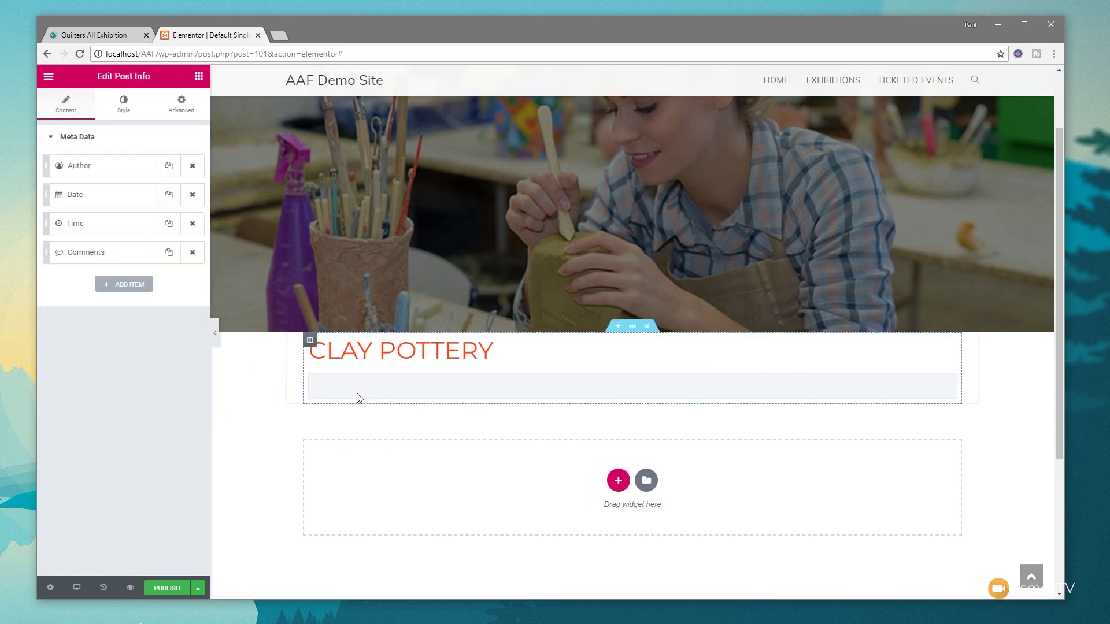
- Find the Post Content widget with the search "post" and place it directly below the post info
left_click(198, 76)
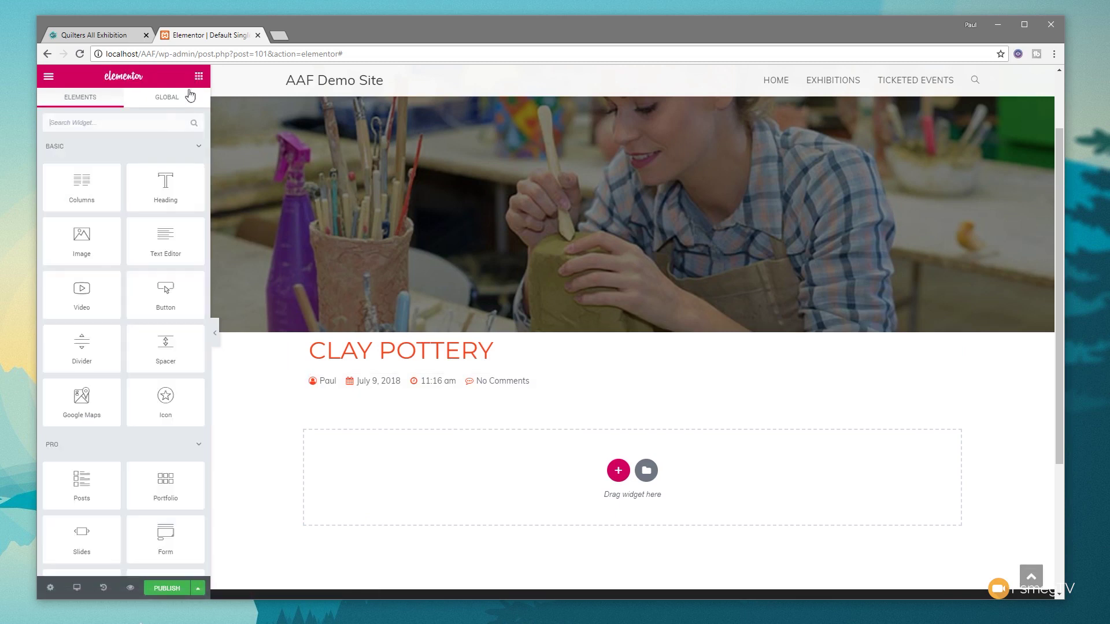
left_click(144, 122)
type("post")
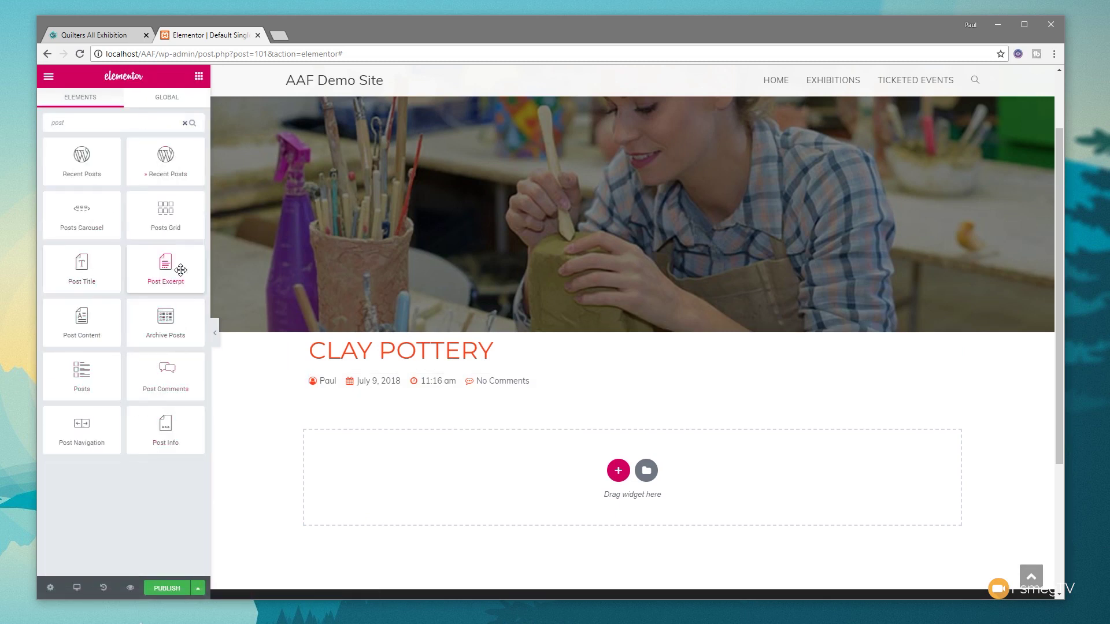
left_click_drag(112, 317, 447, 395)
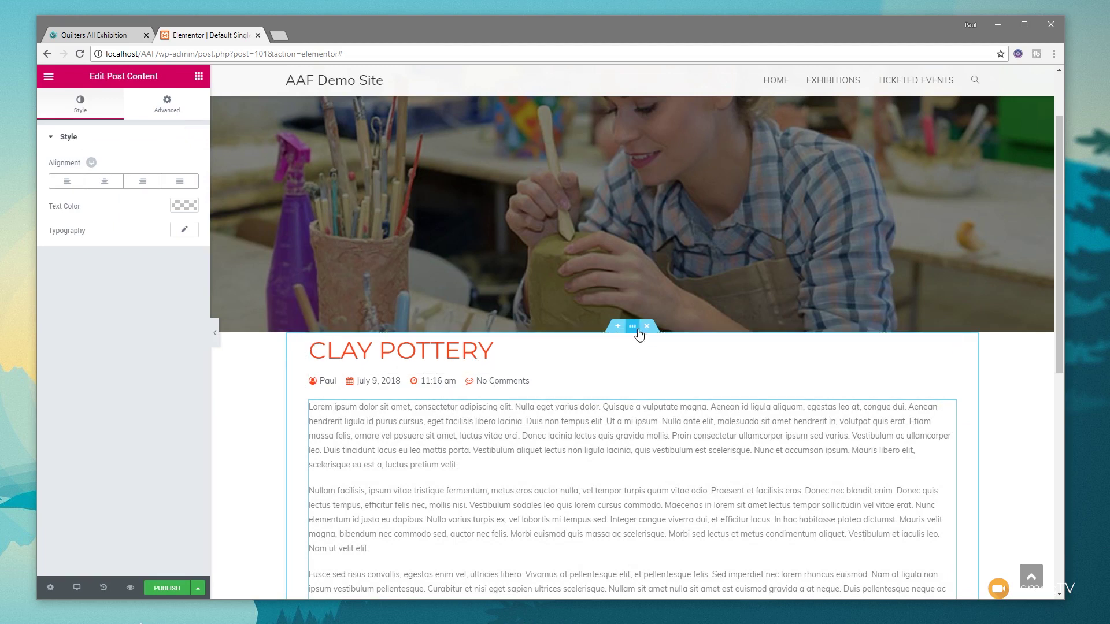
- Set the white column's padding to 75 px on all four sides
left_click(310, 340)
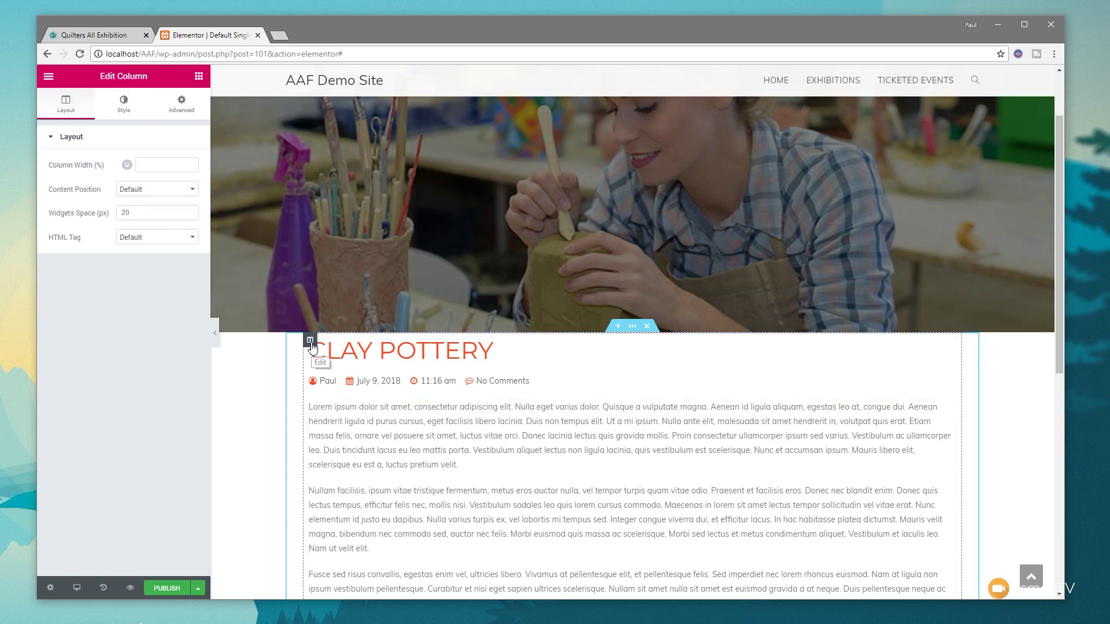
left_click(181, 109)
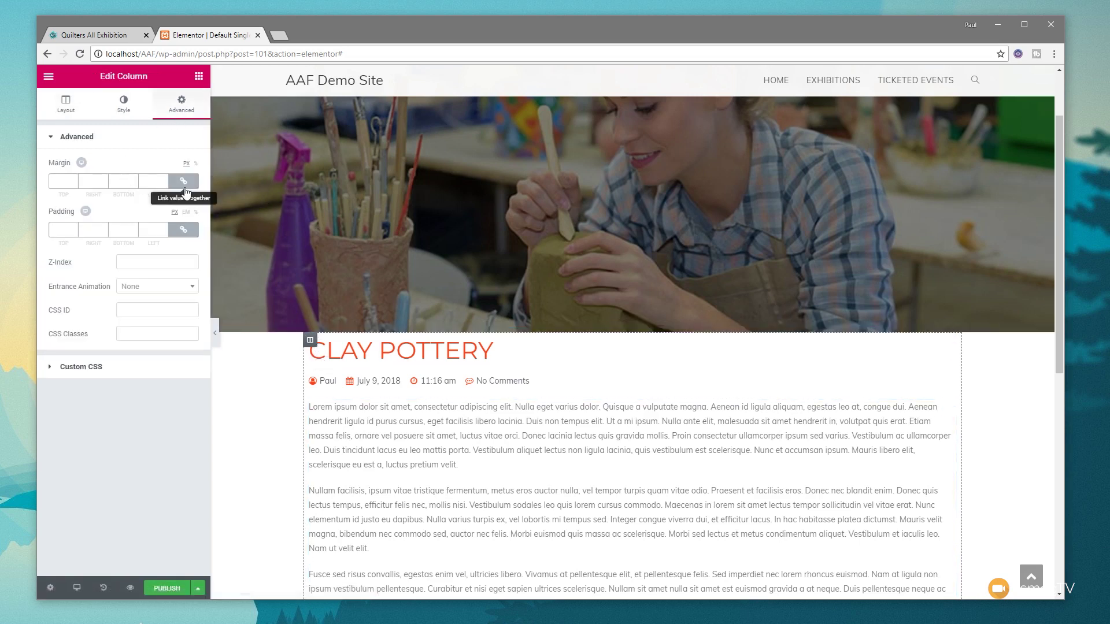
left_click(57, 229)
type("75")
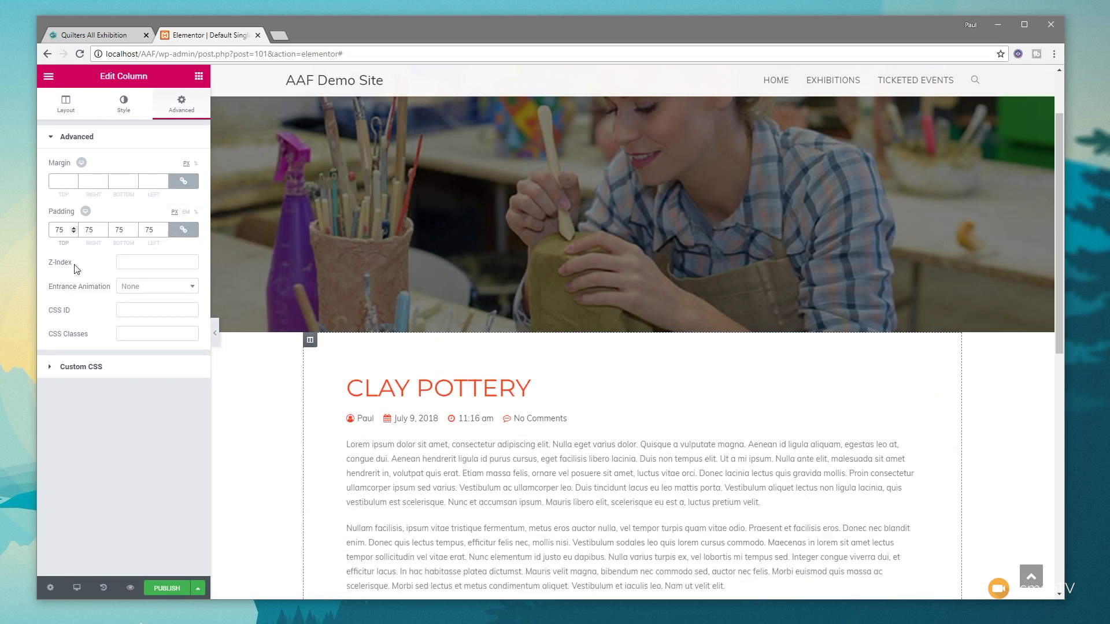
scroll(281, 424, "down", 2)
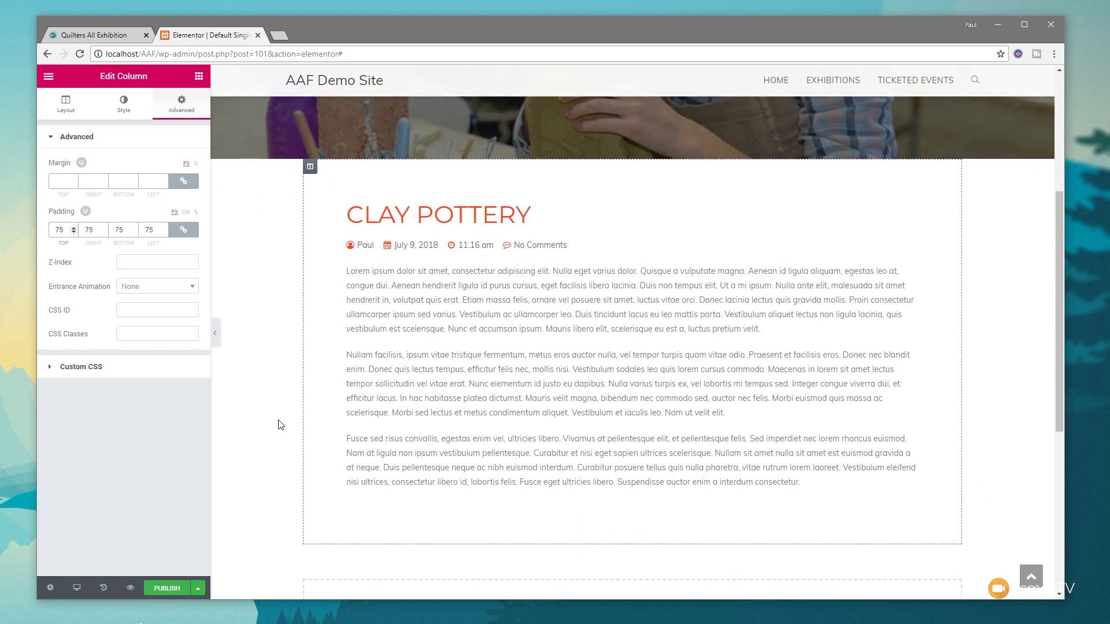
scroll(306, 445, "up", 1)
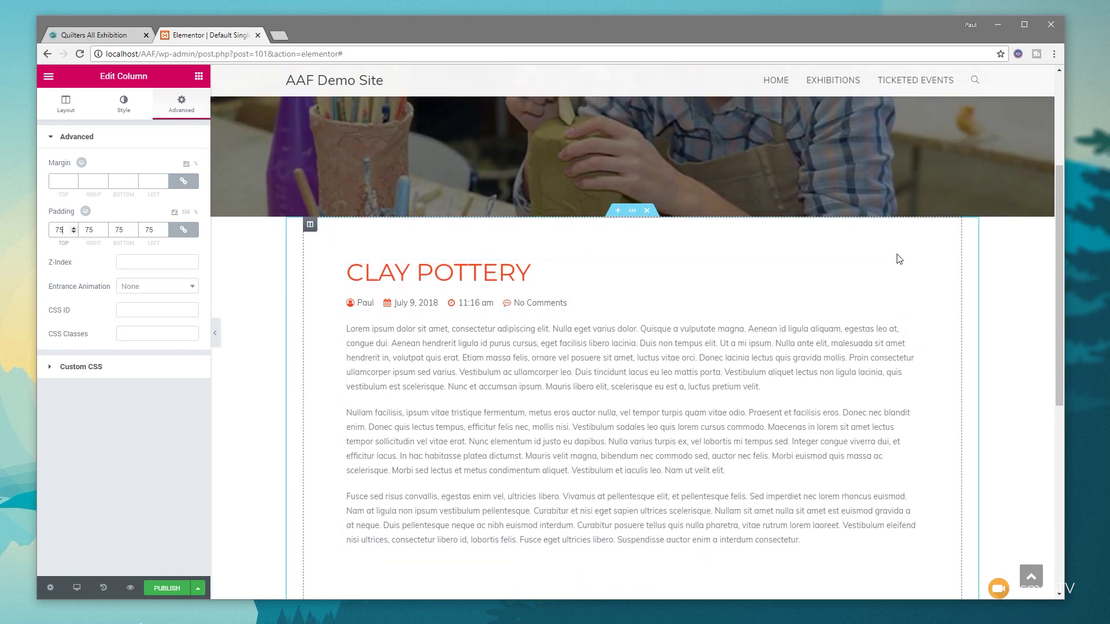
- Centre-align both the post title and the post info row beneath it
left_click(911, 267)
left_click(98, 314)
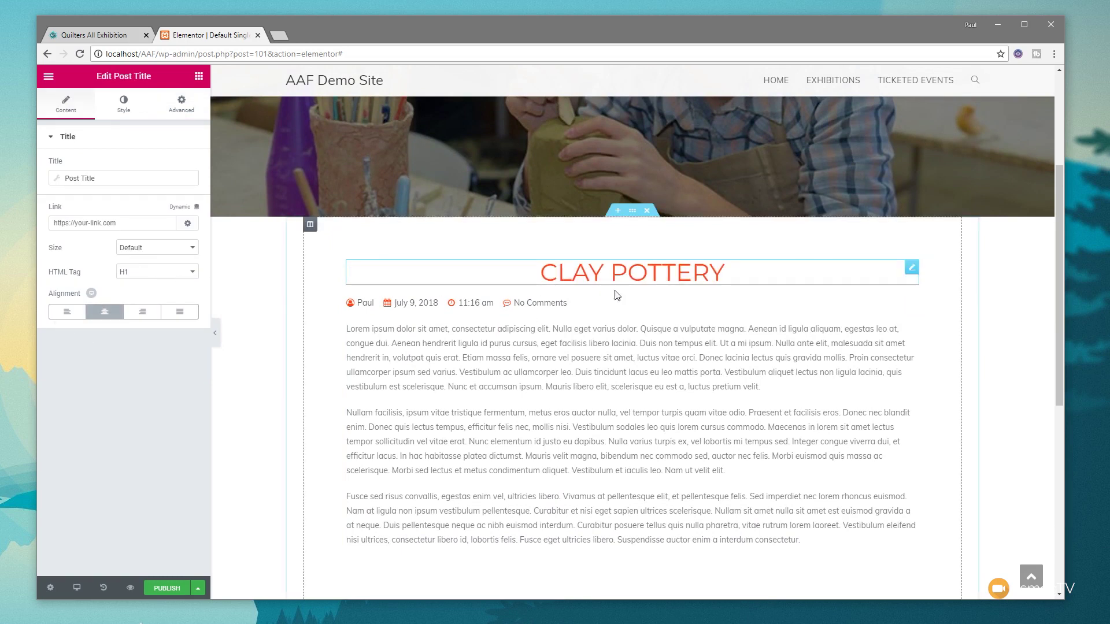
left_click(912, 304)
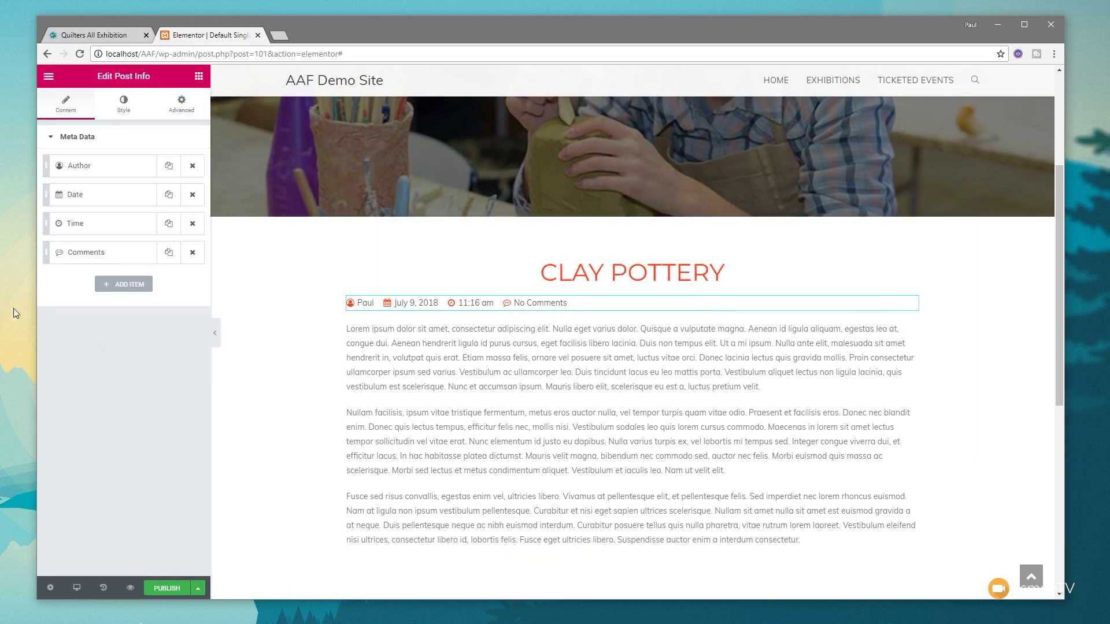
left_click(123, 105)
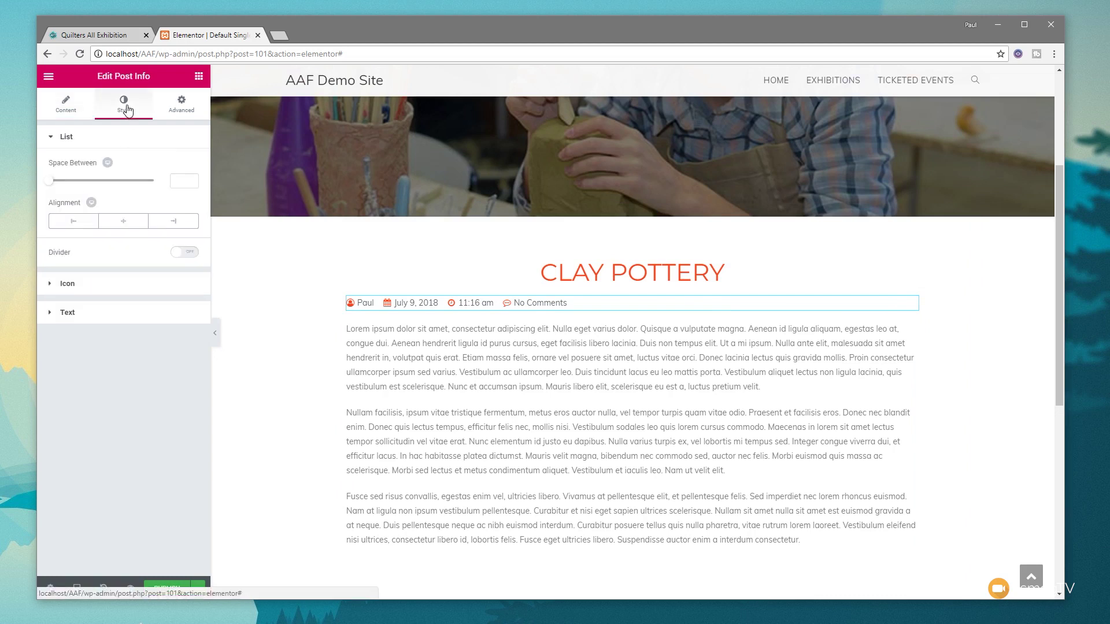
left_click(124, 223)
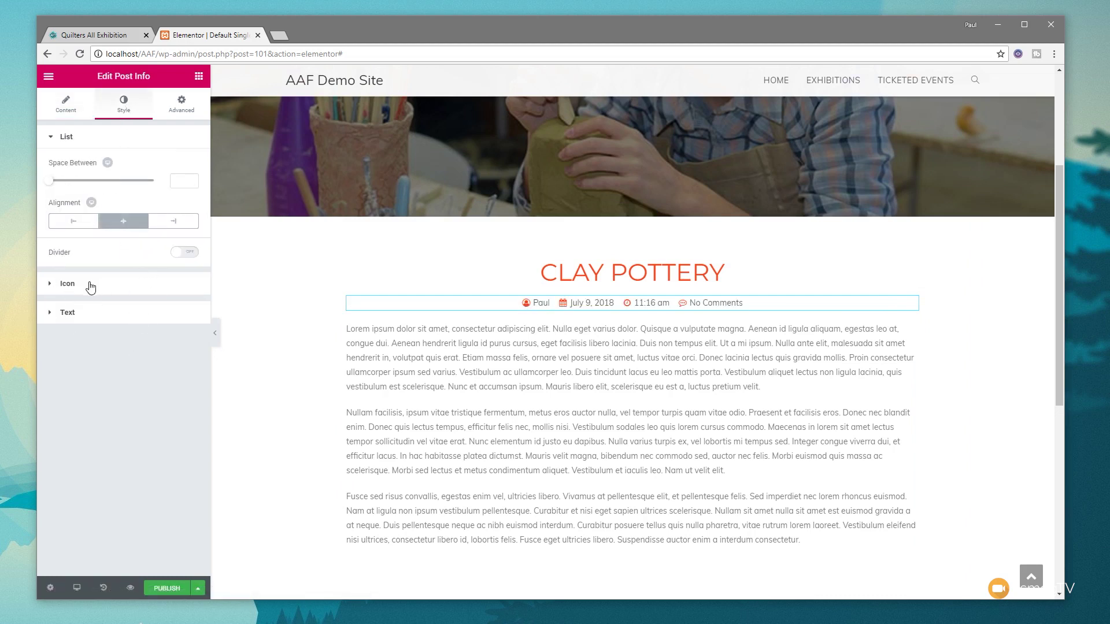
- Set the post info's text typography size to 11 px
left_click(72, 313)
left_click(182, 284)
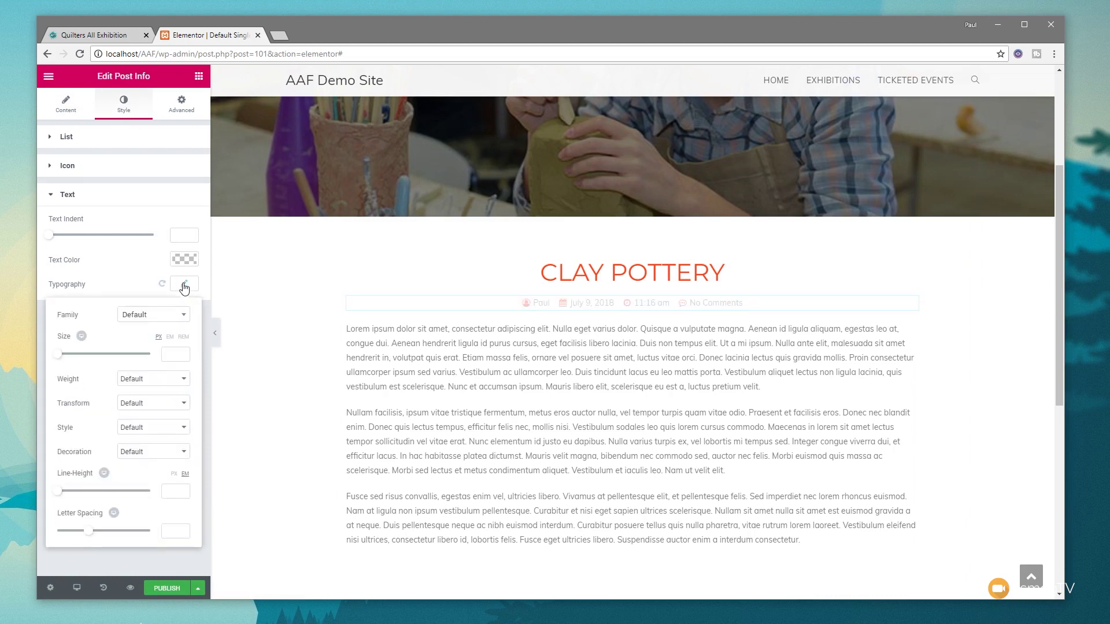
left_click(170, 355)
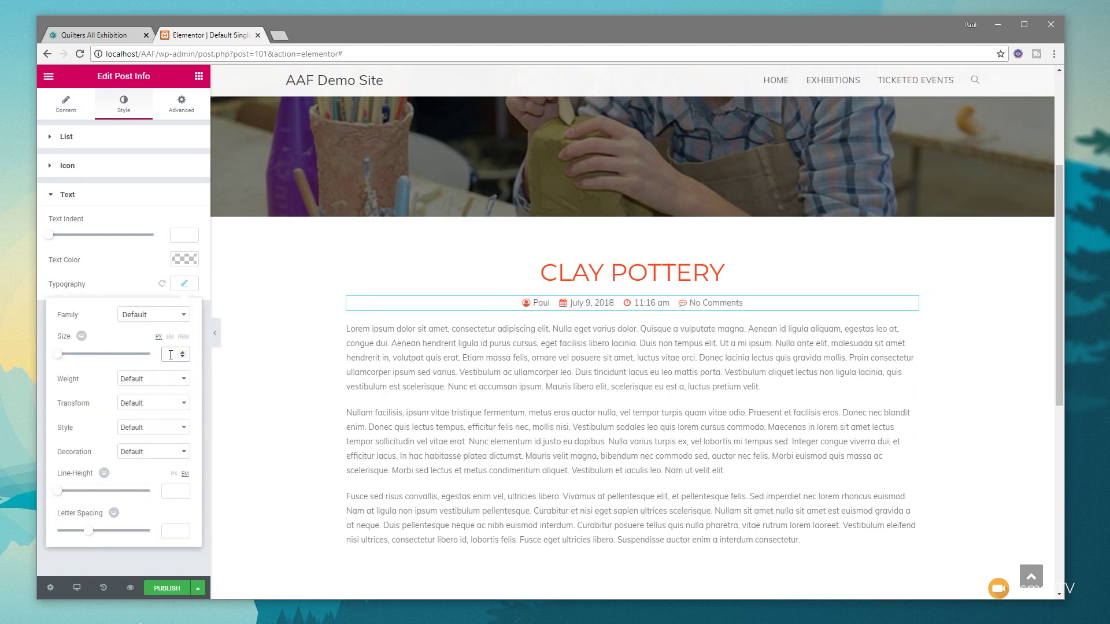
type("11")
left_click(125, 562)
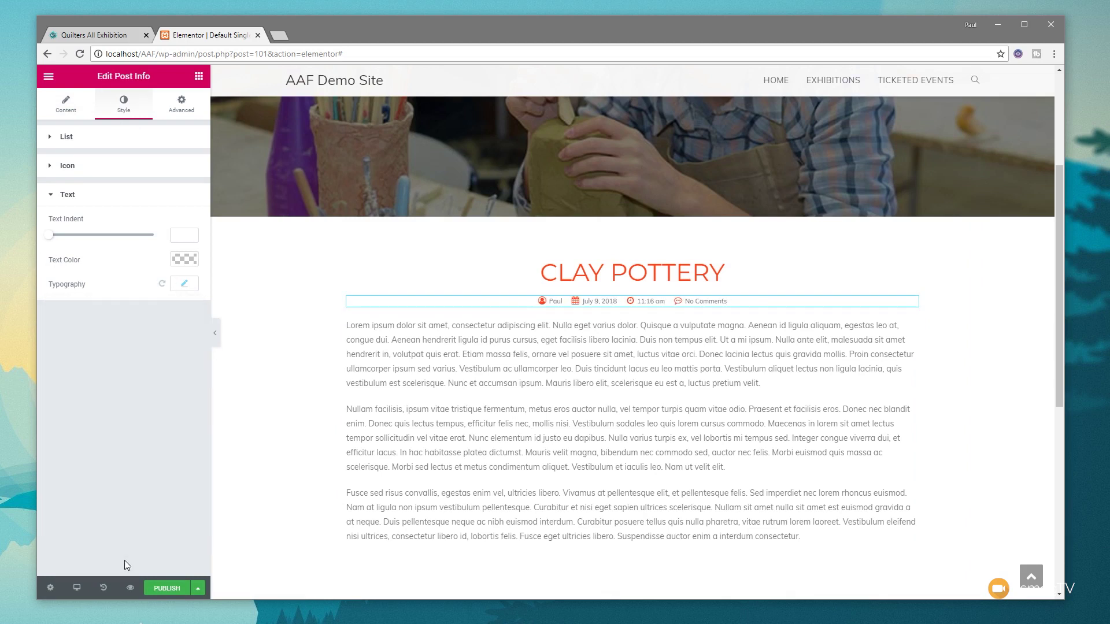
- Place a Divider widget between the post info and the post content, centre-aligned and with the Dotted style
left_click(199, 75)
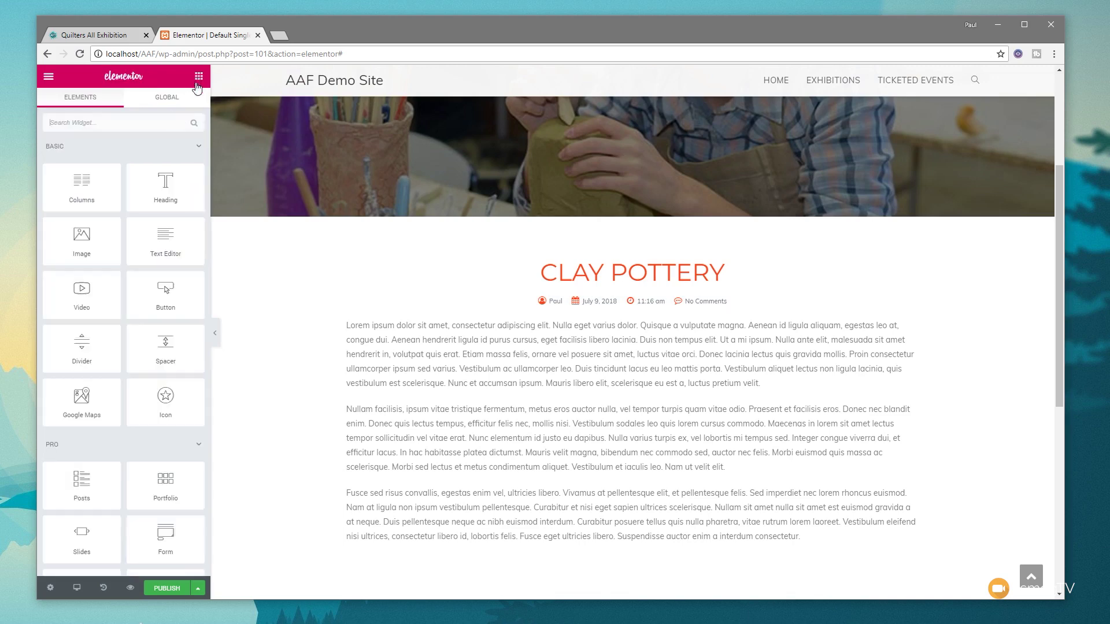
left_click_drag(97, 350, 590, 322)
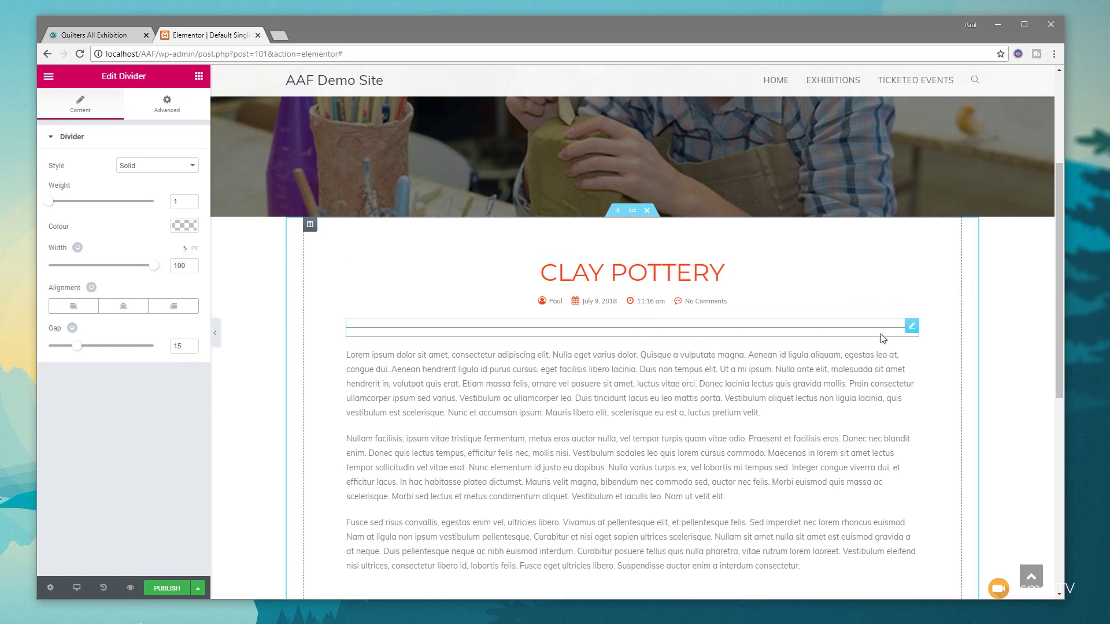
left_click(125, 307)
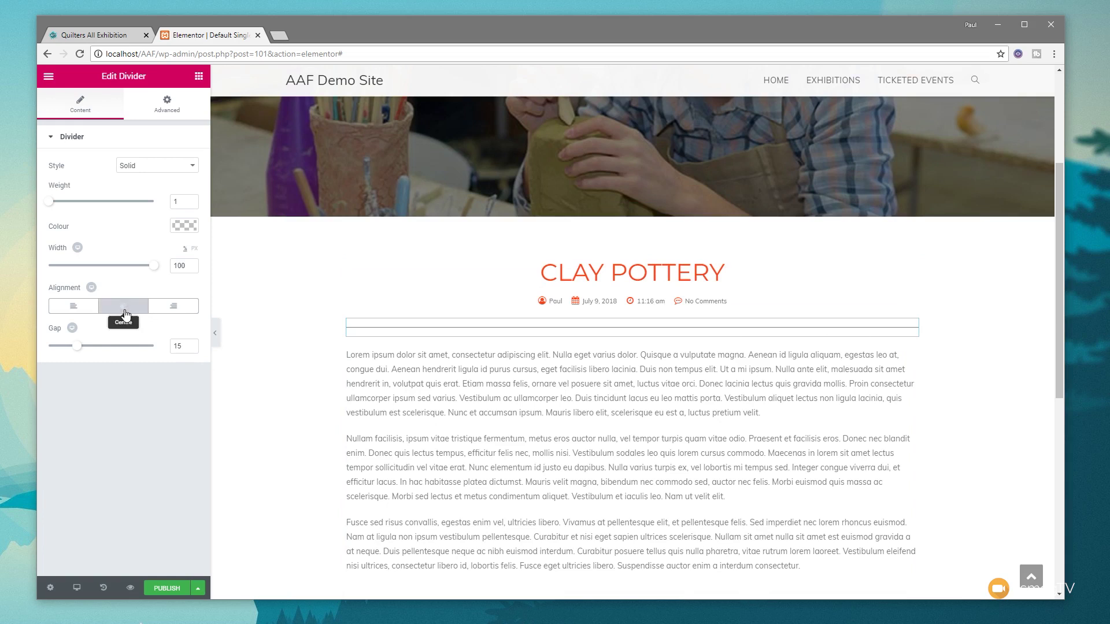
left_click(173, 167)
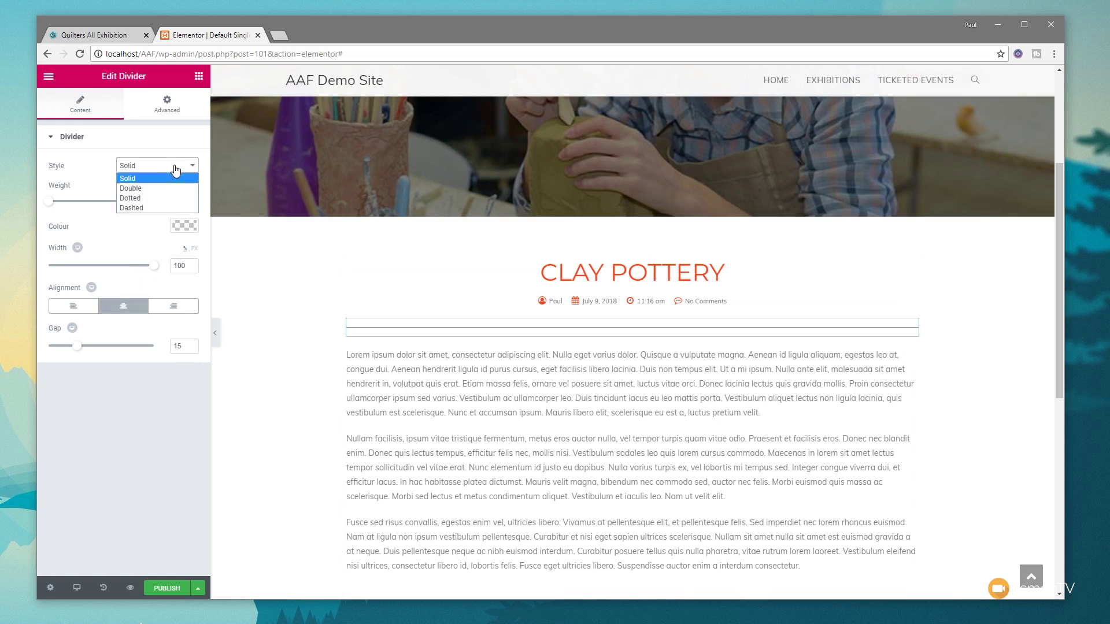
left_click(145, 198)
- Colour the divider light grey #cecece and reduce its gap to 5 and its width to 10%
left_click(184, 226)
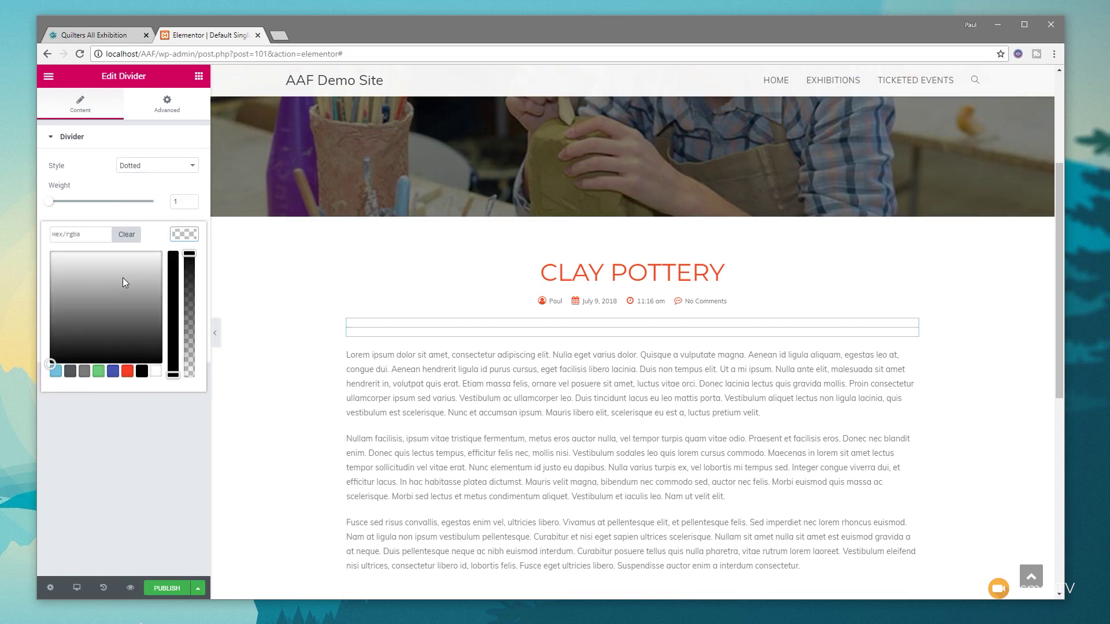
left_click_drag(45, 264, 44, 273)
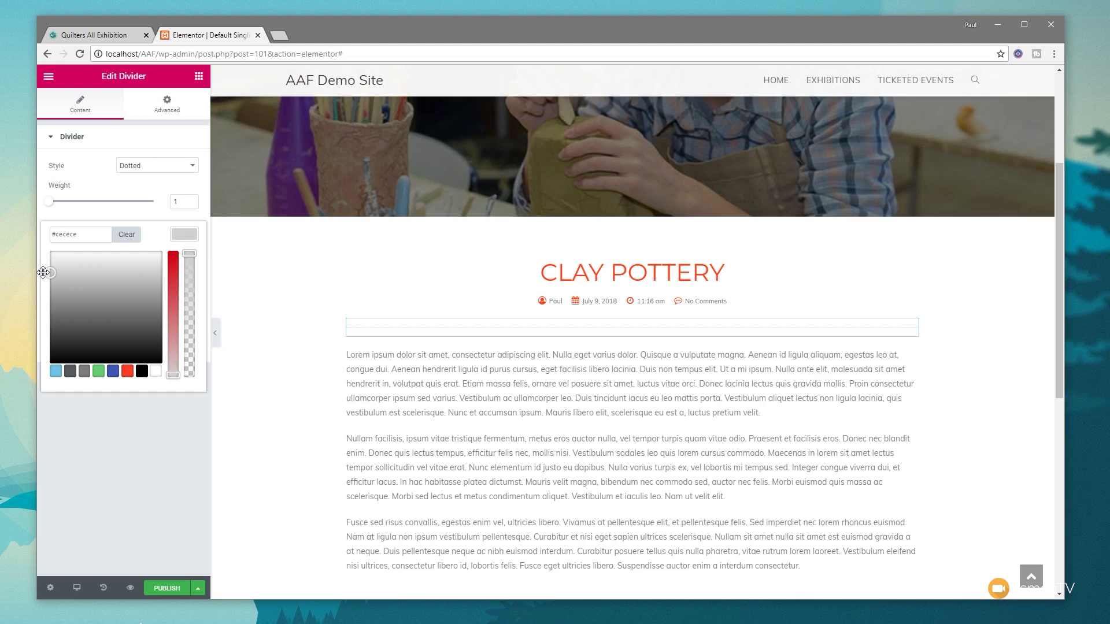
left_click(185, 232)
left_click_drag(80, 346, 54, 347)
left_click_drag(154, 267, 61, 278)
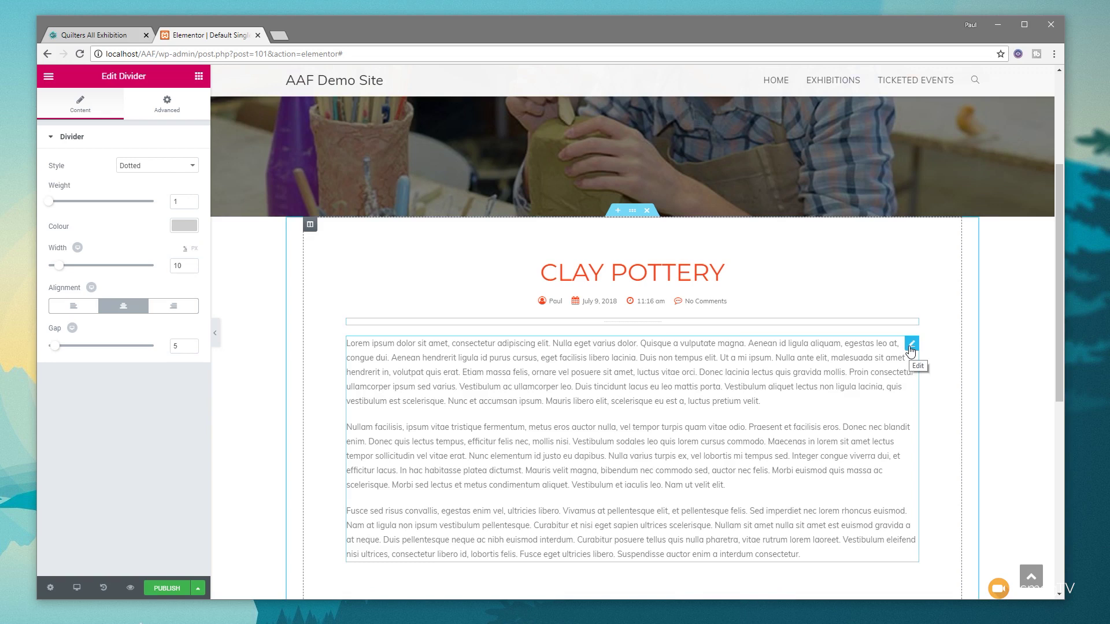
- Unlink the content section's margin values and set its top margin to -75 px so it overlaps the featured image
left_click(633, 211)
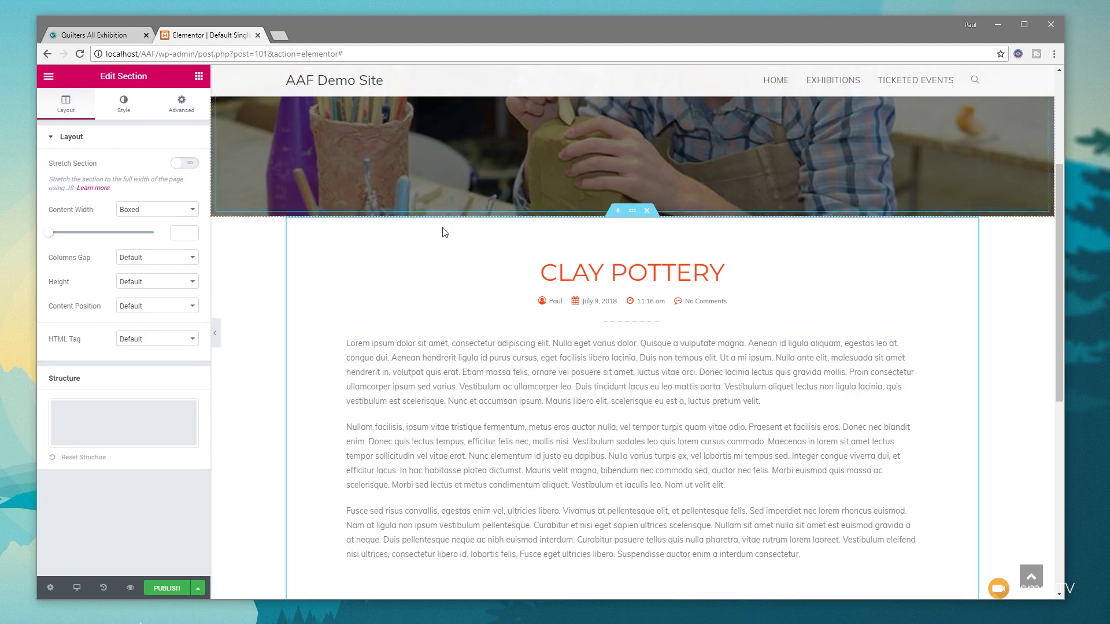
scroll(460, 292, "up", 2)
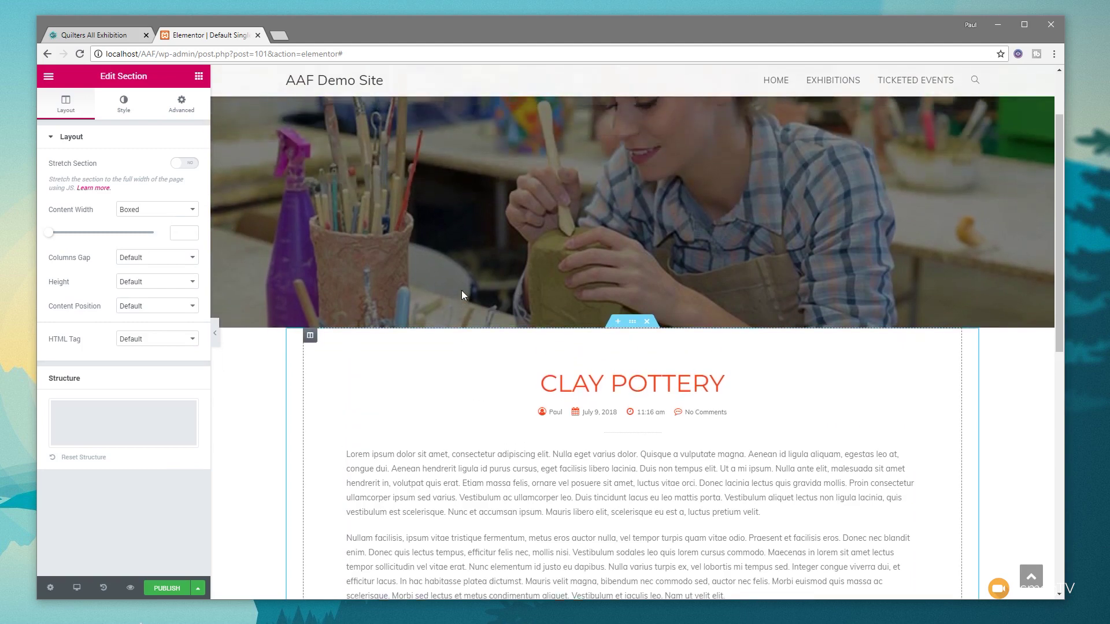
left_click(181, 107)
left_click(184, 181)
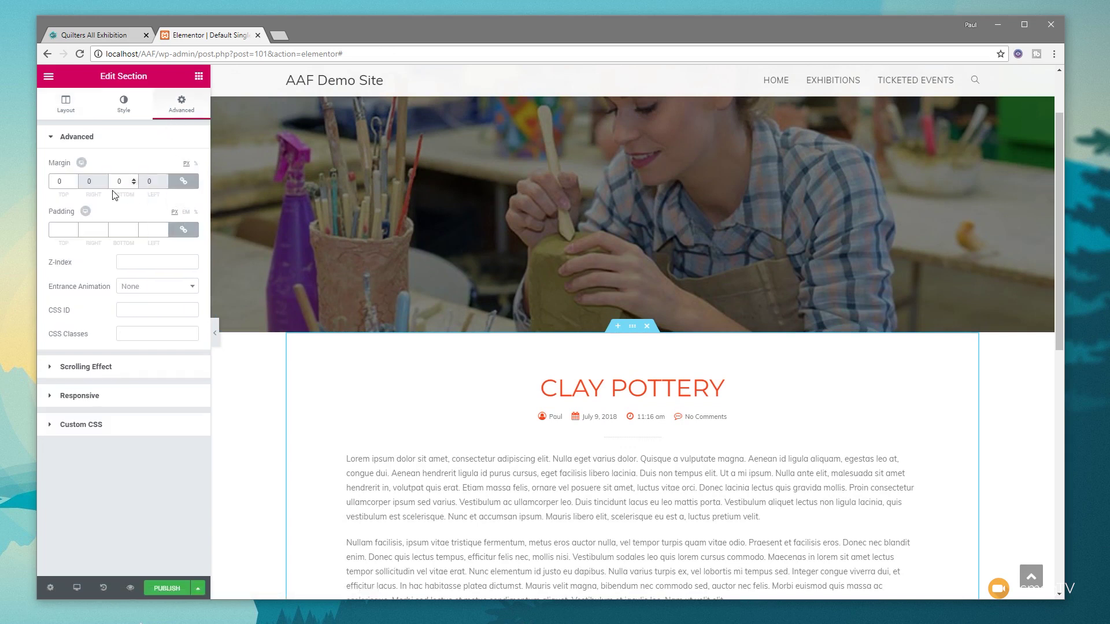
left_click(184, 181)
type("75")
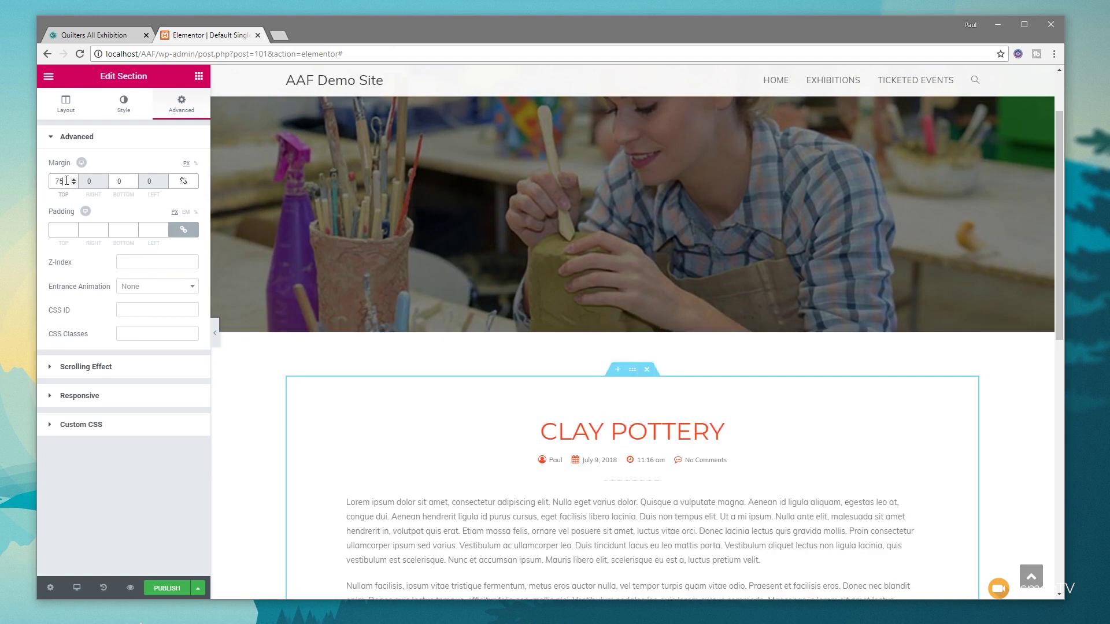
type("-")
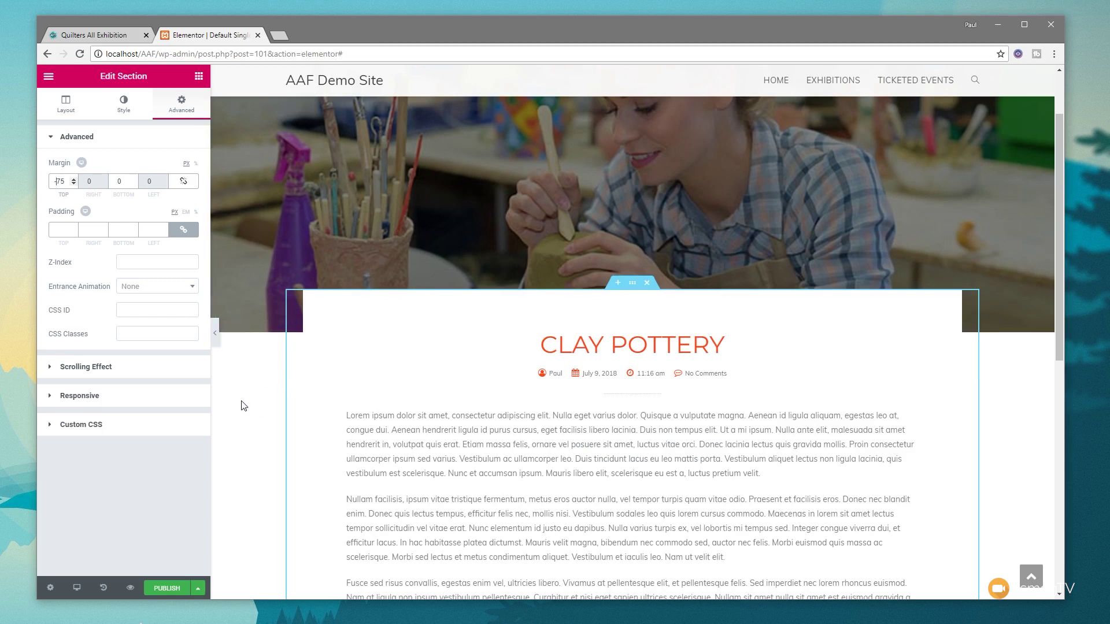
- Give the white content column a box shadow with colour rgba(0,0,0,0.21) and a blur of 61
left_click(310, 298)
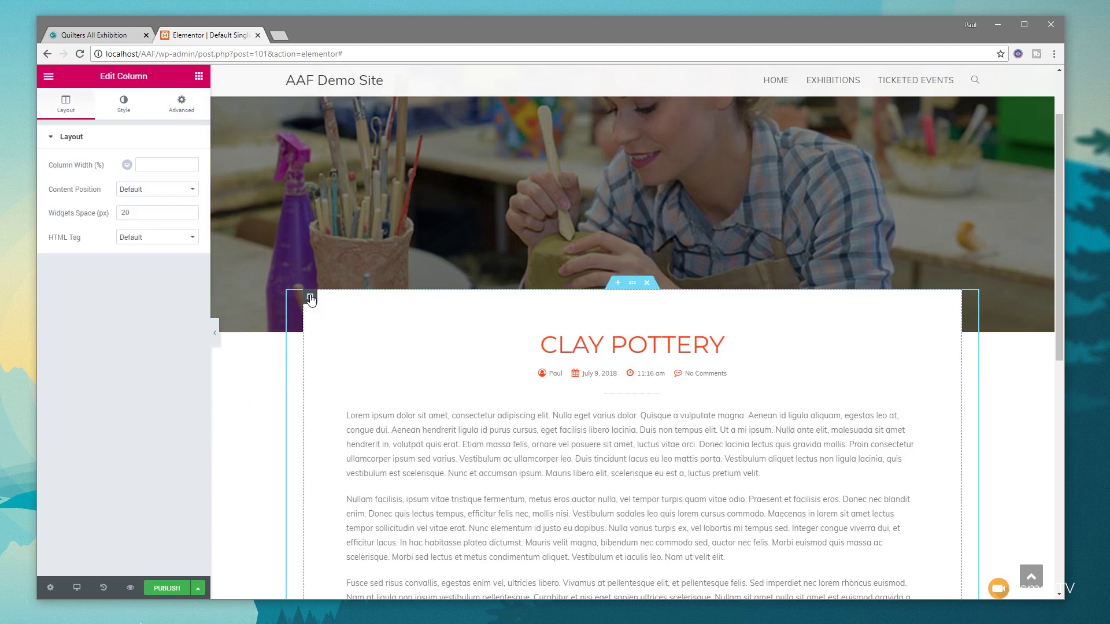
left_click(124, 106)
left_click(75, 385)
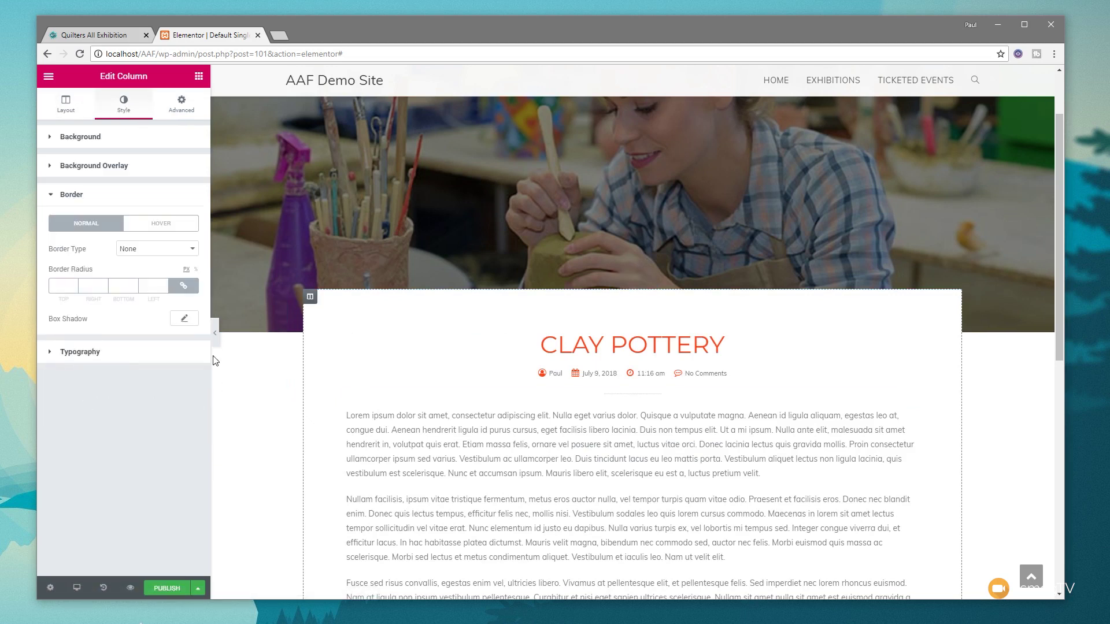
left_click(192, 323)
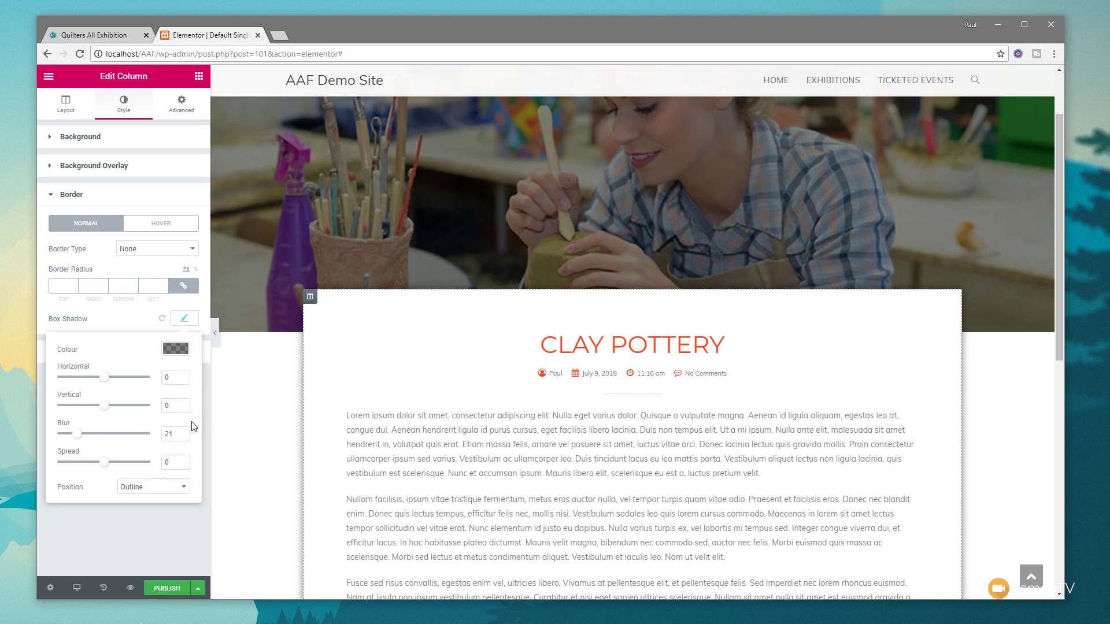
left_click(175, 349)
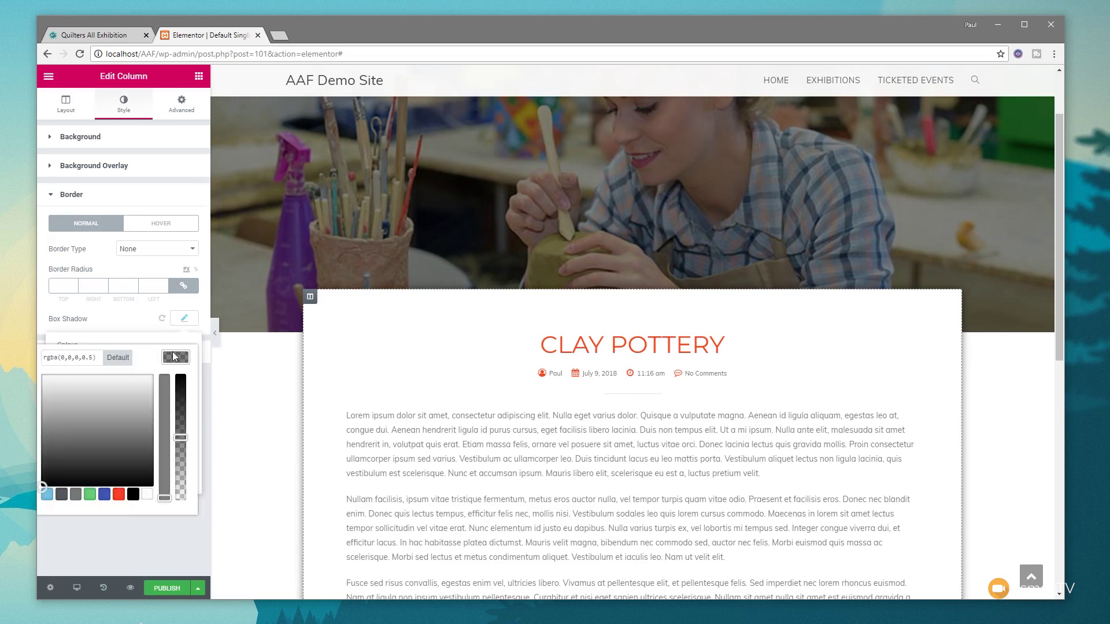
left_click(179, 444)
left_click_drag(181, 456, 179, 477)
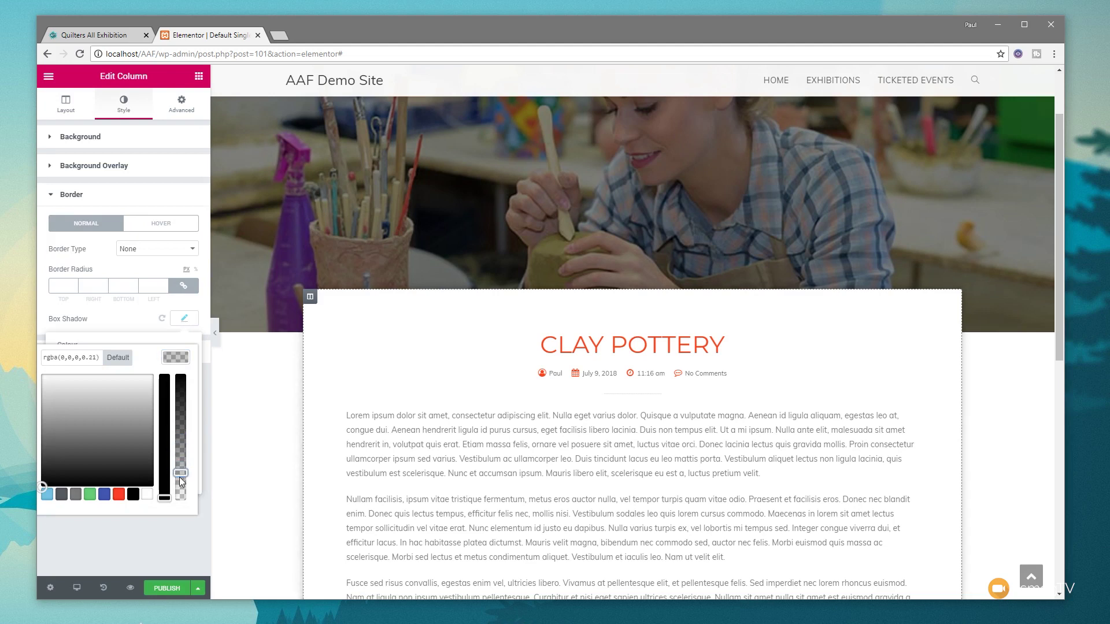
left_click(177, 357)
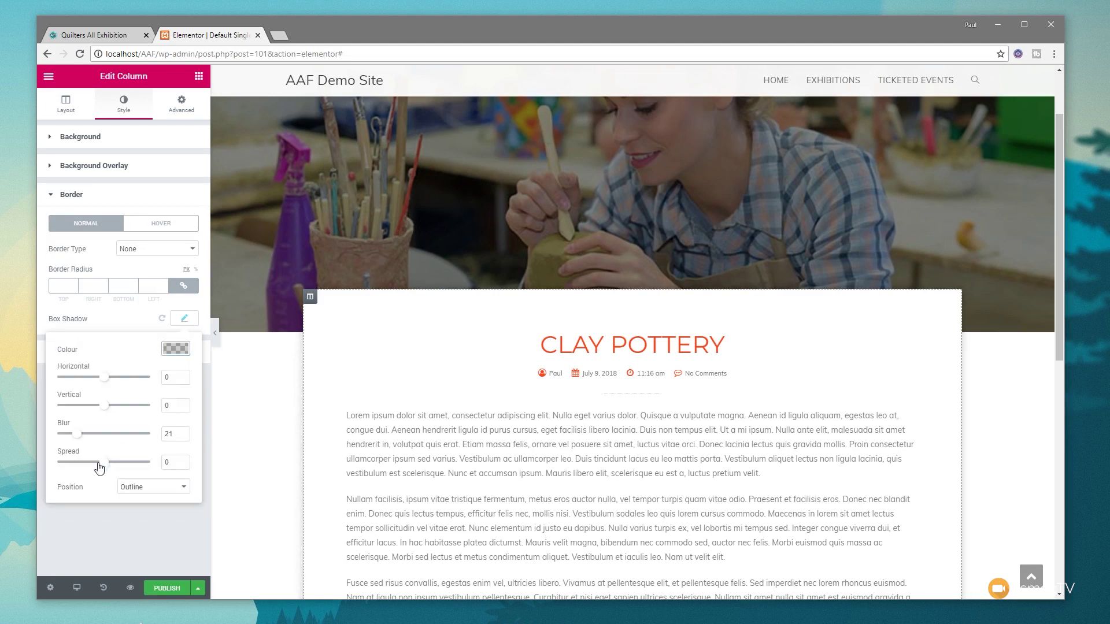
left_click_drag(76, 433, 115, 444)
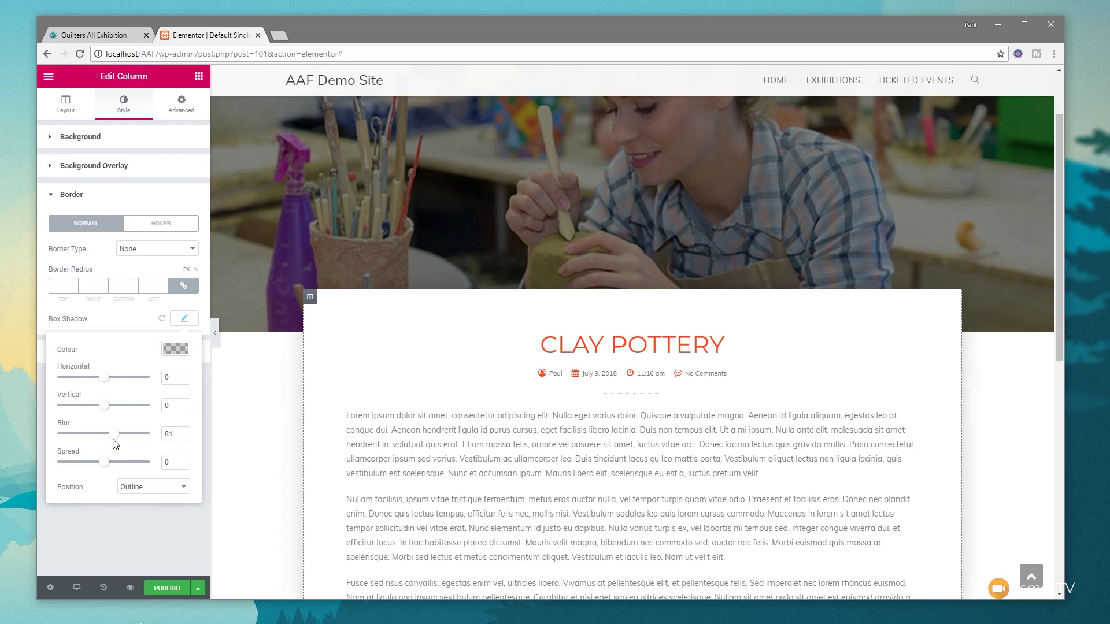
left_click(140, 566)
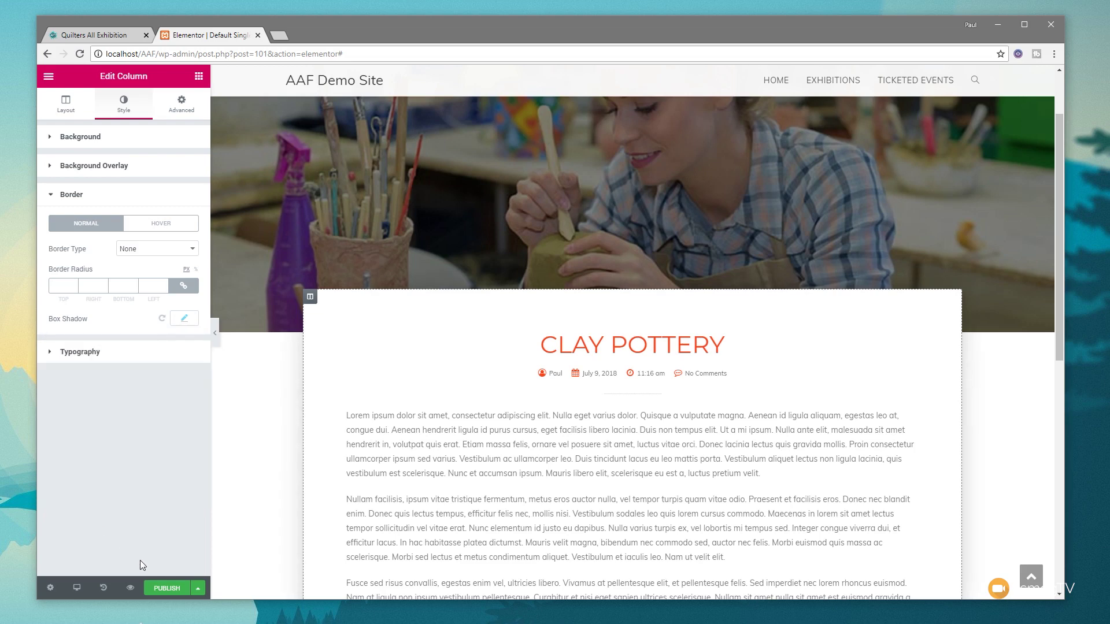
- Publish the single template with the display condition Include, All Posts, All
scroll(255, 465, "down", 5)
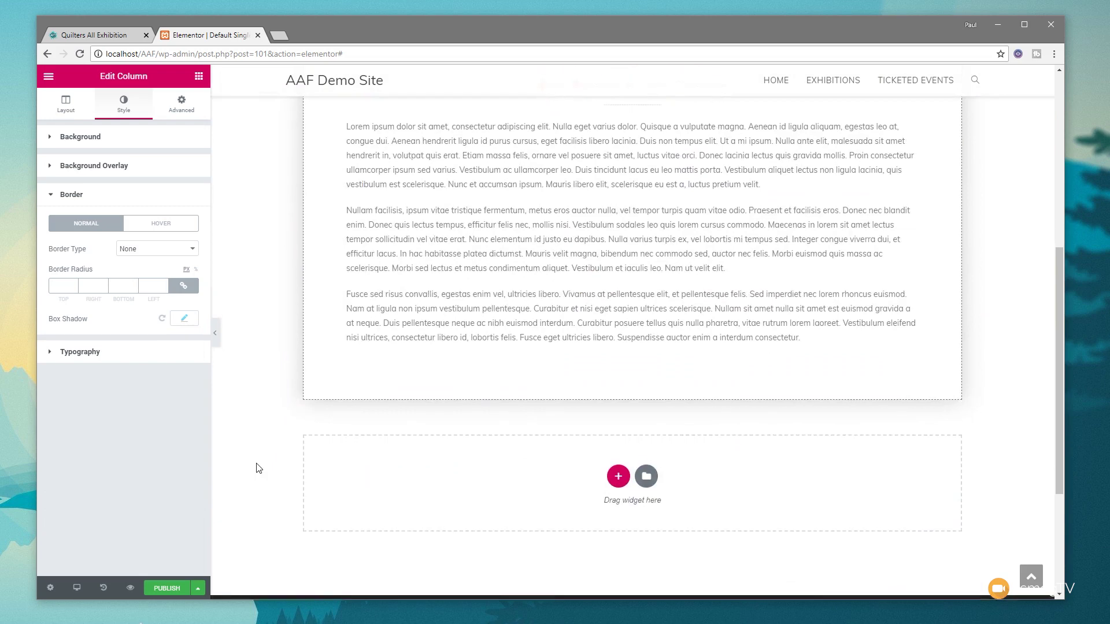
scroll(258, 469, "up", 3)
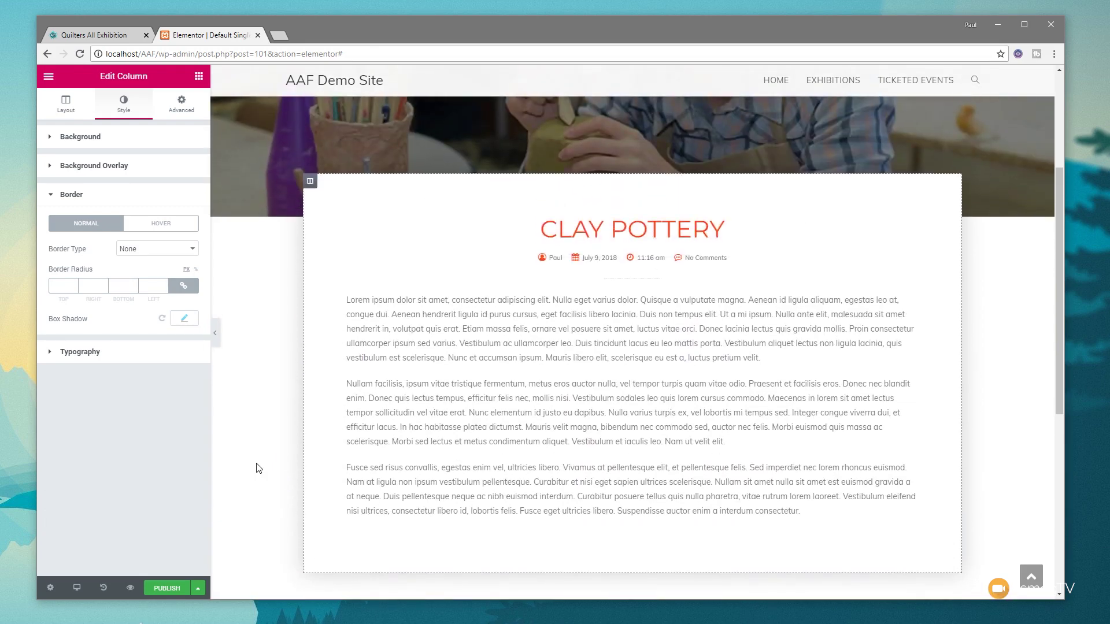
left_click(167, 587)
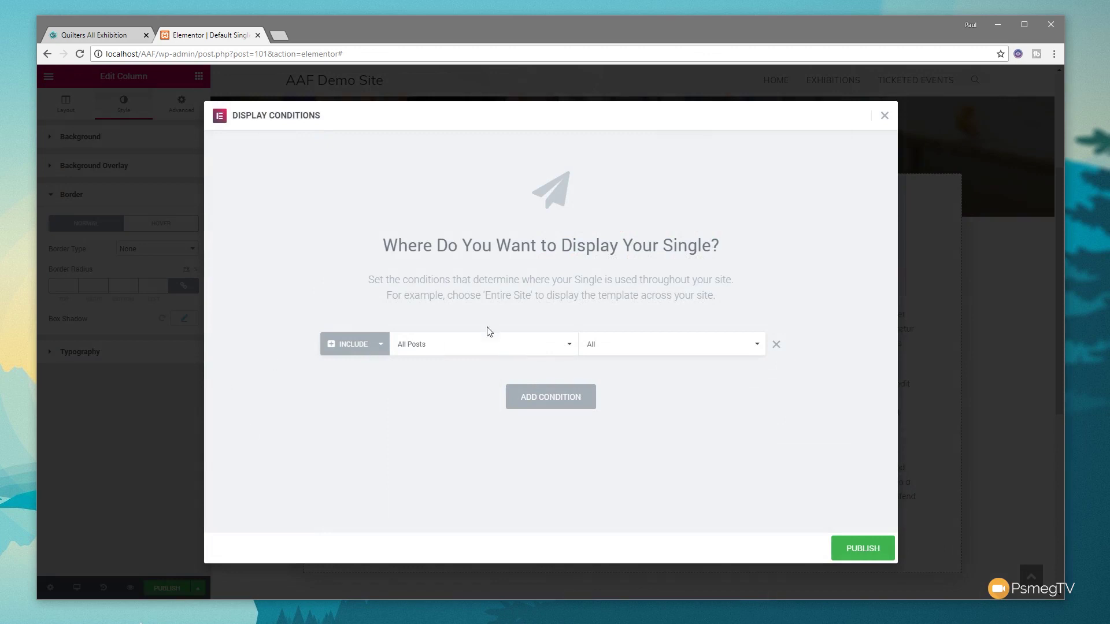
left_click(510, 352)
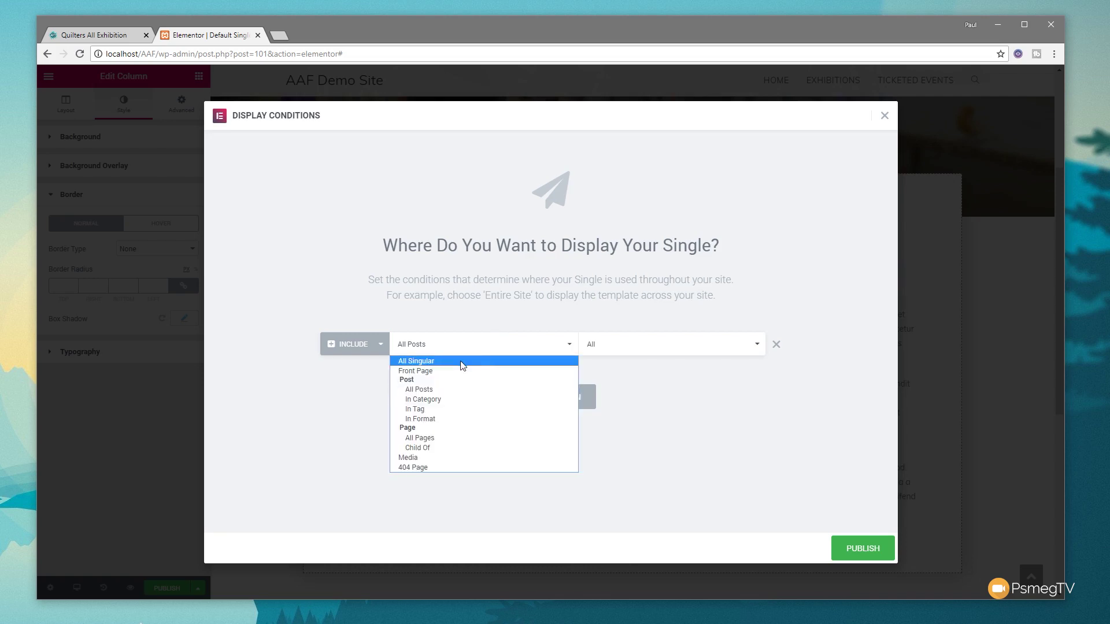
left_click(451, 395)
left_click(683, 349)
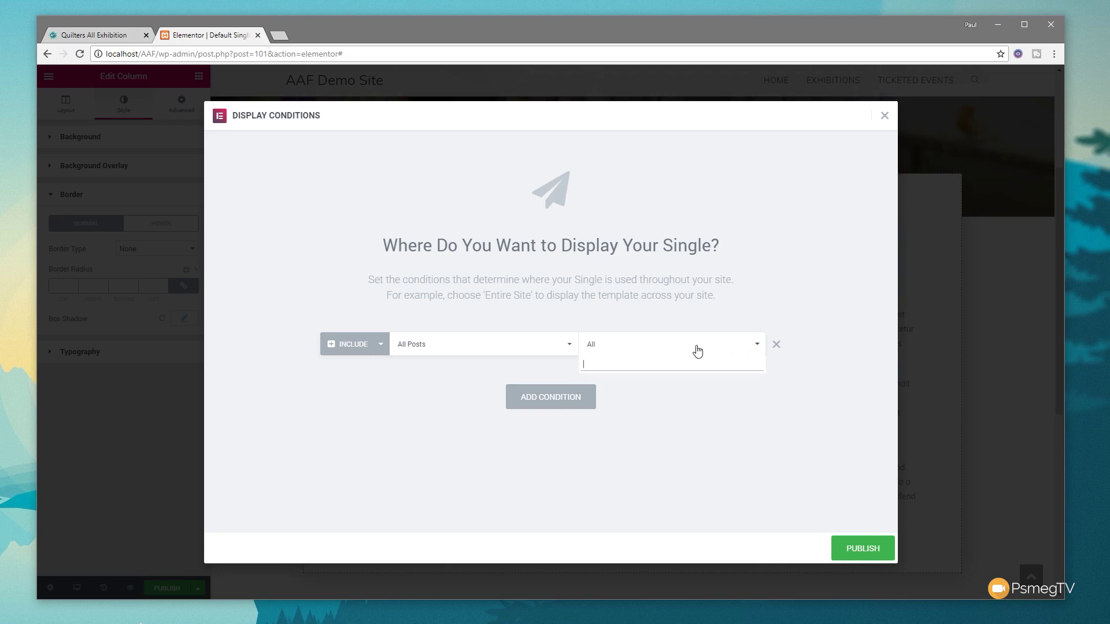
left_click(740, 403)
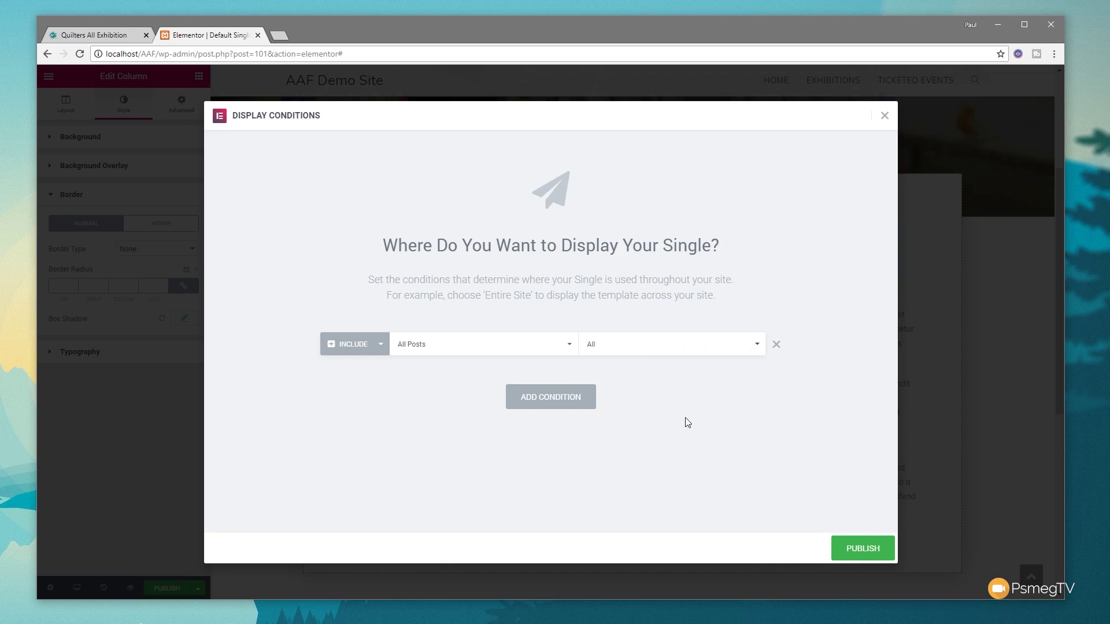
left_click(861, 554)
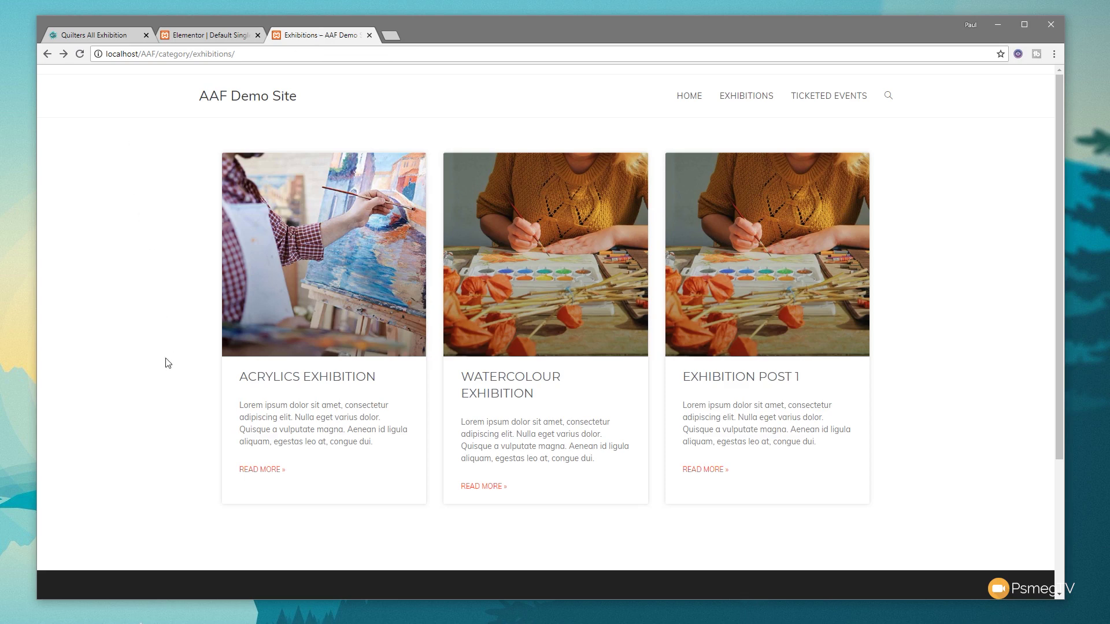
- View the Acrylics Exhibition post and, from Ticketed Events, the Photography Course post on the live site to check the template layout
left_click(289, 275)
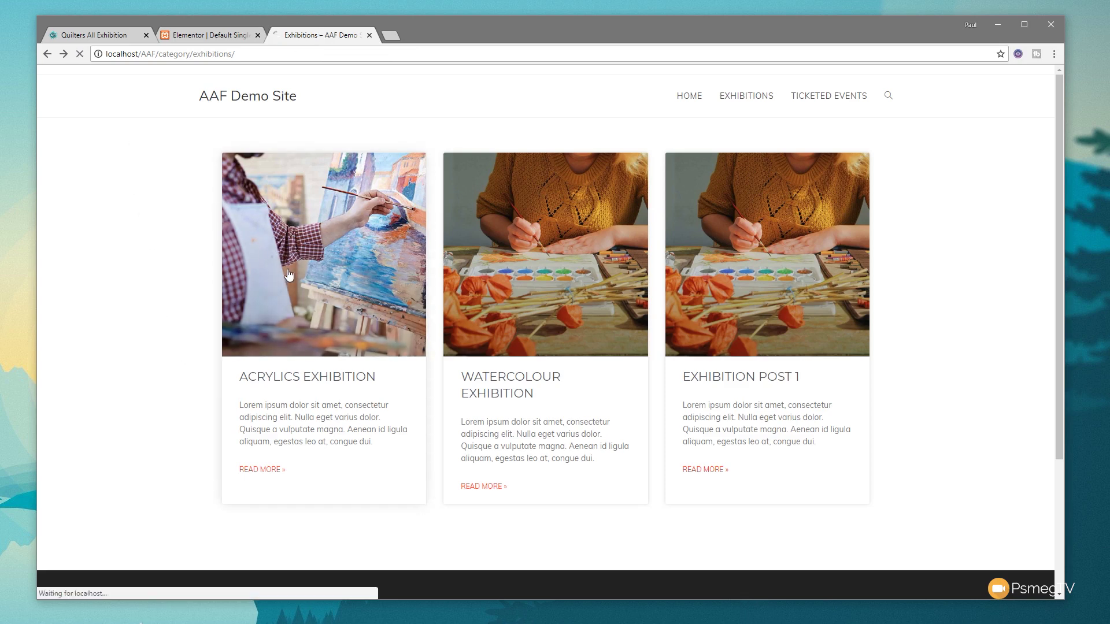
scroll(163, 481, "down", 6)
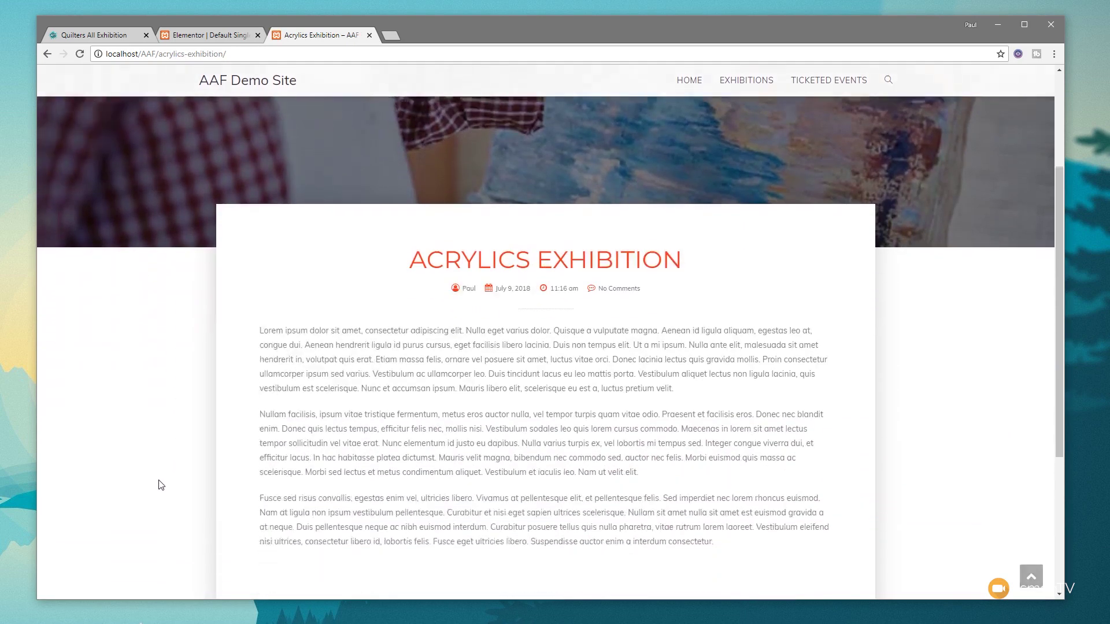
scroll(163, 481, "up", 6)
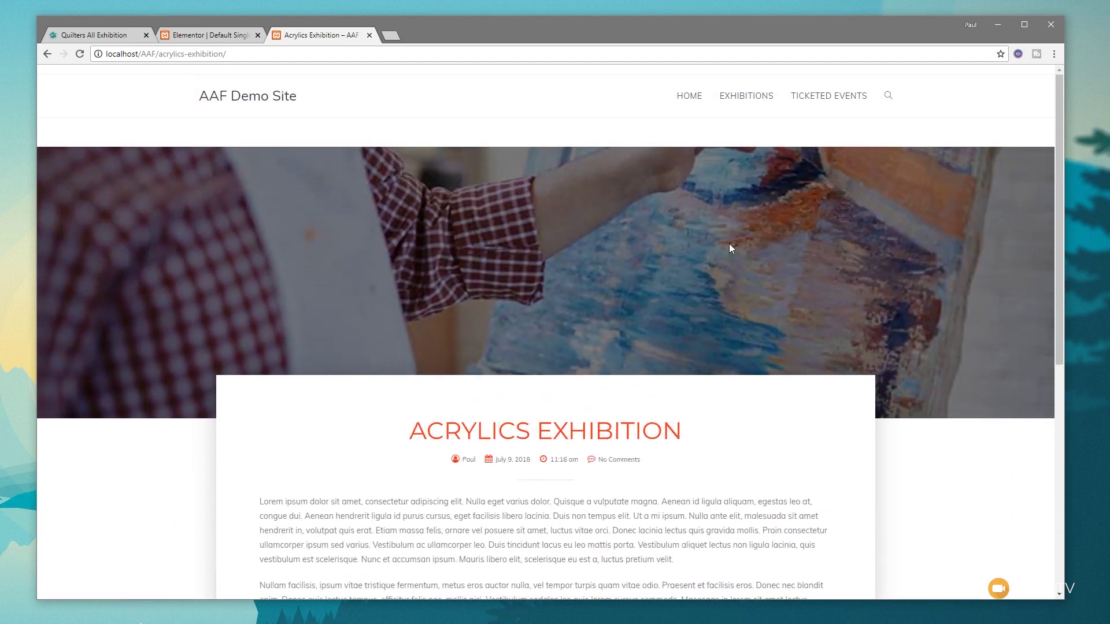
left_click(821, 97)
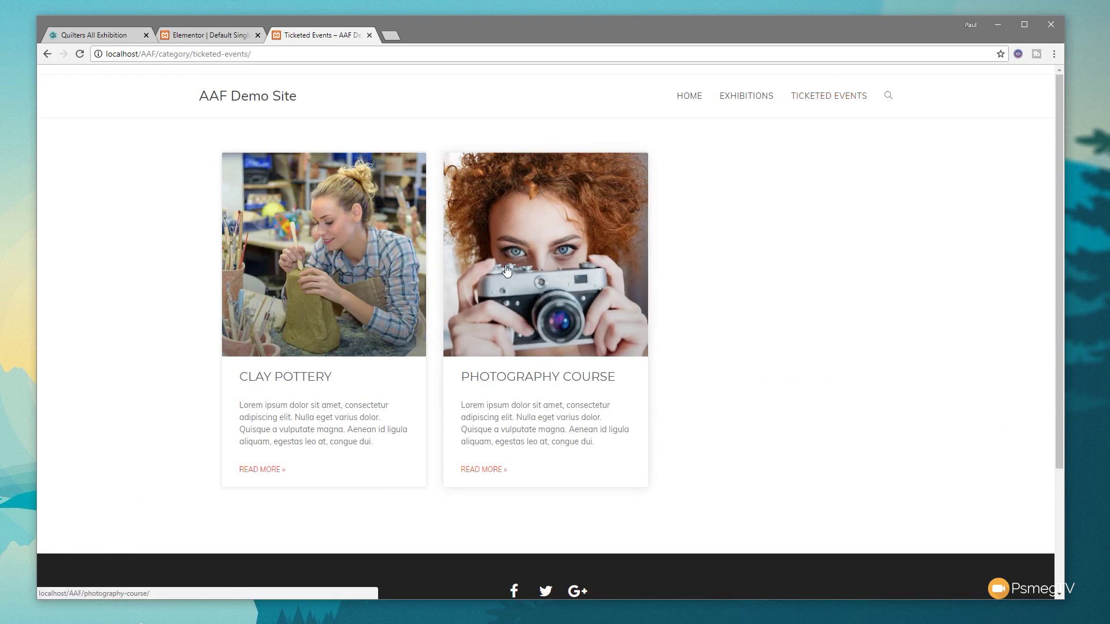
left_click(507, 270)
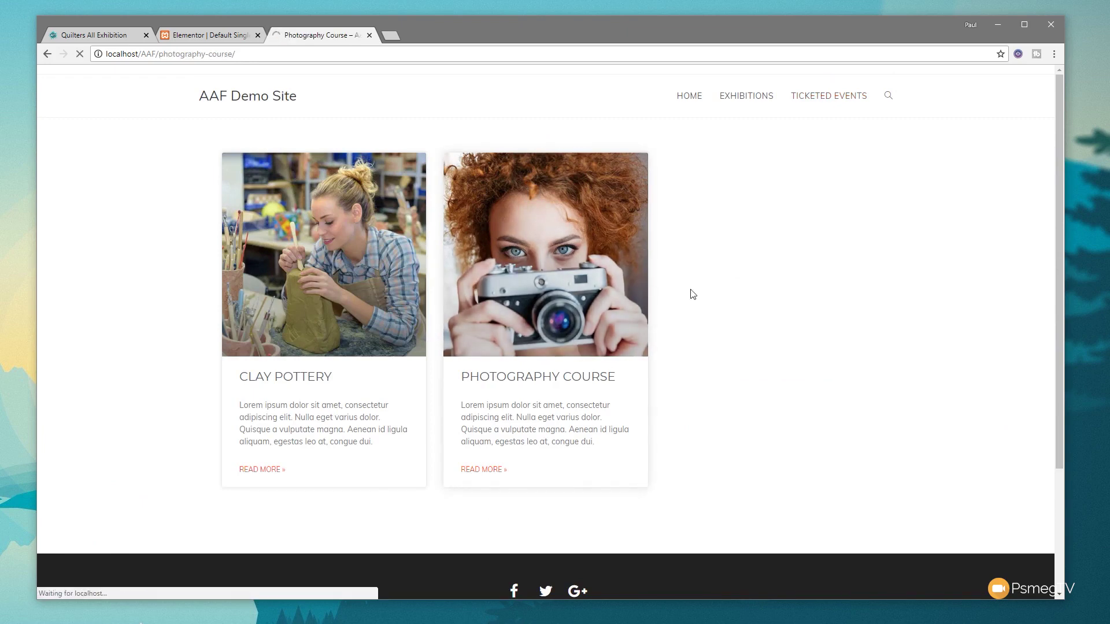
scroll(909, 366, "down", 2)
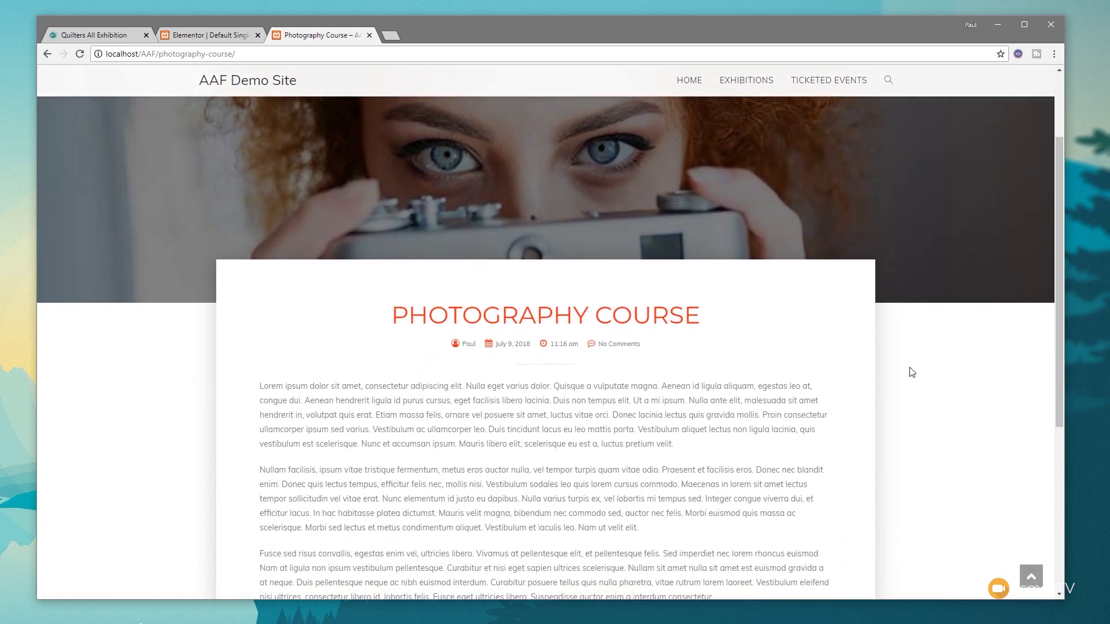
scroll(911, 372, "down", 3)
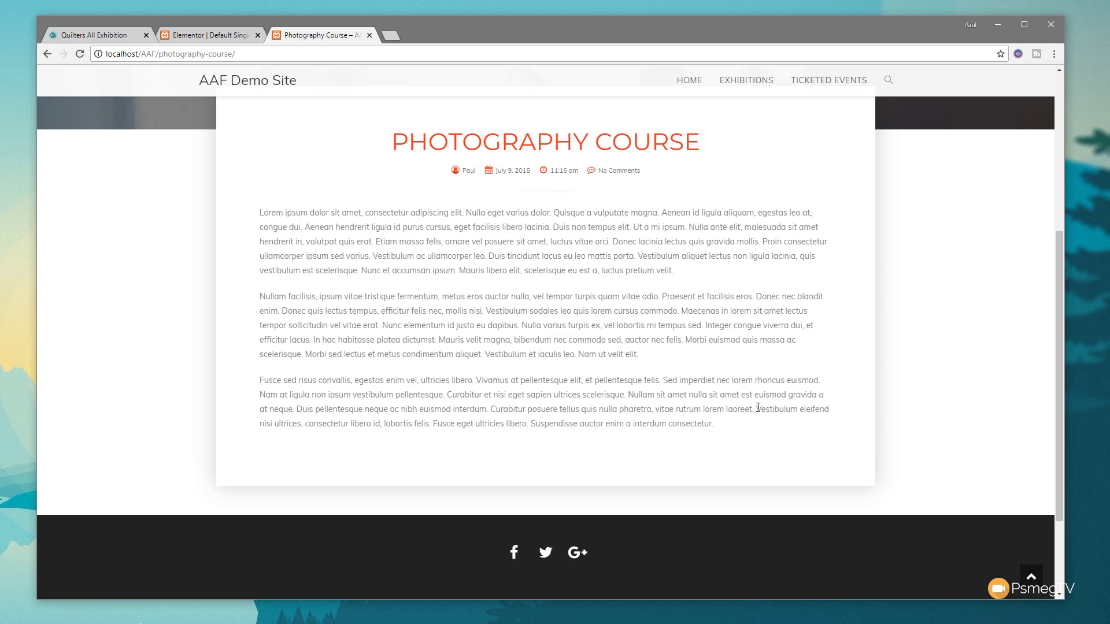
- Return to the template editor and place a Post Navigation widget directly below the post content
left_click(207, 34)
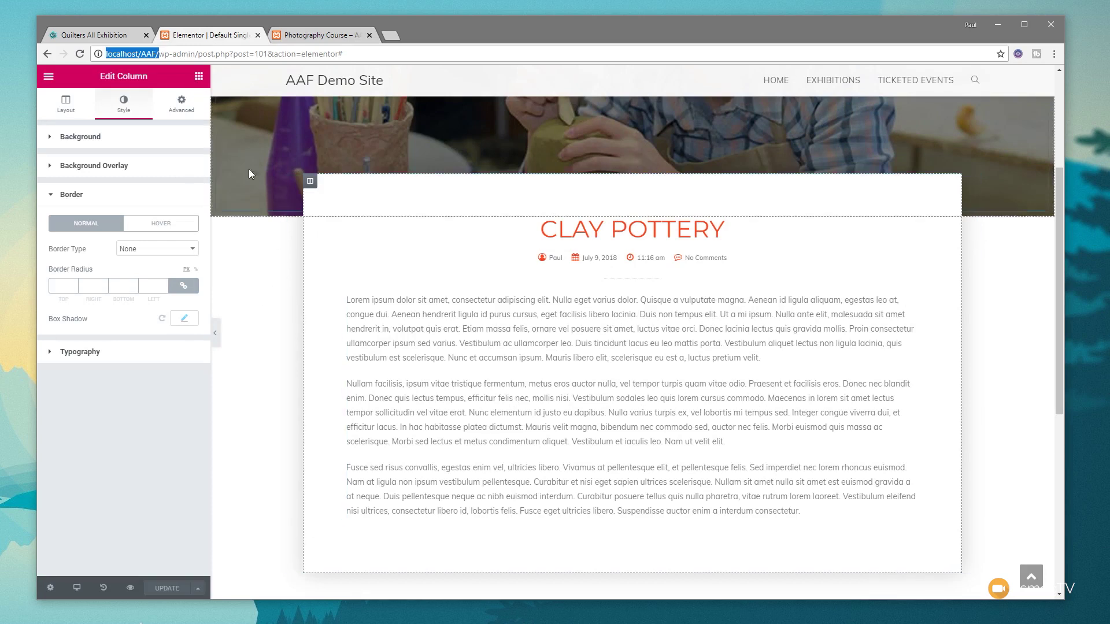
left_click(198, 76)
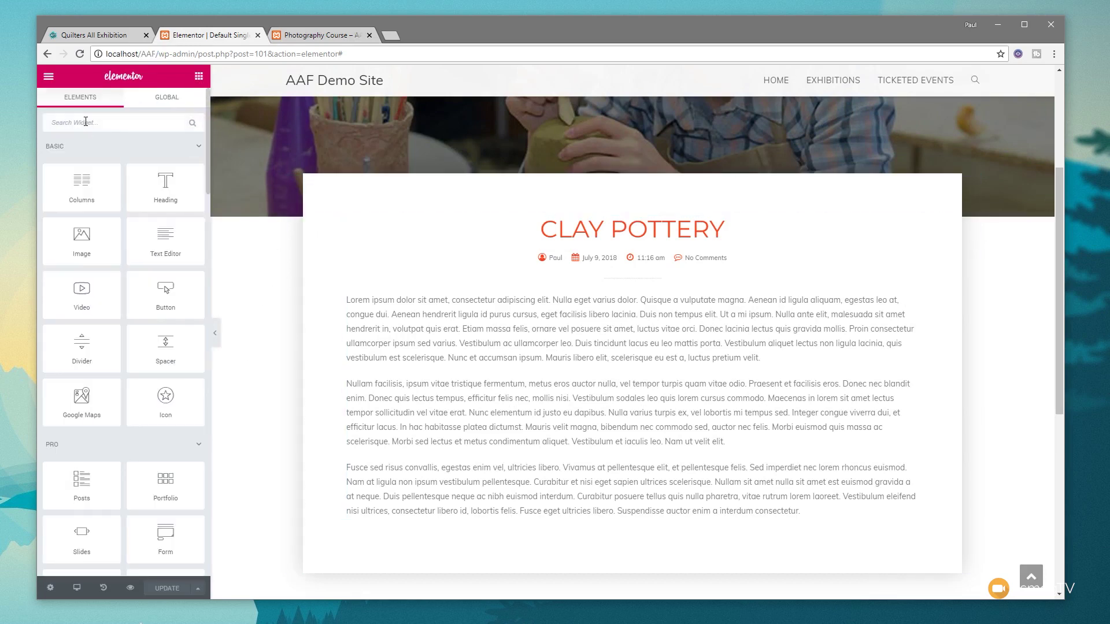
left_click(85, 122)
type("post")
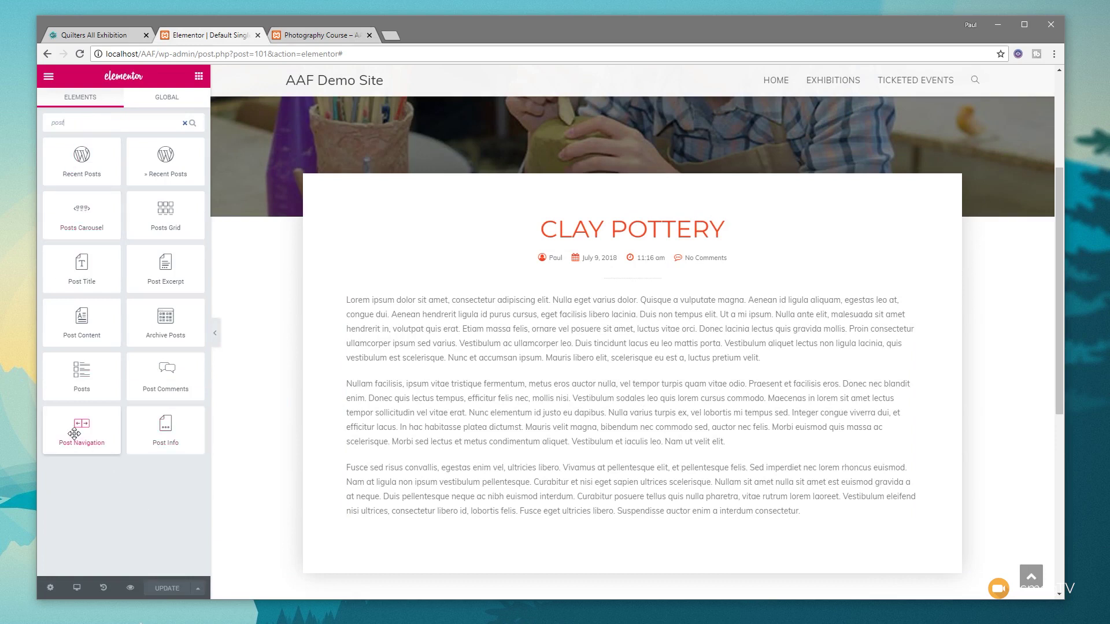
left_click_drag(74, 434, 487, 522)
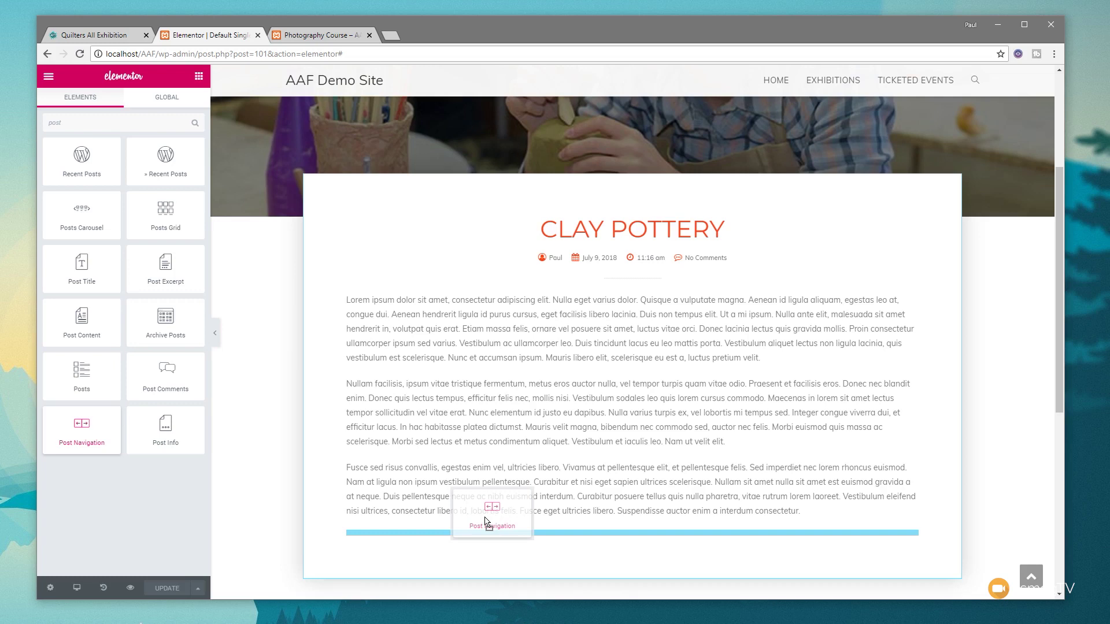
left_click_drag(485, 522, 485, 522)
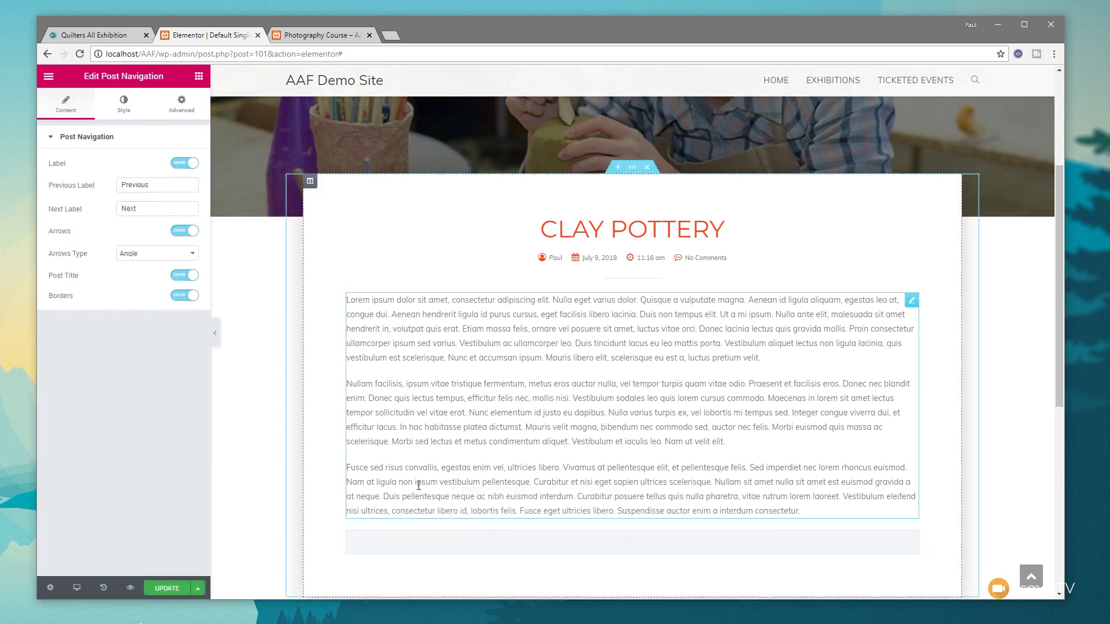
- Set the Post Navigation widget's top padding to 50 px
scroll(686, 450, "down", 4)
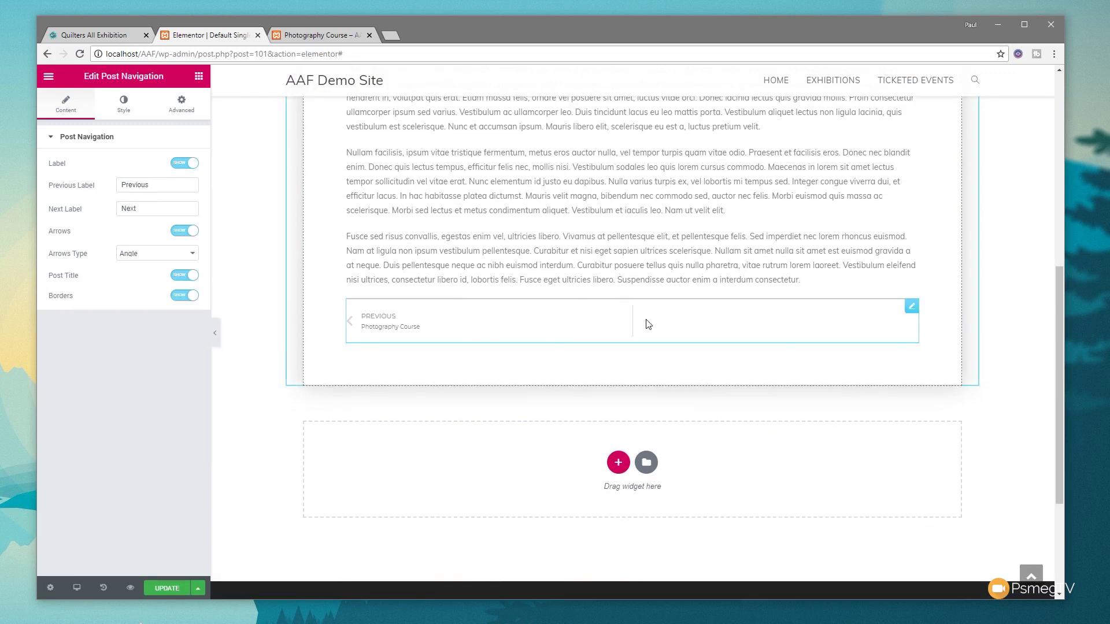
left_click(194, 103)
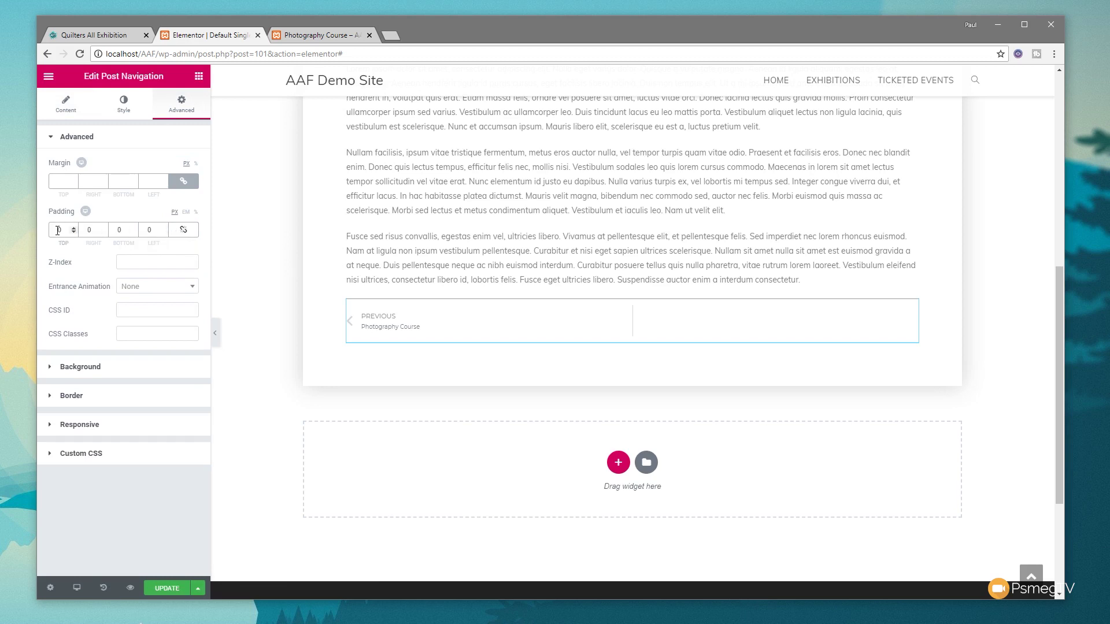
type("5")
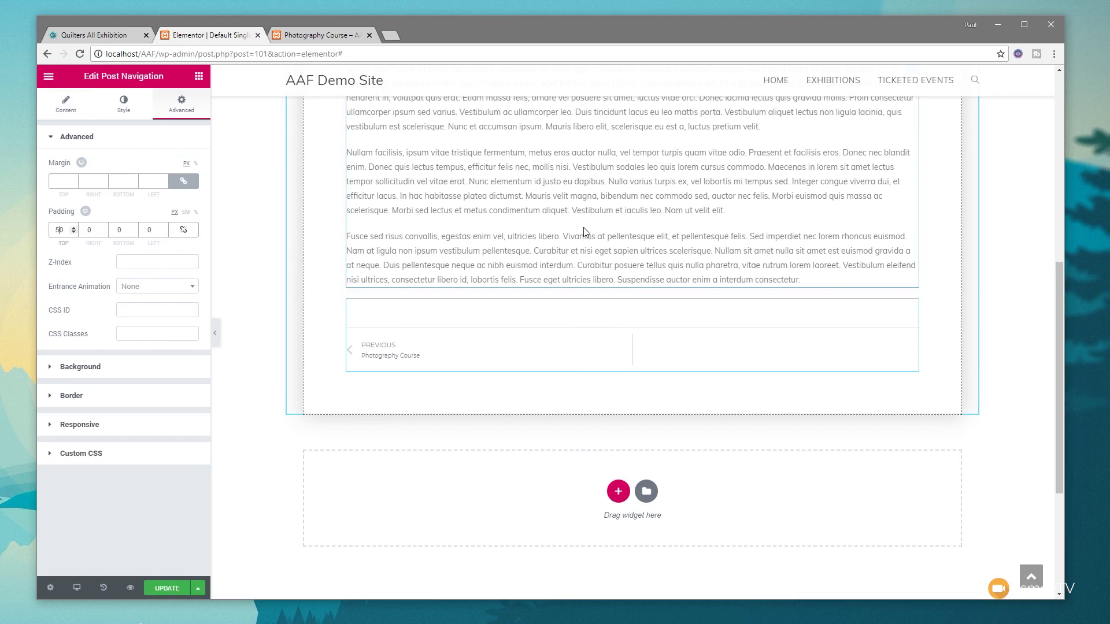
- Colour the Post Navigation widget's borders a very light grey
left_click(121, 110)
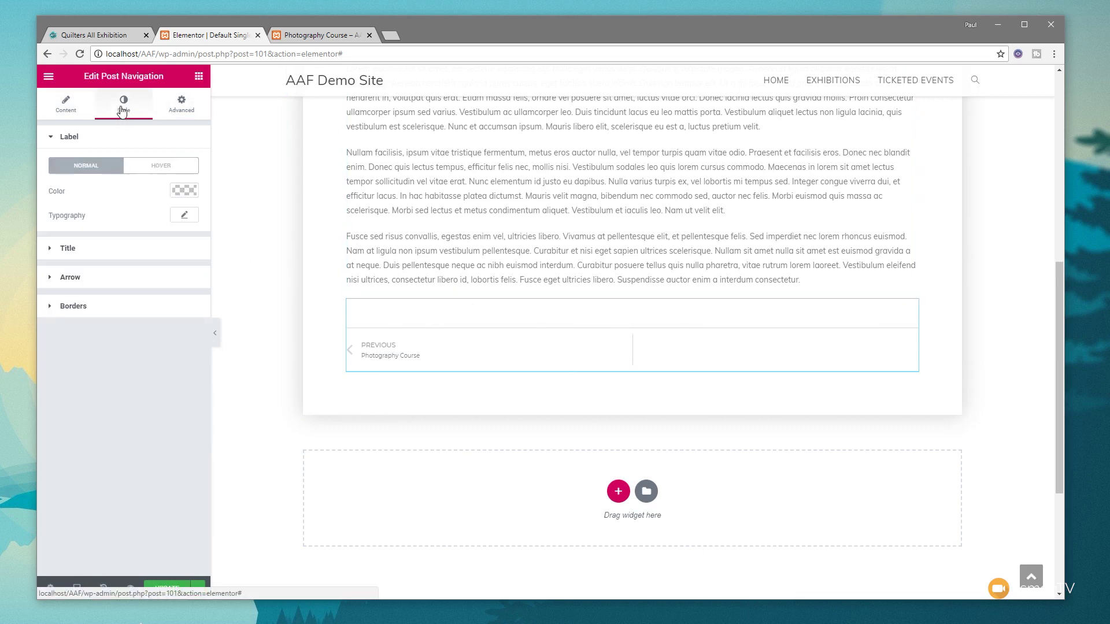
left_click(74, 307)
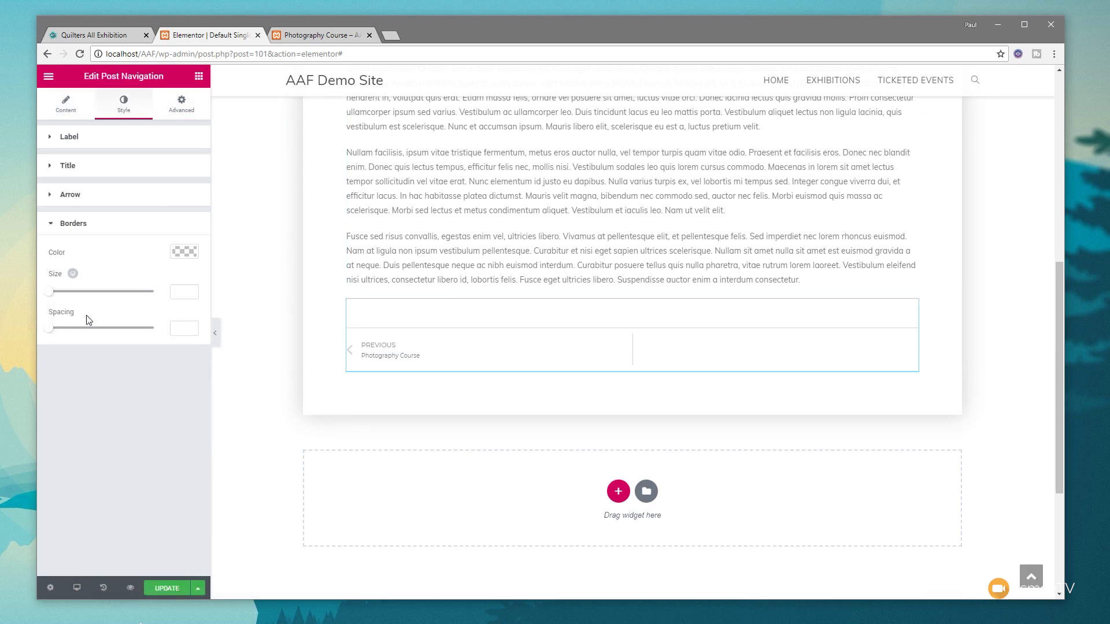
left_click(180, 255)
left_click(73, 301)
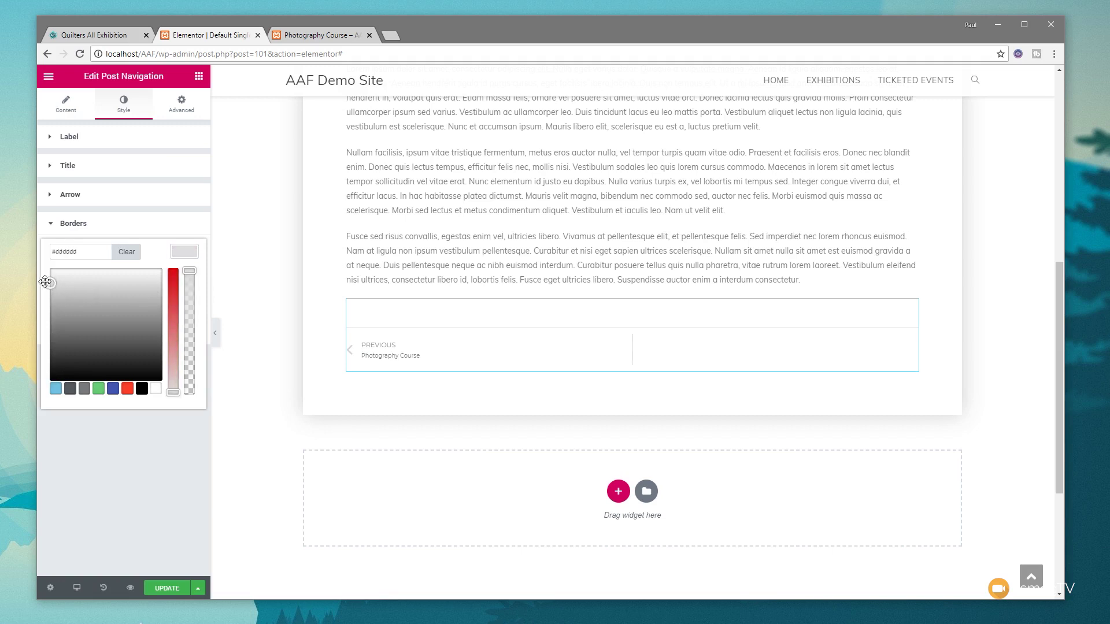
left_click(38, 280)
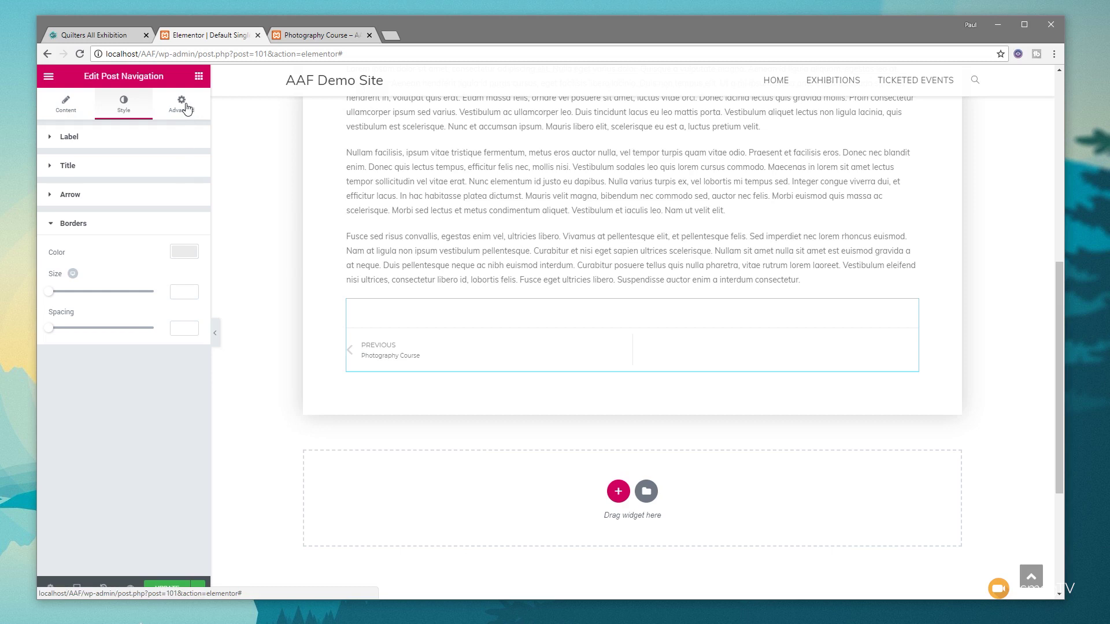
- Place a Share Buttons widget between the post content and the post navigation
left_click(198, 77)
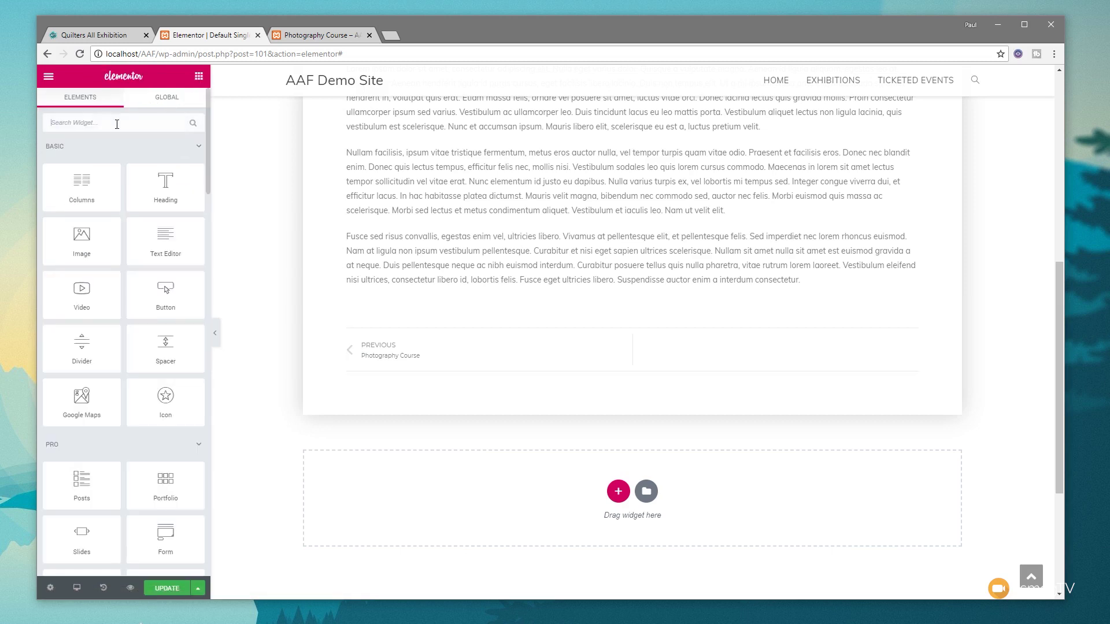
type("shar")
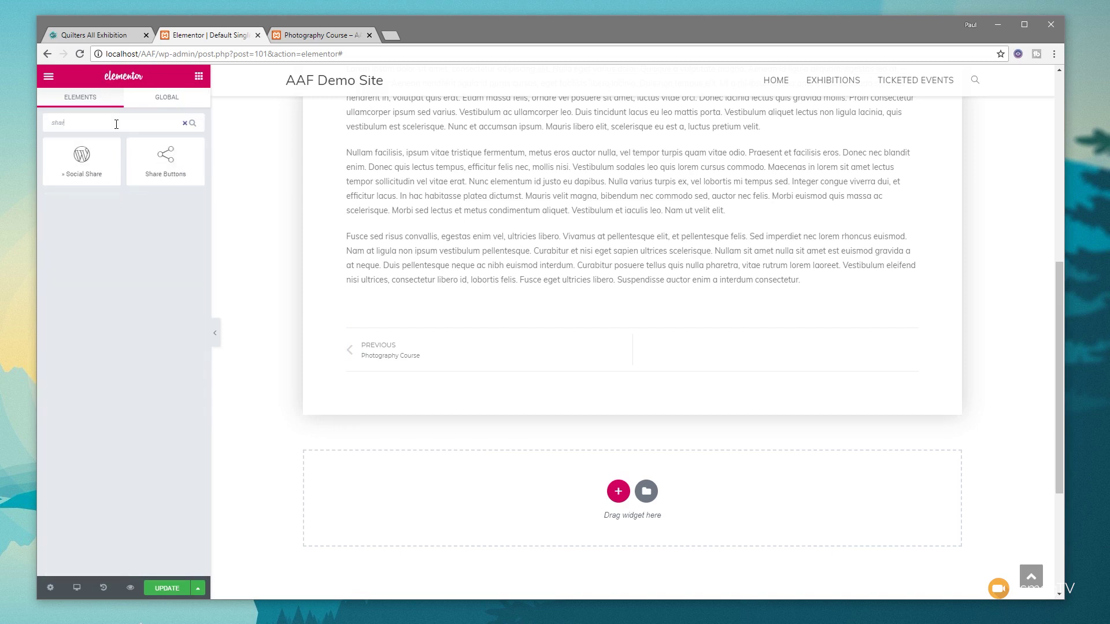
type("e")
left_click_drag(165, 159, 428, 296)
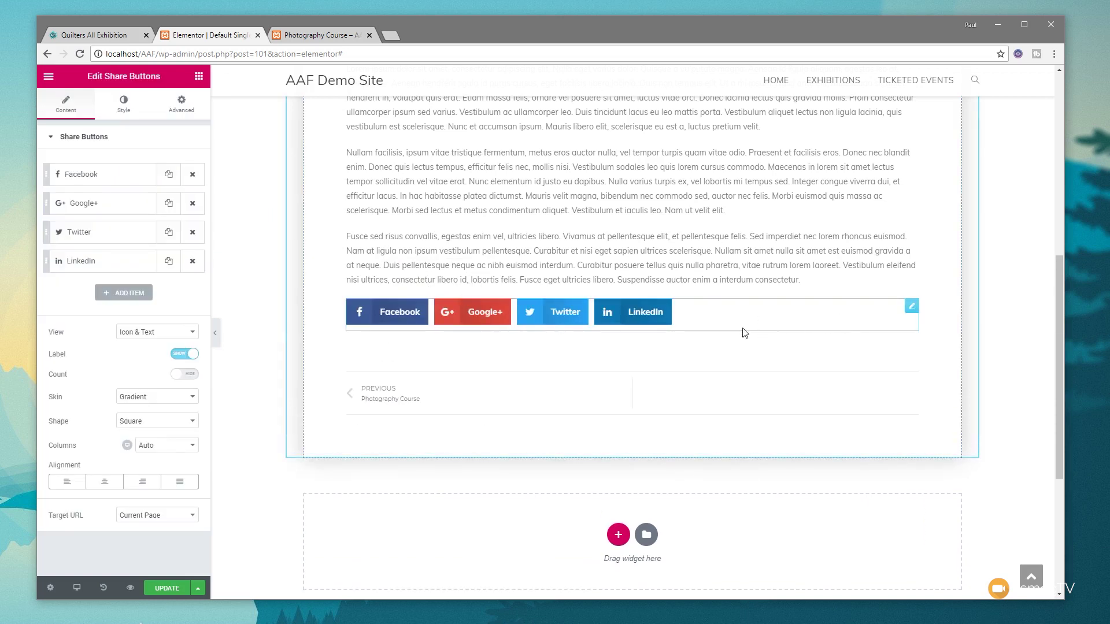
- Set the share buttons' top padding to 50 px and centre-align them
left_click(182, 104)
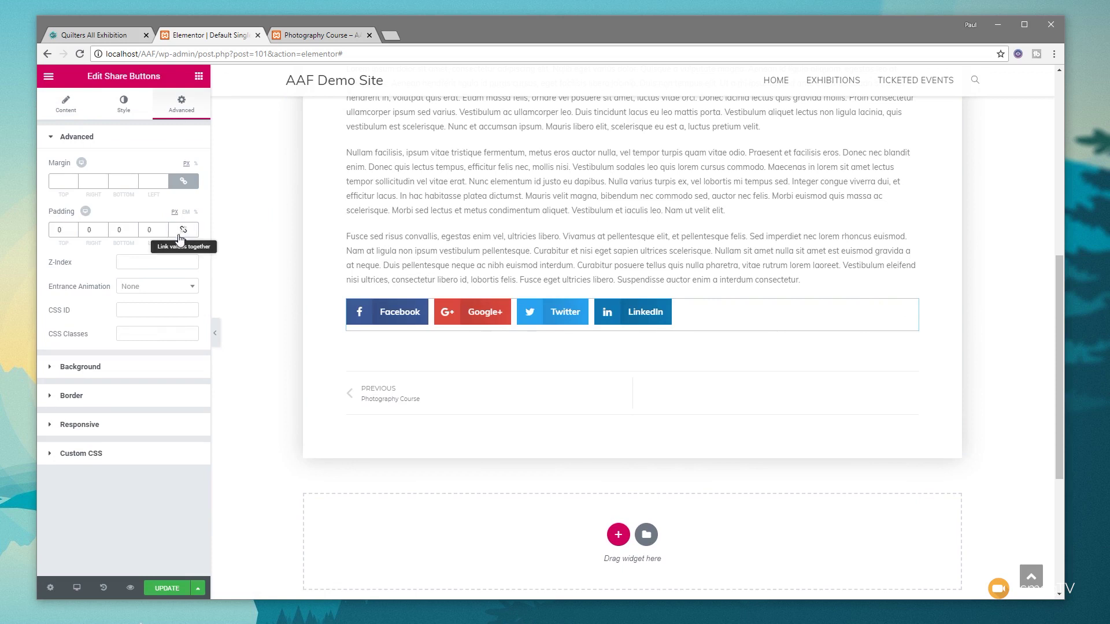
left_click(61, 231)
type("50")
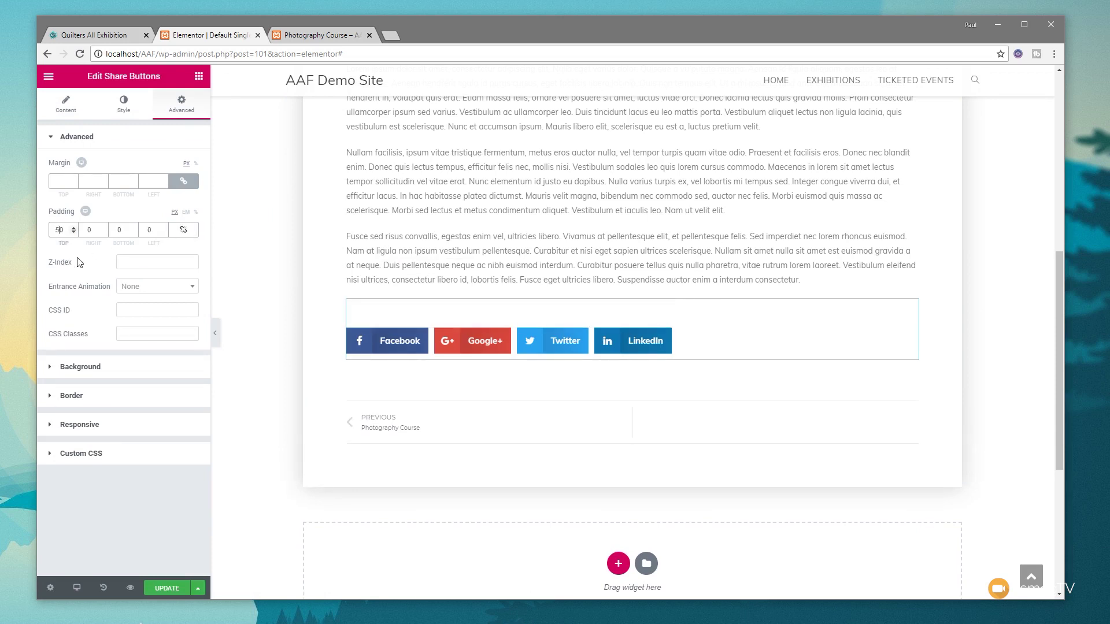
left_click(78, 109)
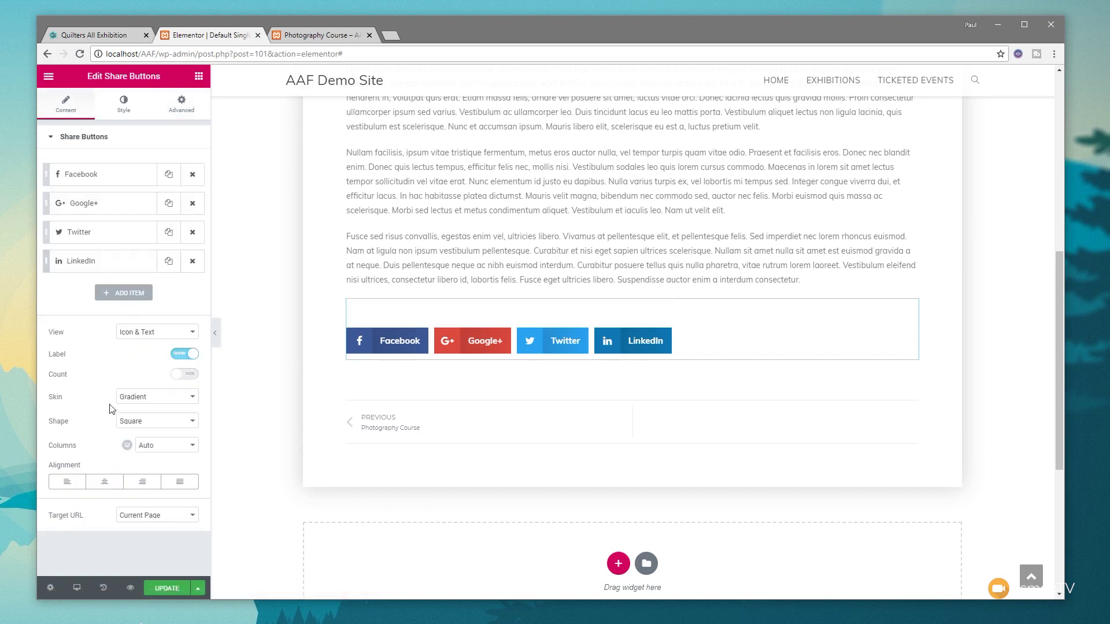
left_click(104, 484)
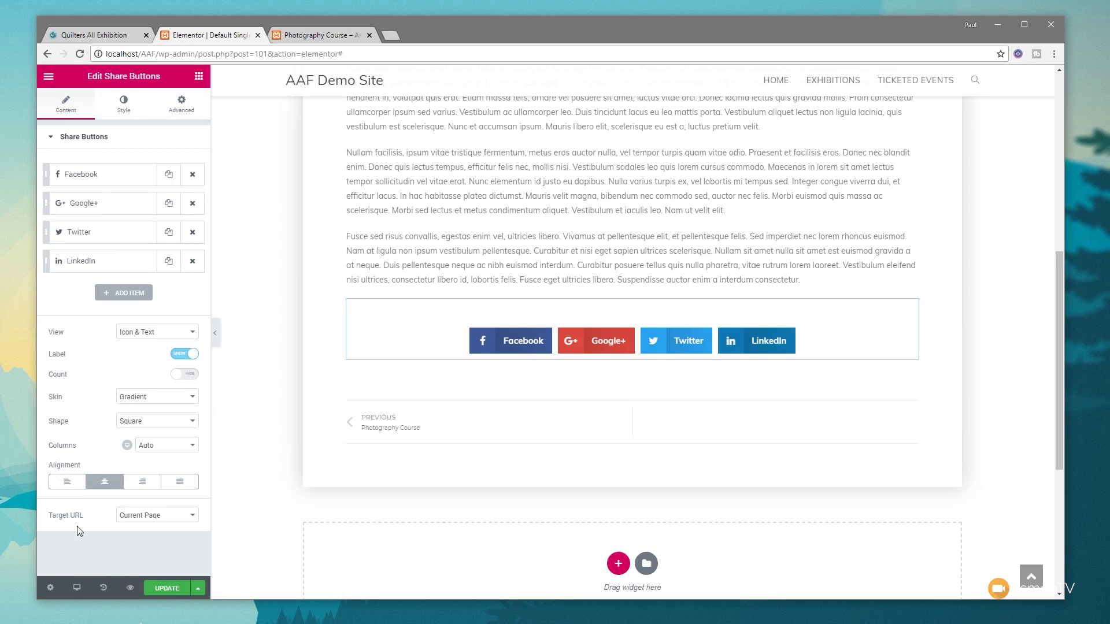
- Update the template and reload the live Photography Course post to check its share buttons and post navigation
left_click(167, 587)
left_click(316, 36)
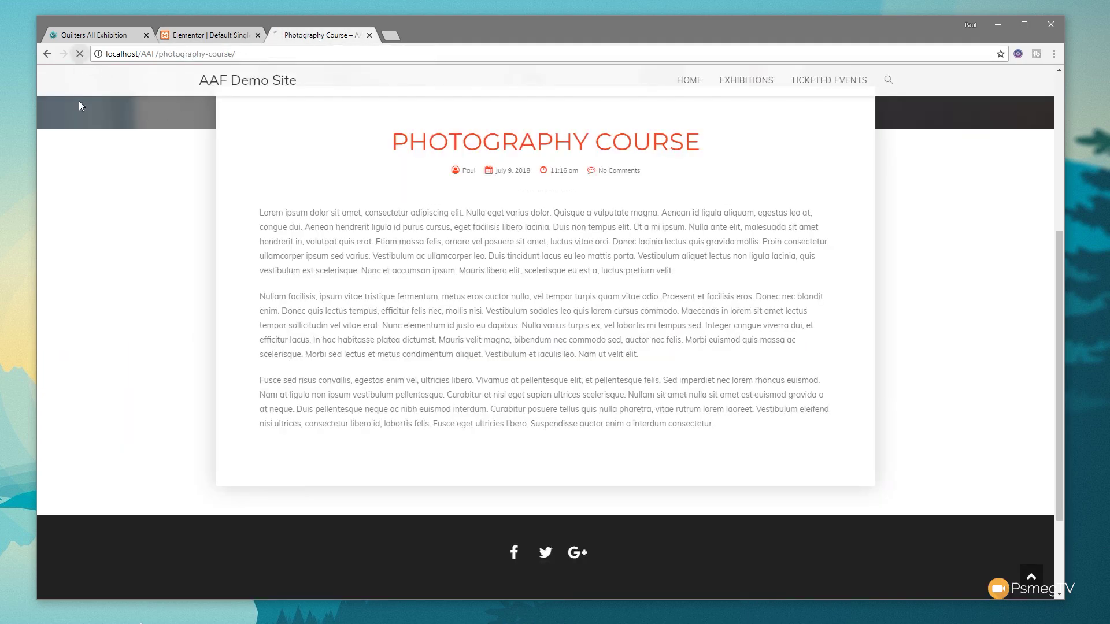
left_click(80, 54)
scroll(116, 323, "down", 4)
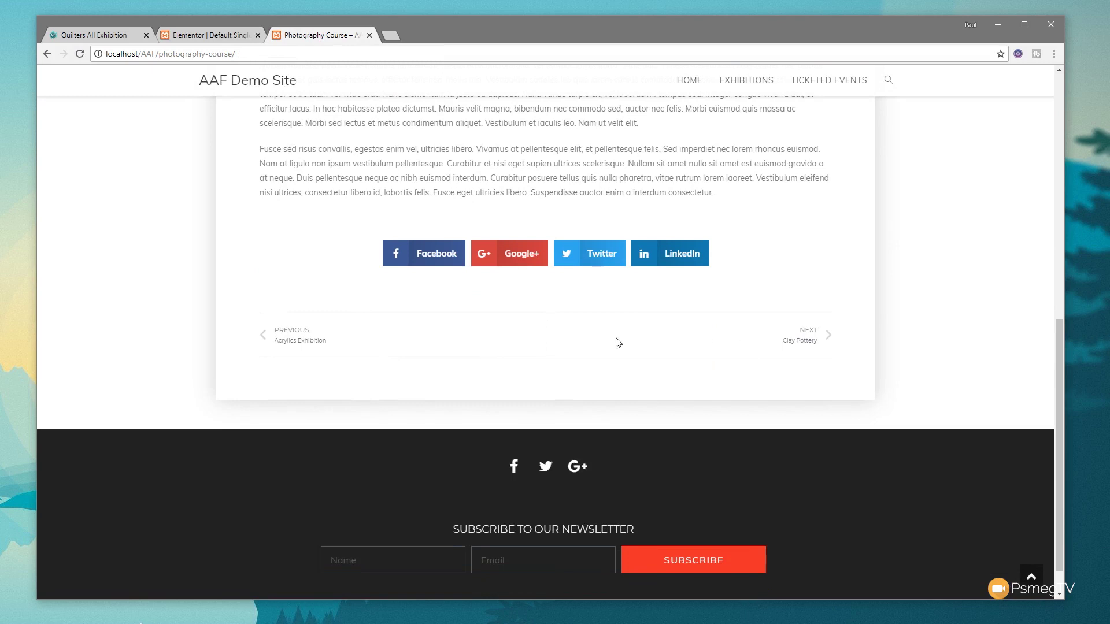
- Return to the template editor and place a Heading widget between the post content and the share buttons
scroll(234, 342, "up", 4)
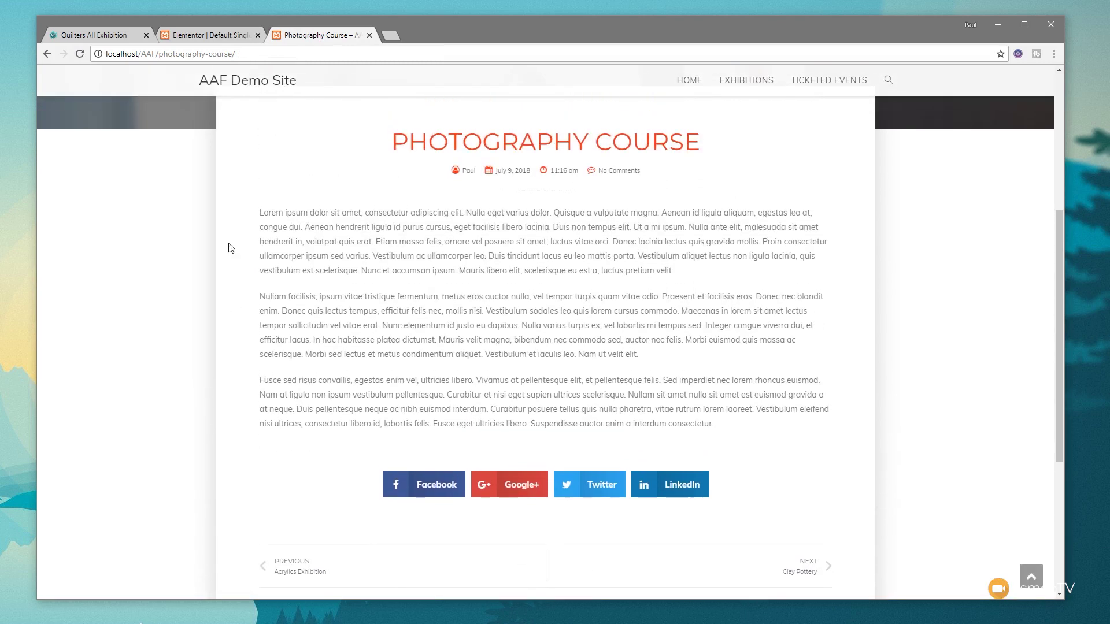
left_click(190, 36)
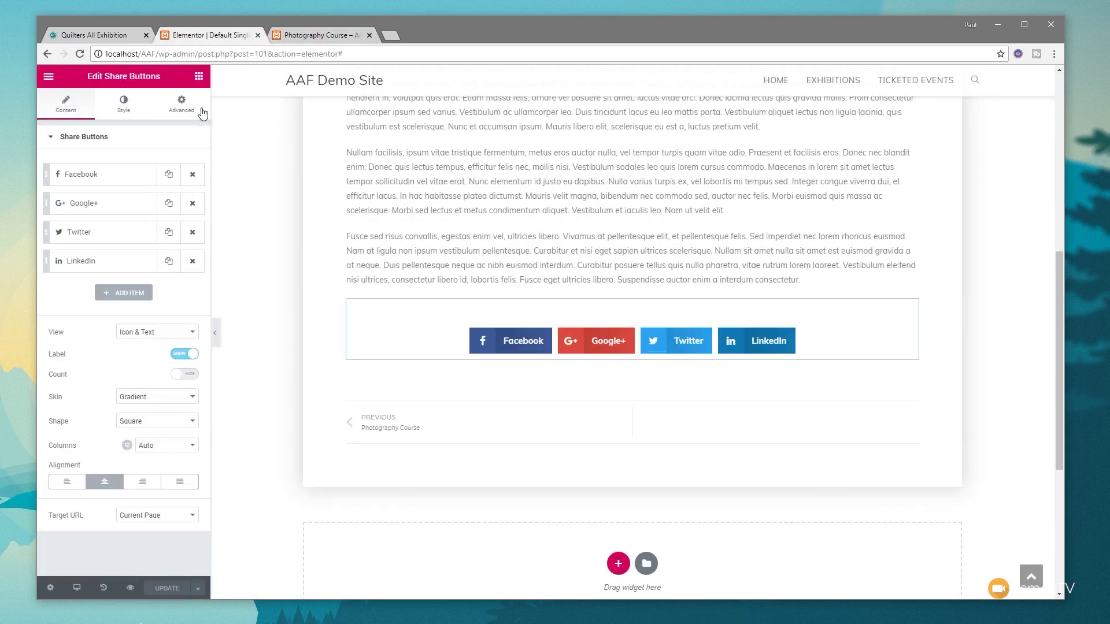
left_click(199, 75)
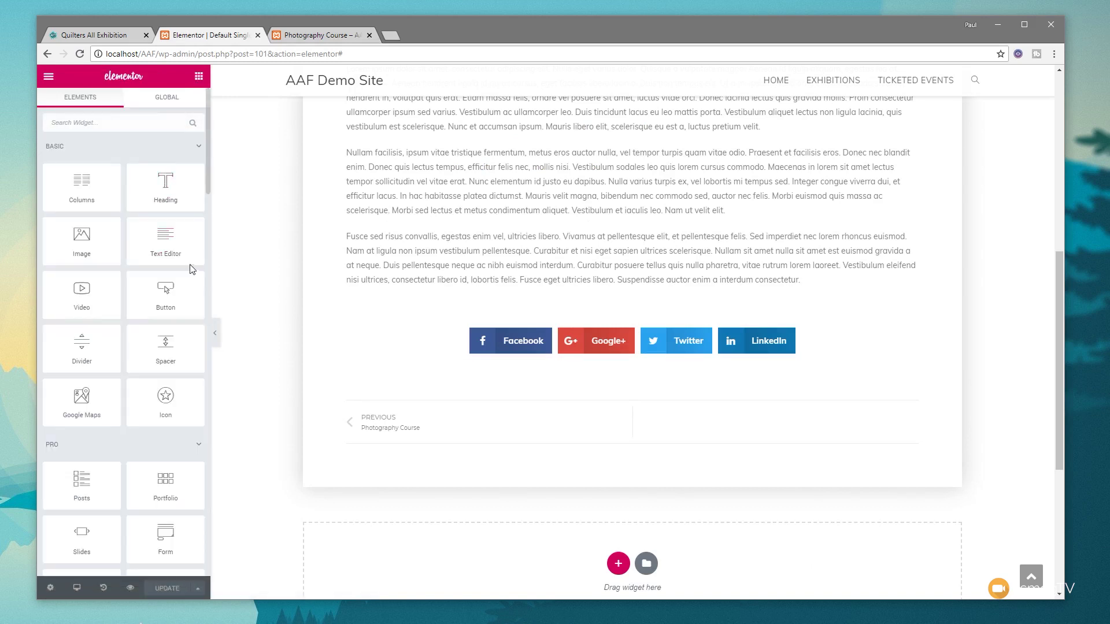
left_click_drag(166, 184, 665, 322)
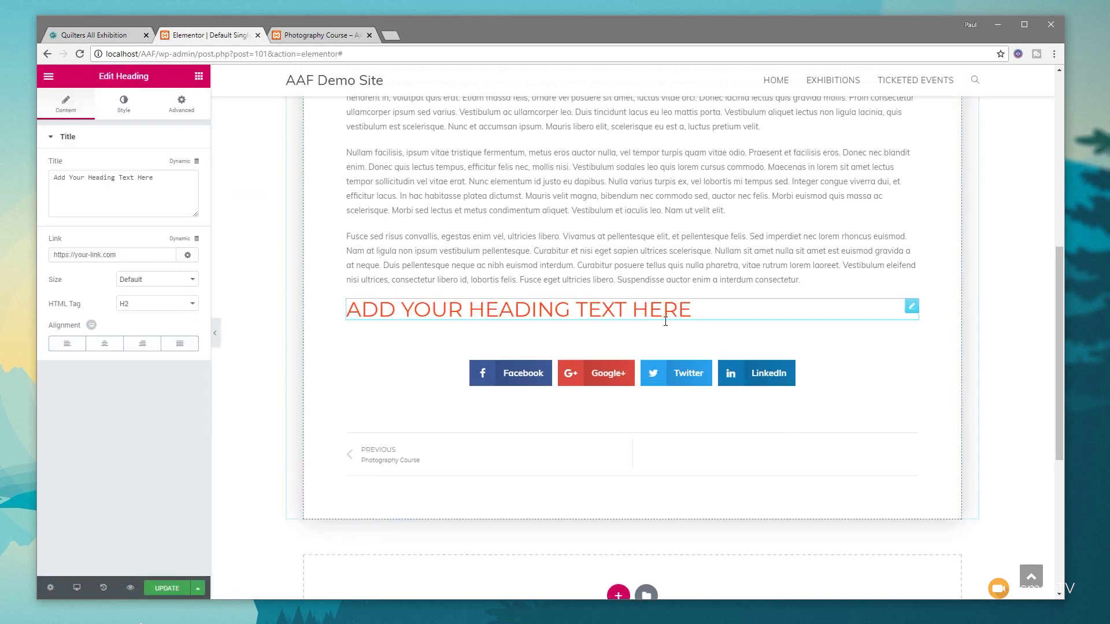
- Make the new heading a centre-aligned H4 with the title "Share This page"
left_click(162, 304)
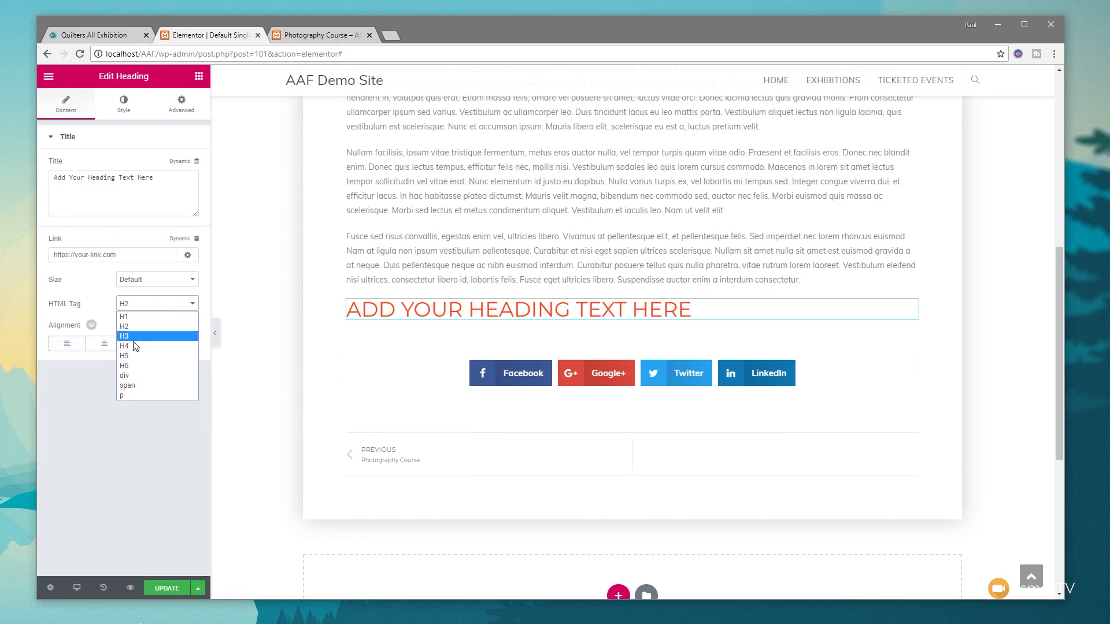
left_click(134, 346)
left_click(104, 344)
left_click_drag(153, 178, 20, 183)
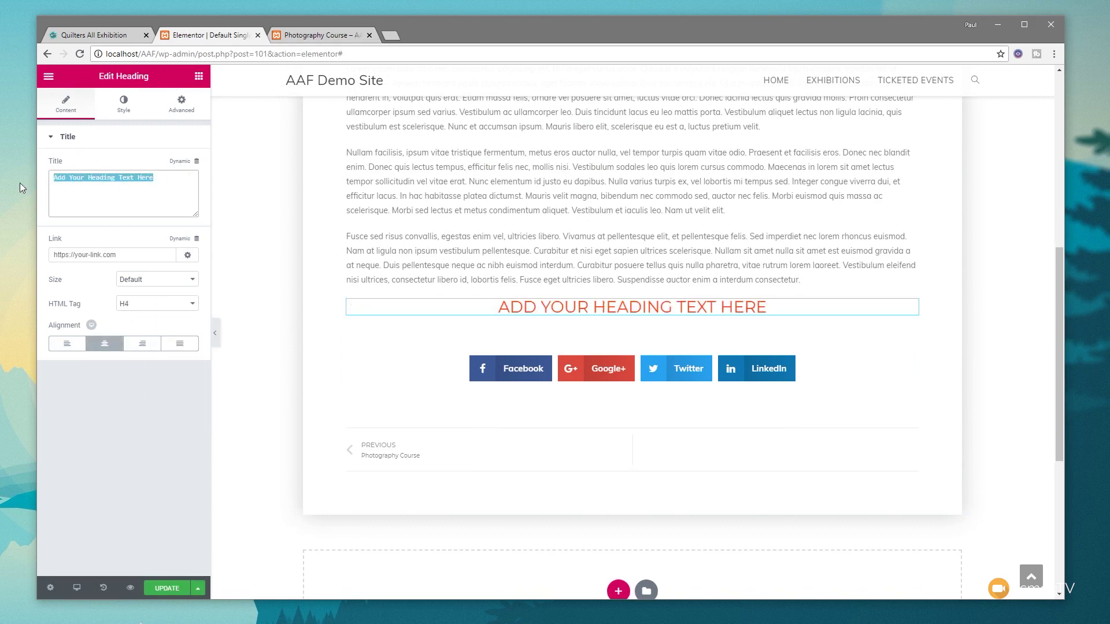
type("Ssh")
key("BackSpace")
key("BackSpace")
type("hare This page")
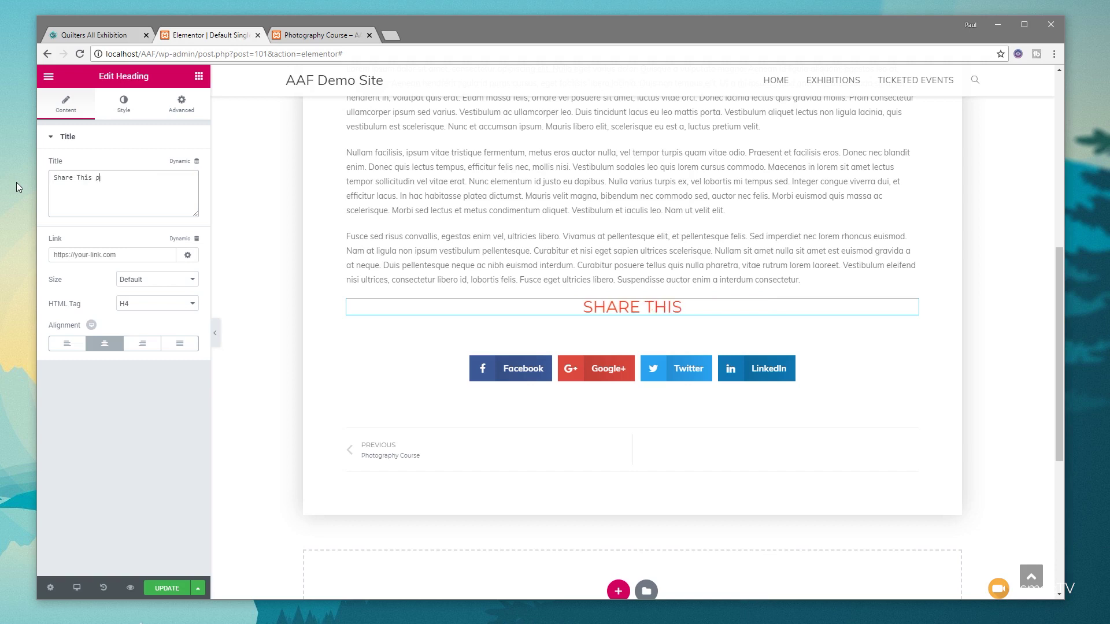
- Set the share heading's font size to 22 px
left_click(120, 107)
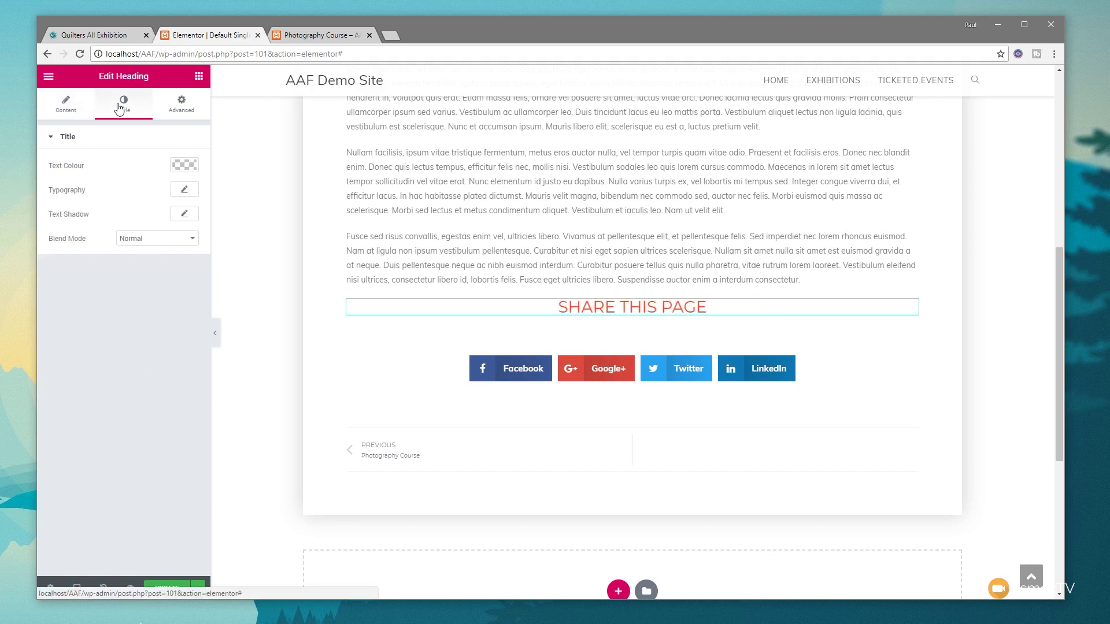
left_click(185, 190)
left_click_drag(81, 262, 72, 266)
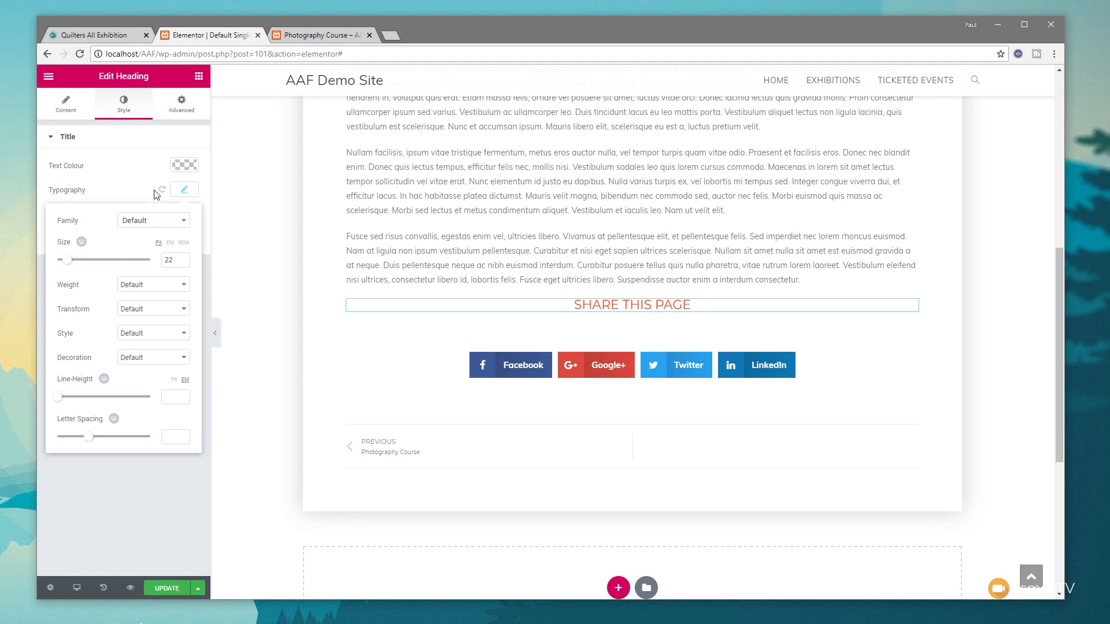
left_click(176, 193)
- Unlink the share heading's padding values and set its top padding to 30 px
left_click(182, 104)
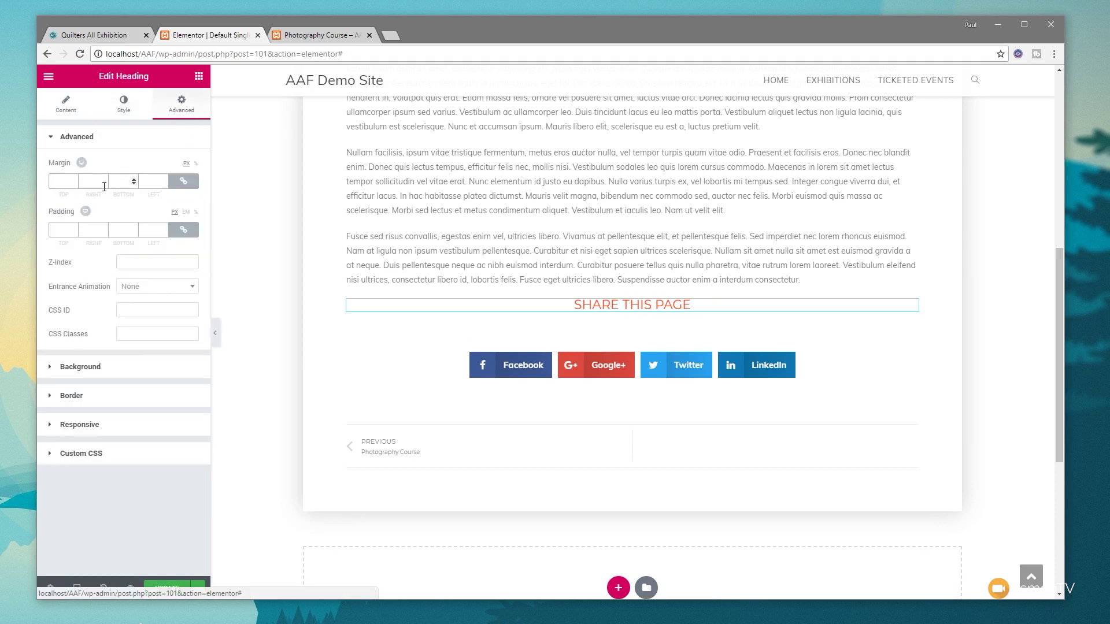
left_click(183, 230)
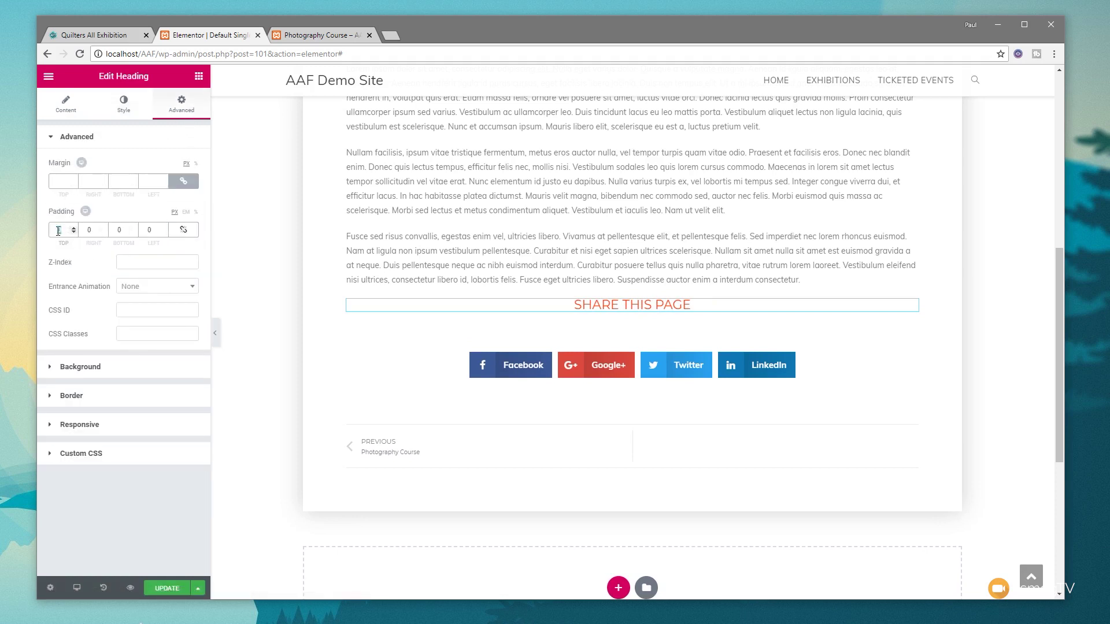
left_click(59, 231)
type("30")
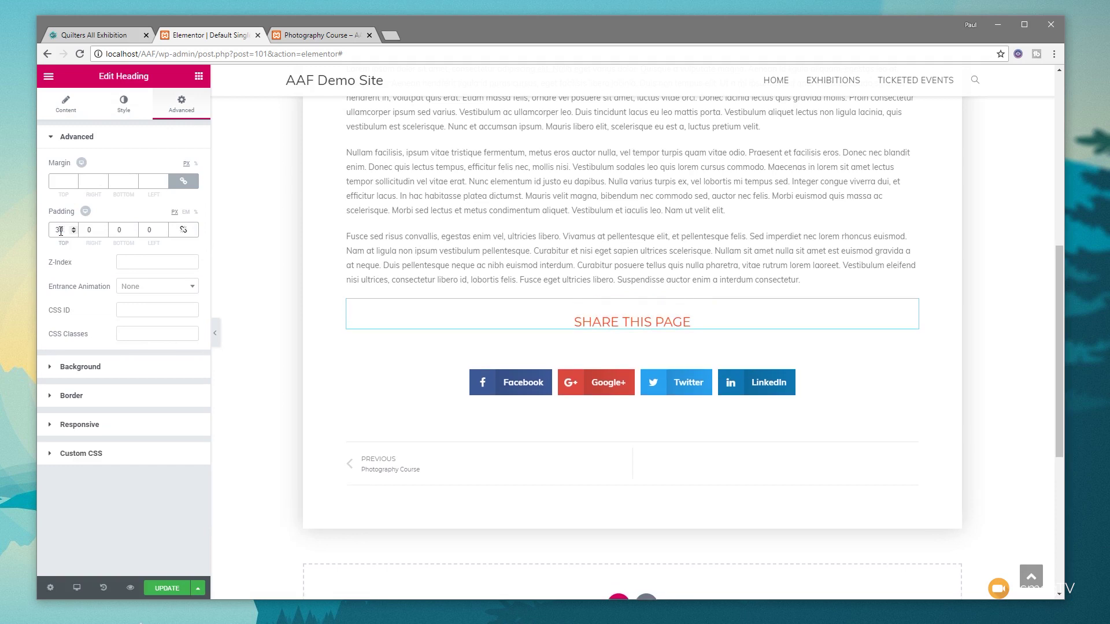
- Reduce the Share Buttons widget's top padding to 20 px
left_click(911, 348)
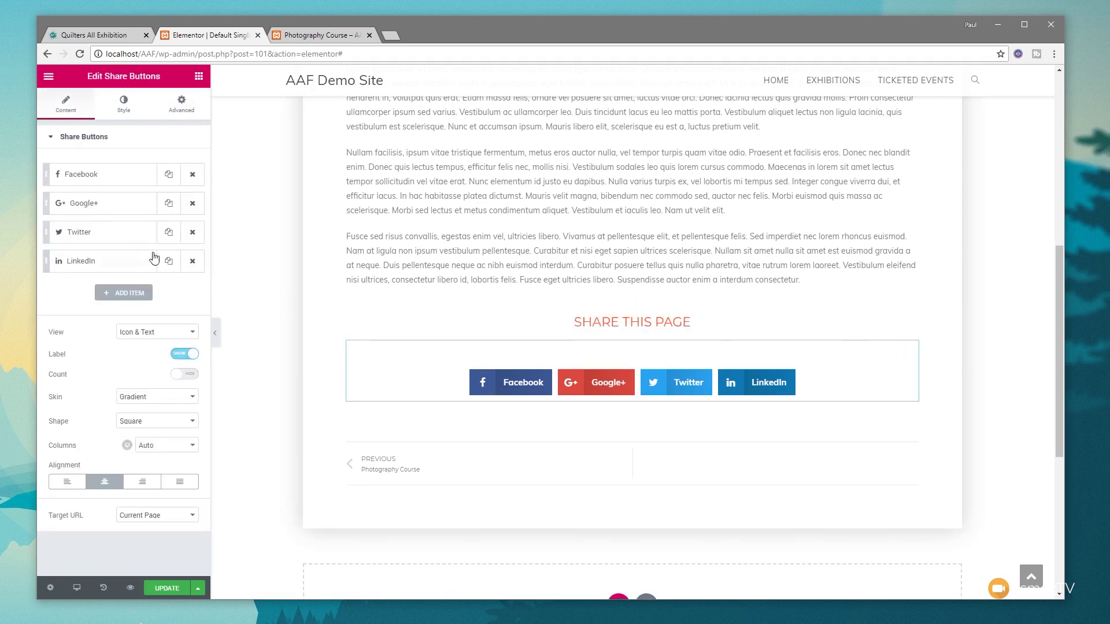
left_click(181, 104)
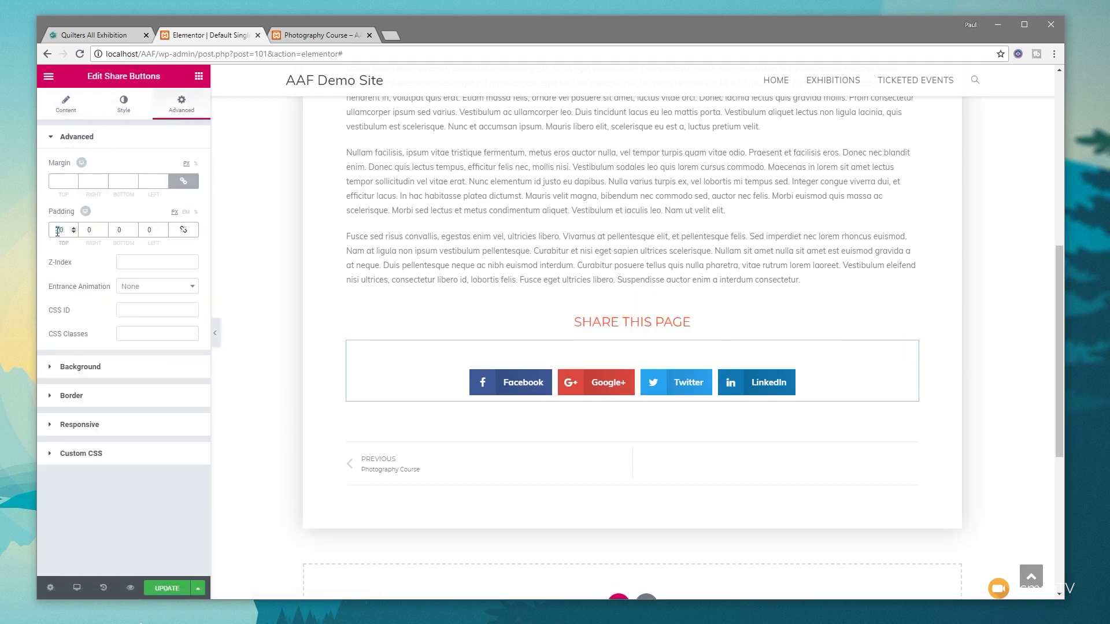
type("2")
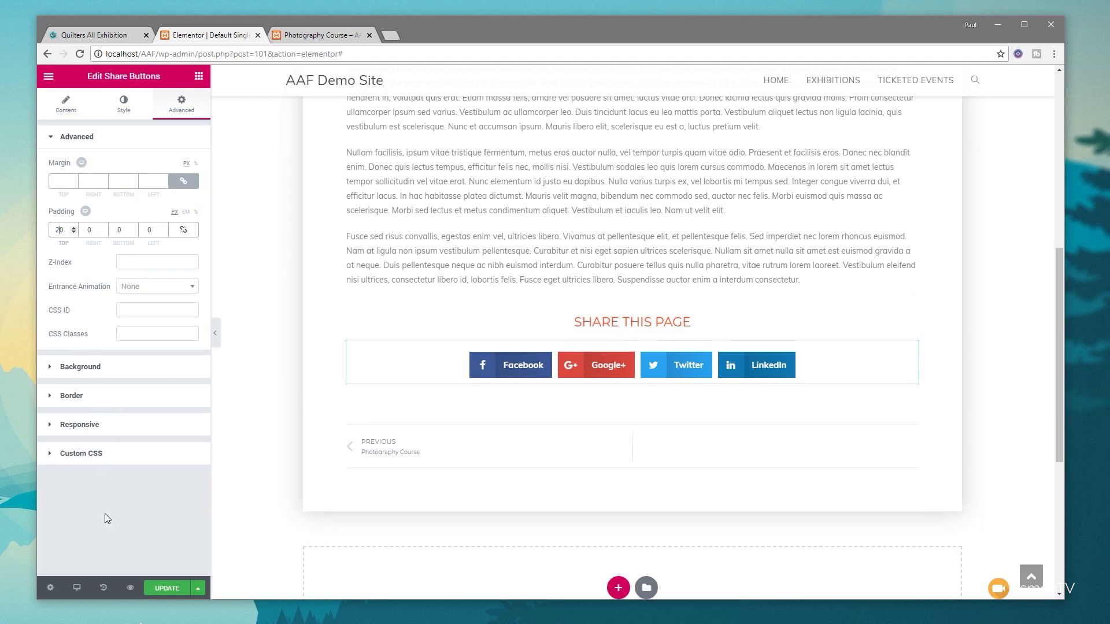
- Update the template and reload the live Photography Course post to check the share heading
left_click(158, 588)
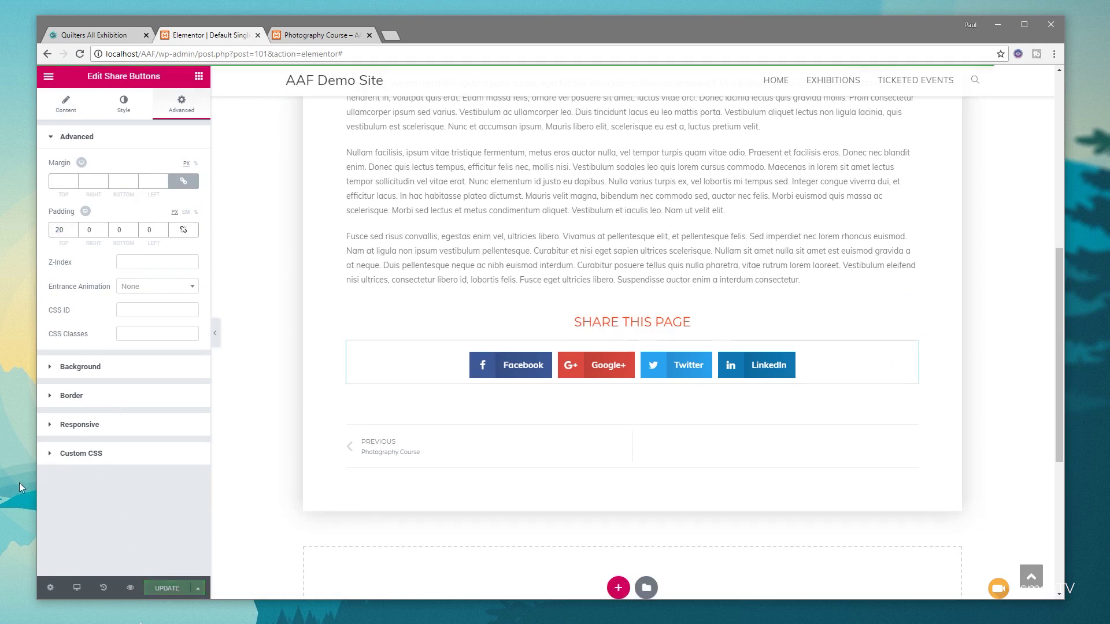
left_click(299, 37)
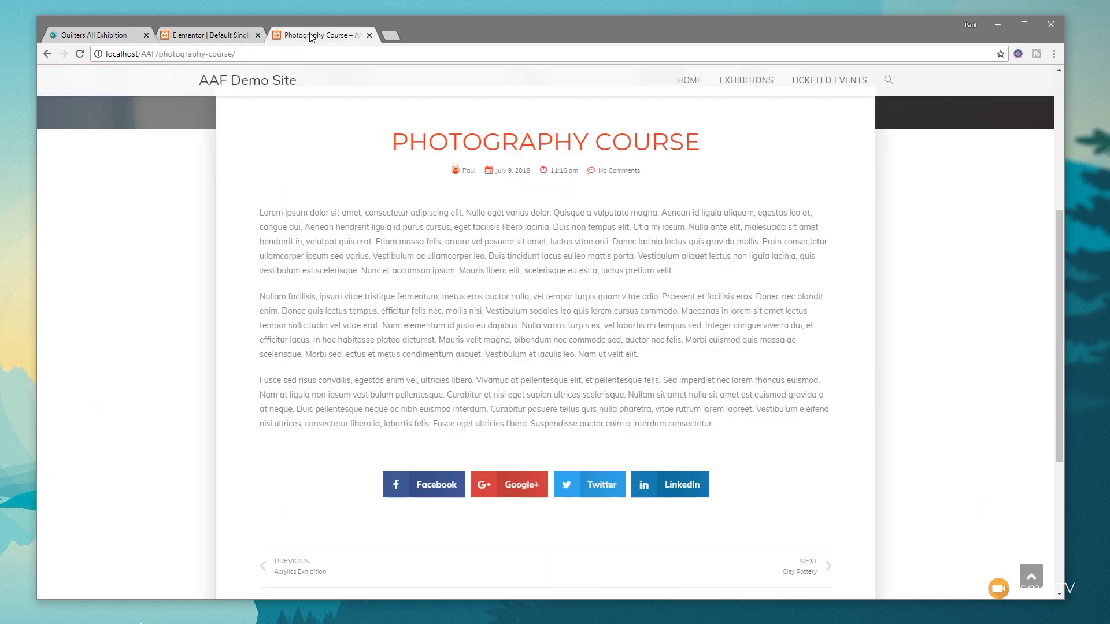
left_click(81, 54)
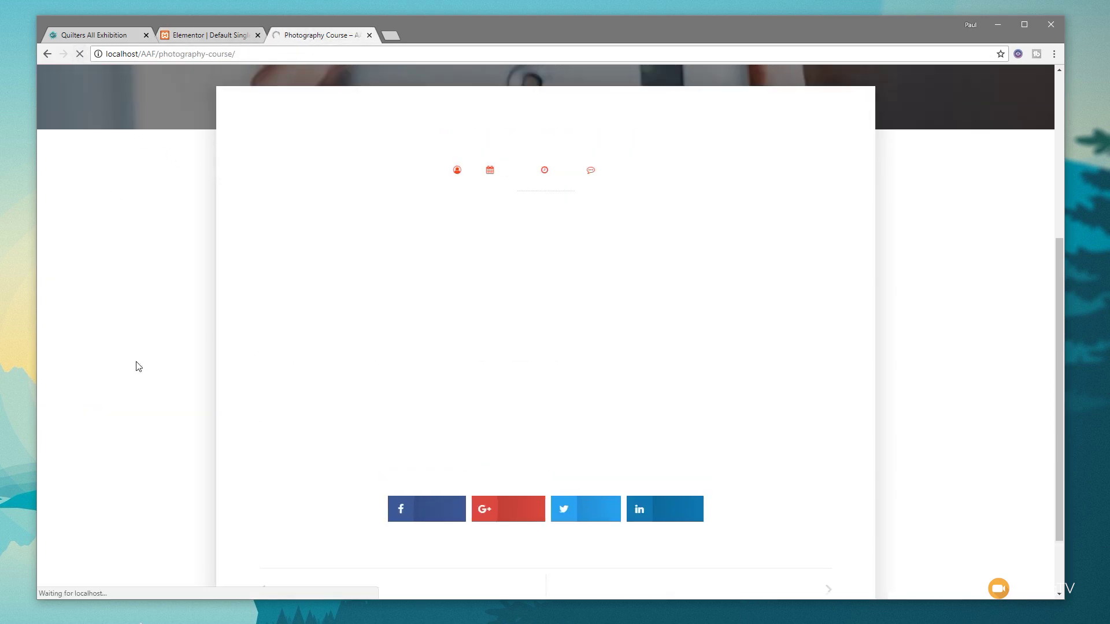
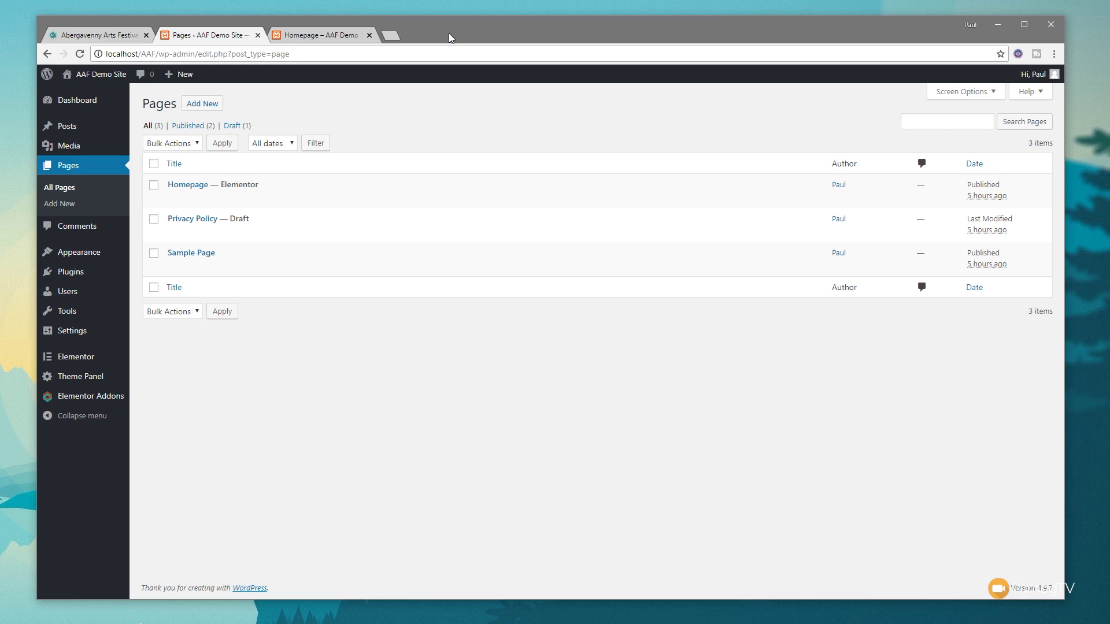
- Set the Homepage's content layout to 100% Full Width, disable its margins and update the page
left_click(195, 185)
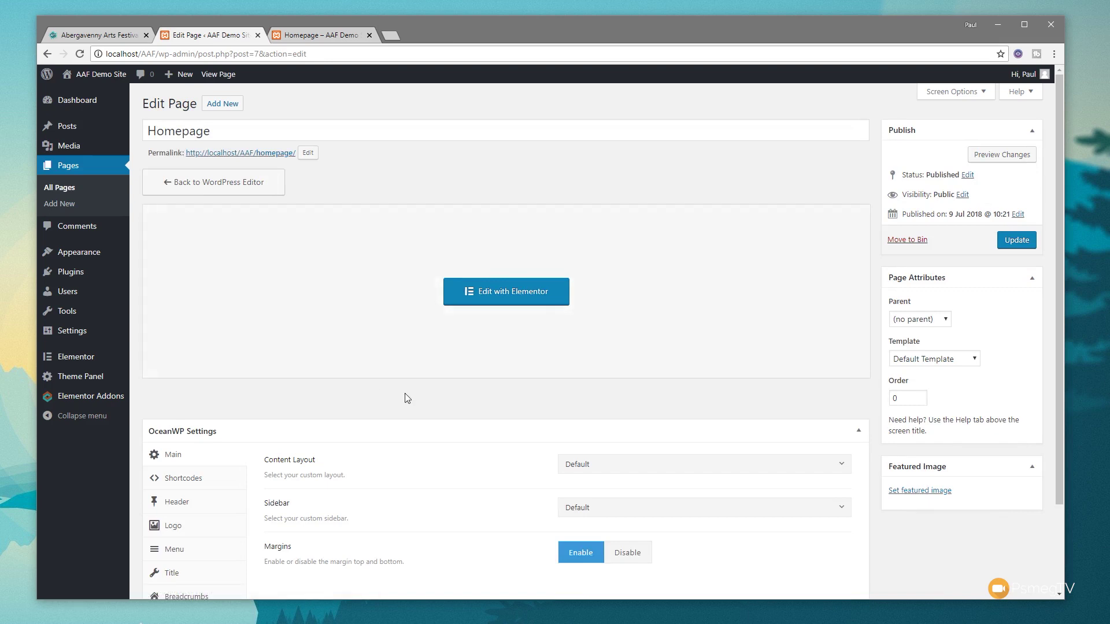
left_click(663, 470)
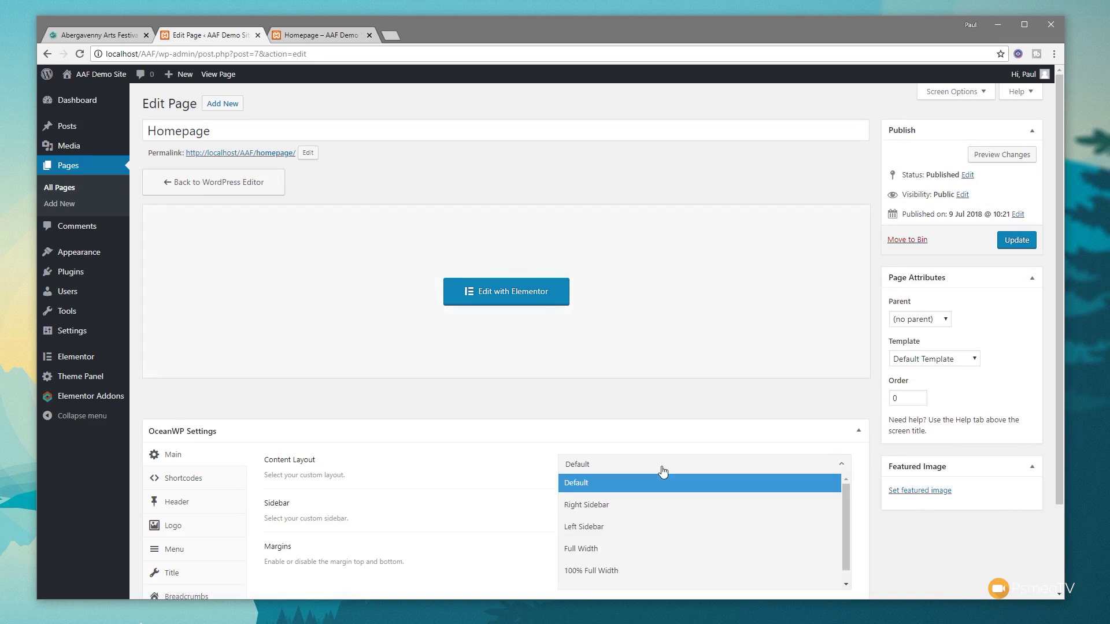
left_click(614, 571)
left_click(633, 558)
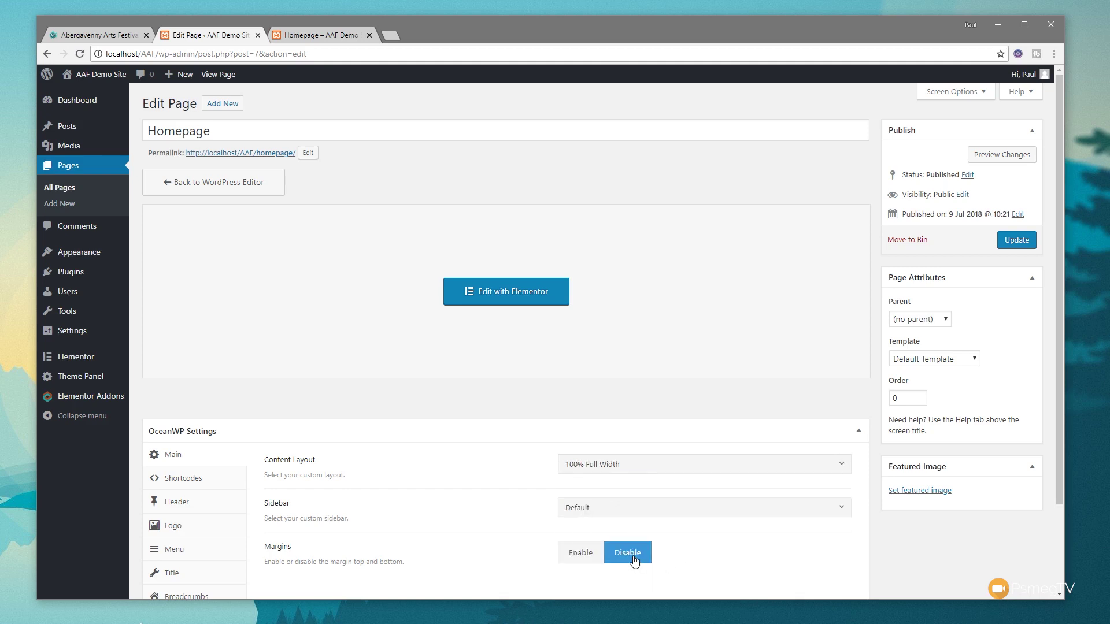
left_click(1008, 242)
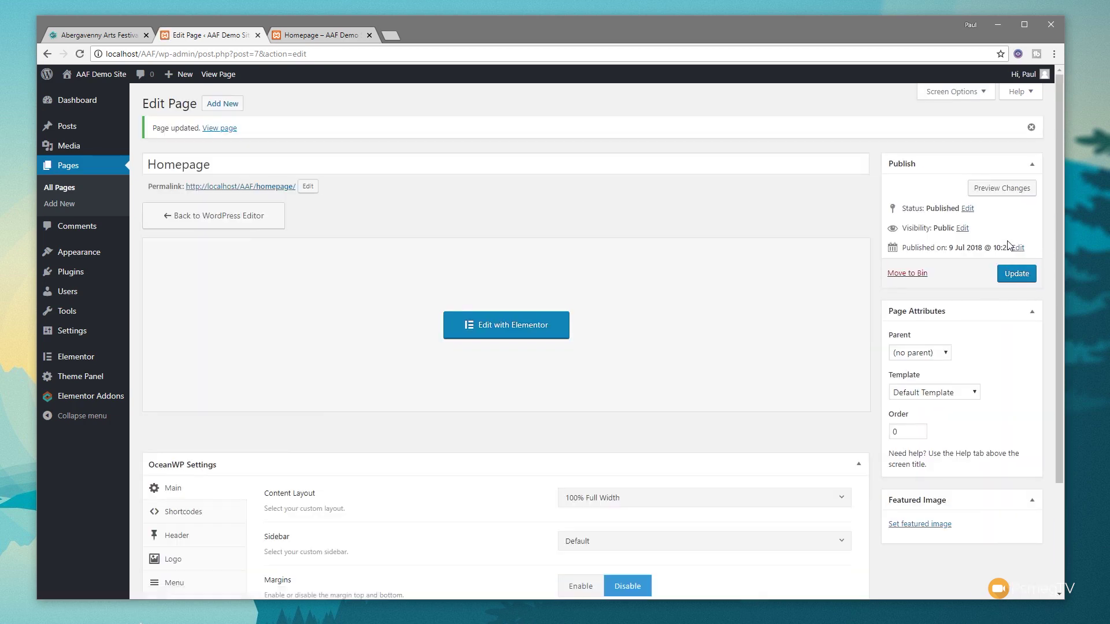
- Open the Homepage in Elementor and add a single-column section
left_click(484, 319)
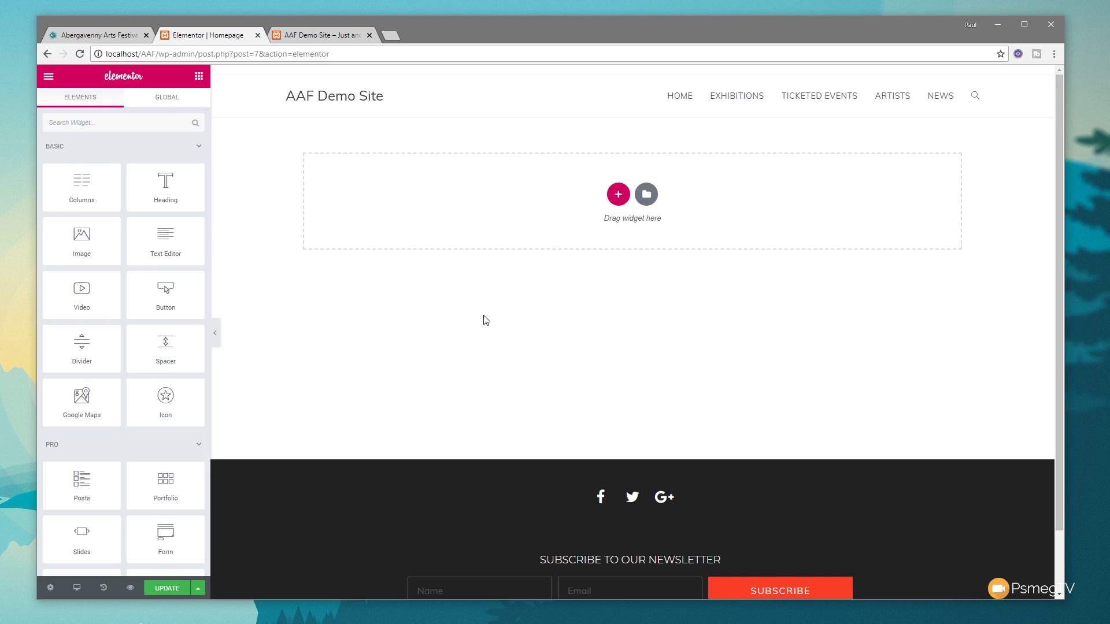
left_click(618, 194)
left_click(478, 229)
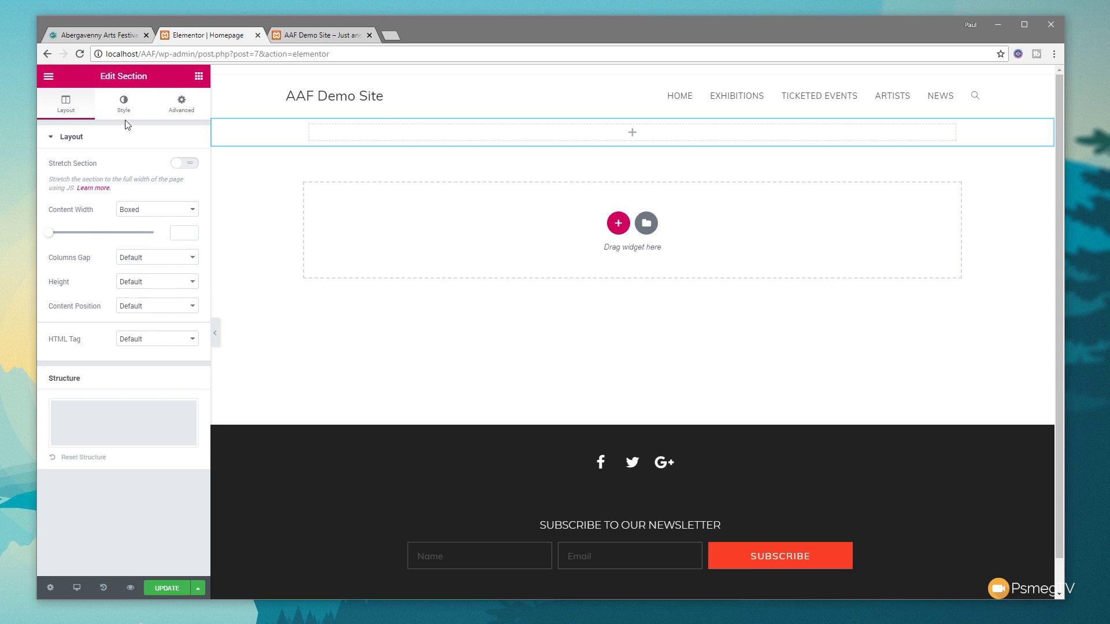
- Unlink the new section's padding values and set its top and bottom padding to 150 px
left_click(180, 105)
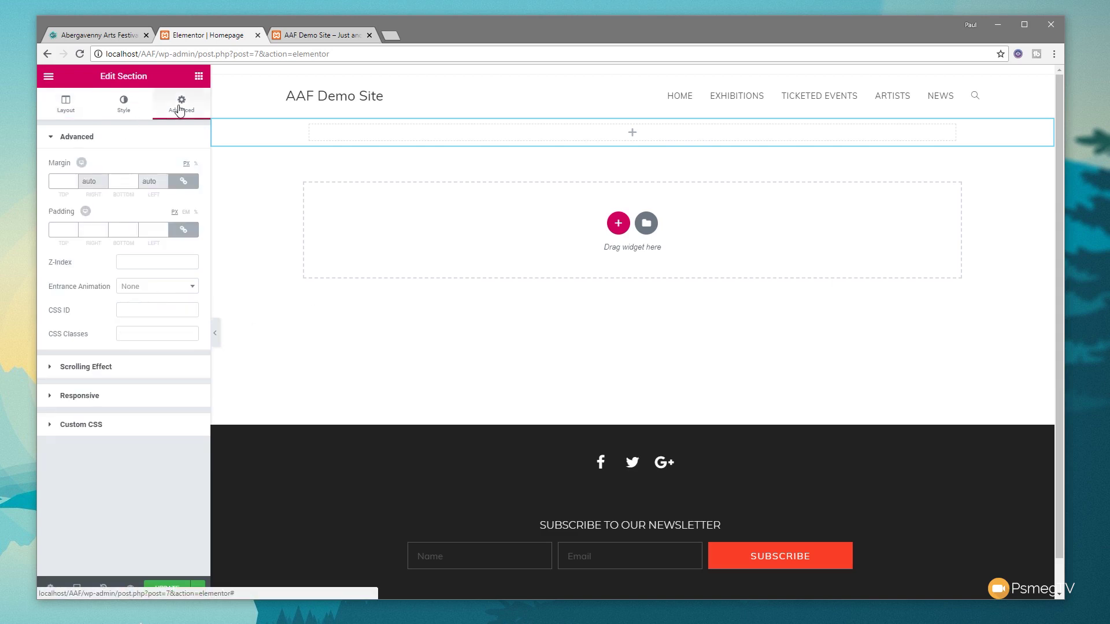
left_click(185, 231)
left_click(60, 231)
type("1500")
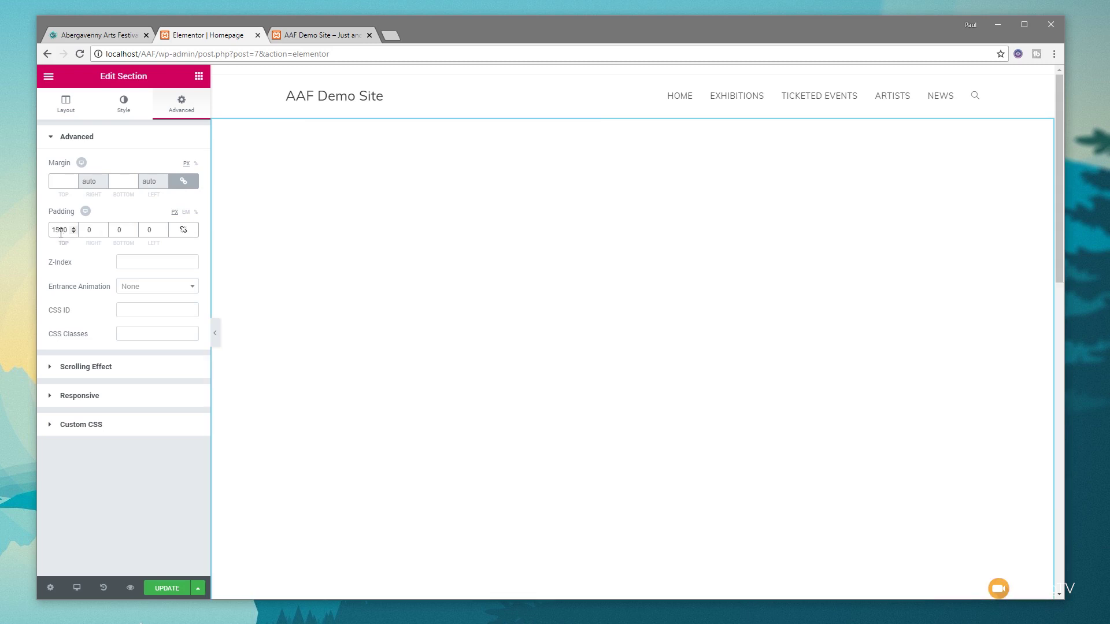
key("BackSpace")
left_click(117, 231)
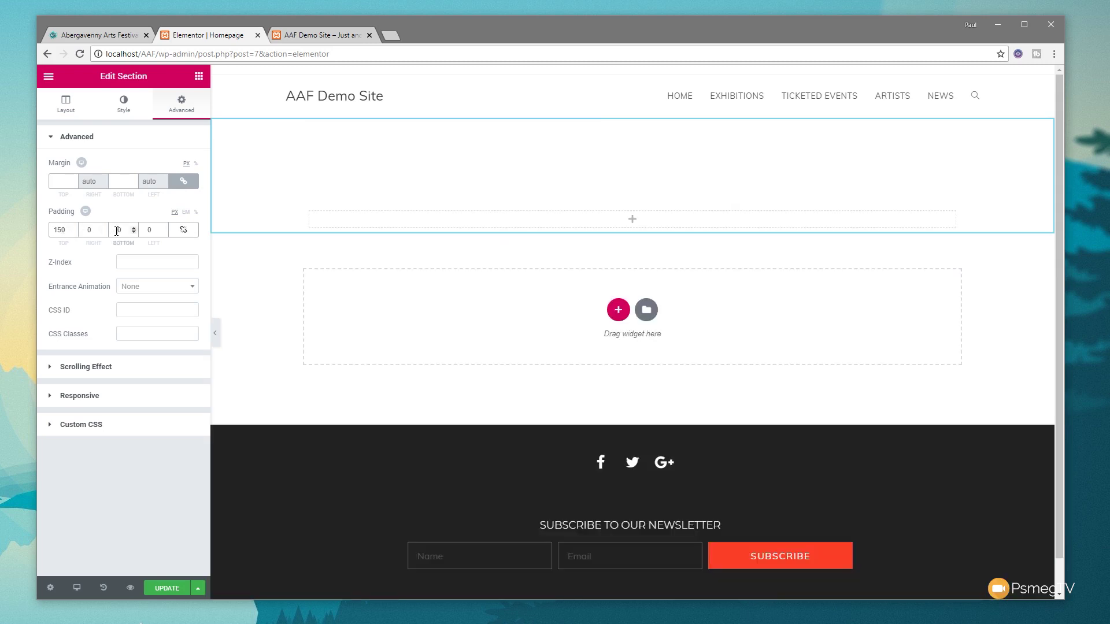
type("15")
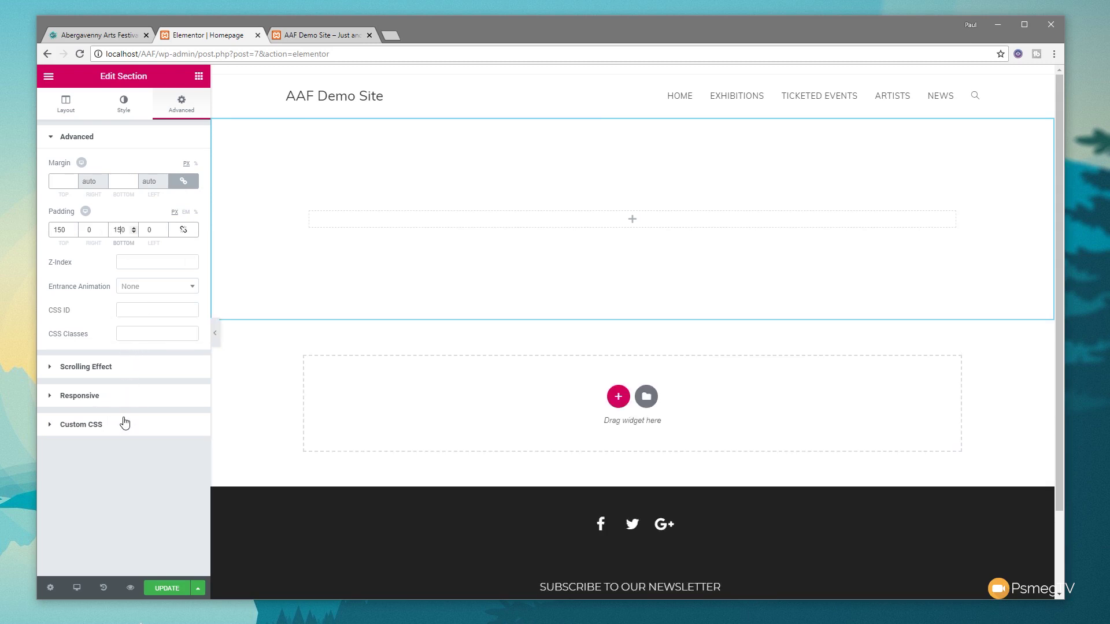
- Give the section a classic background using the slider-1.jpg image from the media library
left_click(121, 105)
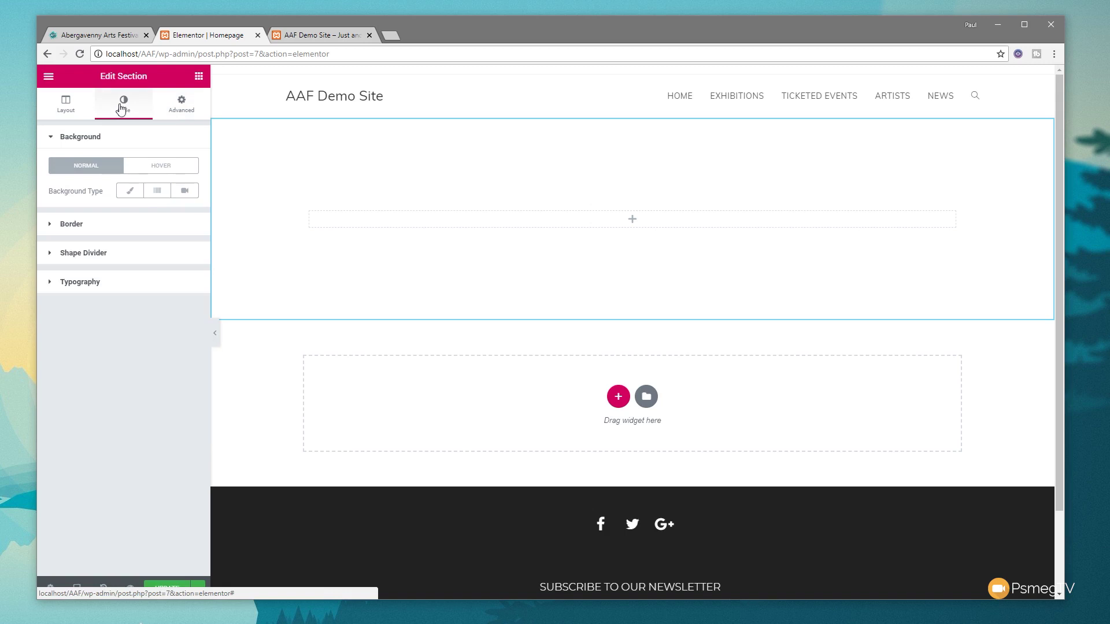
left_click(130, 190)
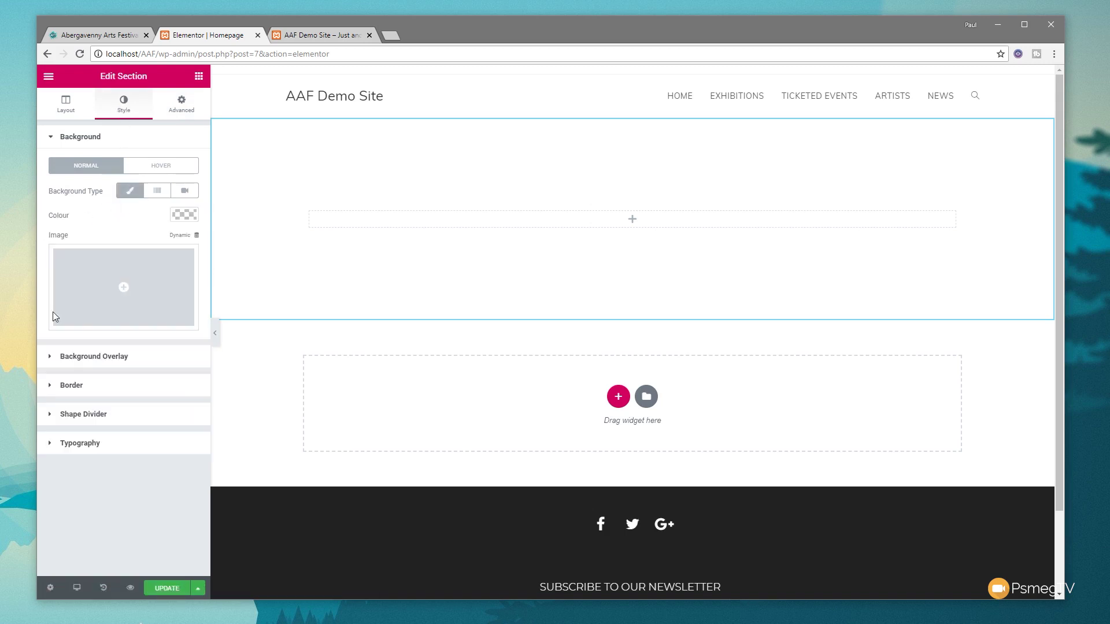
left_click(122, 292)
left_click(544, 199)
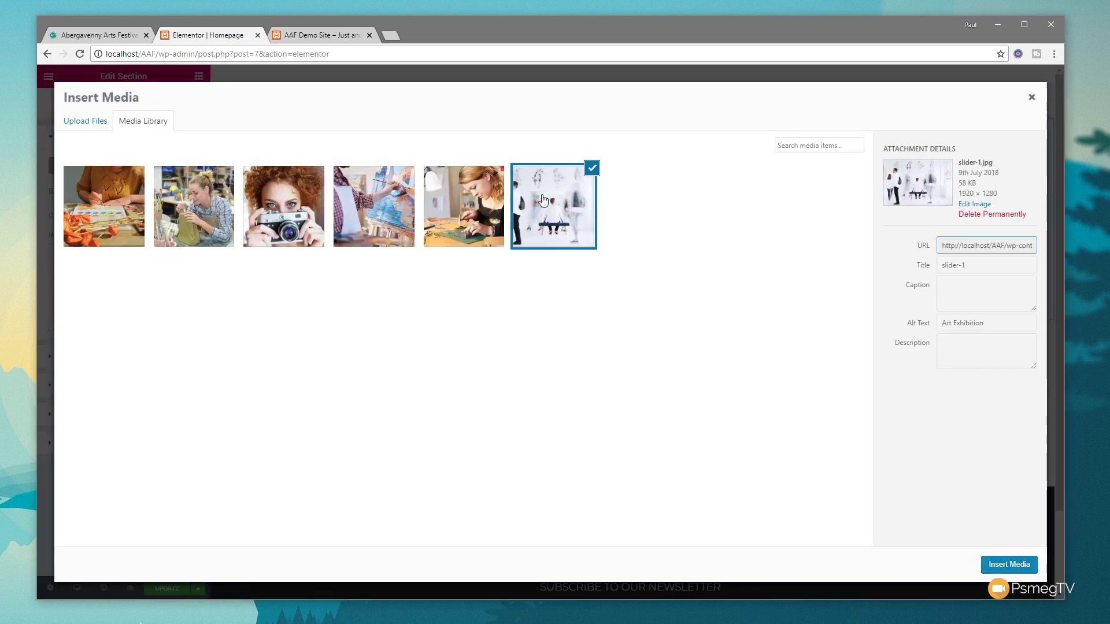
left_click(994, 565)
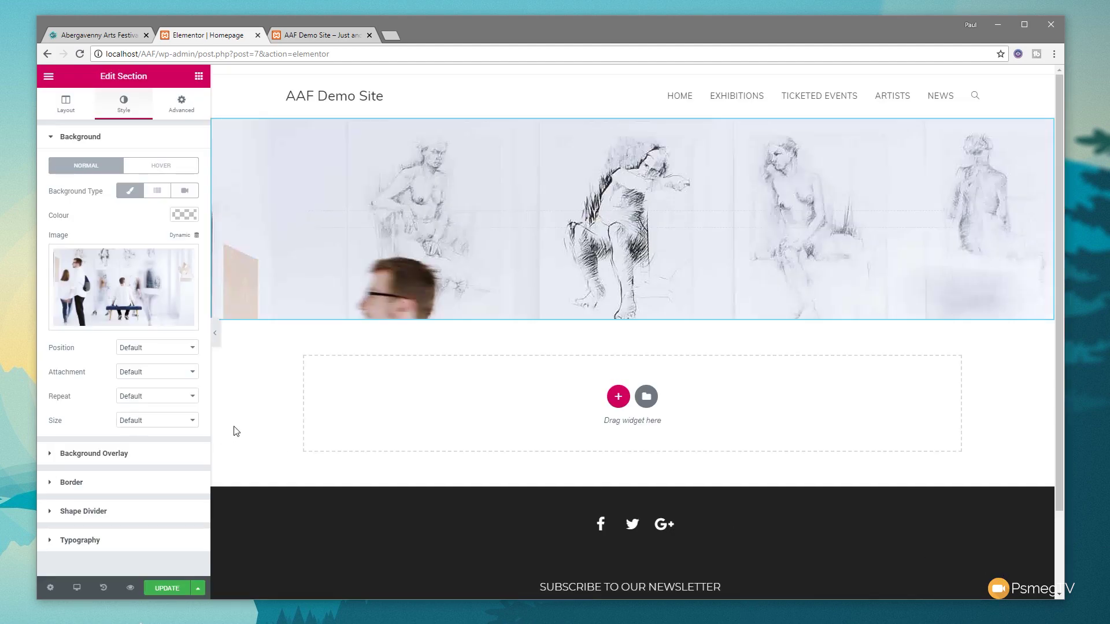
- Set the section's background image to Centre Centre position, Fixed attachment, No-repeat and Cover size
left_click(157, 353)
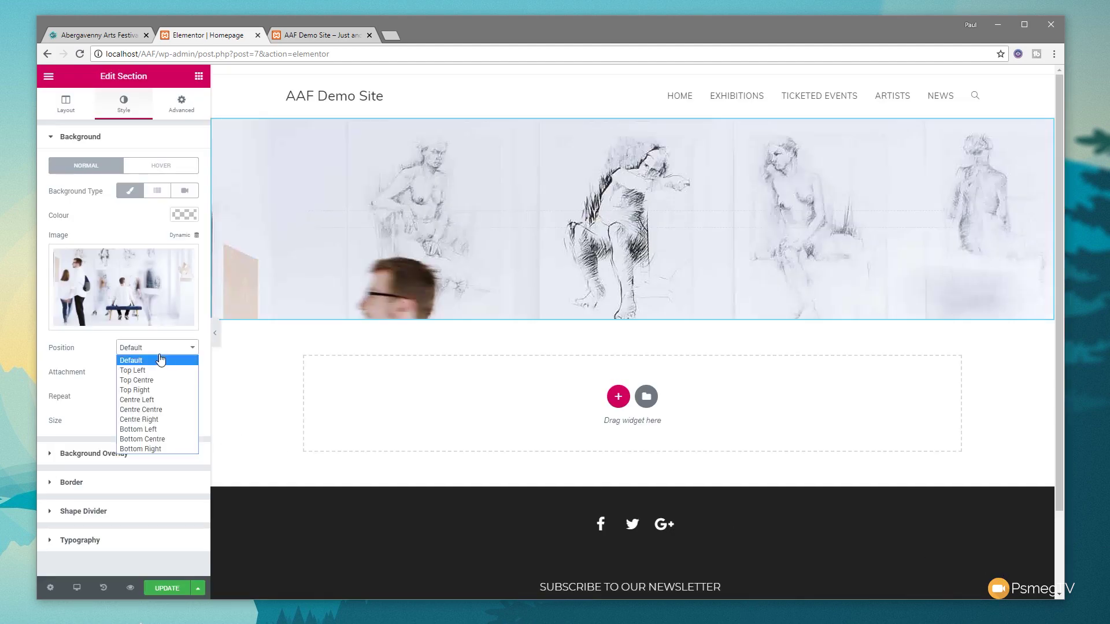
left_click(149, 410)
left_click(160, 373)
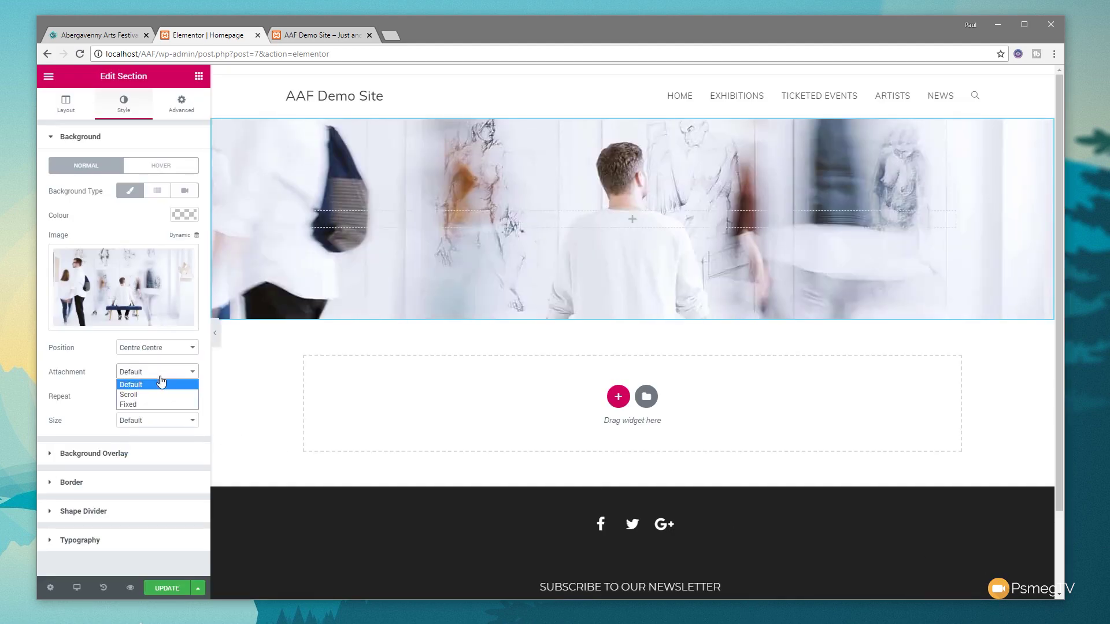
left_click(152, 404)
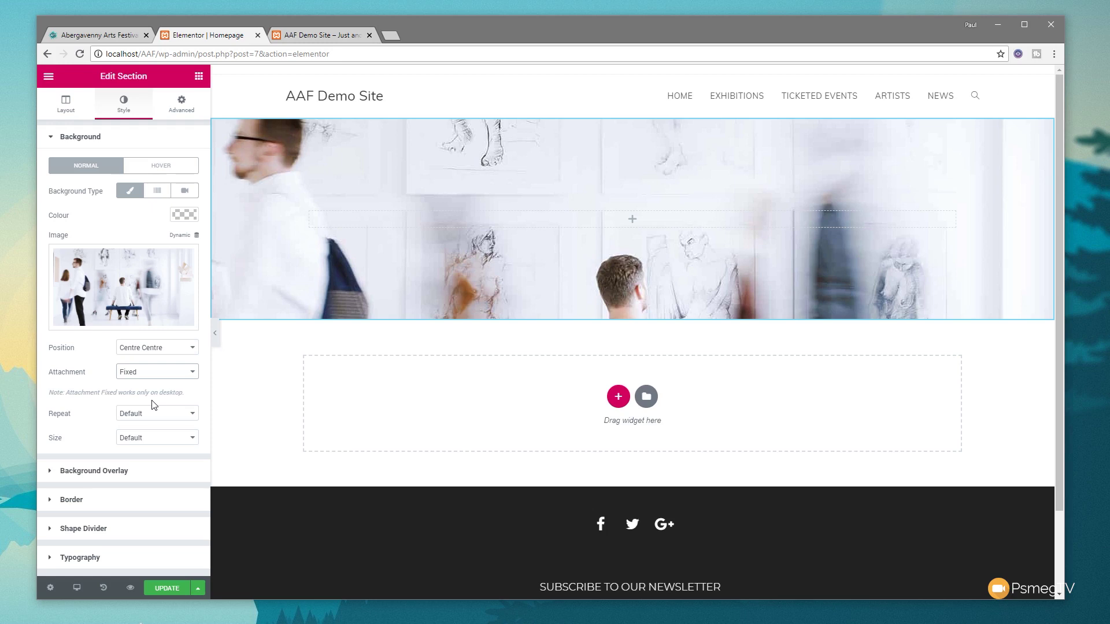
left_click(150, 414)
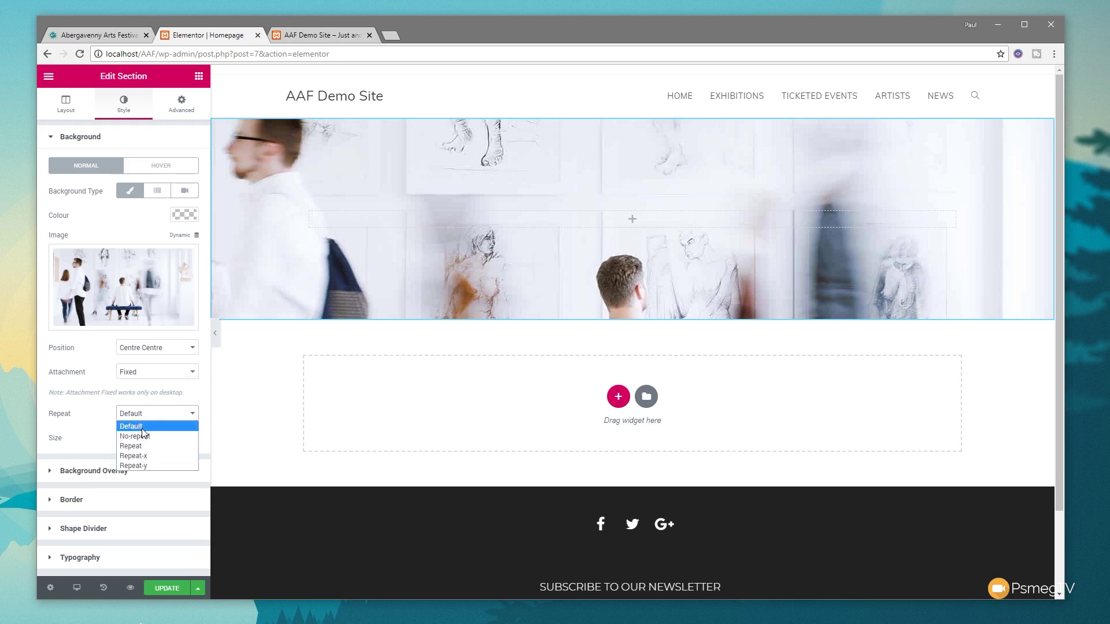
left_click(138, 436)
left_click(141, 444)
left_click(140, 475)
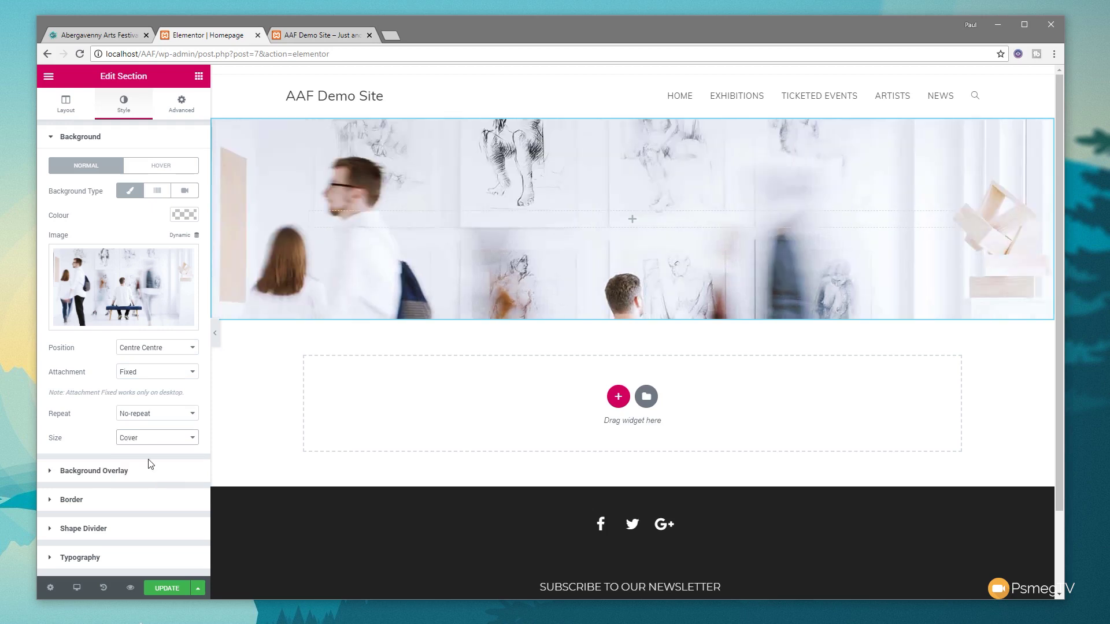
- Give the section a classic background overlay in black
left_click(102, 471)
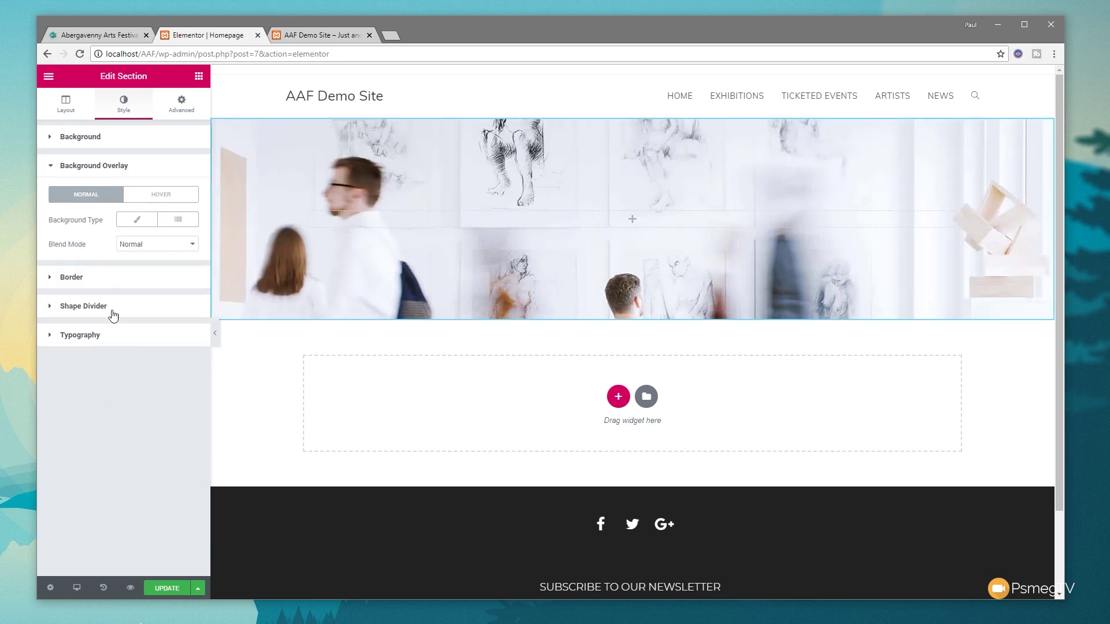
left_click(135, 221)
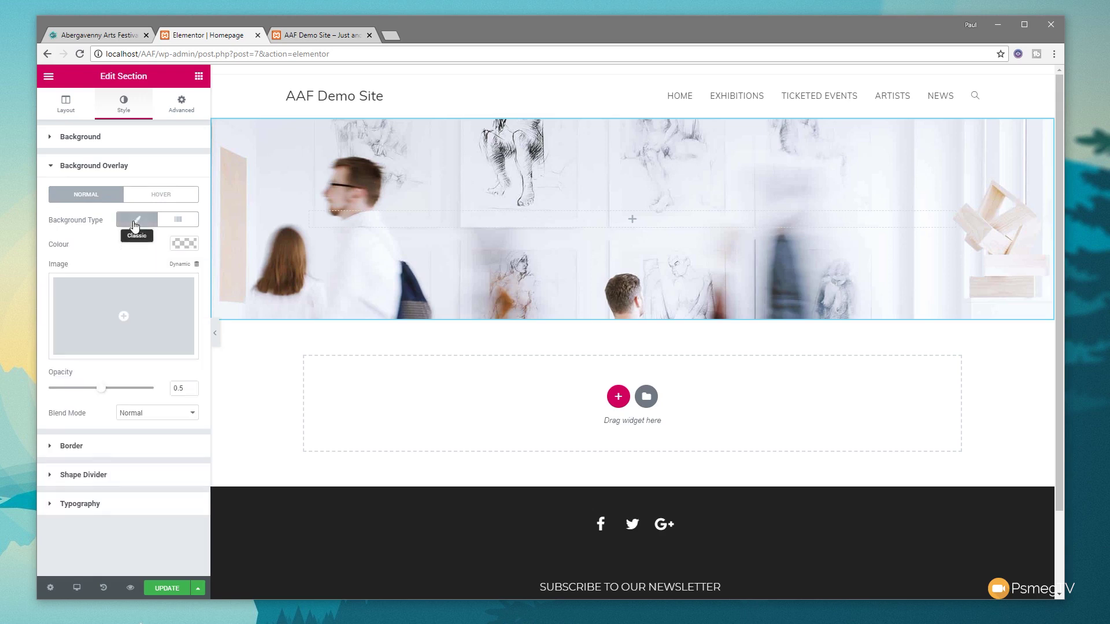
left_click(184, 248)
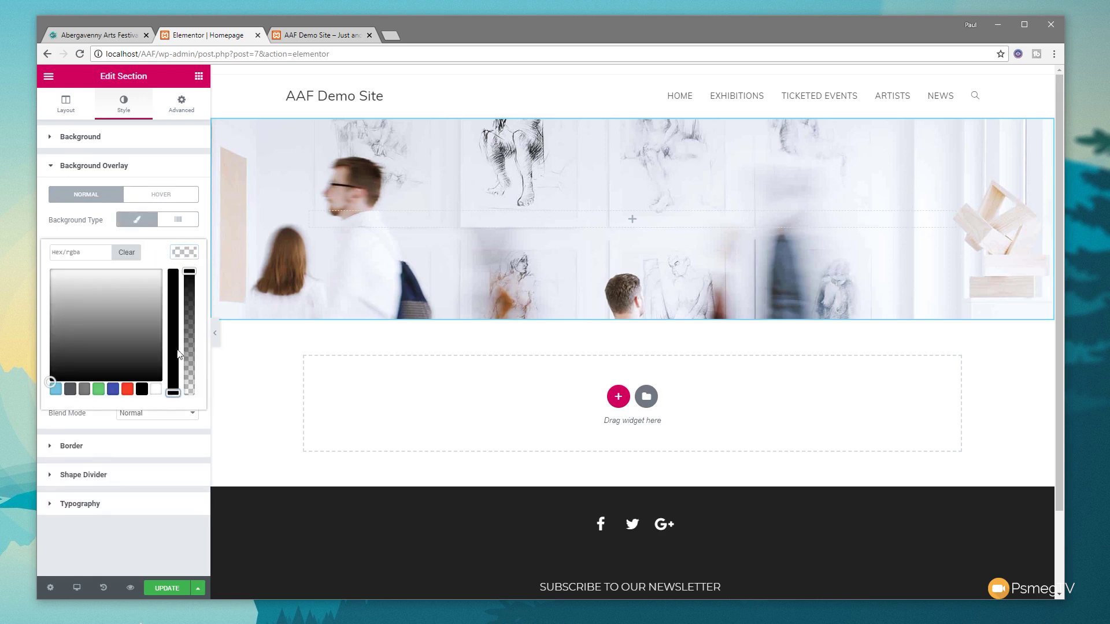
left_click(183, 257)
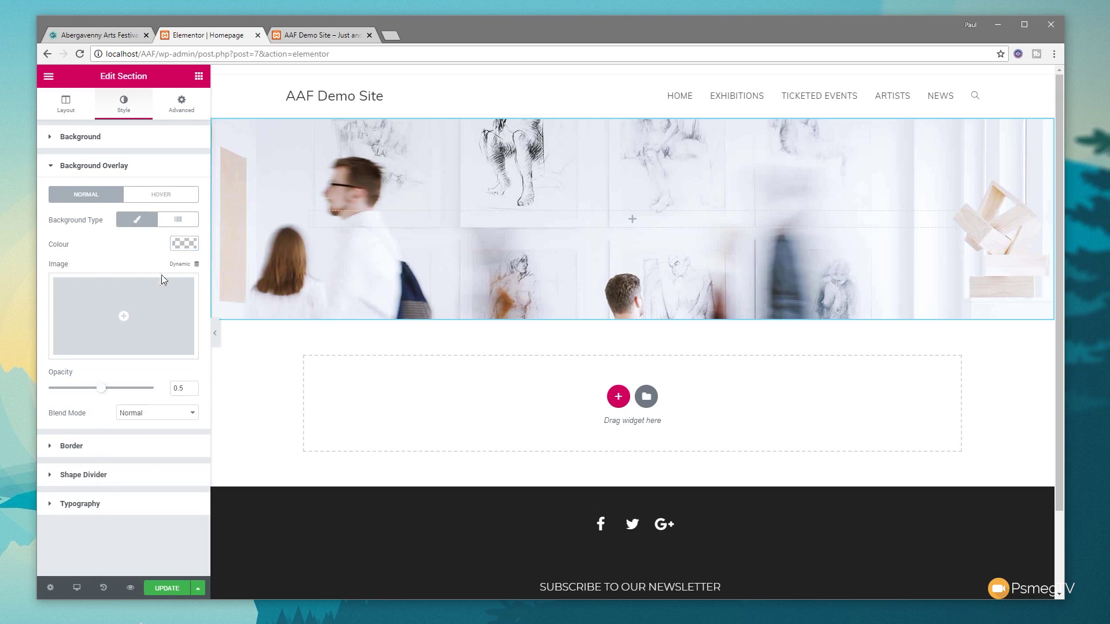
left_click(183, 247)
left_click(138, 390)
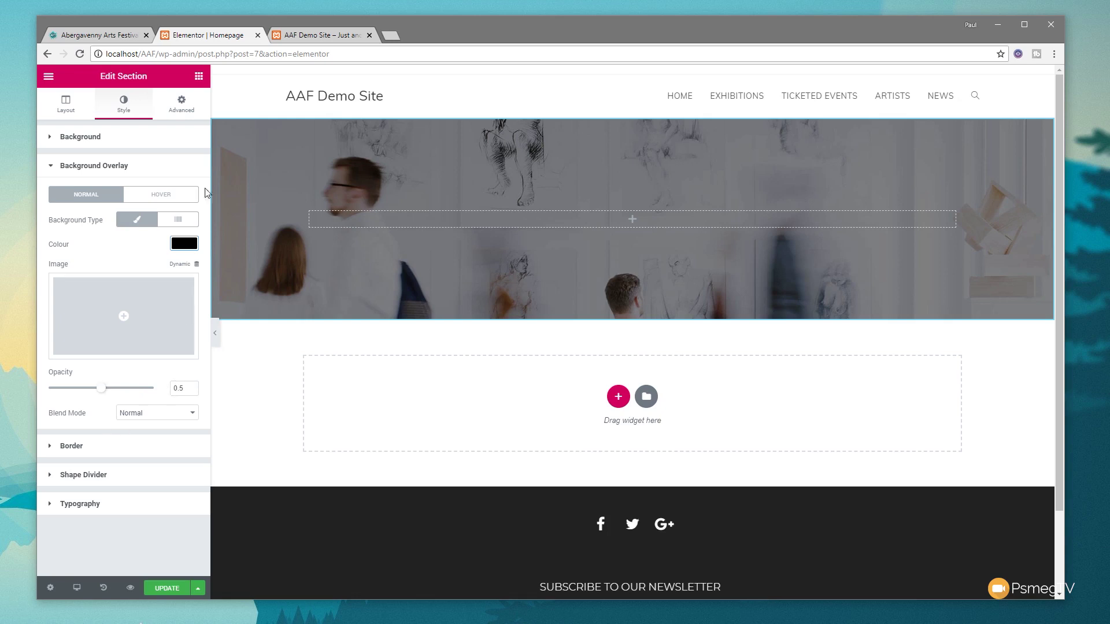
- Add two Heading widgets to the hero section, one below the other
left_click(199, 77)
left_click_drag(166, 185, 456, 218)
left_click(200, 77)
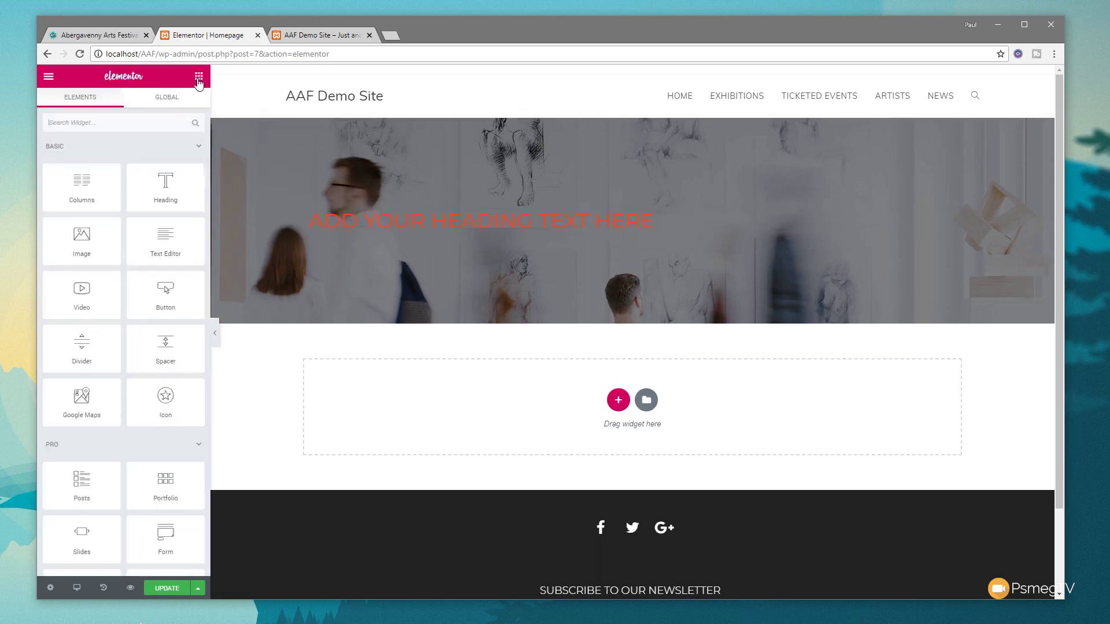
left_click_drag(166, 180, 399, 226)
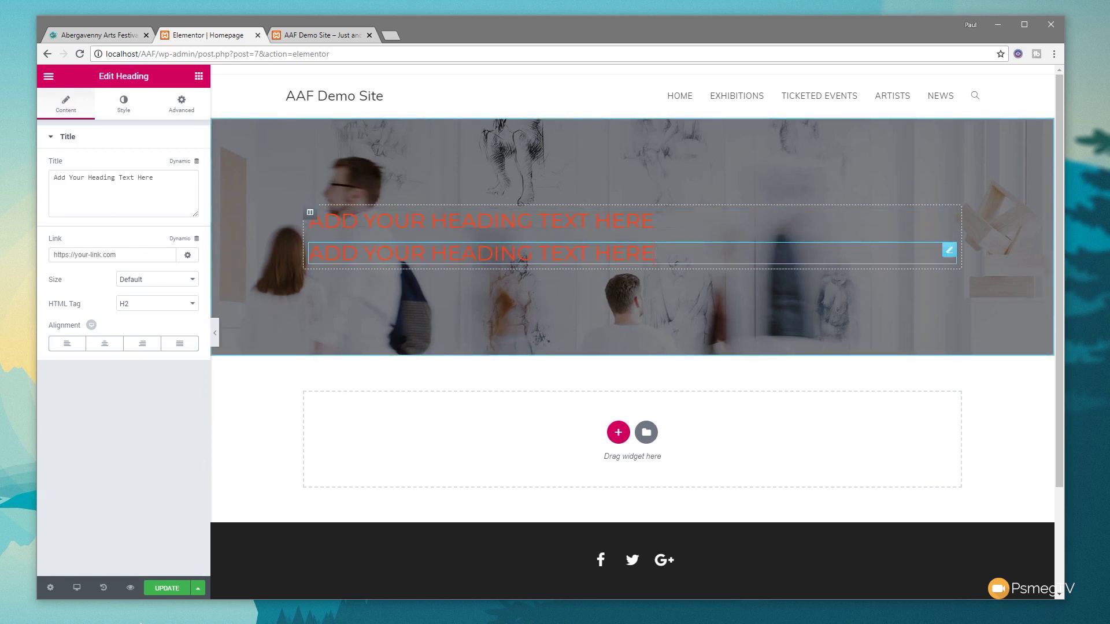
- Centre the upper heading and set its text colour to white (#ffffff)
left_click_drag(655, 222, 277, 285)
left_click(96, 346)
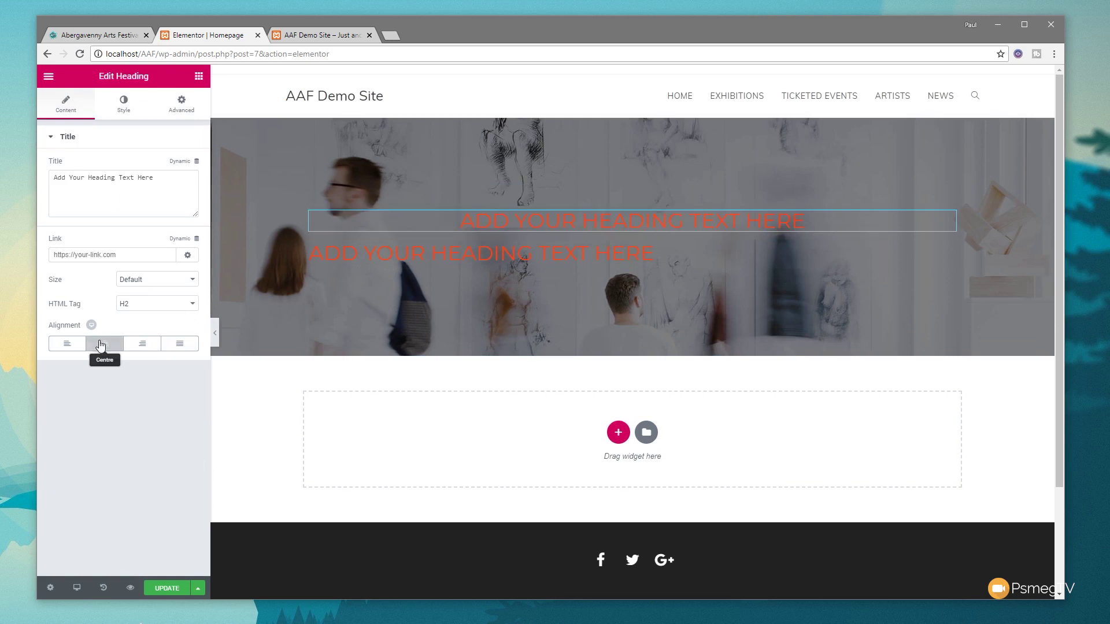
left_click(116, 112)
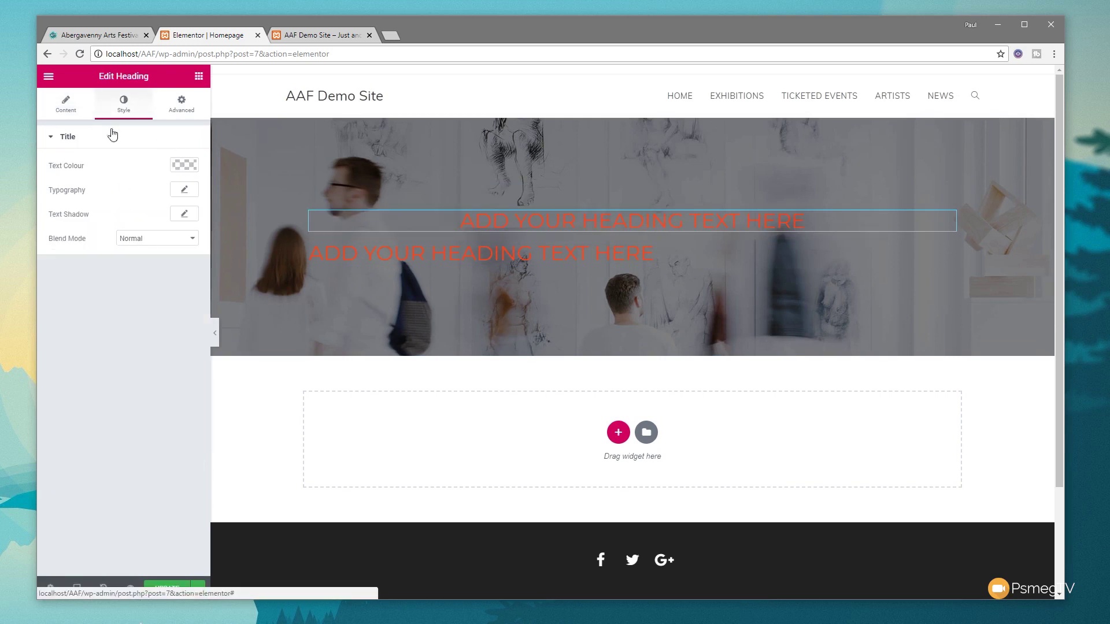
left_click(191, 166)
left_click(156, 301)
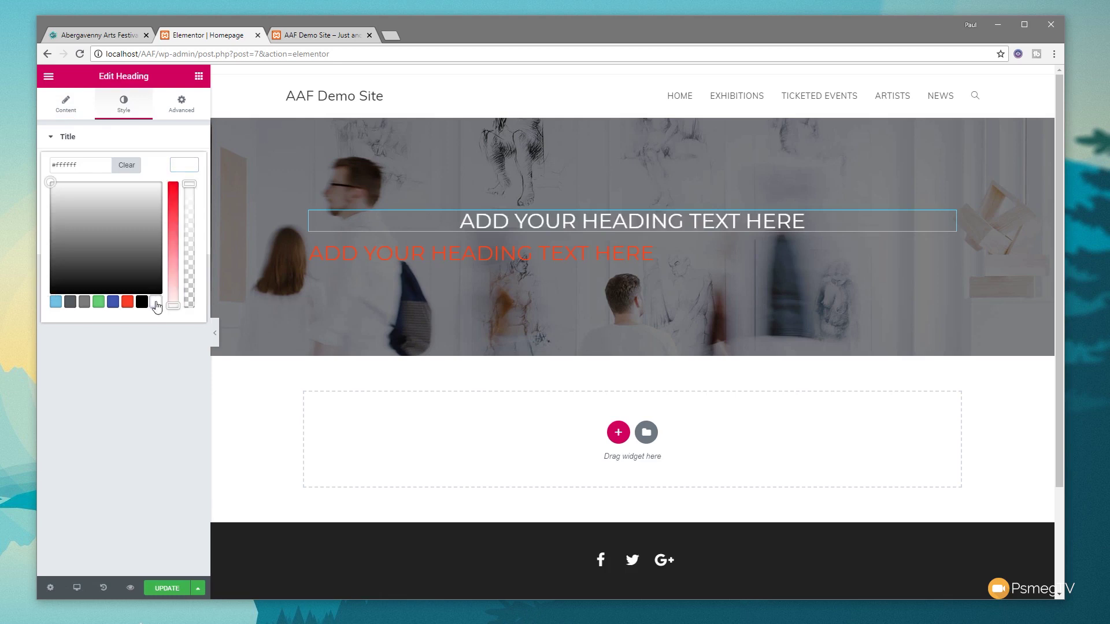
left_click(190, 168)
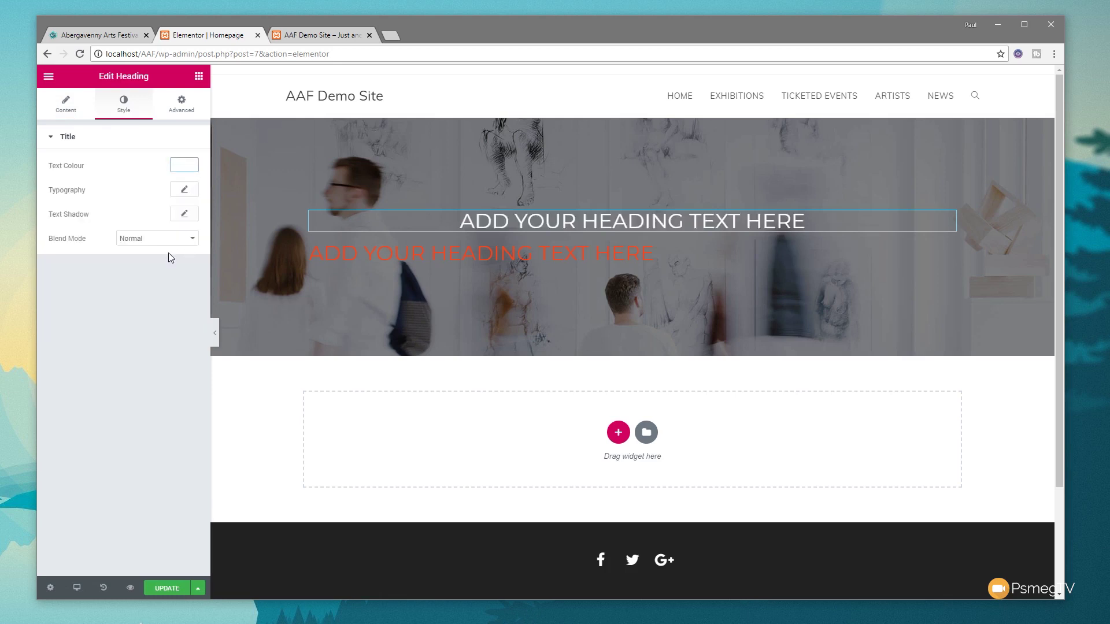
- Set the upper heading's font size to 24 px and its letter spacing to 7
left_click(184, 191)
left_click_drag(57, 261, 69, 266)
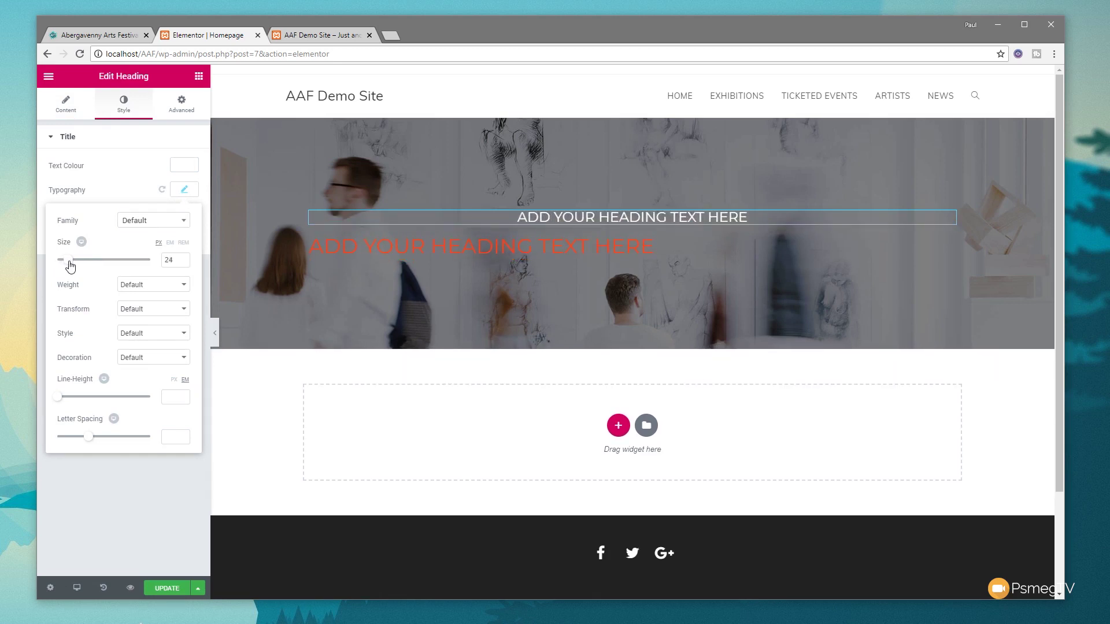
left_click_drag(88, 436, 134, 435)
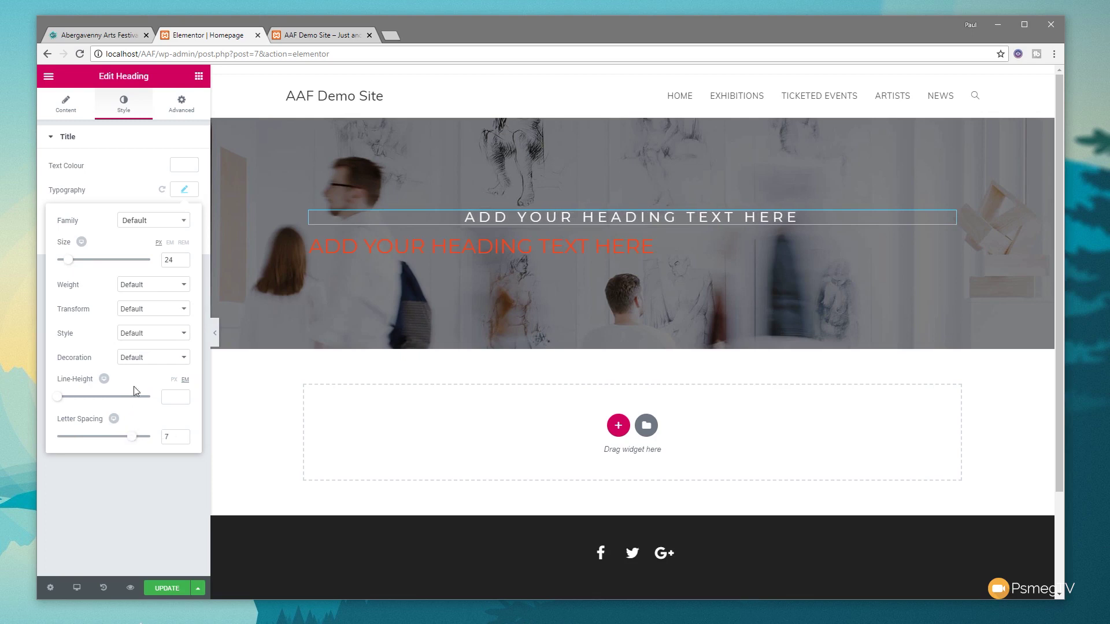
- Replace the upper heading's title with "Welcome to our"
left_click(78, 110)
left_click_drag(155, 177, 45, 179)
type("Welcome to our")
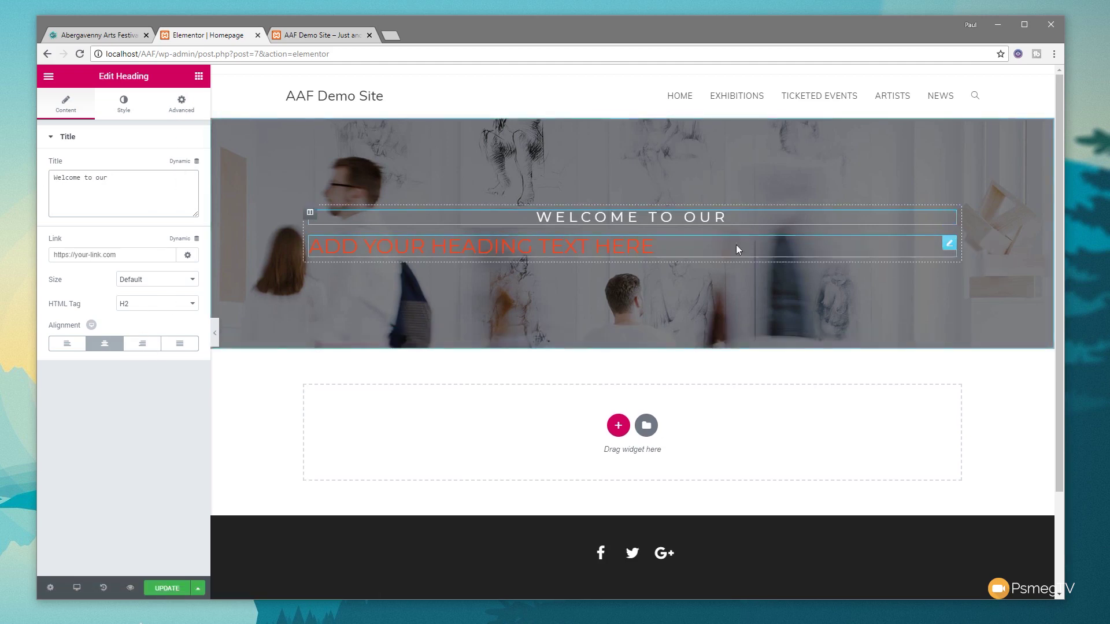
- Centre the lower heading and replace its title with "Our Arts Festival"
left_click(950, 247)
left_click(105, 343)
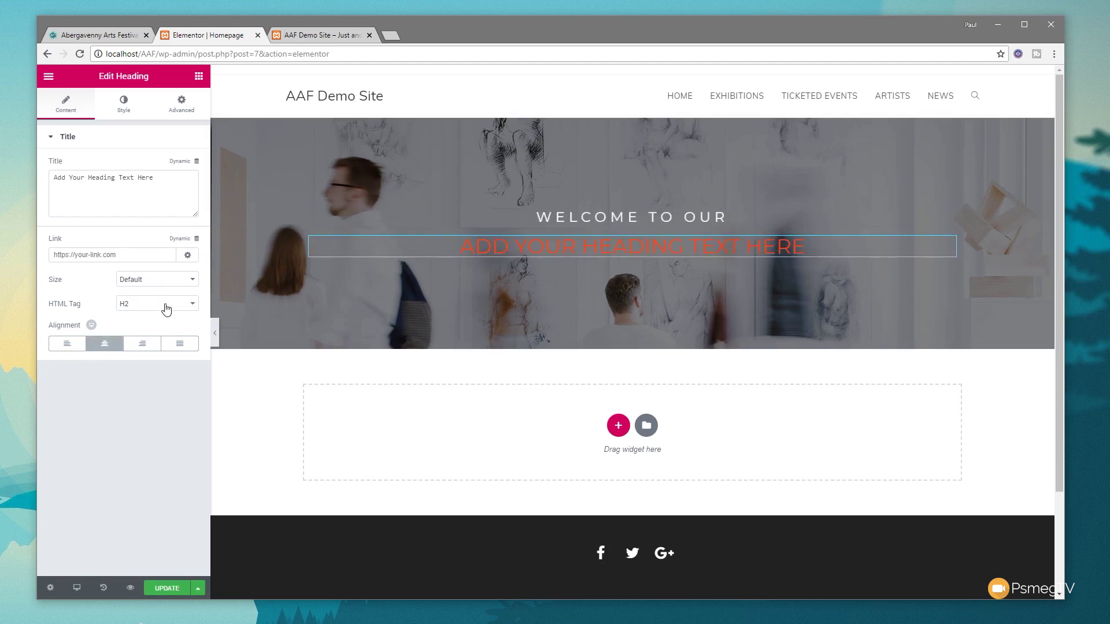
left_click(128, 111)
left_click(81, 110)
left_click_drag(154, 177, 29, 167)
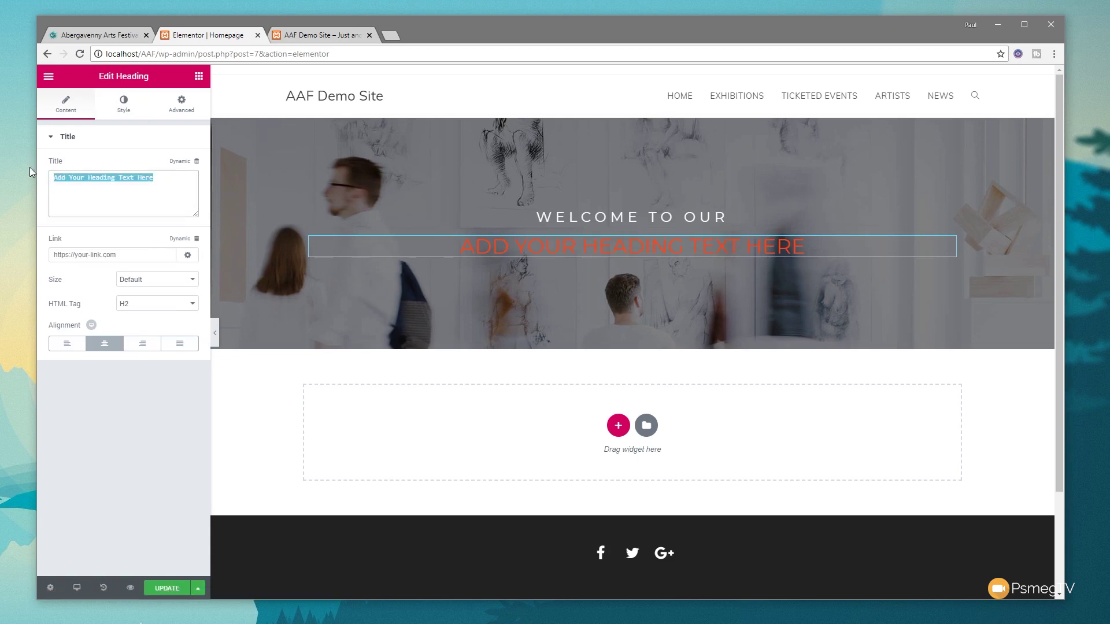
type("Our Arts ")
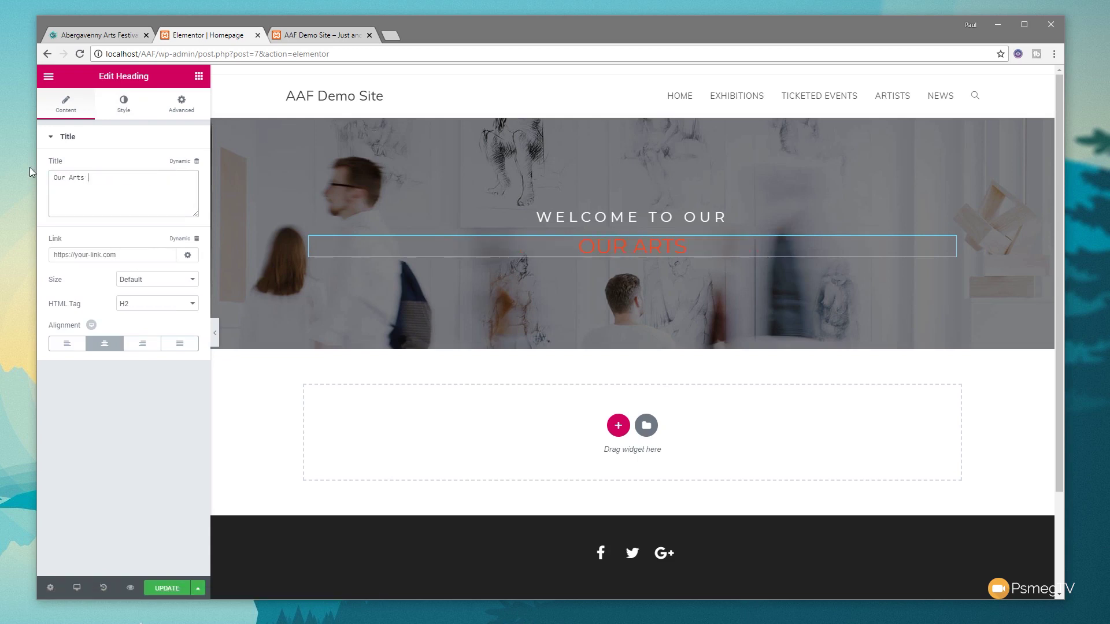
type("Festival")
- Make the "Our Arts Festival" heading white and set its font size to 100 px
left_click(121, 106)
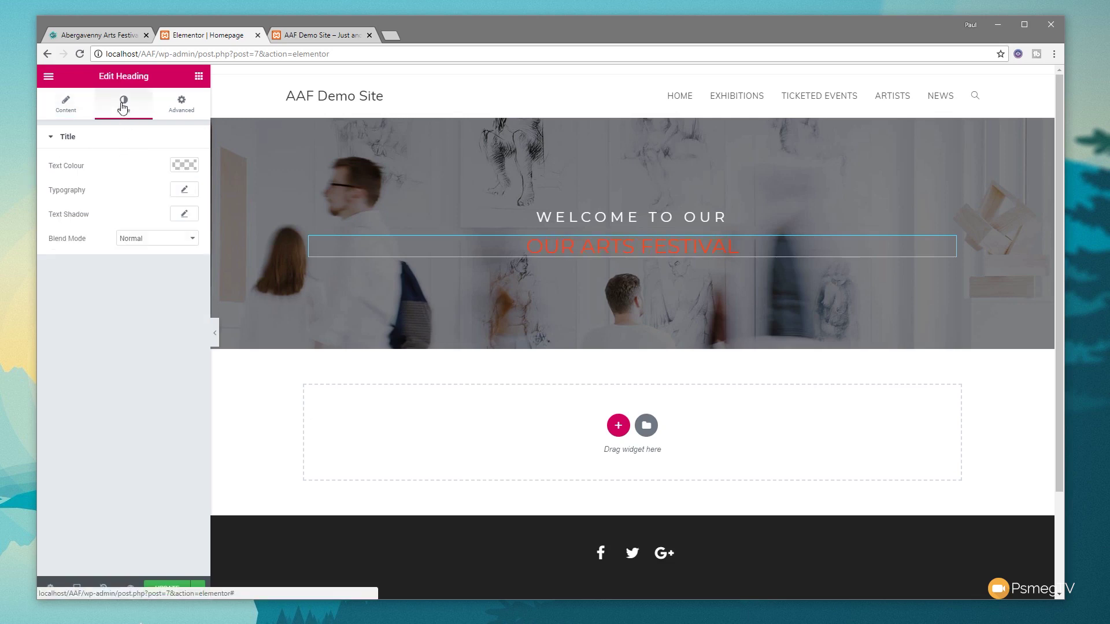
left_click(193, 166)
left_click(155, 301)
left_click(185, 168)
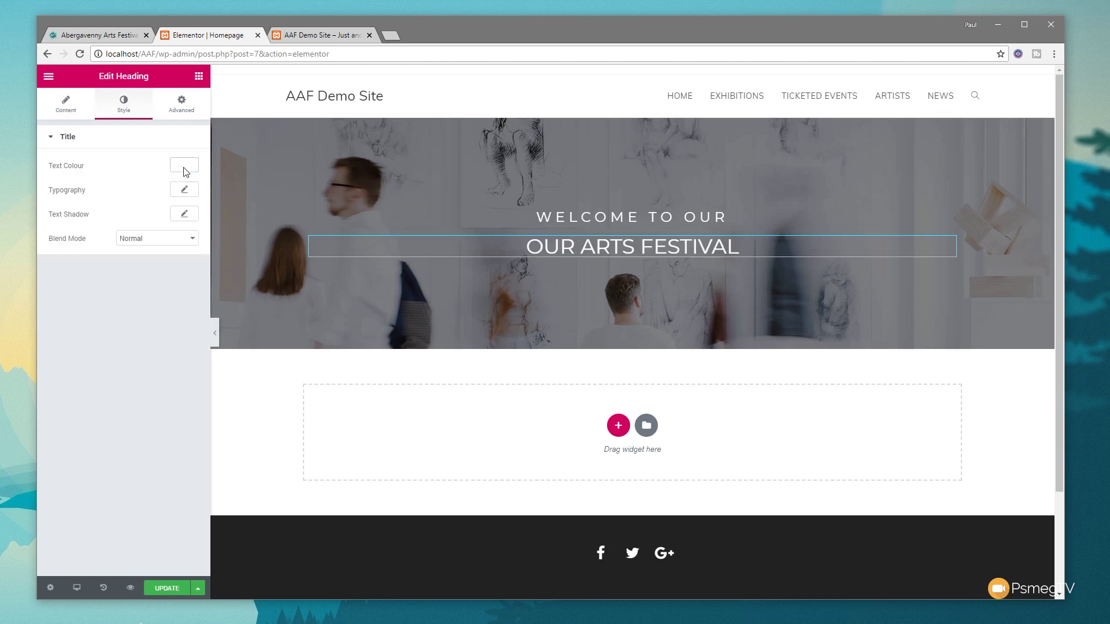
left_click(184, 190)
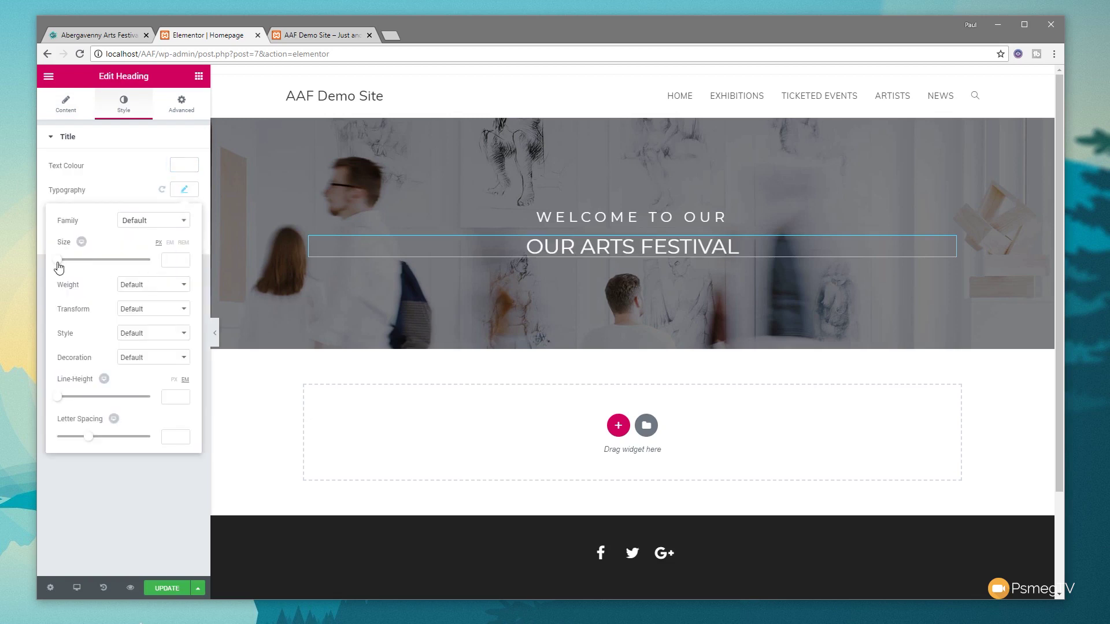
left_click_drag(58, 267, 105, 265)
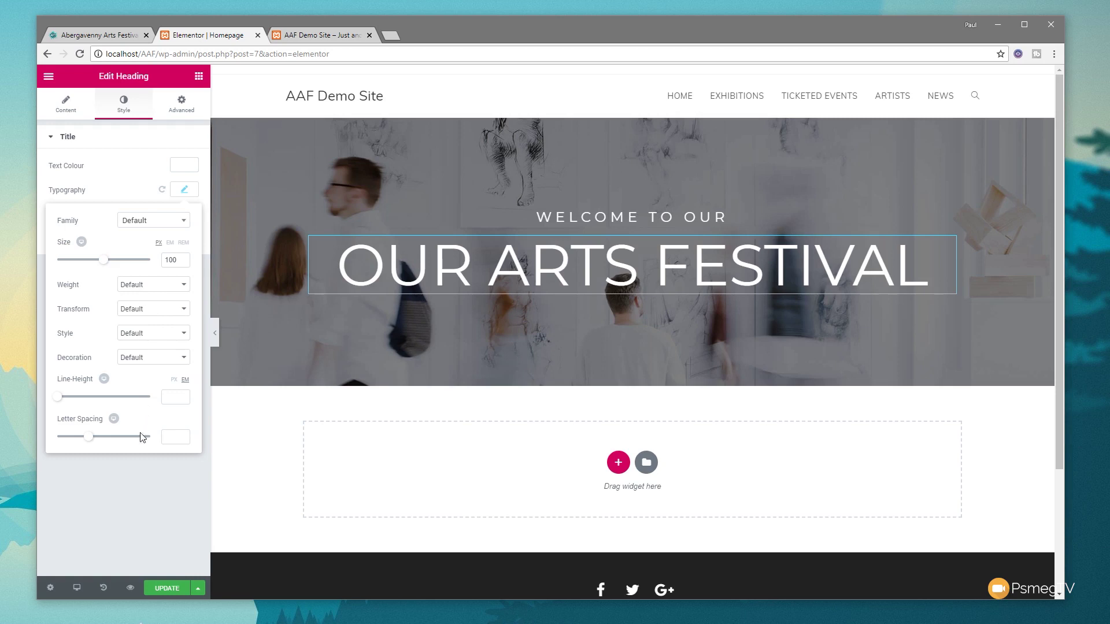
left_click(141, 468)
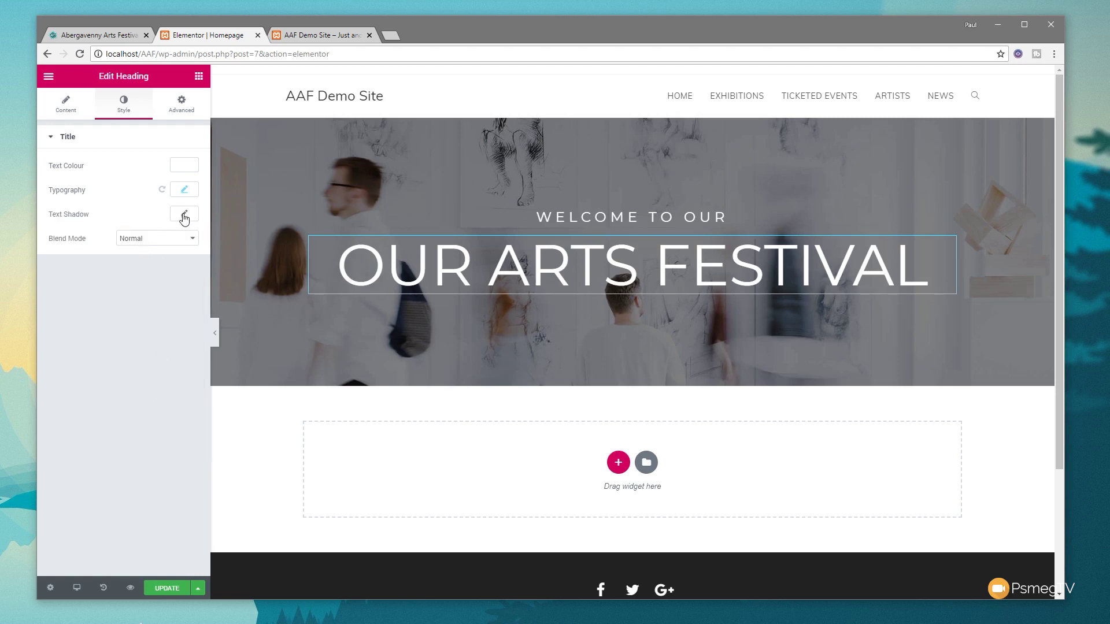
- Give the "Our Arts Festival" heading a fully opaque black text shadow with blur 0, horizontal offset 2 and vertical offset 2
left_click(185, 214)
left_click(168, 246)
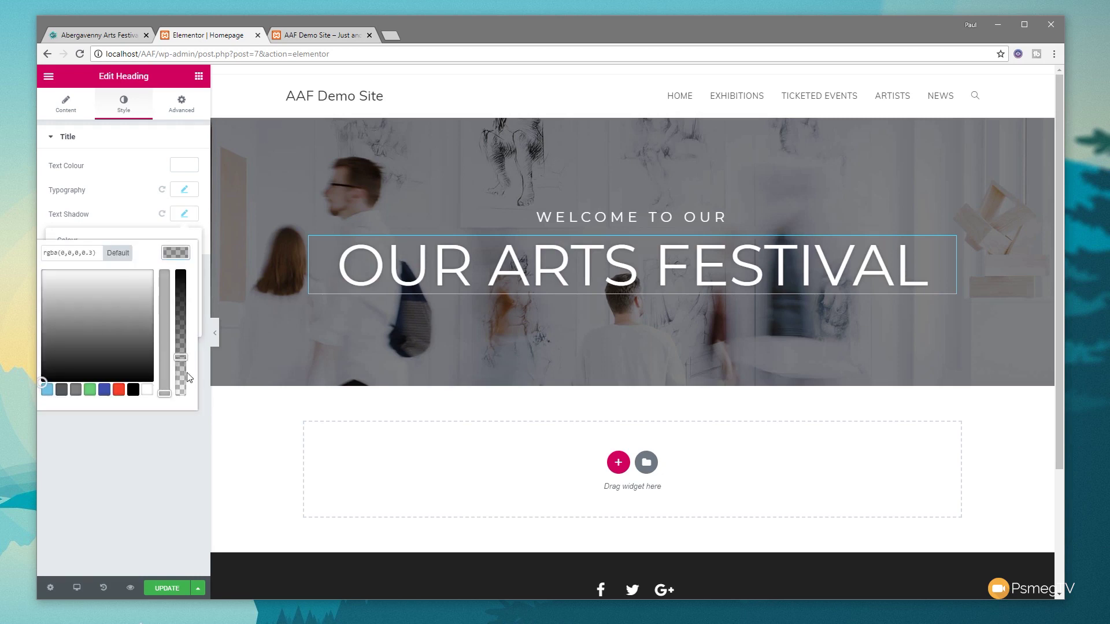
left_click(134, 392)
left_click_drag(180, 353, 181, 277)
left_click(181, 258)
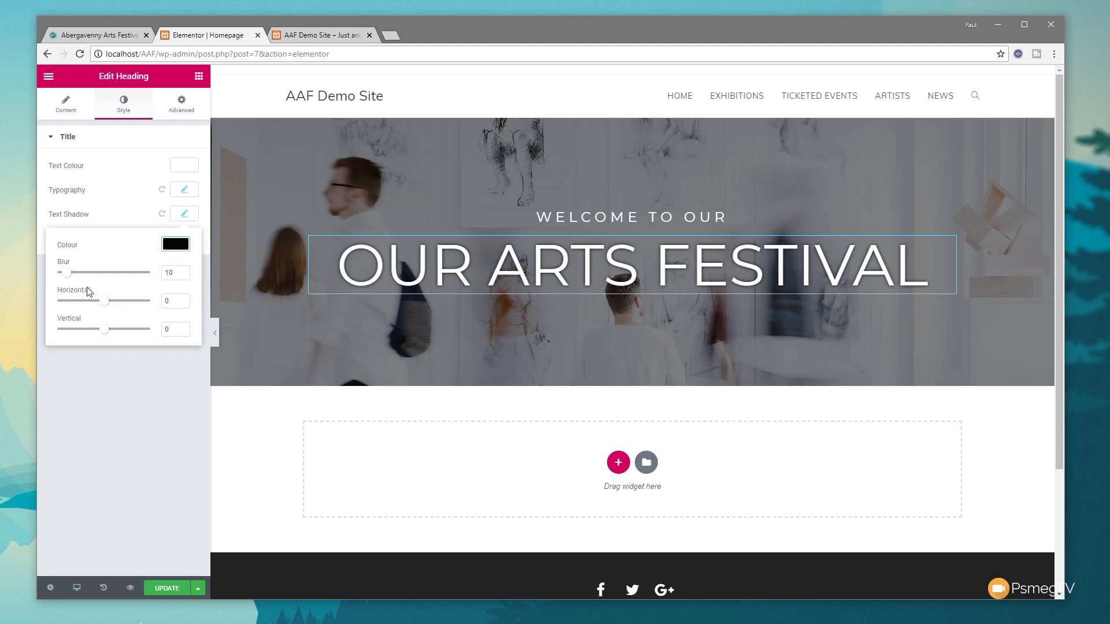
left_click_drag(66, 273, 60, 282)
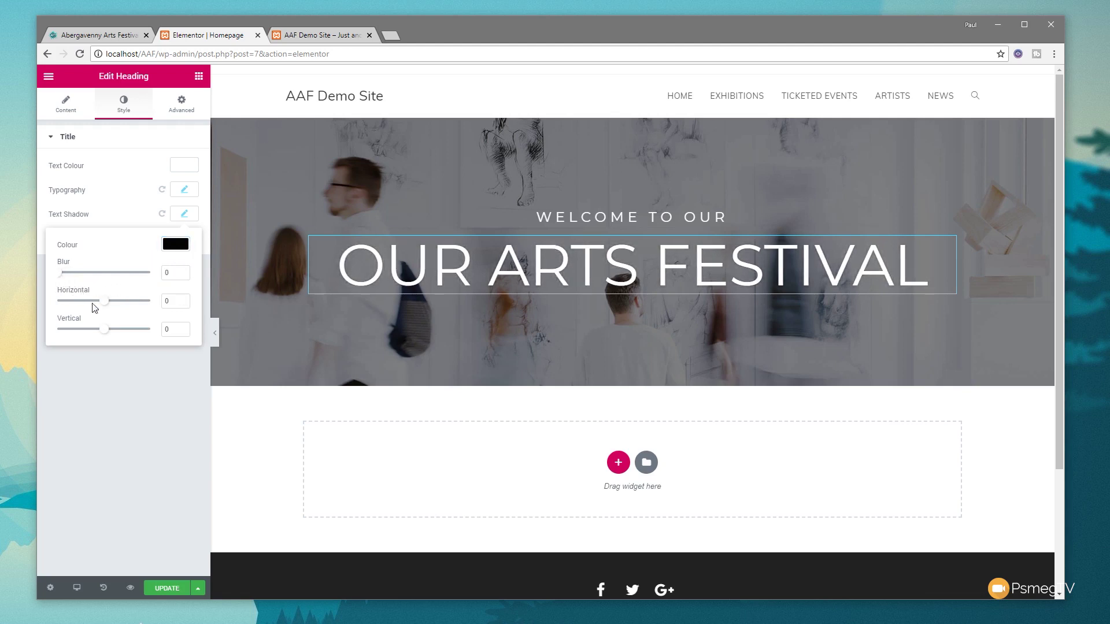
left_click(184, 299)
left_click(184, 300)
left_click(184, 328)
left_click(184, 327)
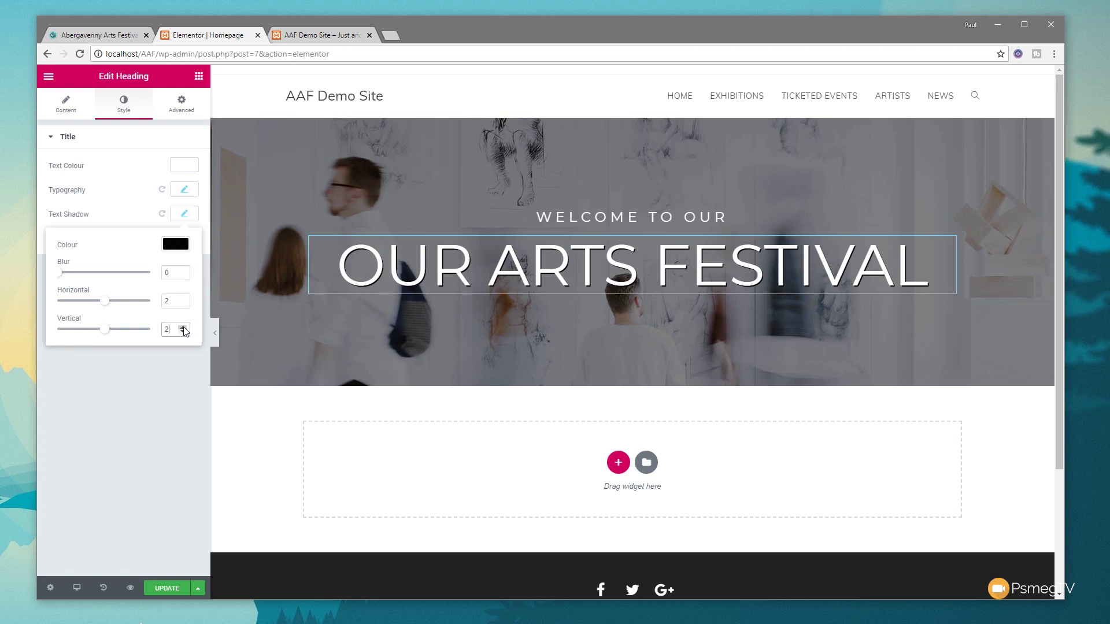
left_click(176, 407)
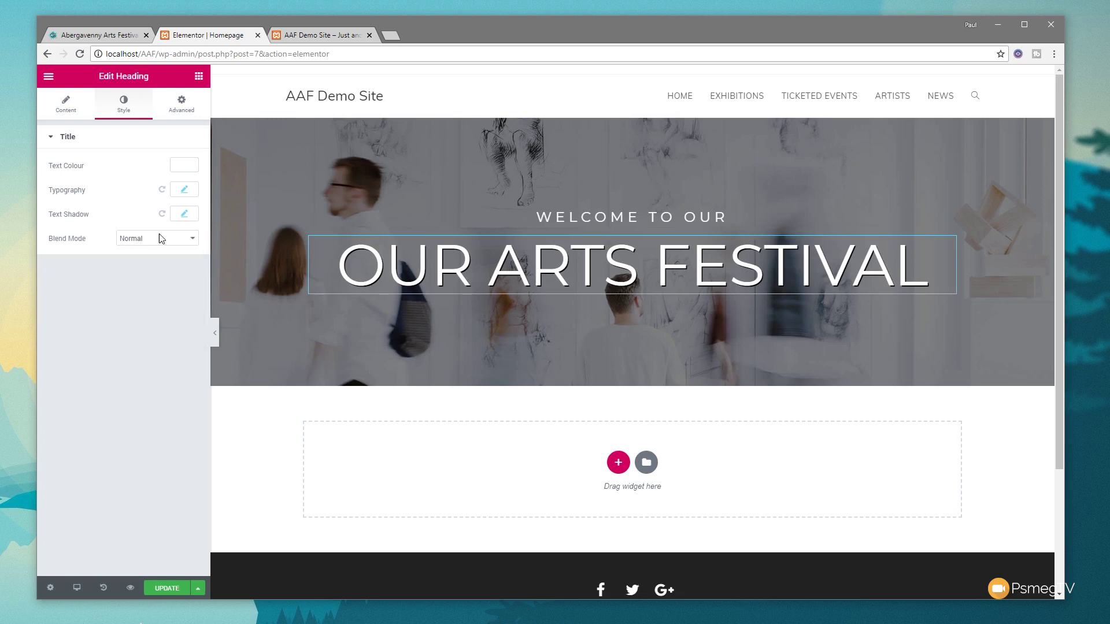
- Add a divider below the "Our Arts Festival" heading and give it a dotted style with a weight of 3
left_click(199, 75)
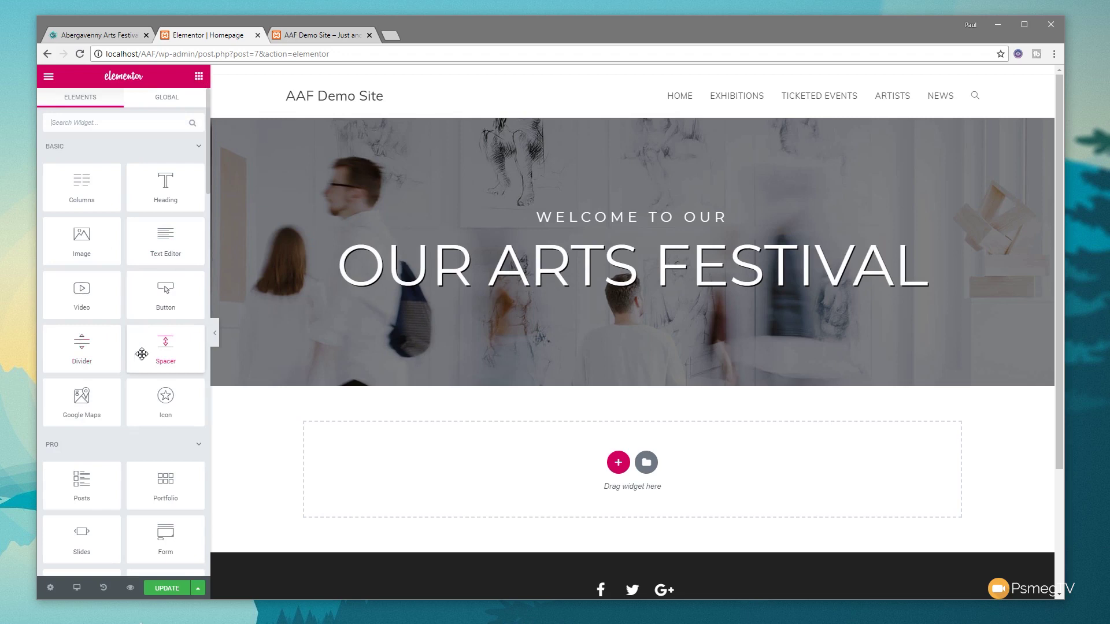
left_click_drag(87, 345, 570, 297)
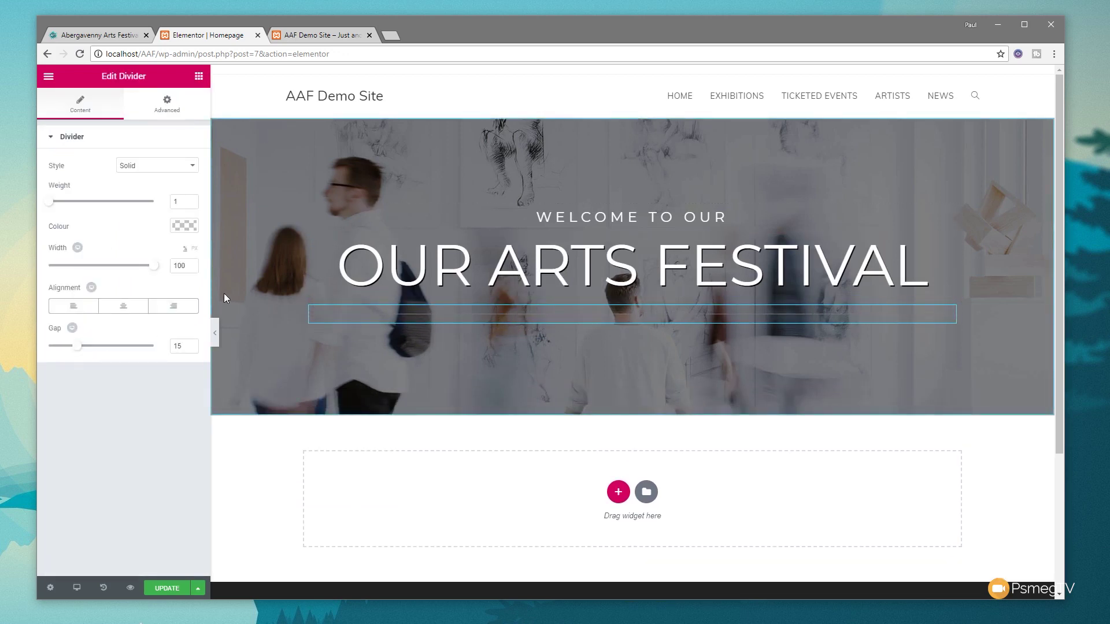
left_click(191, 200)
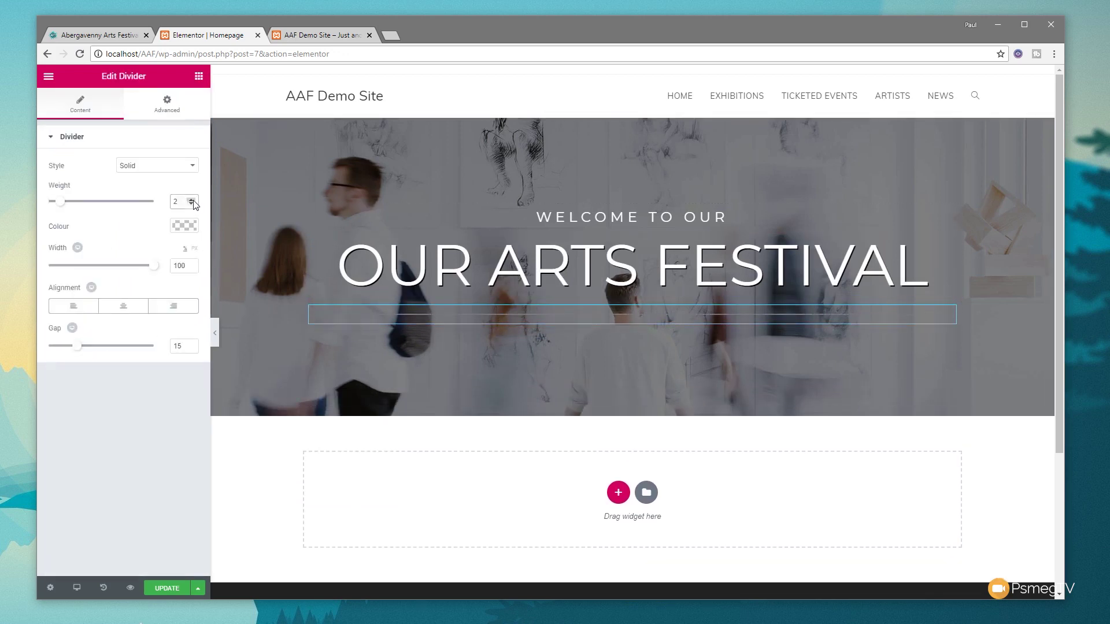
left_click(192, 200)
left_click(182, 166)
left_click(144, 194)
- Set the divider's colour to white
left_click(185, 226)
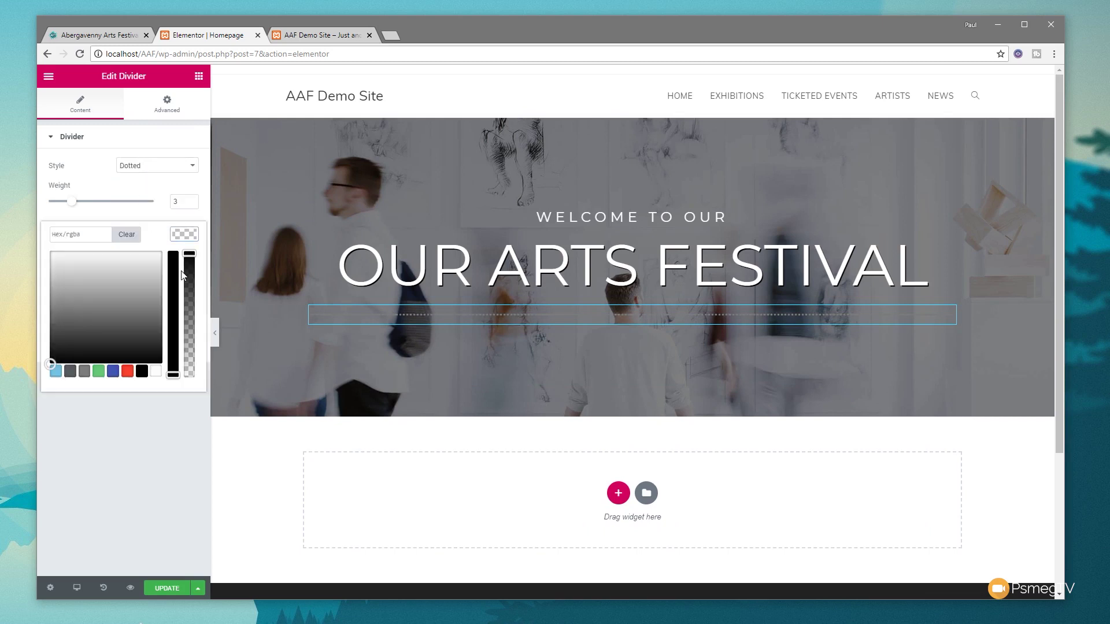
left_click(156, 371)
left_click(142, 410)
- Centre the divider and size it with a width of 10%, a gap of 5 and a weight of 2
left_click_drag(153, 271, 59, 275)
left_click(123, 310)
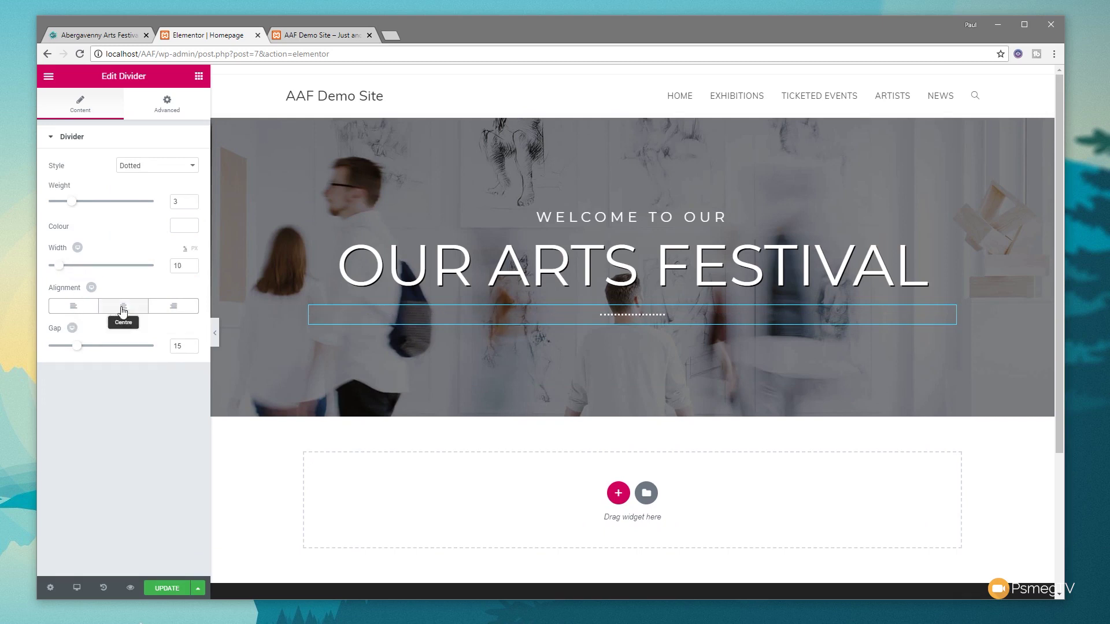
left_click_drag(78, 346, 58, 353)
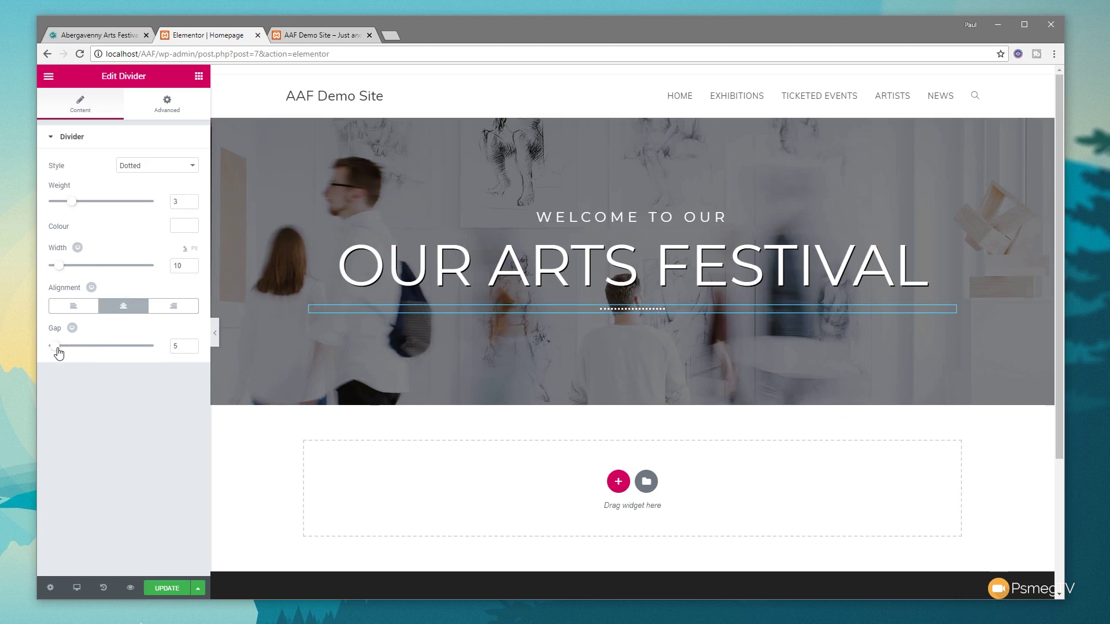
left_click(191, 204)
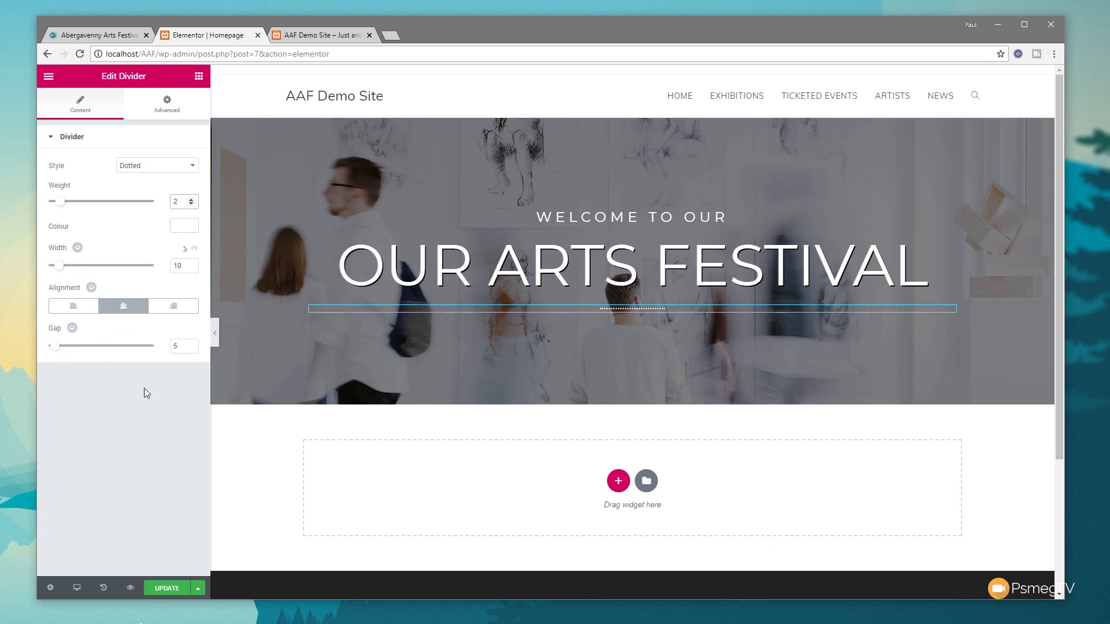
- Add a text editor widget below the divider and replace its placeholder with the copied Lorem ipsum paragraph
left_click(199, 75)
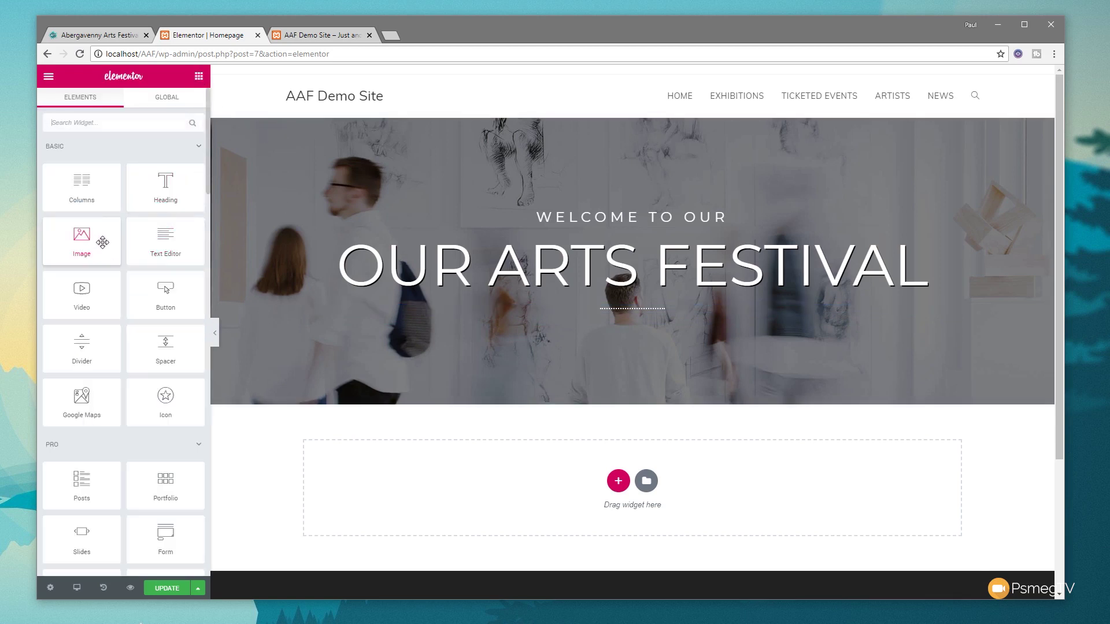
left_click_drag(165, 237, 613, 321)
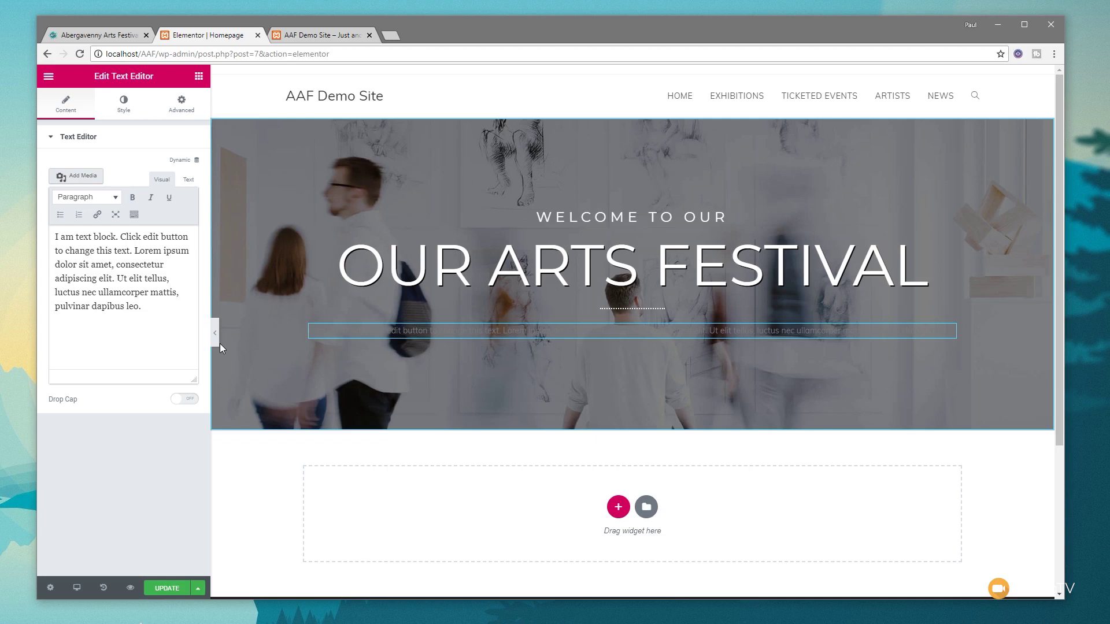
left_click(134, 256)
key("ctrl+a")
key("Delete")
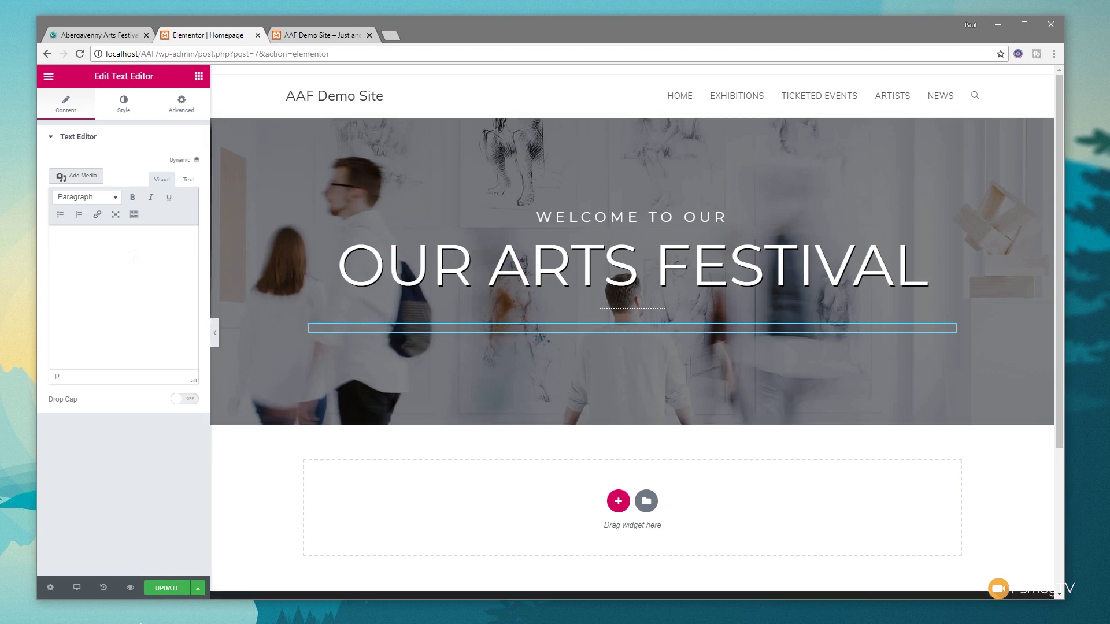
key("ctrl+v")
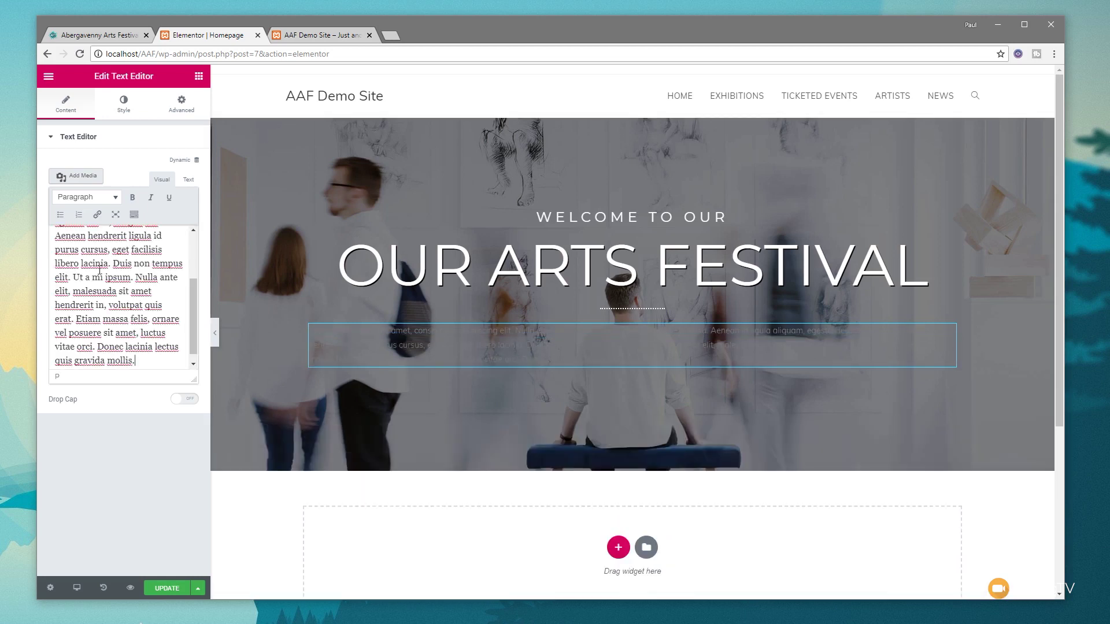
- Centre the hero paragraph and set its text colour to white
left_click(123, 103)
left_click(107, 186)
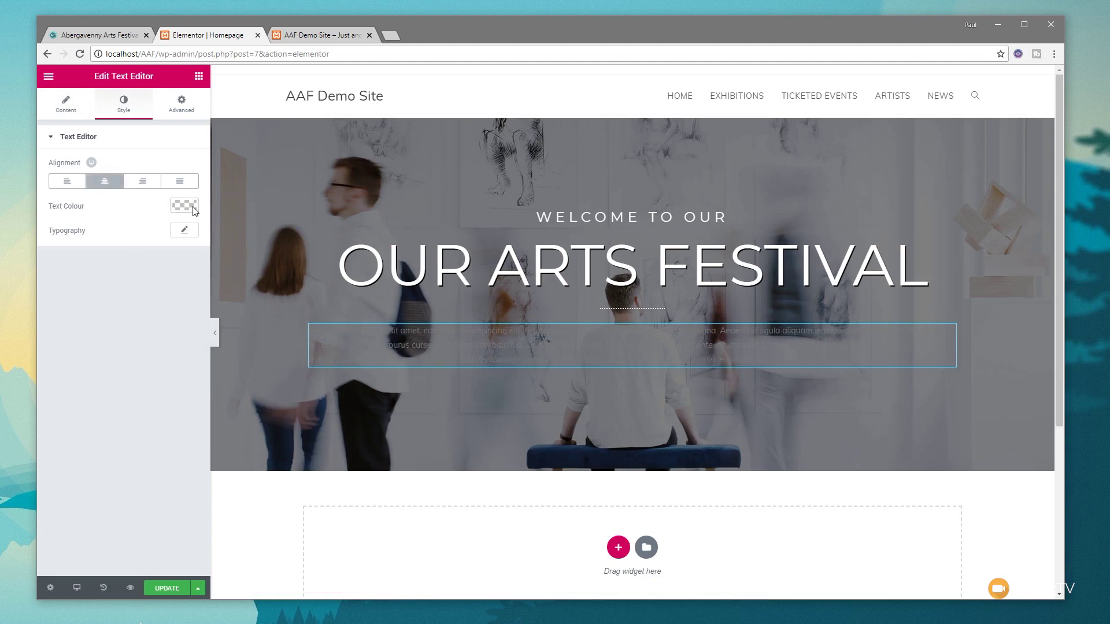
left_click(188, 207)
left_click(153, 352)
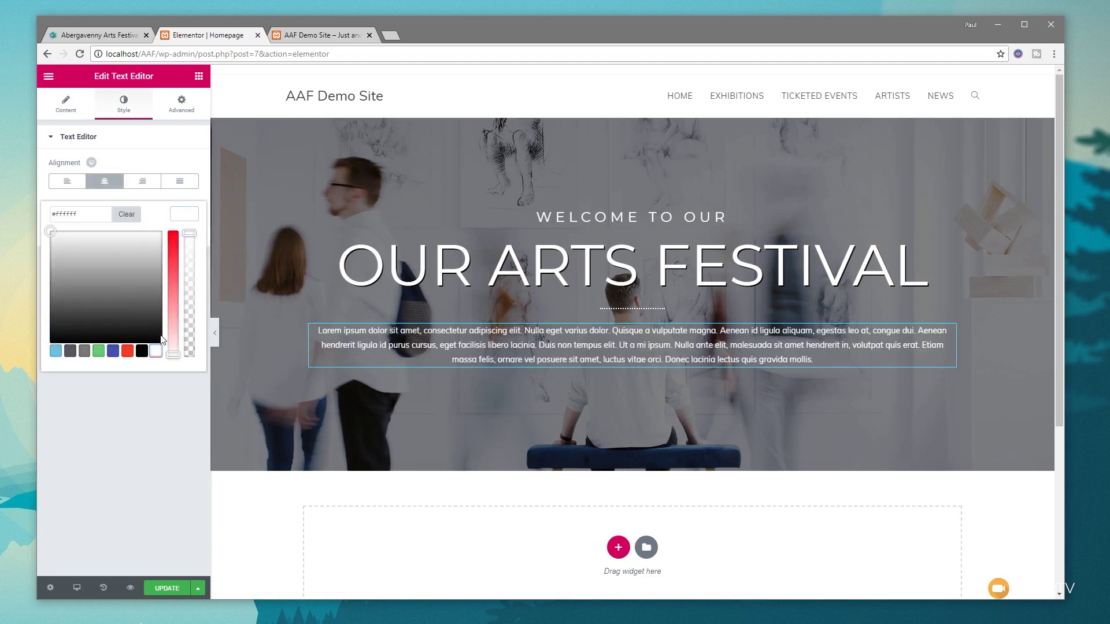
left_click(191, 219)
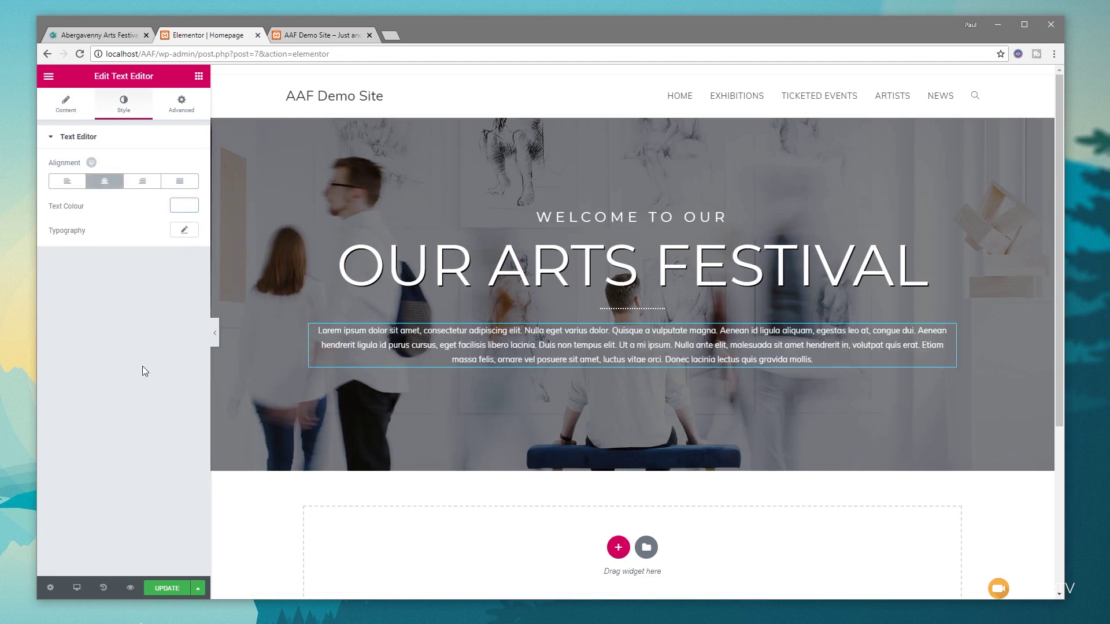
- Set the hero paragraph's typography to the Muli font family, weight 400 and size 20 px
left_click(185, 230)
left_click(170, 262)
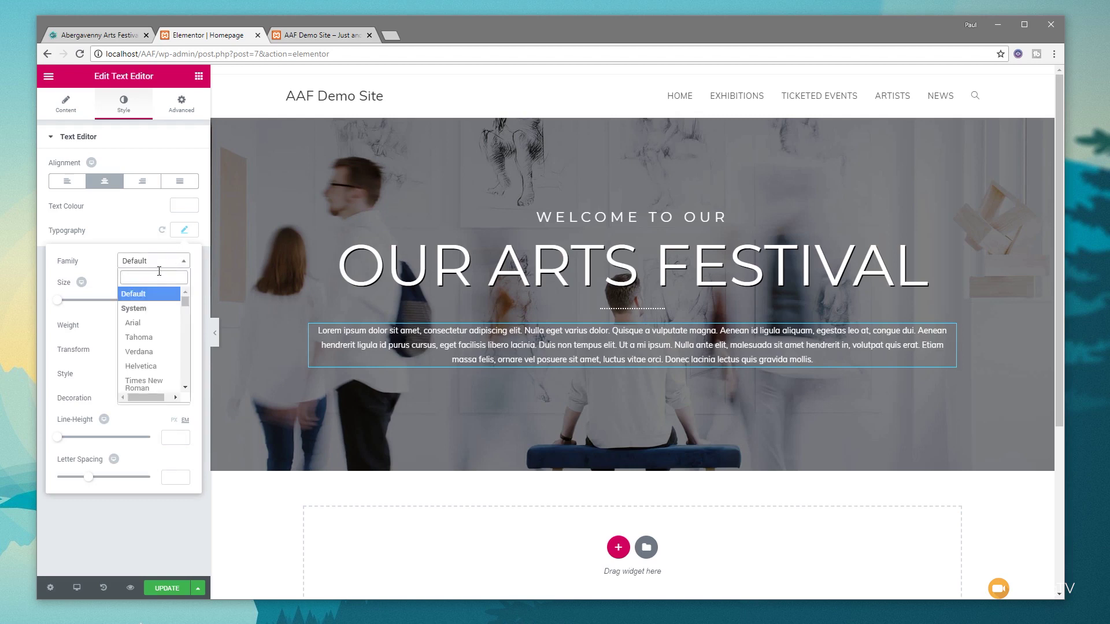
type("muli")
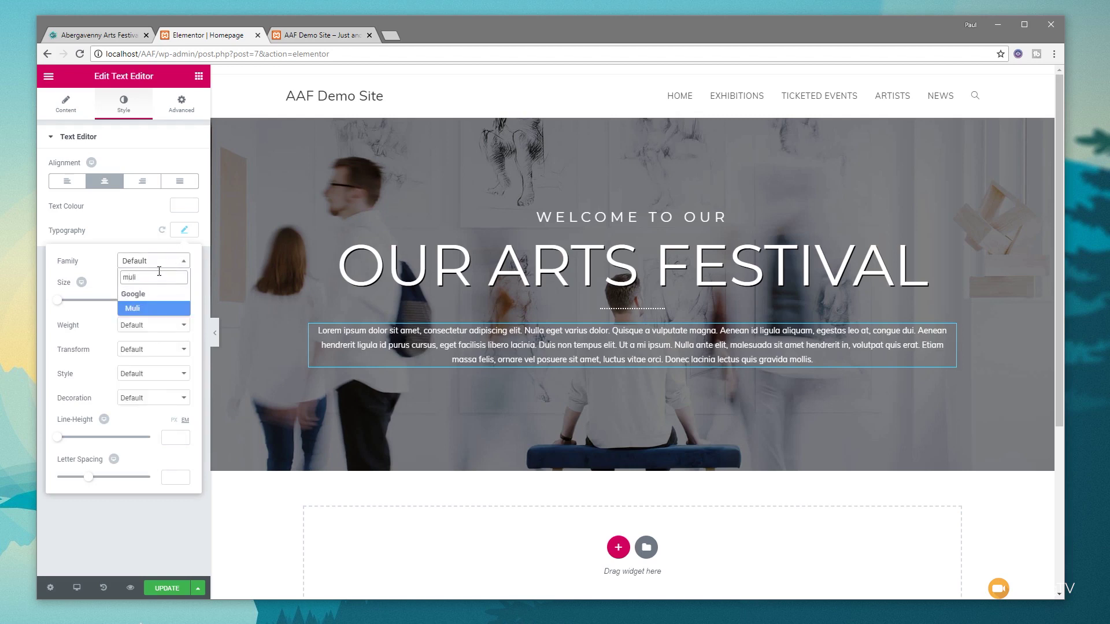
left_click(152, 308)
left_click(151, 325)
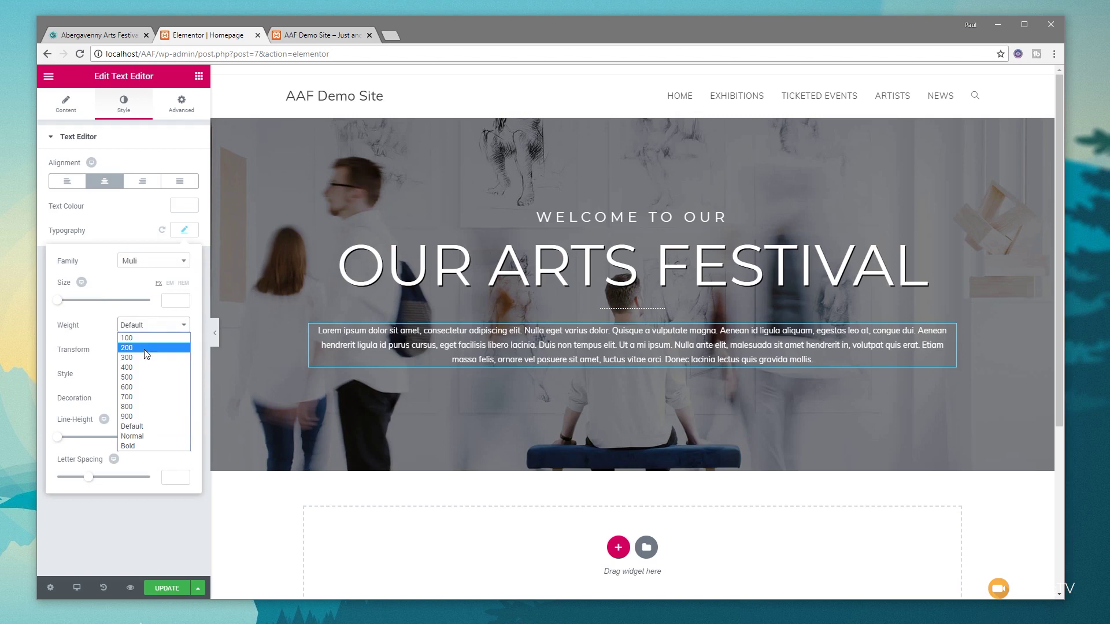
left_click(142, 359)
left_click(151, 327)
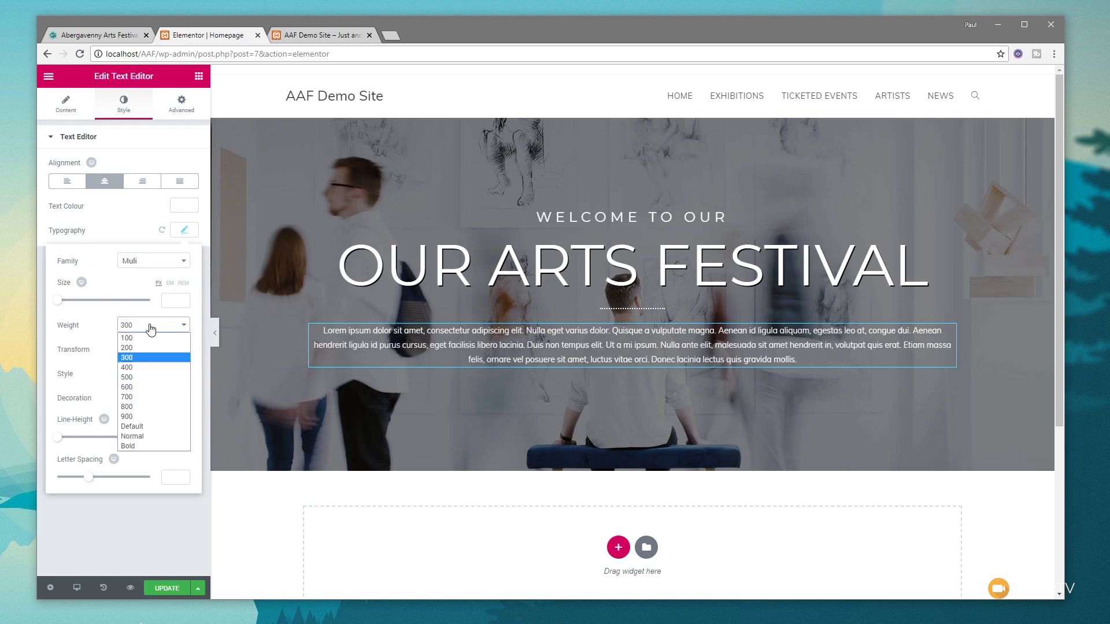
left_click(148, 368)
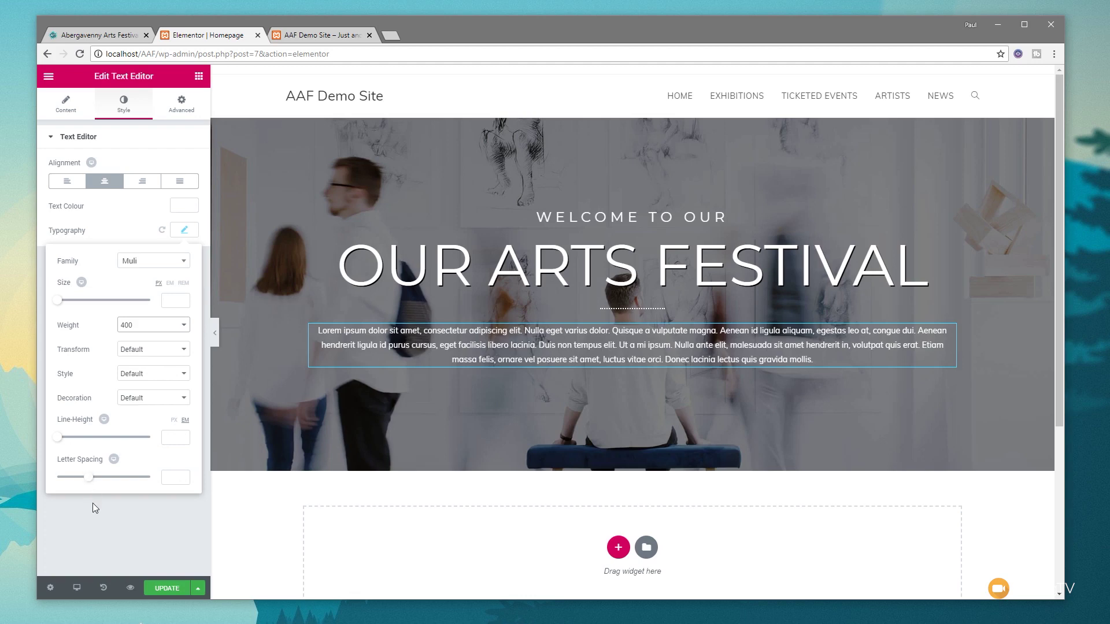
left_click_drag(57, 300, 70, 306)
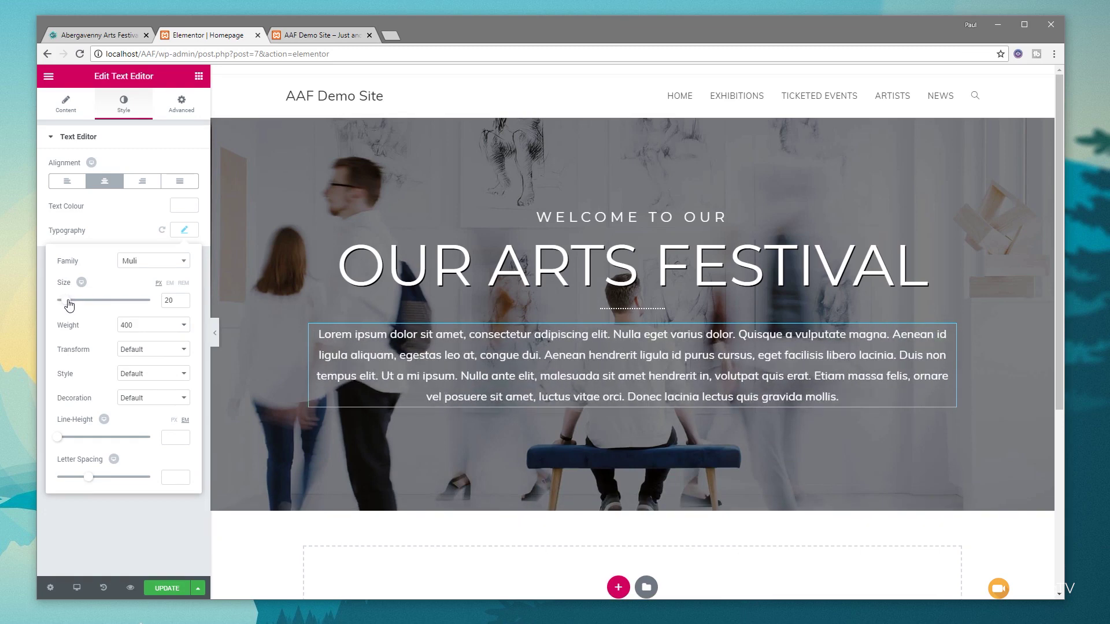
left_click(120, 531)
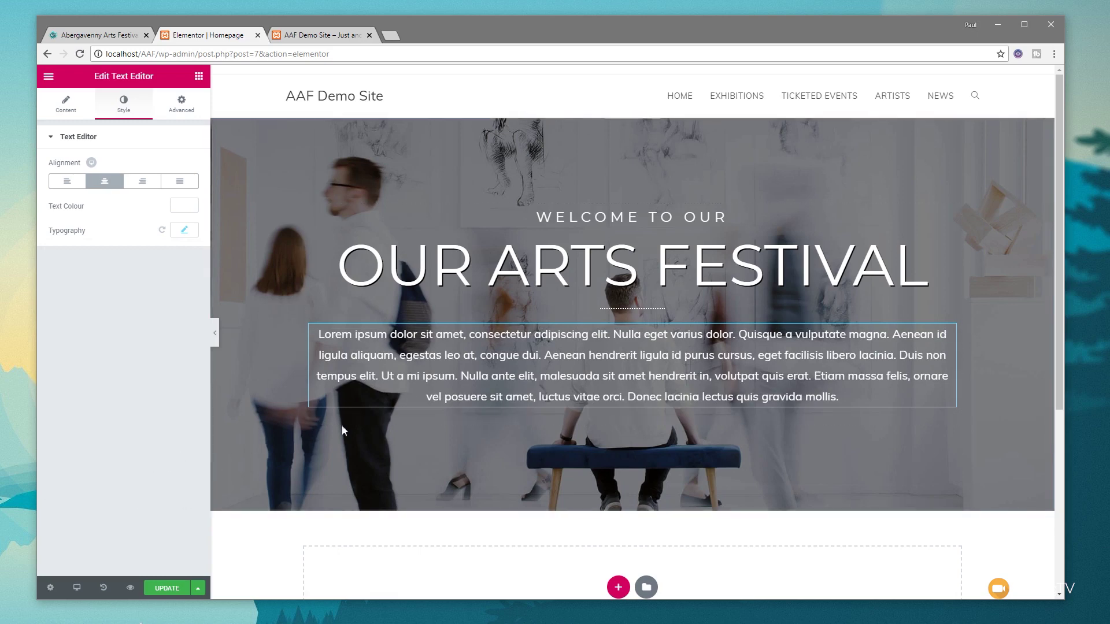
- Add a new section with two equal columns below the hero section
scroll(365, 426, "down", 1)
scroll(363, 428, "down", 3)
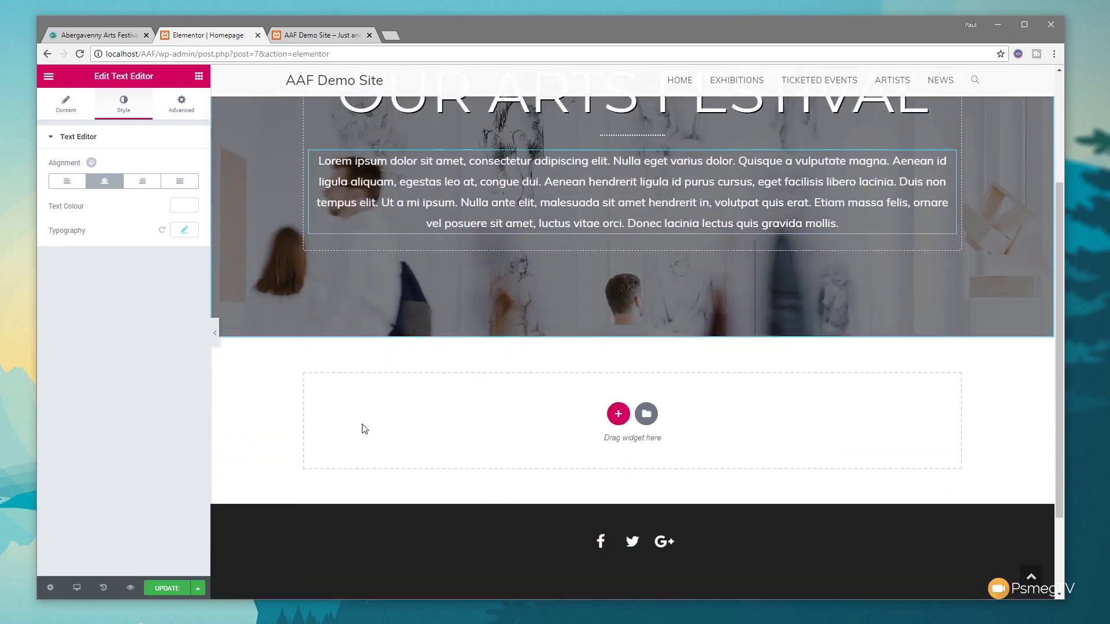
scroll(365, 426, "up", 3)
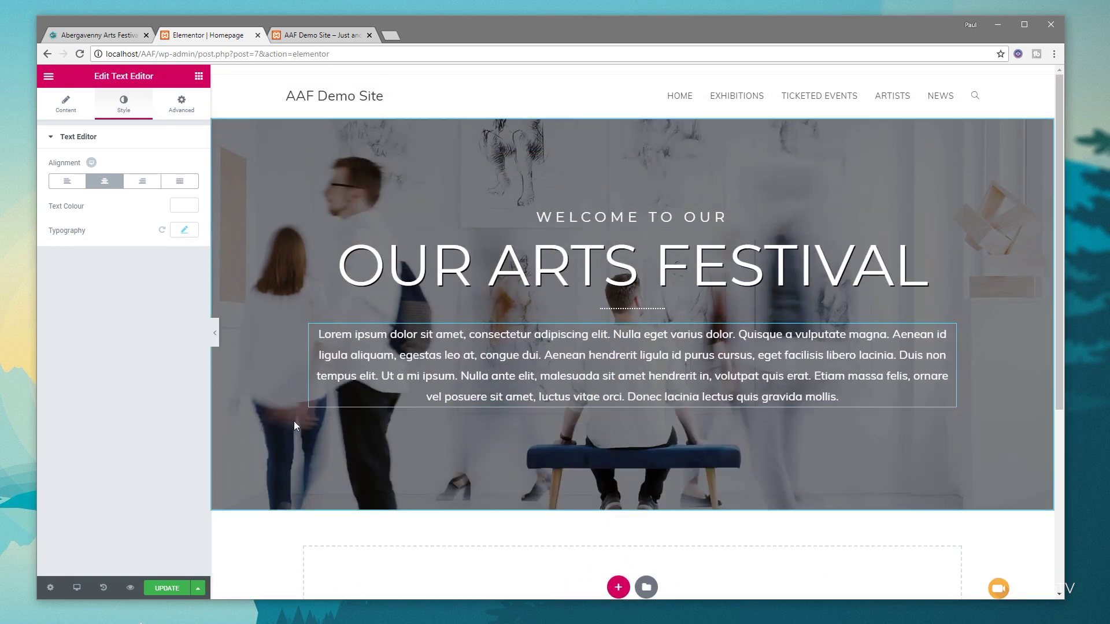
scroll(295, 426, "down", 4)
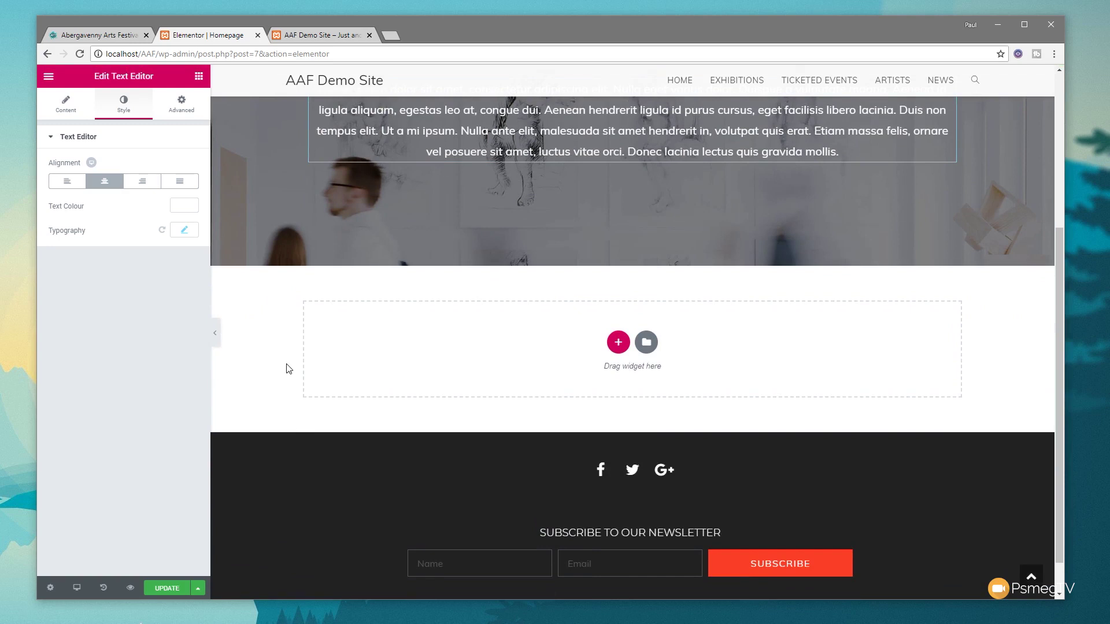
left_click(618, 342)
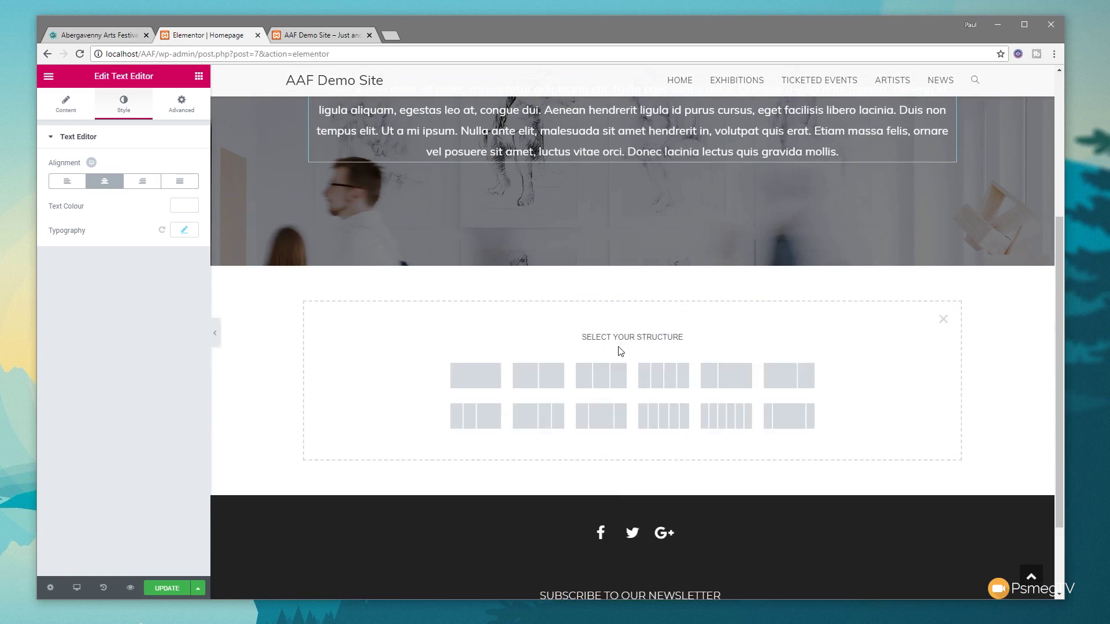
left_click(532, 379)
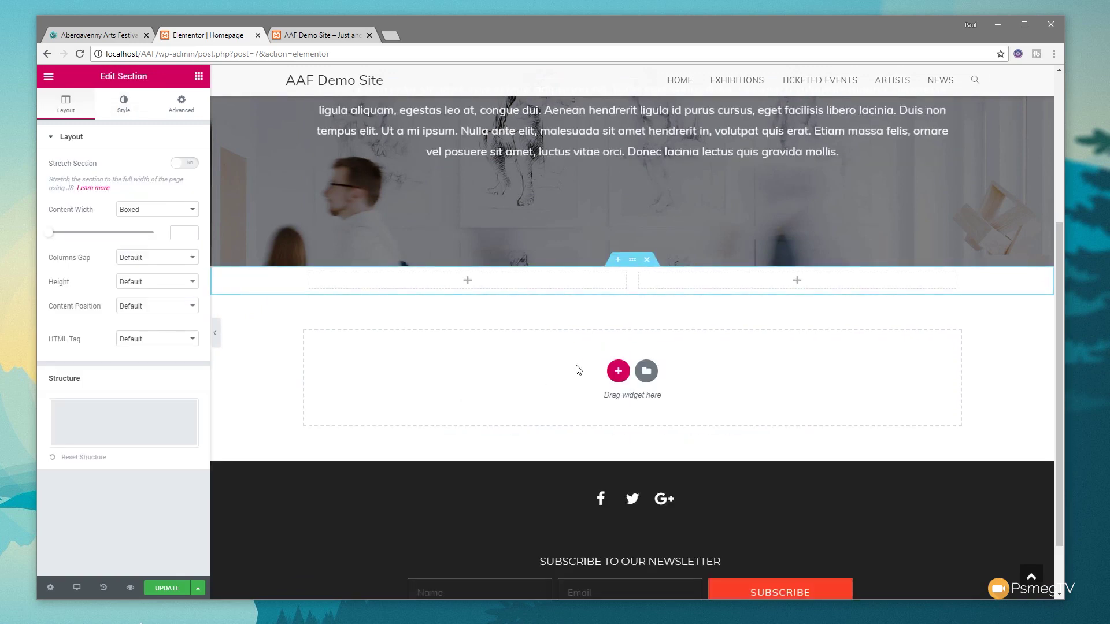
- Unlink the two-column section's margin values and set its top margin to 75 px
left_click(189, 104)
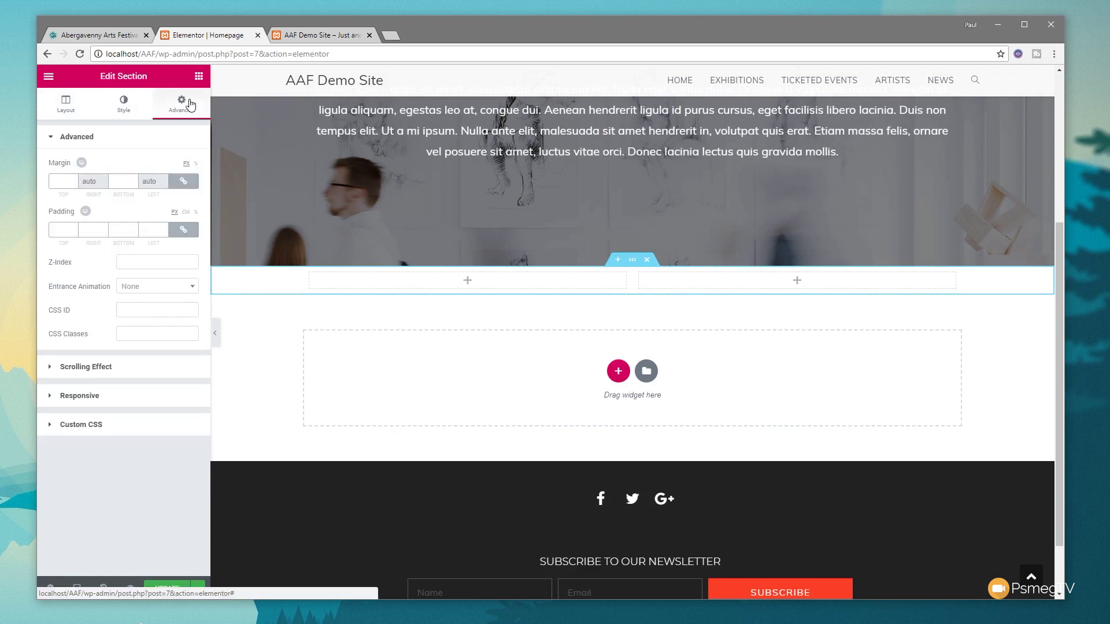
left_click(184, 182)
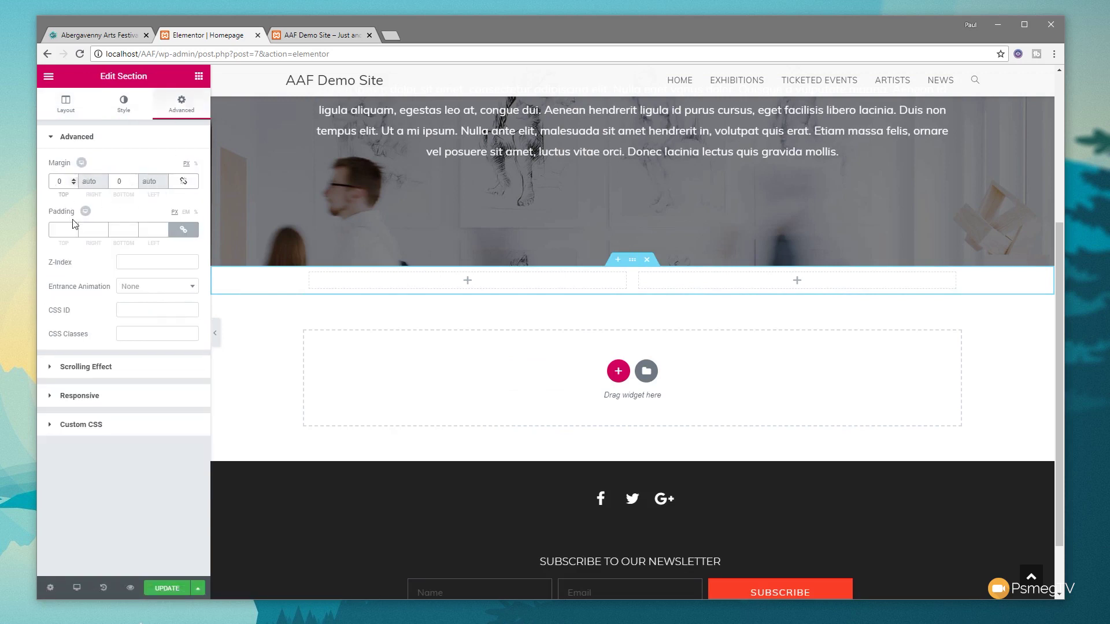
type("5")
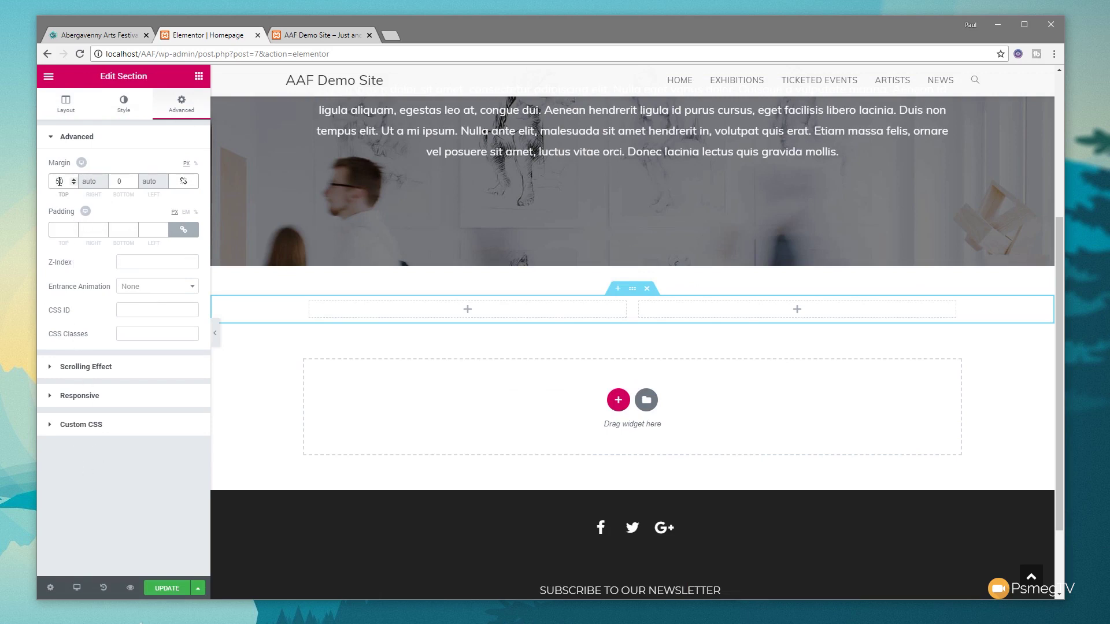
type("75")
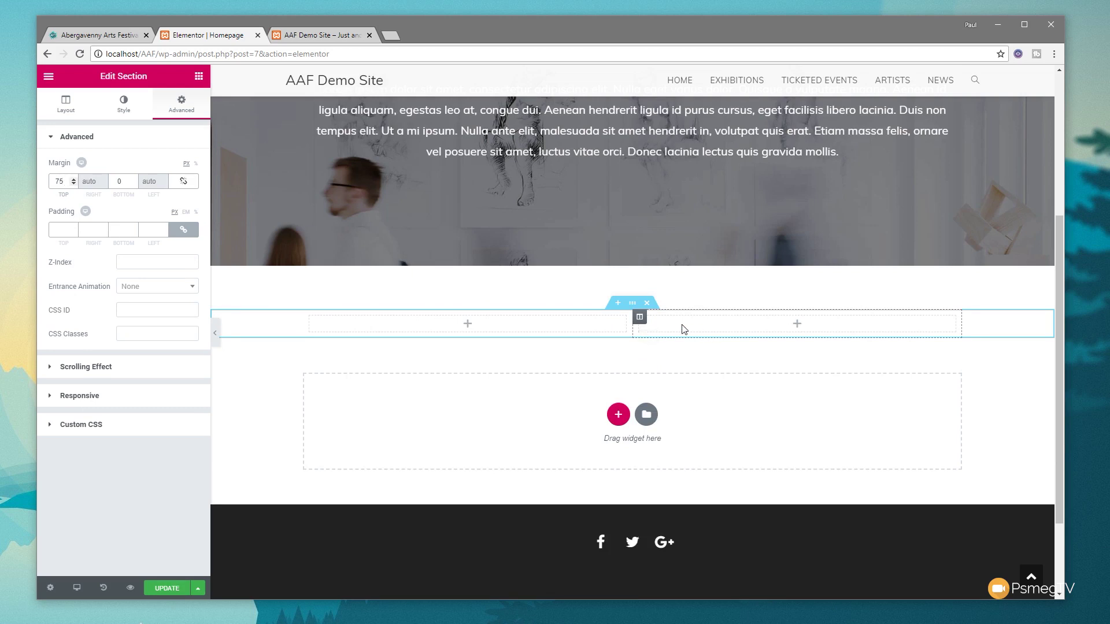
- Give the right column a classic background using the media library image of a person painting beside orange flowers
left_click(640, 318)
left_click(117, 108)
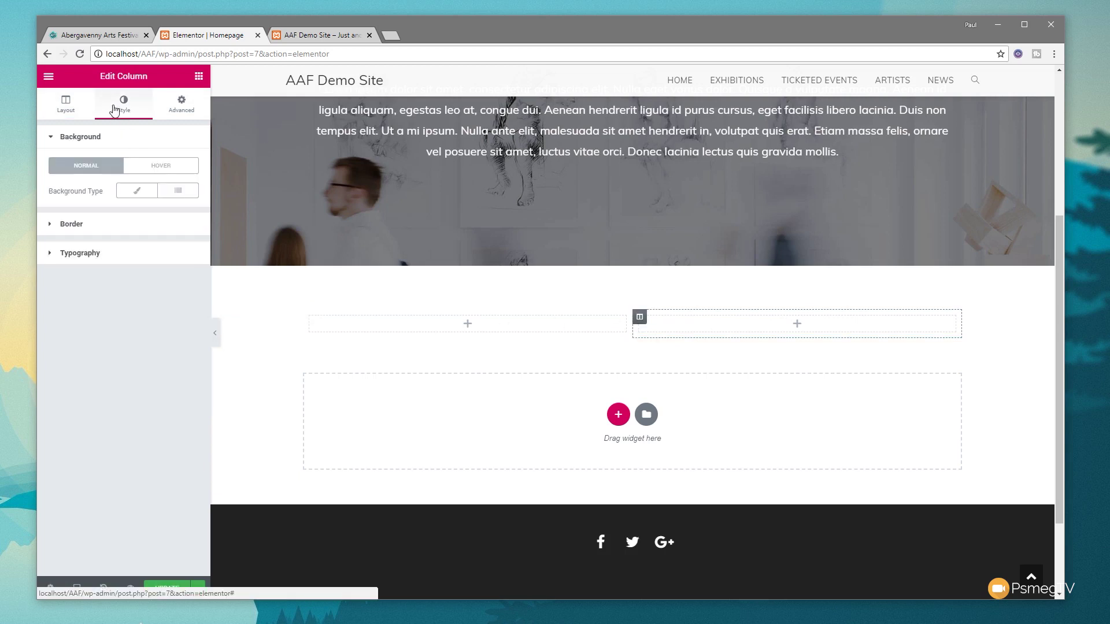
left_click(137, 191)
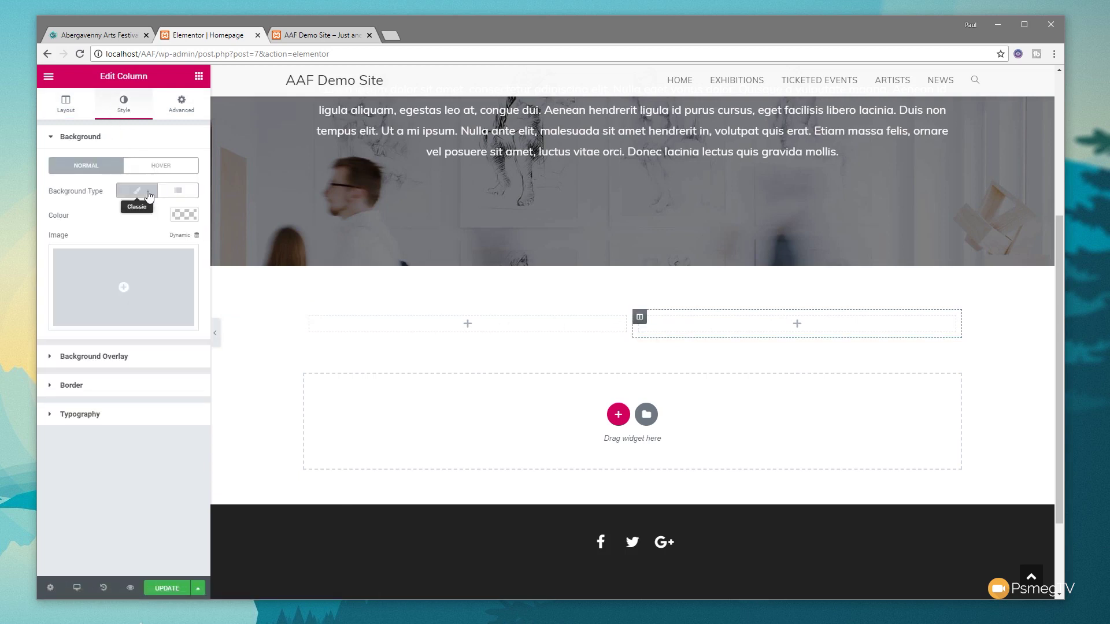
left_click(140, 286)
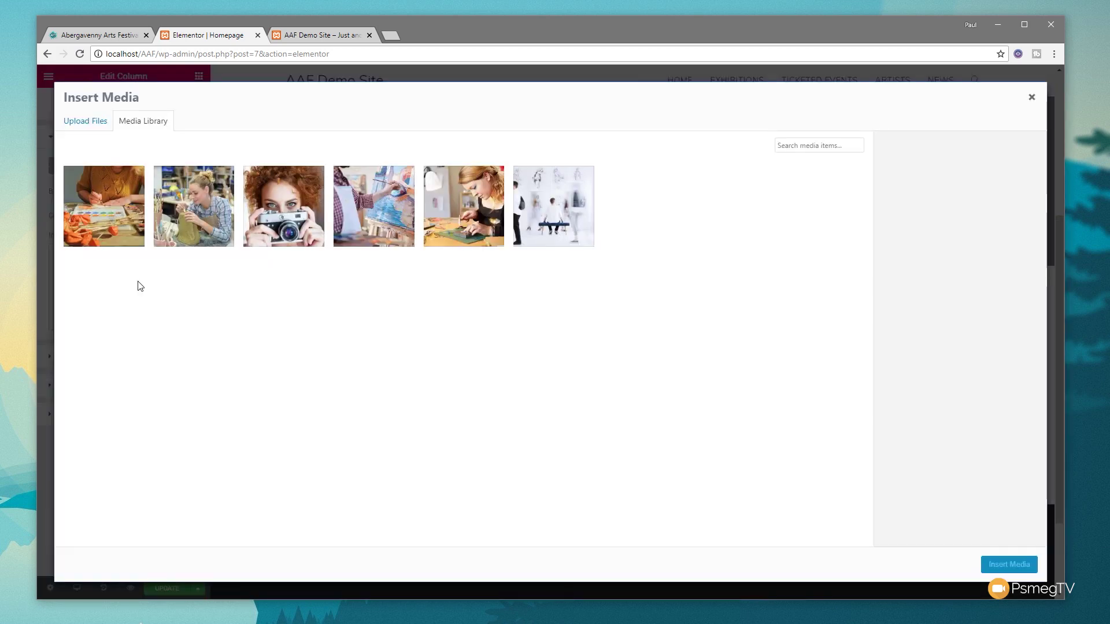
left_click(92, 200)
left_click(1008, 567)
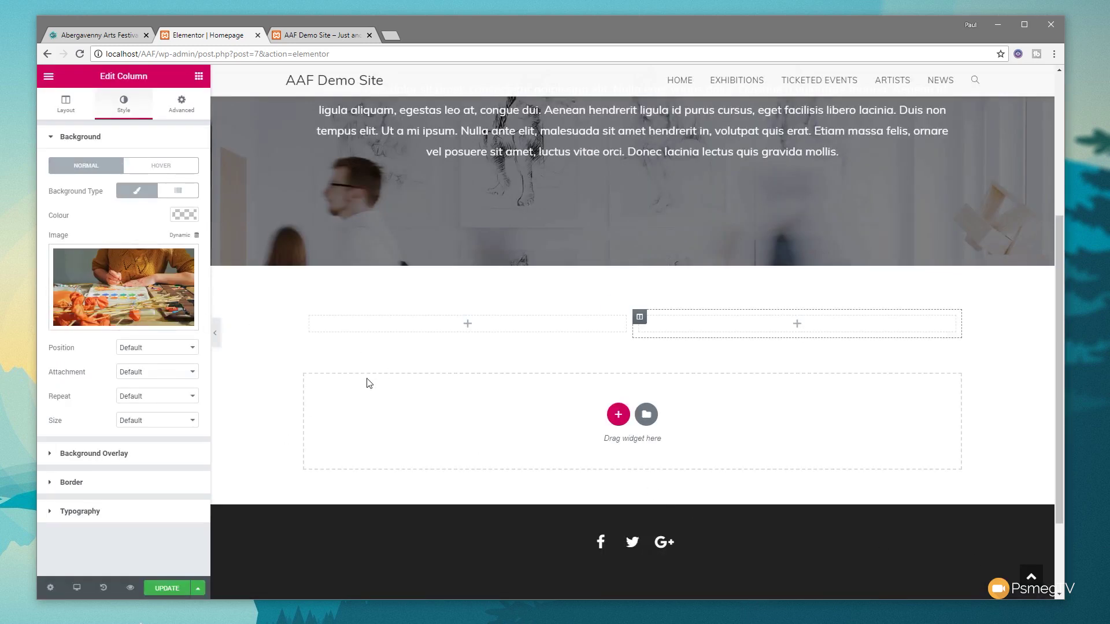
- Set the right column's background image position to Centre Centre, repeat to No-repeat and size to Cover
left_click(175, 348)
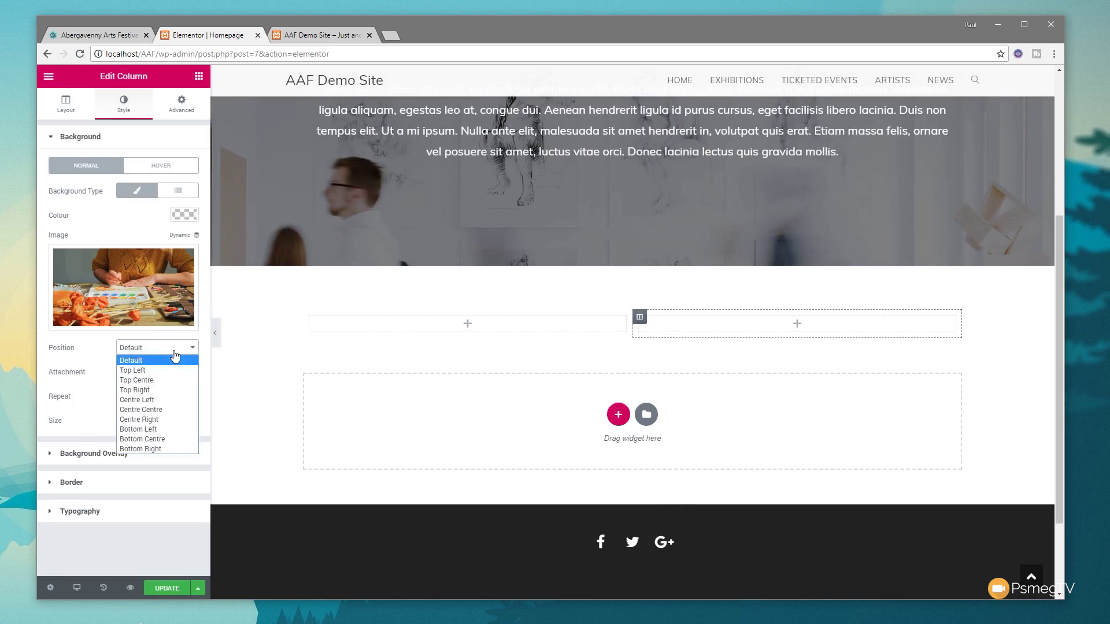
left_click(162, 410)
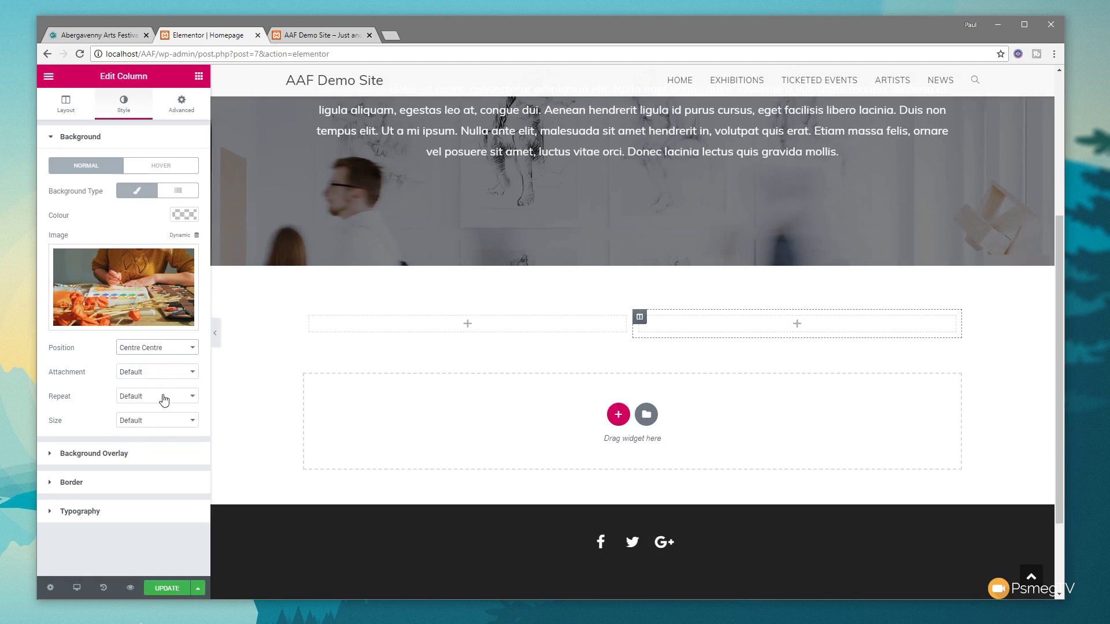
left_click(163, 397)
left_click(163, 415)
left_click(170, 428)
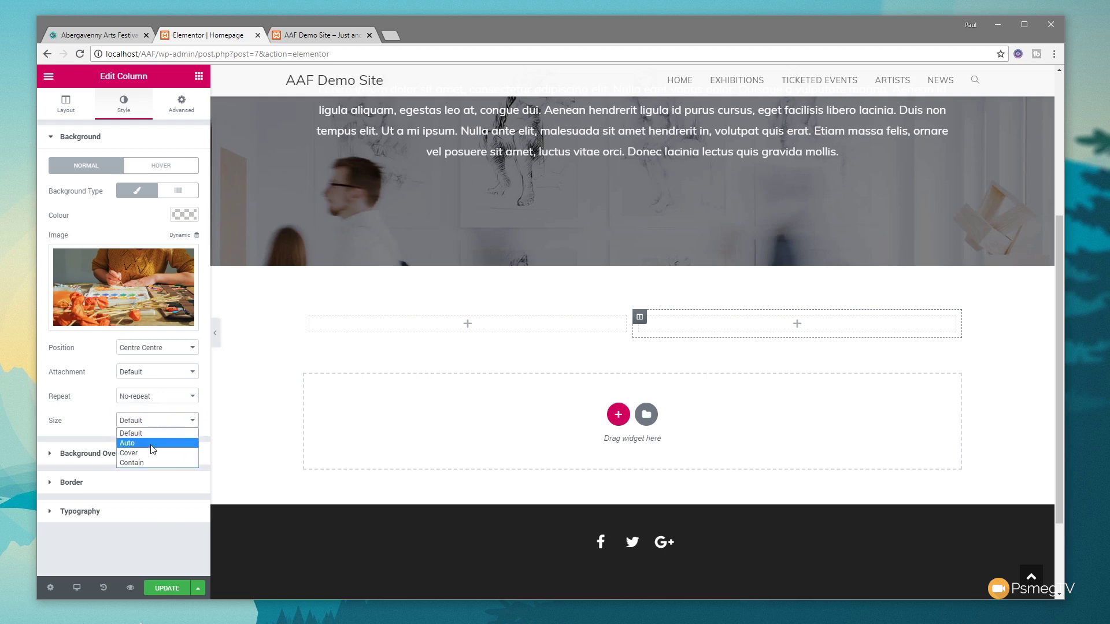
left_click(151, 451)
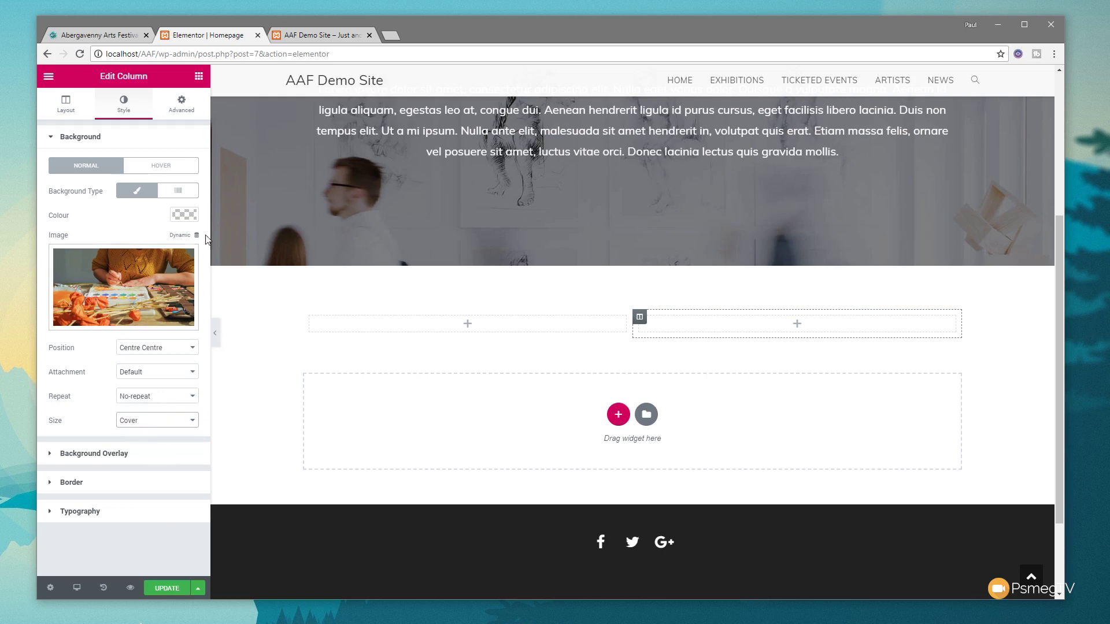
- Add a Spacer widget to the right column and increase its space to about 481
left_click(199, 77)
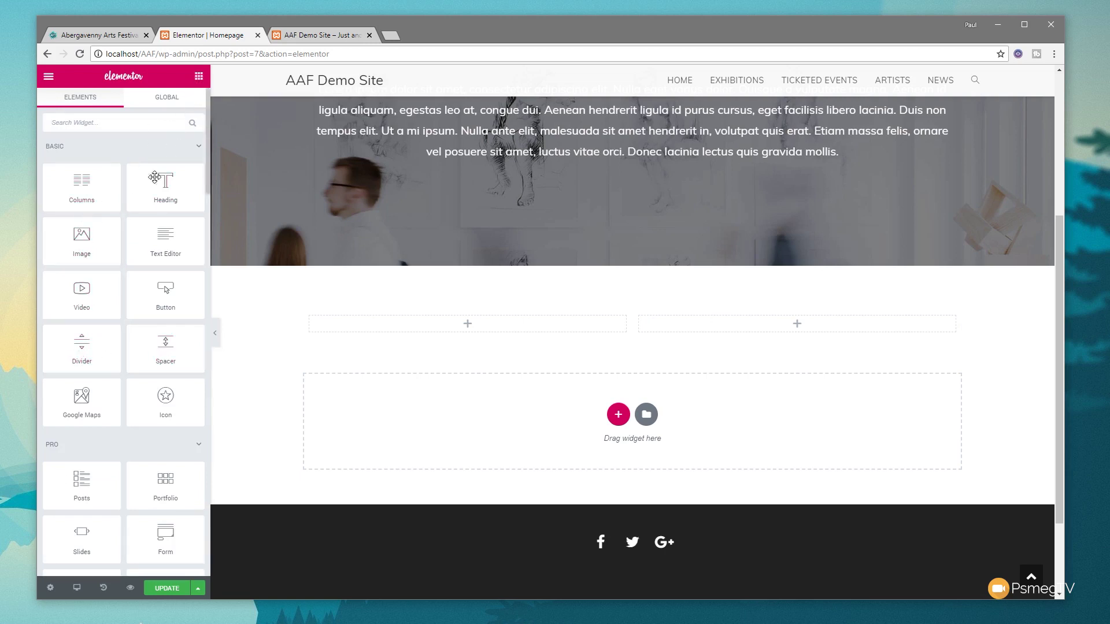
left_click_drag(157, 347, 781, 328)
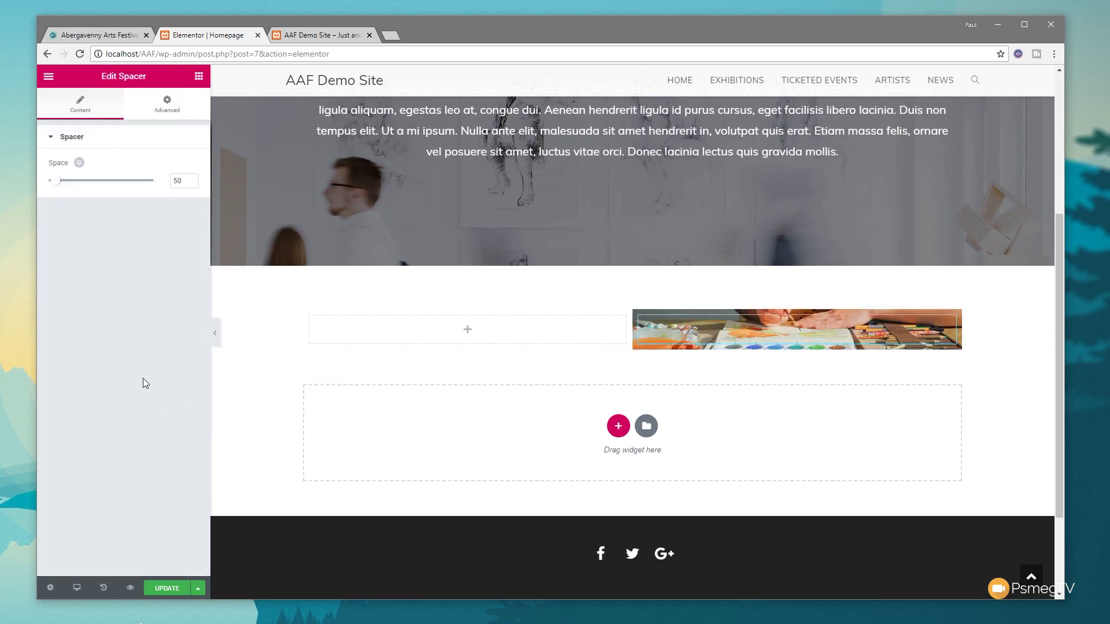
left_click_drag(55, 181, 134, 189)
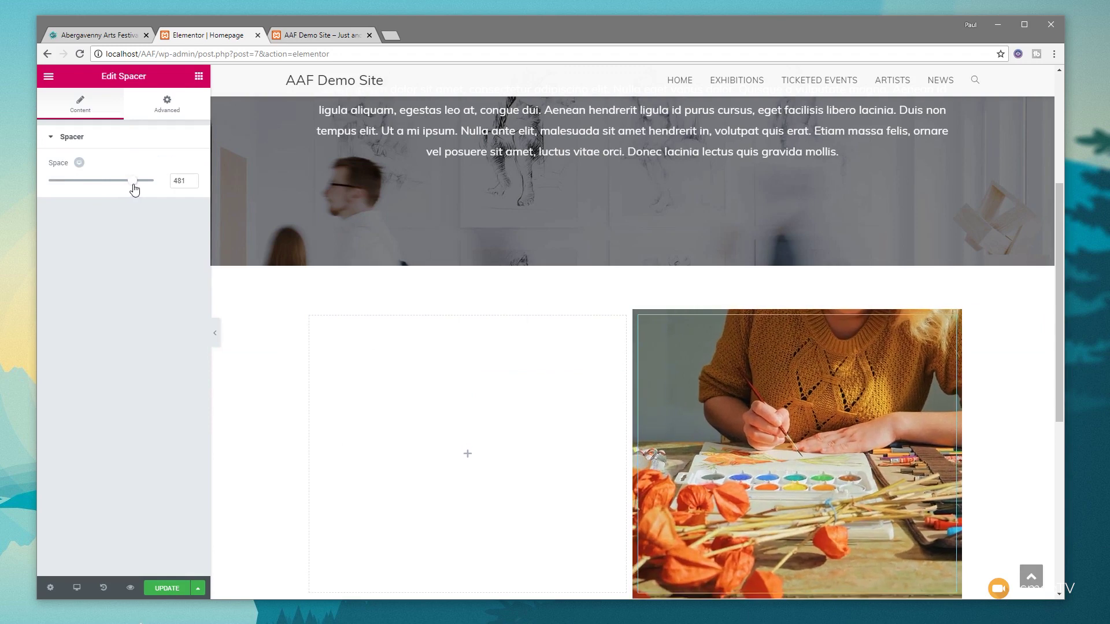
- Set the height of the spacer in the image column to 500
left_click_drag(134, 189, 138, 191)
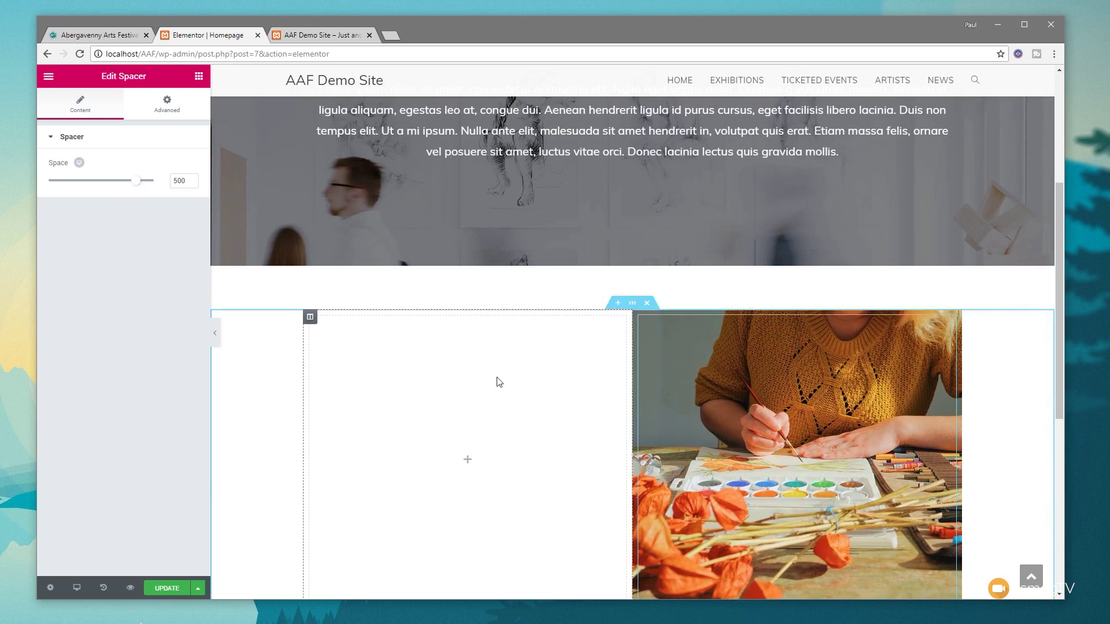
- Give the empty column beside the painting image a solid #306a73 background colour
left_click(311, 318)
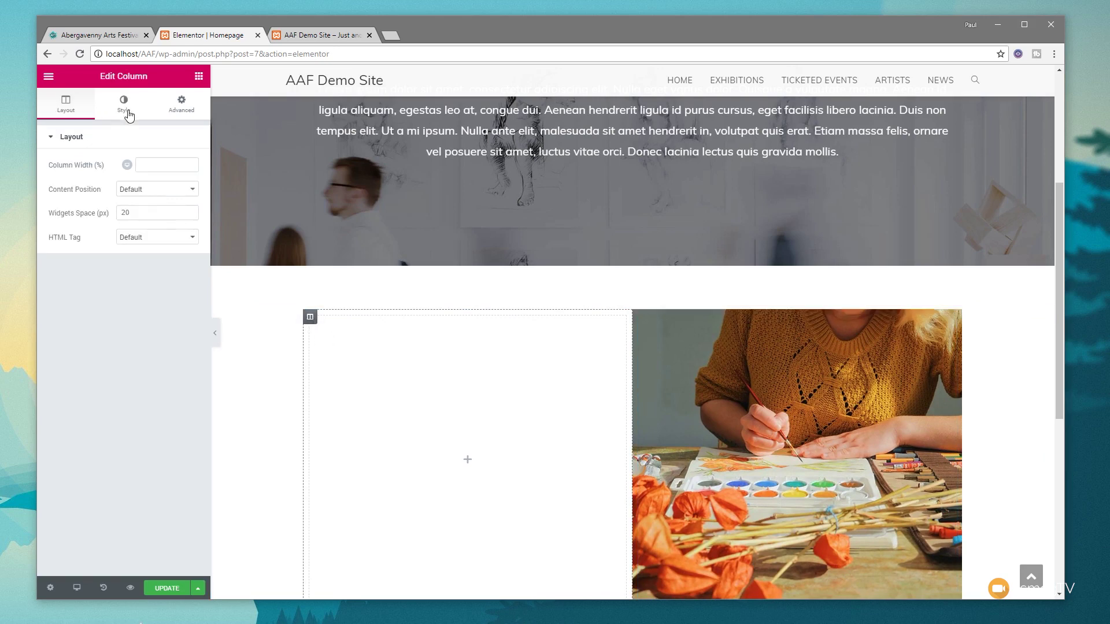
left_click(128, 113)
left_click(136, 191)
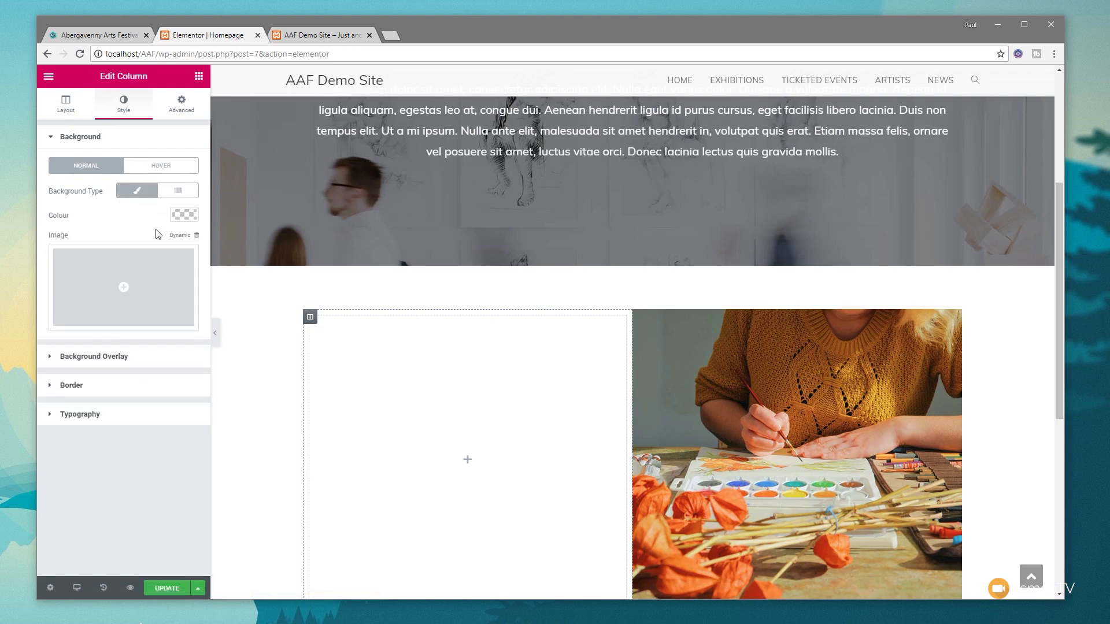
left_click(188, 218)
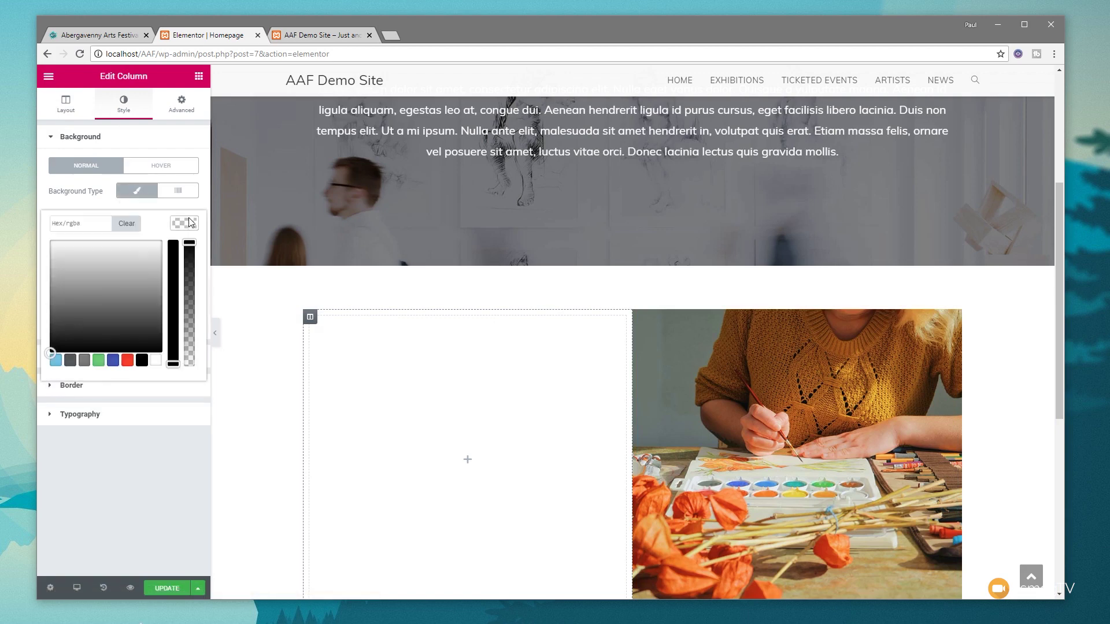
left_click(64, 224)
type("#306a73")
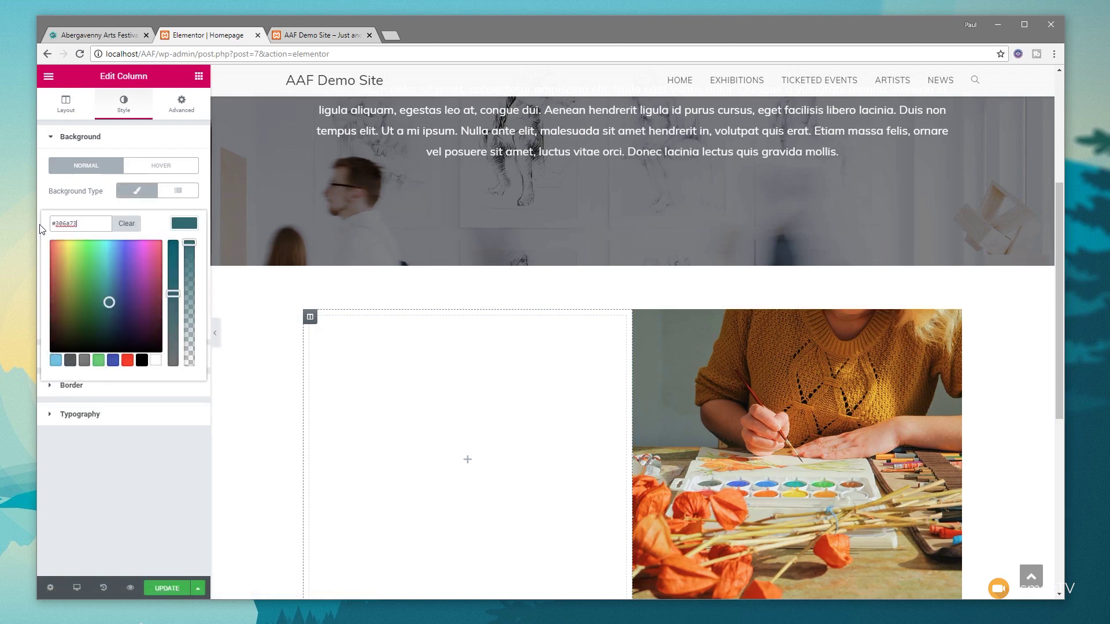
left_click(186, 225)
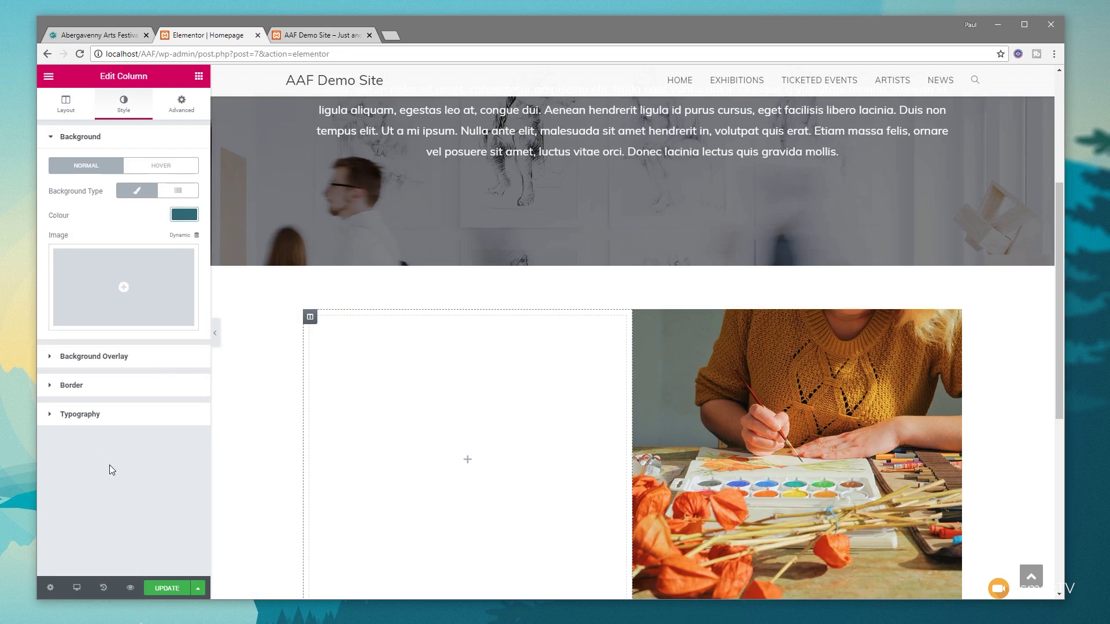
- Add a Heading, a Divider and a Text Editor widget, stacked in that order, to the teal column
left_click(199, 76)
left_click_drag(169, 184, 342, 362)
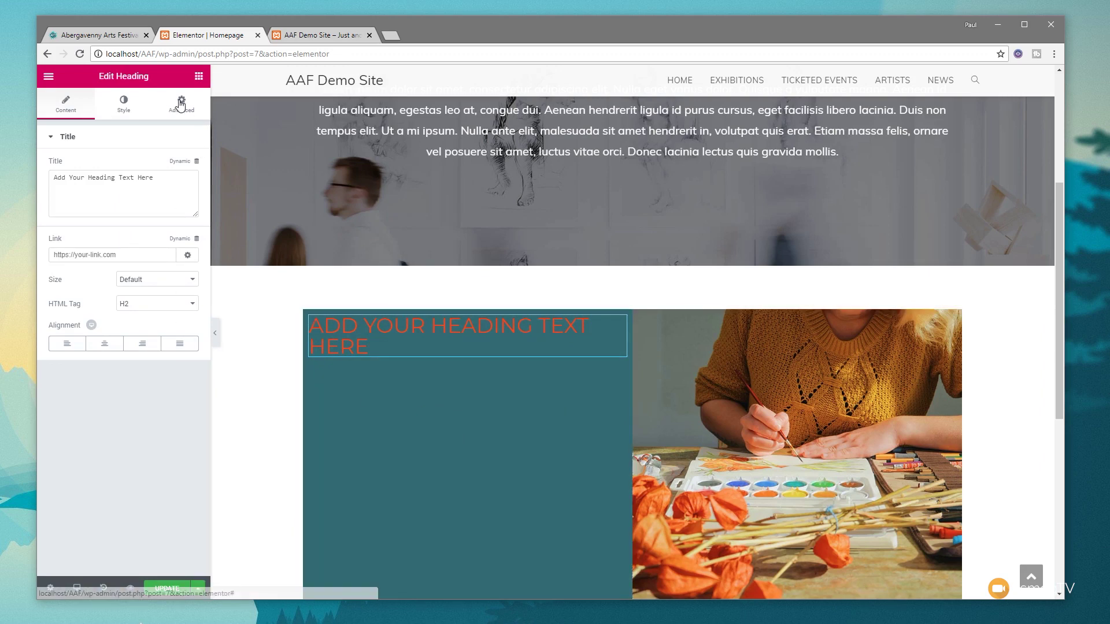
left_click(198, 76)
left_click_drag(96, 345, 406, 368)
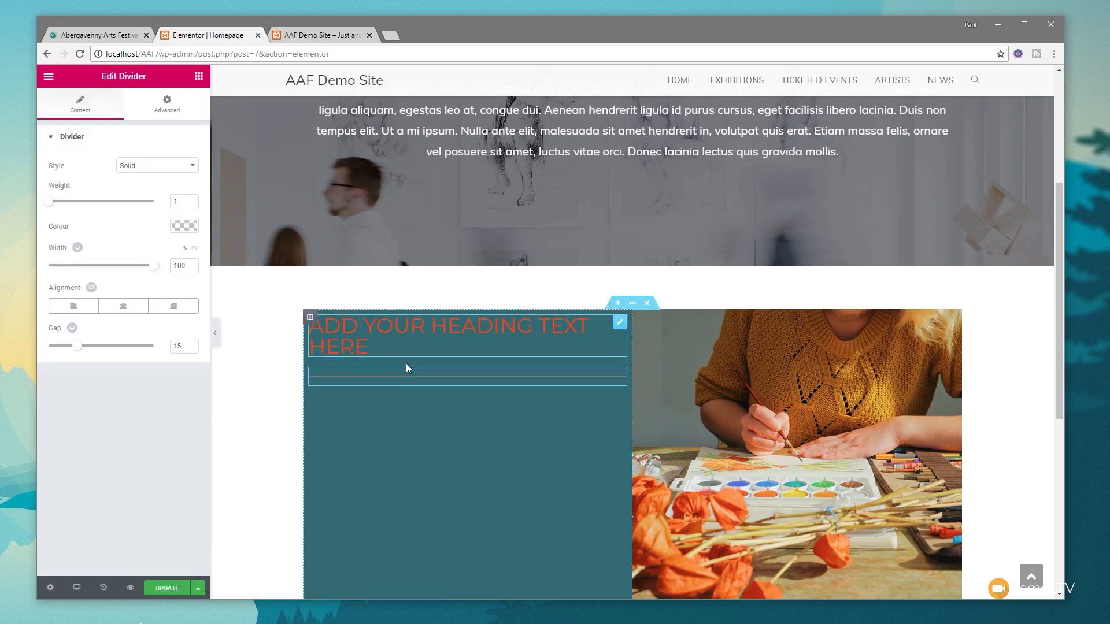
left_click(198, 76)
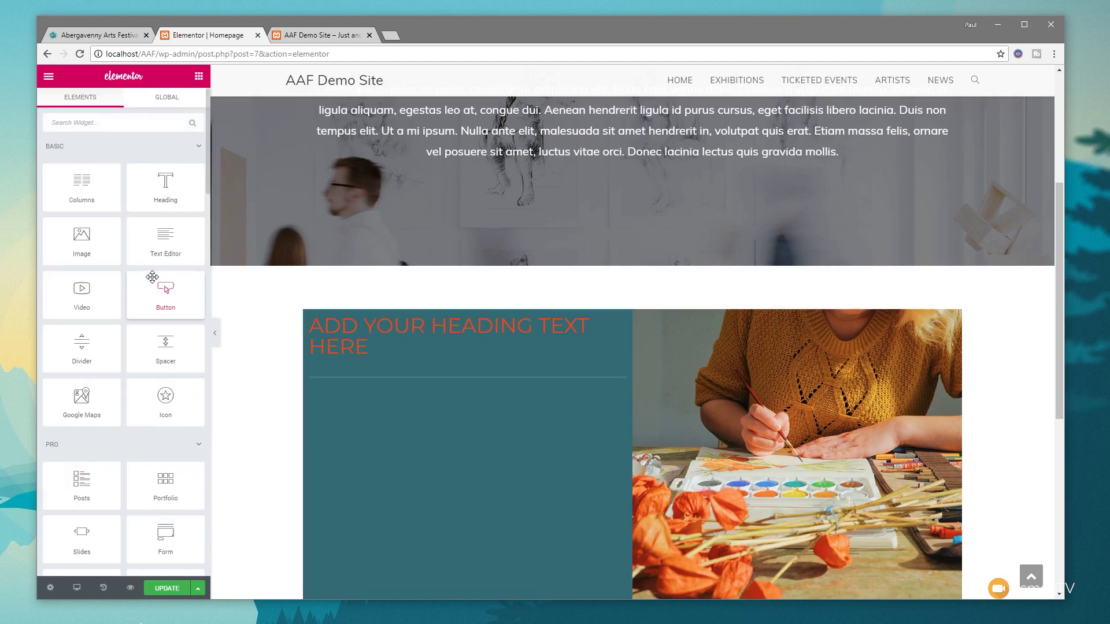
left_click_drag(165, 240, 366, 399)
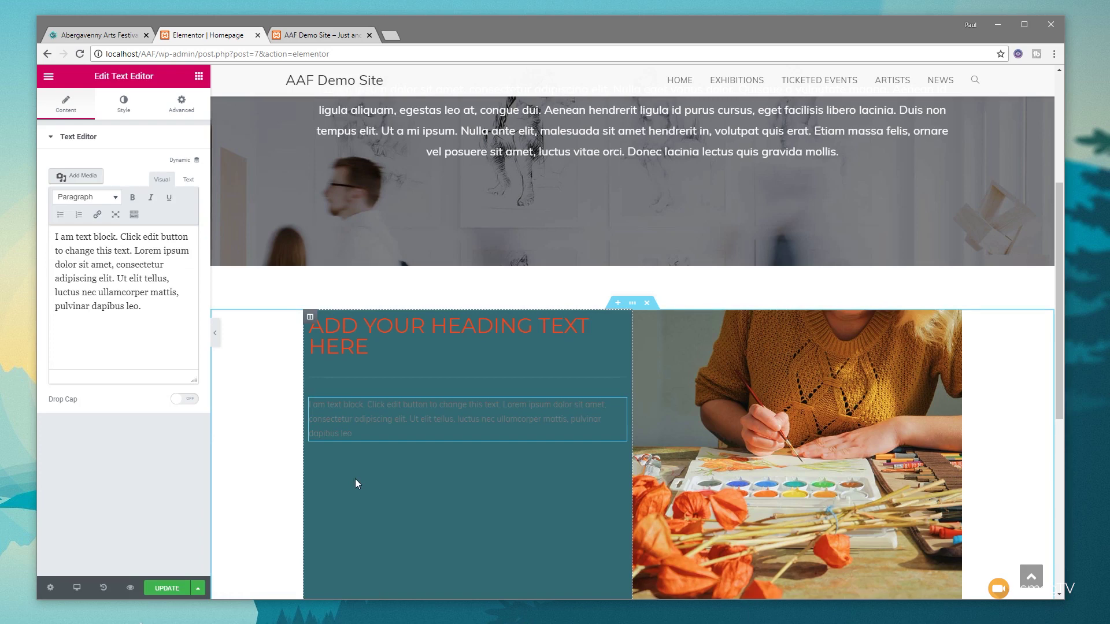
- Set the teal column's padding to 50 px on all four sides
left_click(309, 318)
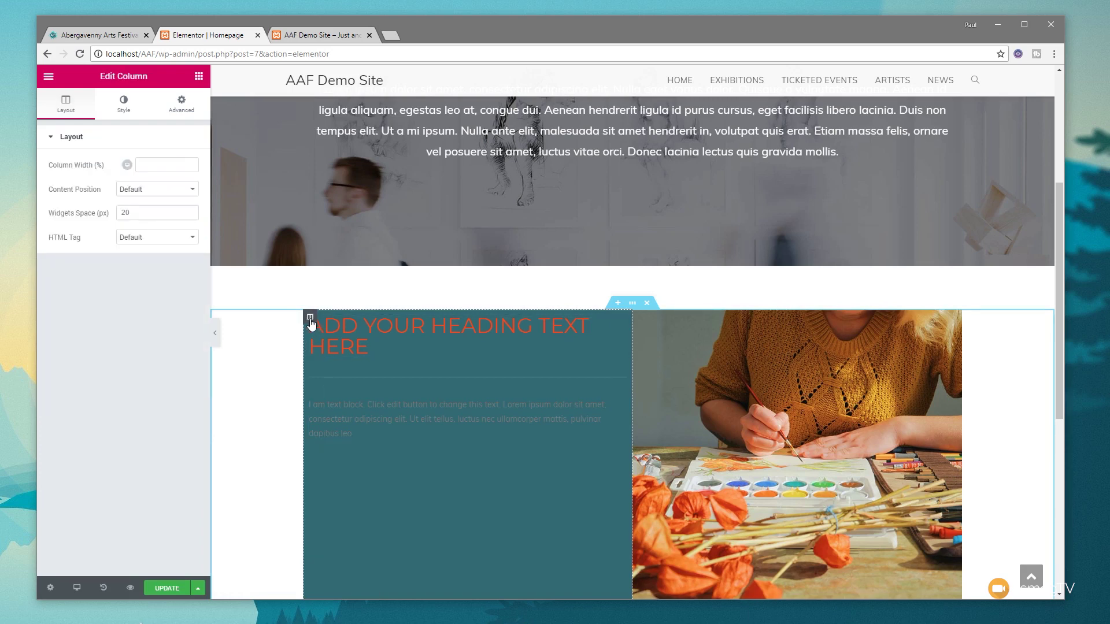
left_click(183, 107)
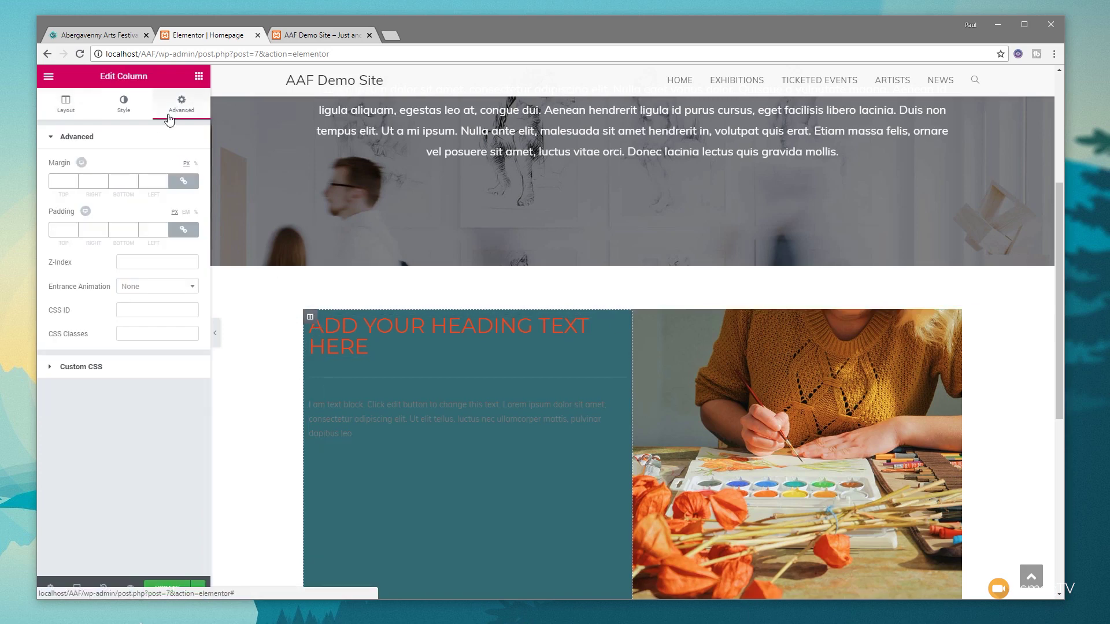
left_click(62, 229)
type("30")
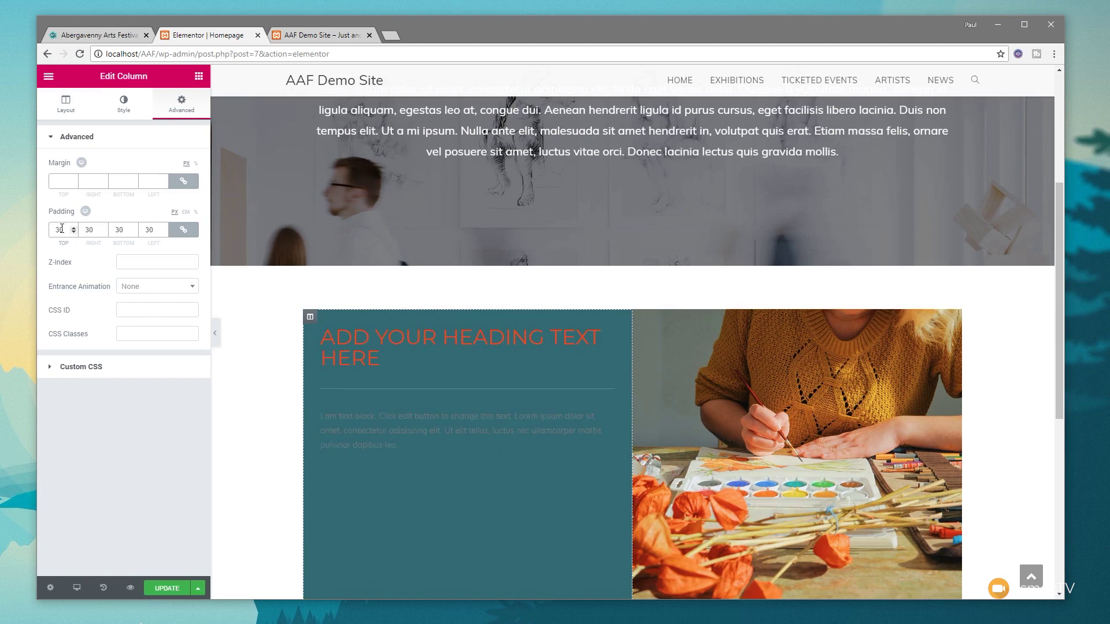
key("BackSpace")
key("BackSpace")
type("50")
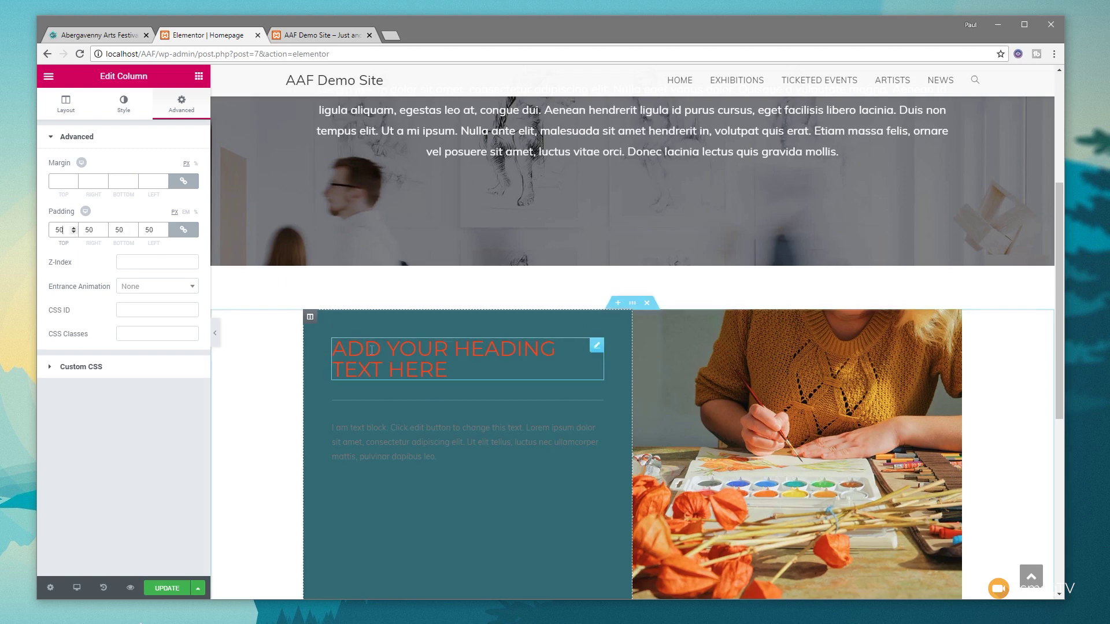
- Left-align the heading in the teal column and change its title to "About Our Arts Festival"
left_click(578, 358)
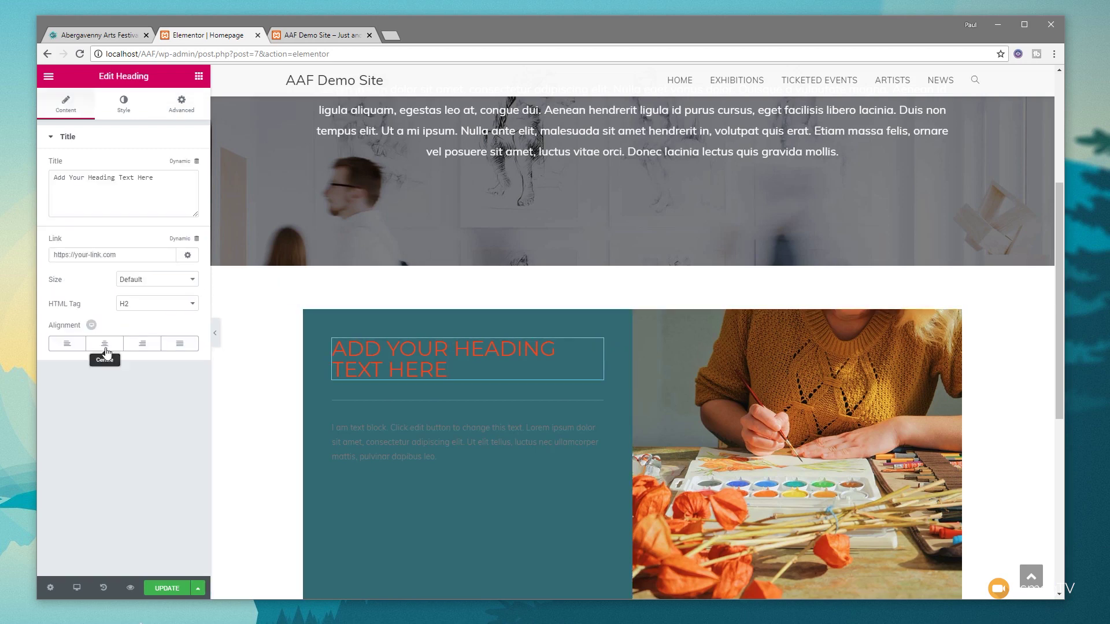
left_click(124, 108)
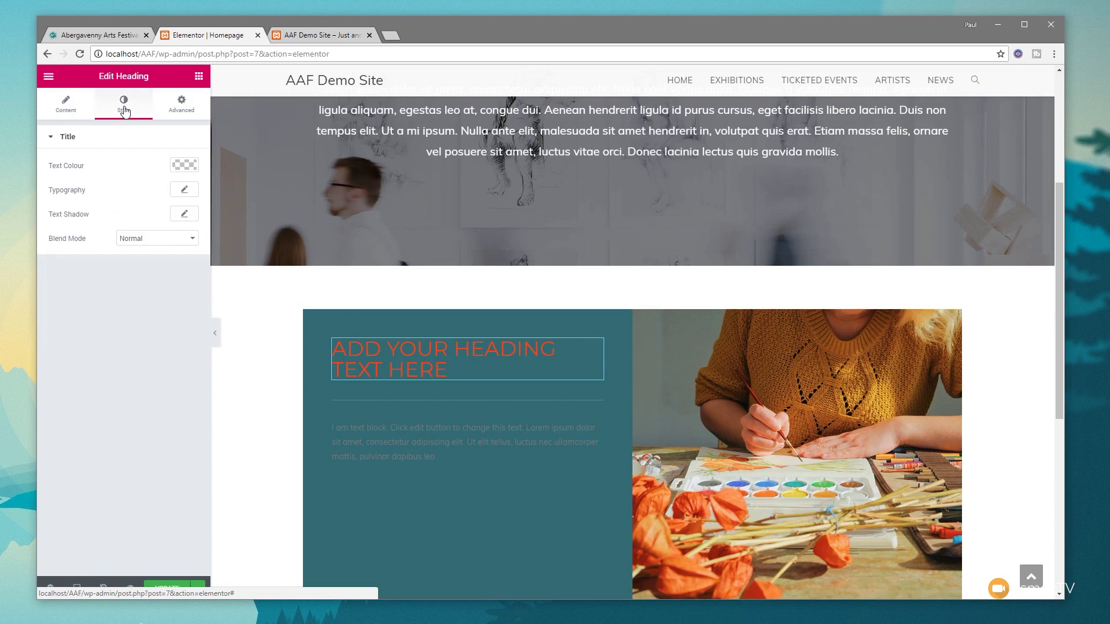
left_click(65, 104)
left_click_drag(154, 177, 56, 179)
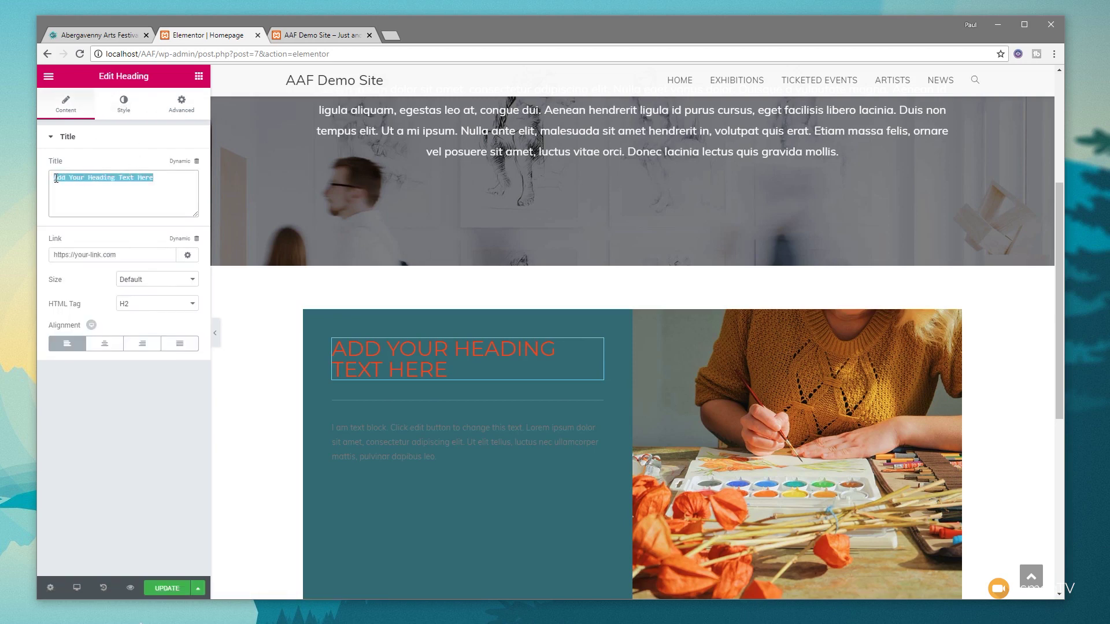
type("About Our Arts")
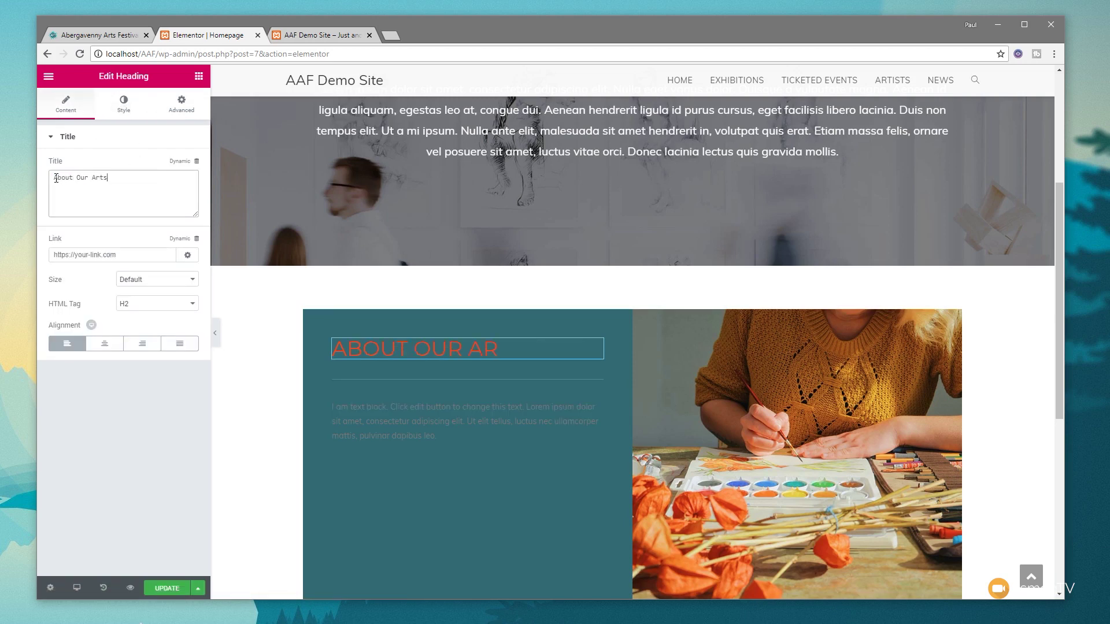
type(" Festival")
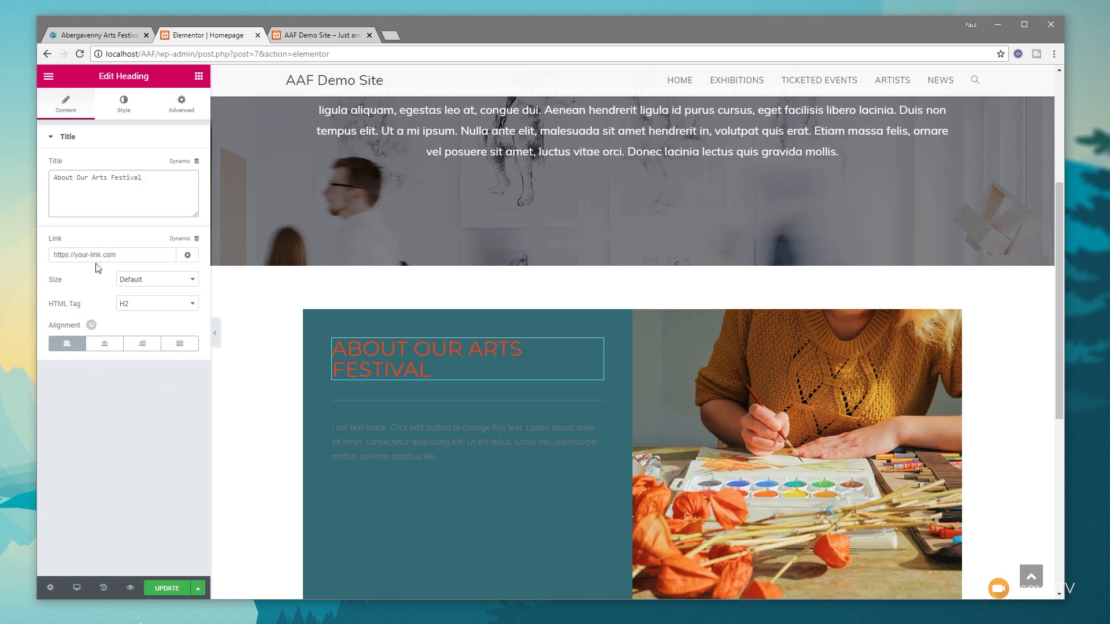
- Set the "About Our Arts Festival" heading's text colour to white (#ffffff)
left_click(123, 107)
left_click(187, 165)
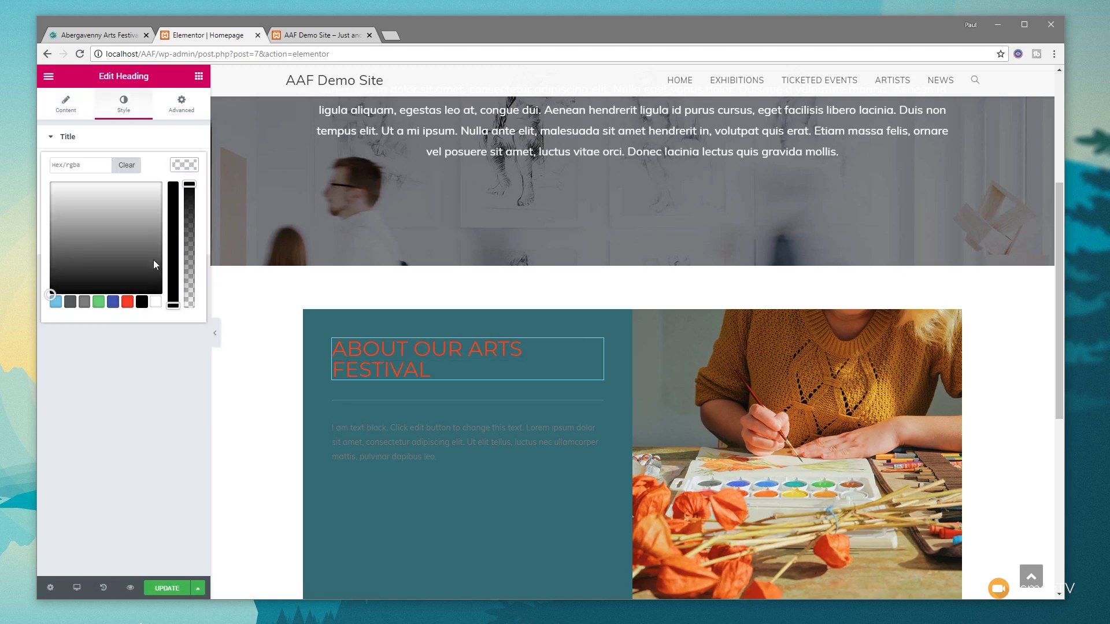
left_click(157, 302)
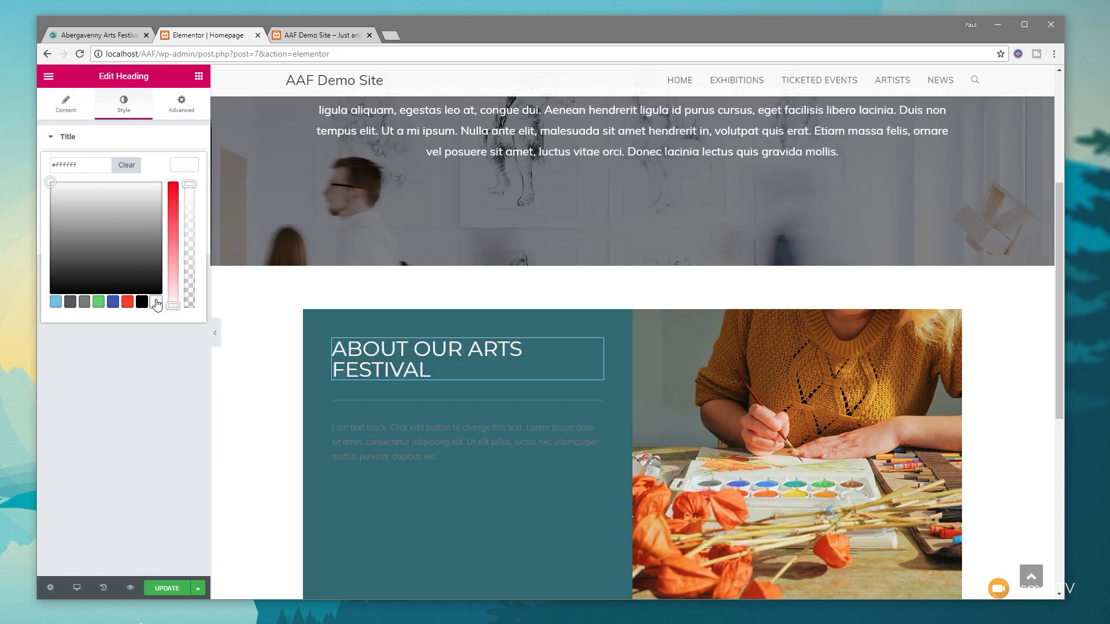
left_click(191, 166)
- Set the heading's typography to weight 200, size 45 px and line height 1.4 em
left_click(184, 191)
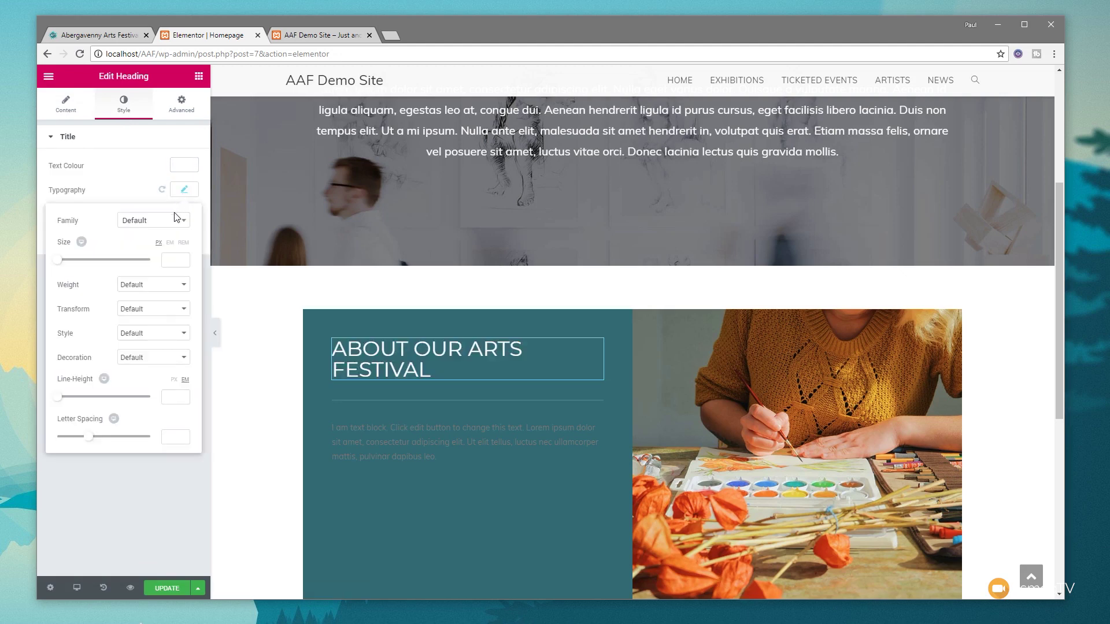
left_click(170, 285)
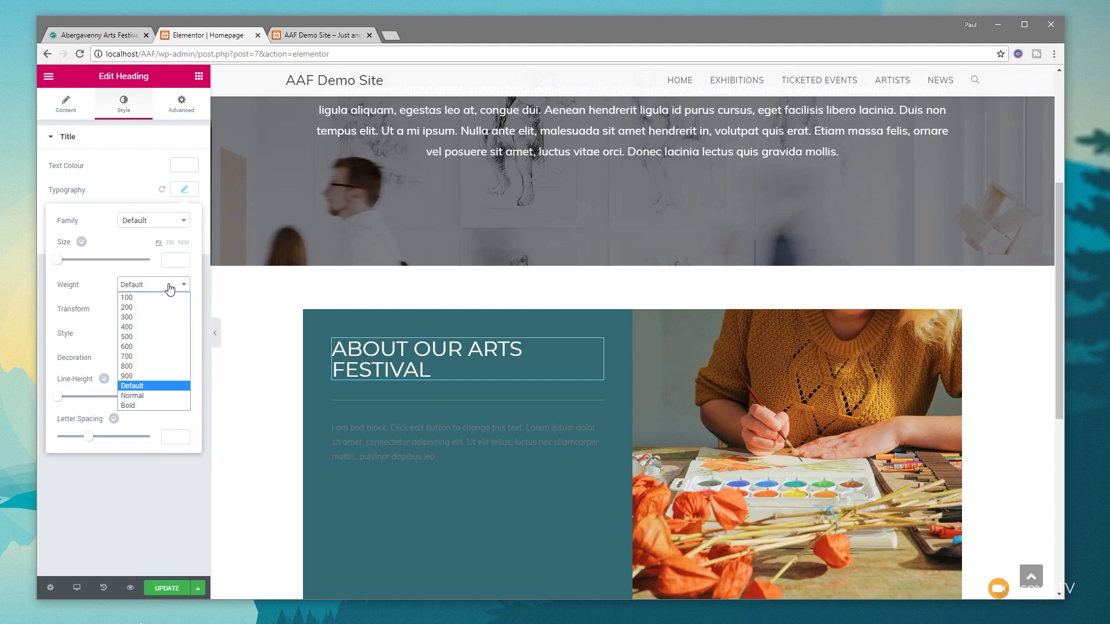
left_click(149, 307)
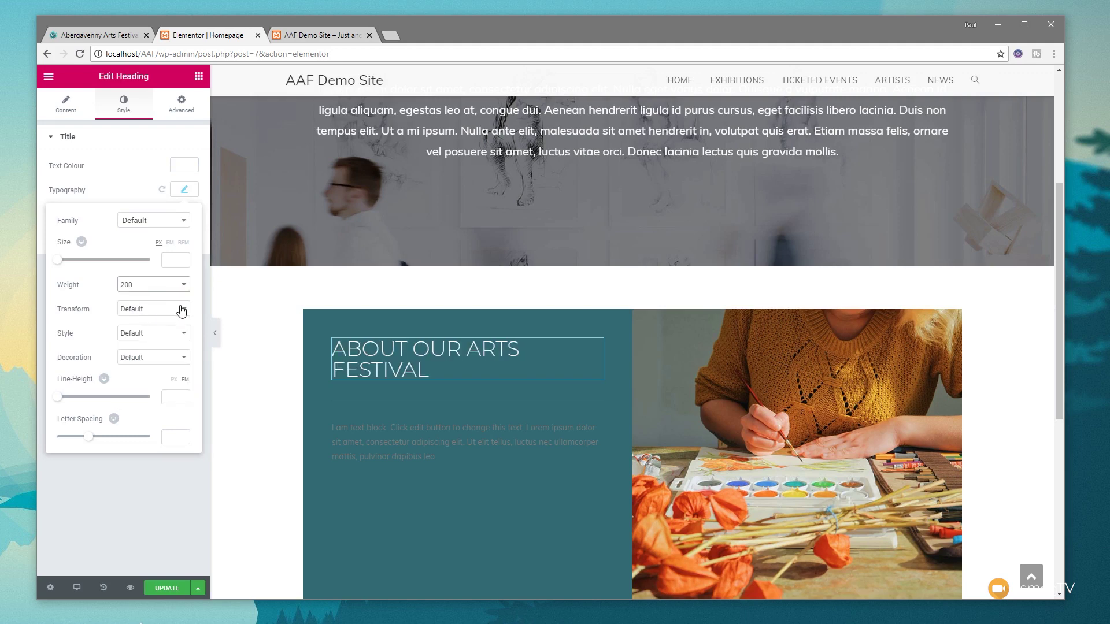
left_click_drag(61, 266, 83, 265)
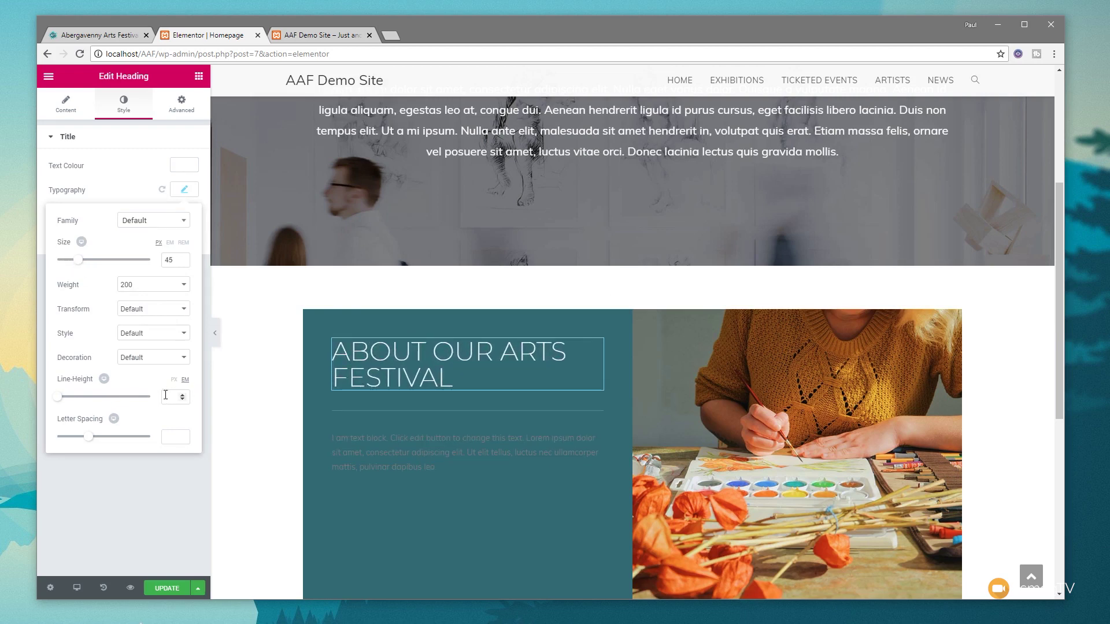
left_click_drag(57, 397, 71, 403)
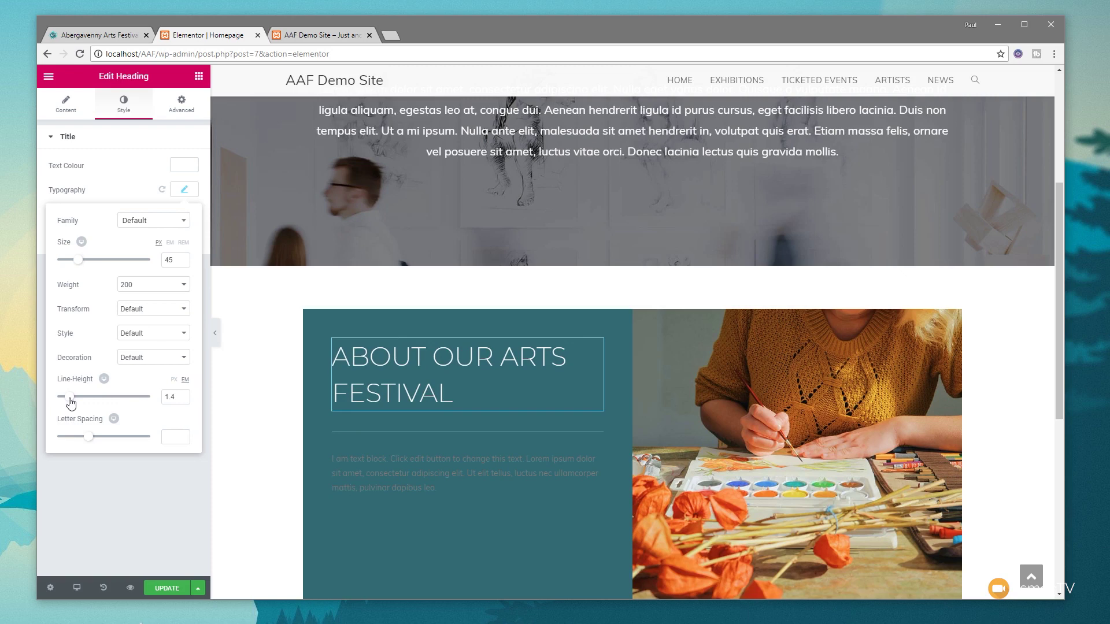
- Change the divider below the heading to white with a dotted style
left_click(582, 431)
left_click(183, 226)
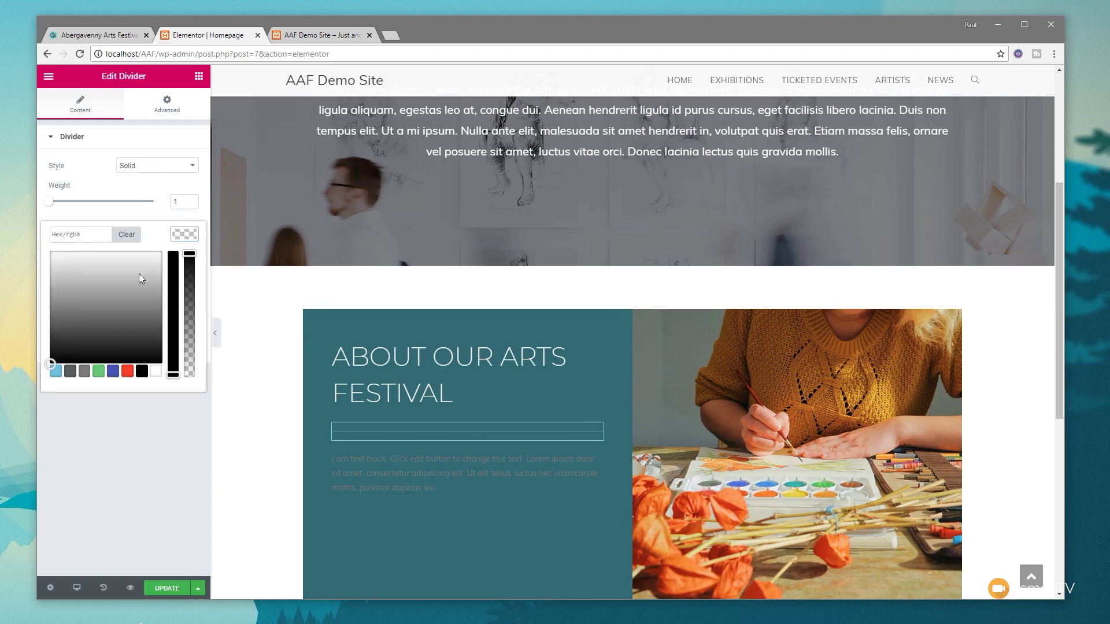
left_click(156, 370)
left_click(185, 166)
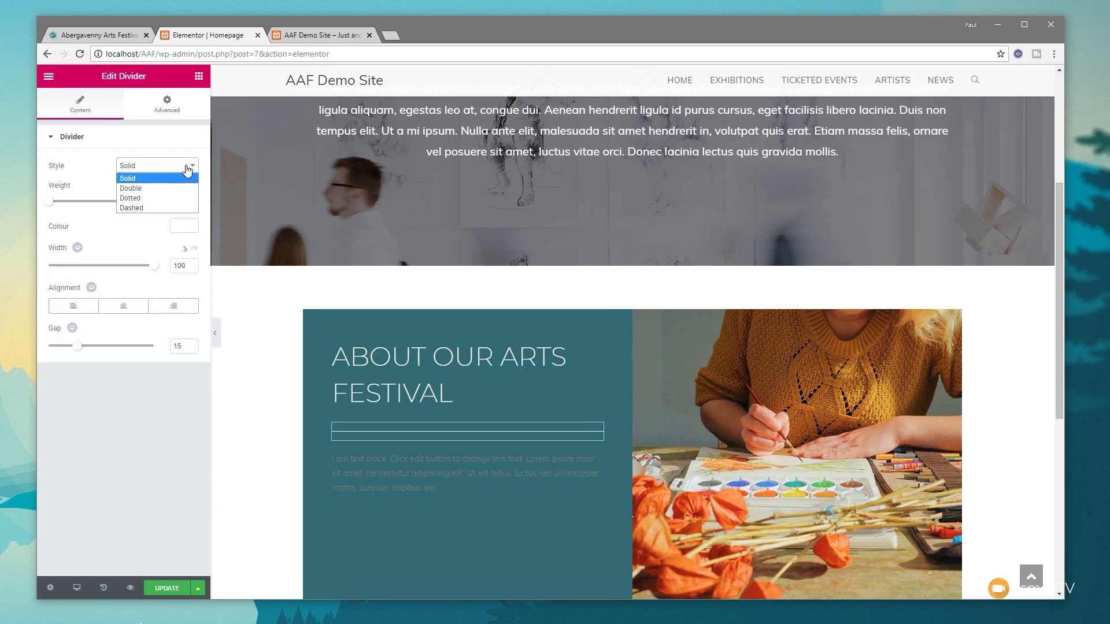
left_click(139, 199)
- Shorten the divider to 15% width, align it left and set its gap to 5
left_click_drag(154, 266, 70, 272)
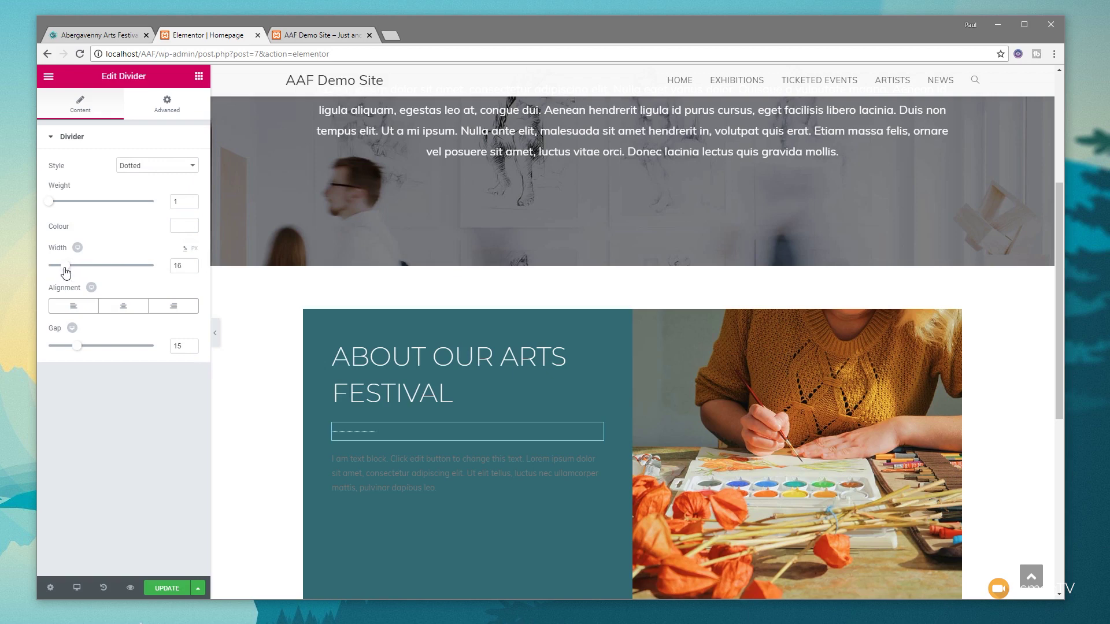
left_click(73, 306)
left_click_drag(78, 347, 56, 350)
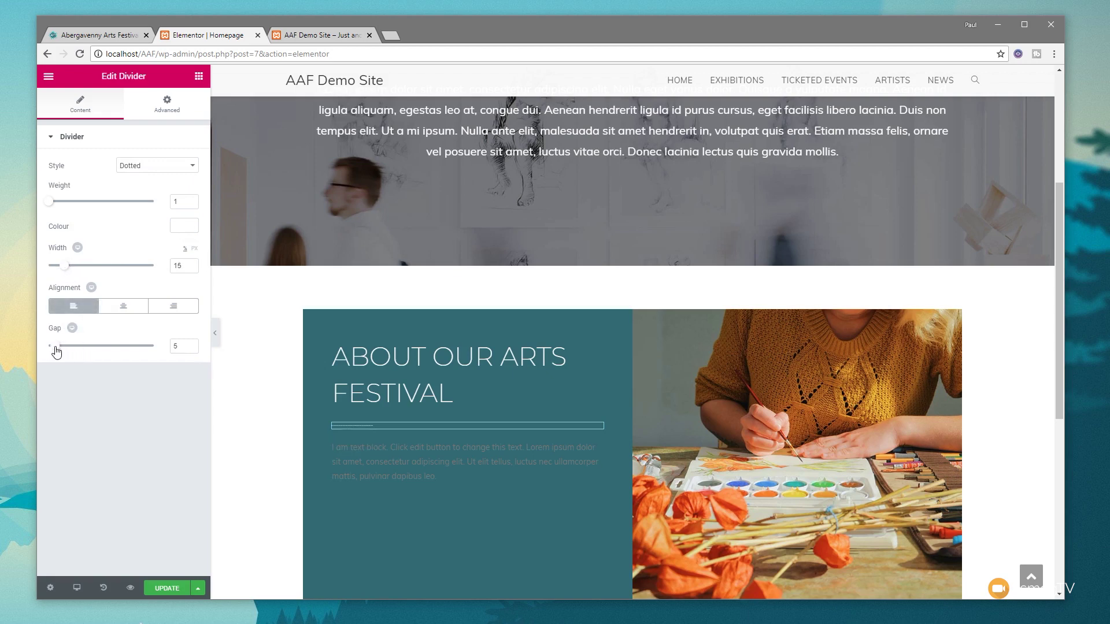
- Copy the text block's placeholder paragraph and paste it twice below as separate paragraphs
left_click(436, 476)
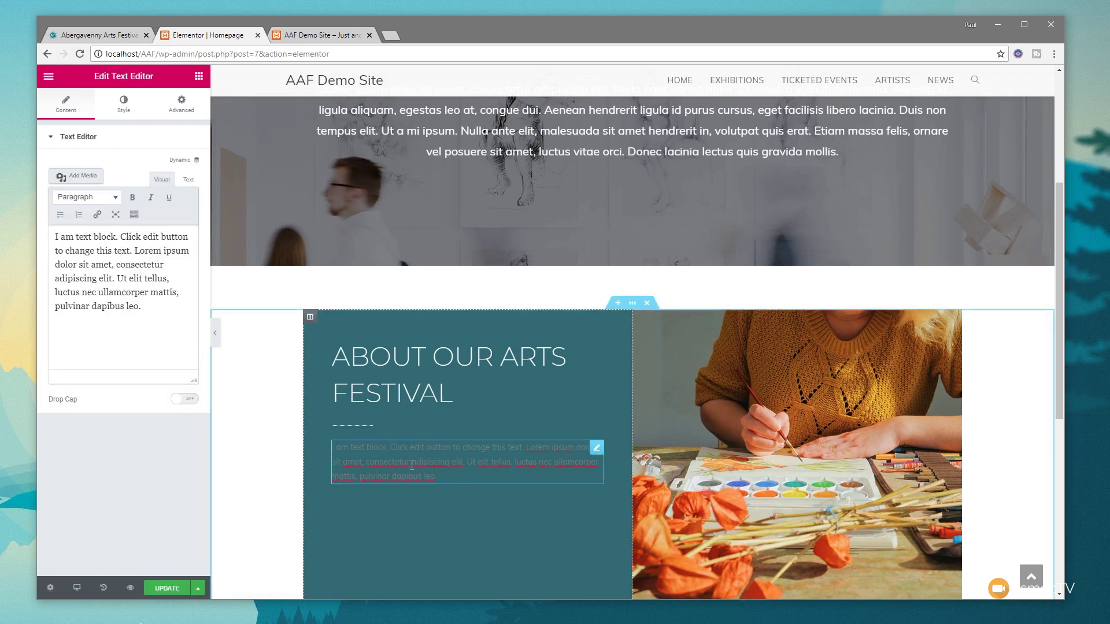
left_click_drag(165, 313, 48, 233)
key("ctrl+c")
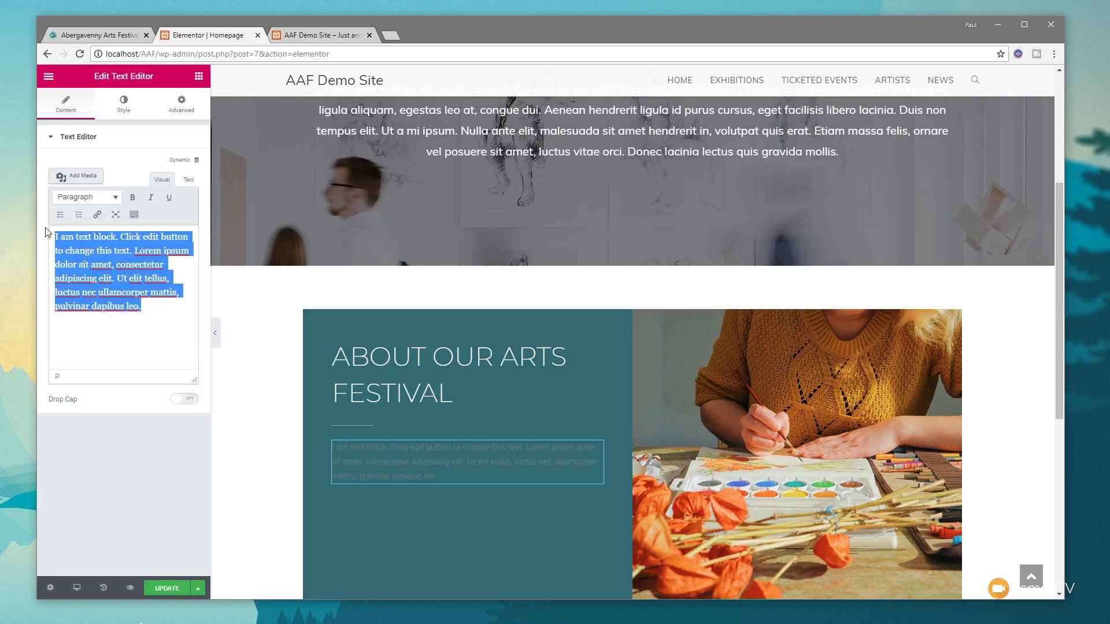
left_click(153, 302)
key("Return")
key("ctrl+v")
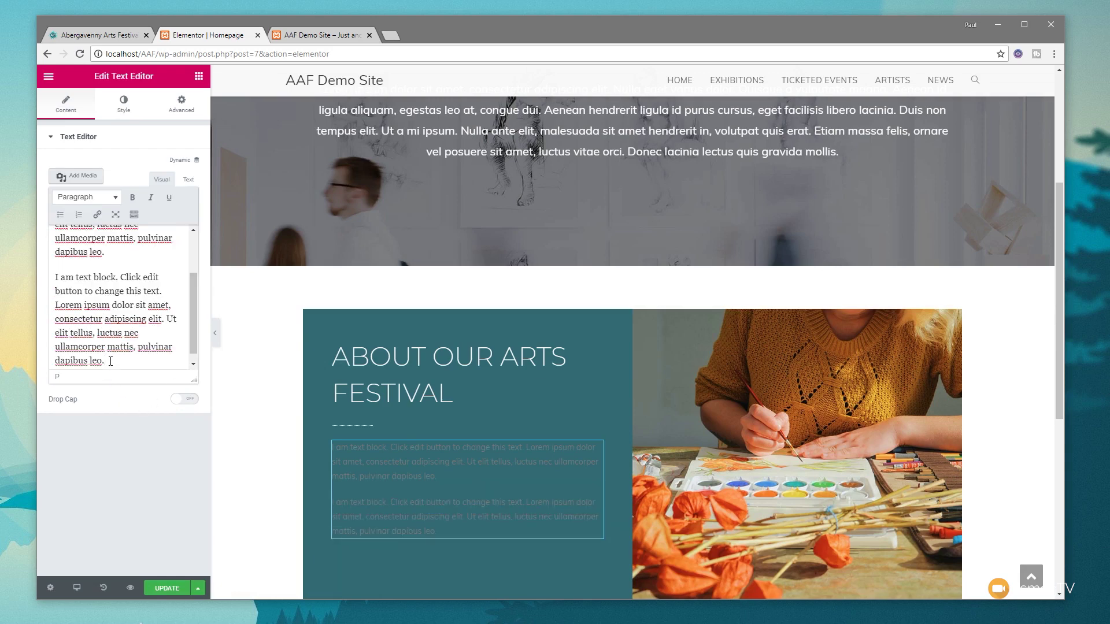
key("Return")
key("ctrl+v")
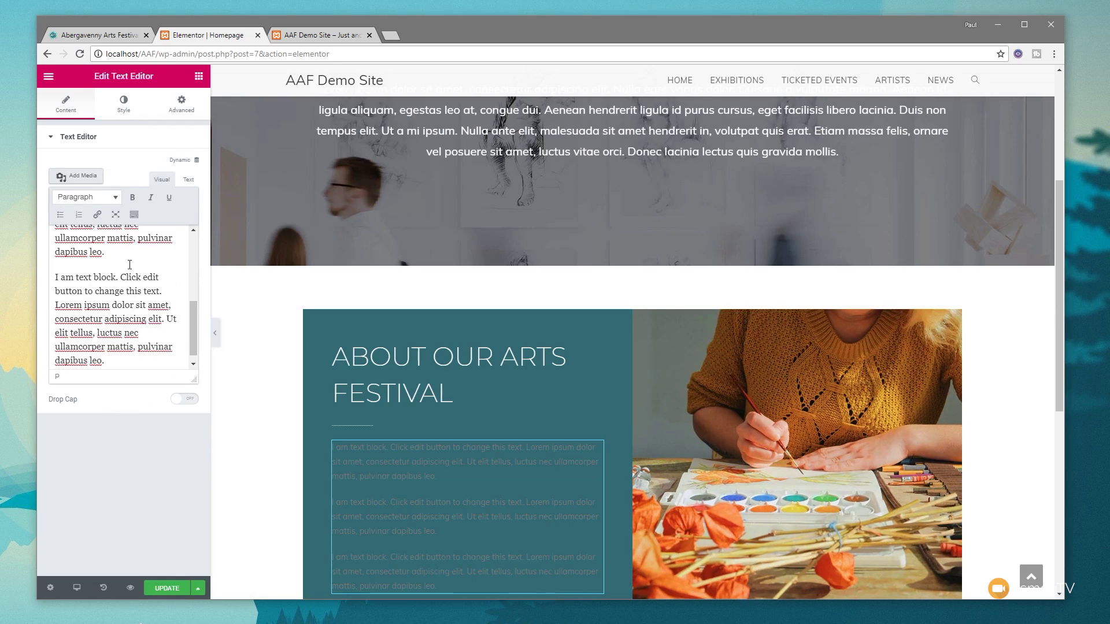
- Set the text colour of the three placeholder paragraphs in the teal column to white
left_click(124, 104)
left_click(180, 201)
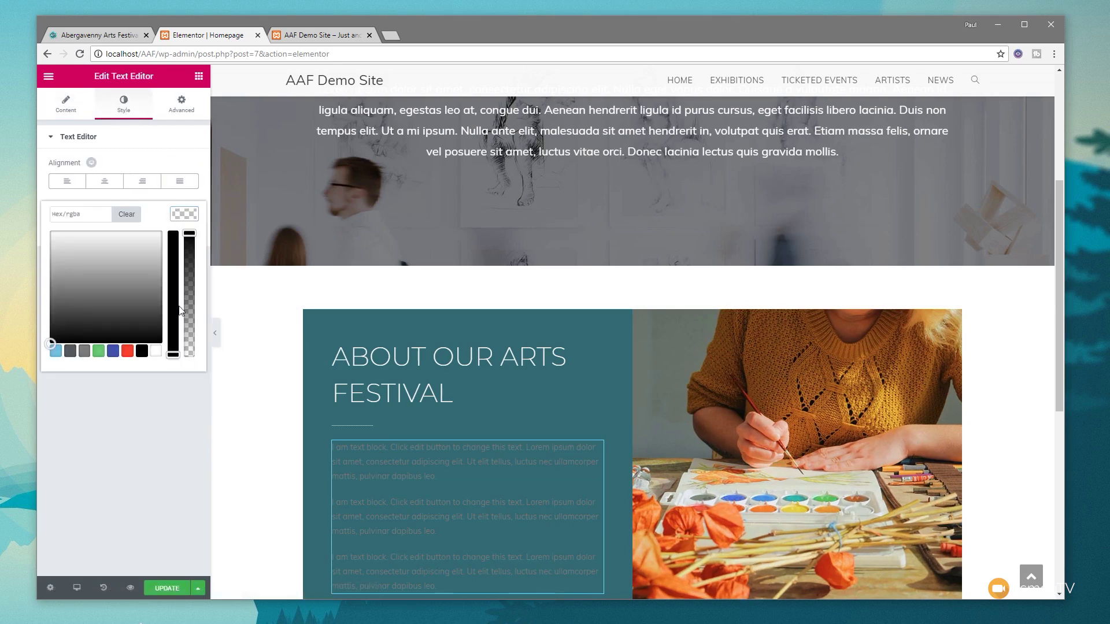
left_click(156, 350)
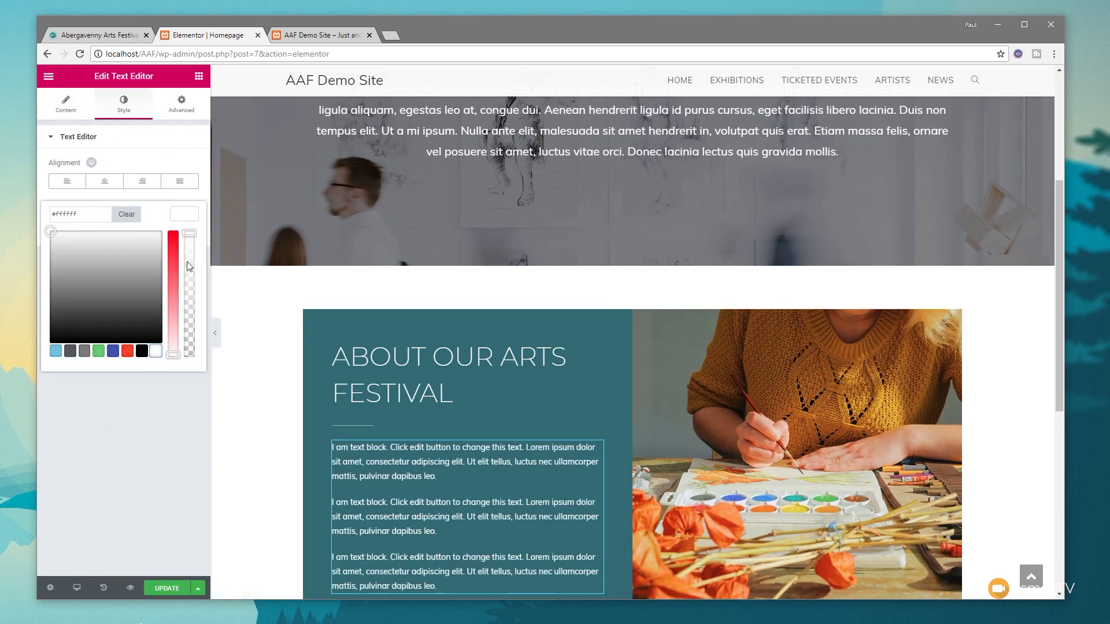
left_click(192, 222)
- Set the typography of the teal column's paragraphs to size 15 px and weight 200
left_click(184, 230)
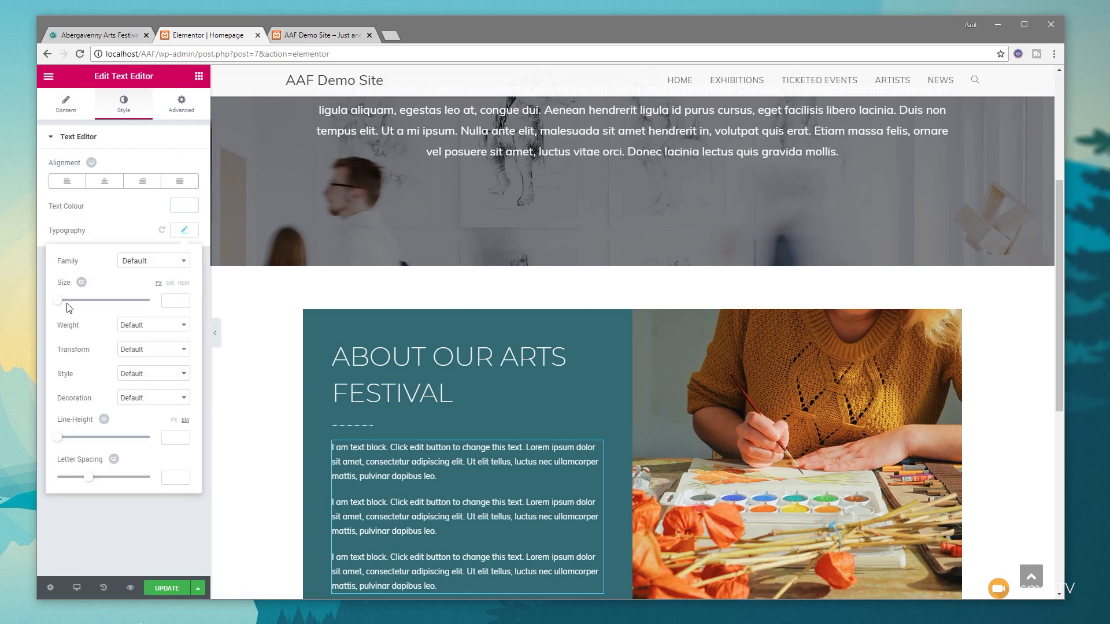
left_click_drag(59, 300, 63, 300)
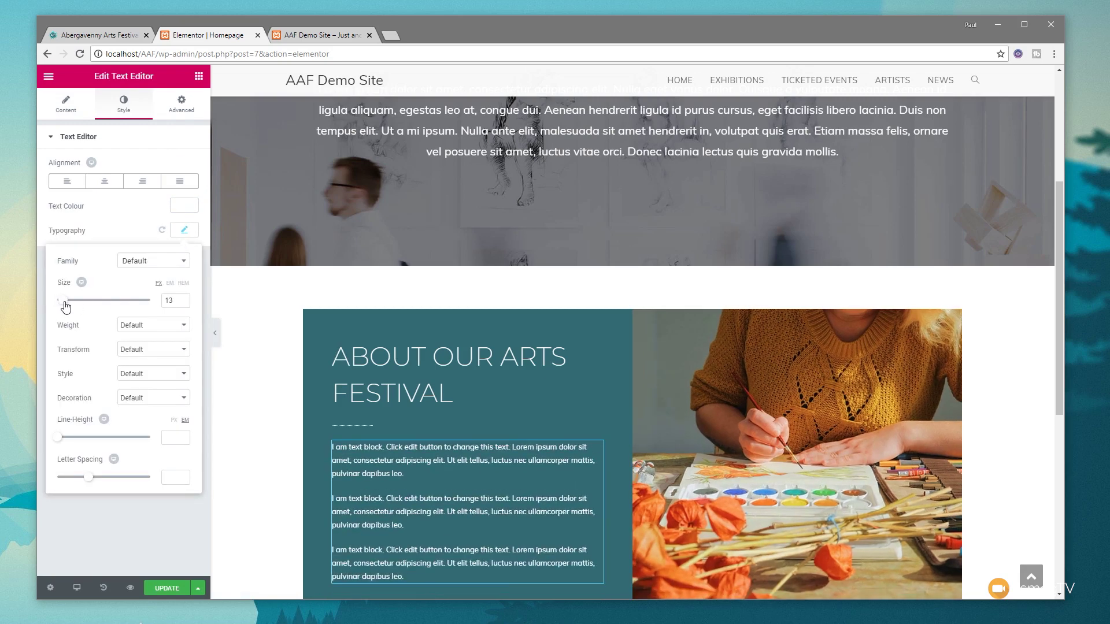
scroll(282, 398, "down", 2)
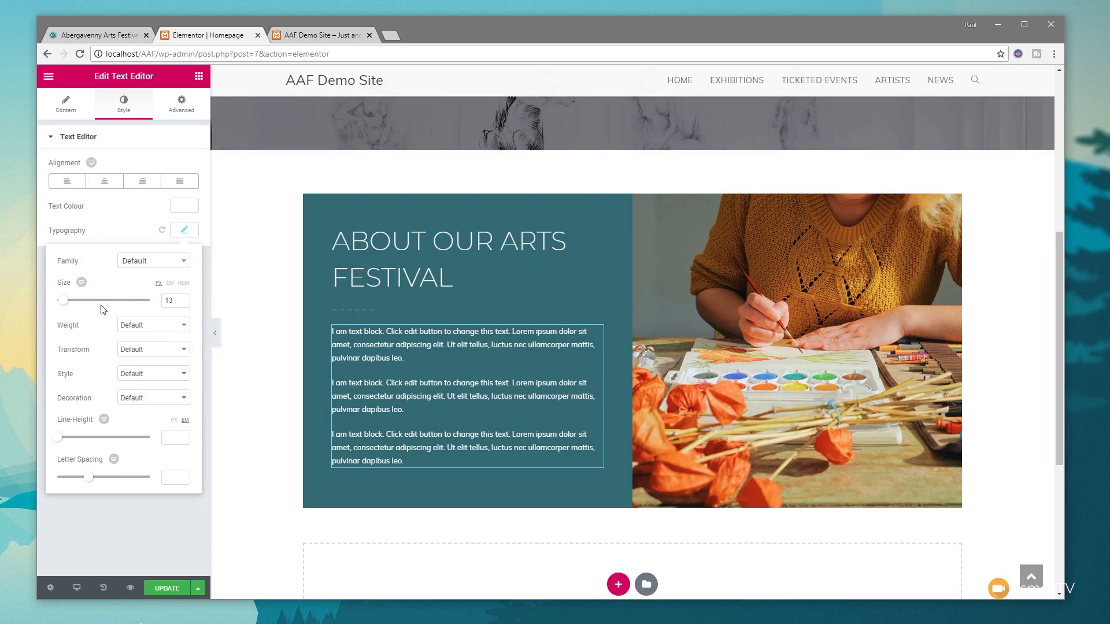
left_click_drag(65, 302, 67, 301)
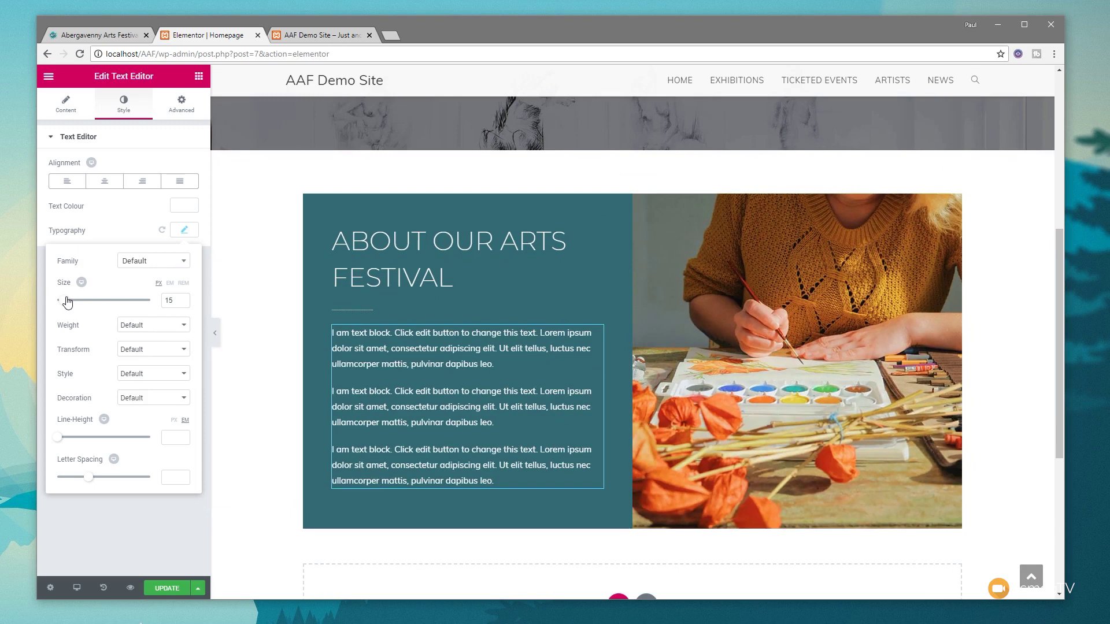
left_click(171, 266)
left_click(170, 266)
left_click(167, 328)
left_click(141, 348)
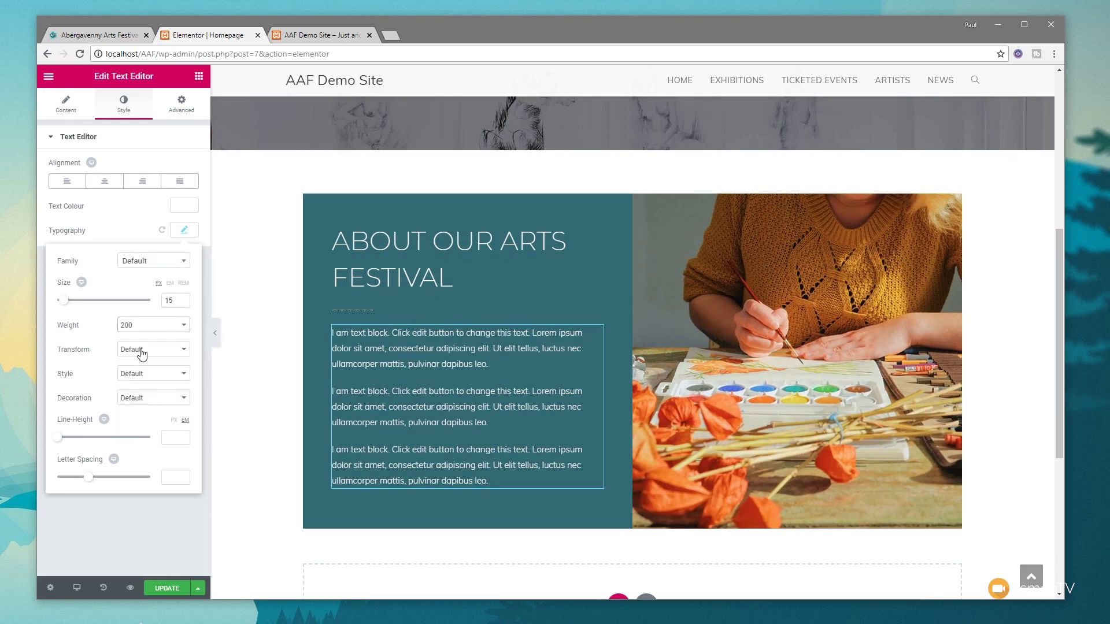
left_click(118, 513)
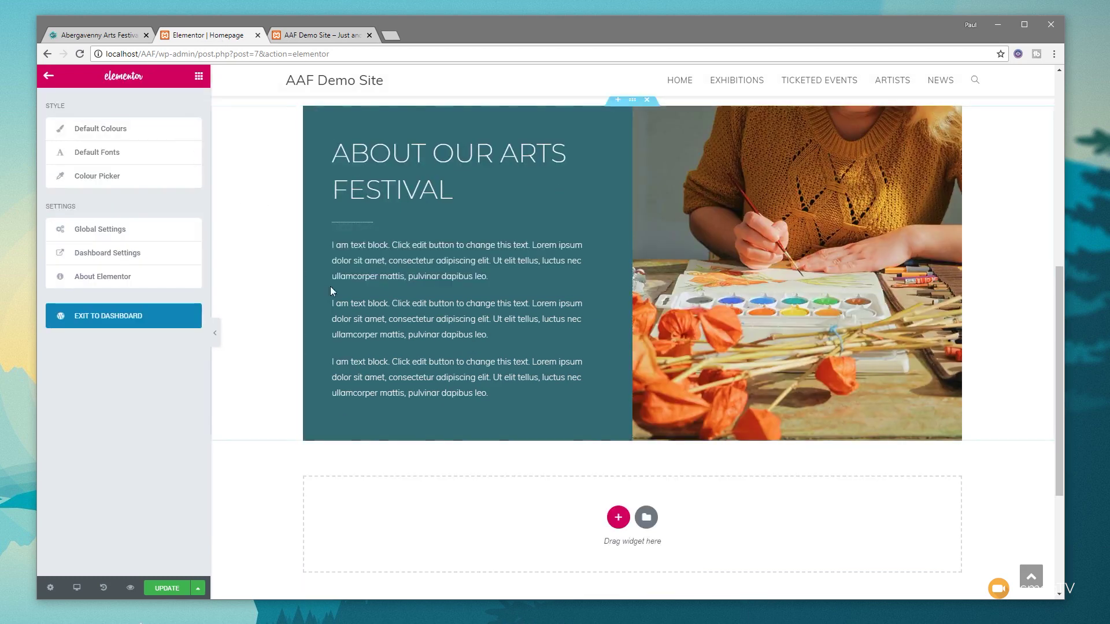
- Add a single-column section below the two-column one and place a Heading widget in it
left_click(618, 519)
left_click(491, 546)
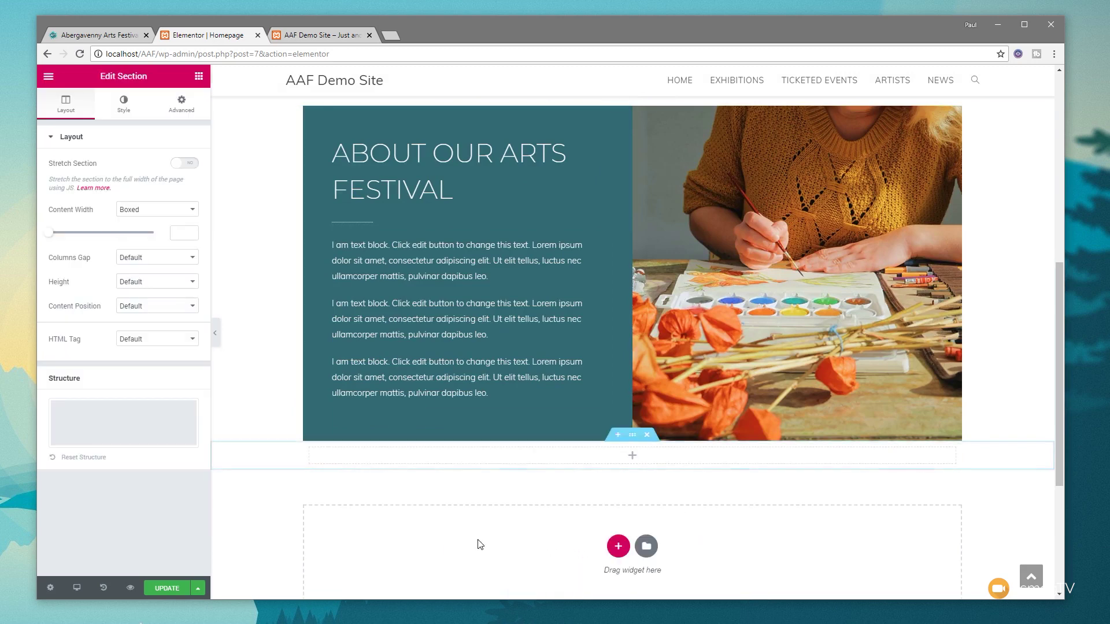
left_click(199, 77)
left_click_drag(166, 186, 582, 350)
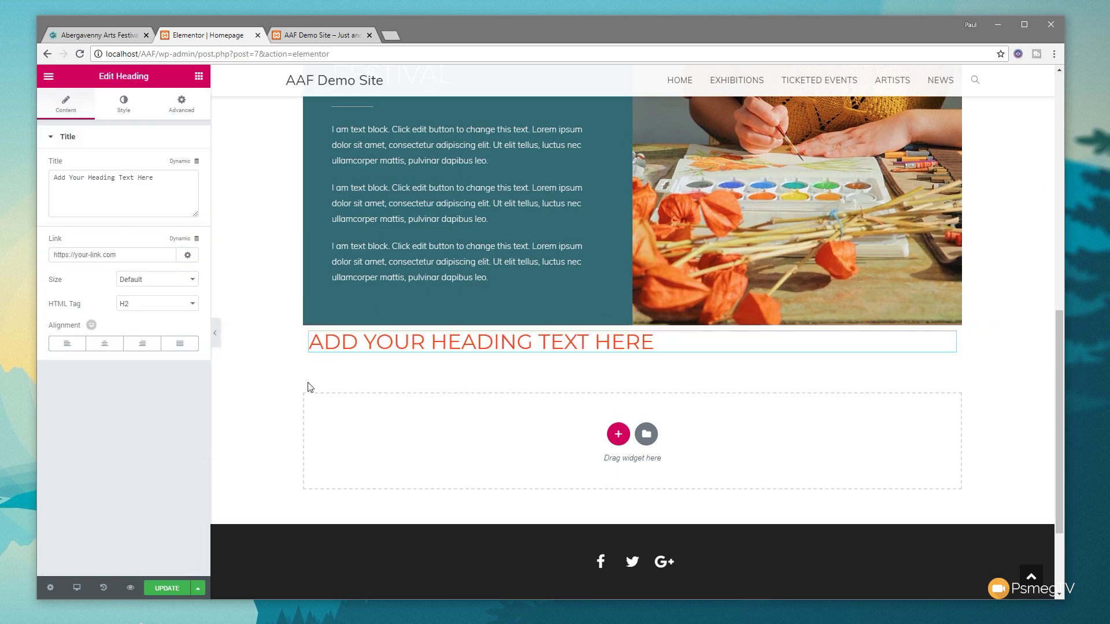
- Add a Divider widget below the new heading and a Text Editor widget beneath the divider
left_click(199, 77)
left_click_drag(93, 350, 484, 356)
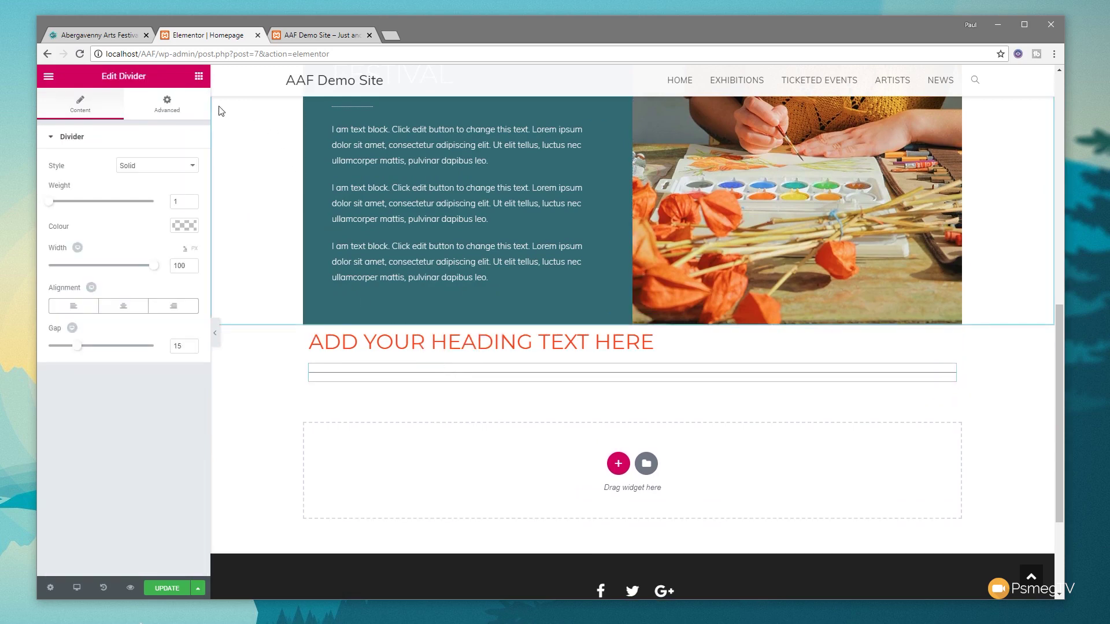
left_click(198, 77)
left_click_drag(171, 232, 478, 381)
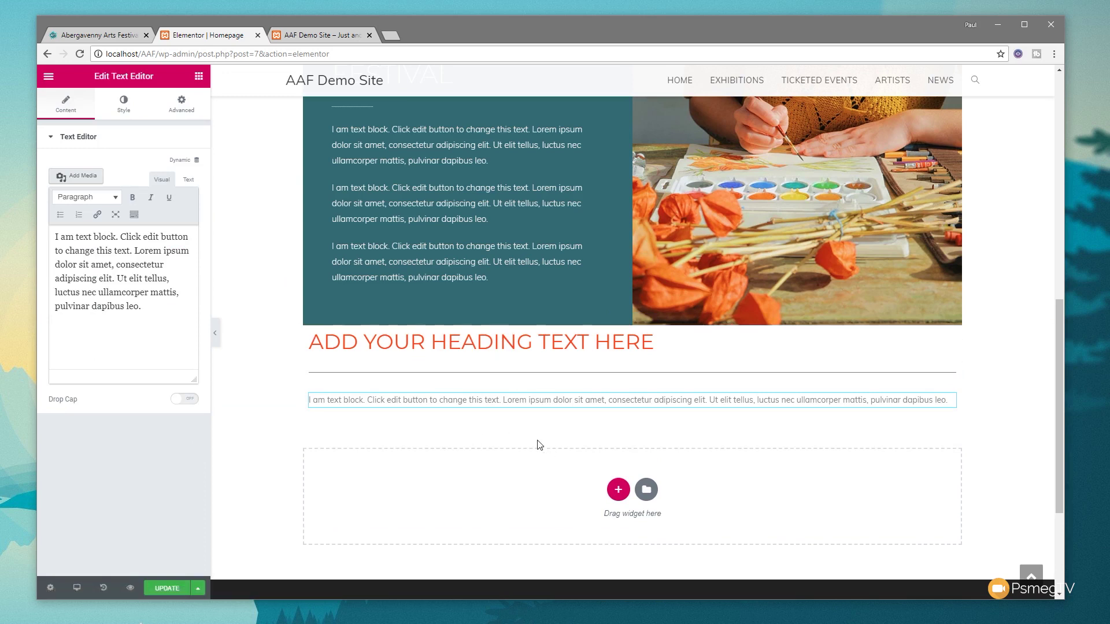
- Change the new heading's title to "The Festival" and align it to the centre
left_click(623, 346)
left_click_drag(673, 343, 307, 343)
left_click_drag(153, 178, 41, 190)
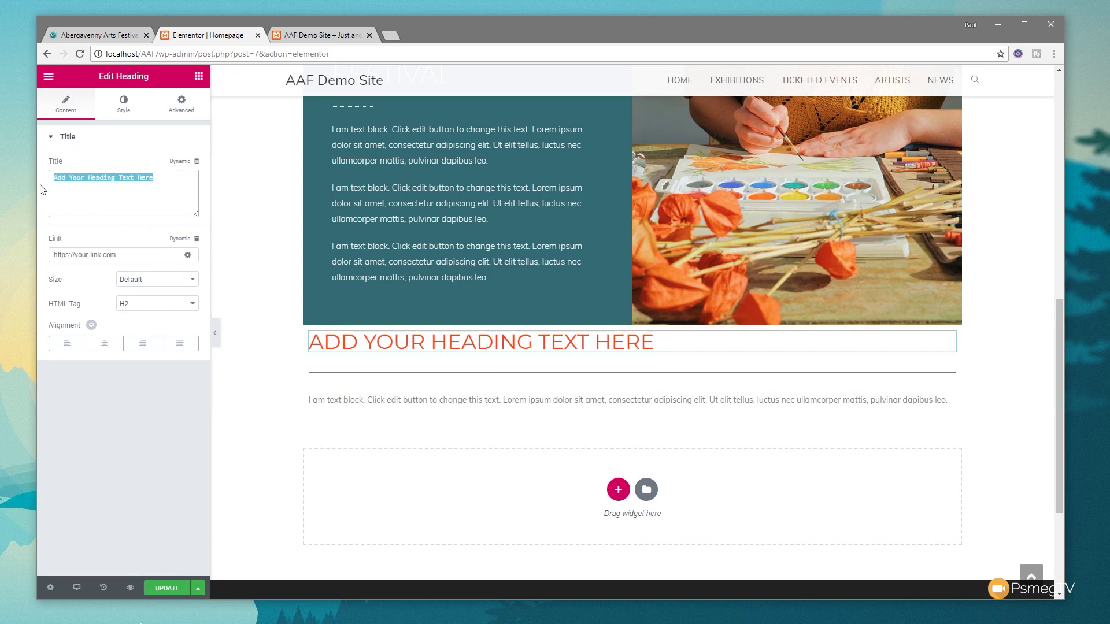
type("The Fe")
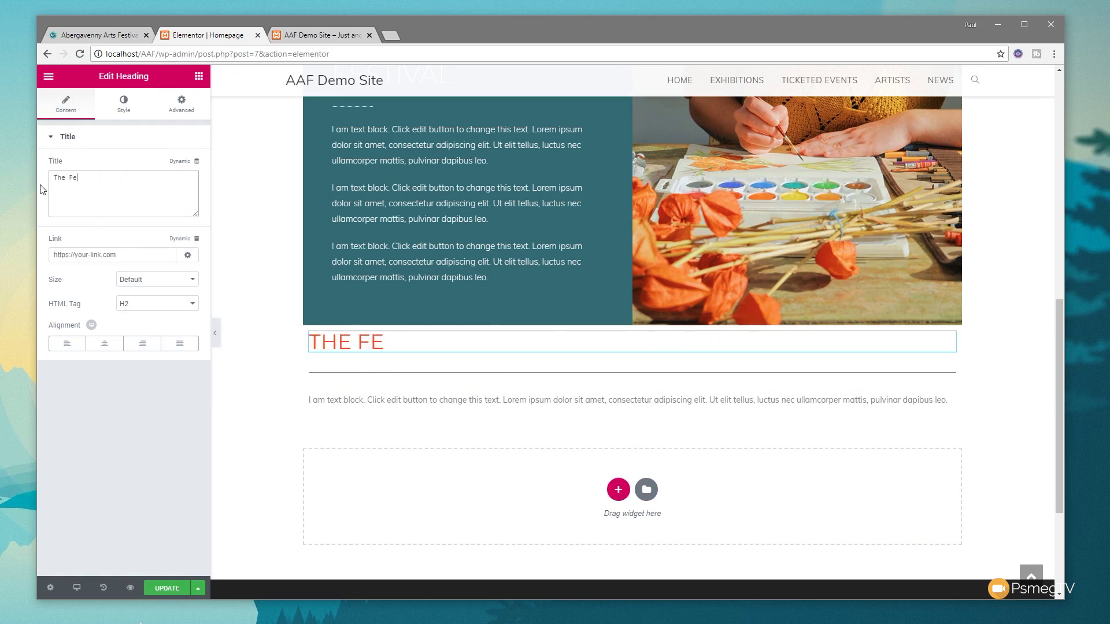
type("stival")
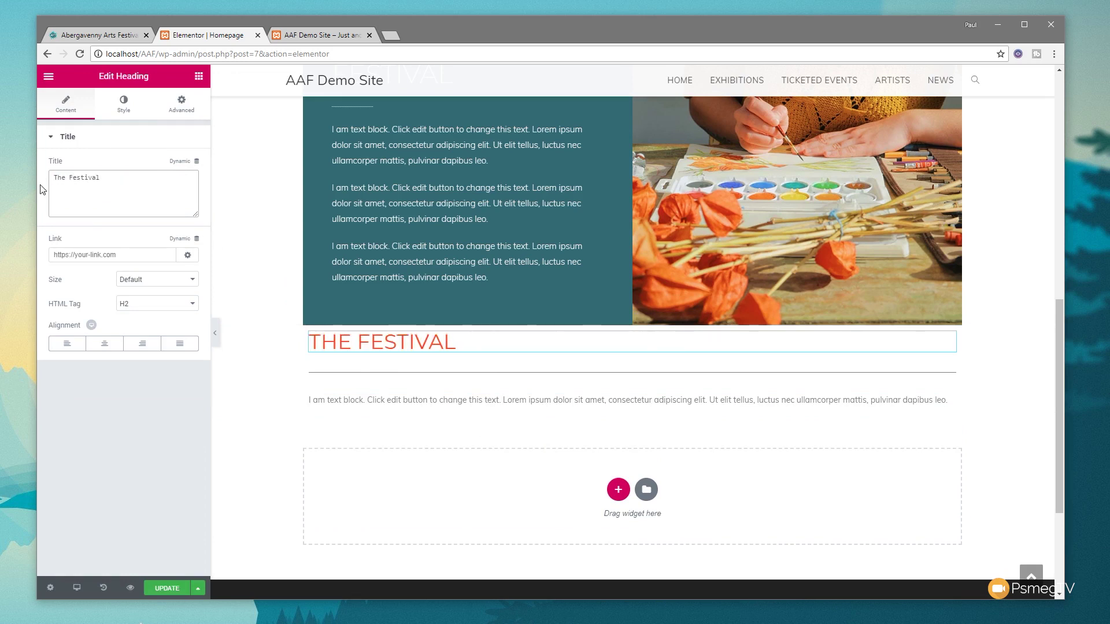
left_click(105, 343)
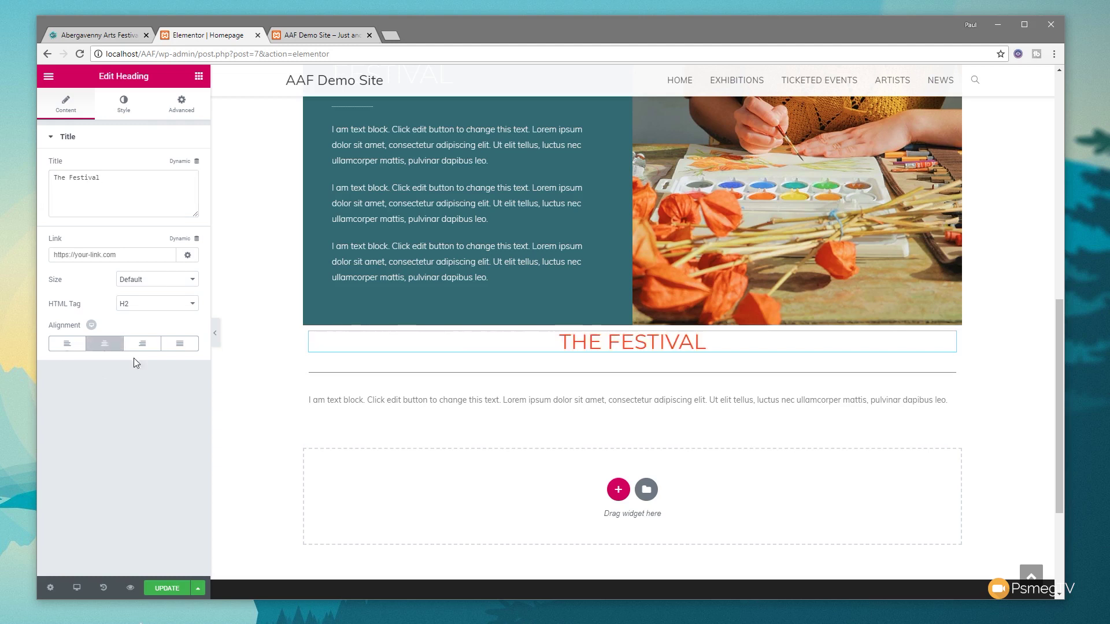
- Set the "The Festival" heading's typography to size 55 px and weight 200
left_click(122, 108)
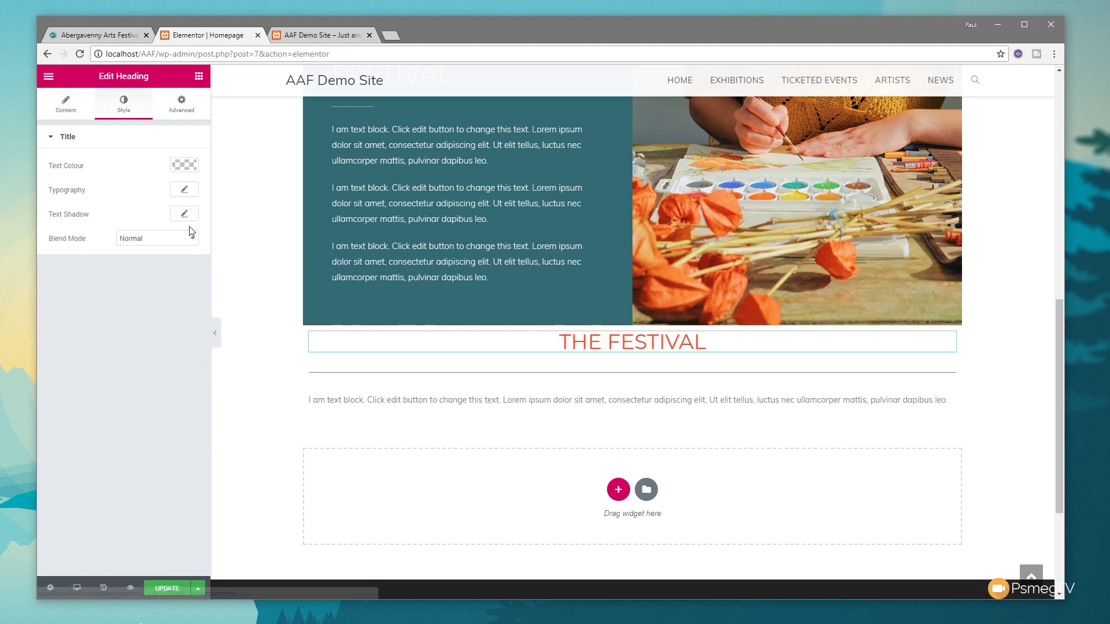
left_click(184, 190)
left_click(63, 260)
left_click_drag(65, 261, 86, 265)
left_click(150, 284)
left_click(143, 311)
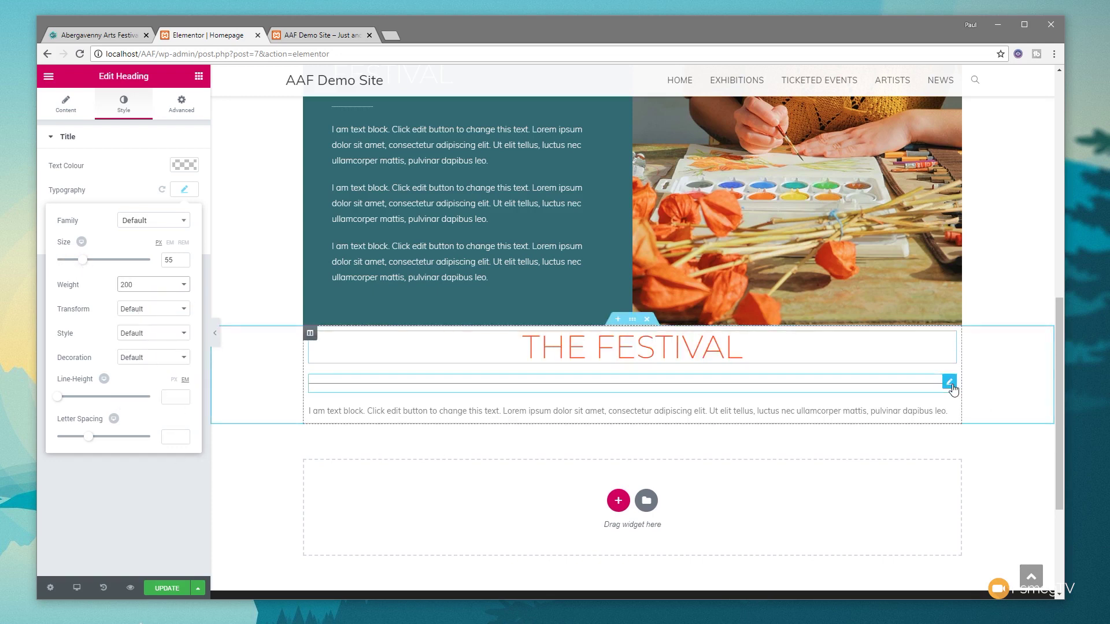
- Change the style of the divider below "The Festival" to dotted
left_click(952, 390)
left_click(168, 167)
left_click(148, 197)
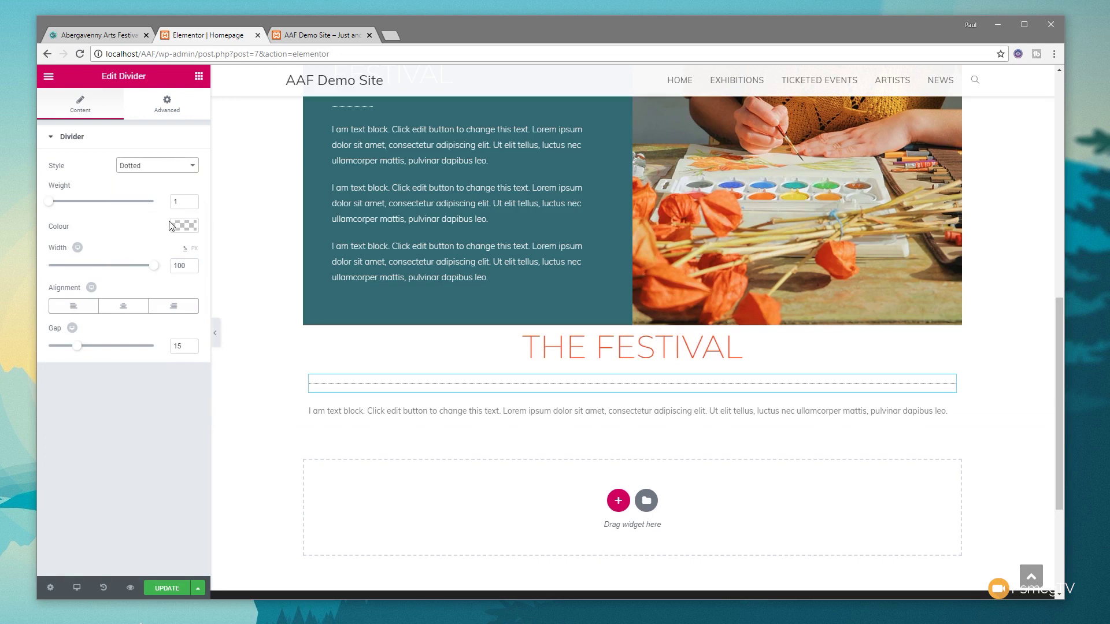
- Try #f9f9f9 as the colour of the divider below "The Festival"
left_click(180, 230)
left_click(68, 234)
type("#f9f9f9")
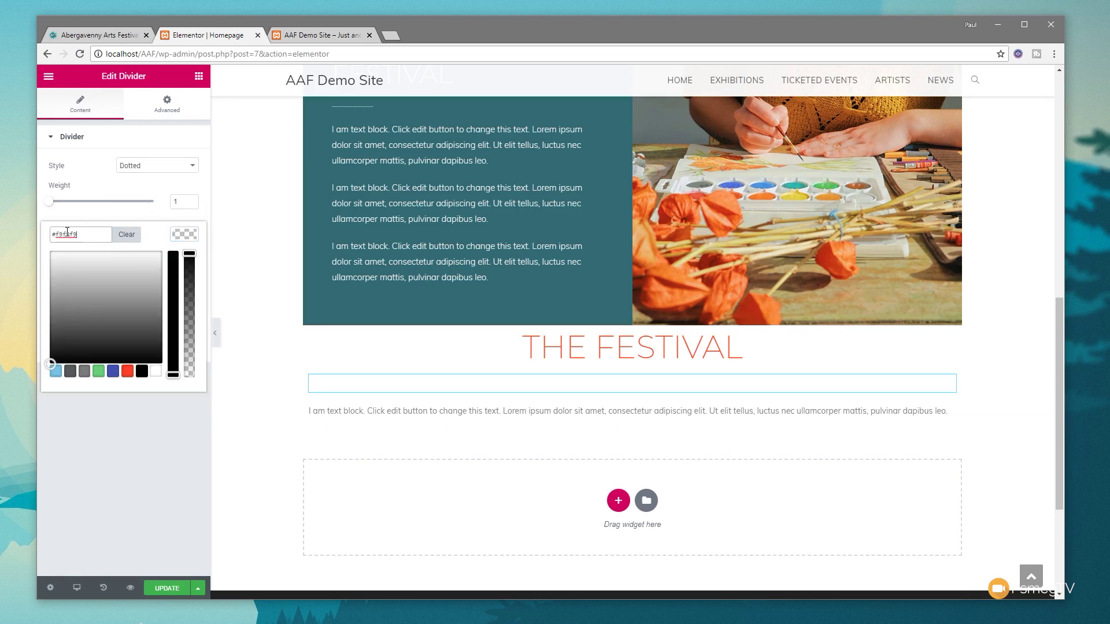
left_click(127, 405)
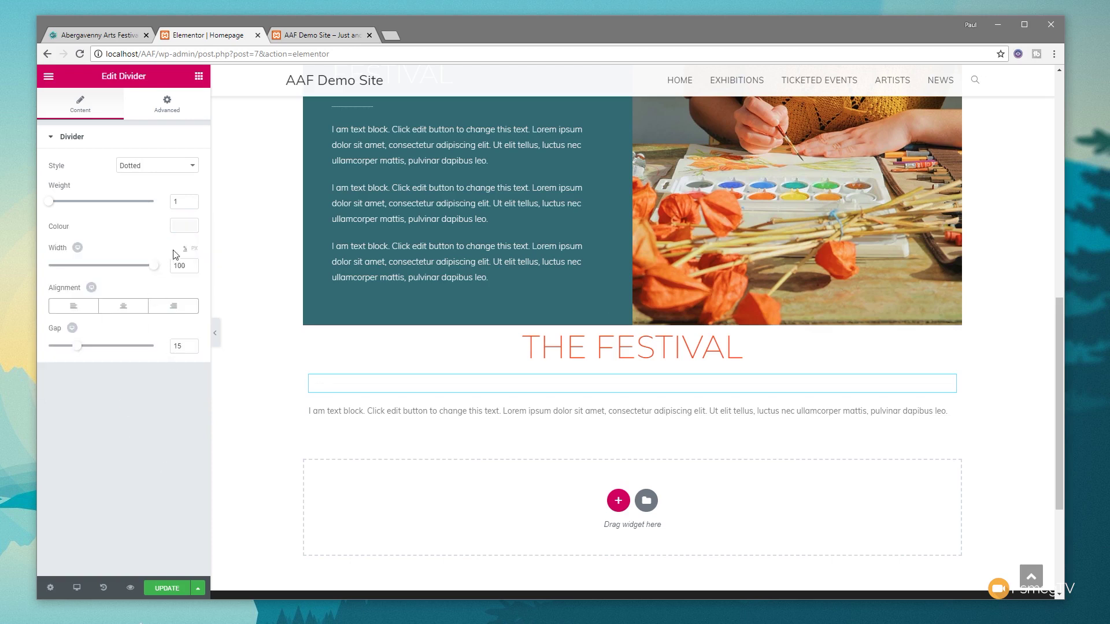
- Set the colour of the divider below "The Festival" to the light grey #dddddd
left_click(188, 230)
left_click(47, 268)
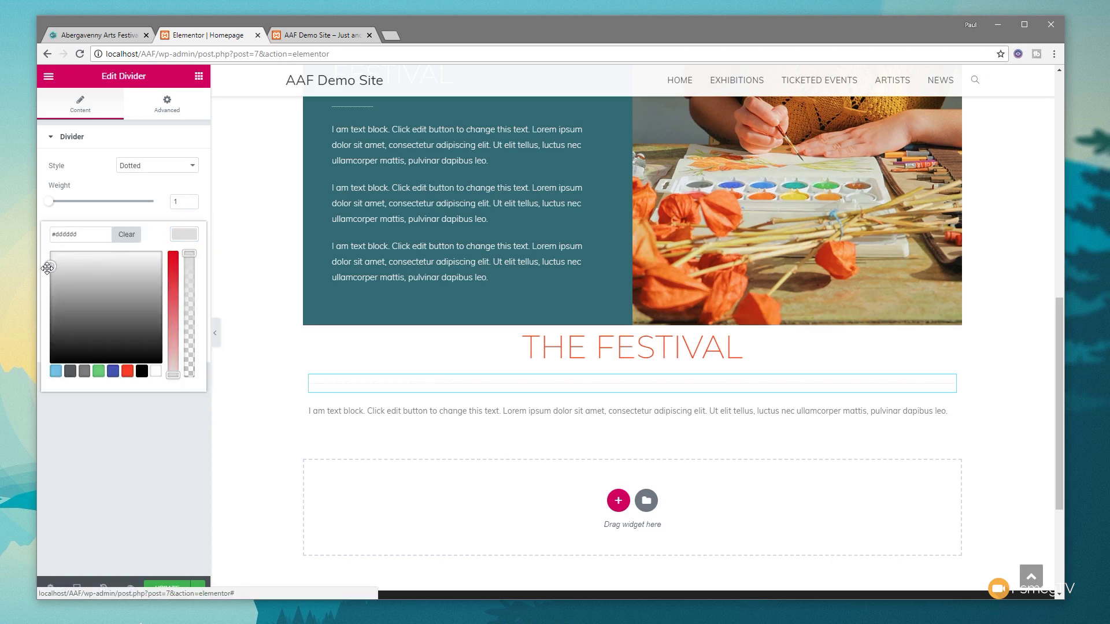
left_click(141, 402)
- Shorten the divider below "The Festival" to 10% width, centre it and set its gap to 6
left_click_drag(186, 266, 166, 270)
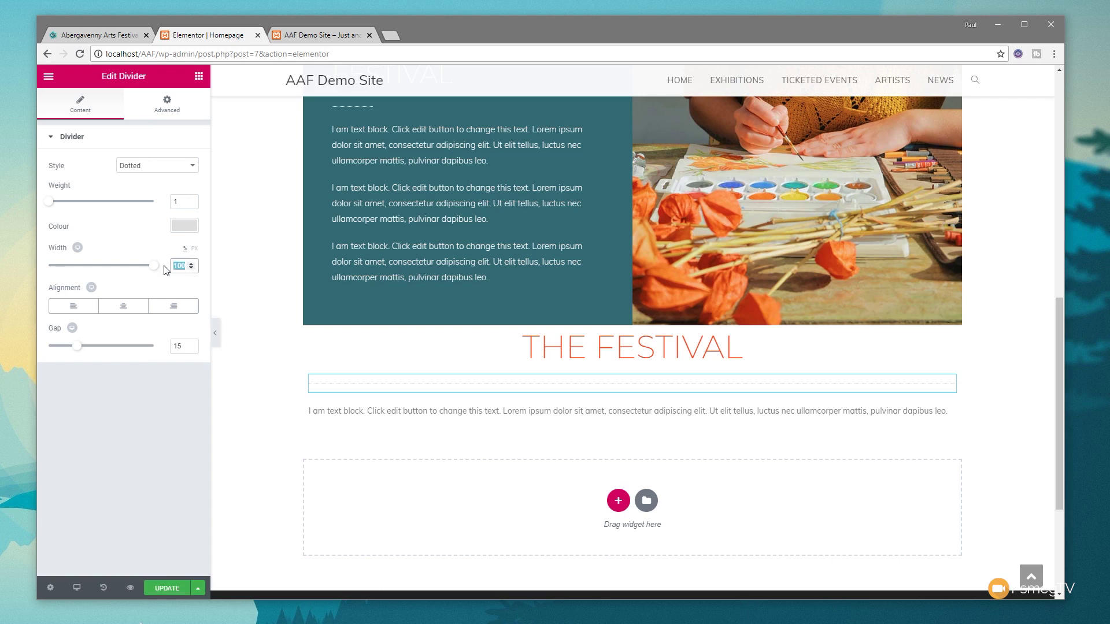
type("10")
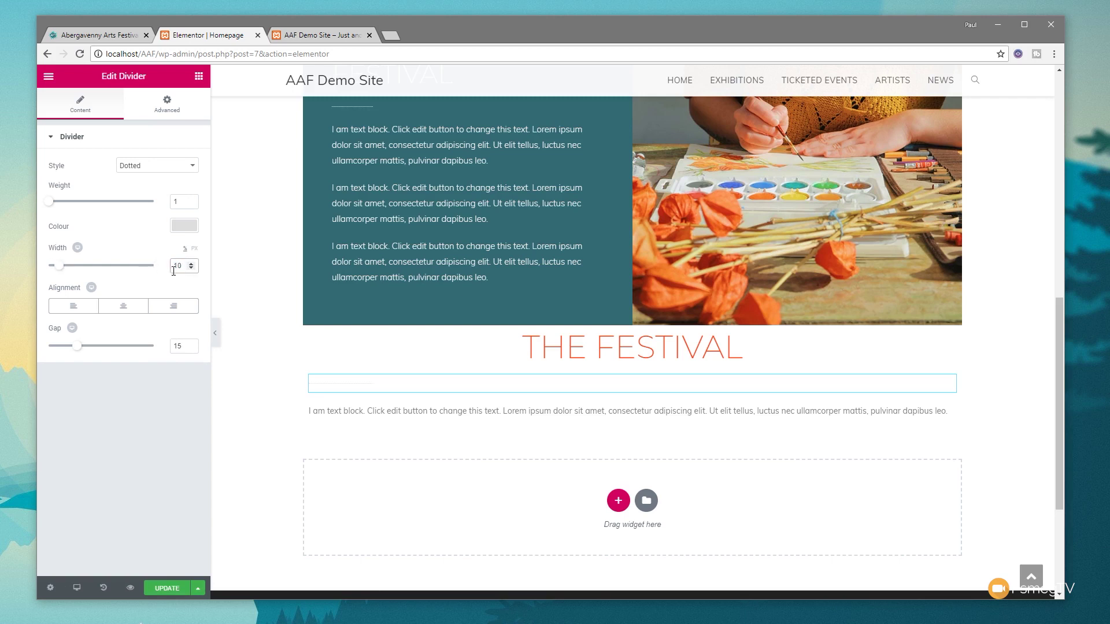
left_click(122, 309)
left_click_drag(73, 349, 59, 347)
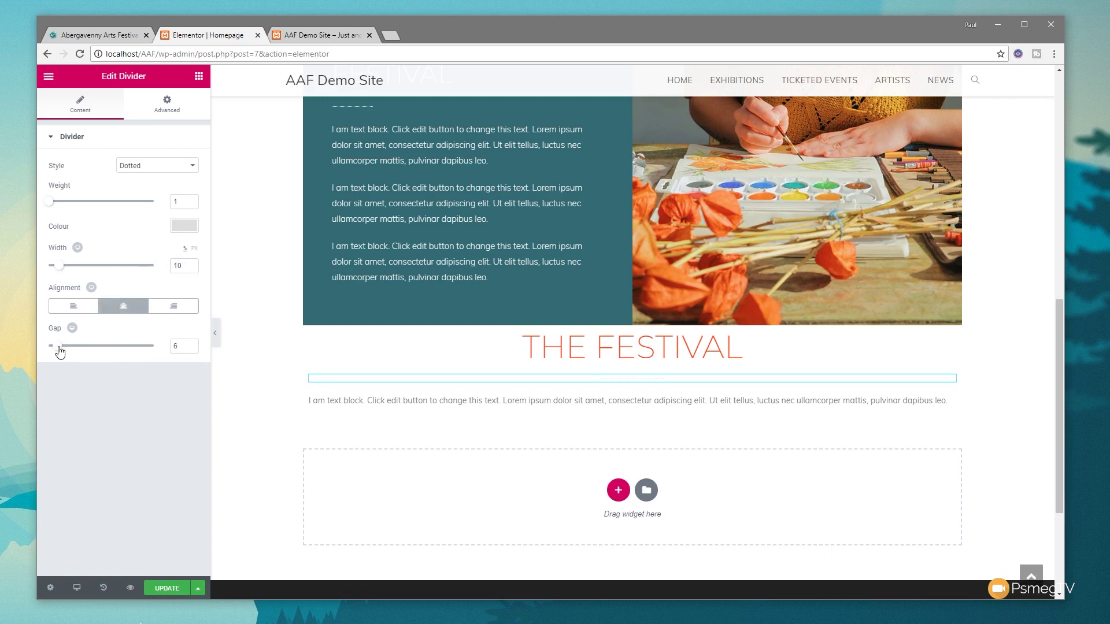
- Unlink the padding values of the text block below the divider and set its right and left padding to 100 px
left_click(717, 402)
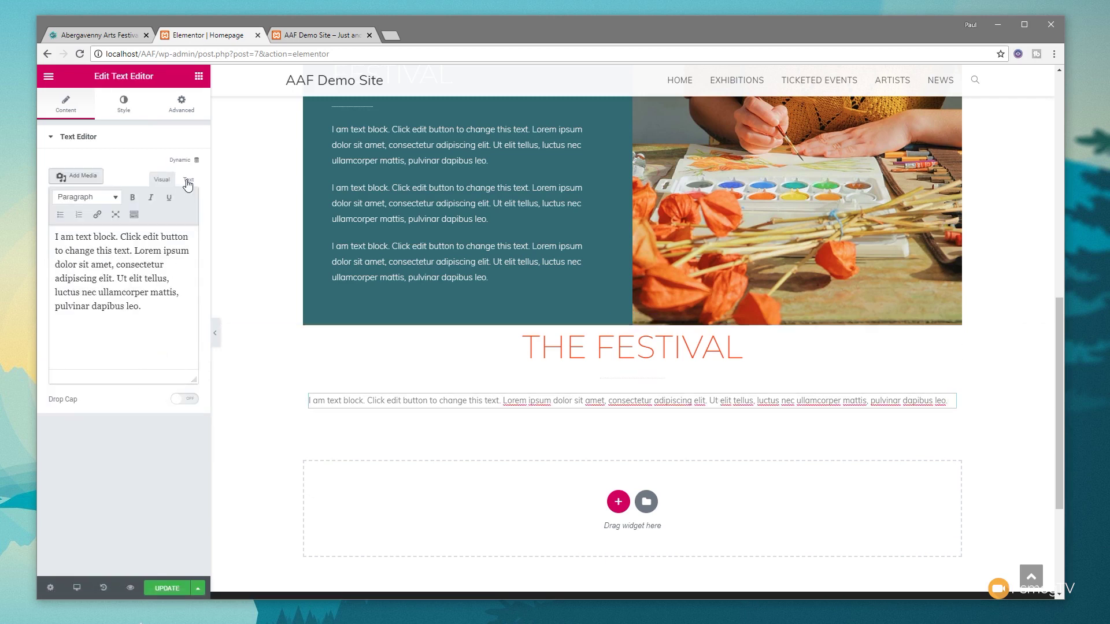
left_click(181, 109)
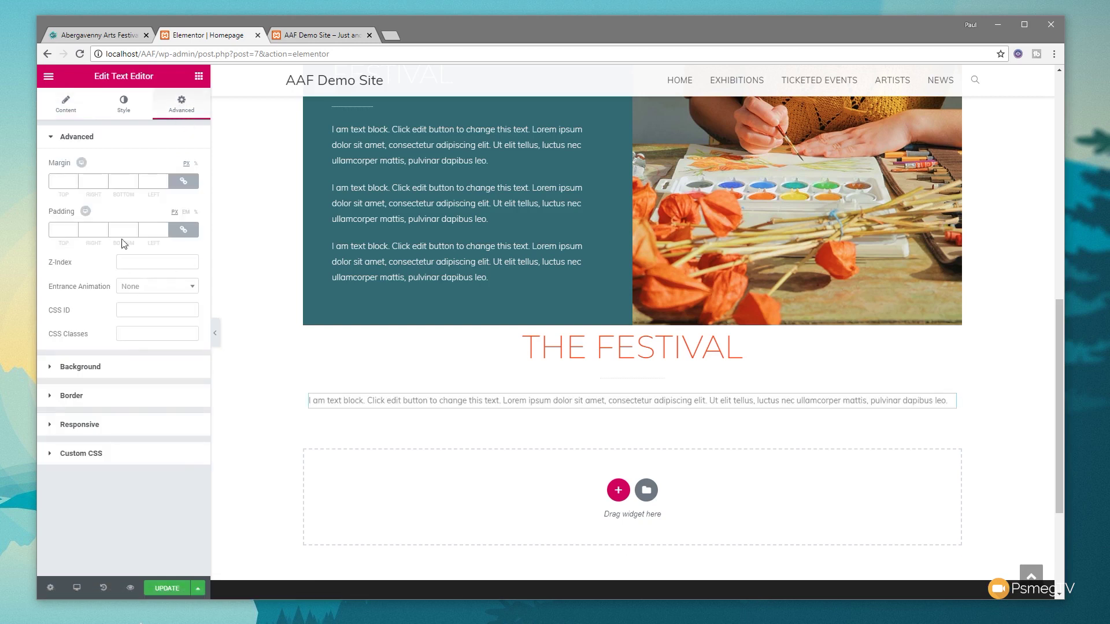
left_click(183, 229)
double_click(91, 230)
type("100")
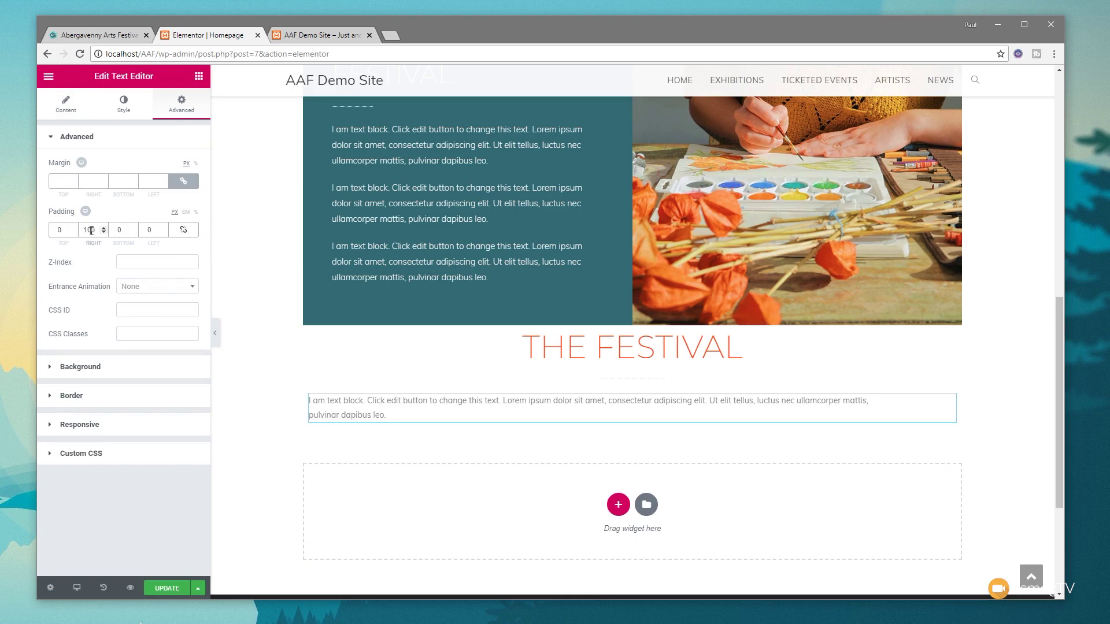
double_click(145, 231)
type("100")
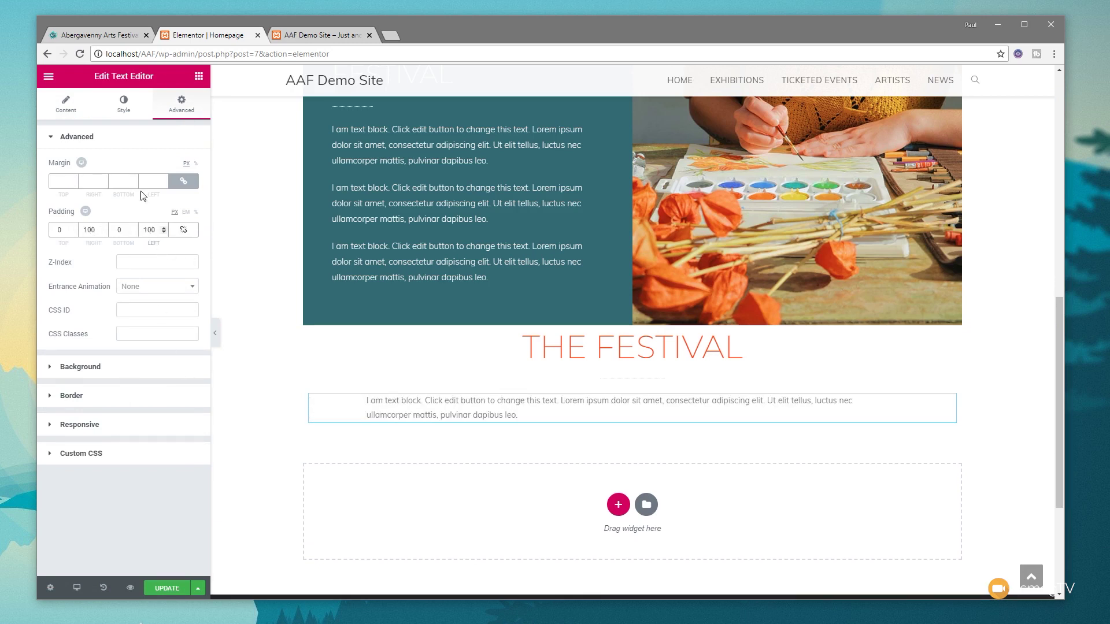
- Centre-align the text block under "The Festival"
left_click(69, 105)
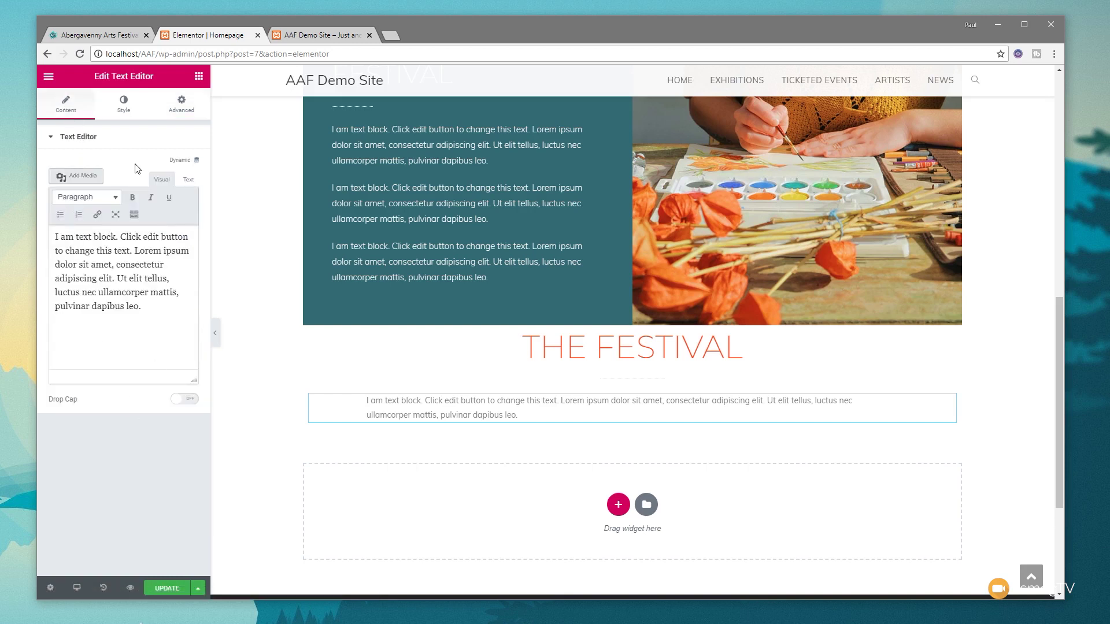
left_click(124, 107)
left_click(105, 181)
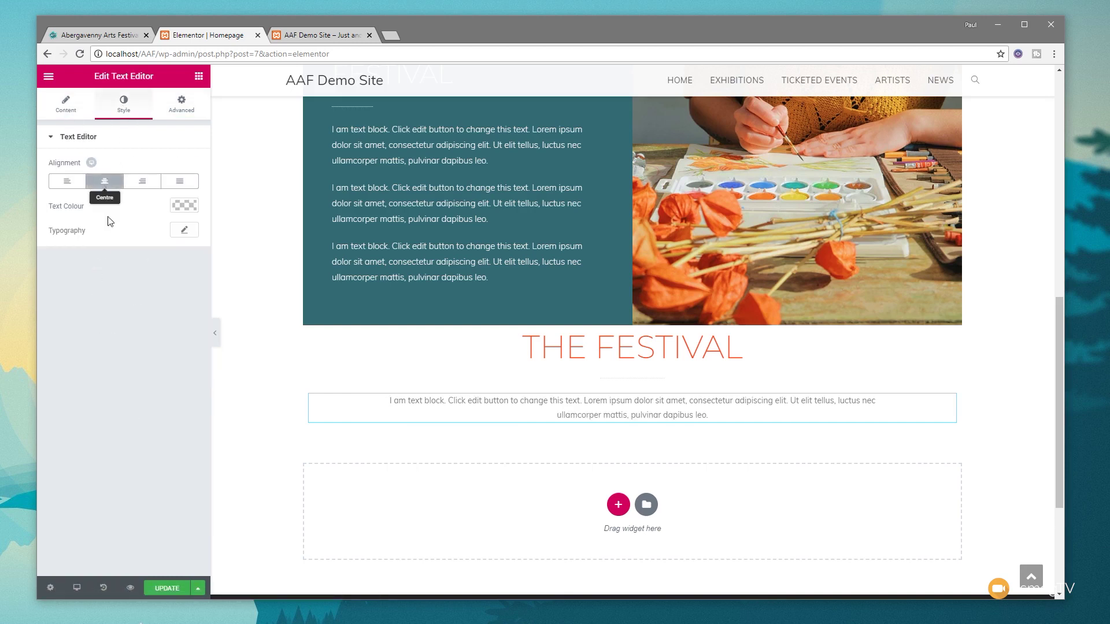
- Set the typography of the centred text block to size 18 px and weight 300
left_click(185, 231)
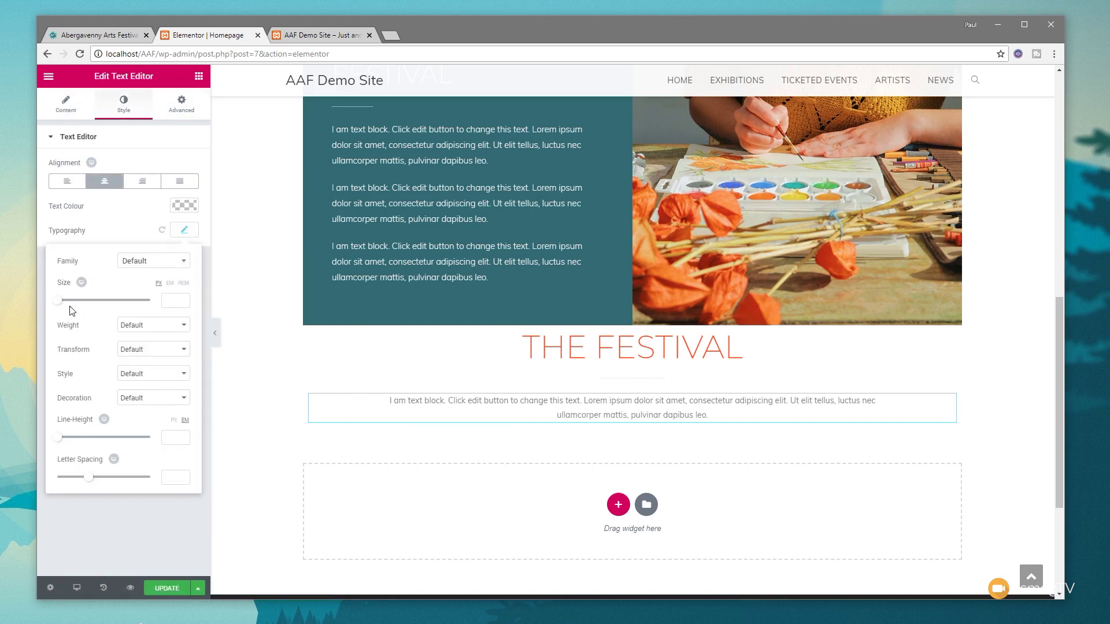
left_click_drag(58, 301, 66, 301)
left_click(165, 325)
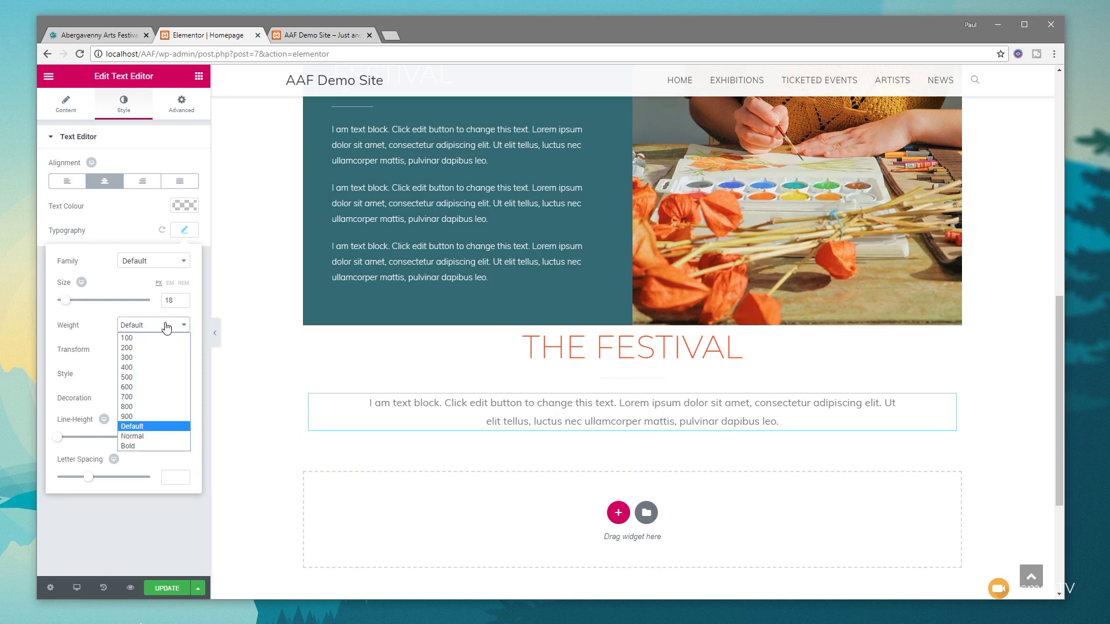
left_click(142, 355)
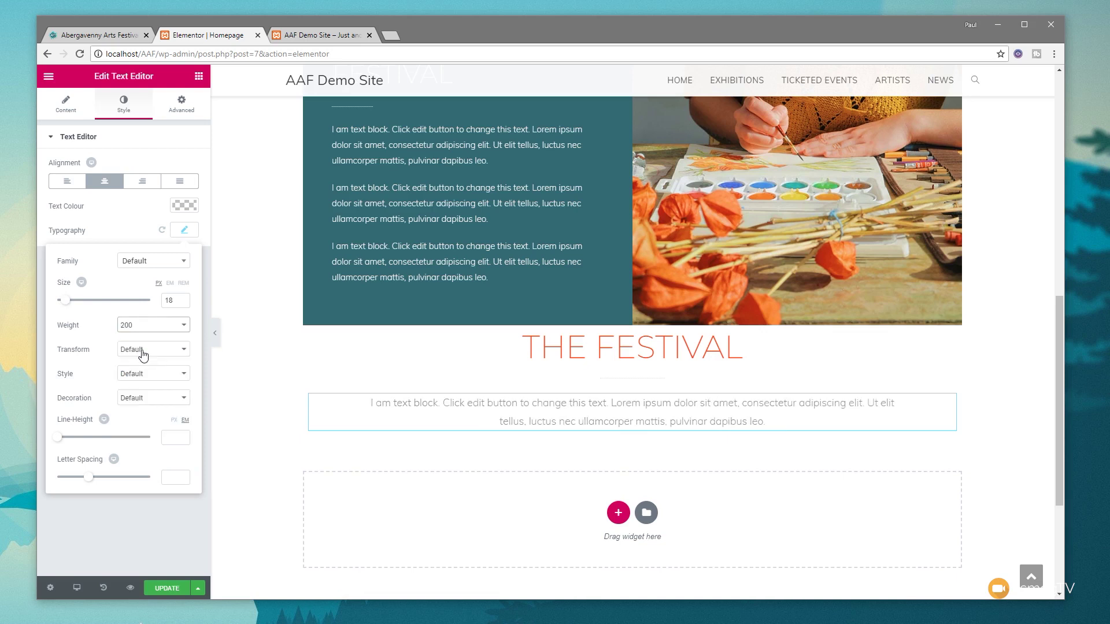
left_click(149, 327)
left_click(143, 358)
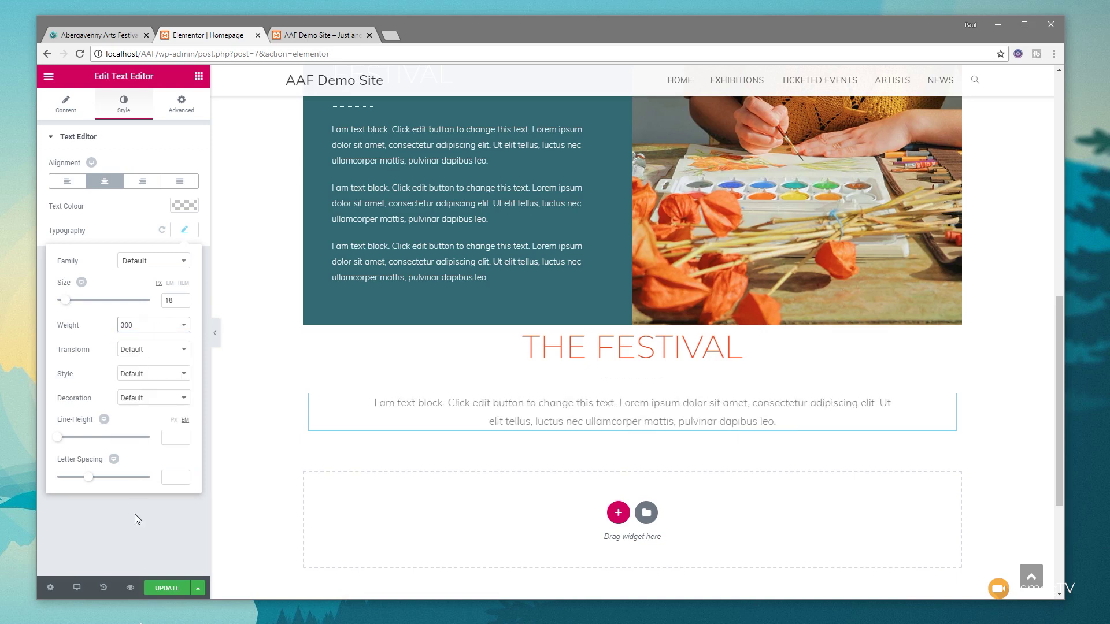
- Unlink the padding values of "The Festival" section and set its top and bottom padding to 50 px
left_click(133, 548)
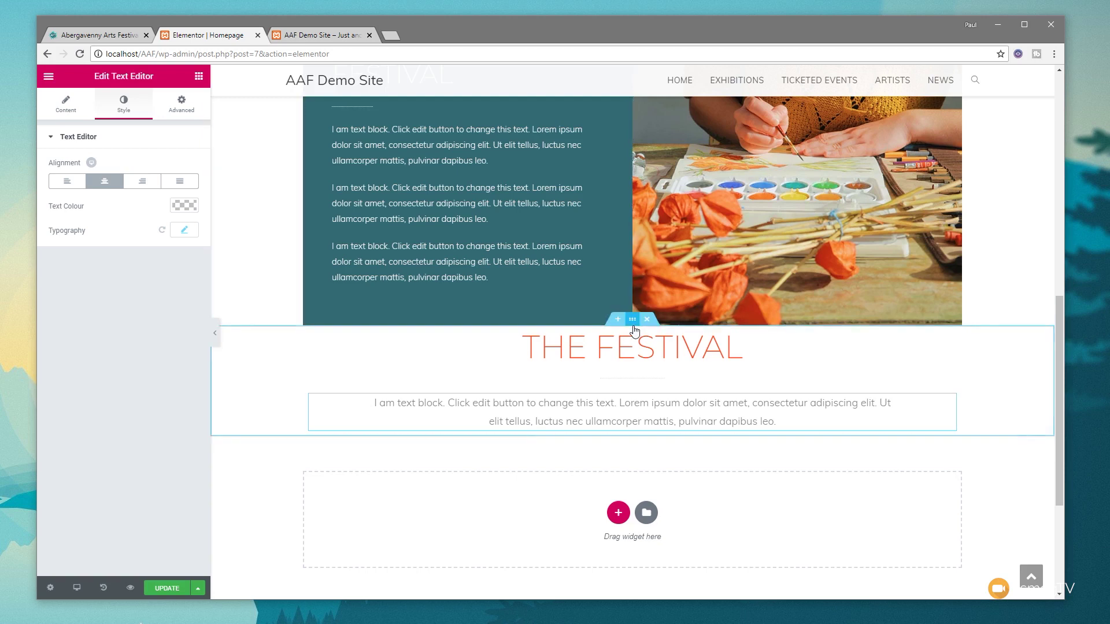
left_click(632, 319)
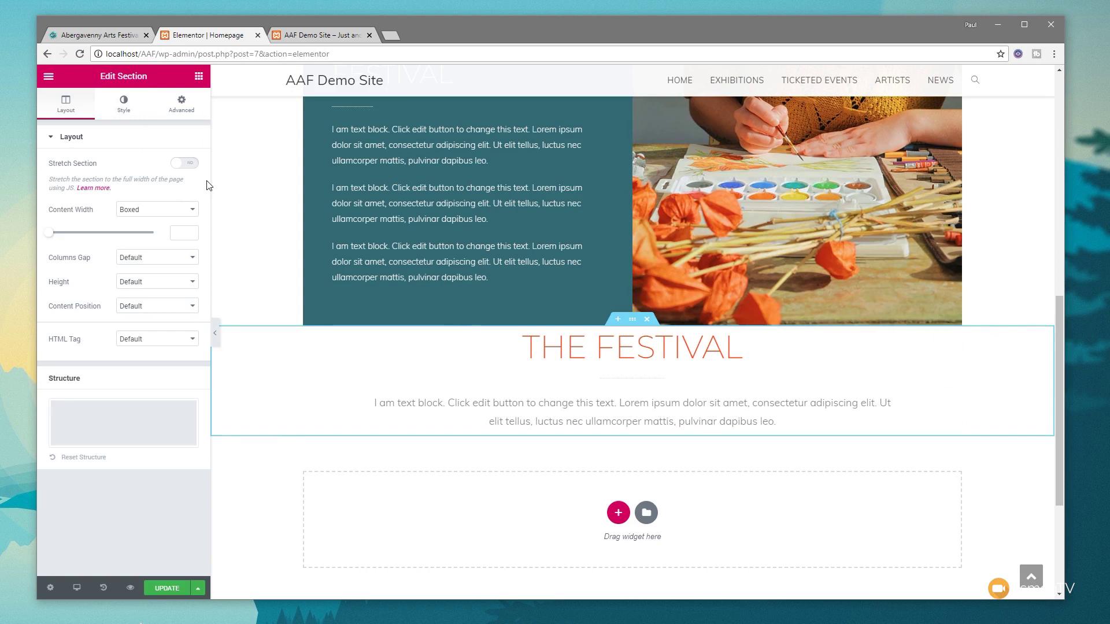
left_click(182, 107)
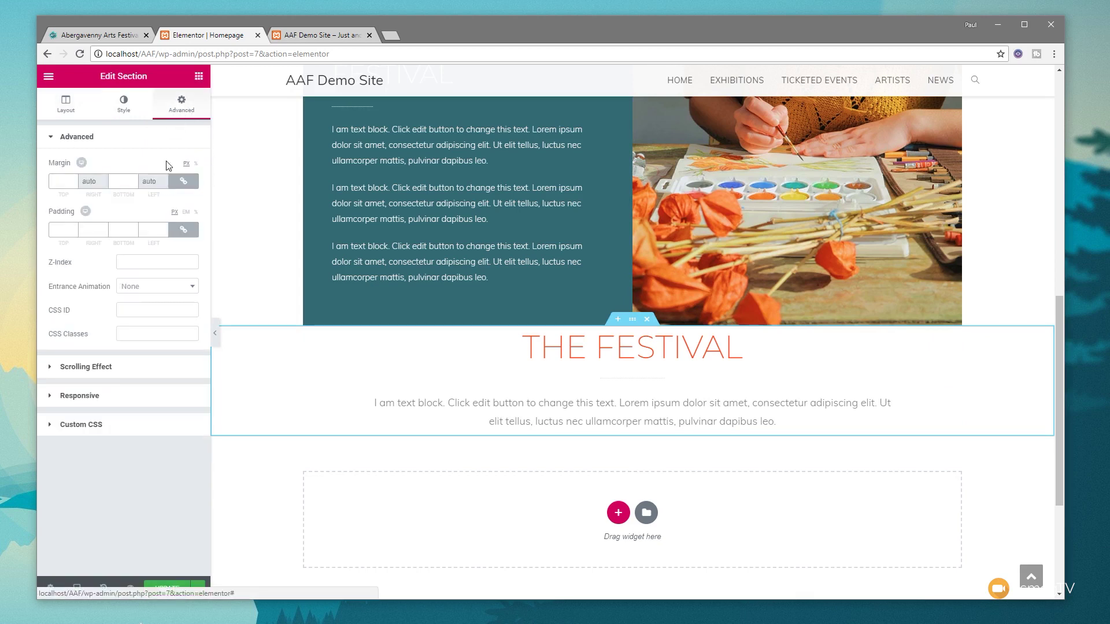
left_click(183, 229)
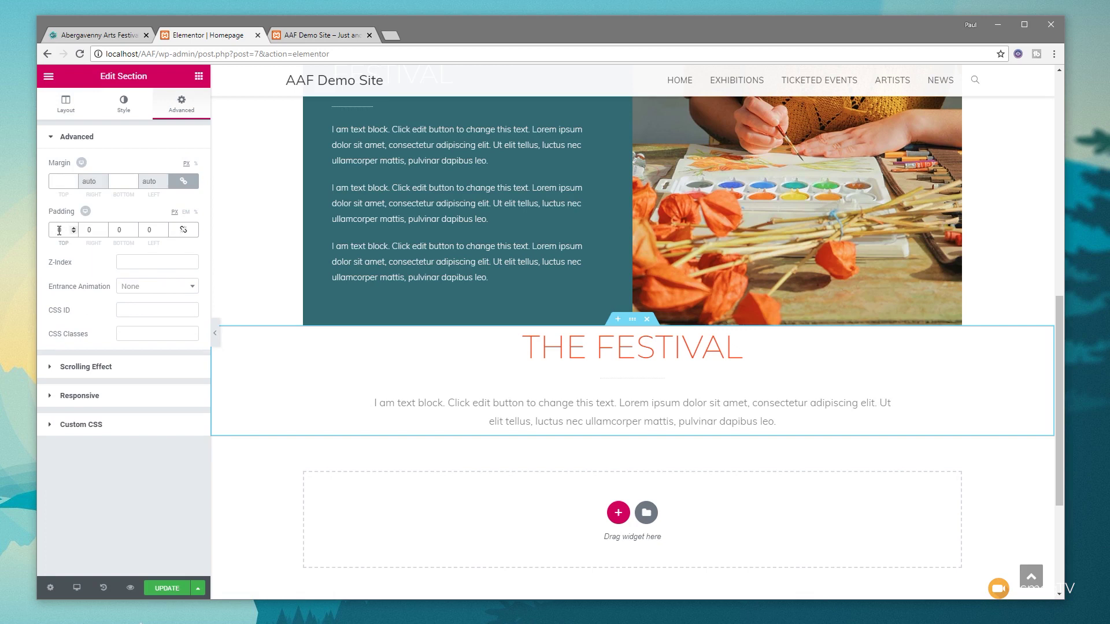
left_click(59, 230)
type("5")
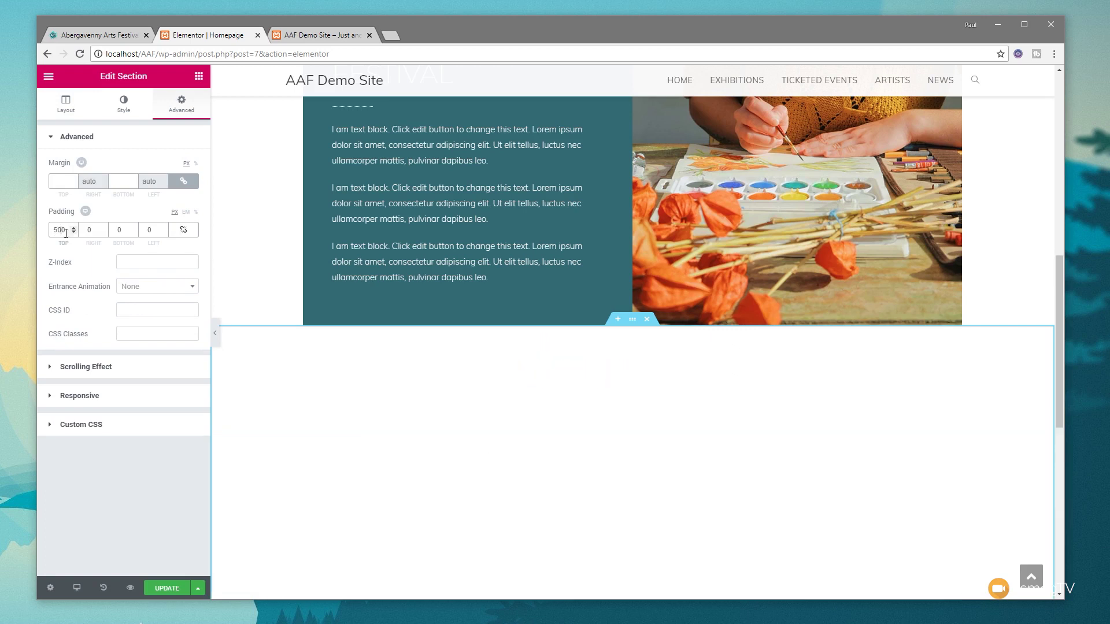
left_click(118, 231)
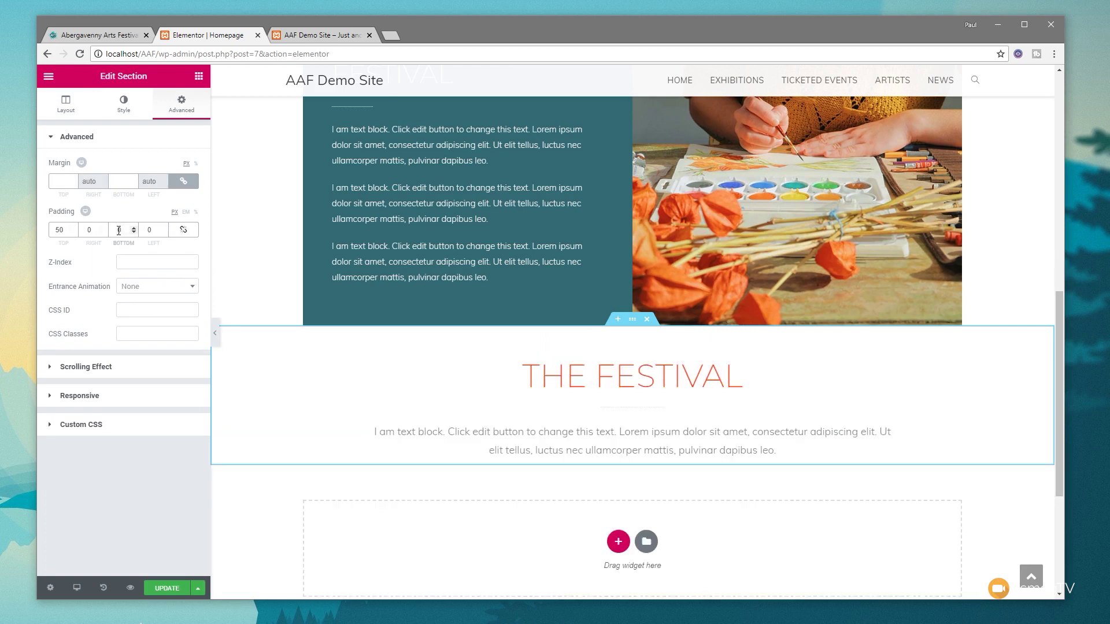
type("50")
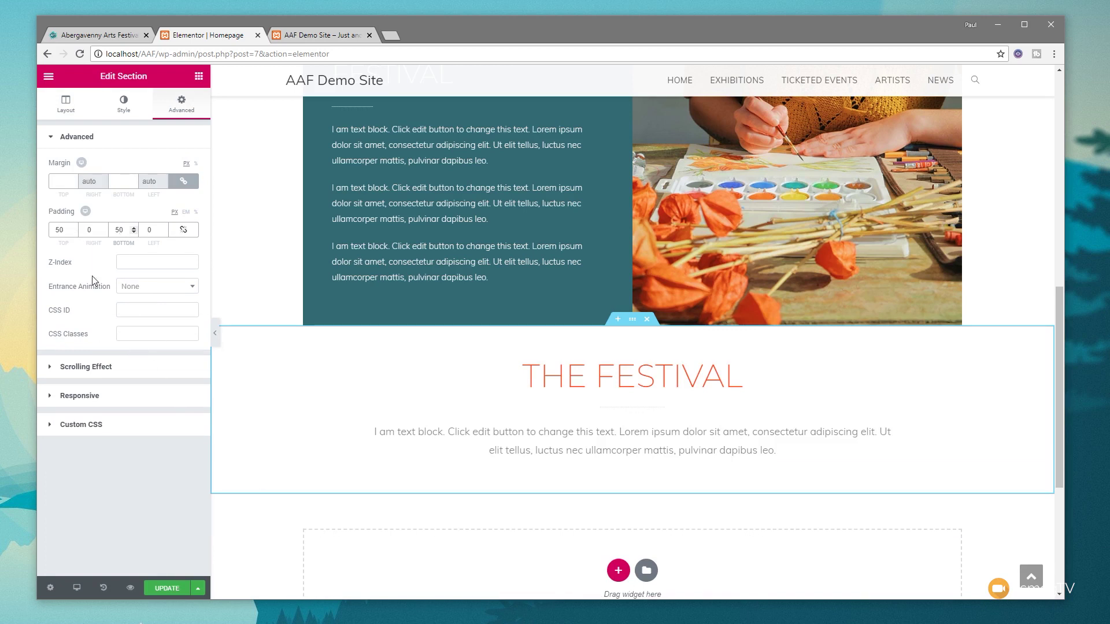
- Add an inverted Triangle shape divider coloured #f9f9f9 to the bottom of "The Festival" section
left_click(124, 107)
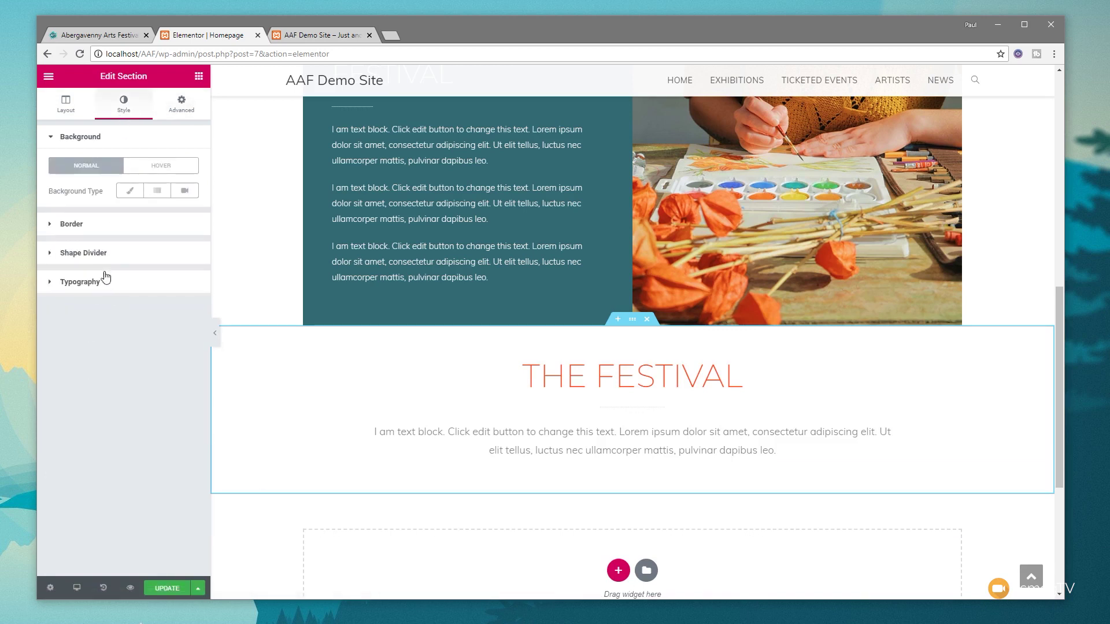
left_click(94, 252)
left_click(165, 229)
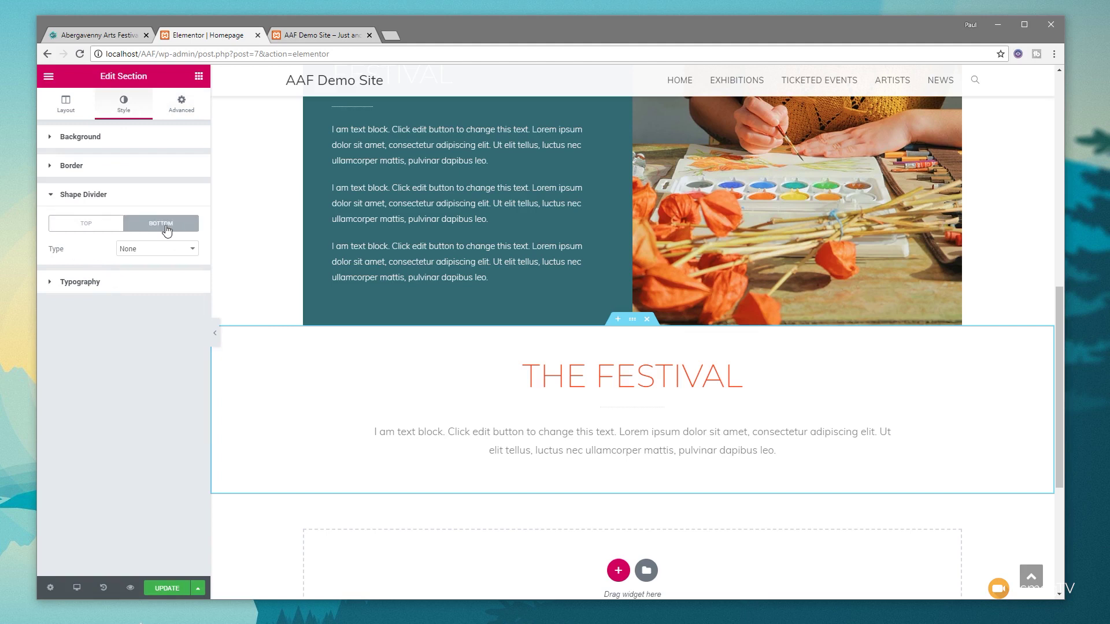
left_click(172, 251)
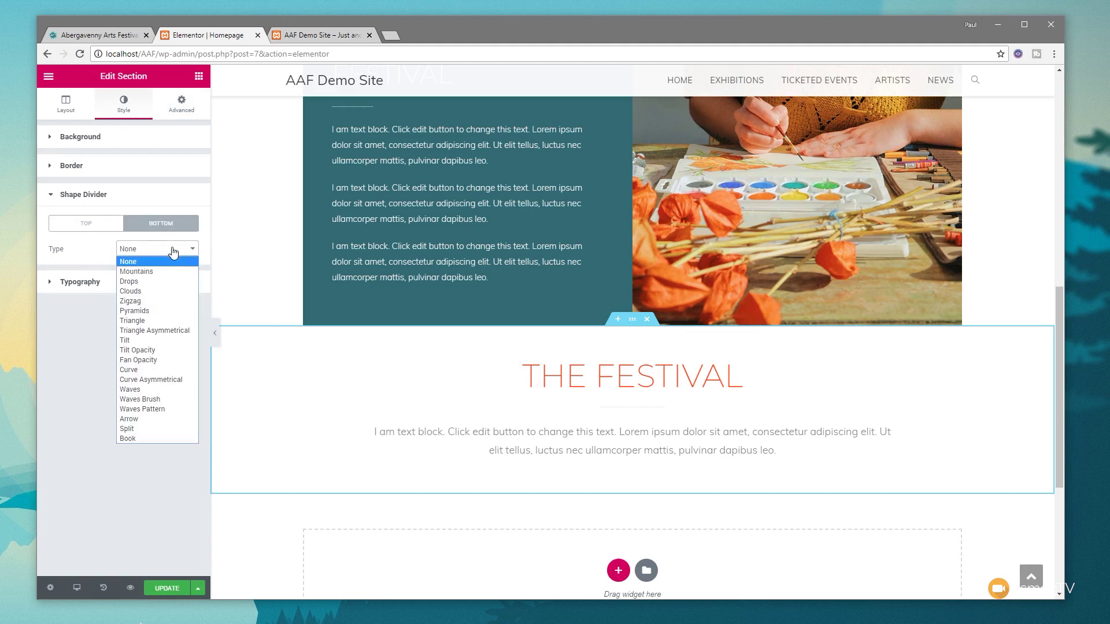
left_click(142, 321)
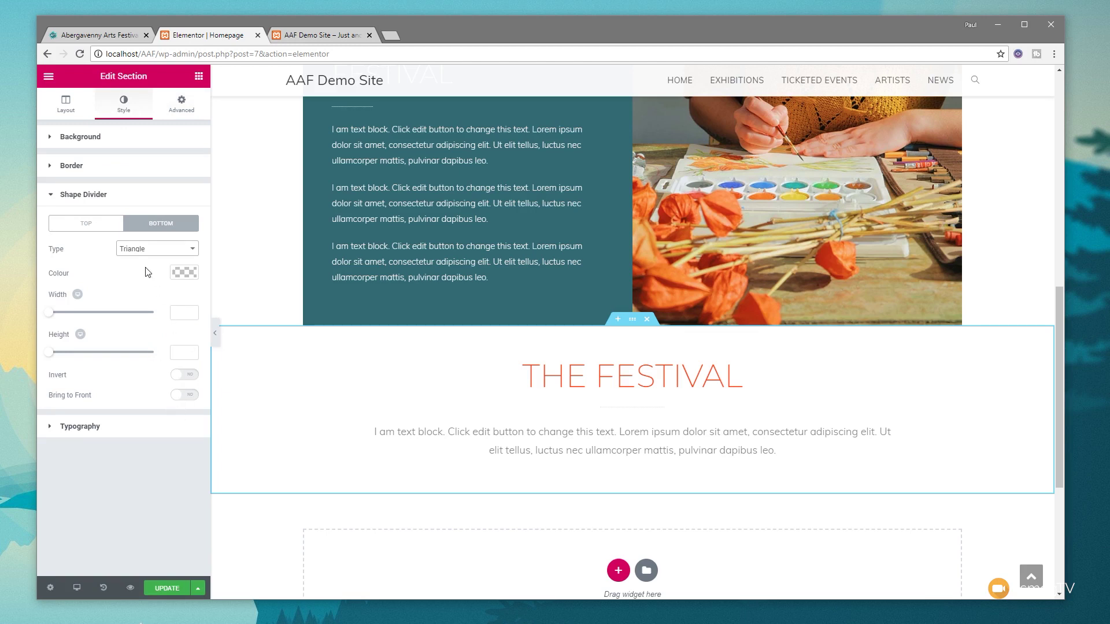
left_click(184, 272)
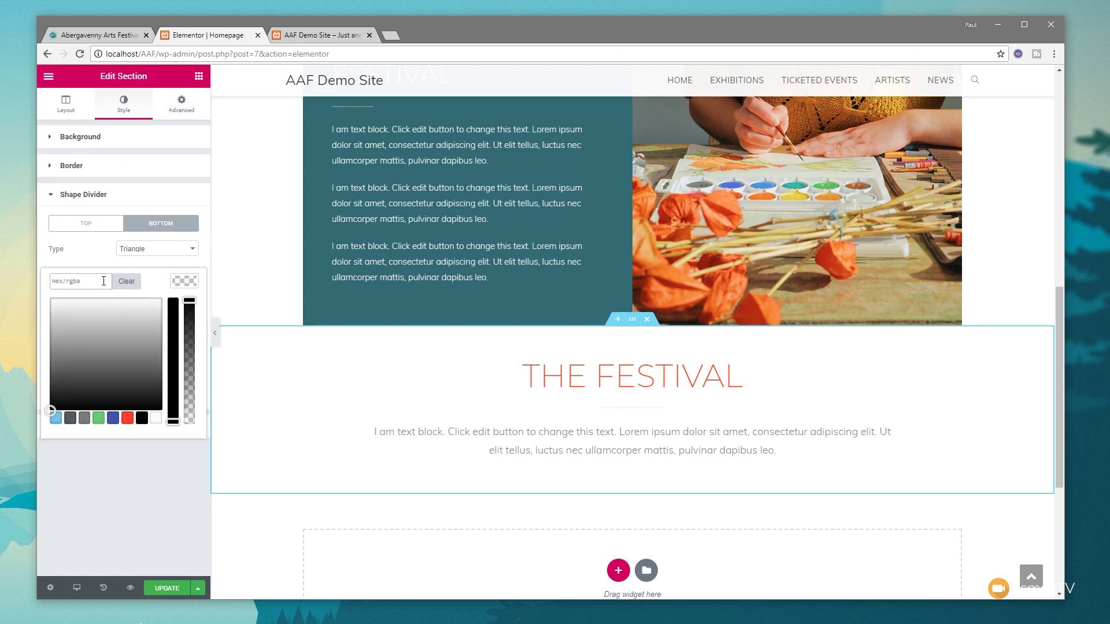
left_click(104, 280)
type("#f9f9f9")
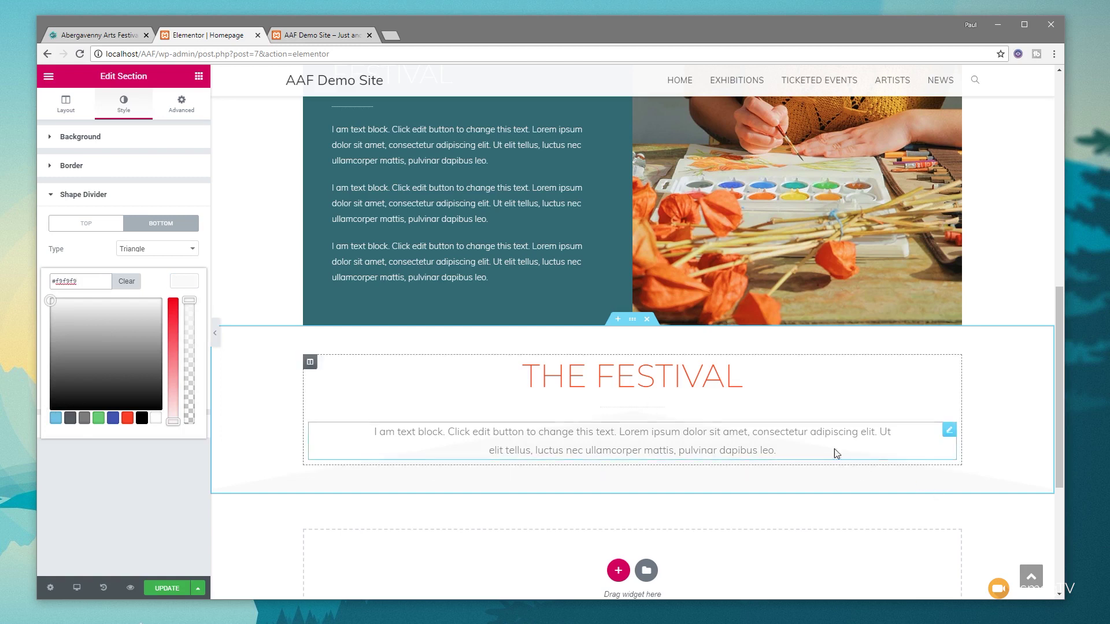
left_click(96, 472)
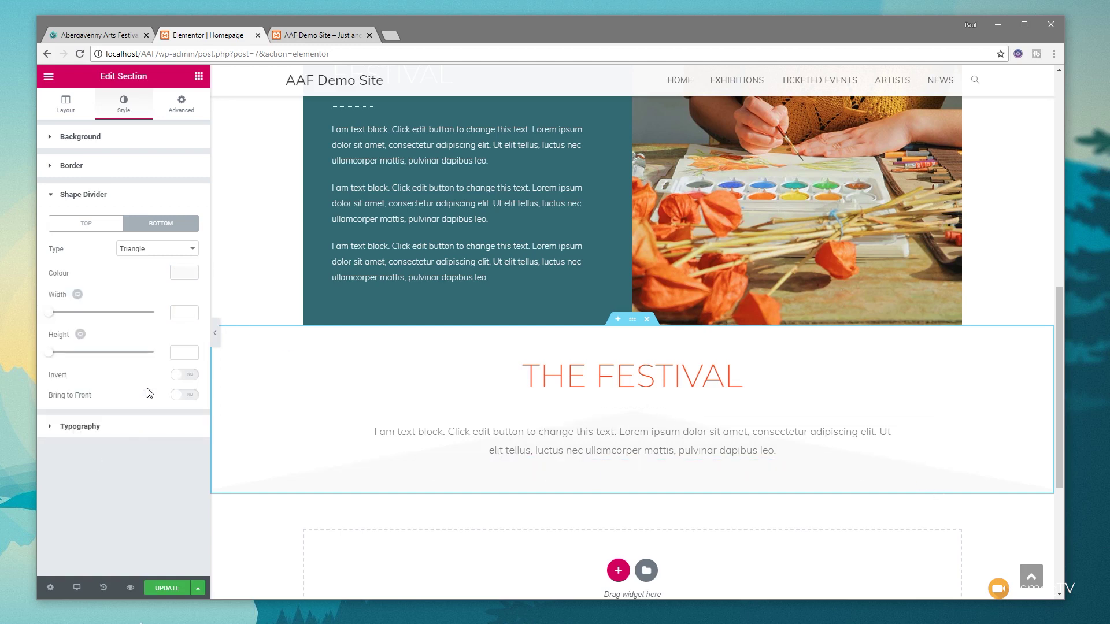
left_click(194, 382)
- Try a custom height and width for the triangle shape divider and clear both values
left_click_drag(54, 358, 82, 359)
left_click_drag(185, 351, 172, 351)
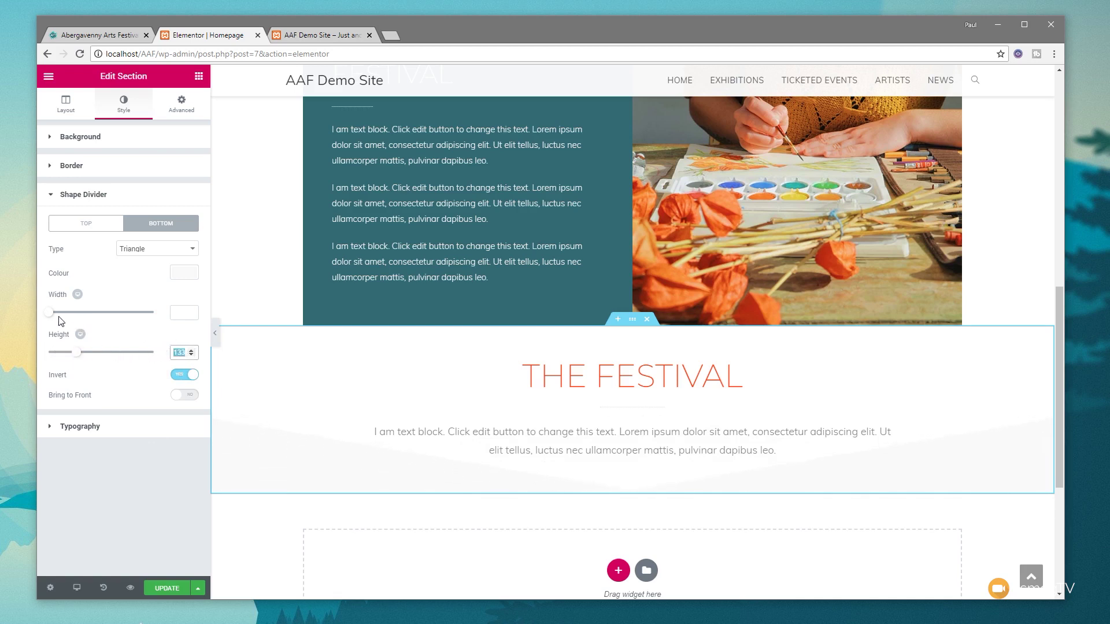
mouse_move(50, 313)
left_mouse_down()
mouse_move(78, 317)
mouse_move(48, 318)
left_mouse_up()
left_click_drag(184, 313, 145, 313)
key("BackSpace")
left_click_drag(187, 357, 149, 355)
key("BackSpace")
- Add a single-column section below "The Festival" and give it a classic background in #f9f9f9
scroll(281, 536, "down", 3)
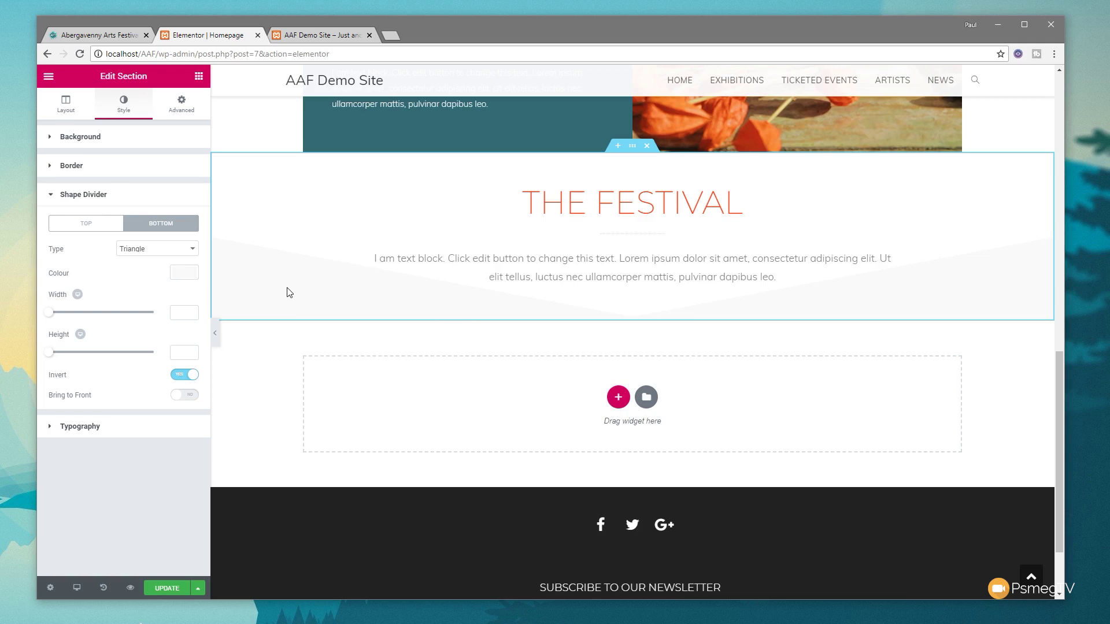
left_click(618, 397)
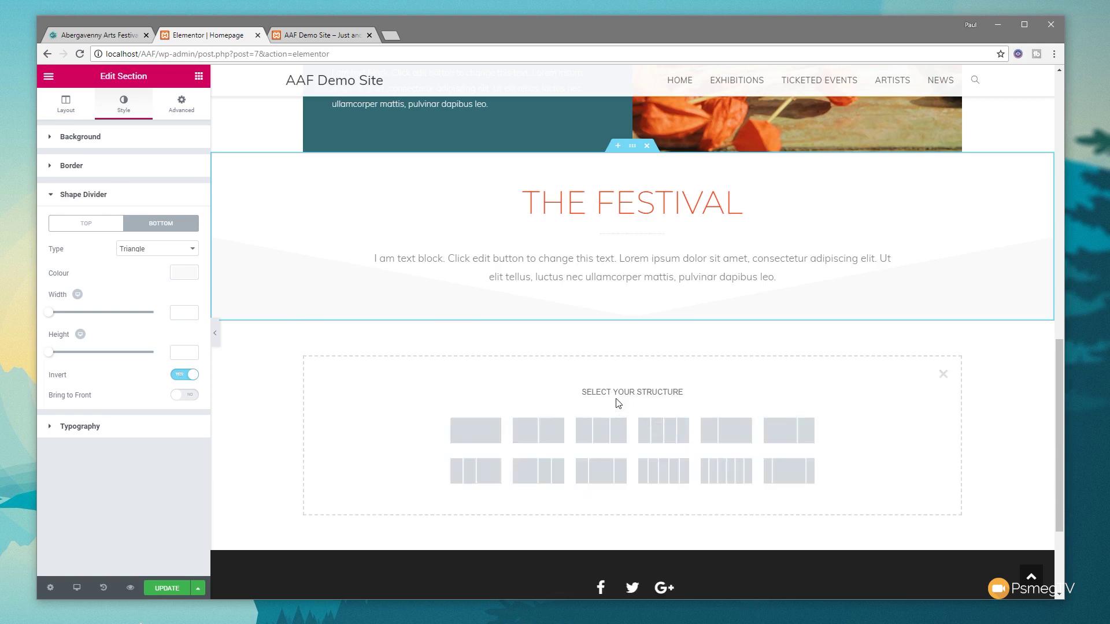
left_click(456, 435)
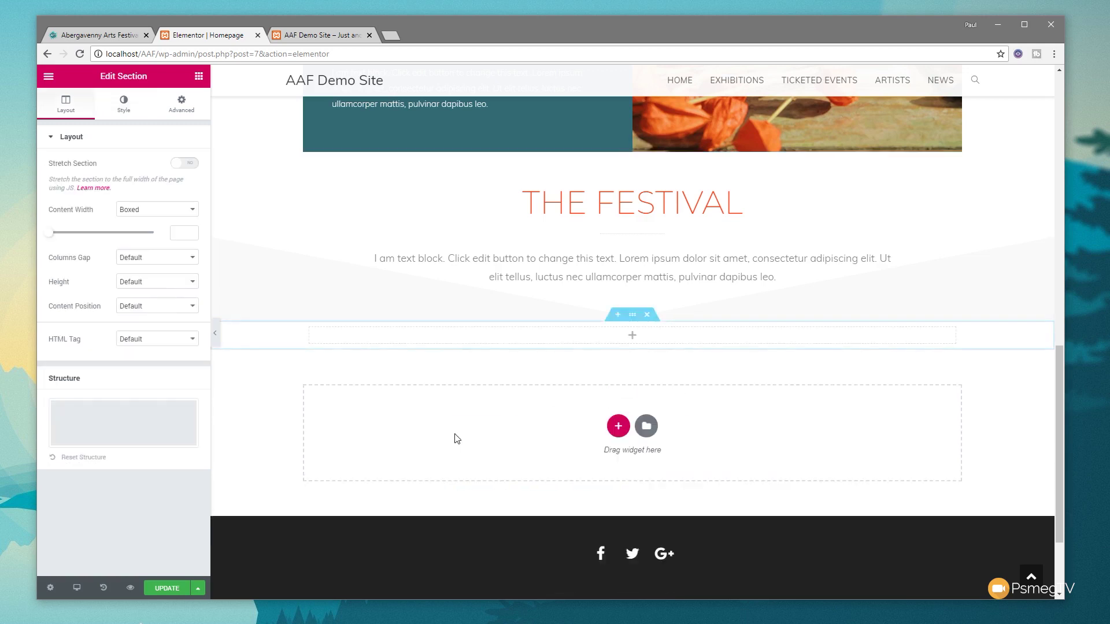
left_click(109, 110)
left_click(129, 191)
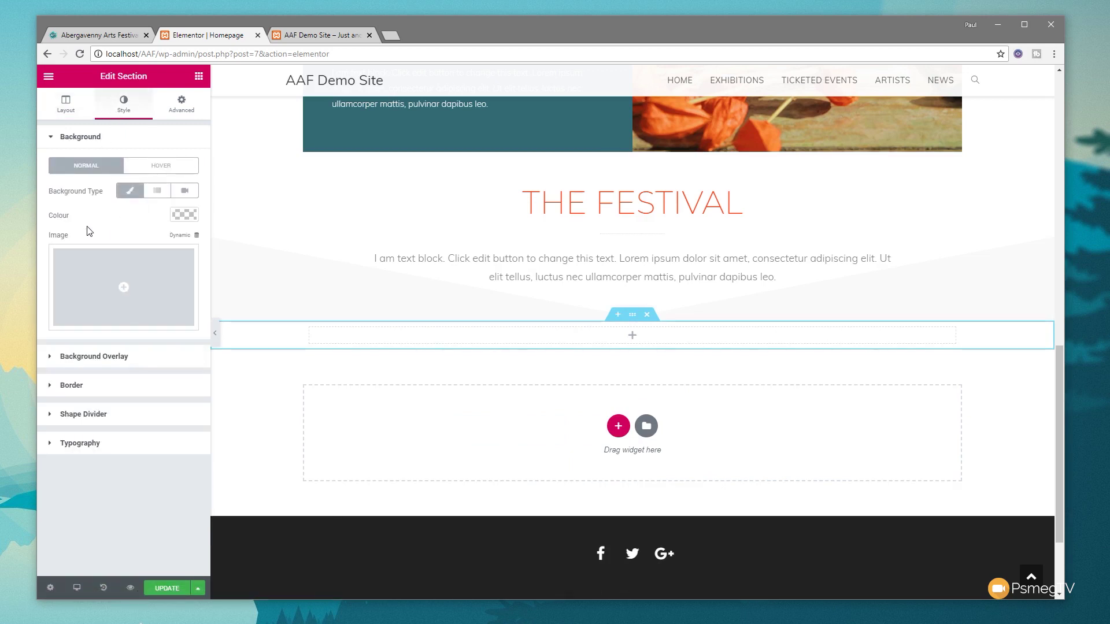
left_click(183, 215)
left_click(106, 227)
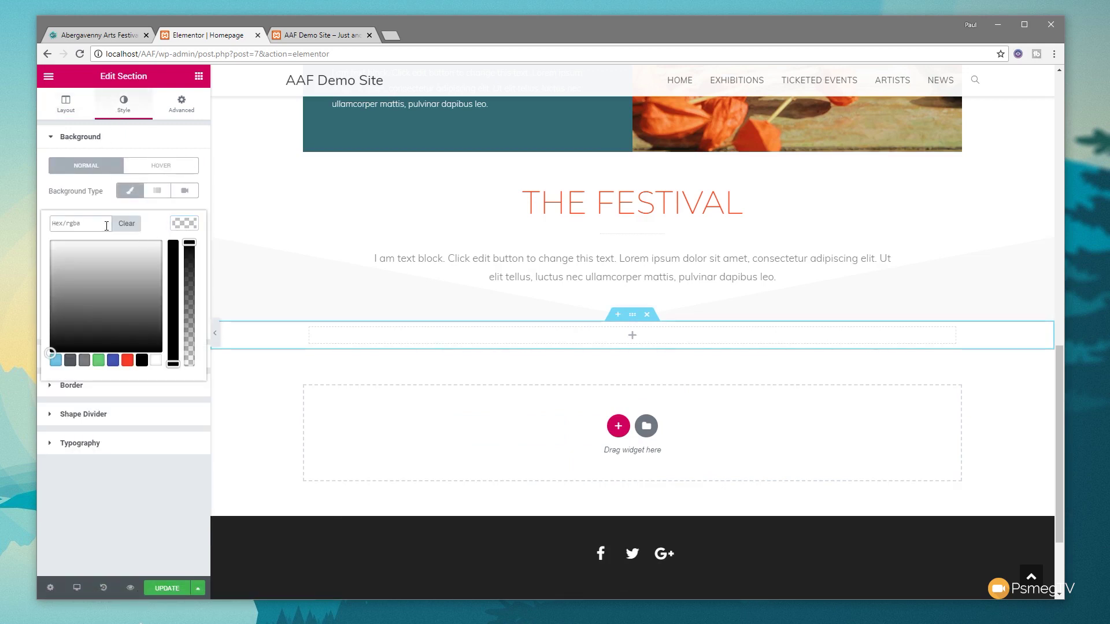
type("#f9f9f9")
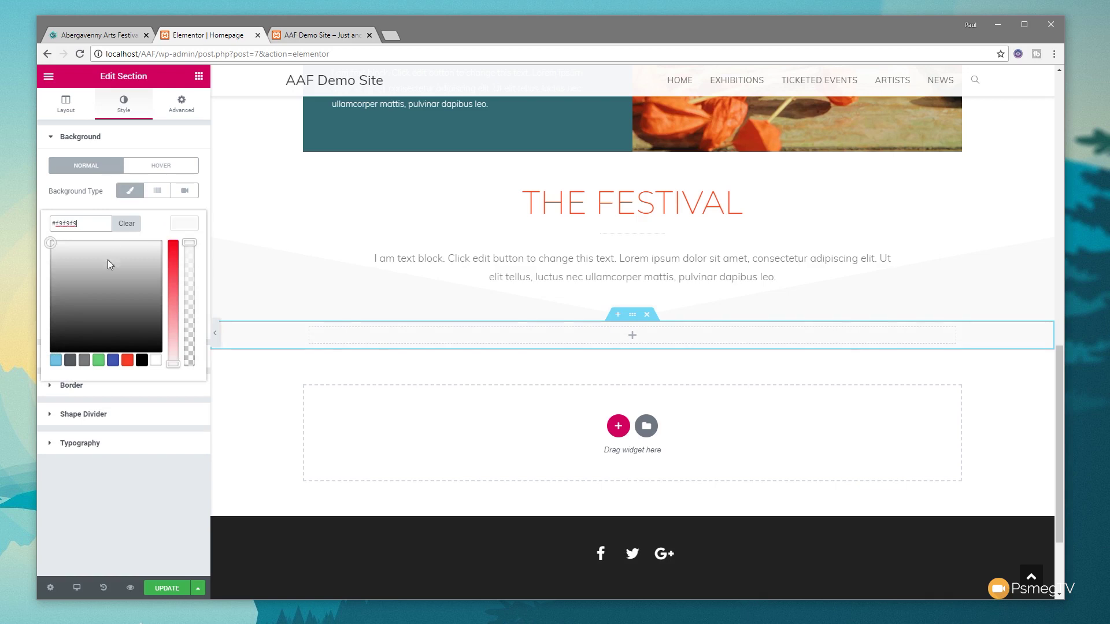
- Set the top and bottom padding of the new single-column section to 50 px
left_click(186, 105)
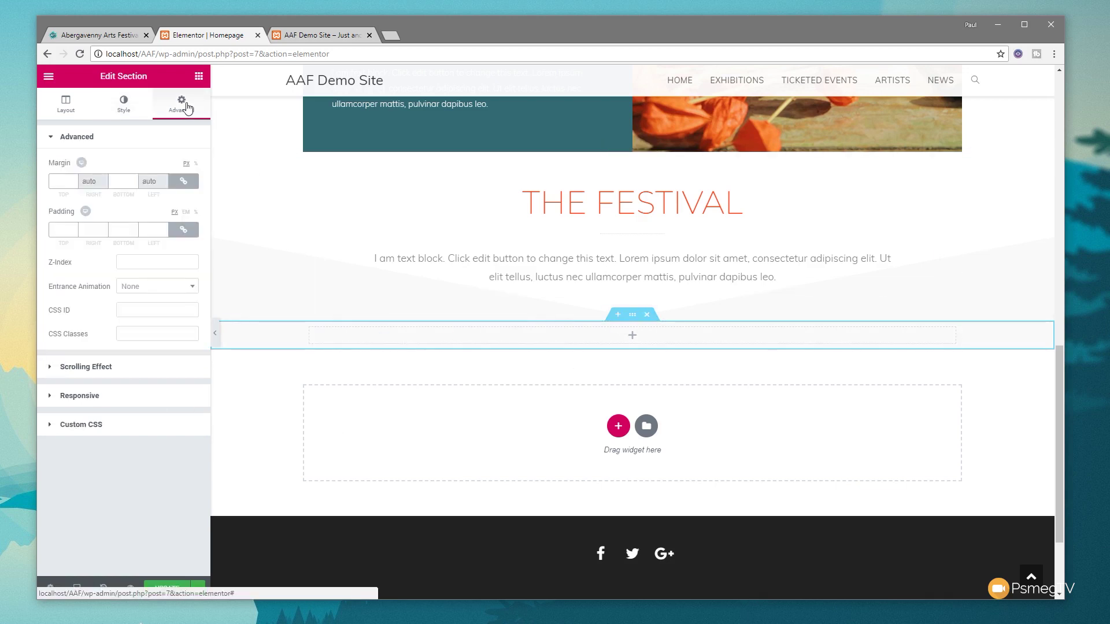
left_click(58, 231)
type("500")
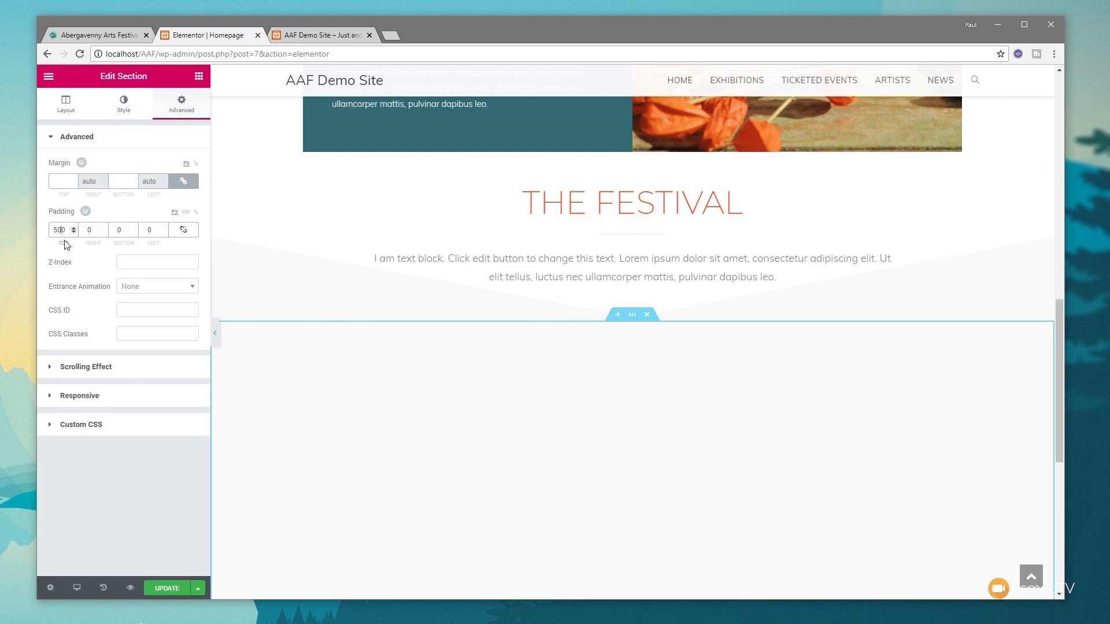
key("BackSpace")
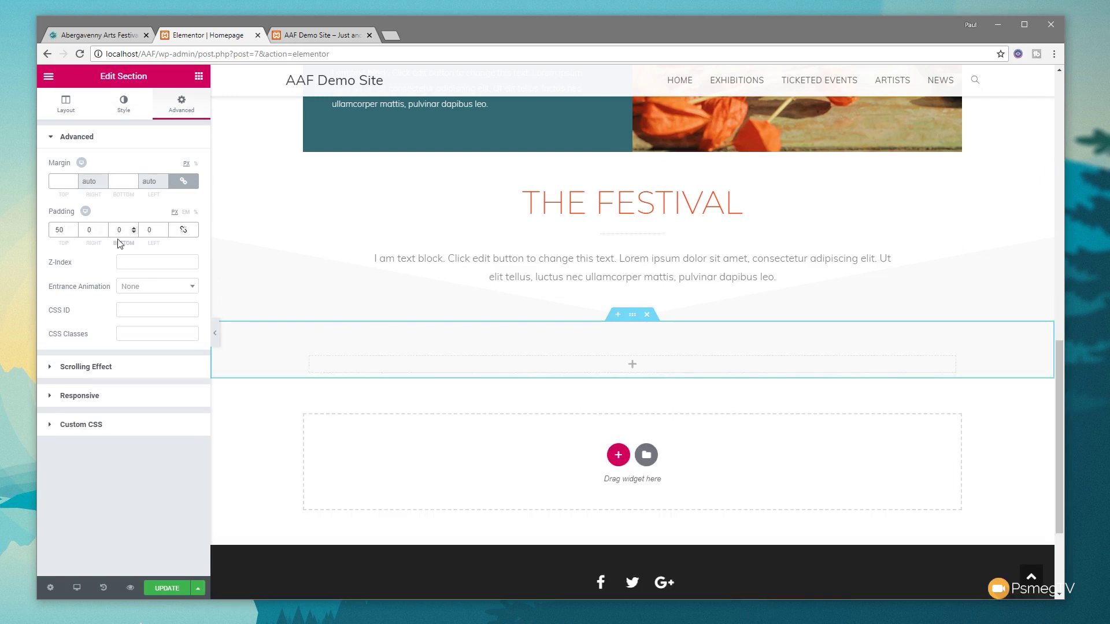
type("5")
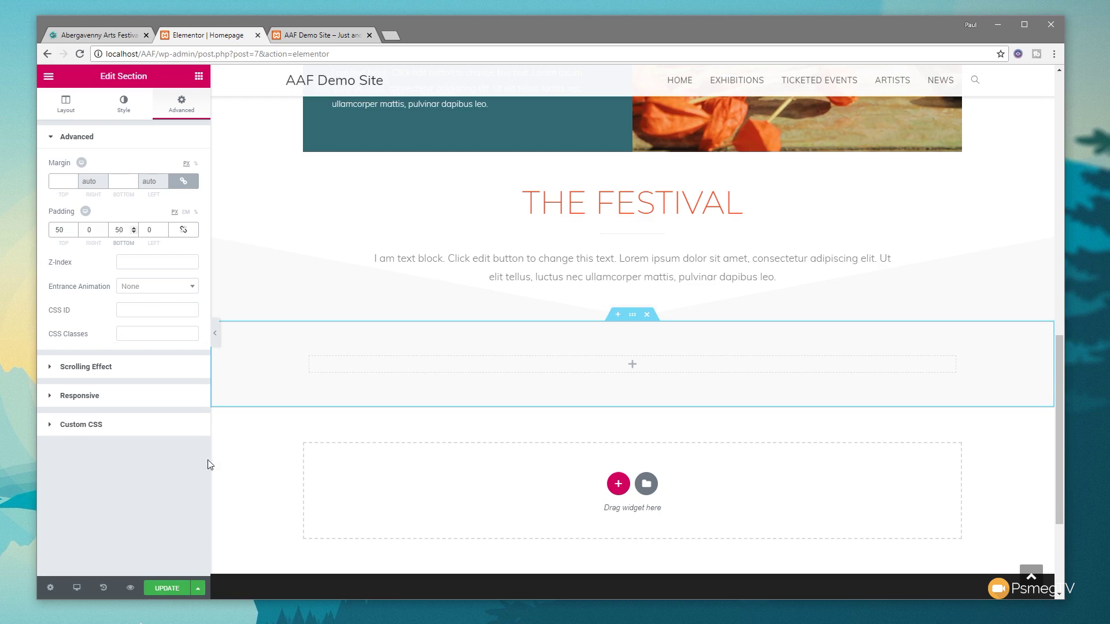
- Duplicate the column in the new grey section twice to make three equal columns
scroll(260, 323, "down", 3)
left_click(311, 189)
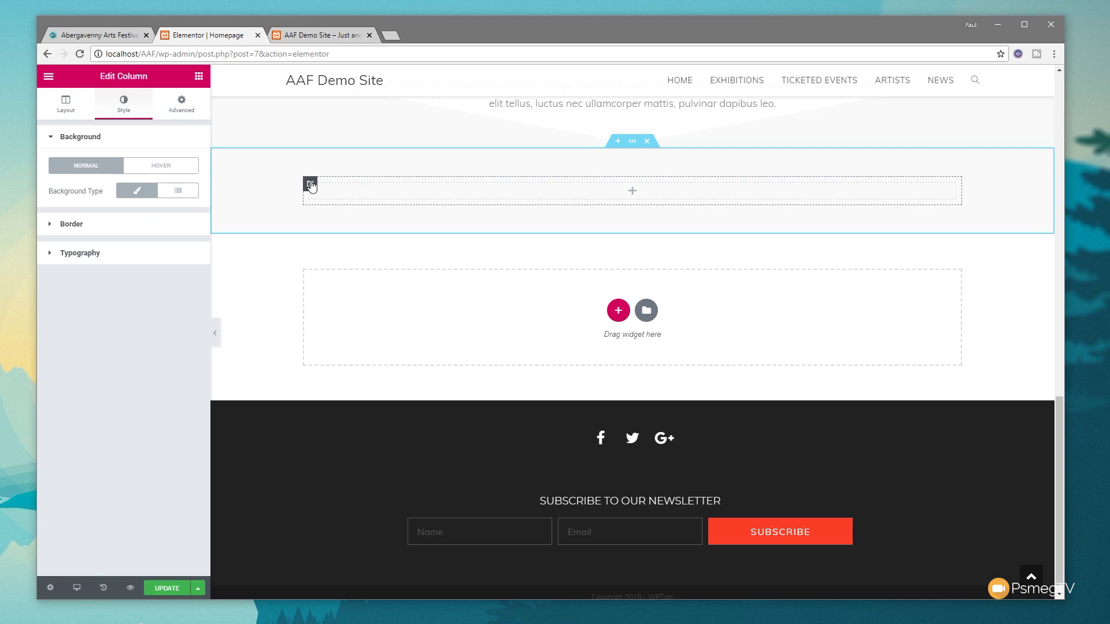
right_click(310, 185)
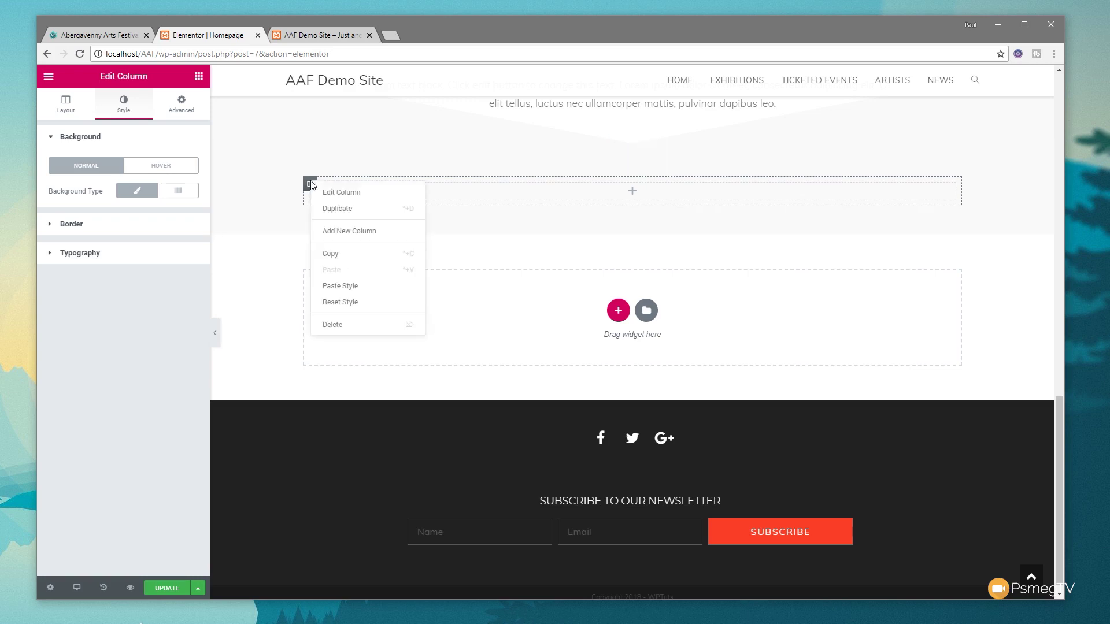
left_click(370, 211)
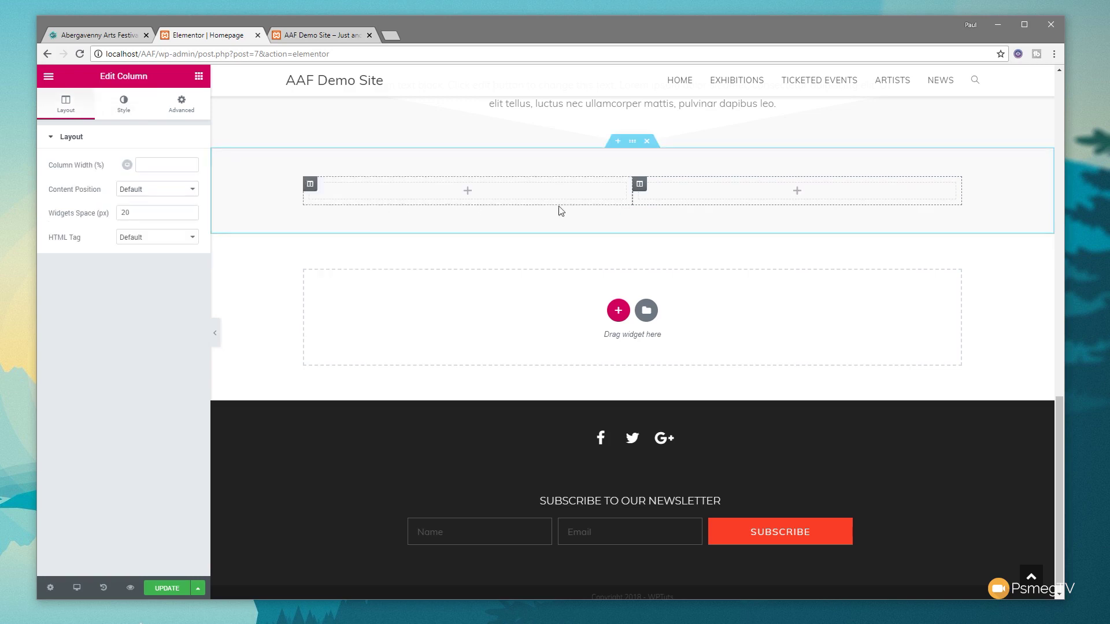
right_click(640, 185)
left_click(661, 214)
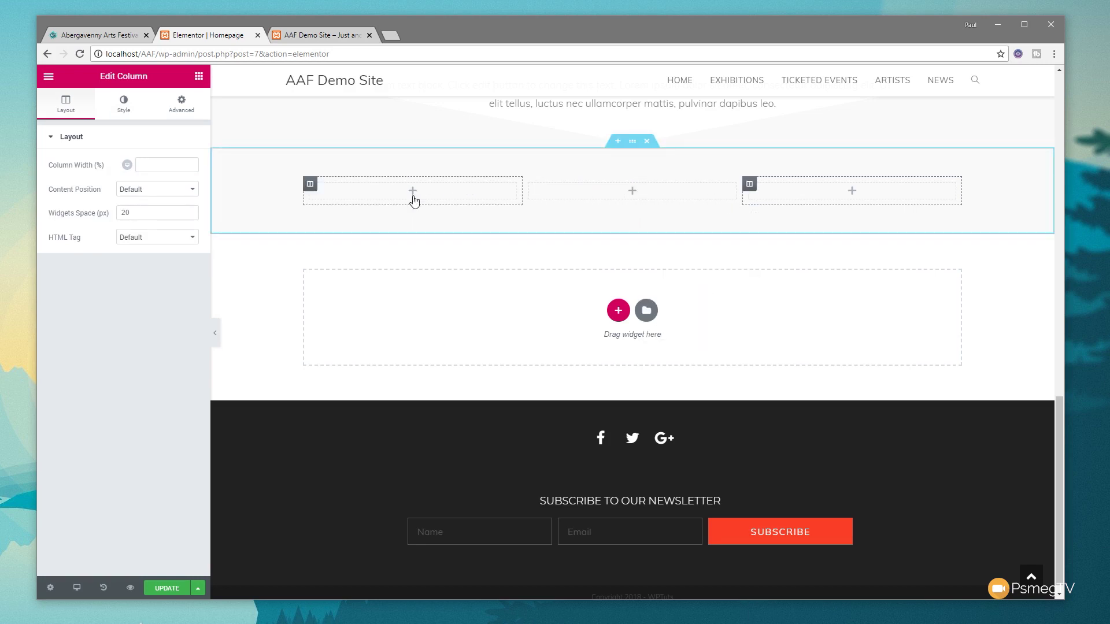
- Place a Call to Action widget in the first column and set its image to painting.jpg from the media library
left_click(199, 76)
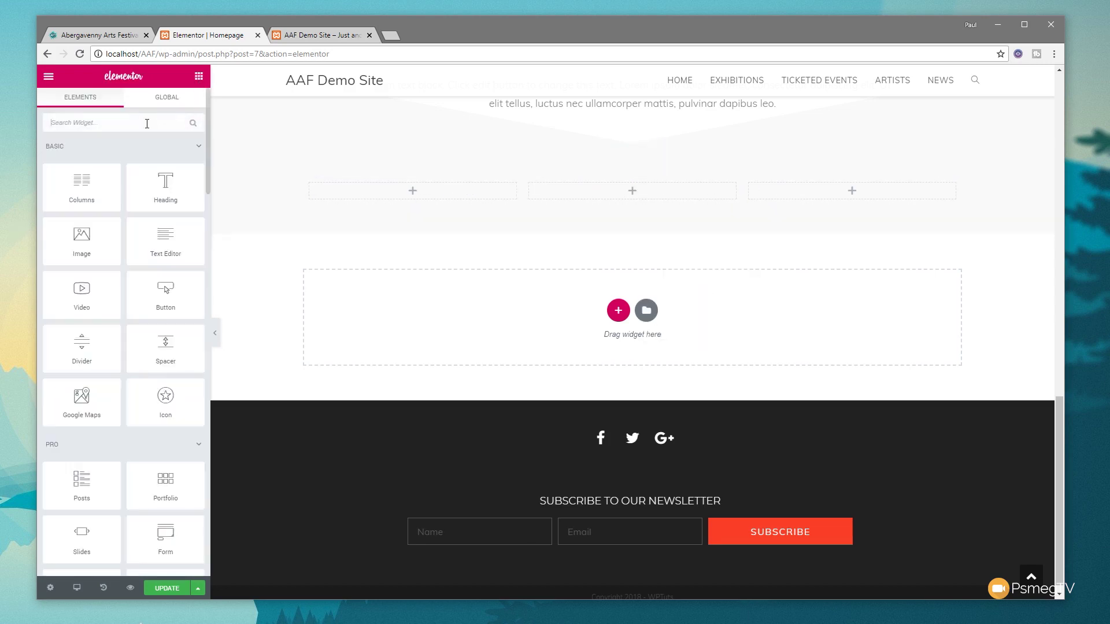
type("call")
left_click_drag(82, 160, 420, 193)
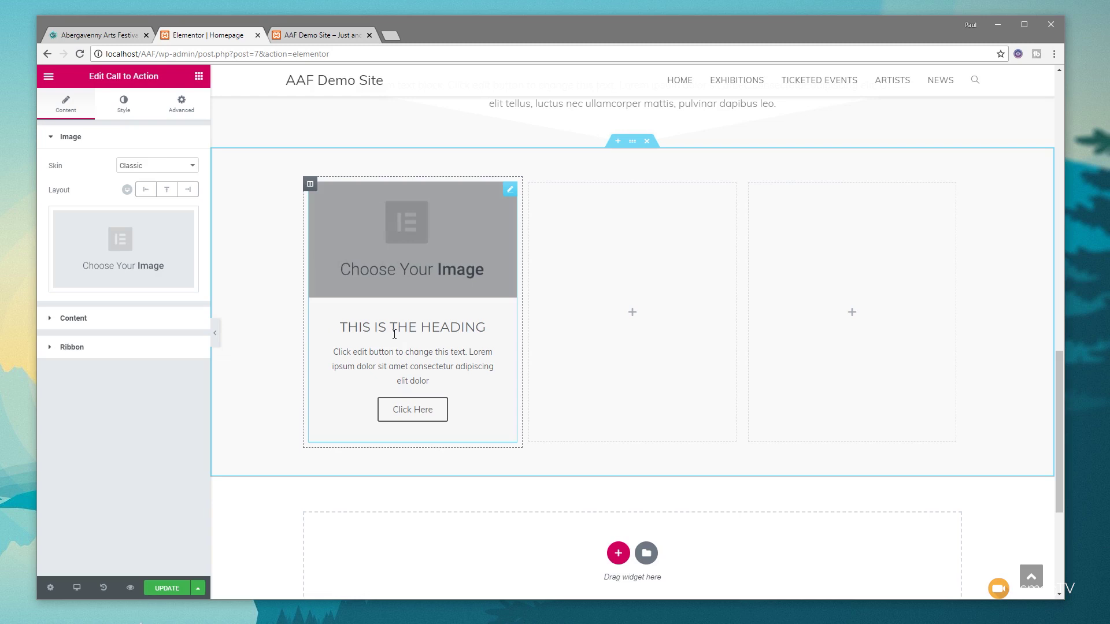
left_click(158, 257)
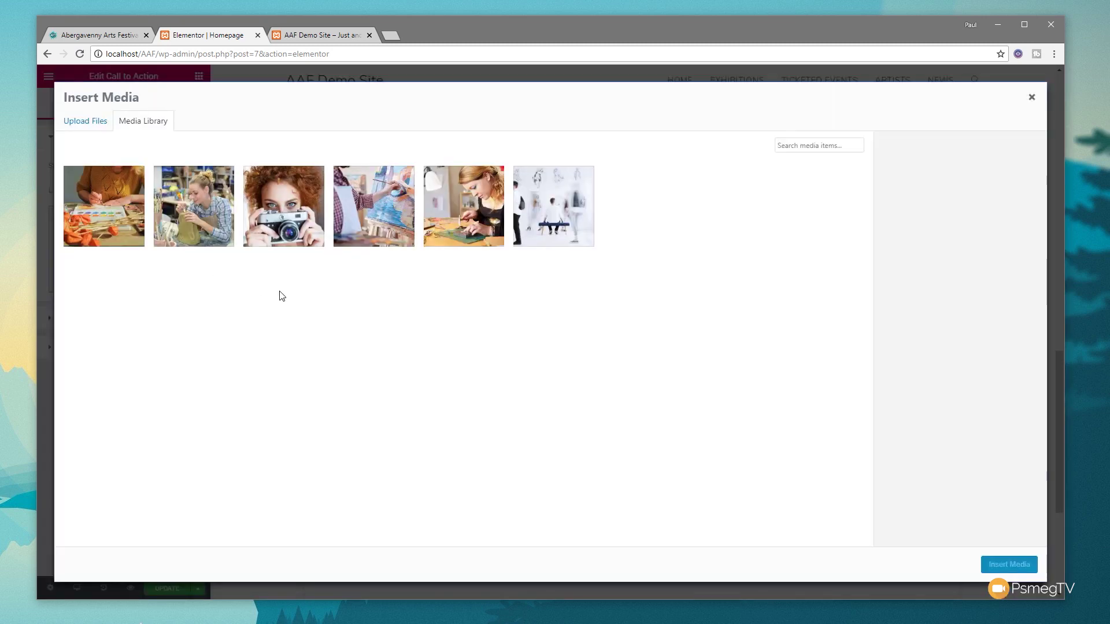
left_click(366, 220)
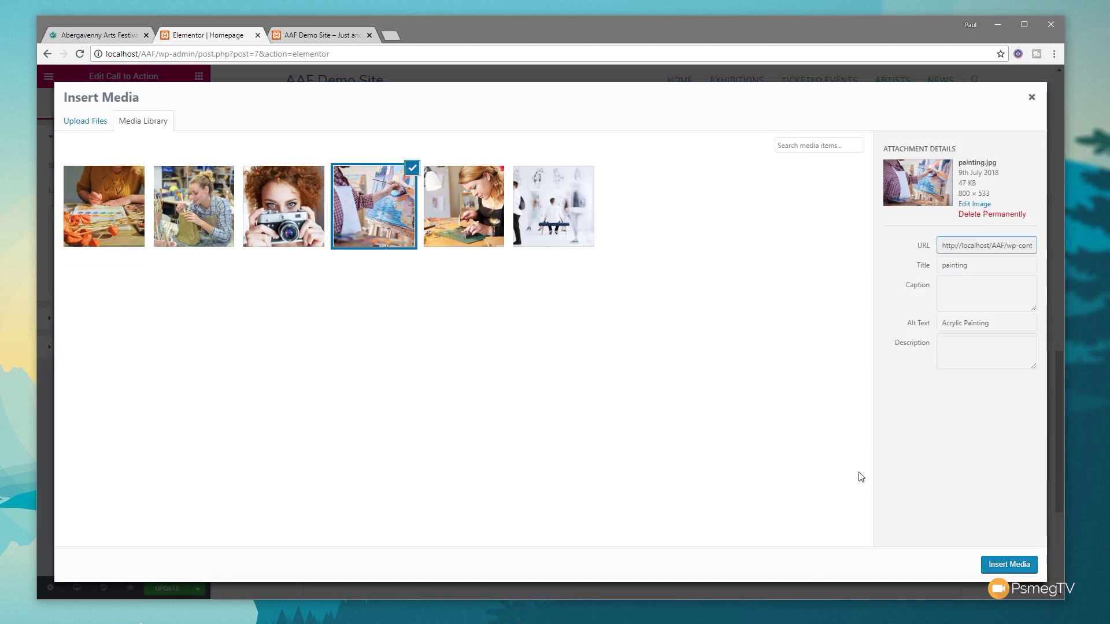
left_click(1016, 565)
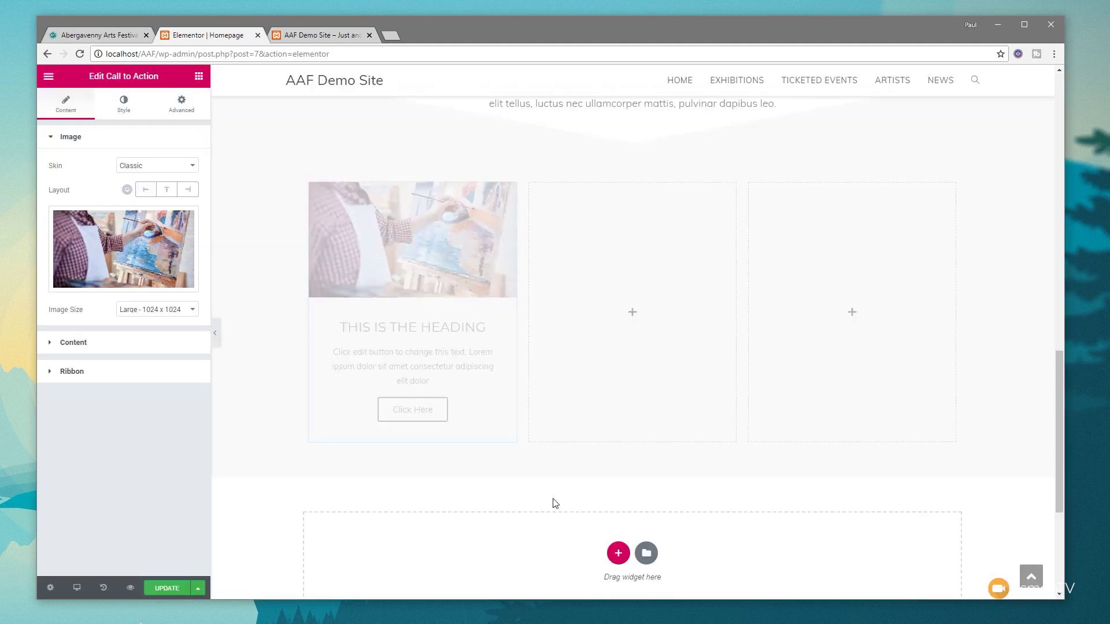
- Replace the heading of the first column's Call to Action box with "The Festival"
double_click(484, 328)
triple_click(397, 328)
type("A")
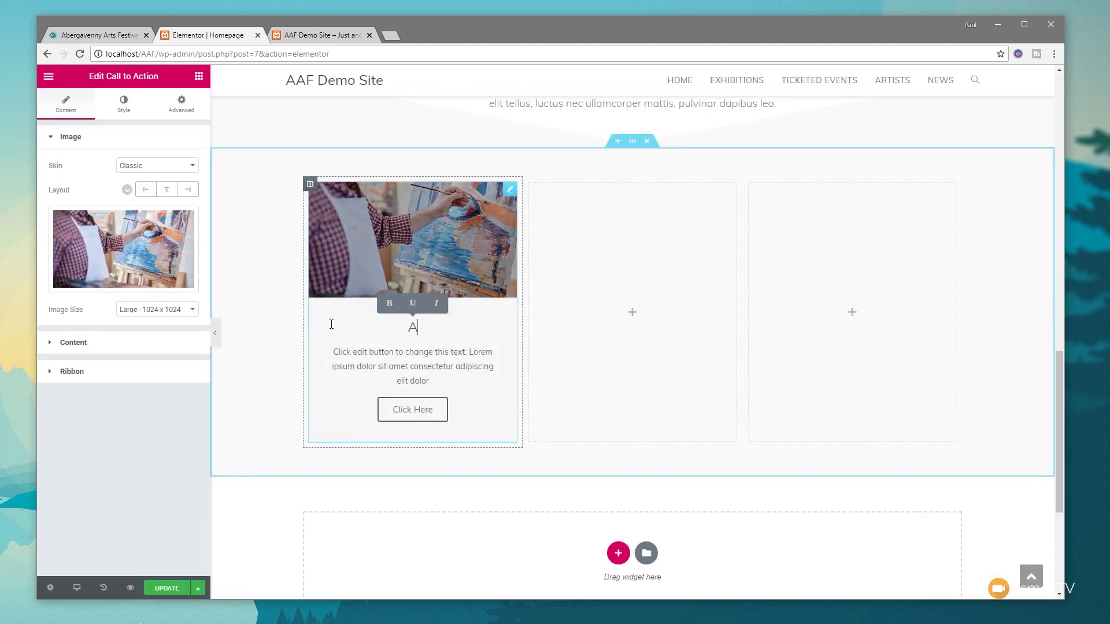
key("BackSpace")
type("THE FEST")
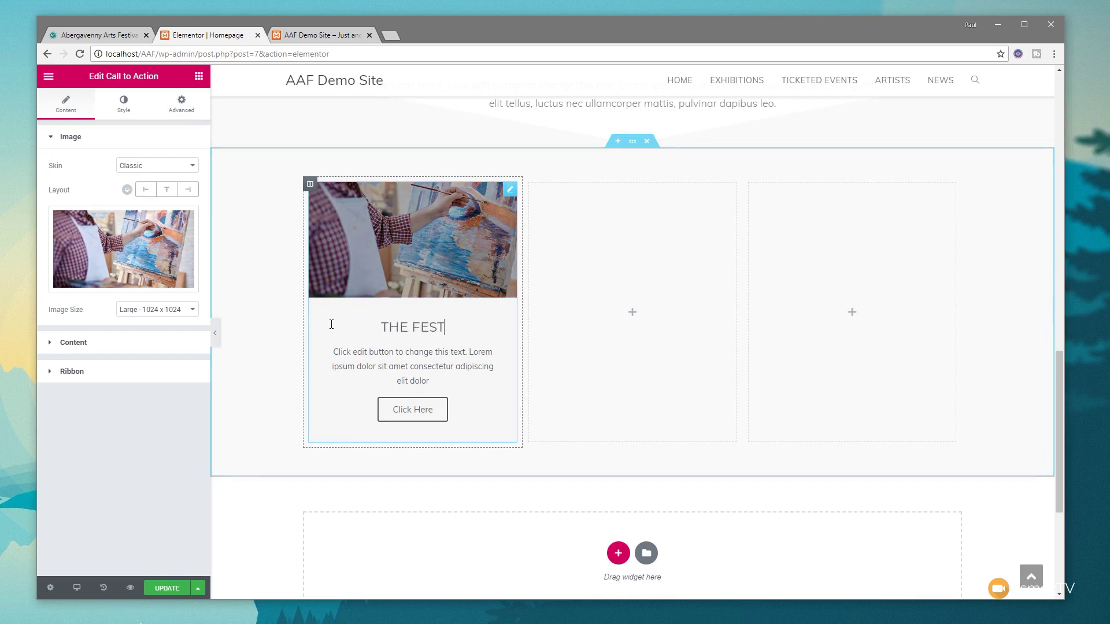
type("IVAL")
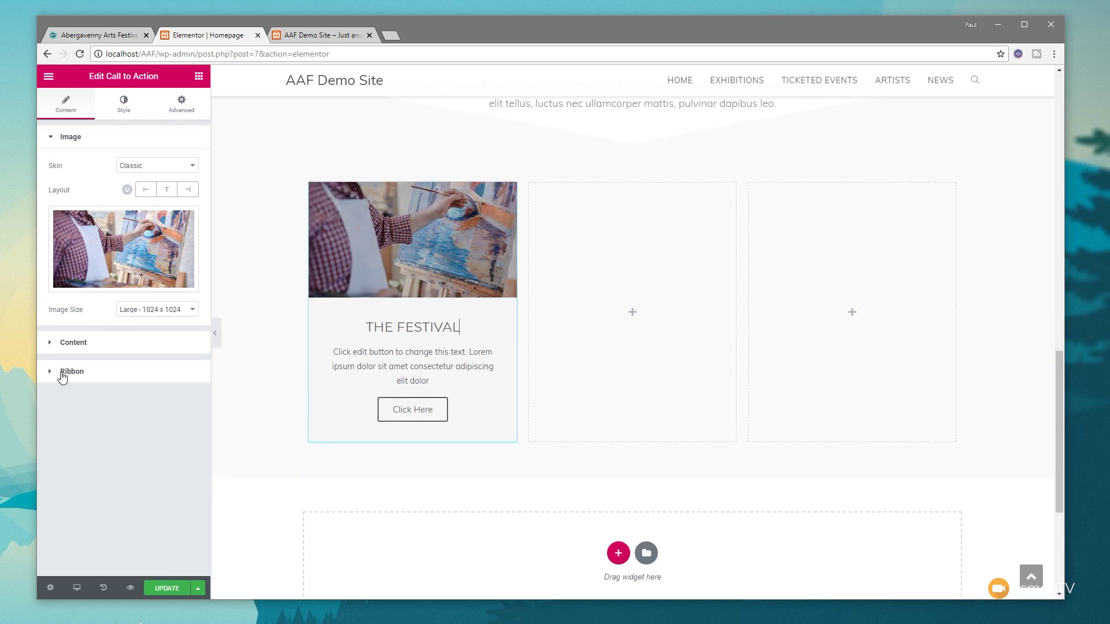
- Clear the button text of the "The Festival" box so that it has no button
left_click(65, 344)
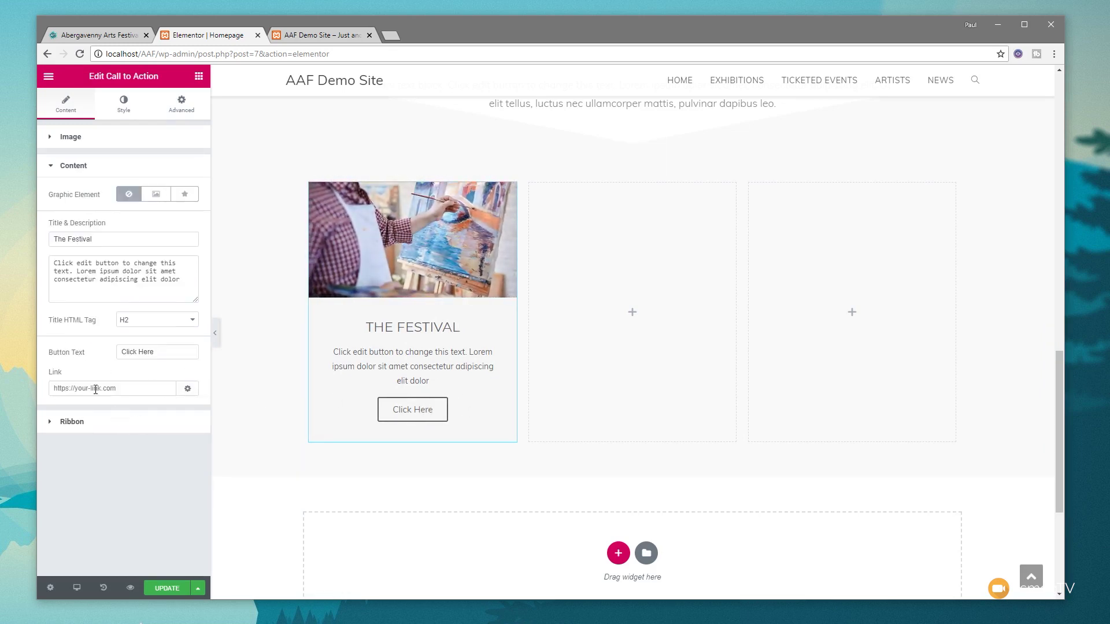
left_click(66, 391)
left_click_drag(155, 352, 106, 355)
key("BackSpace")
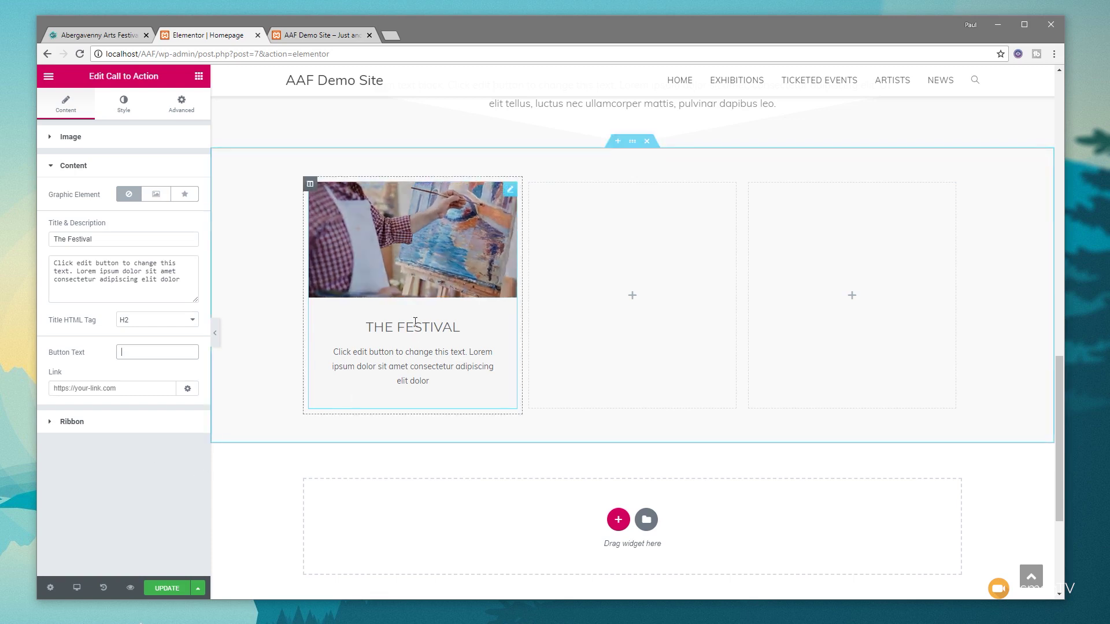
- Set the content background color of the "The Festival" box to white (#ffffff)
left_click(122, 106)
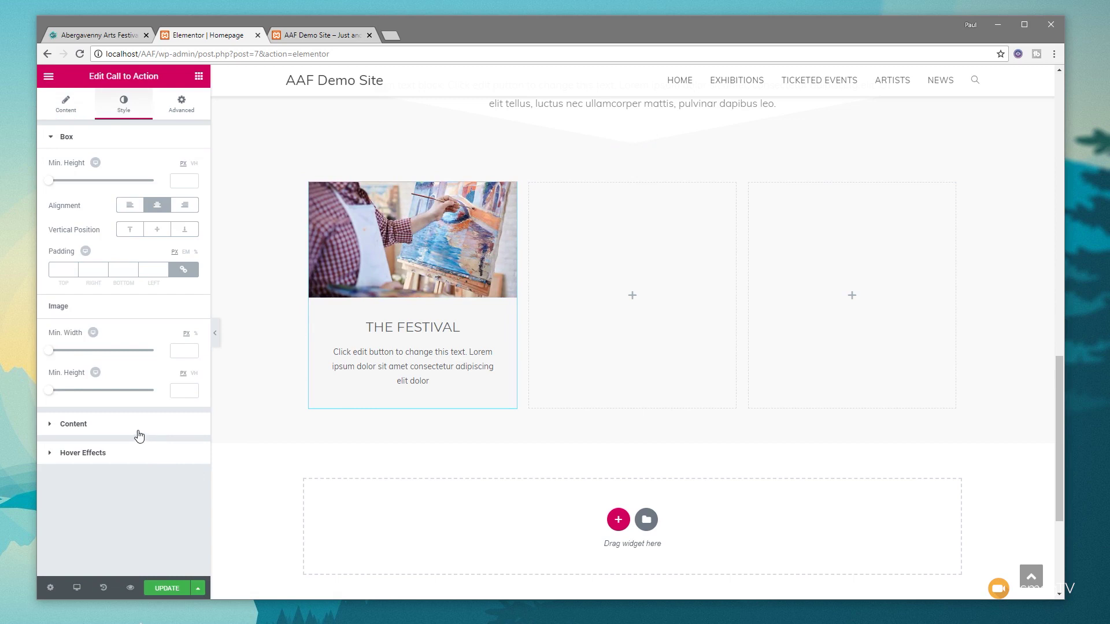
left_click(72, 425)
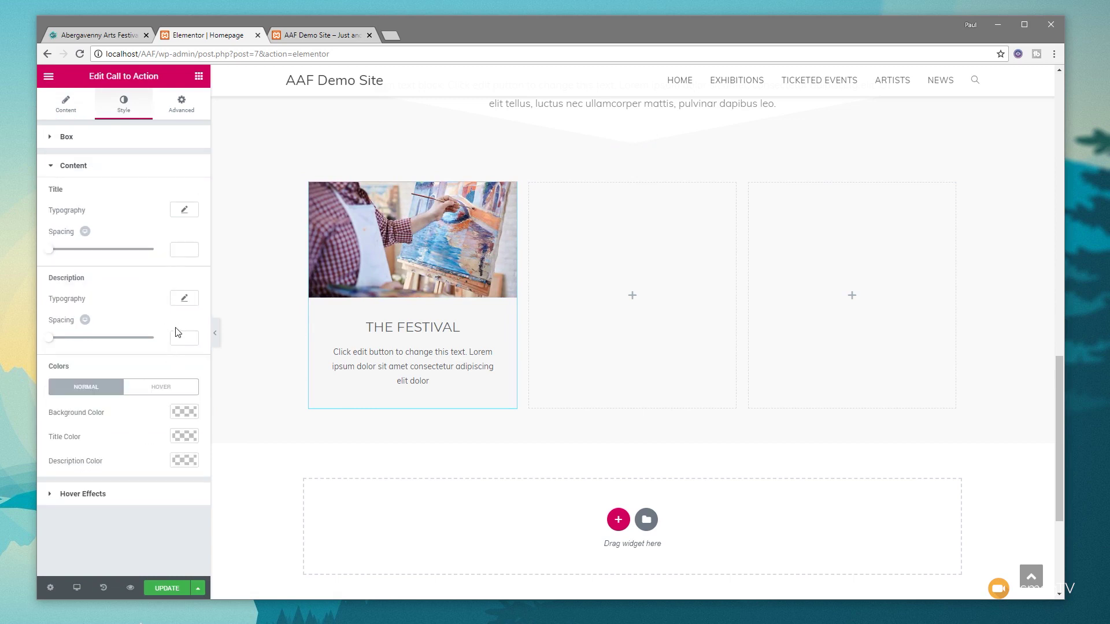
left_click(184, 412)
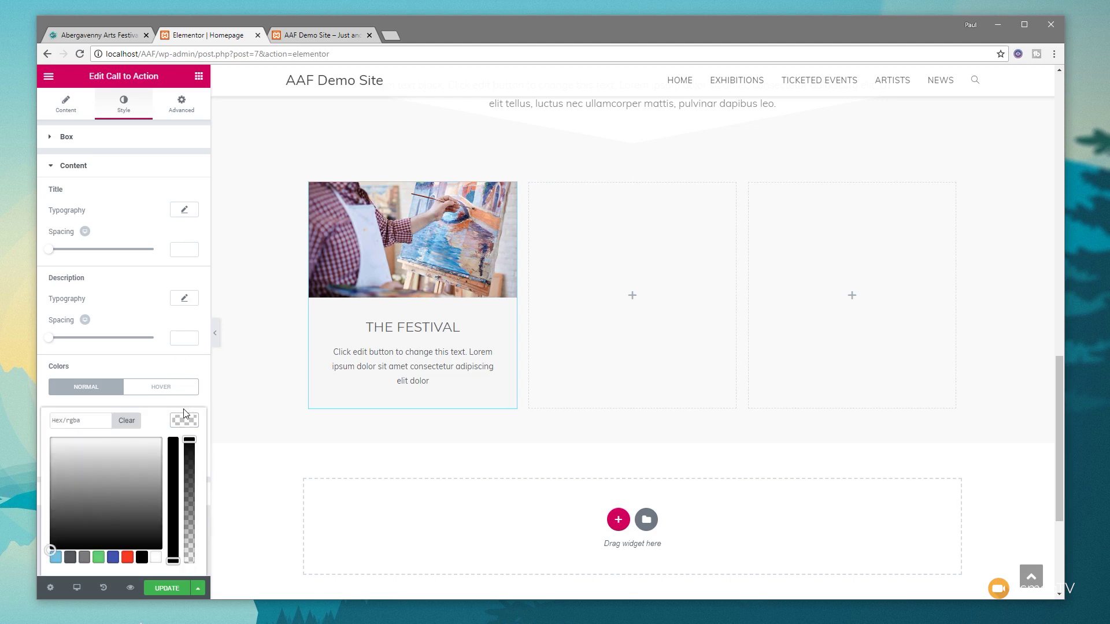
left_click(156, 556)
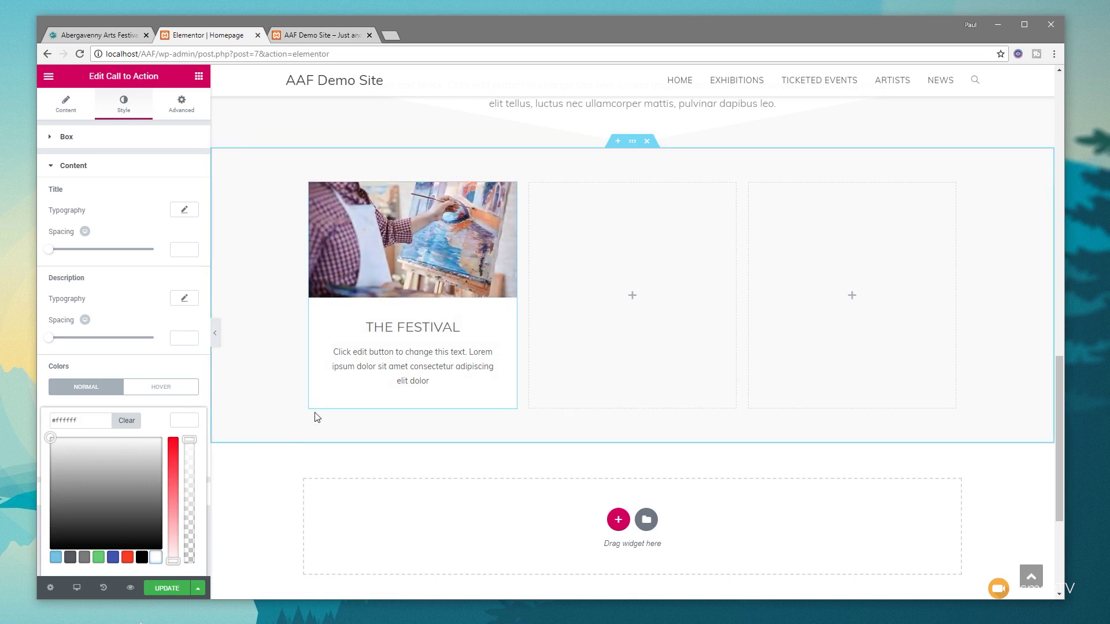
- Set the title color of the "The Festival" box to the preset red
left_click_drag(460, 328, 366, 328)
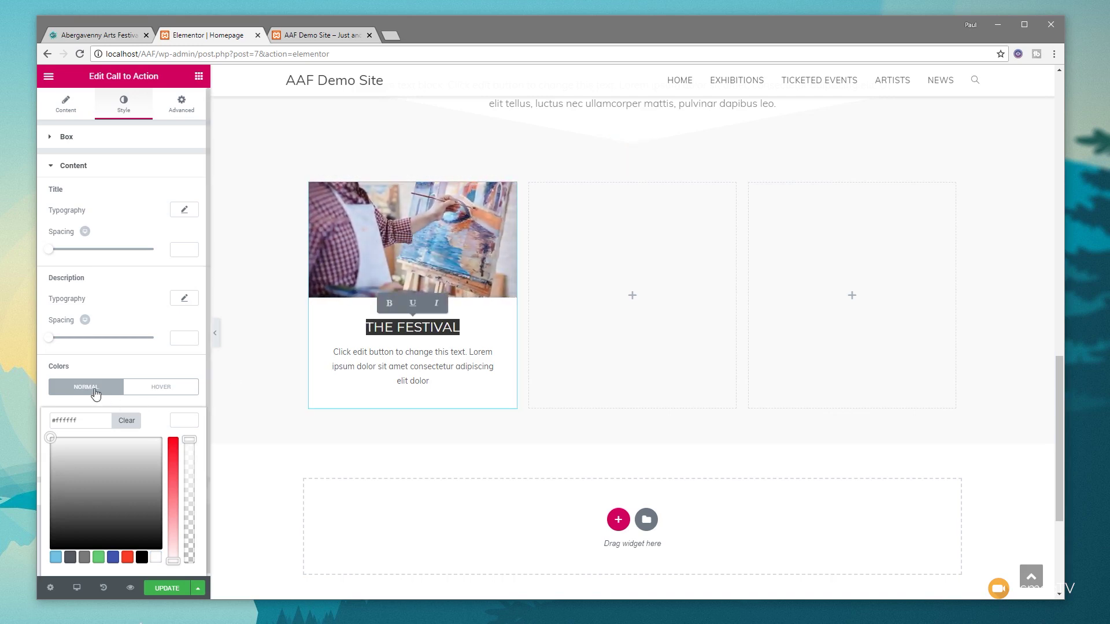
left_click(143, 544)
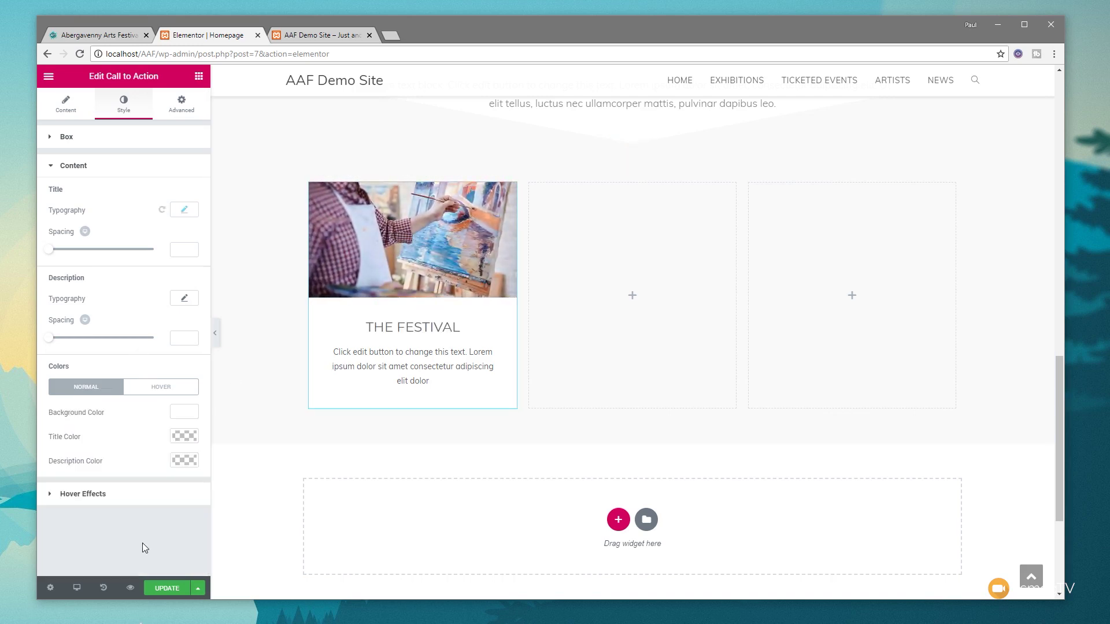
left_click(178, 437)
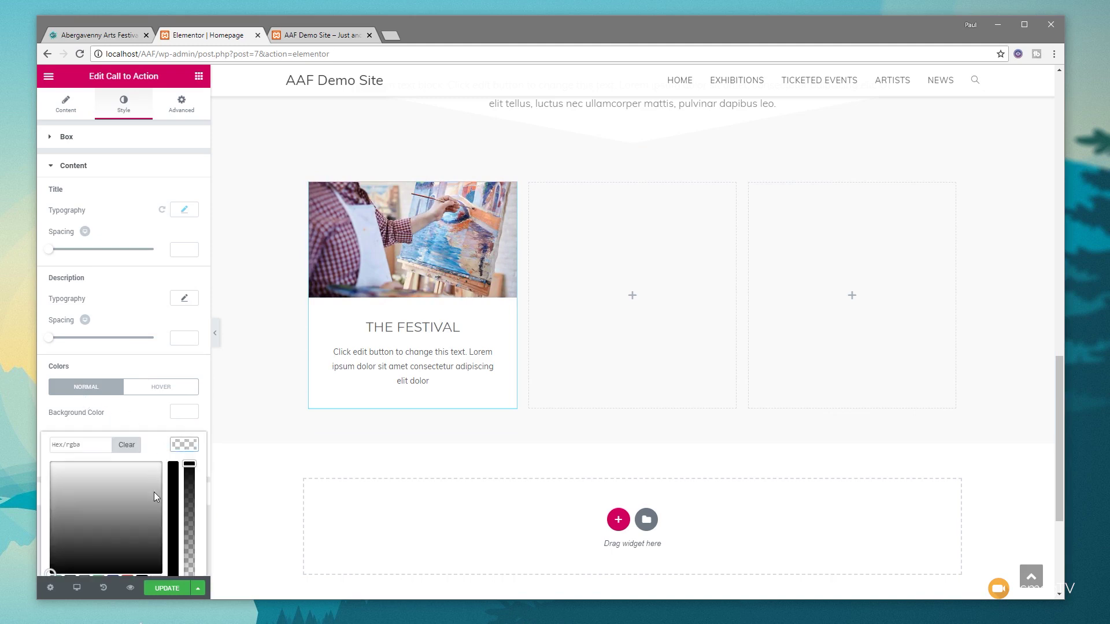
scroll(154, 492, "down", 1)
left_click(127, 556)
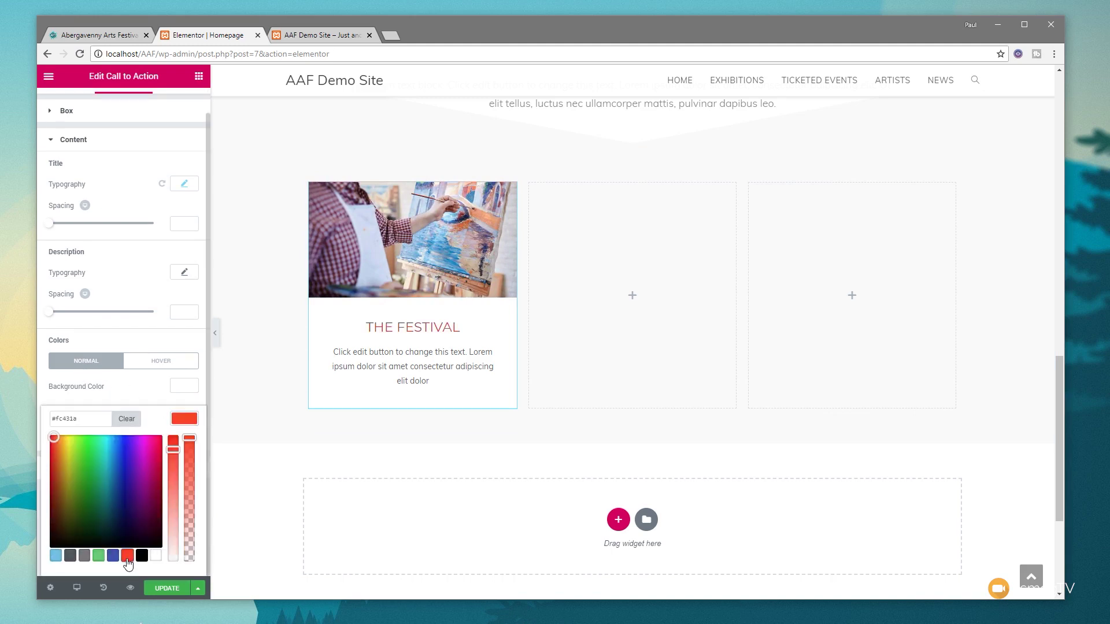
left_click(203, 415)
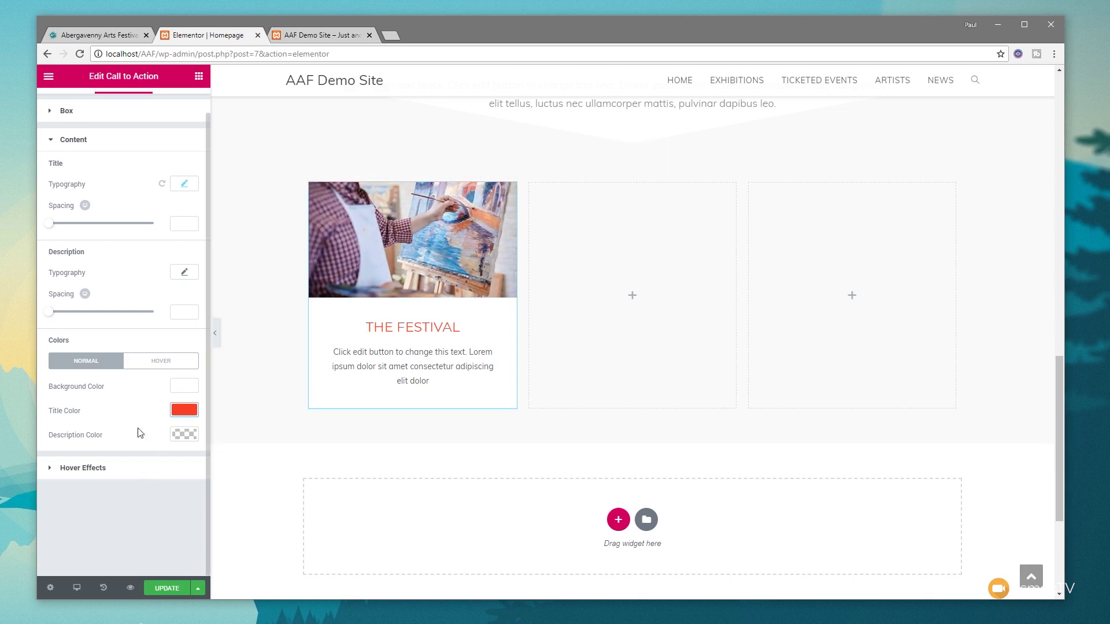
- Set the "The Festival" box title's typography to size 24 px, weight 500 and letter spacing 2
left_click(184, 184)
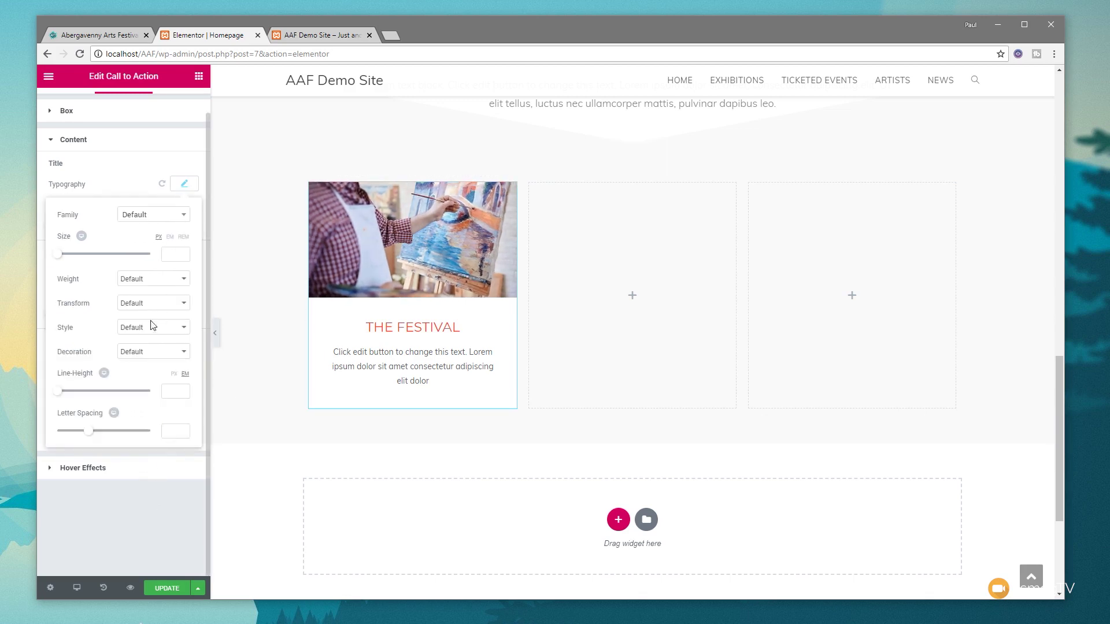
left_click_drag(59, 260, 71, 258)
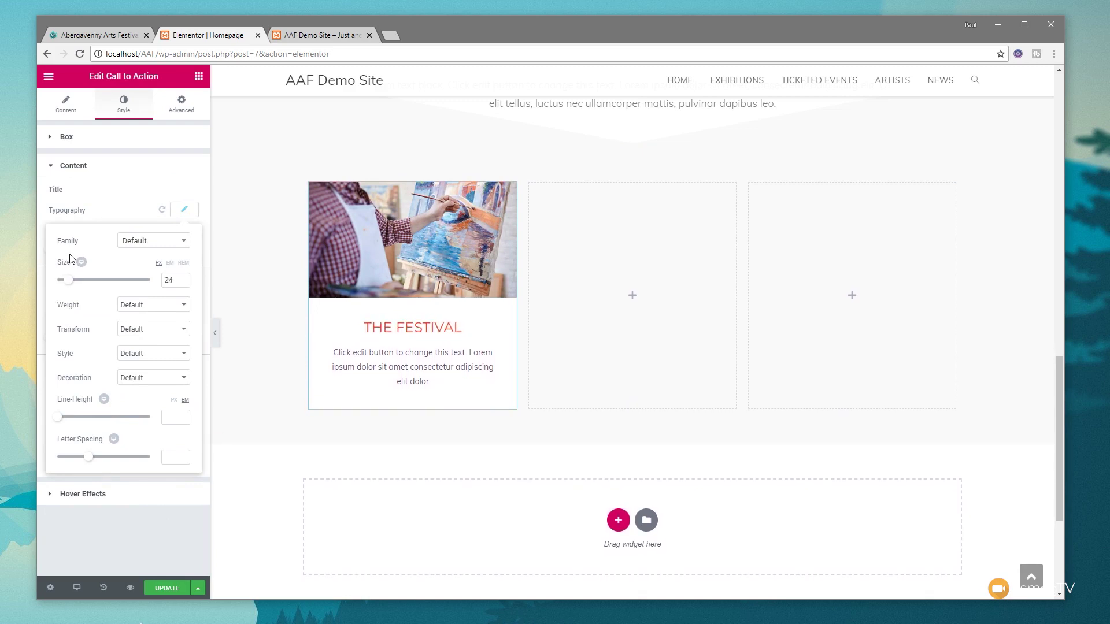
left_click(141, 310)
left_click(132, 344)
left_click(149, 305)
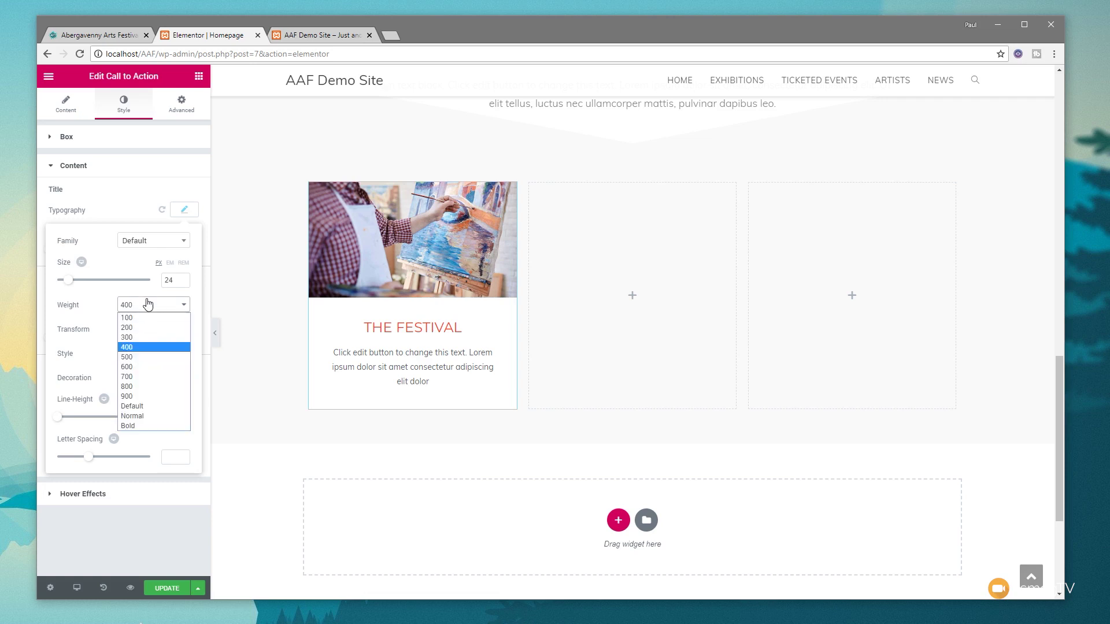
left_click(134, 358)
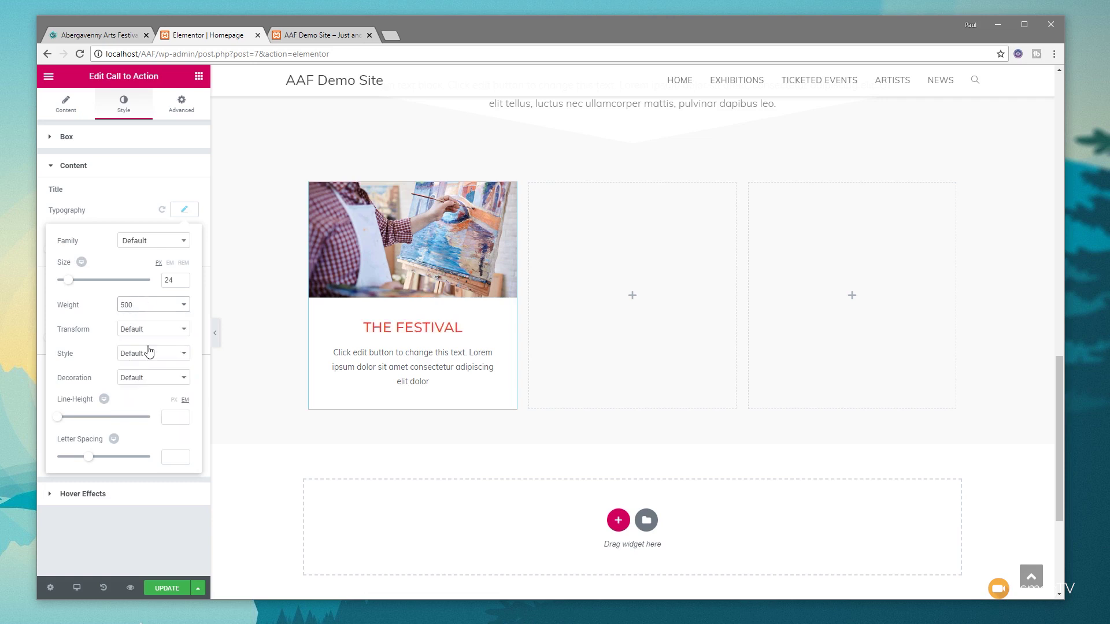
left_click_drag(91, 458, 104, 458)
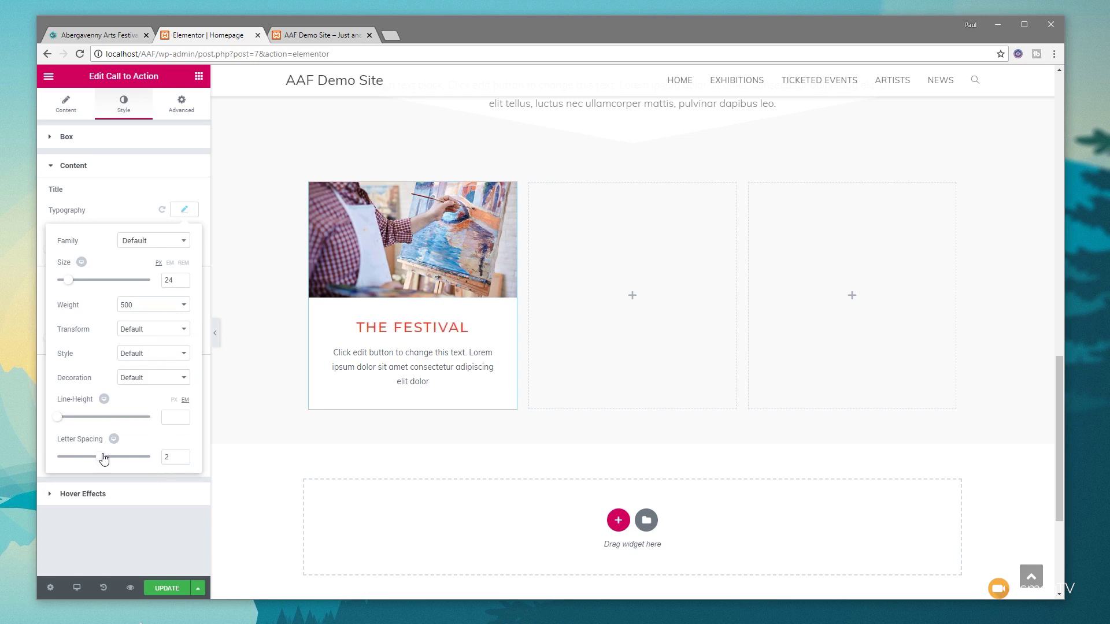
left_click(110, 552)
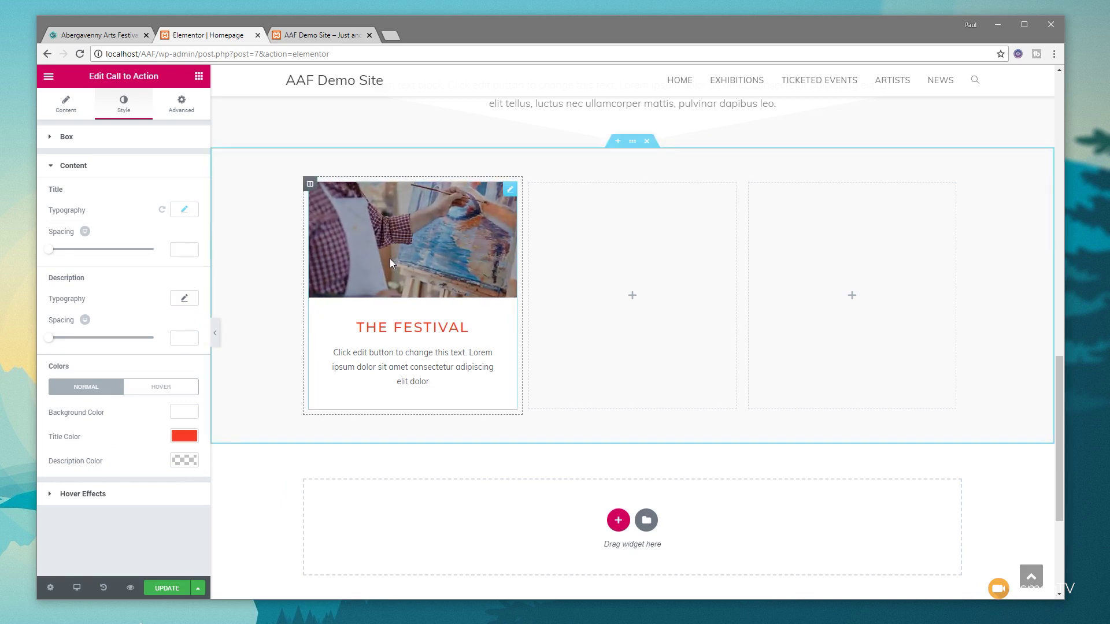
- Check the hover animation options of the "The Festival" box and set its minimum height to 250 px
left_click(80, 494)
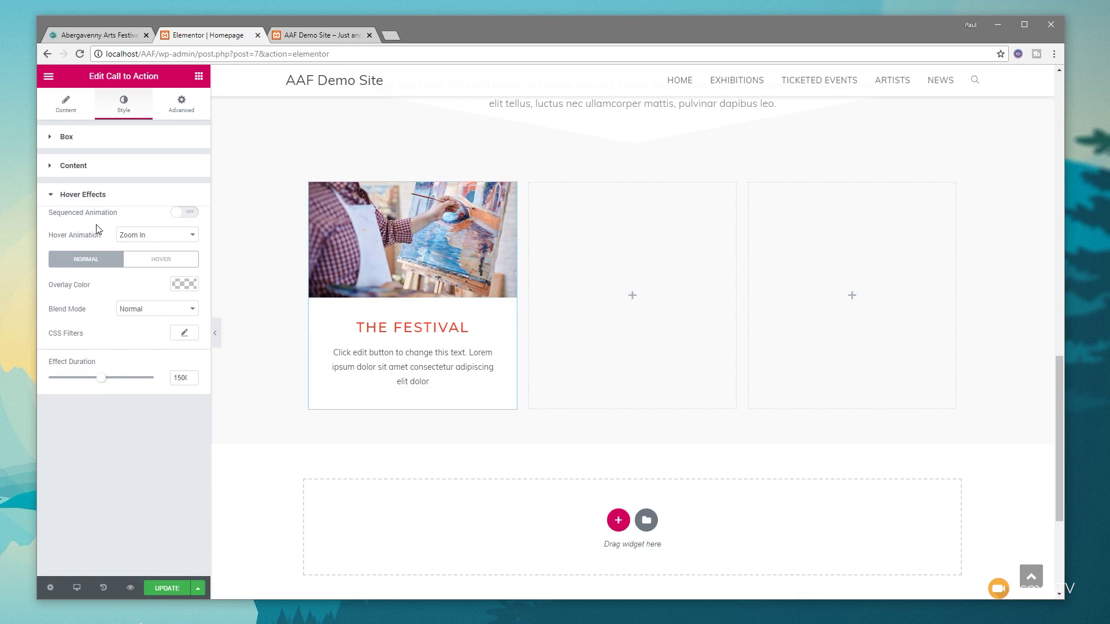
left_click(158, 238)
left_click(123, 452)
left_click(63, 137)
mouse_move(52, 182)
left_mouse_down()
mouse_move(85, 181)
mouse_move(67, 182)
left_mouse_up()
double_click(191, 179)
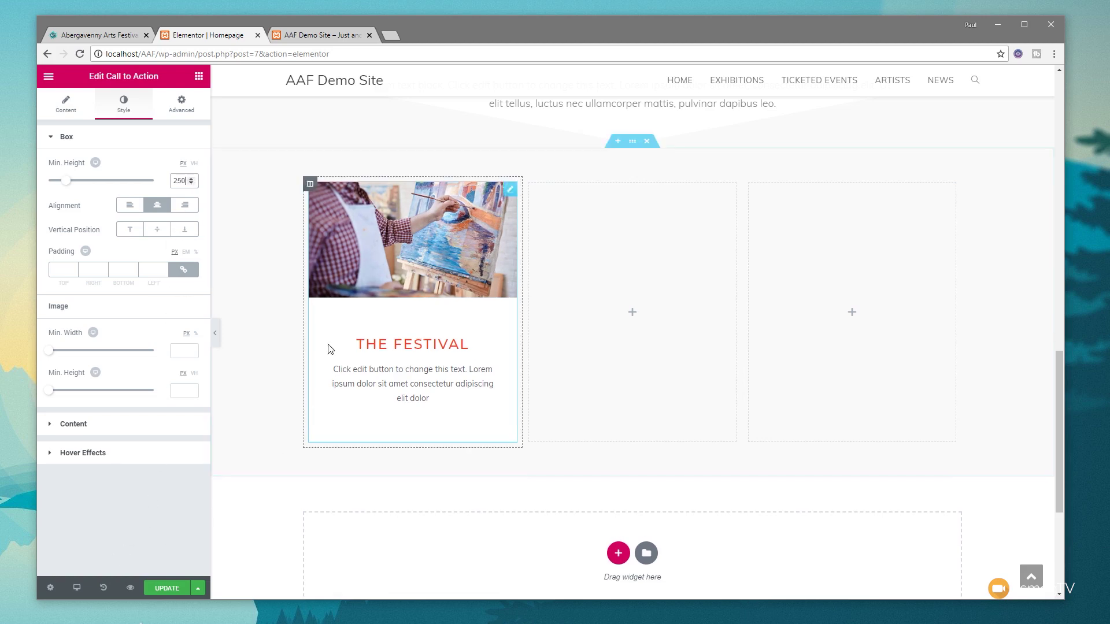
- Duplicate the column containing the finished "The Festival" box twice
left_click(310, 185)
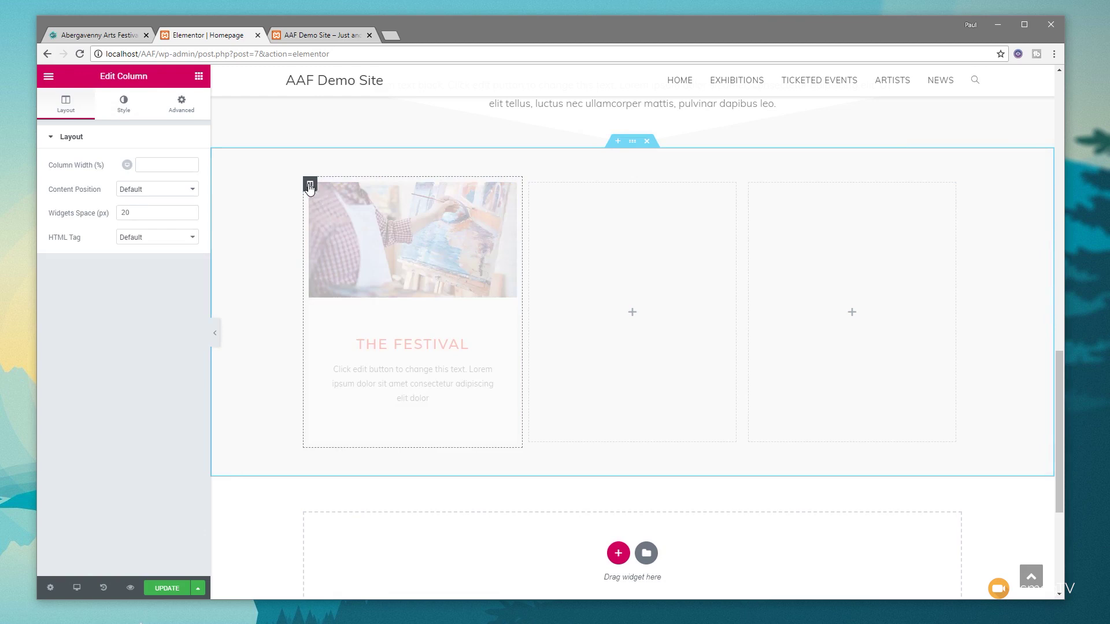
right_click(309, 186)
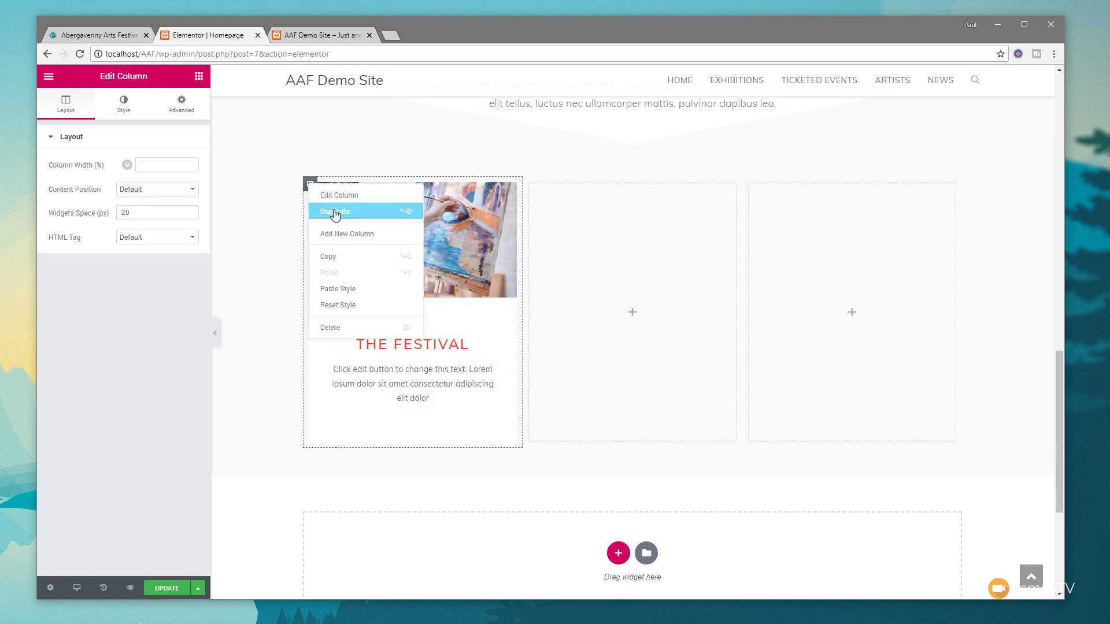
left_click(359, 213)
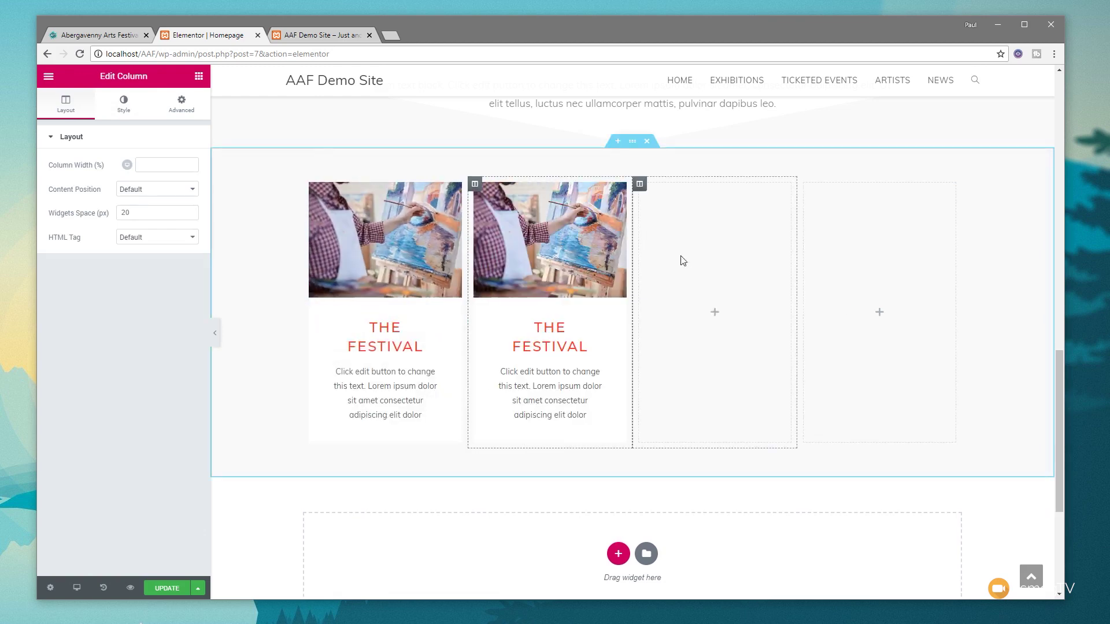
right_click(475, 185)
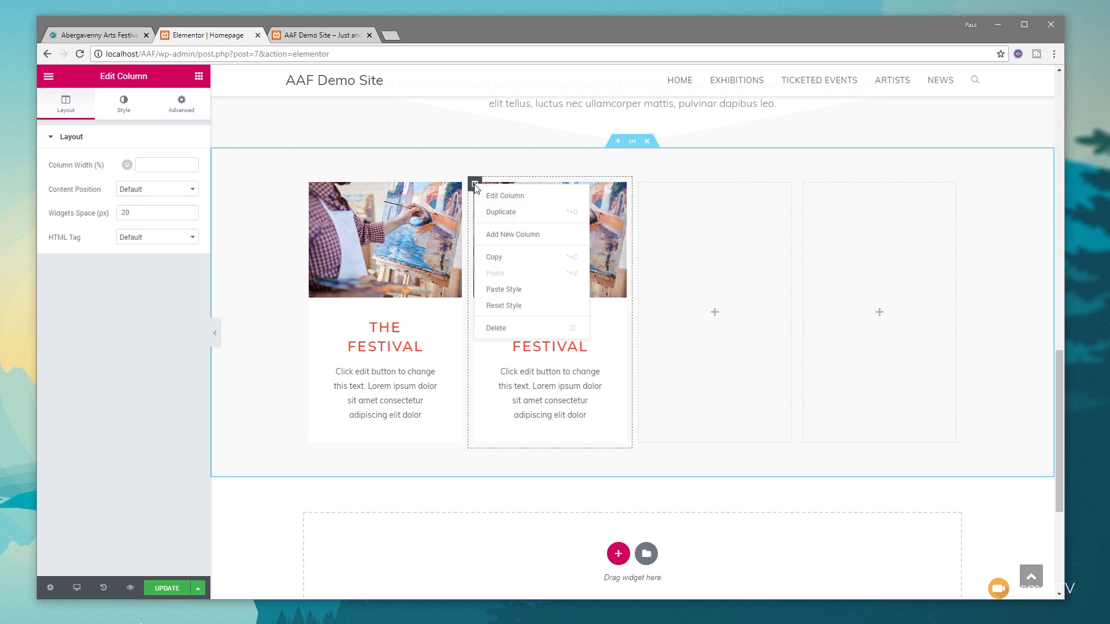
left_click(503, 212)
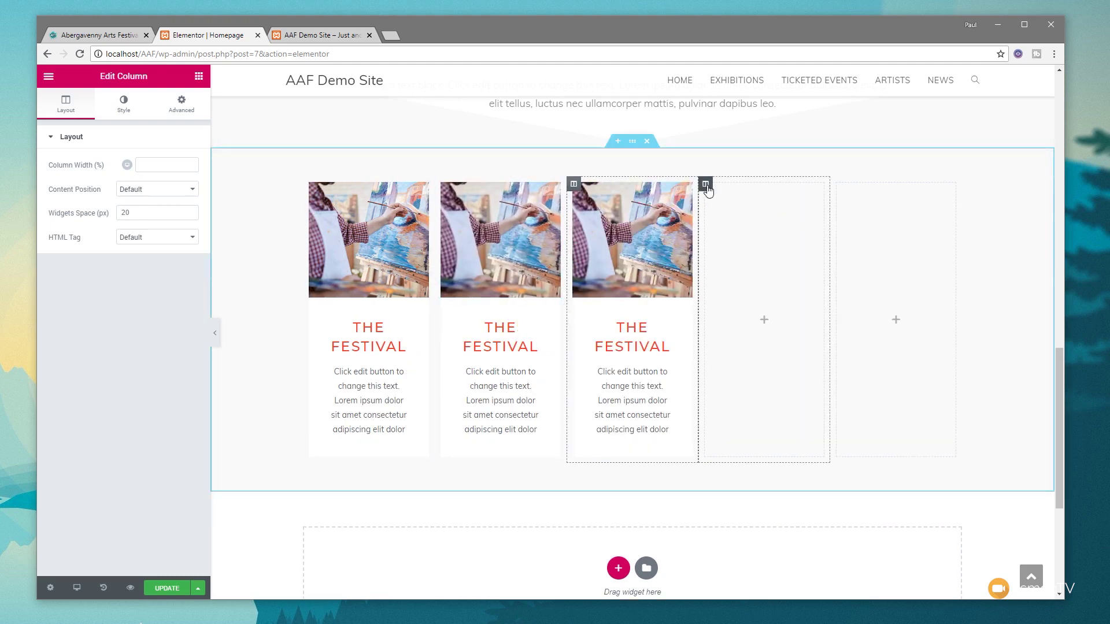
- Delete the two empty columns at the end of the grey section
right_click(707, 186)
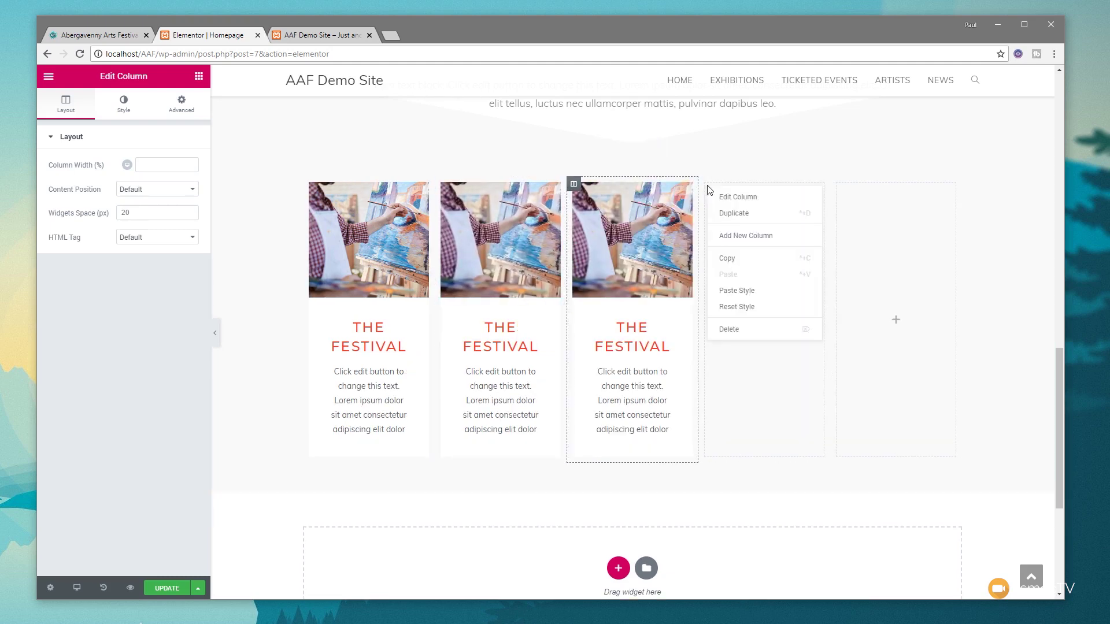
left_click(734, 329)
right_click(805, 187)
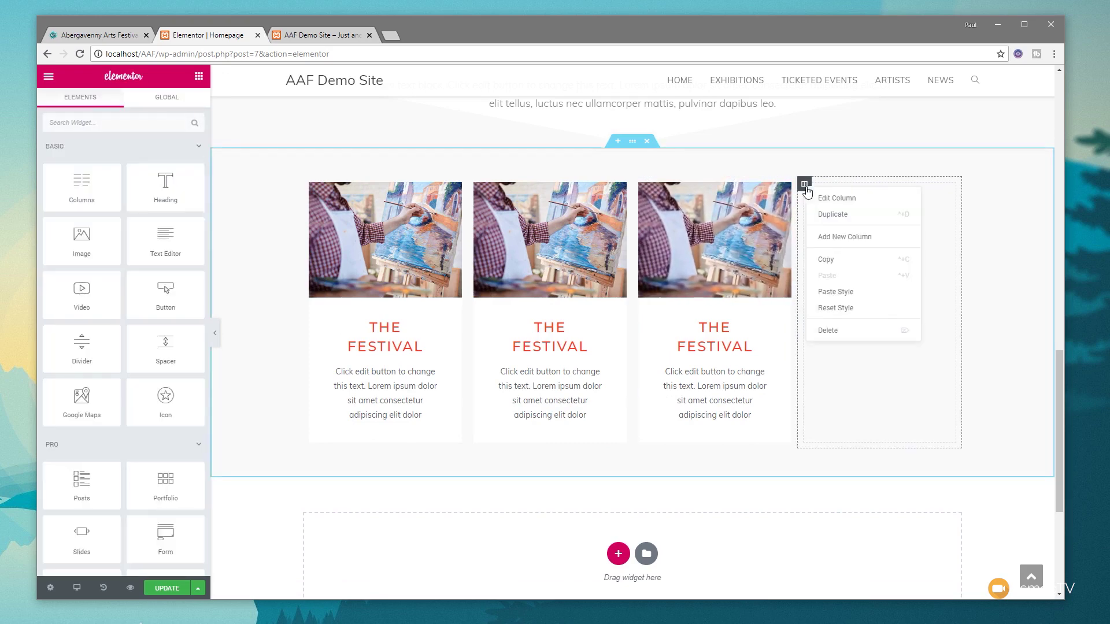
left_click(838, 331)
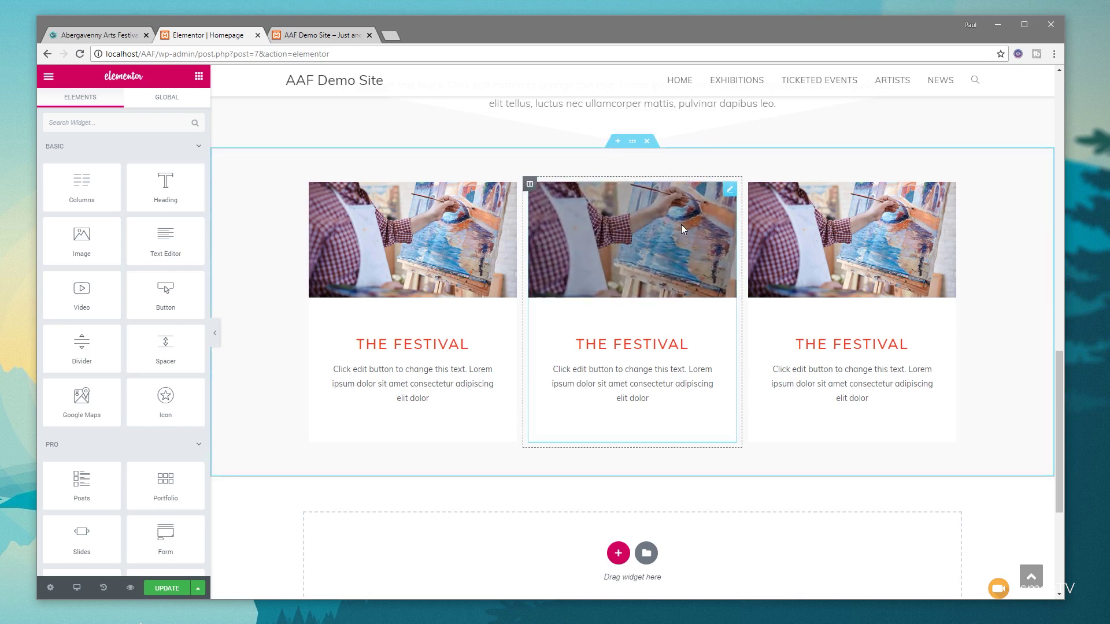
- Open the Call to Action widget in the middle column for editing
left_click(729, 191)
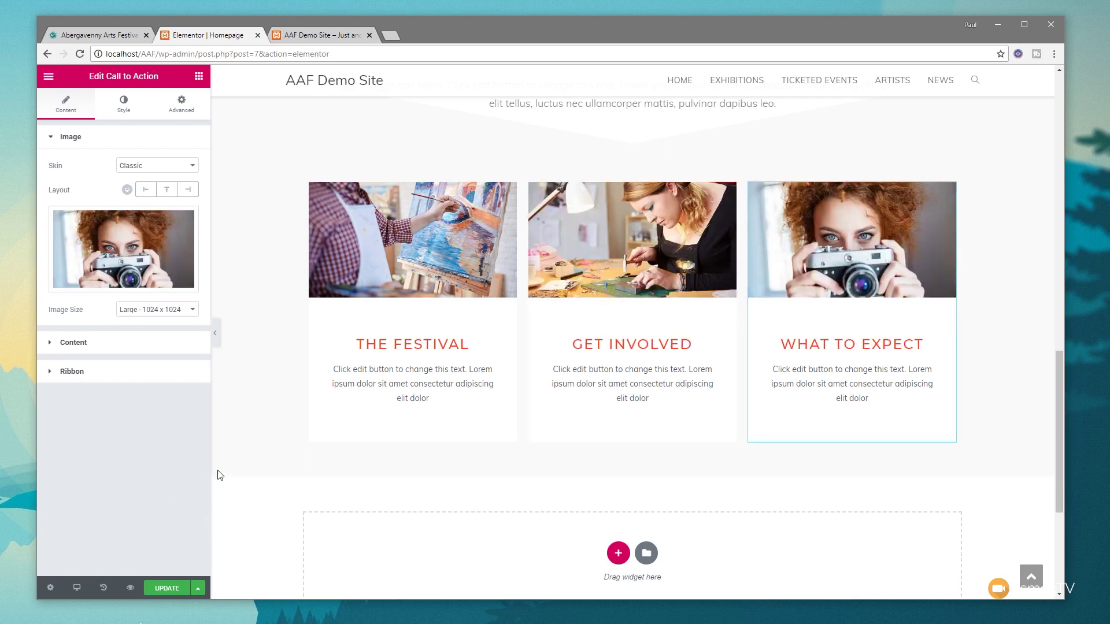
- Set the columns gap of the section holding the three call-to-action boxes to Wide
left_click(310, 185)
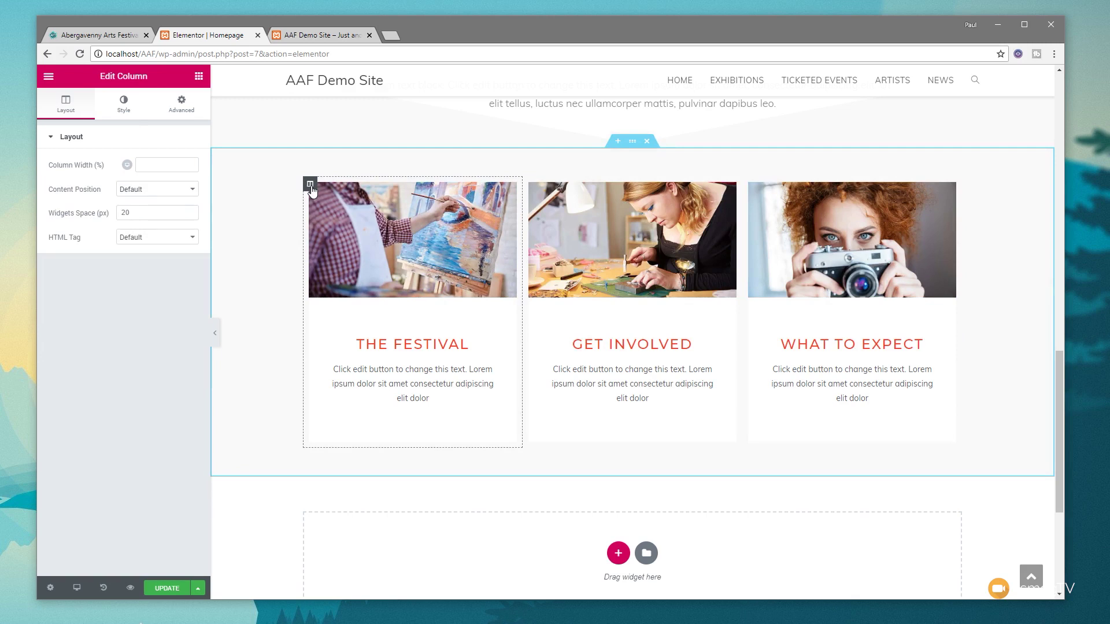
left_click(116, 108)
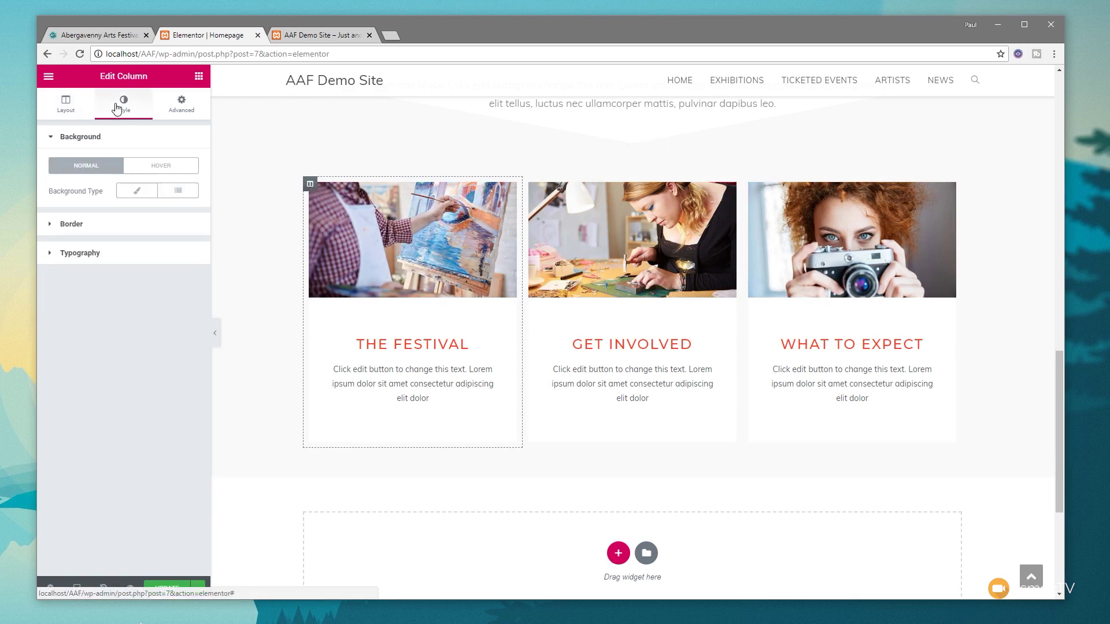
left_click(632, 143)
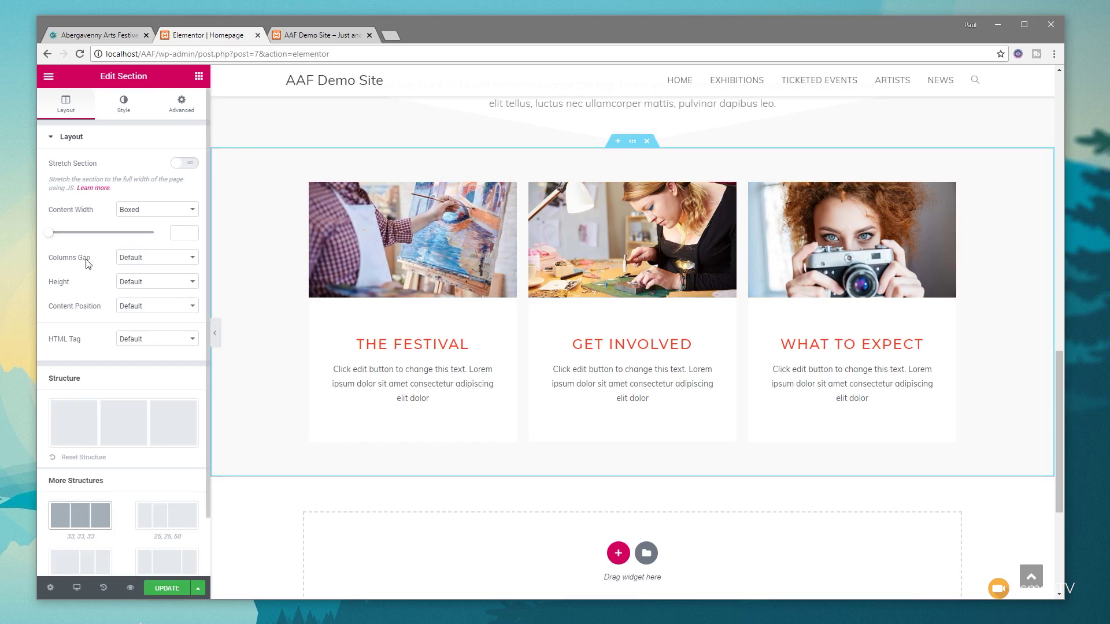
left_click(139, 263)
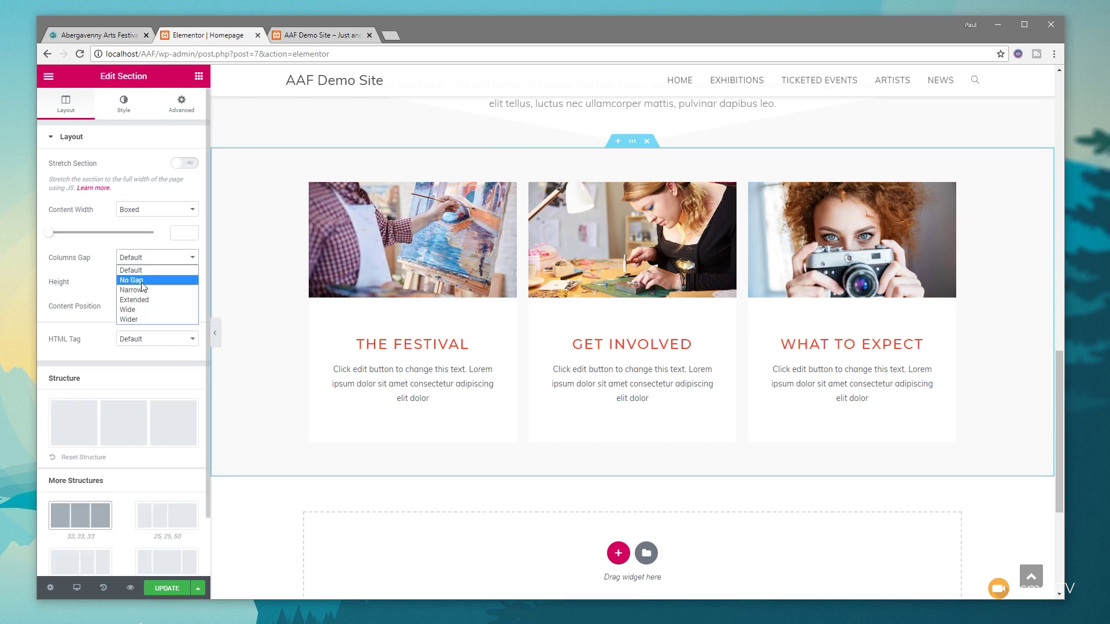
left_click(137, 311)
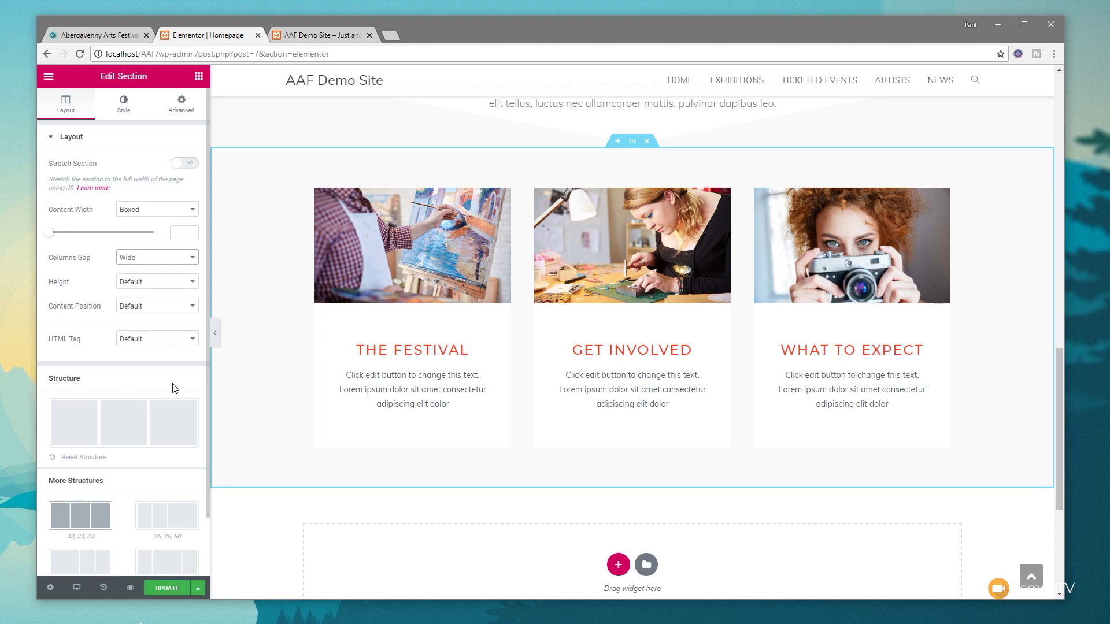
key("ctrl+z")
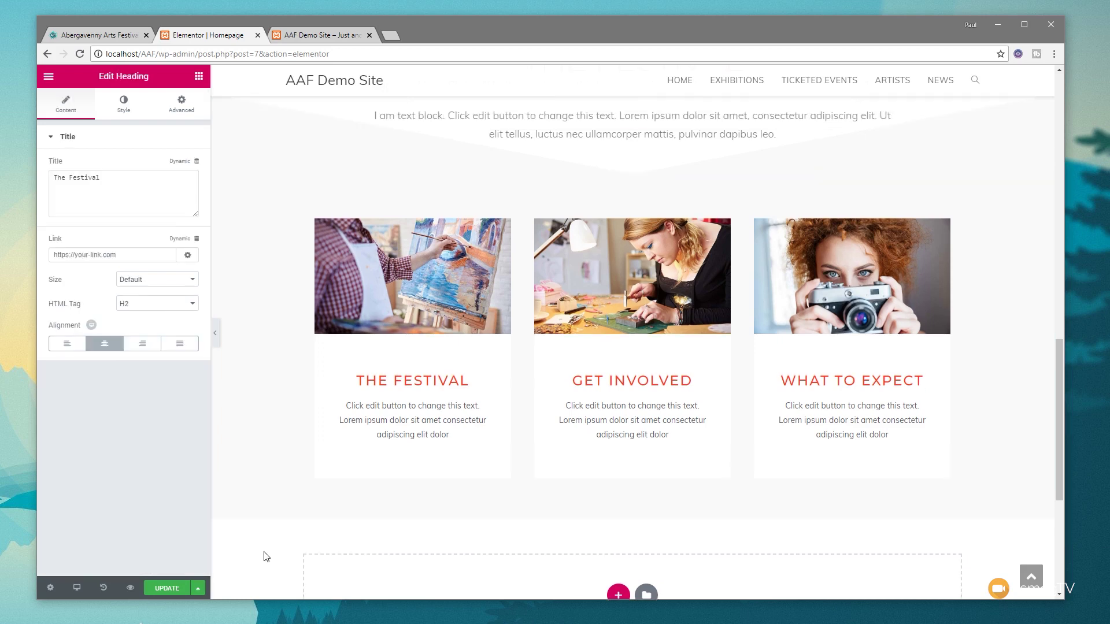
- Duplicate the "The Festival" intro section and move the copy below the section with the three call-to-action boxes
scroll(265, 557, "up", 3)
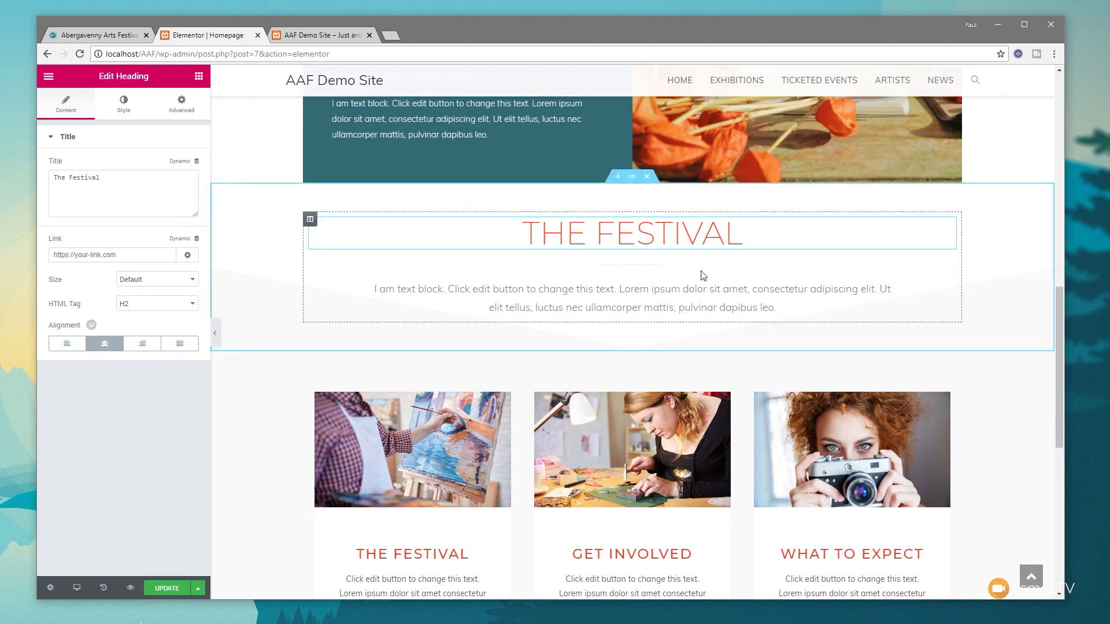
left_click(632, 183)
right_click(632, 184)
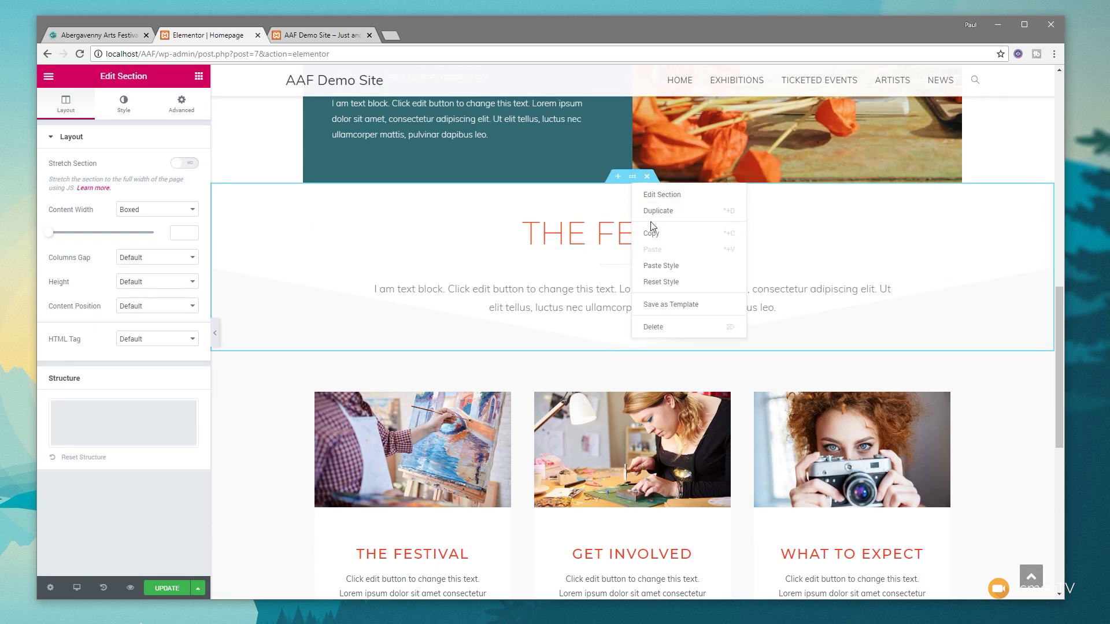
left_click(674, 215)
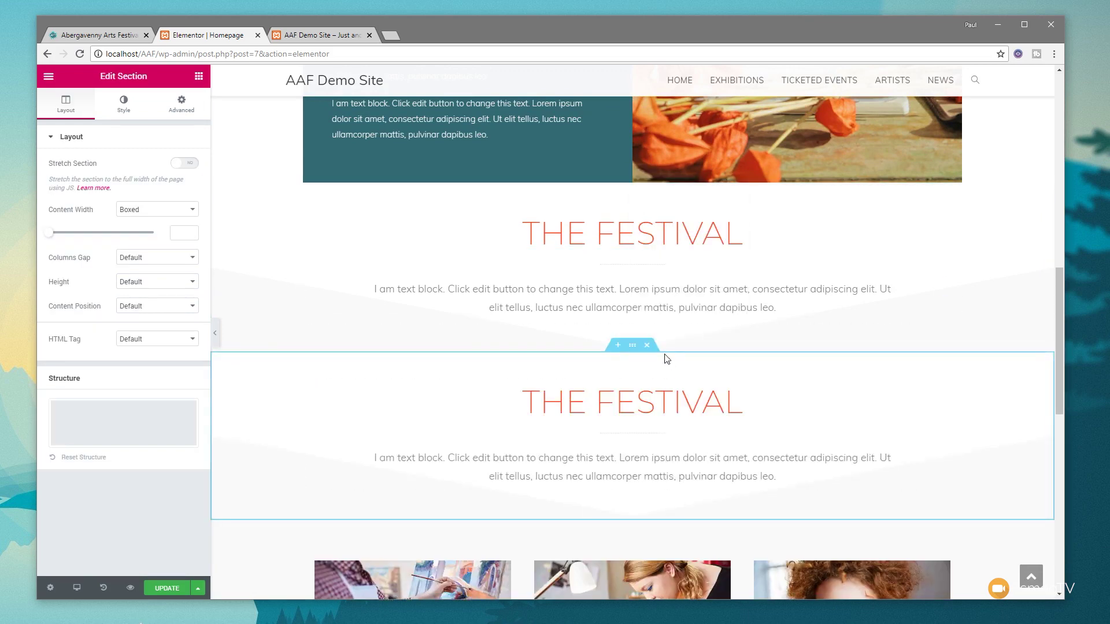
left_click_drag(632, 345, 570, 459)
scroll(694, 463, "down", 1)
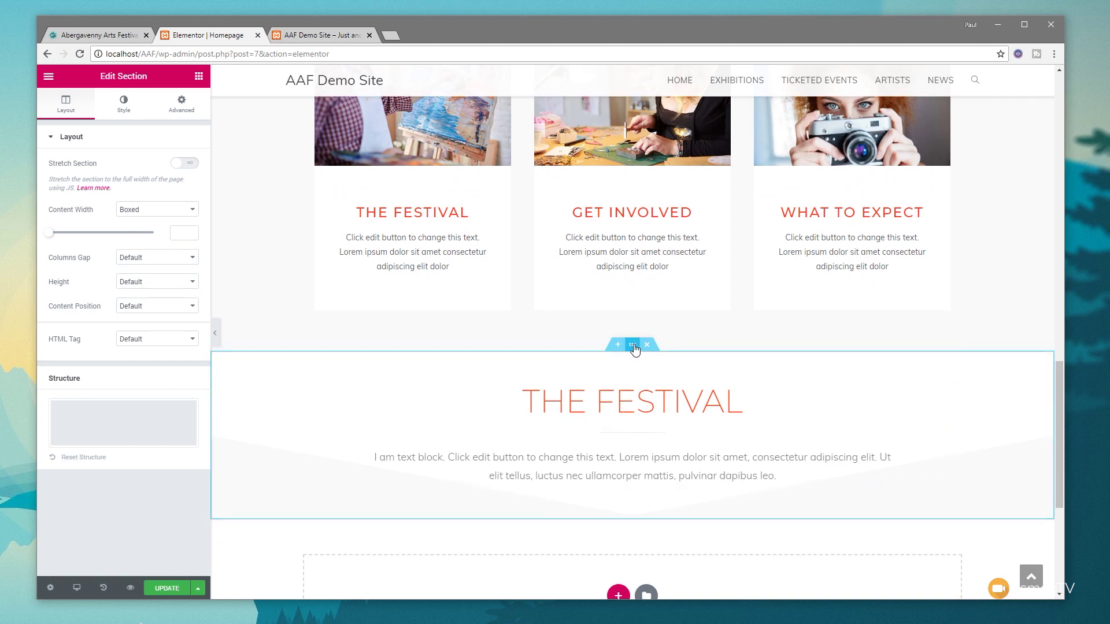
- Remove the bottom shape divider from the copied "The Festival" section by setting its type to None
left_click(123, 104)
left_click(92, 254)
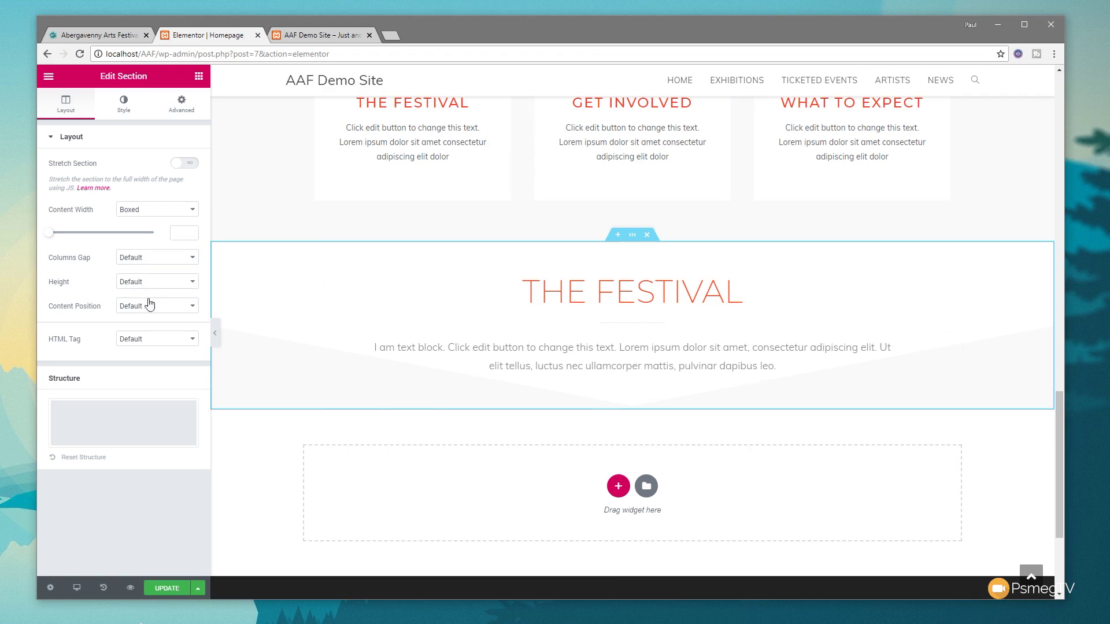
left_click(124, 104)
left_click(97, 257)
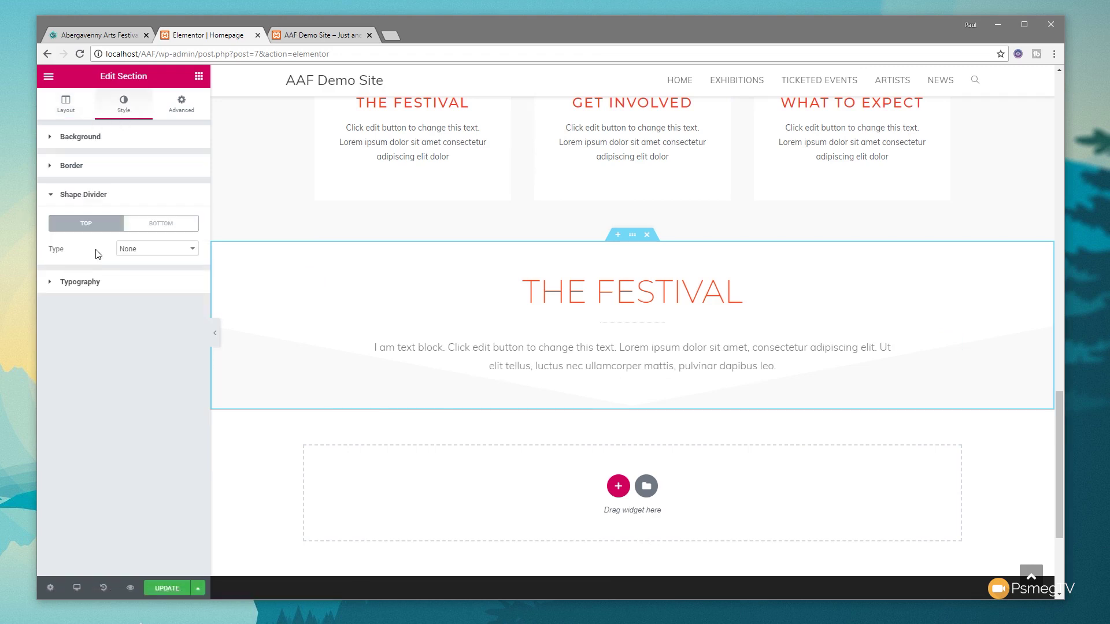
left_click(167, 223)
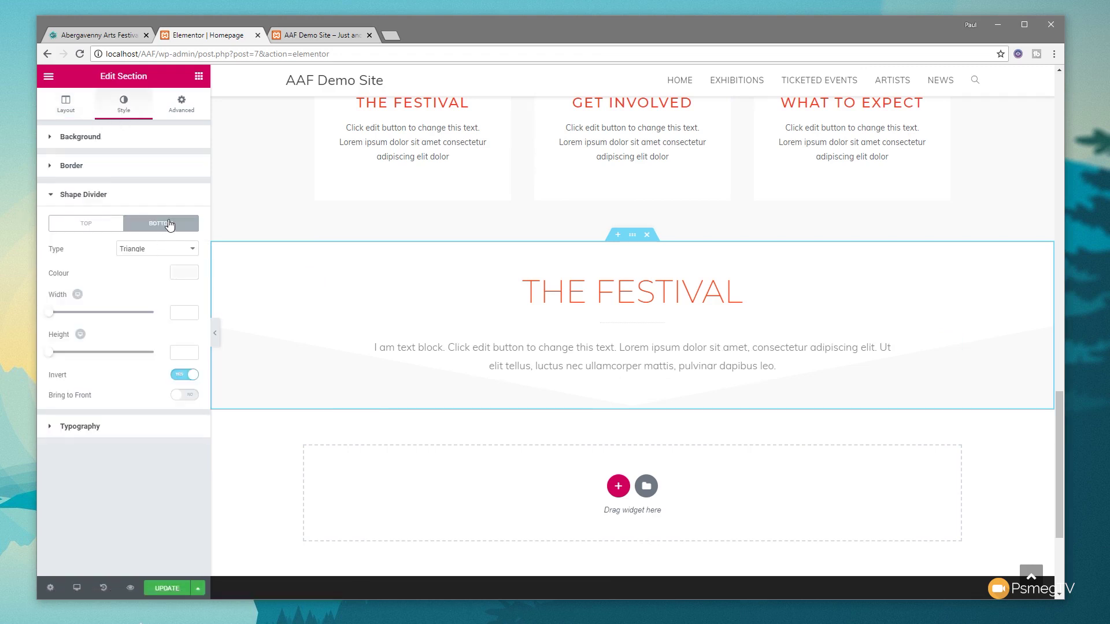
left_click(148, 254)
left_click(139, 262)
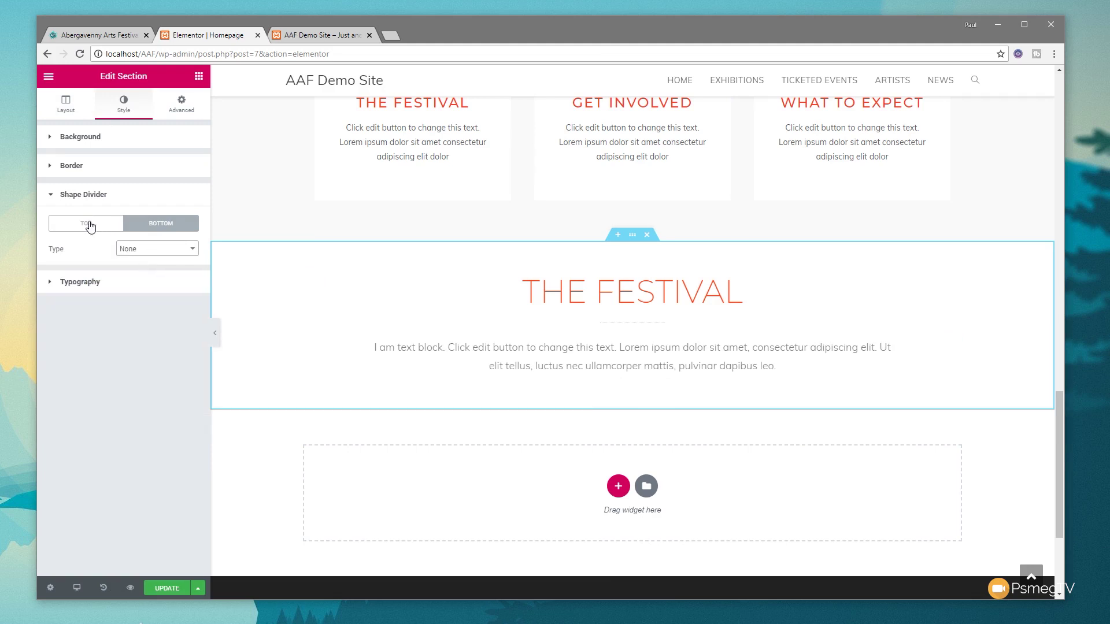
- Add a Triangle shape divider in colour #f9f9f9 along the copied section's top edge and adjust its height
left_click(90, 224)
left_click(147, 250)
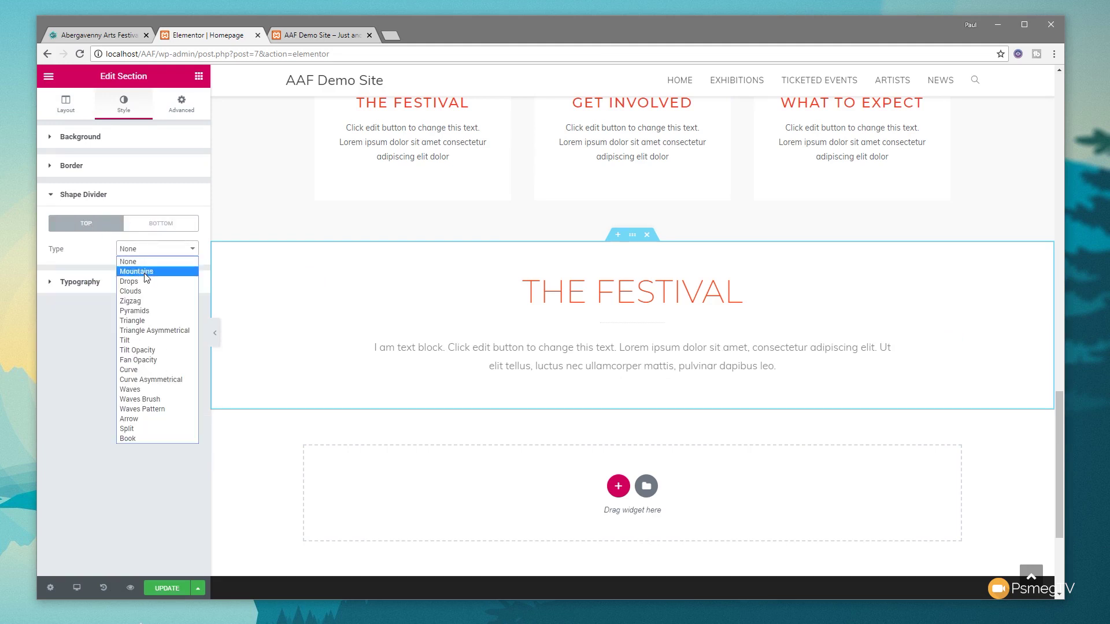
left_click(140, 322)
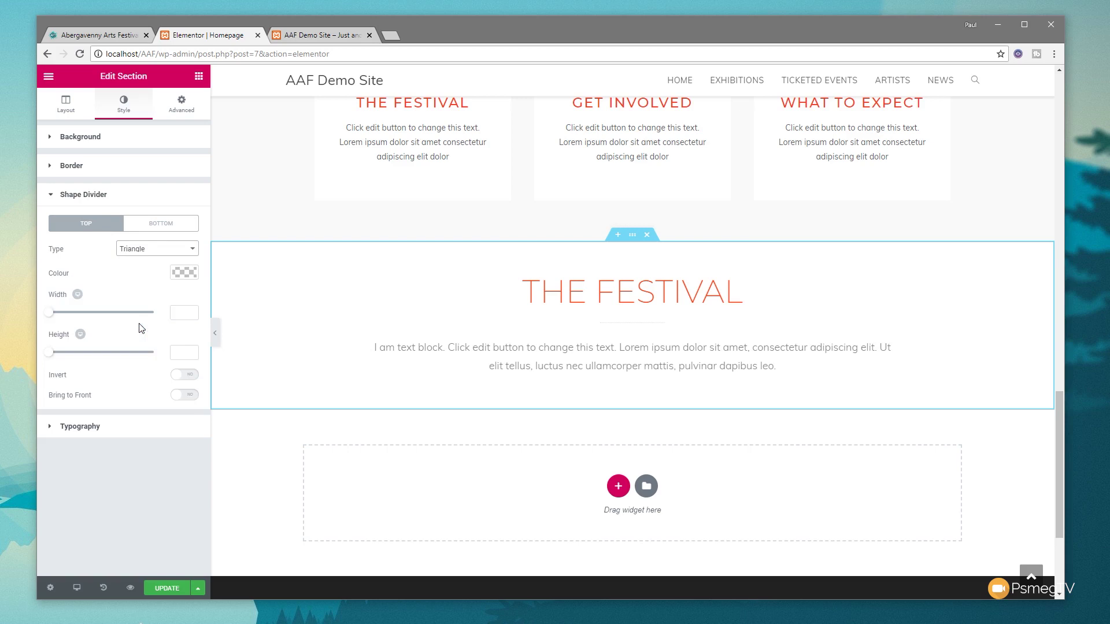
left_click(185, 275)
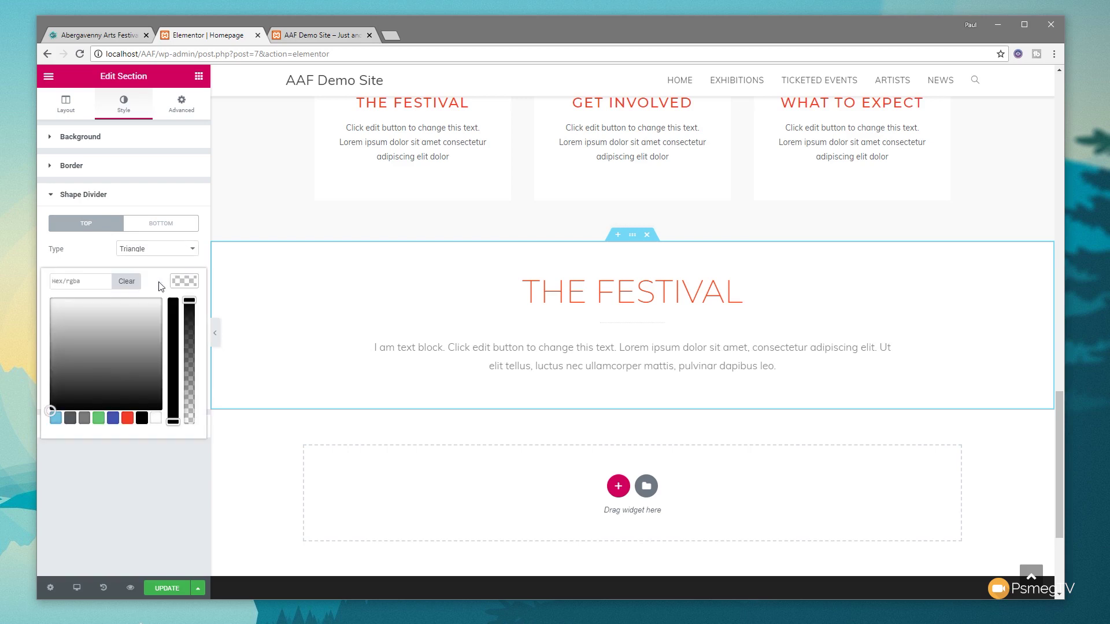
left_click(89, 281)
type("#f9f9f9")
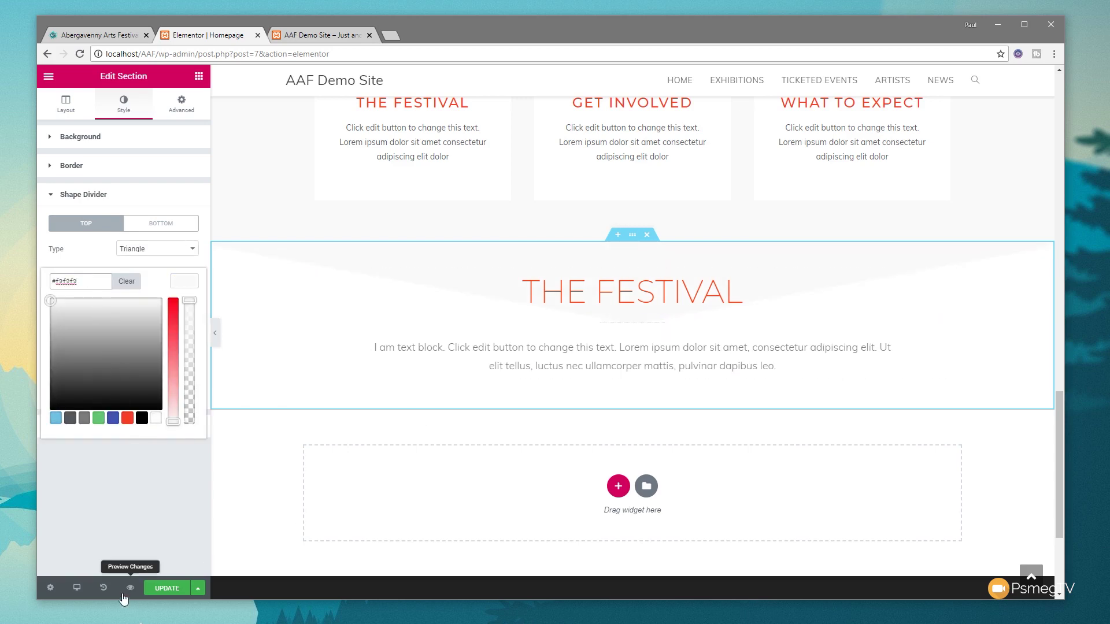
left_click(192, 284)
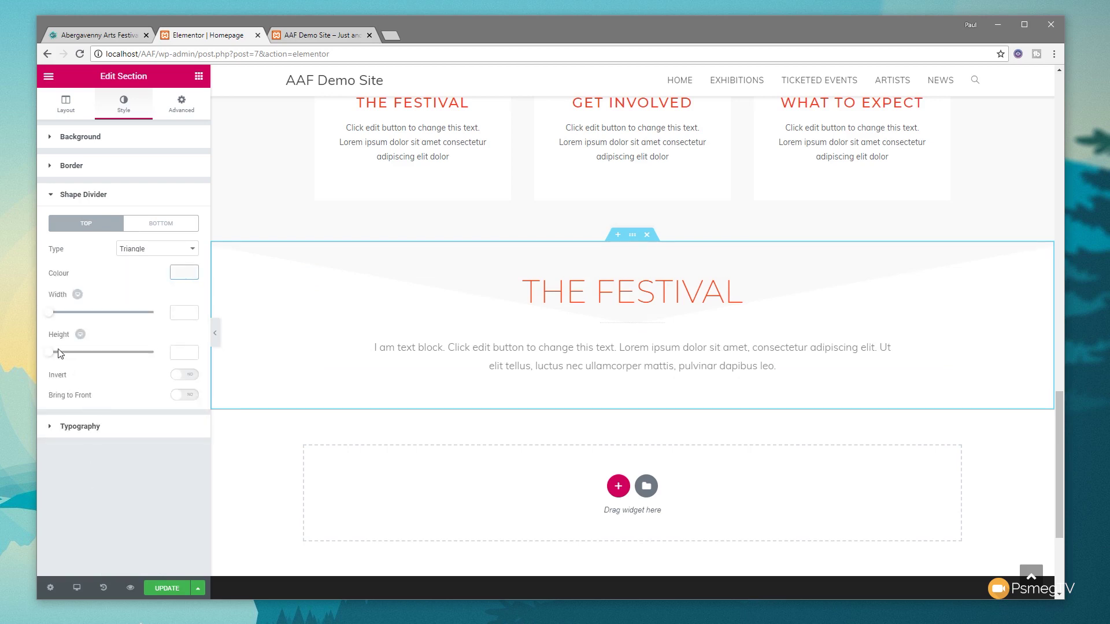
left_click_drag(50, 352, 56, 351)
left_click_drag(70, 357, 77, 358)
- Change the copied section's heading to "Festival NEWS"
left_click(736, 296)
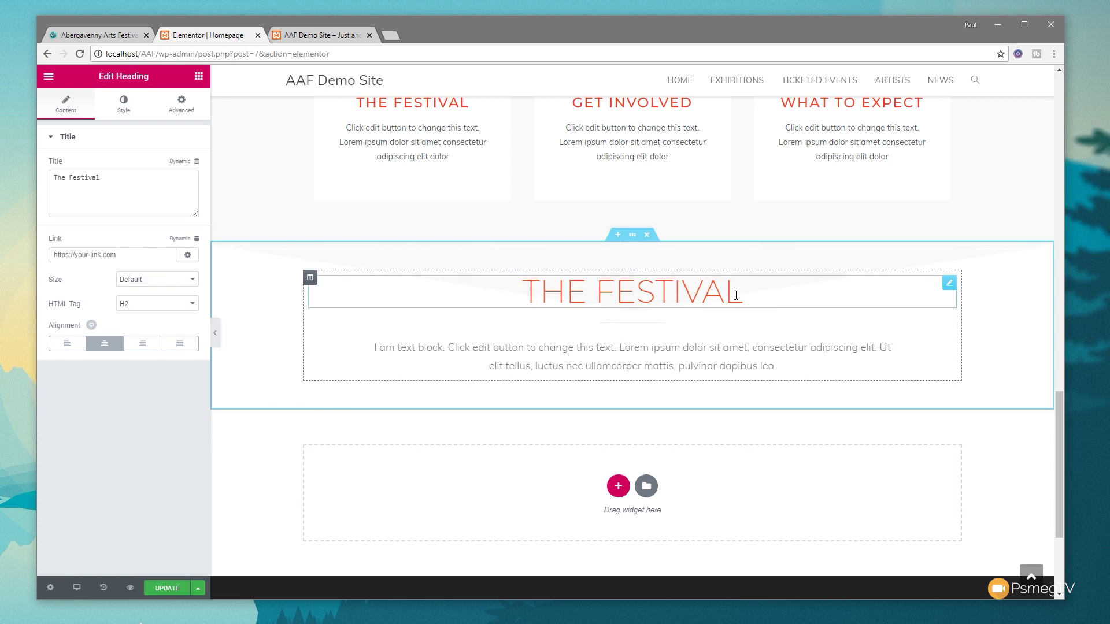
left_click_drag(736, 295, 704, 295)
left_click_drag(596, 294, 539, 294)
key("BackSpace")
key("BackSpace")
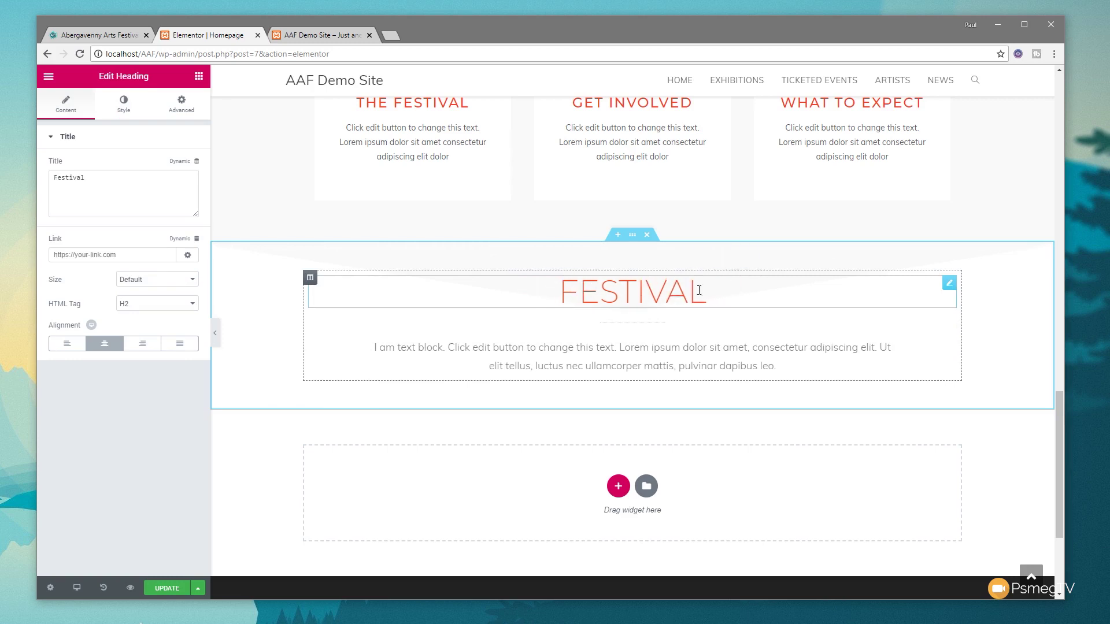
type("NEWS")
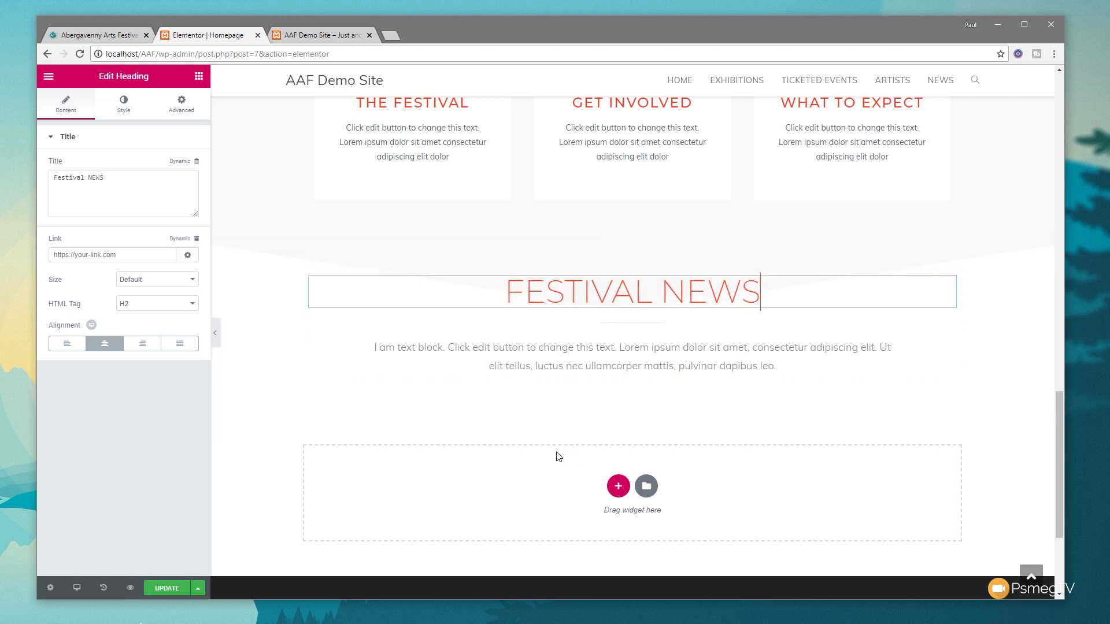
- Insert the saved "Category Listing Block" template below the news heading without importing its document settings
scroll(488, 463, "down", 3)
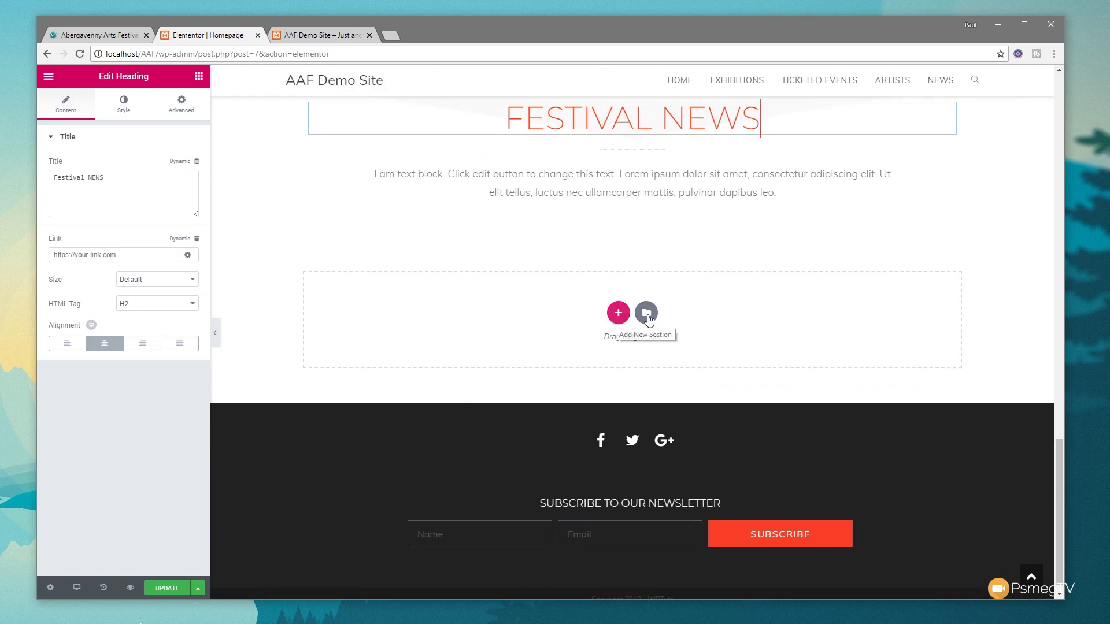
left_click(647, 313)
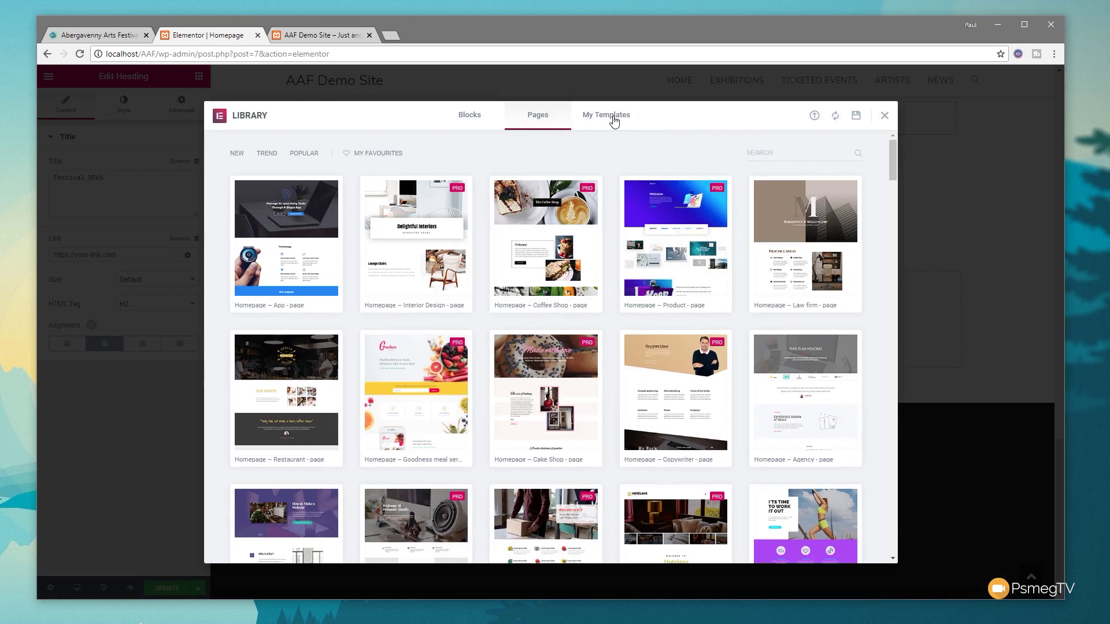
left_click(614, 118)
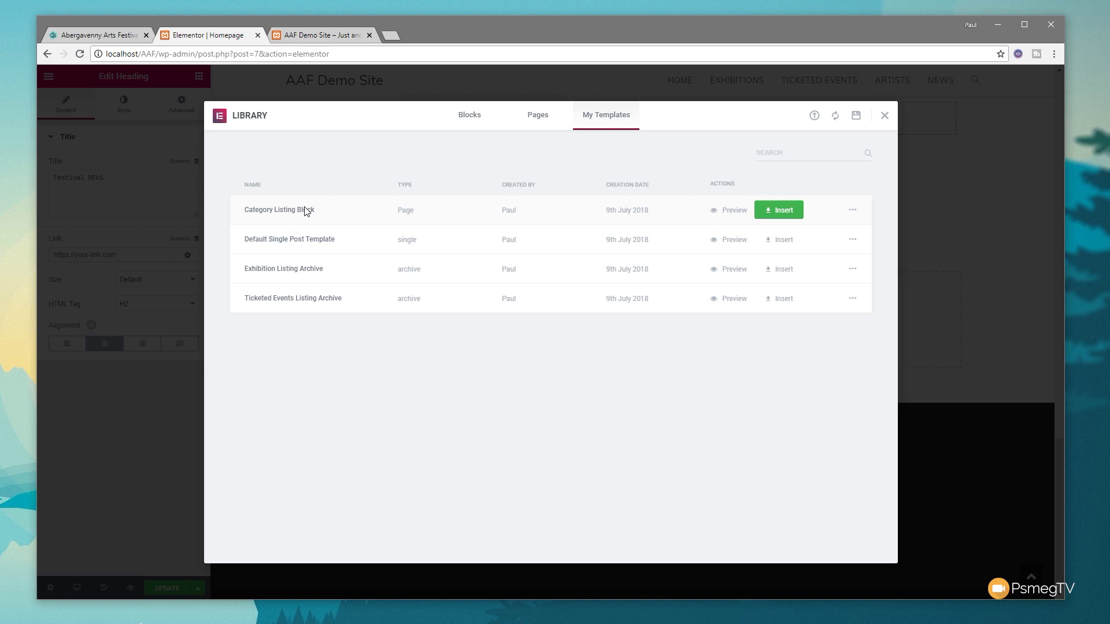
left_click(790, 212)
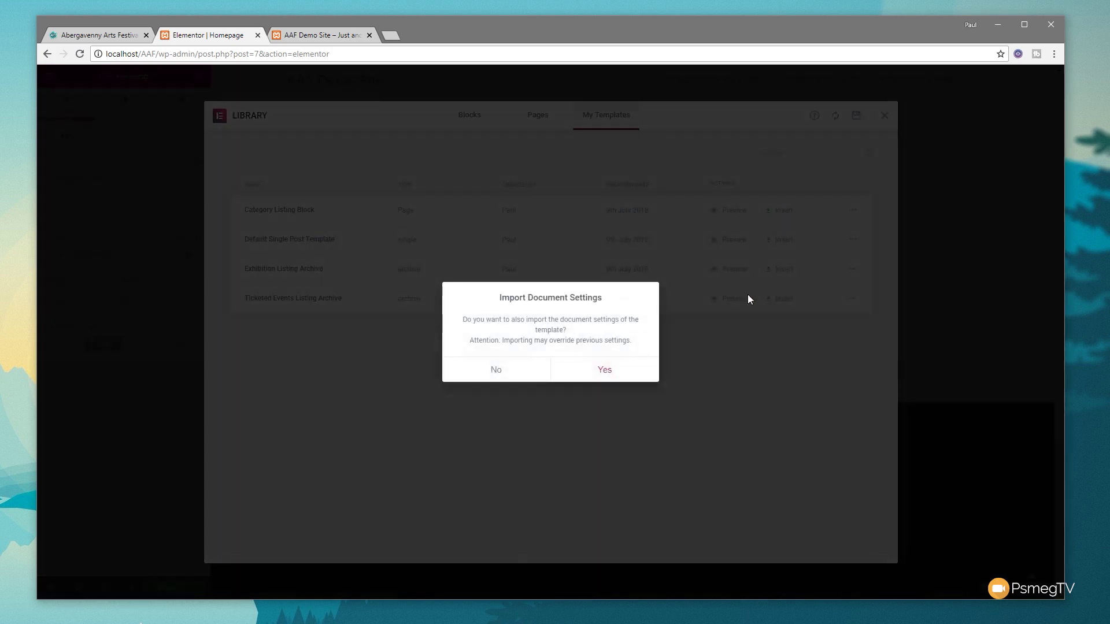
left_click(495, 373)
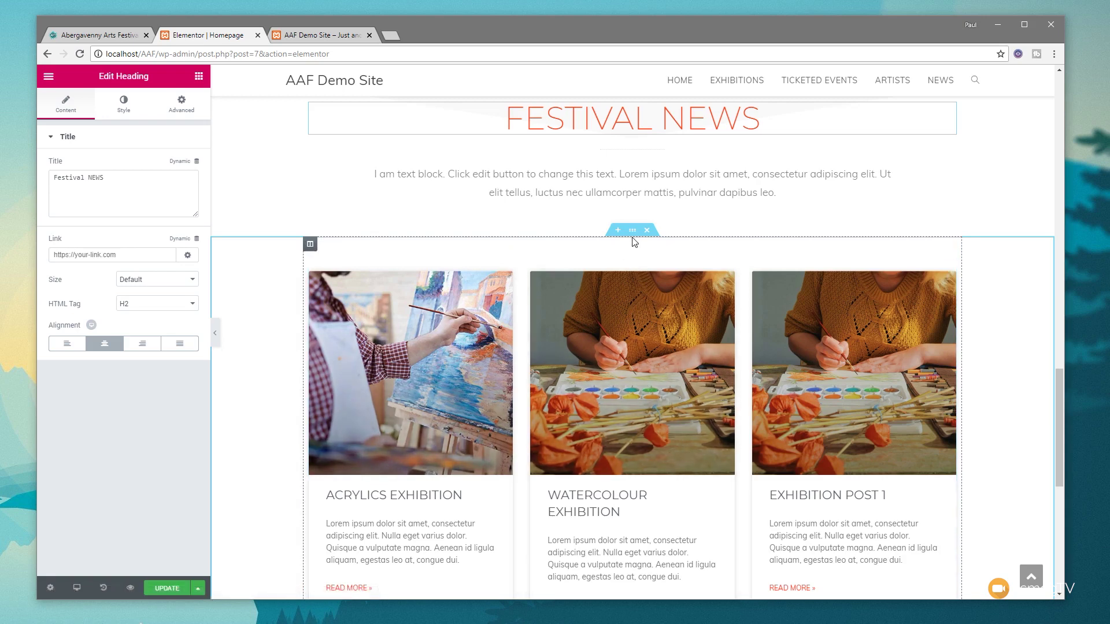
- Set the inserted Posts widget to 2 columns, 2 posts per page and an image ratio of 0.5
left_click(949, 249)
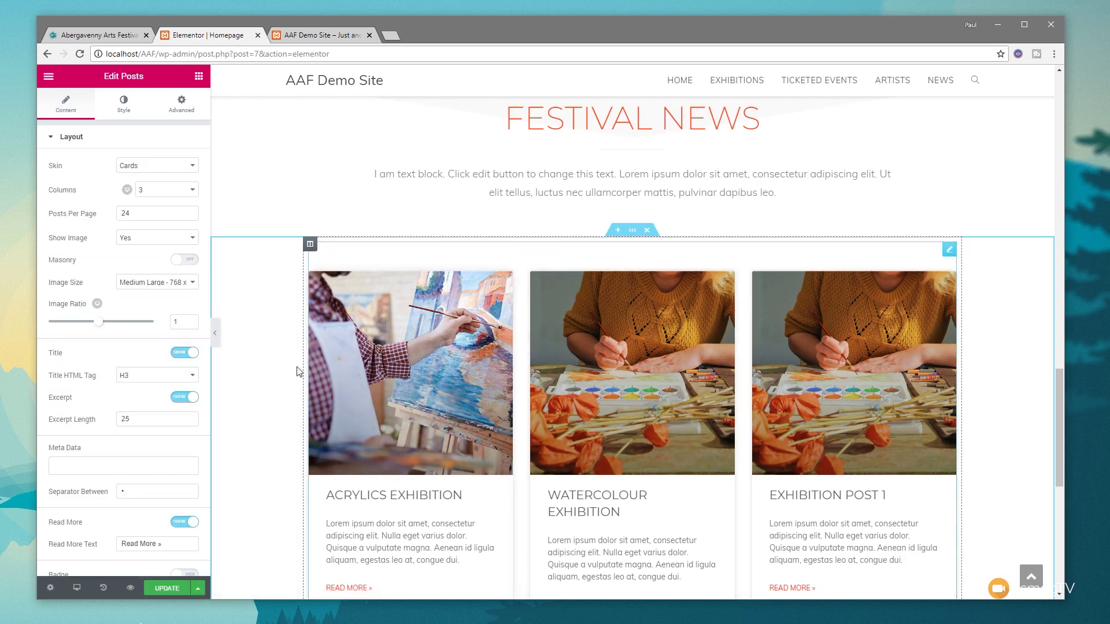
left_click(182, 191)
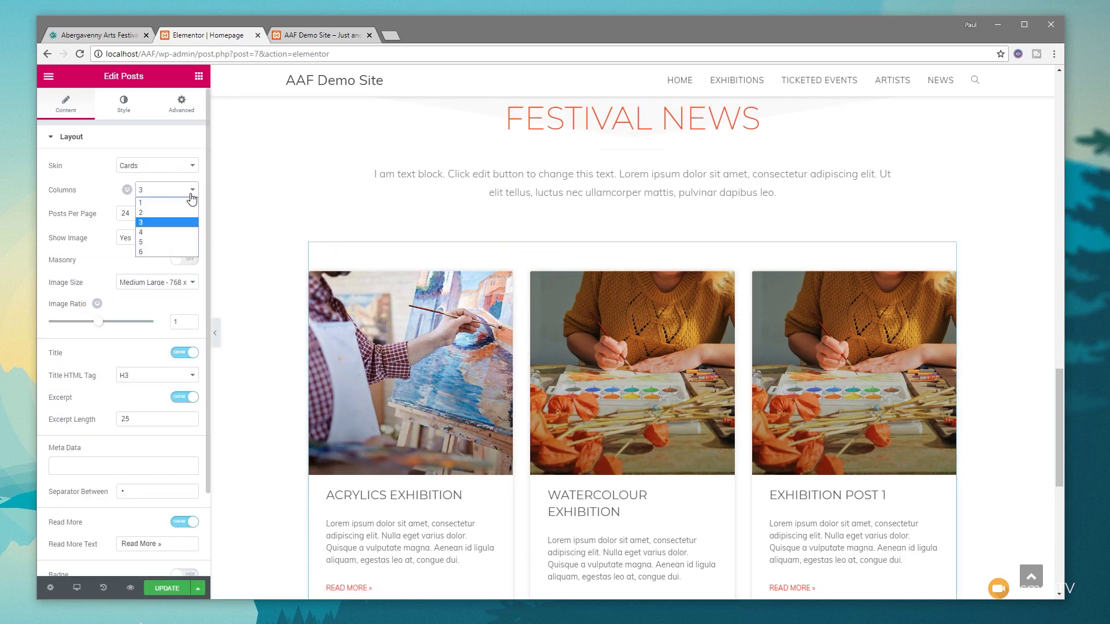
left_click(166, 213)
key("Tab")
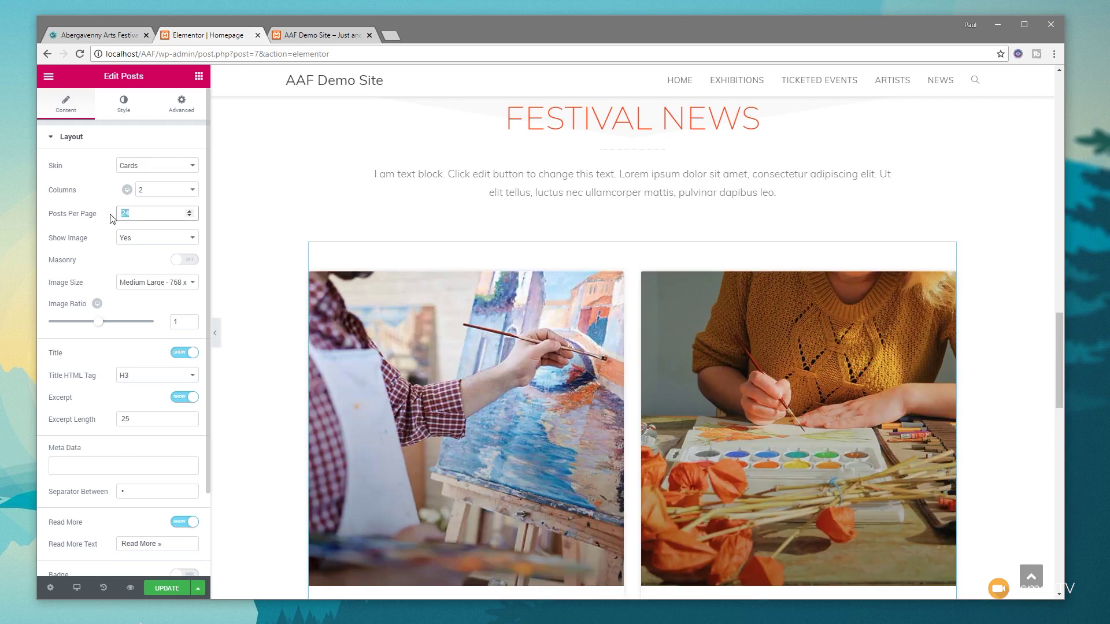
type("2")
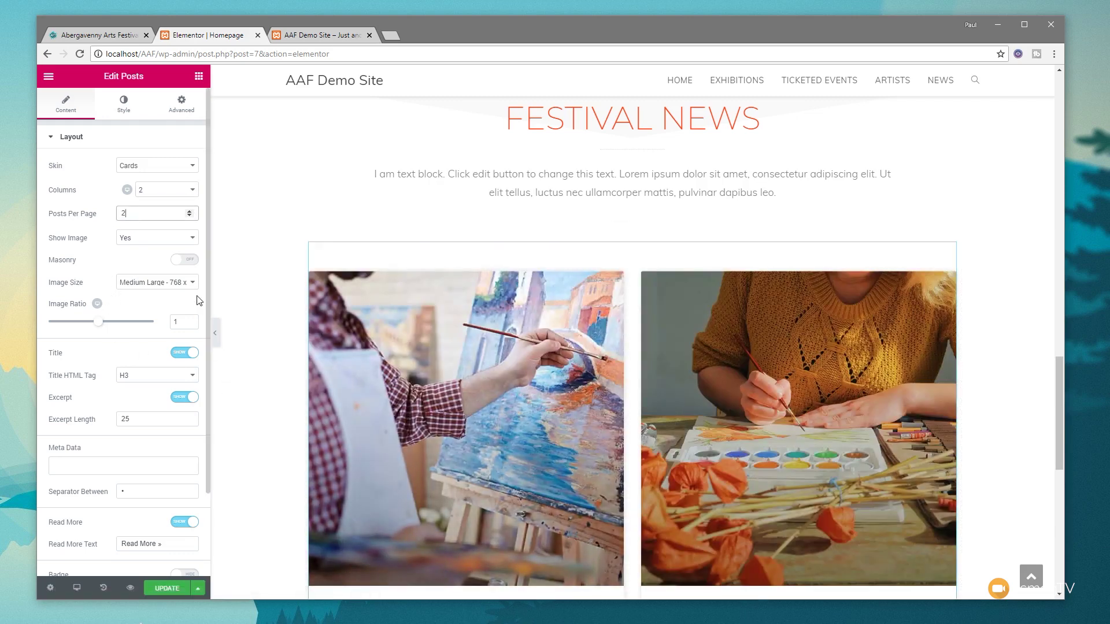
scroll(249, 312, "down", 2)
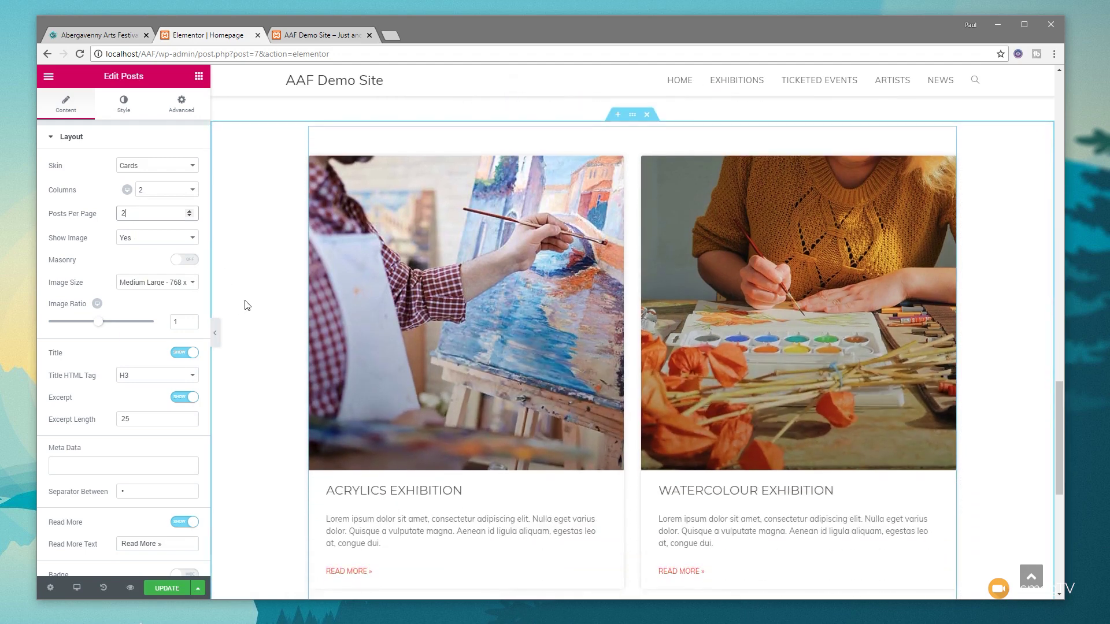
left_click_drag(98, 322, 71, 327)
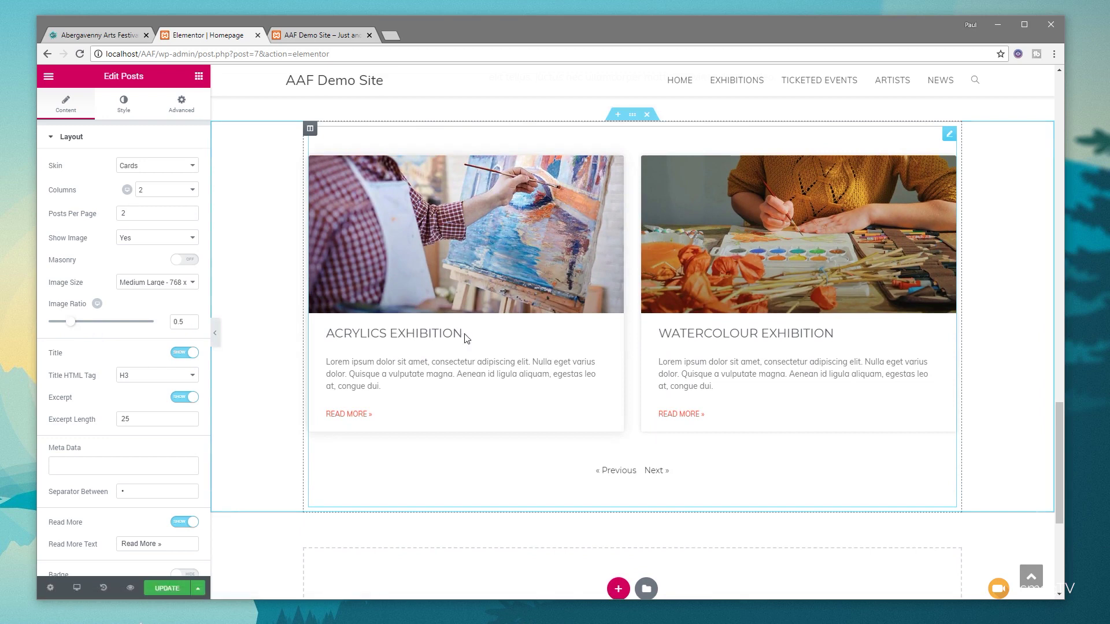
- Centre-align the text of the post cards and open the widget's content style settings
left_click(120, 107)
left_click(156, 239)
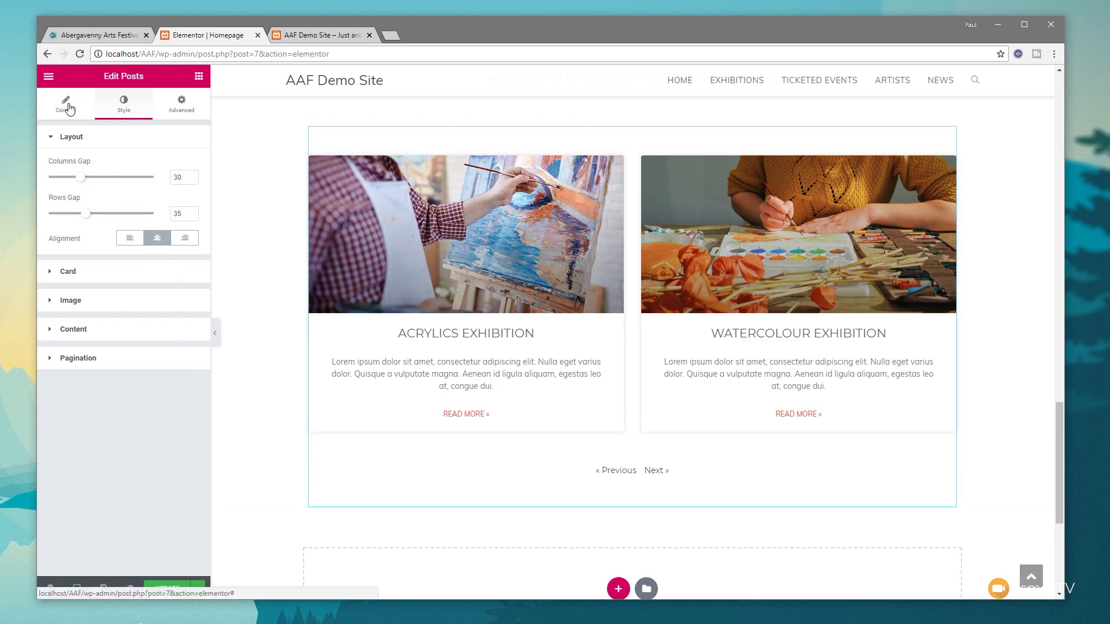
left_click(107, 331)
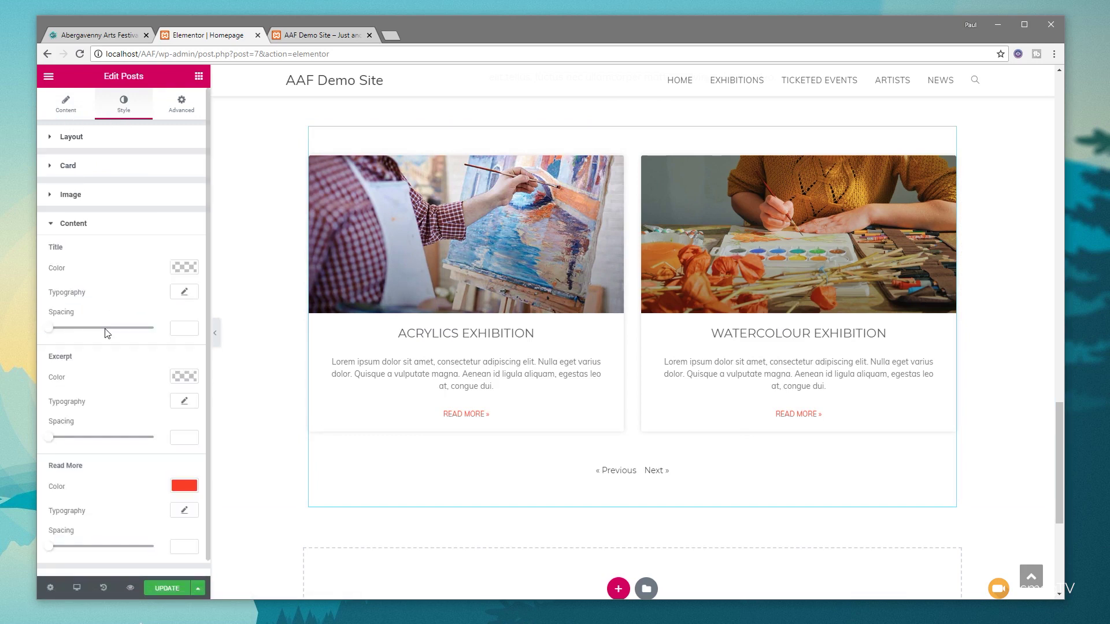
- Turn off the post cards' box shadow and set their background colour to #f9f9f9
left_click(81, 224)
left_click(68, 167)
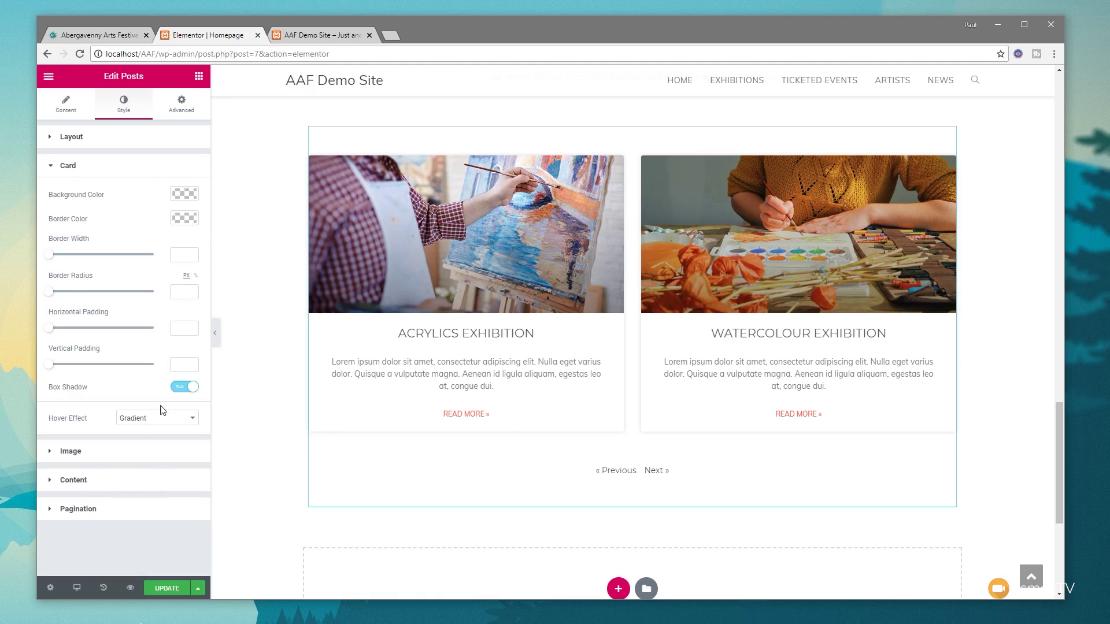
left_click(181, 388)
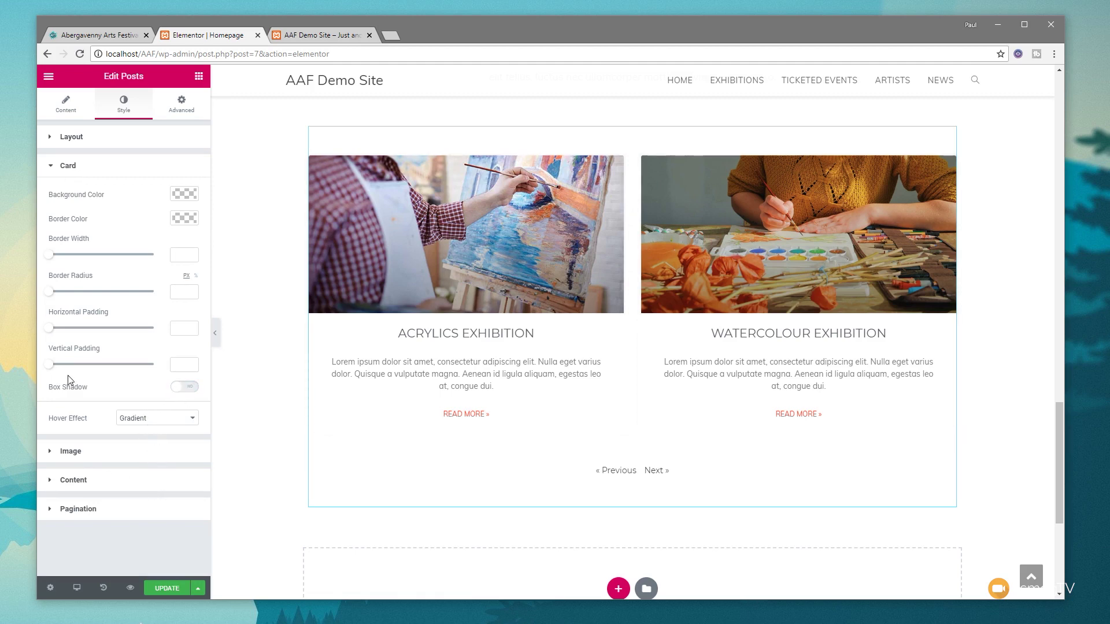
left_click(186, 195)
left_click(61, 193)
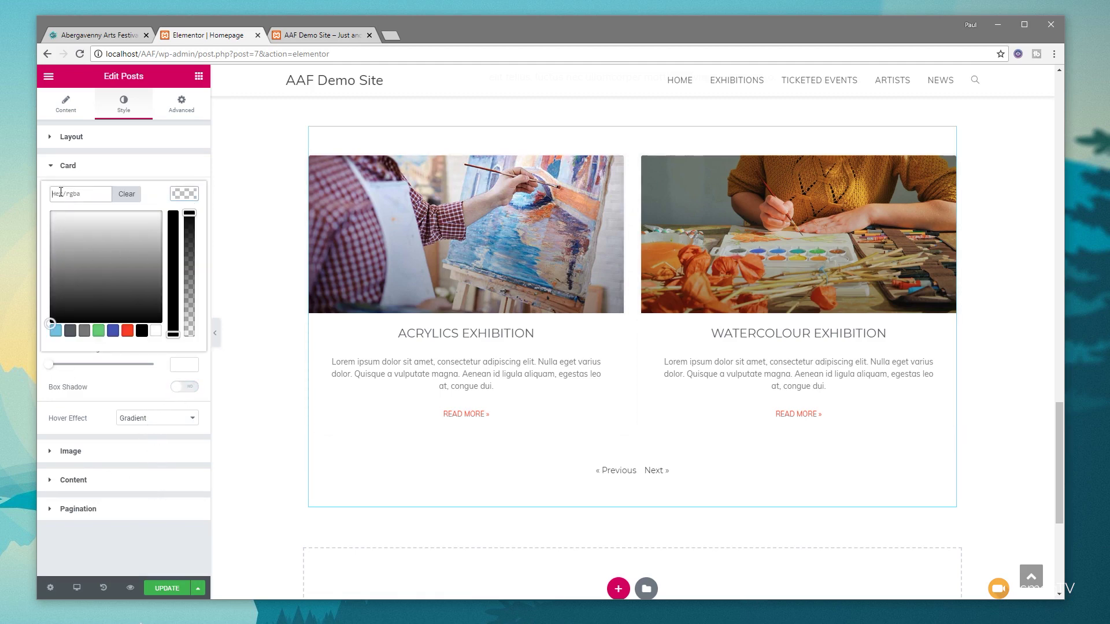
type("#f9f9f9")
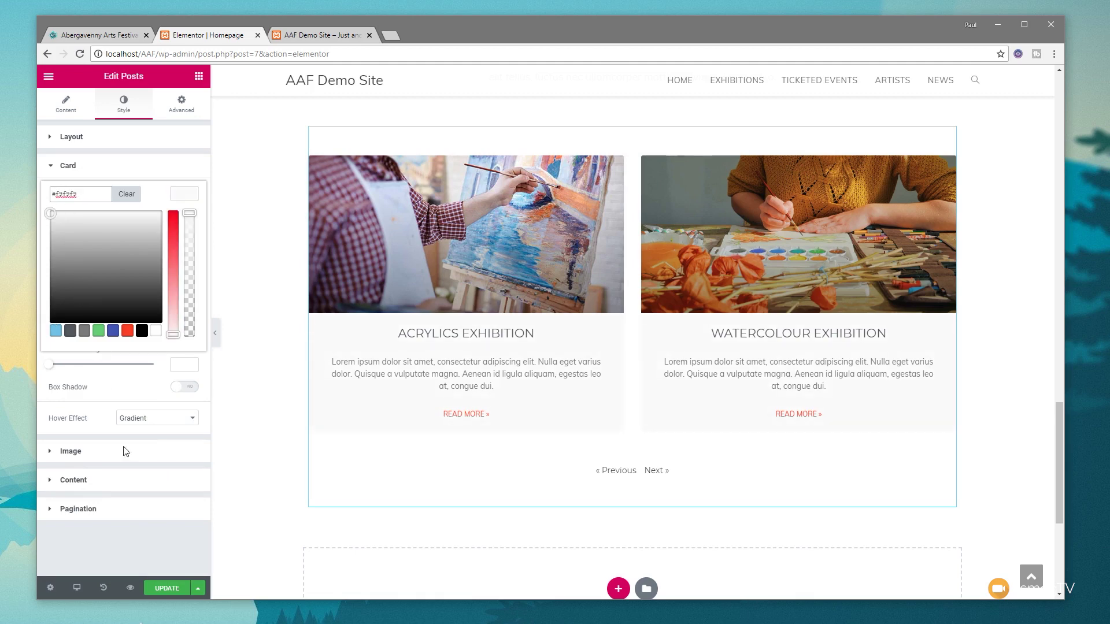
left_click(147, 553)
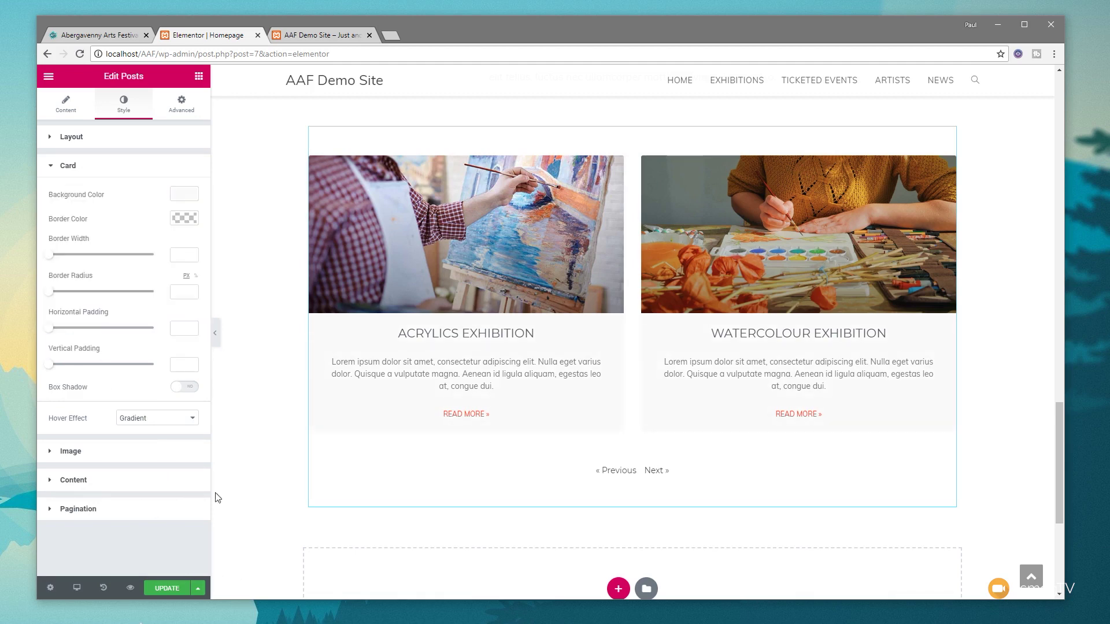
- Update the homepage in Elementor and review the live page from the hero section down to the news posts
scroll(277, 485, "up", 3)
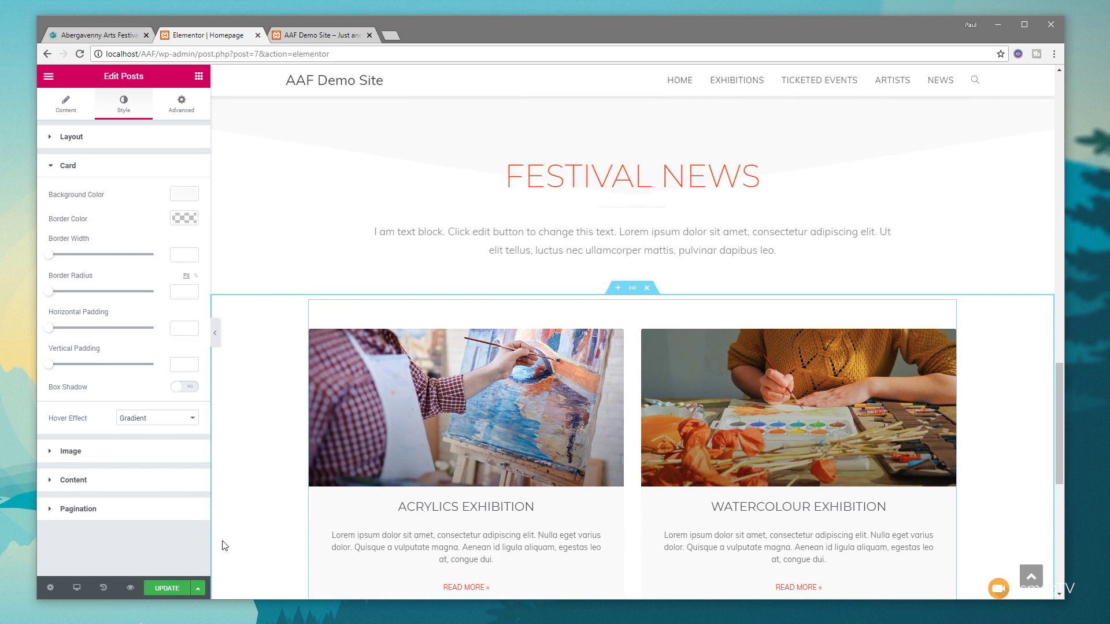
left_click(162, 588)
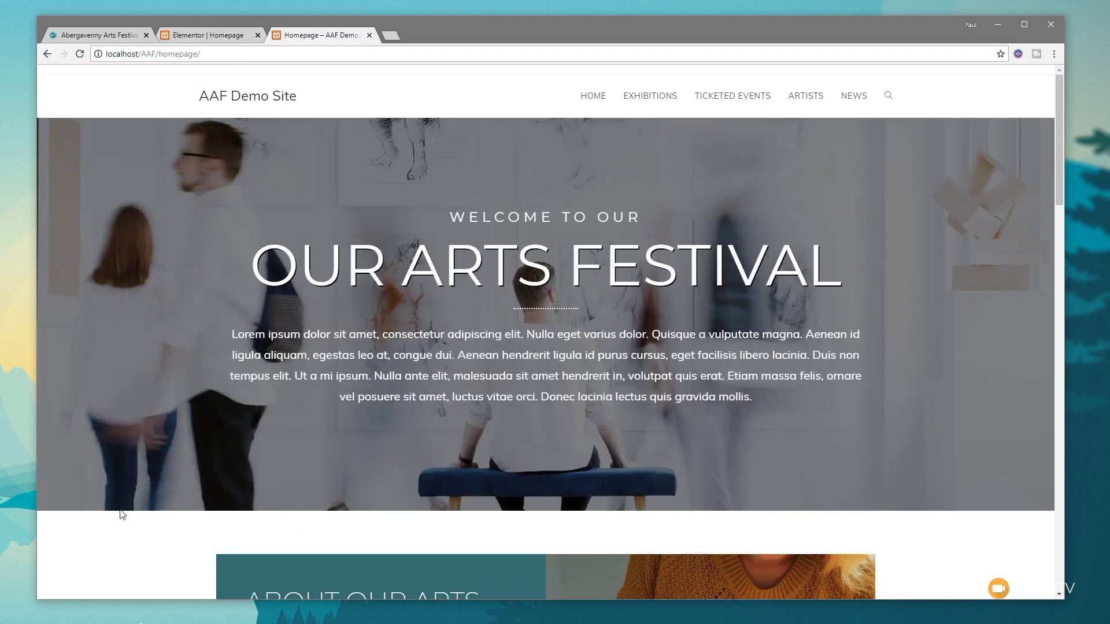
scroll(147, 491, "down", 2)
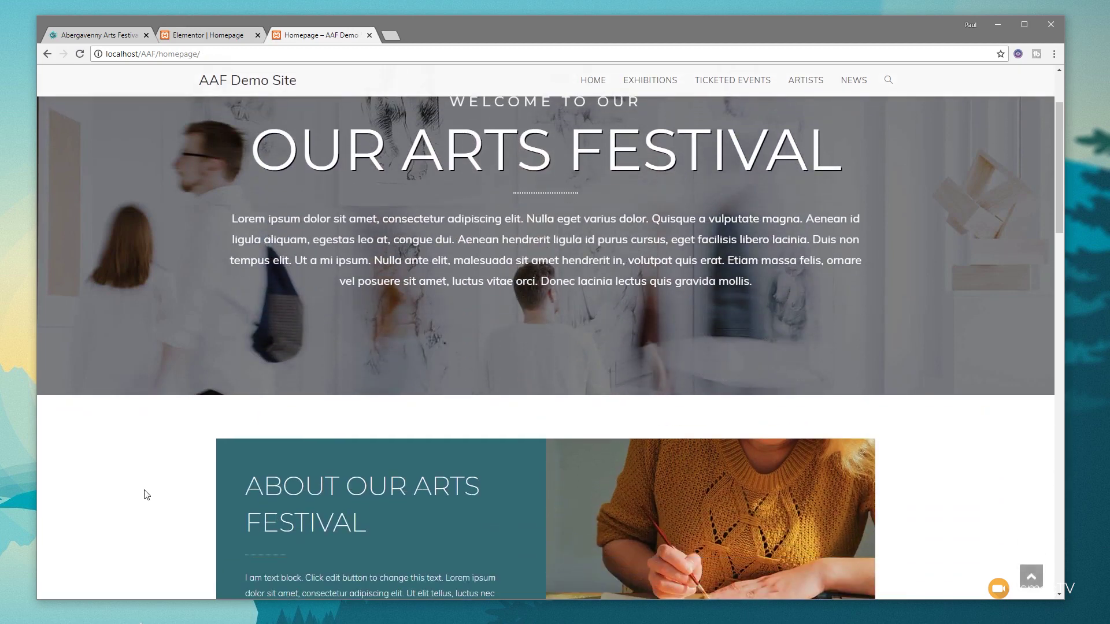
scroll(147, 495, "up", 2)
scroll(147, 496, "down", 3)
scroll(147, 496, "down", 5)
scroll(313, 304, "down", 6)
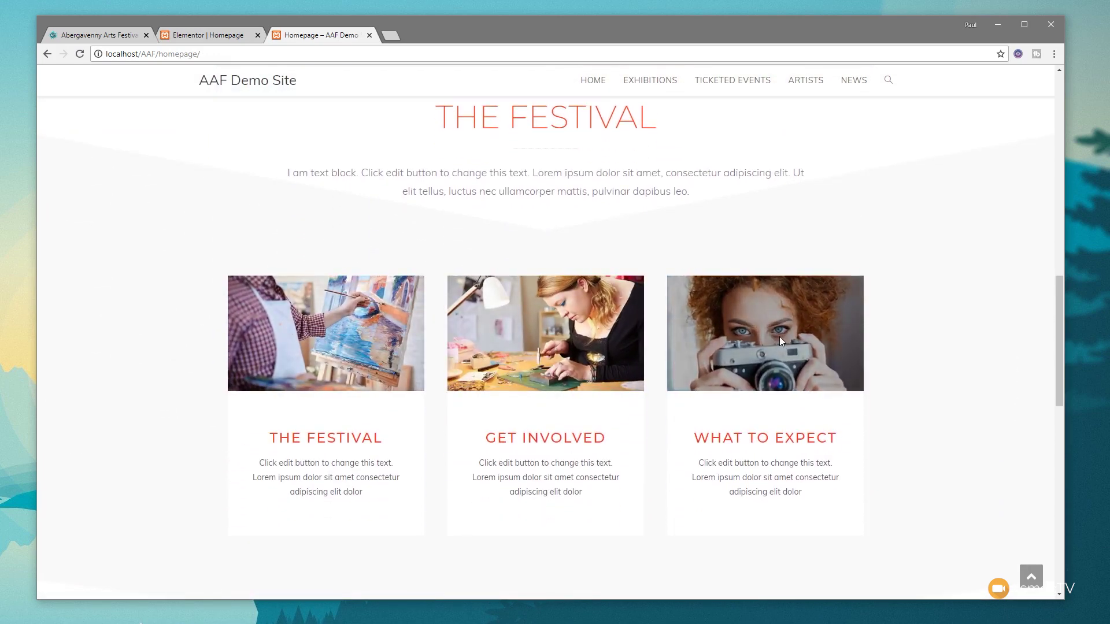
scroll(161, 391, "down", 9)
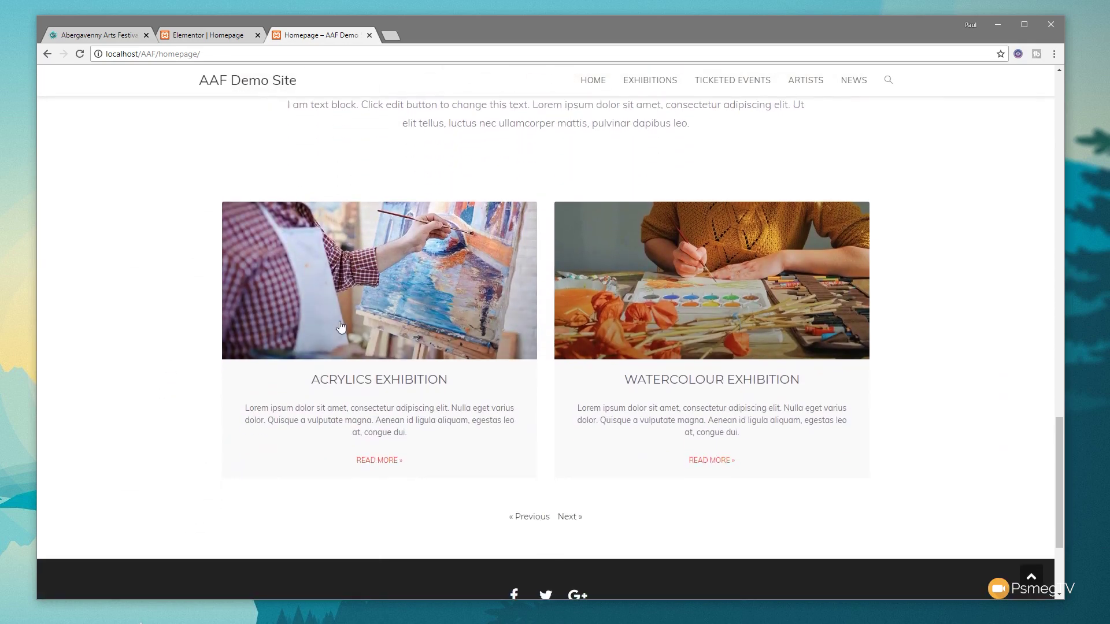
- Open the Acrylics Exhibition post from the live news grid, look through it and return to the homepage
left_click(341, 328)
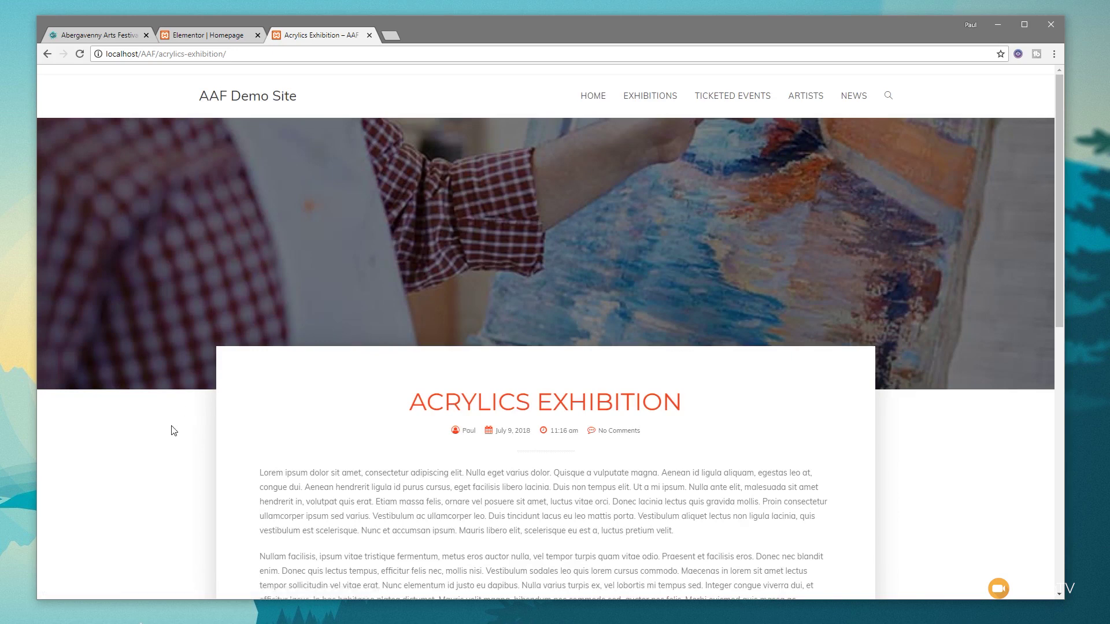
scroll(172, 437, "down", 4)
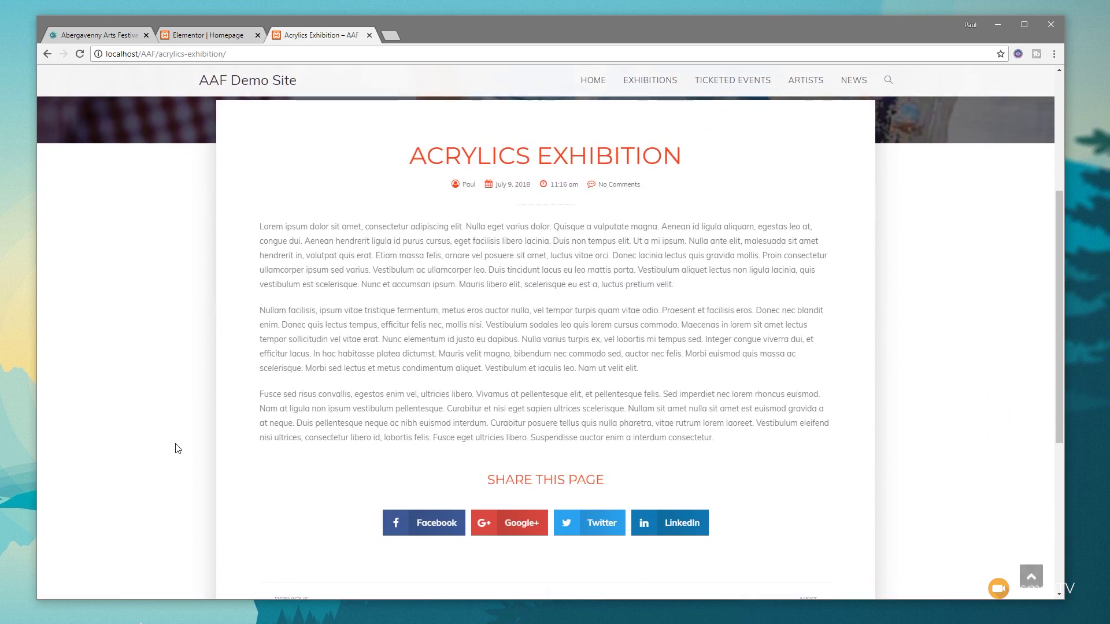
scroll(178, 448, "up", 4)
left_click(594, 99)
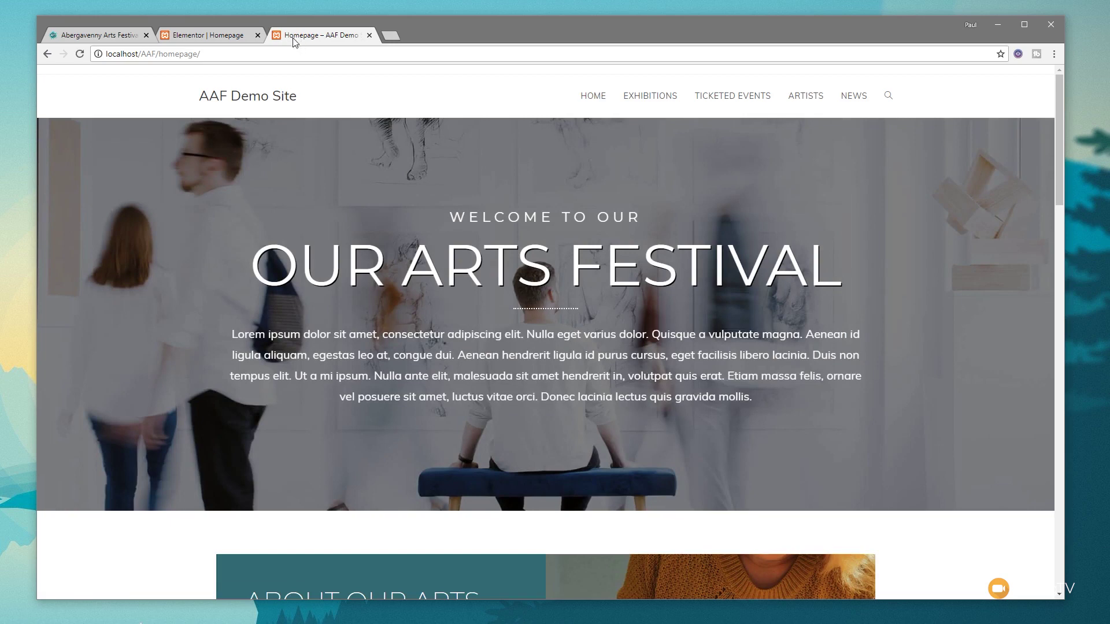
- Exit the Elementor editor to the WordPress dashboard and open the site's Reading settings
left_click(194, 36)
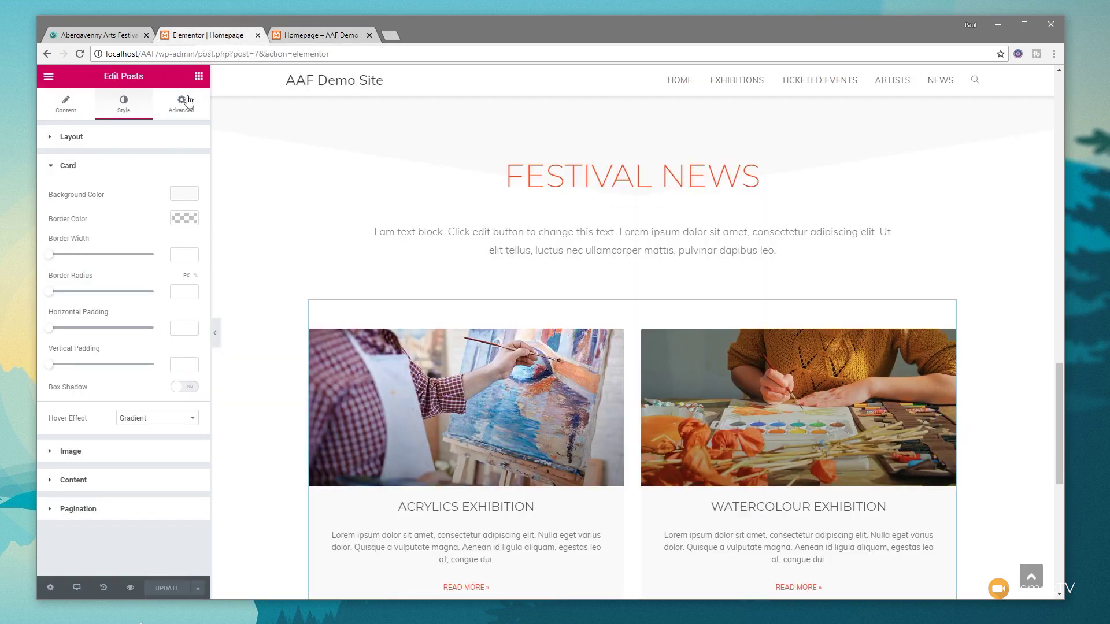
left_click(48, 80)
left_click(93, 316)
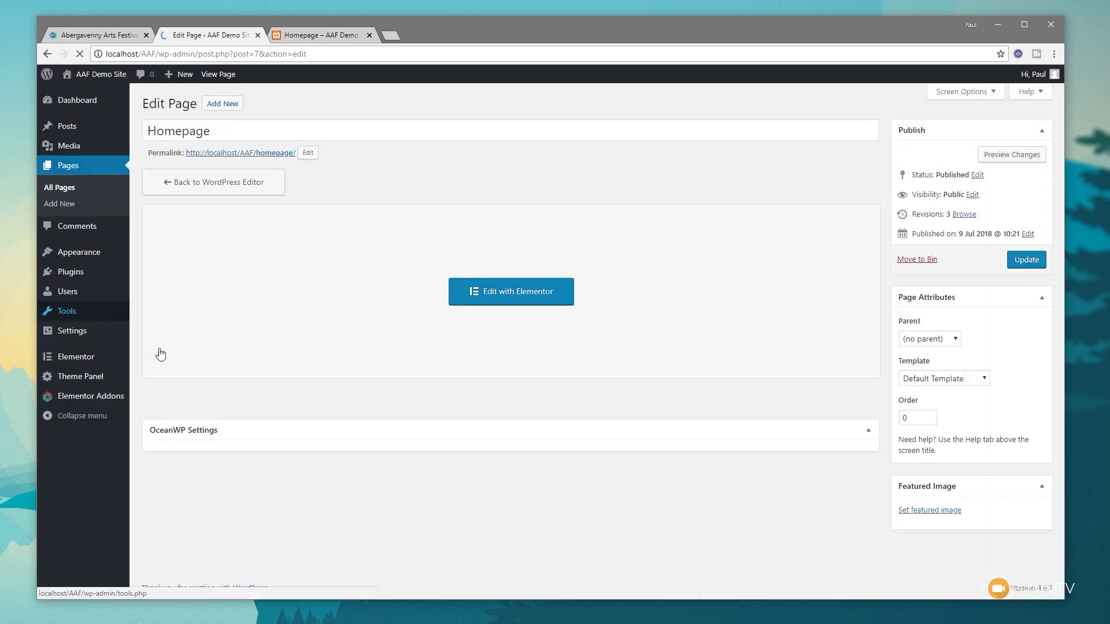
mouse_move(74, 344)
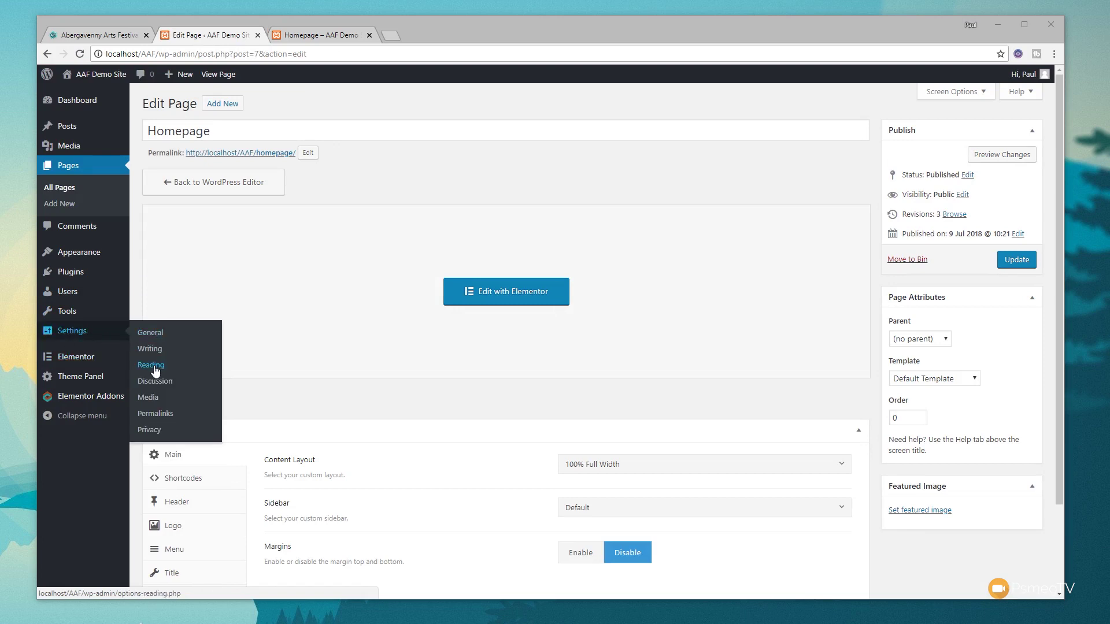
left_click(153, 366)
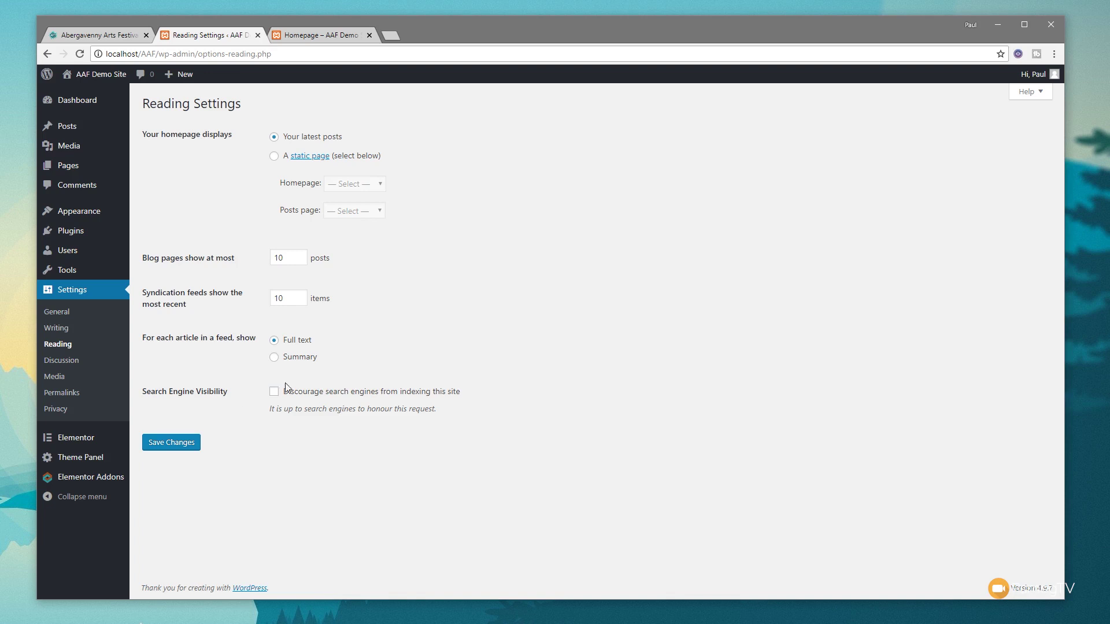
- Make the site's front page a static page, choose "Homepage" for it and save the changes
left_click(274, 160)
left_click(359, 184)
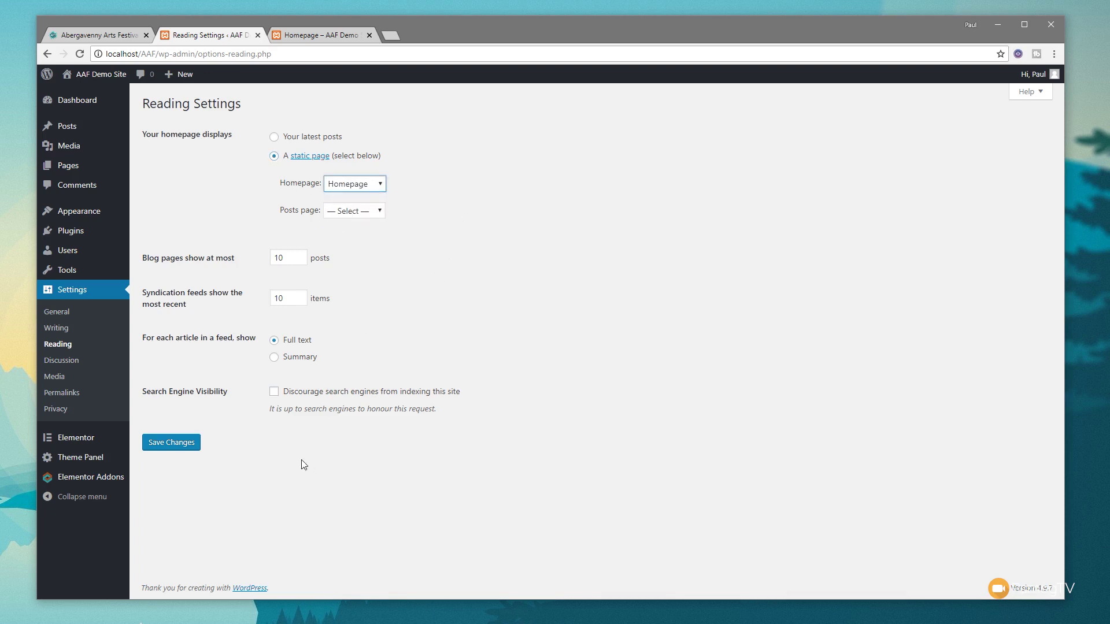
left_click(178, 446)
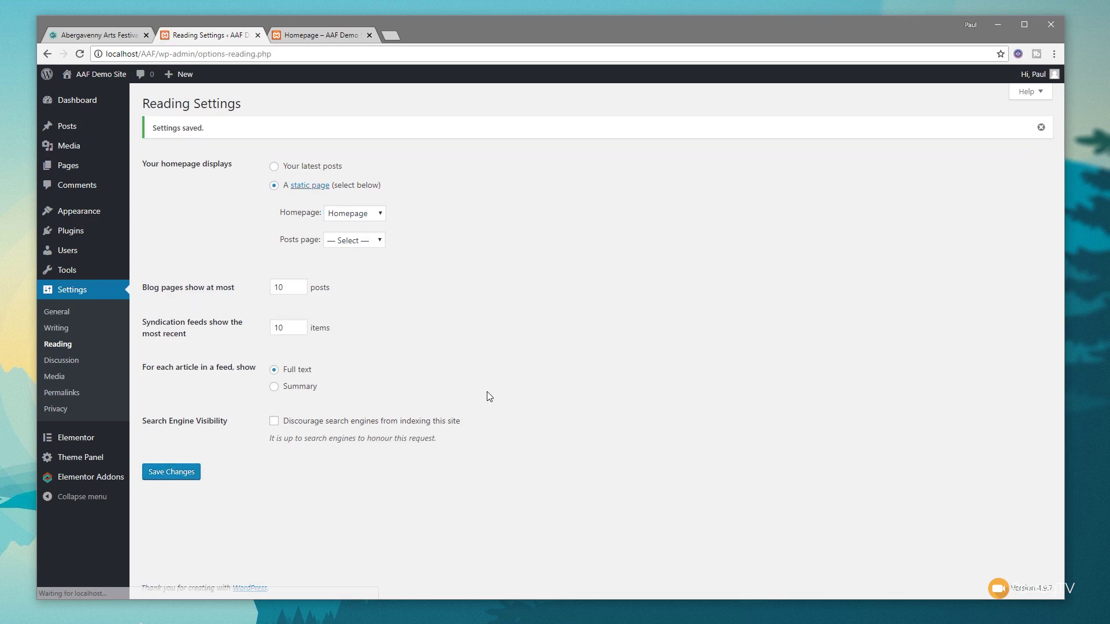
- Open the theme customiser and disable the top bar above the site header
mouse_move(92, 217)
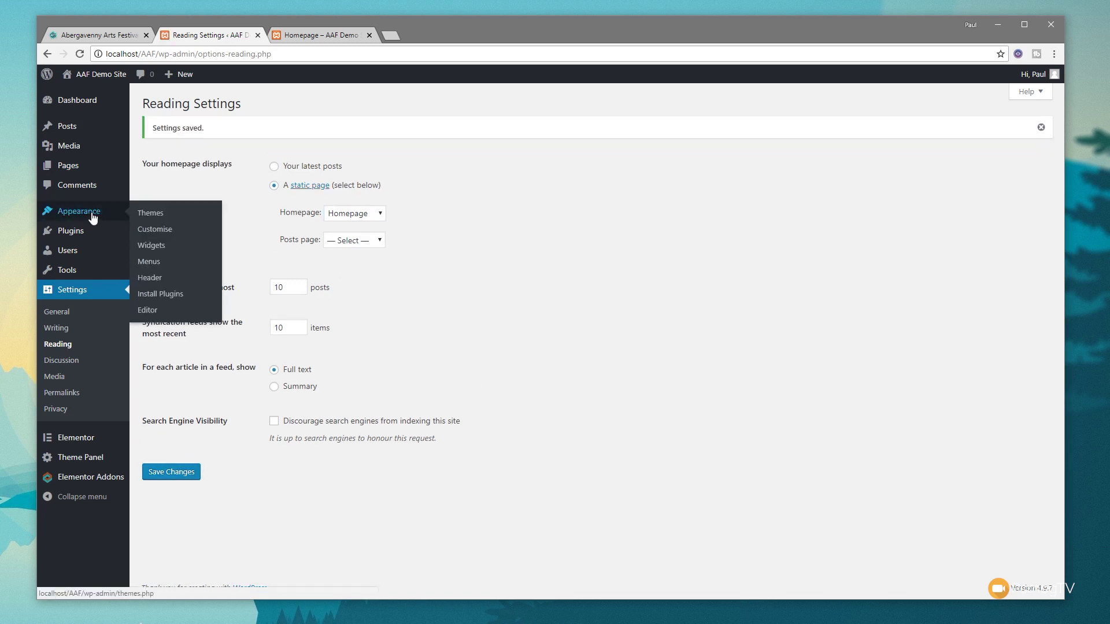
left_click(155, 229)
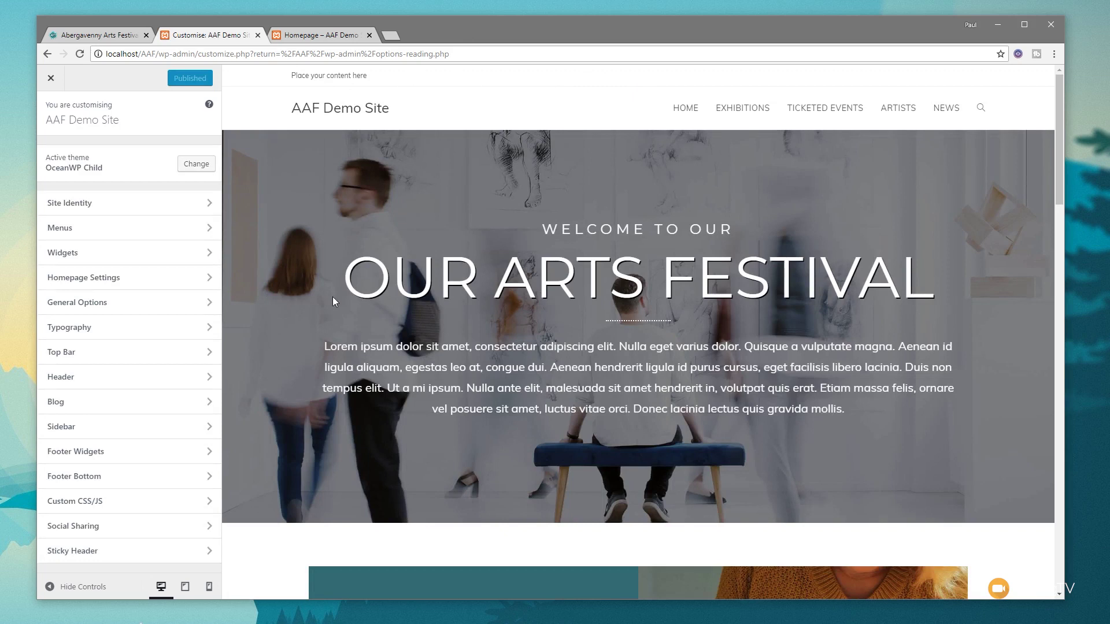
left_click(82, 355)
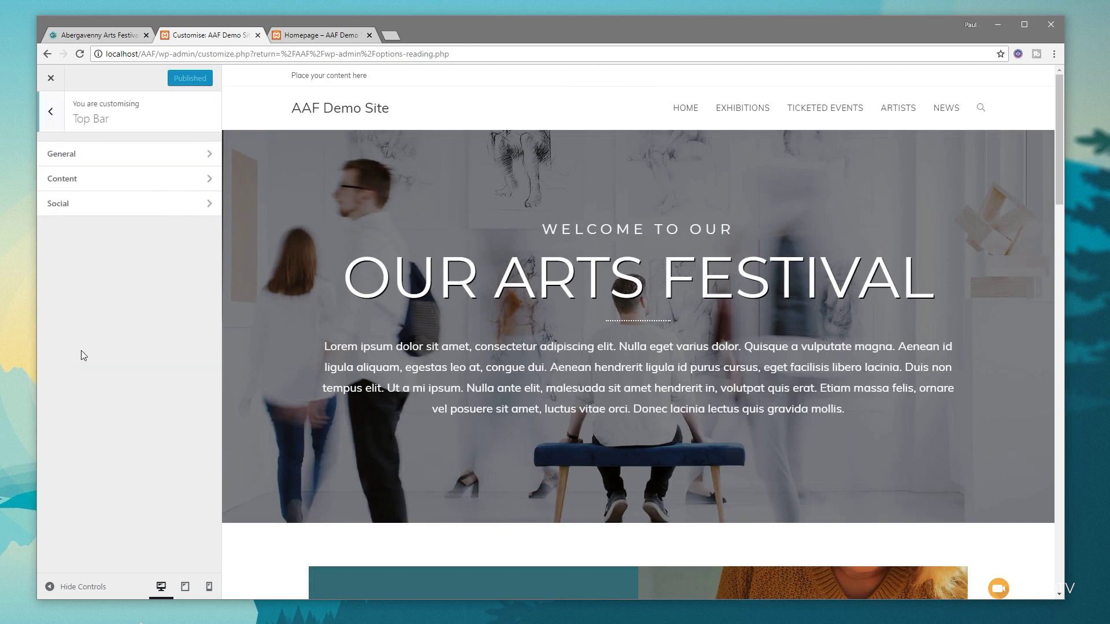
left_click(84, 161)
left_click(74, 153)
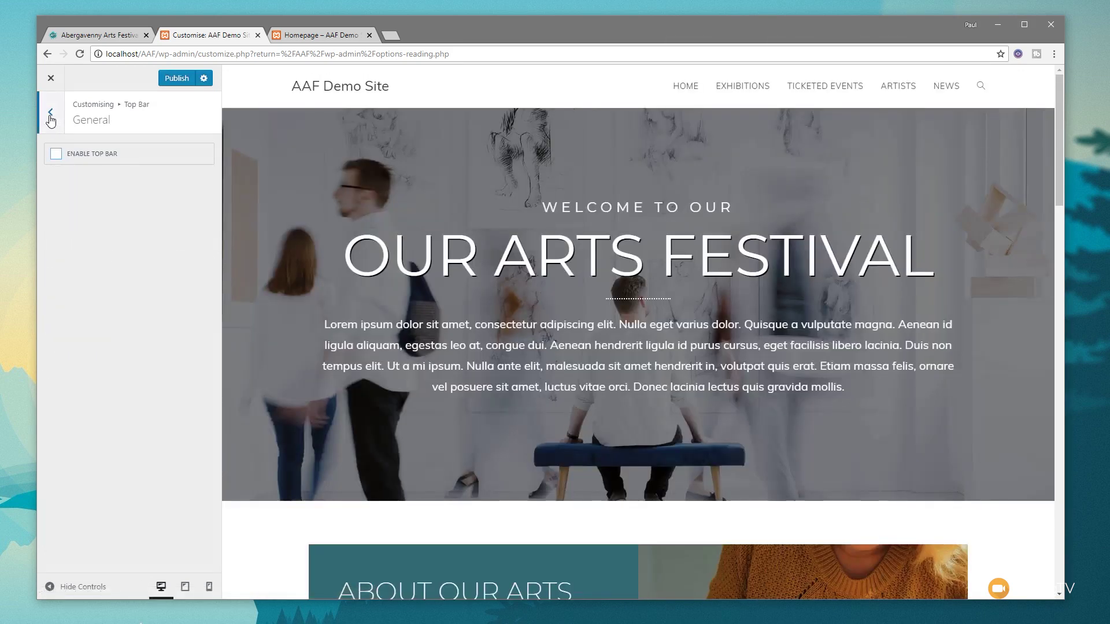
left_click(50, 112)
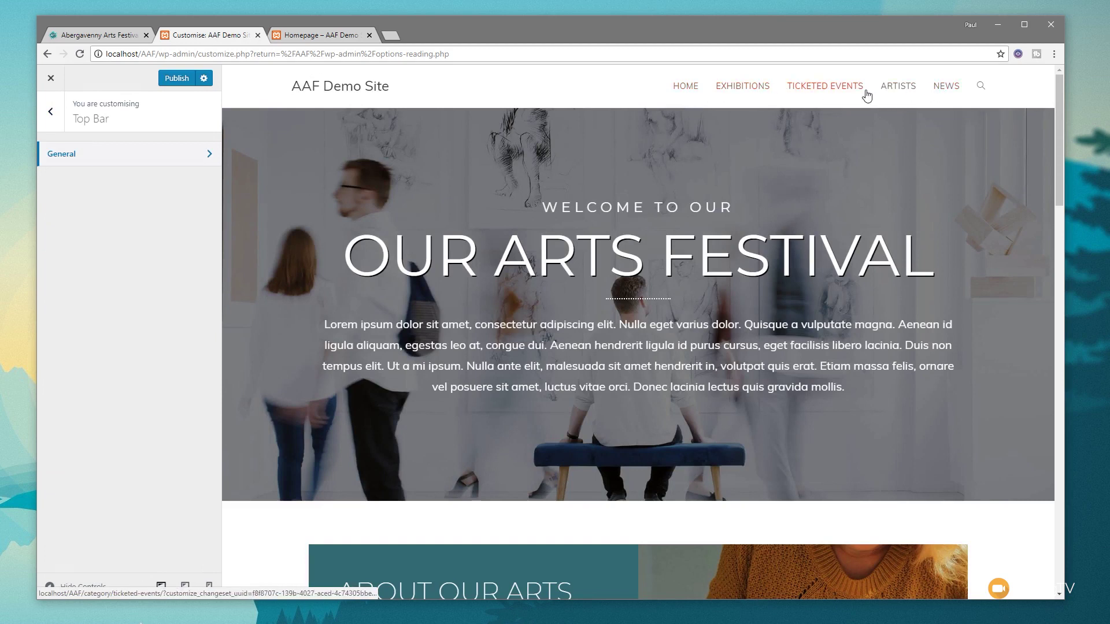
left_click(54, 118)
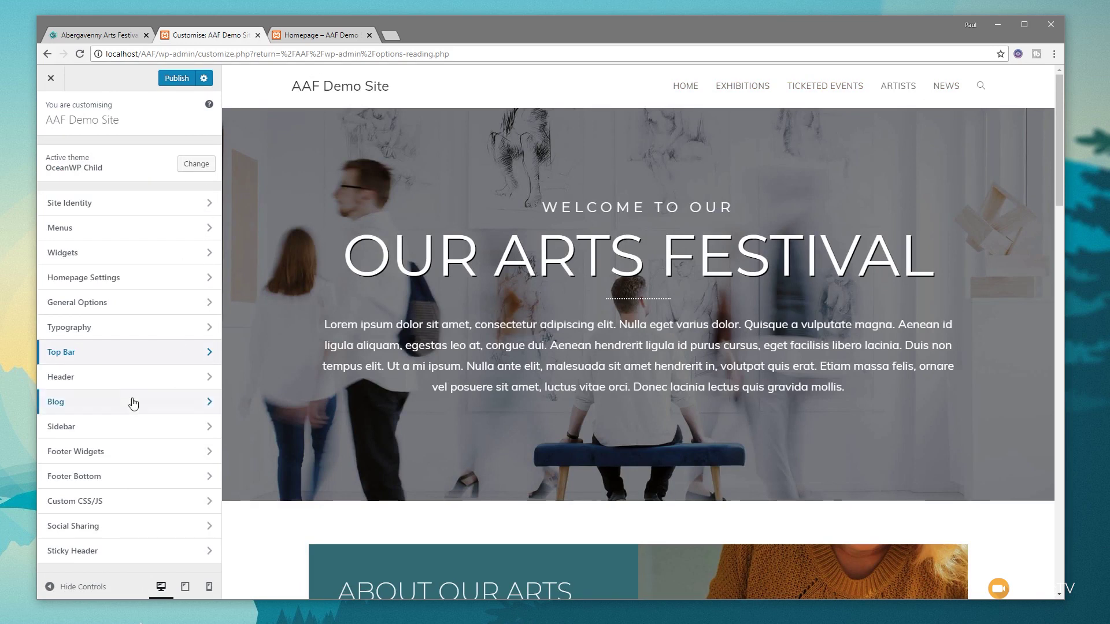
- Set the main menu's typography font size to 13px
left_click(61, 334)
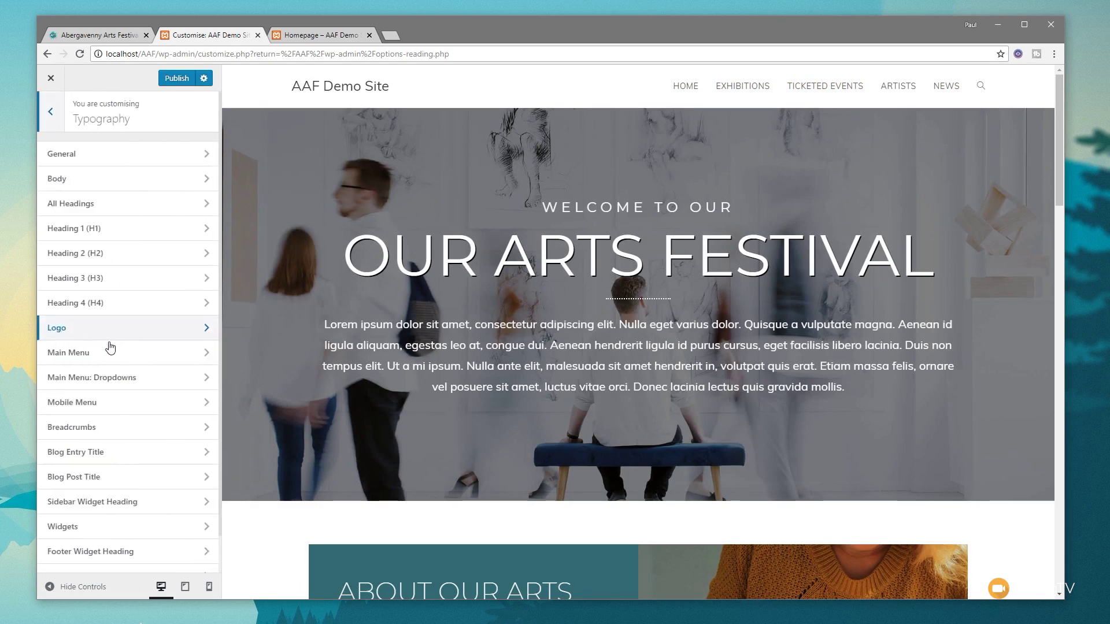
left_click(78, 354)
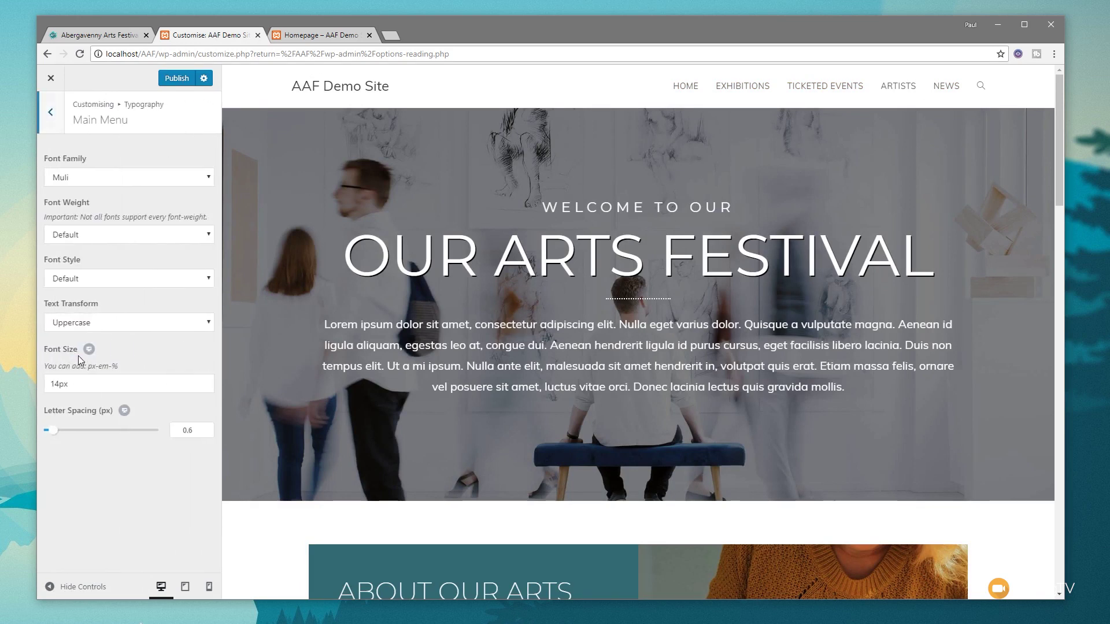
left_click(57, 384)
key("Delete")
type("3")
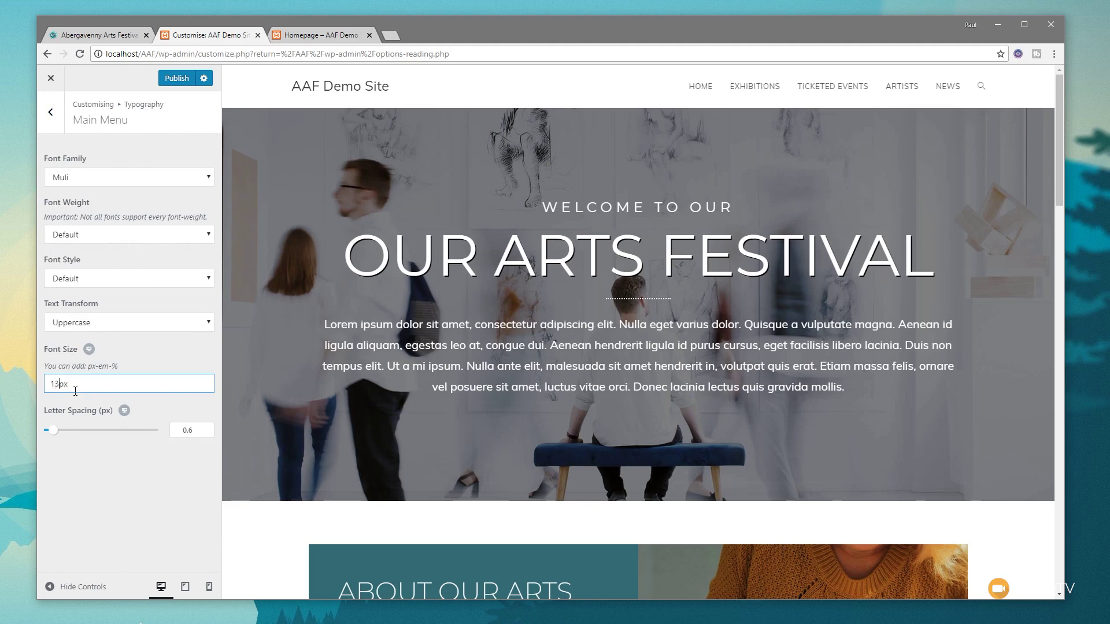
left_click(91, 495)
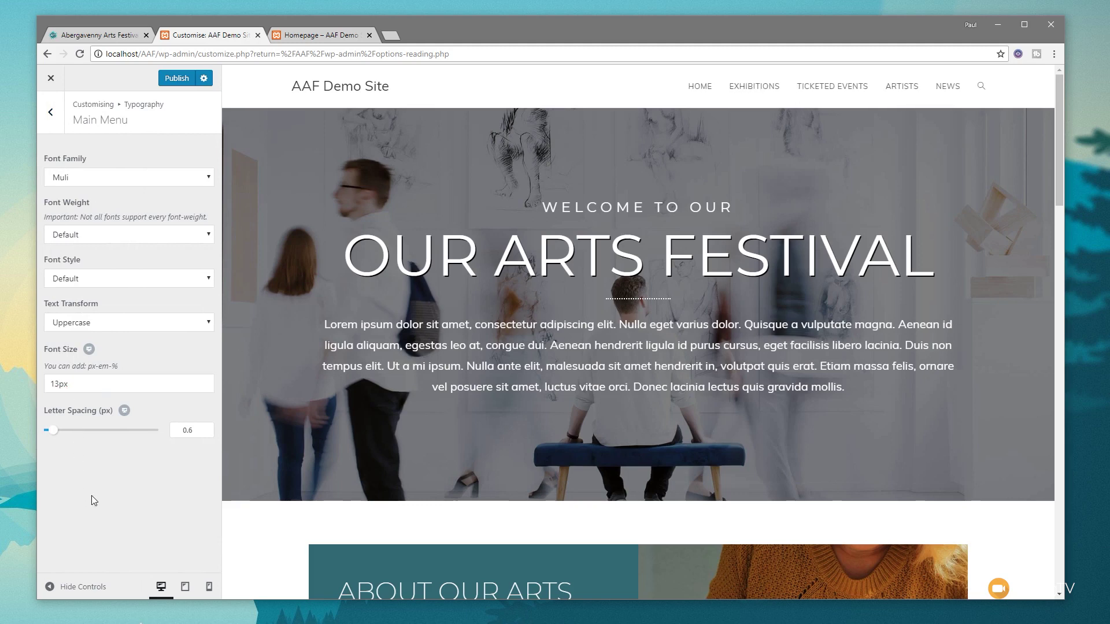
left_click(51, 115)
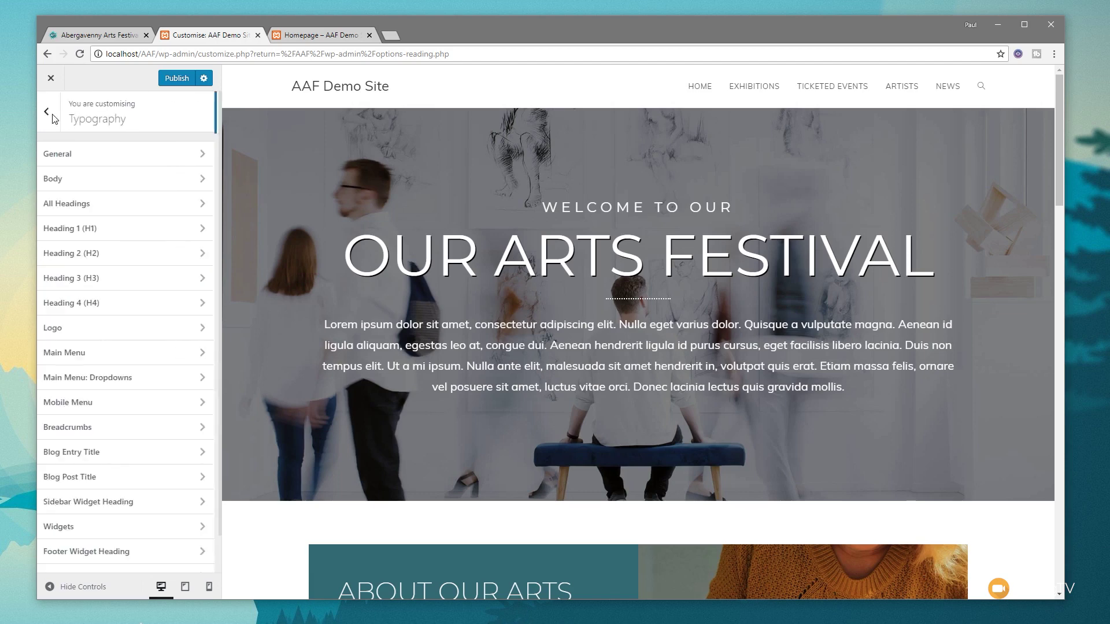
left_click(58, 113)
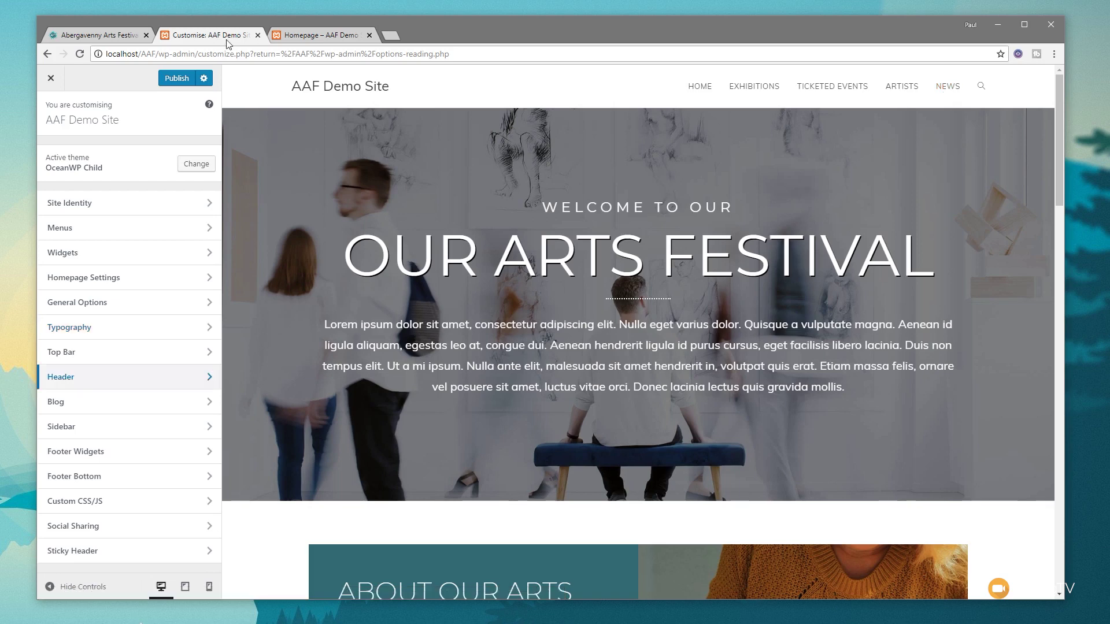
- Set the header menu's link background hover colour to #f9f9f9 and publish the change
left_click(89, 383)
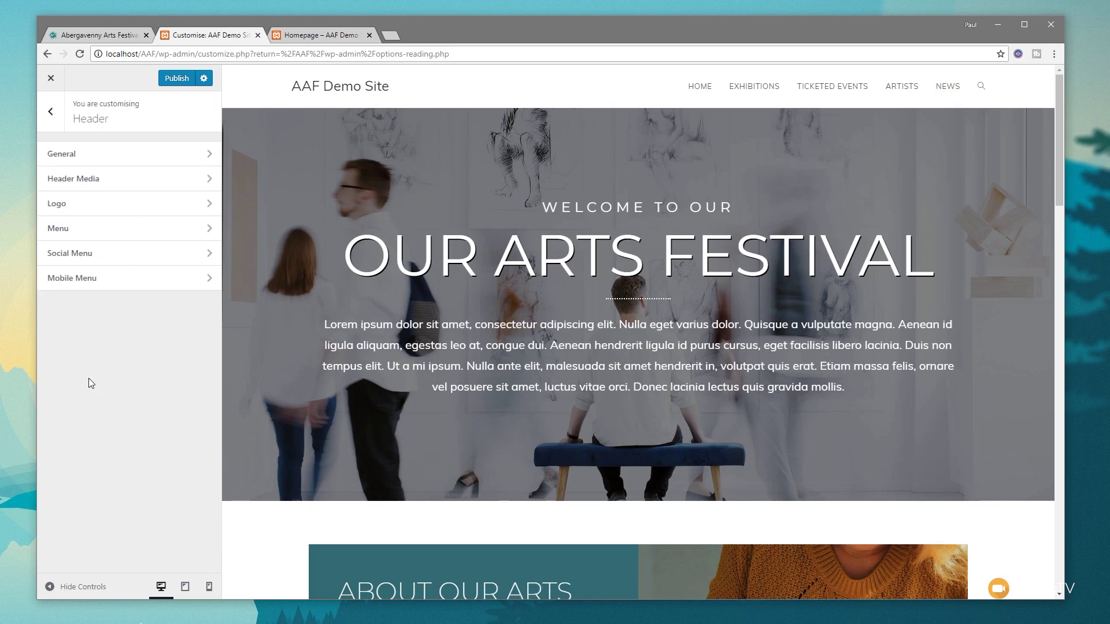
left_click(56, 230)
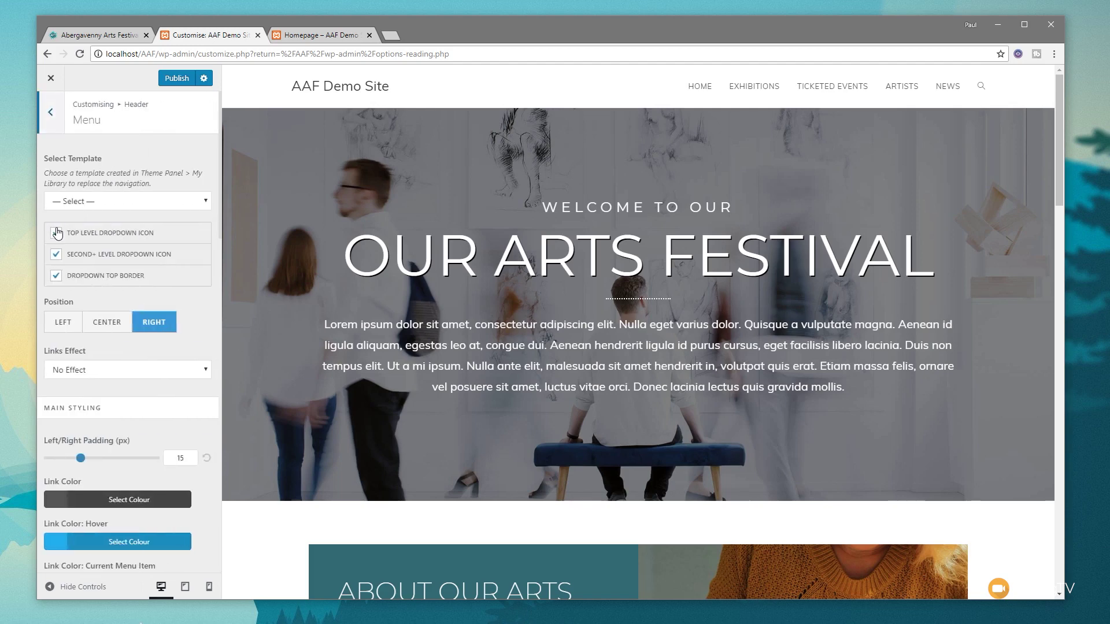
scroll(181, 396, "down", 6)
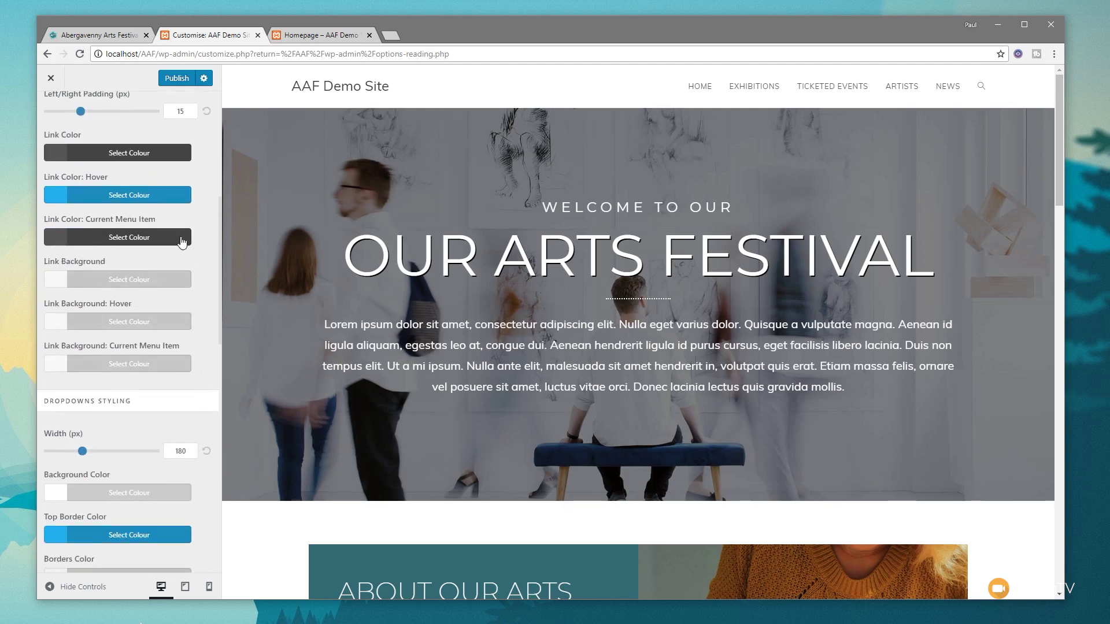
scroll(200, 228, "up", 1)
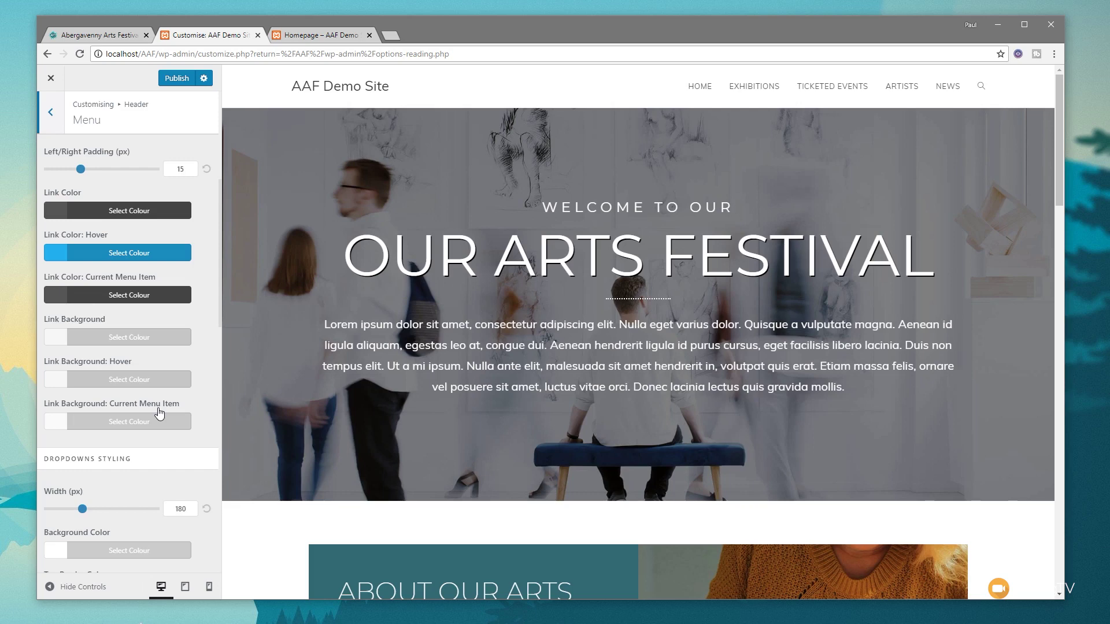
left_click(183, 380)
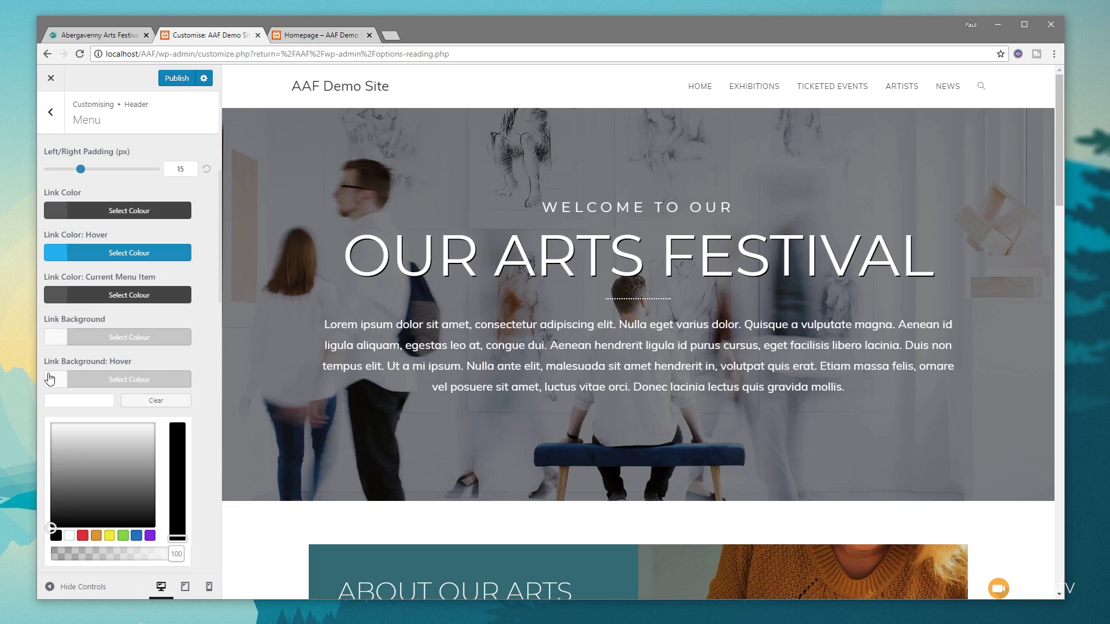
left_click(75, 399)
type("#f9f9f9")
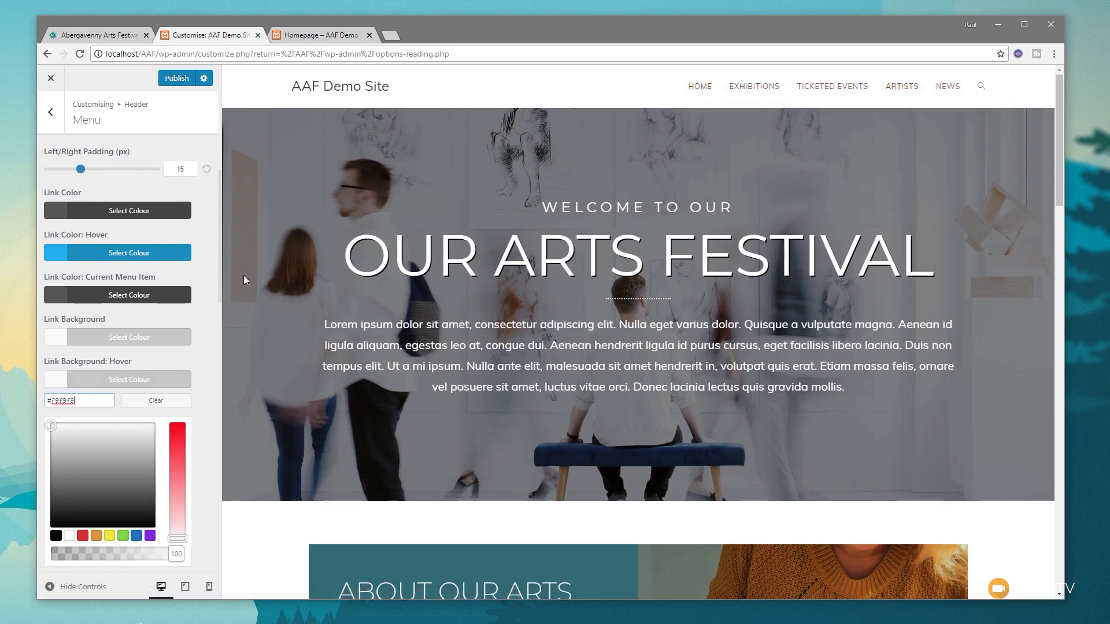
left_click(179, 82)
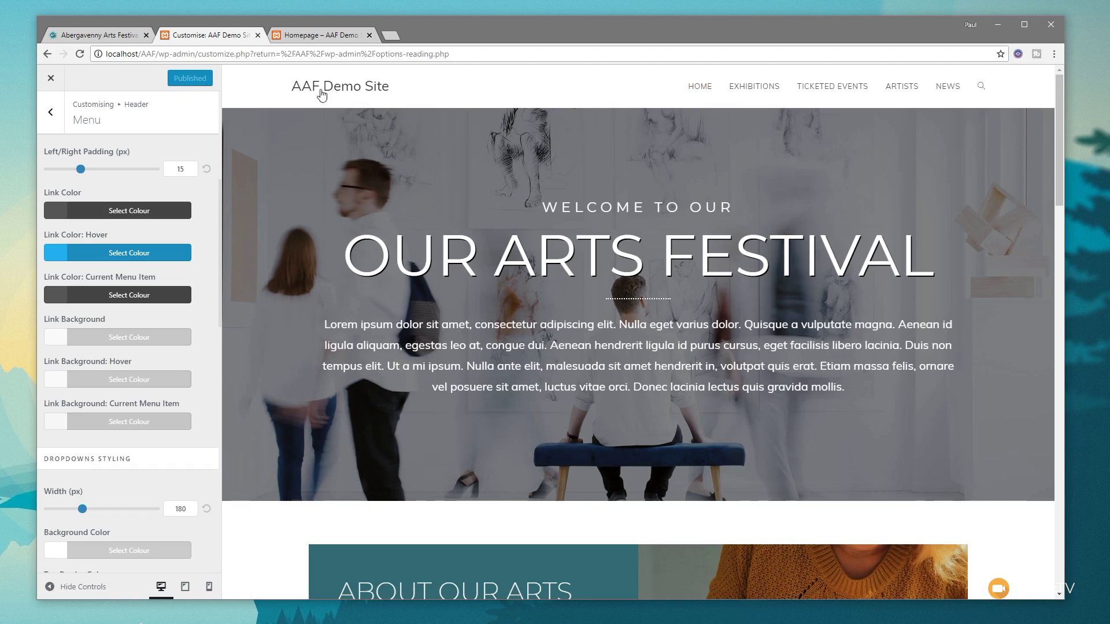
- Add Logo-Simple.png as the header logo with the alt text "Logo"
left_click(50, 112)
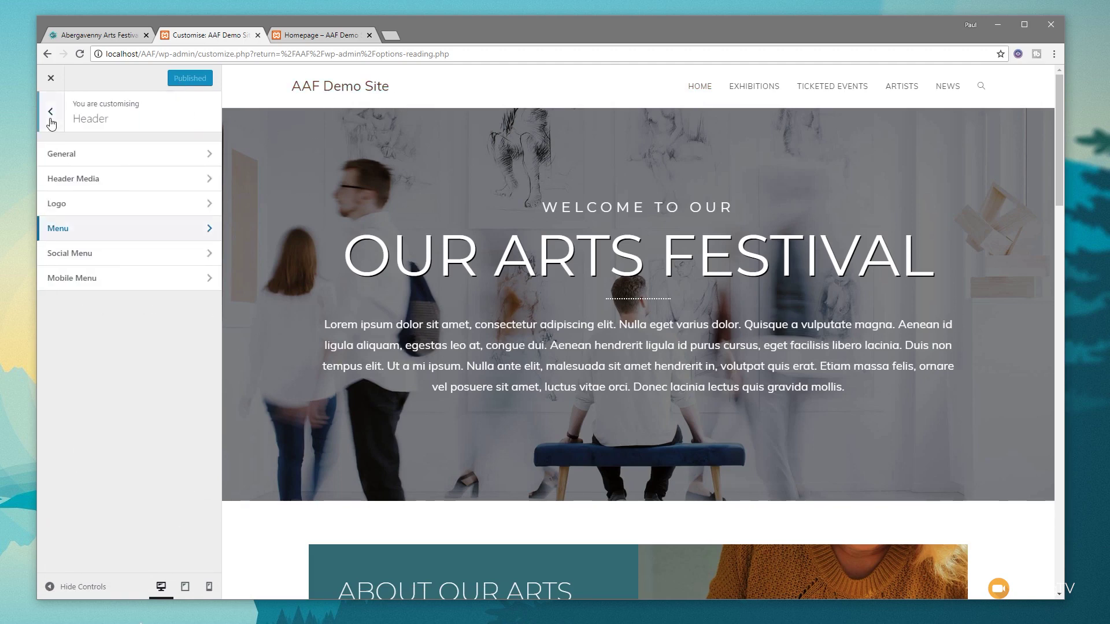
left_click(68, 207)
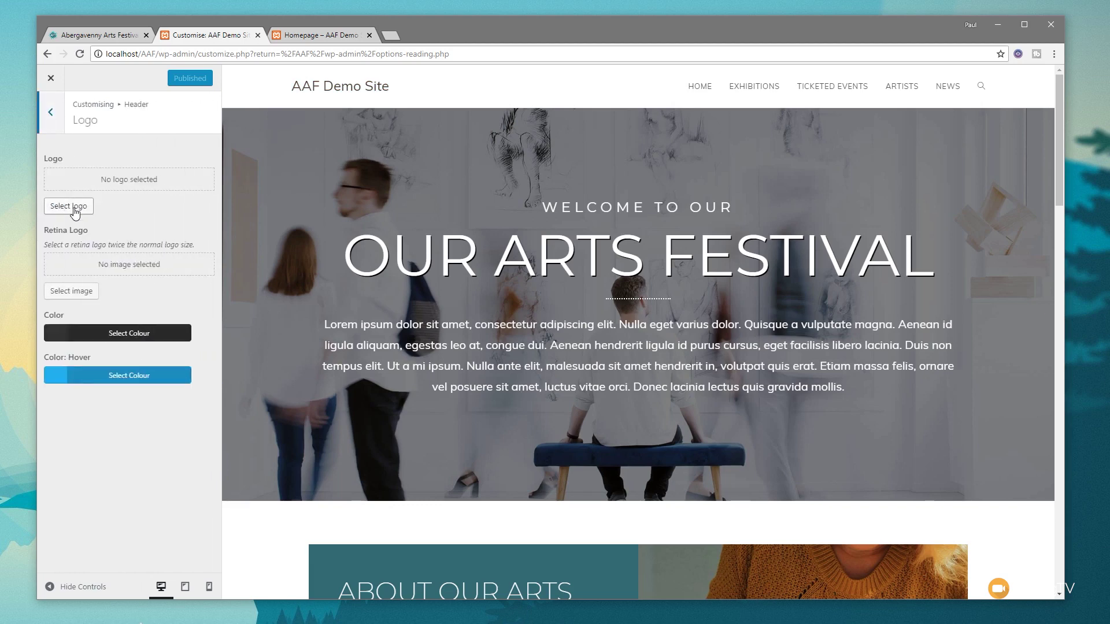
left_click(75, 209)
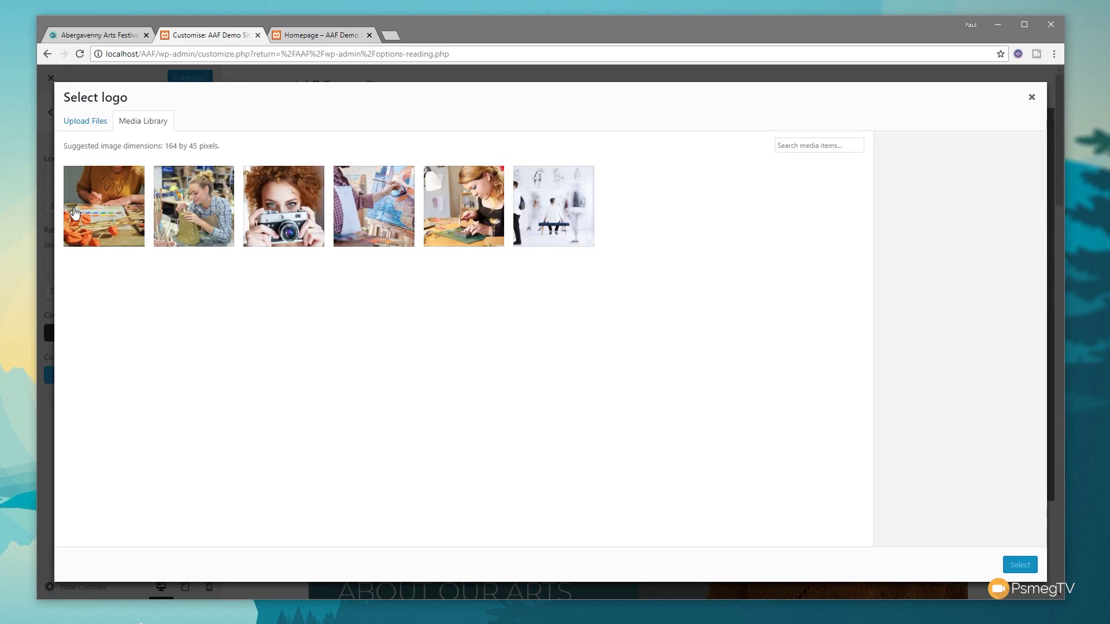
left_click(947, 340)
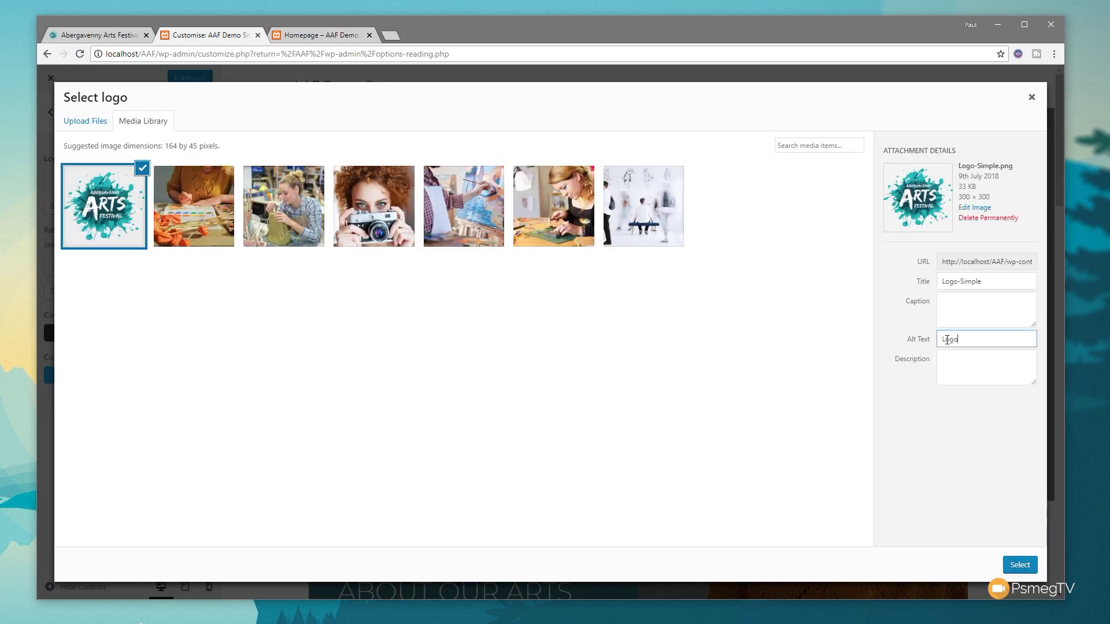
key("Tab")
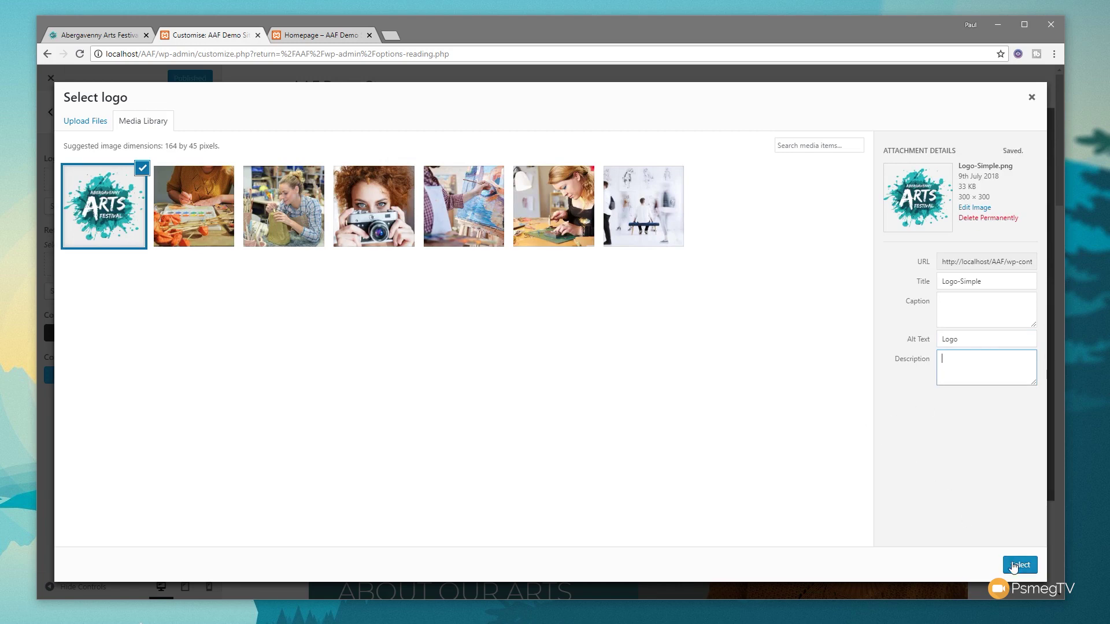
left_click(1013, 567)
left_click(1009, 565)
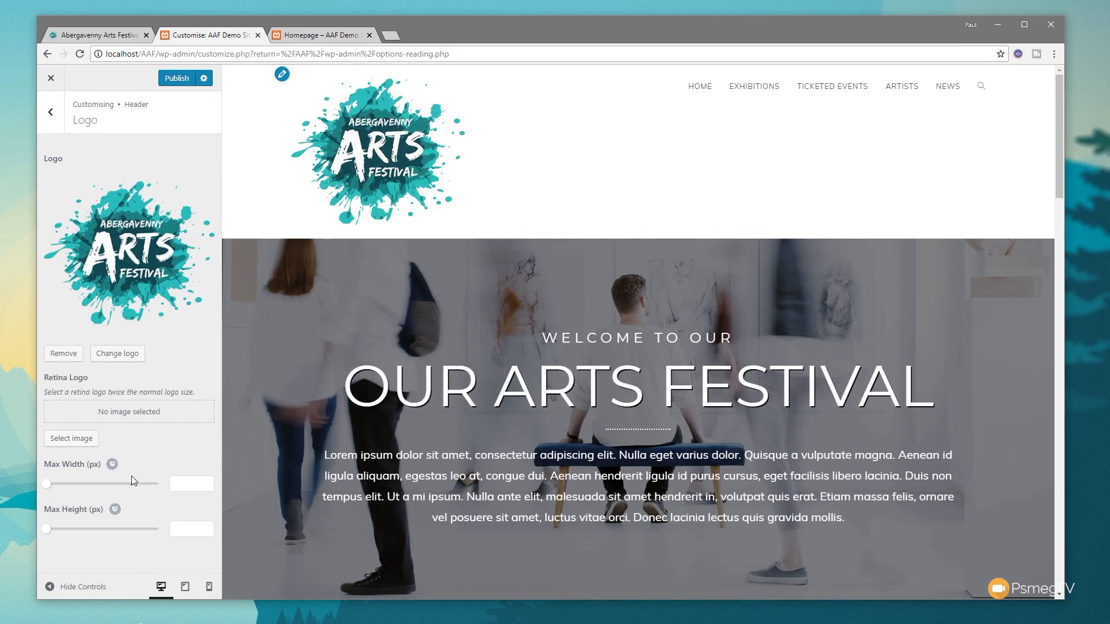
- Limit the header logo to a maximum width of 100 px and a maximum height of 99 px
left_click_drag(50, 492, 71, 491)
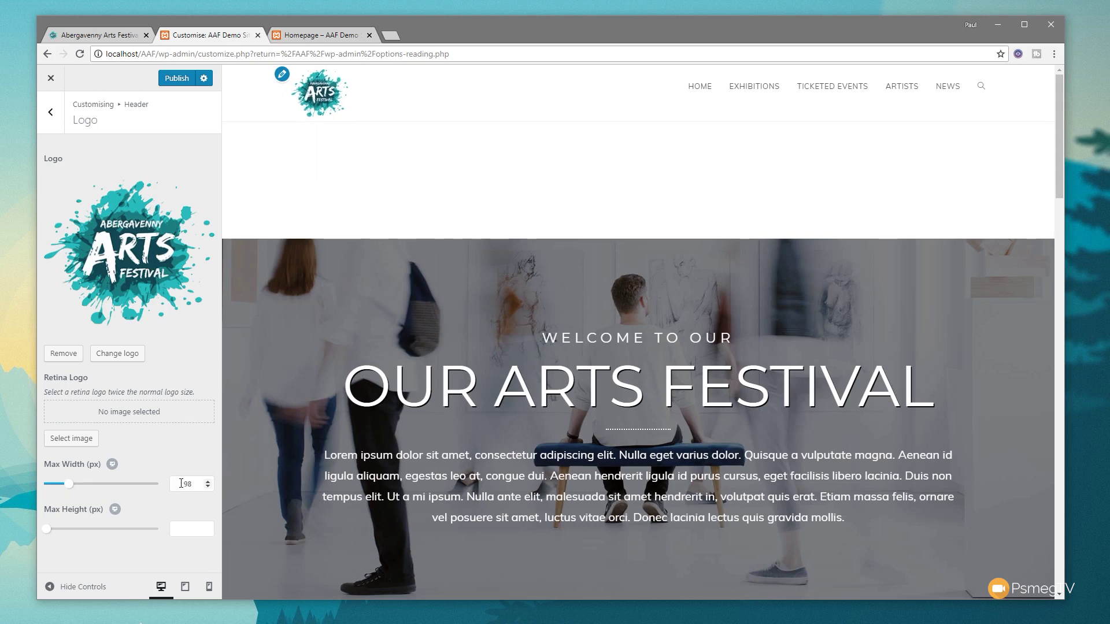
left_click(207, 481)
left_click(207, 481)
left_click_drag(49, 536, 69, 536)
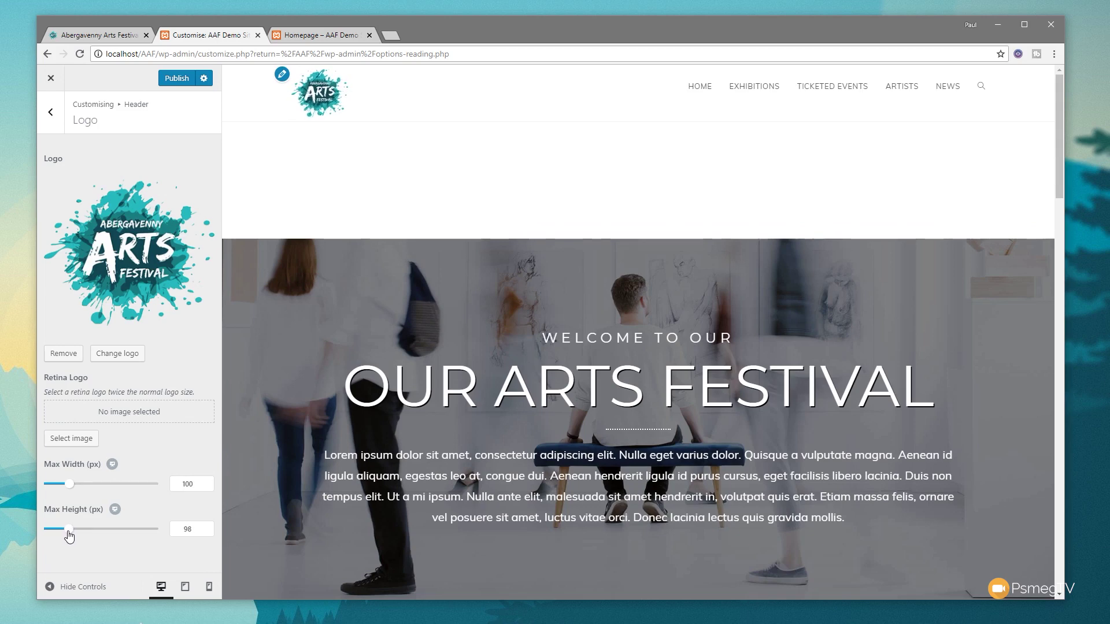
left_click(207, 526)
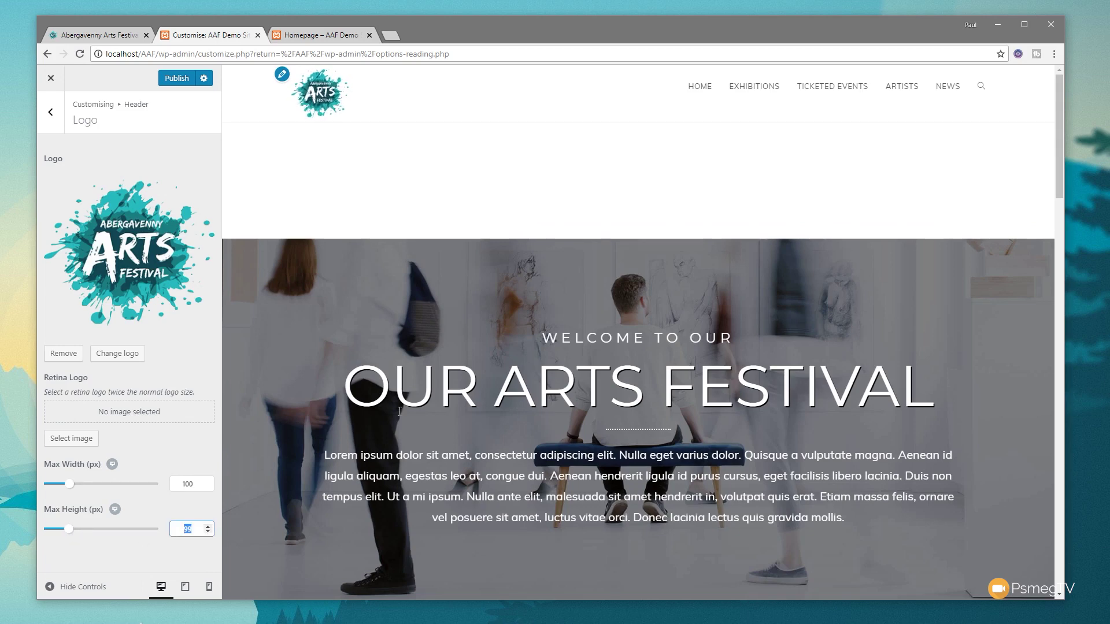
scroll(399, 412, "down", 4)
scroll(398, 411, "up", 4)
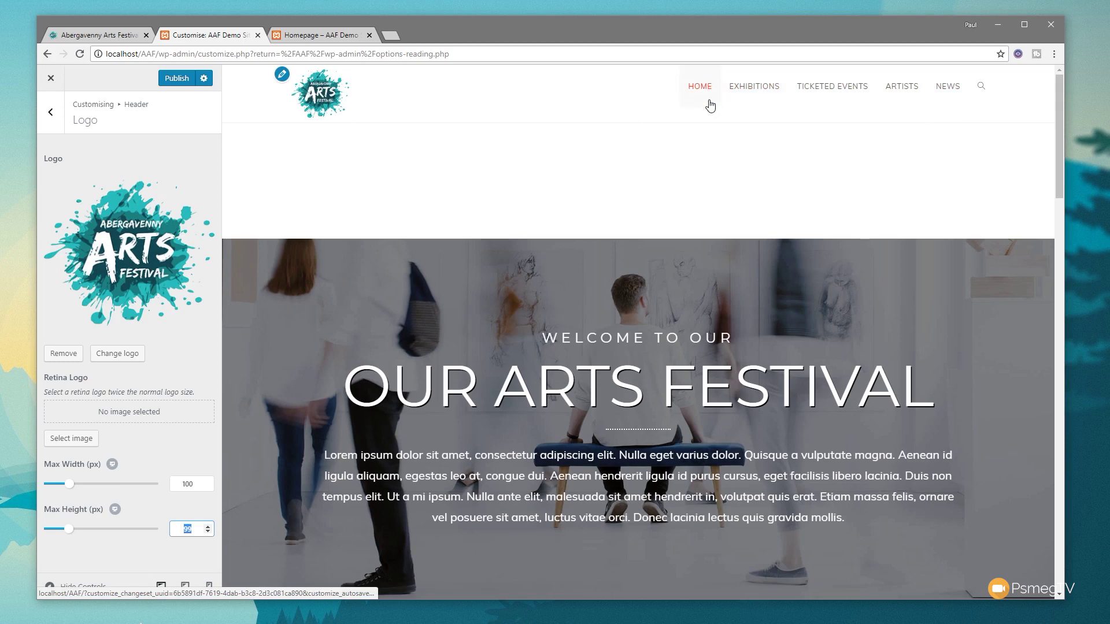
- Set the header's height to 110 px in its general settings and publish the changes
left_click(53, 113)
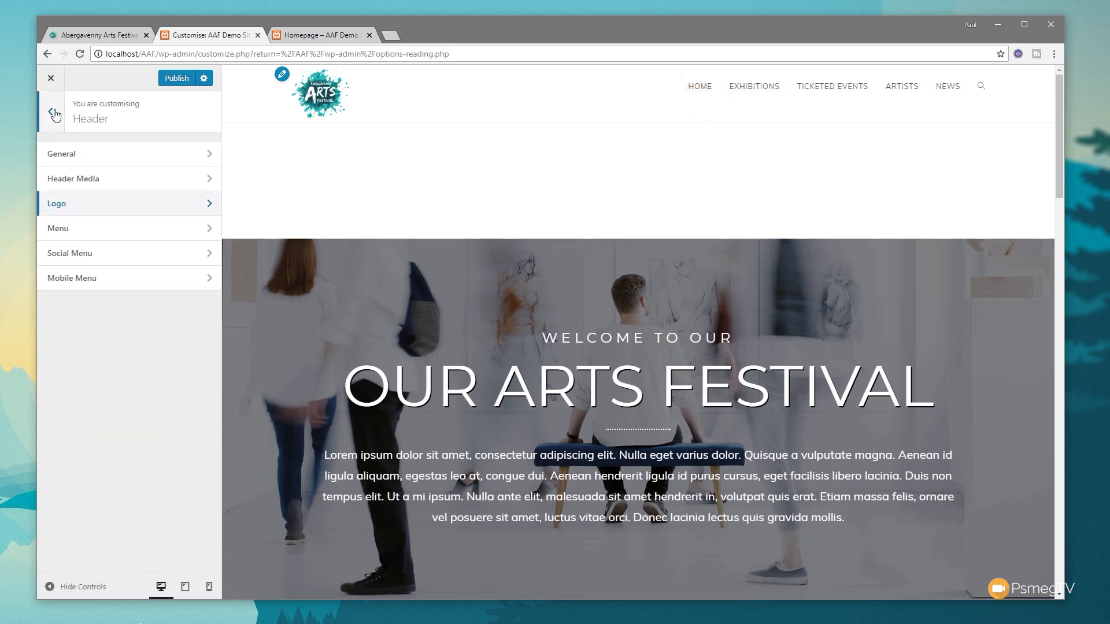
left_click(64, 156)
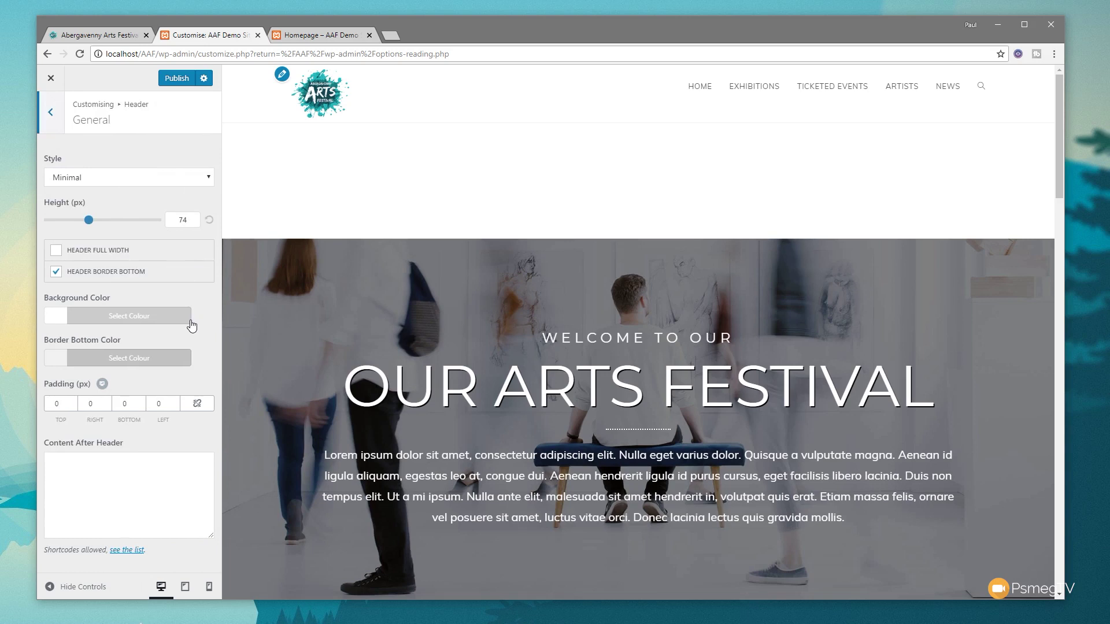
left_click_drag(88, 225, 109, 226)
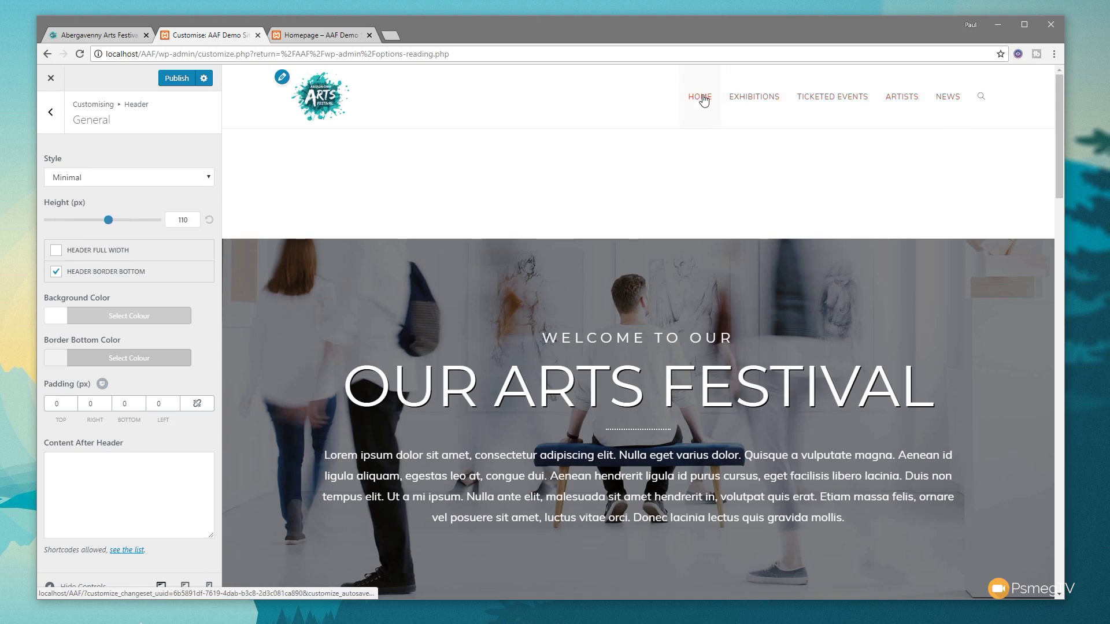
scroll(325, 455, "down", 3)
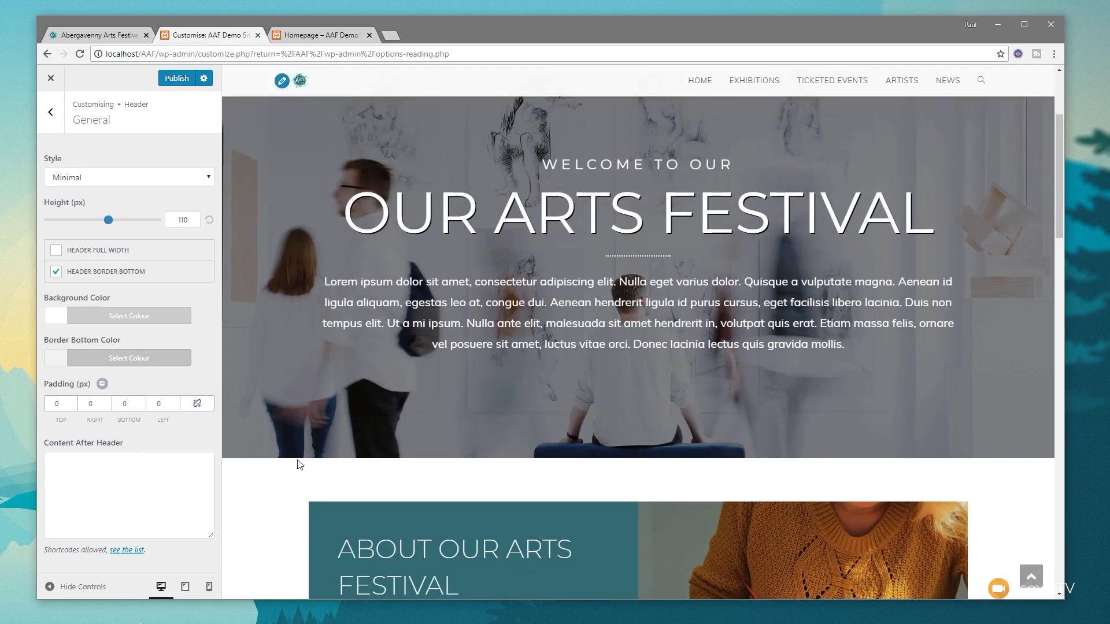
left_click(176, 81)
- Reload the live site and review the homepage, the Exhibitions archive and the Acrylics Exhibition post
key("ctrl+Tab")
key("F5")
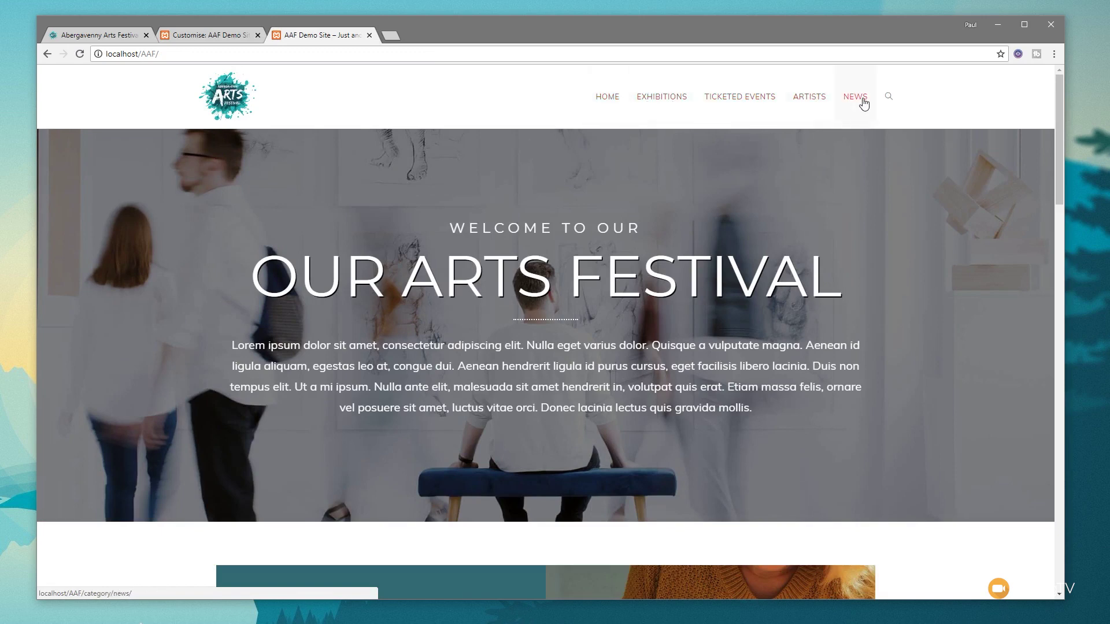
scroll(151, 446, "down", 6)
scroll(136, 452, "down", 15)
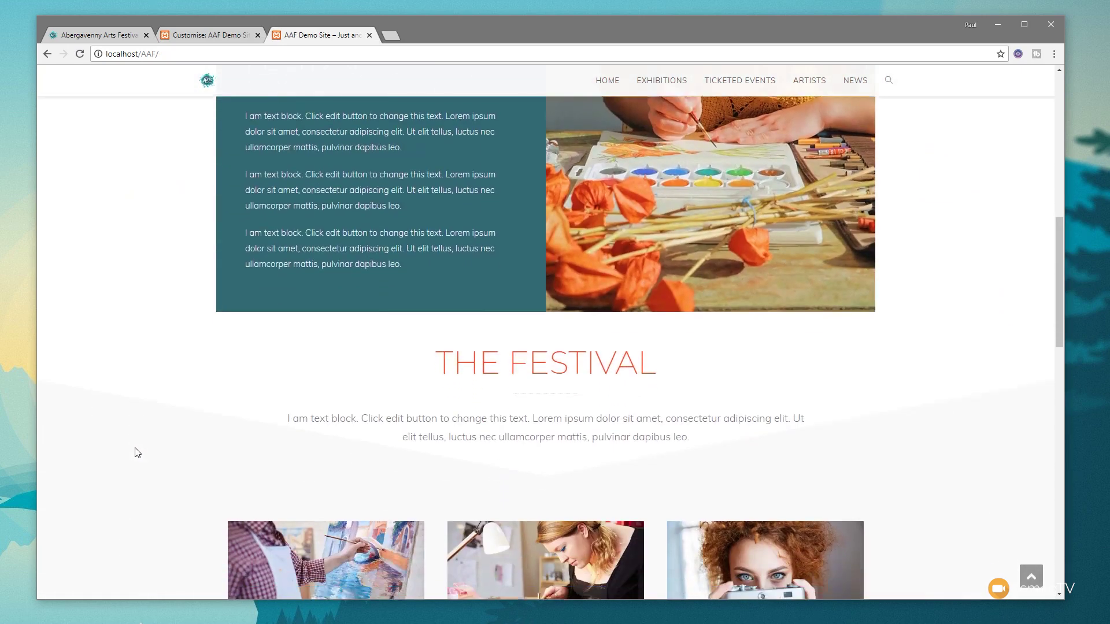
scroll(131, 453, "down", 2)
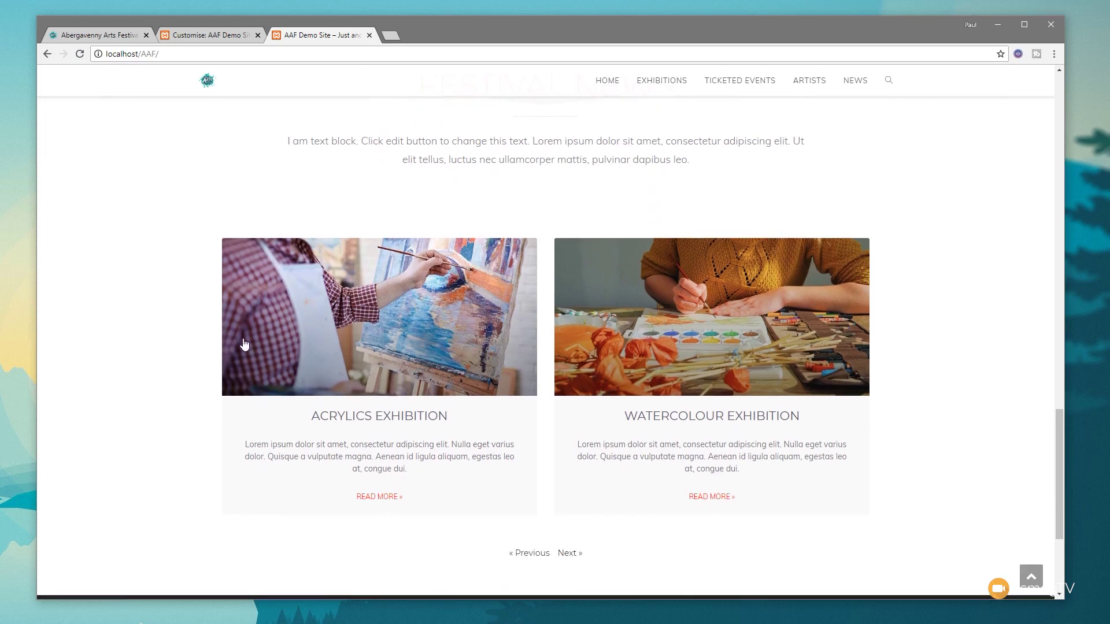
left_click(666, 88)
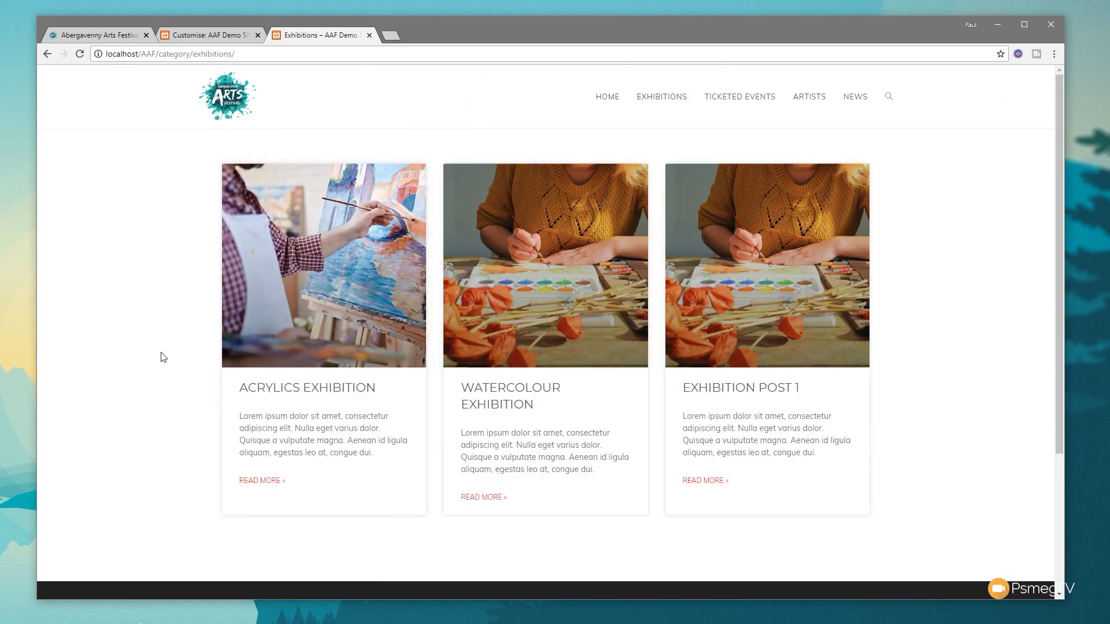
left_click(347, 309)
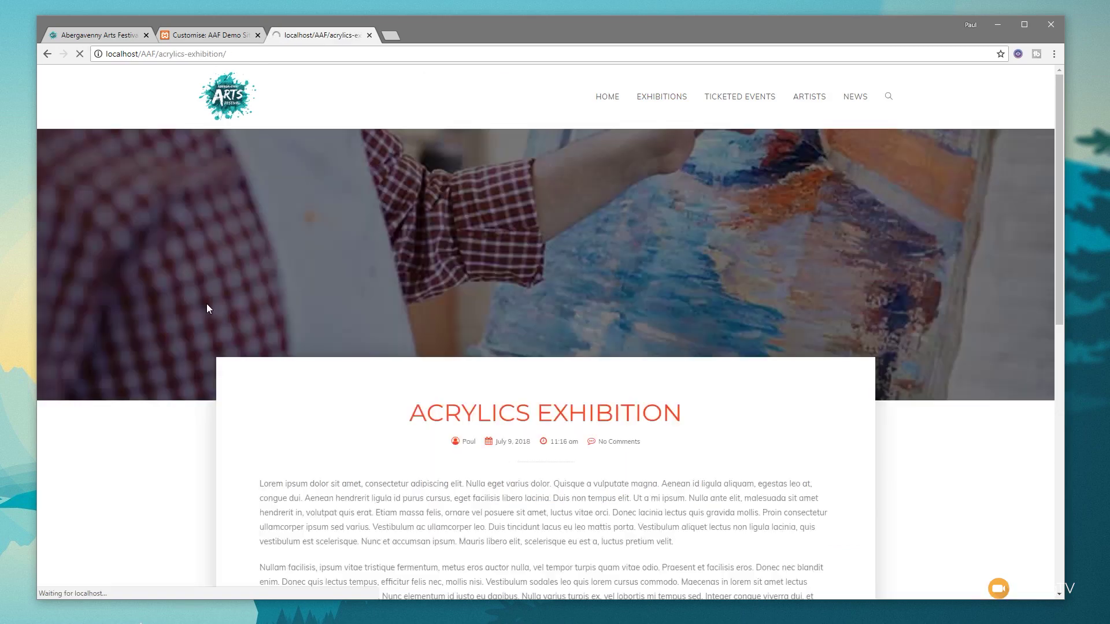
scroll(146, 444, "down", 8)
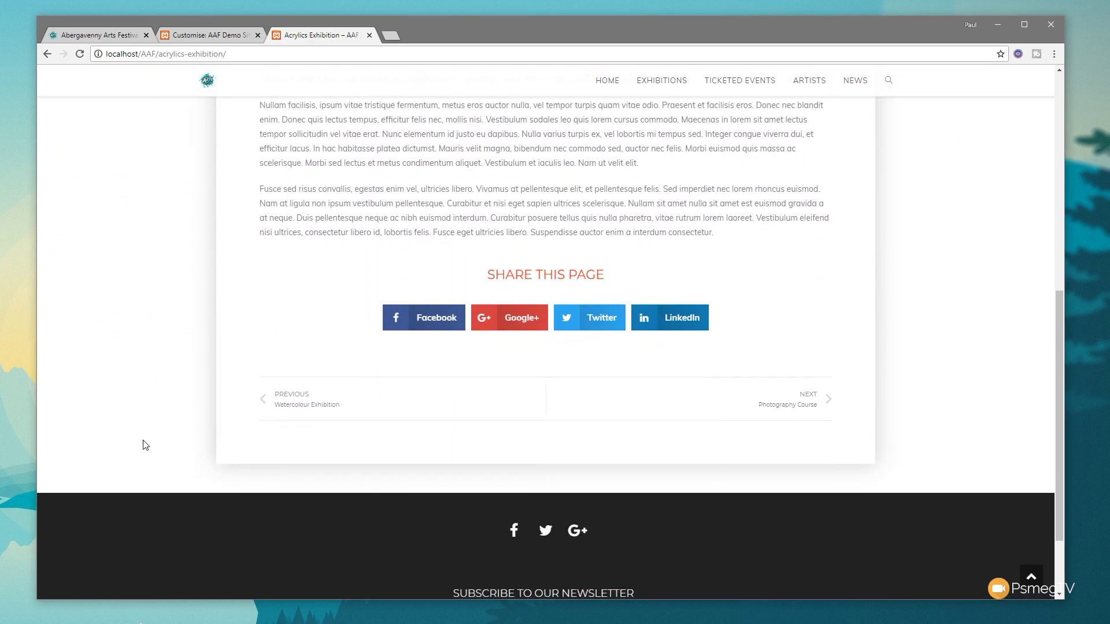
scroll(143, 445, "up", 2)
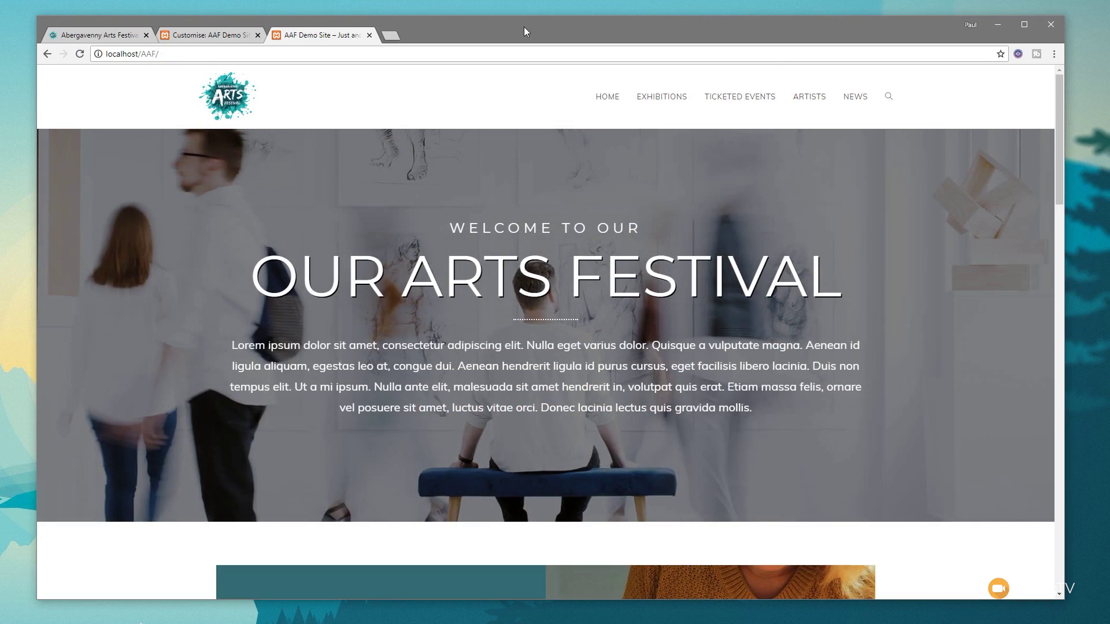
- Close the theme customiser and open the Homepage page from the pages list in the Elementor editor
left_click(221, 35)
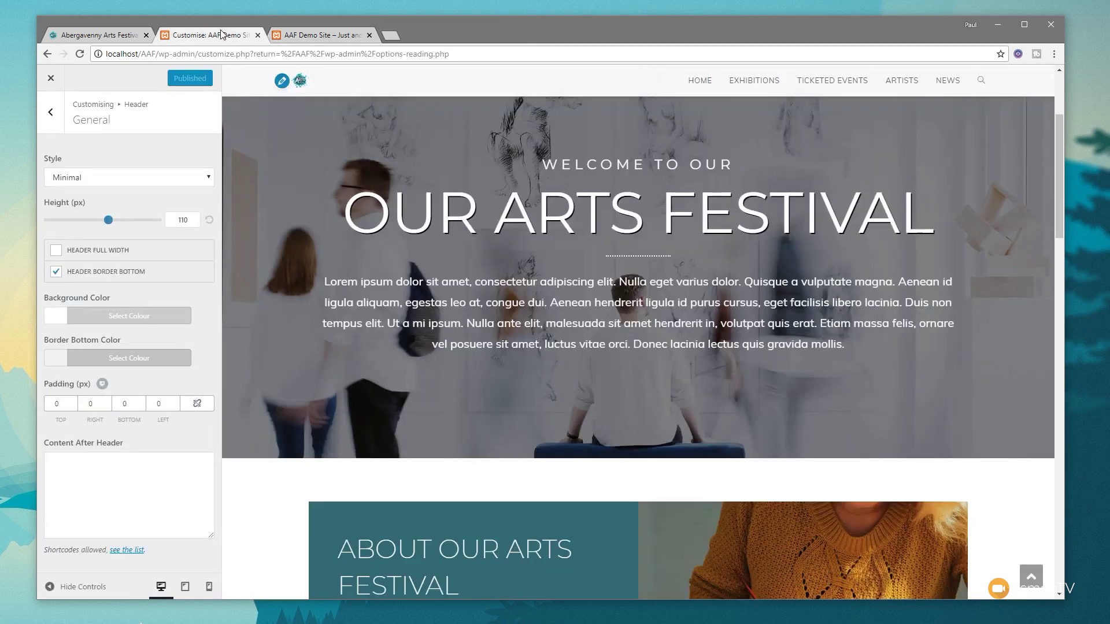
left_click(51, 78)
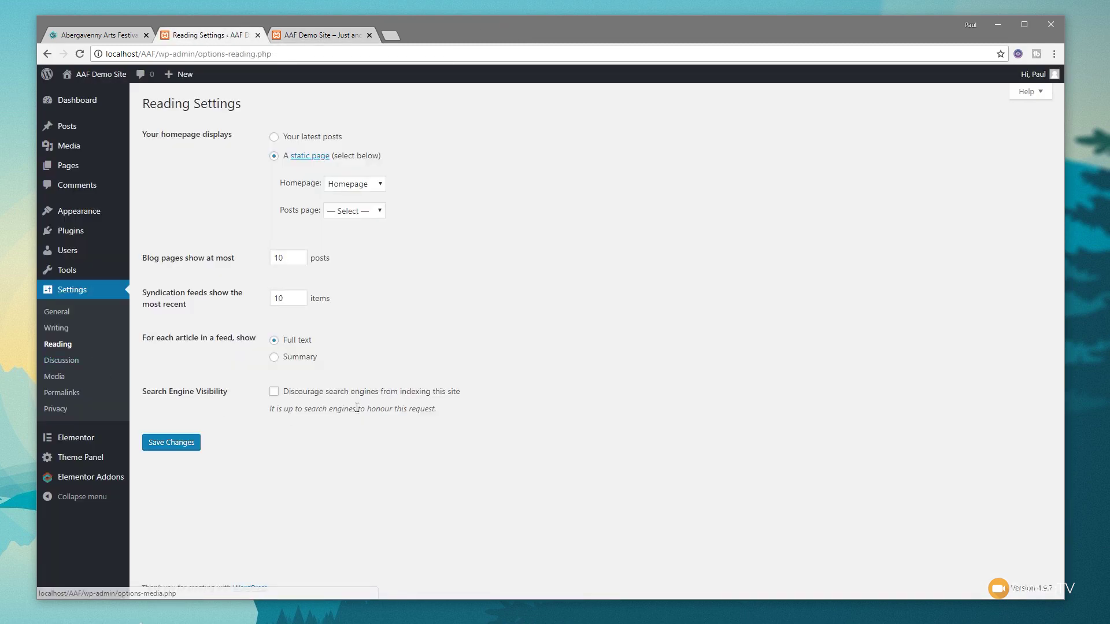
mouse_move(113, 236)
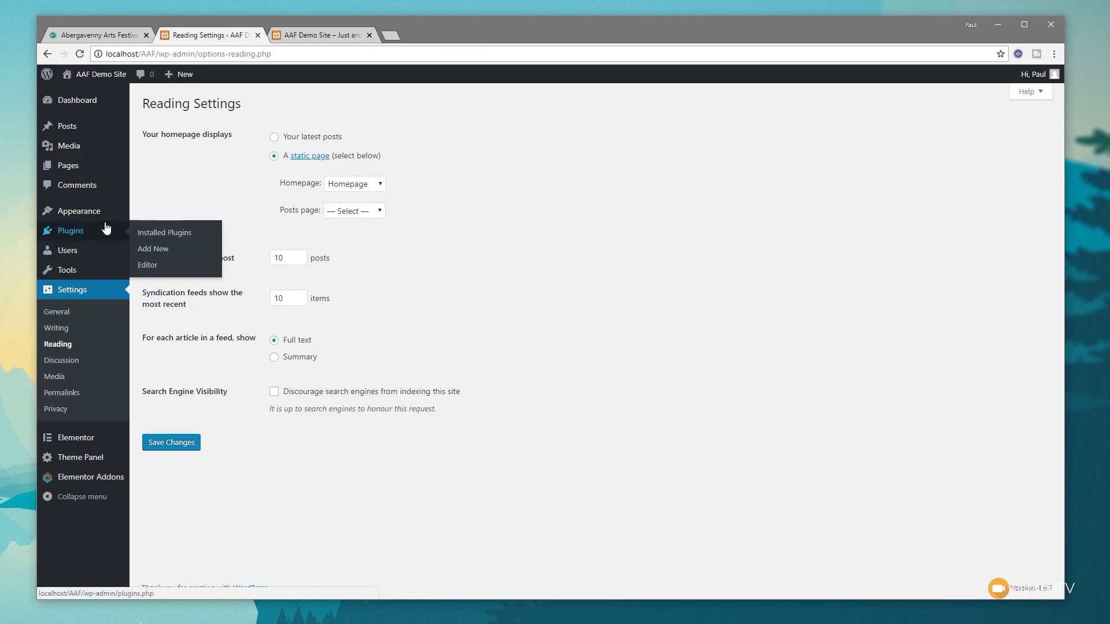
mouse_move(72, 169)
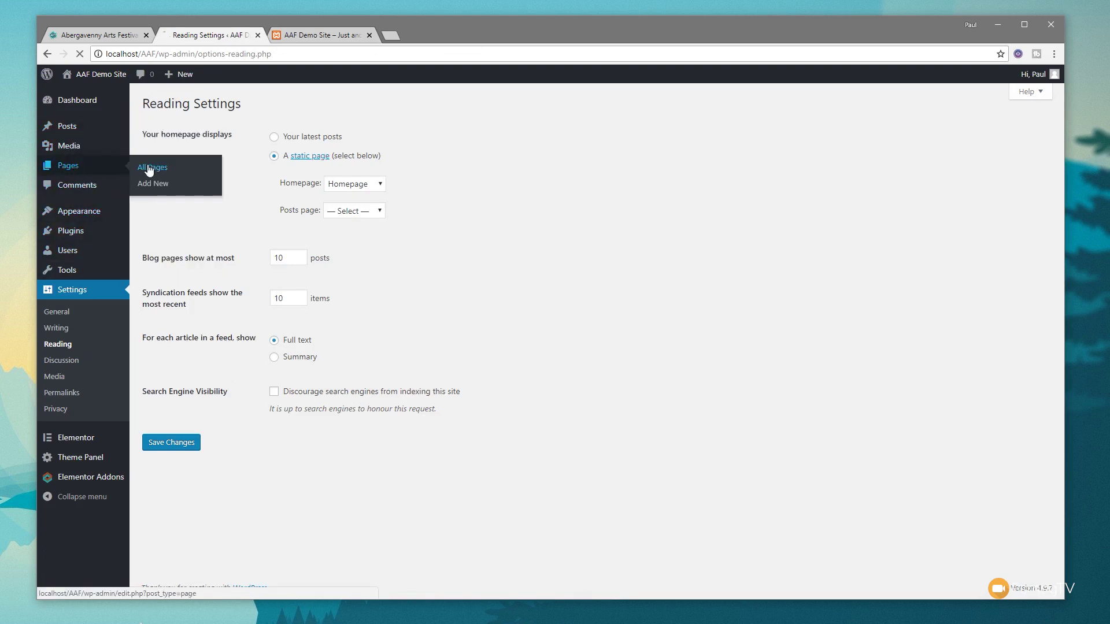
left_click(148, 169)
left_click(294, 198)
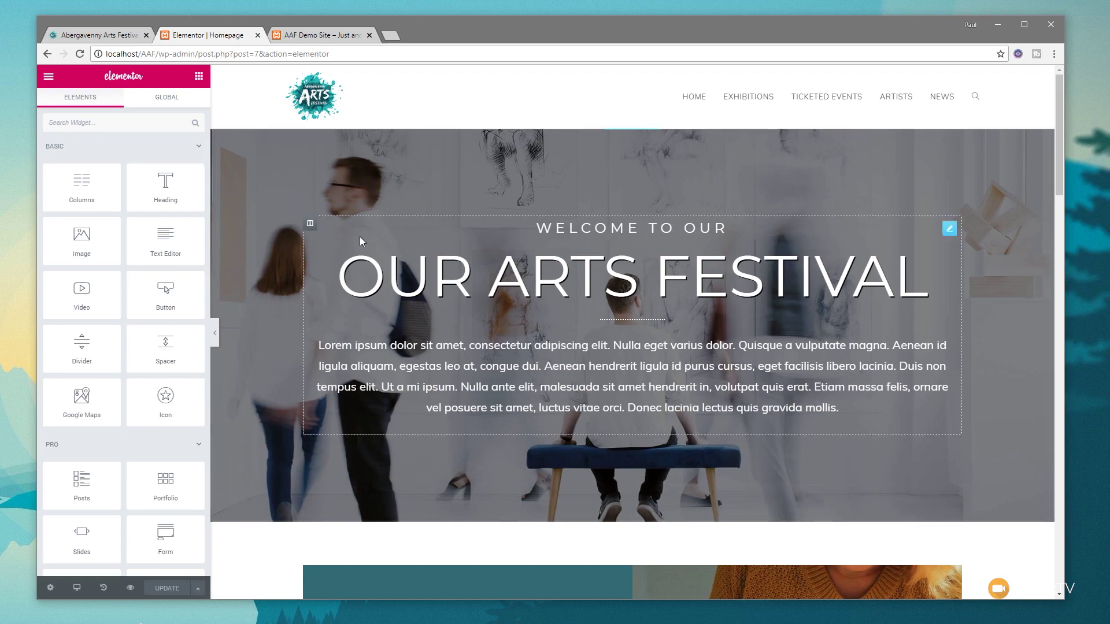
scroll(271, 487, "down", 3)
scroll(271, 488, "down", 20)
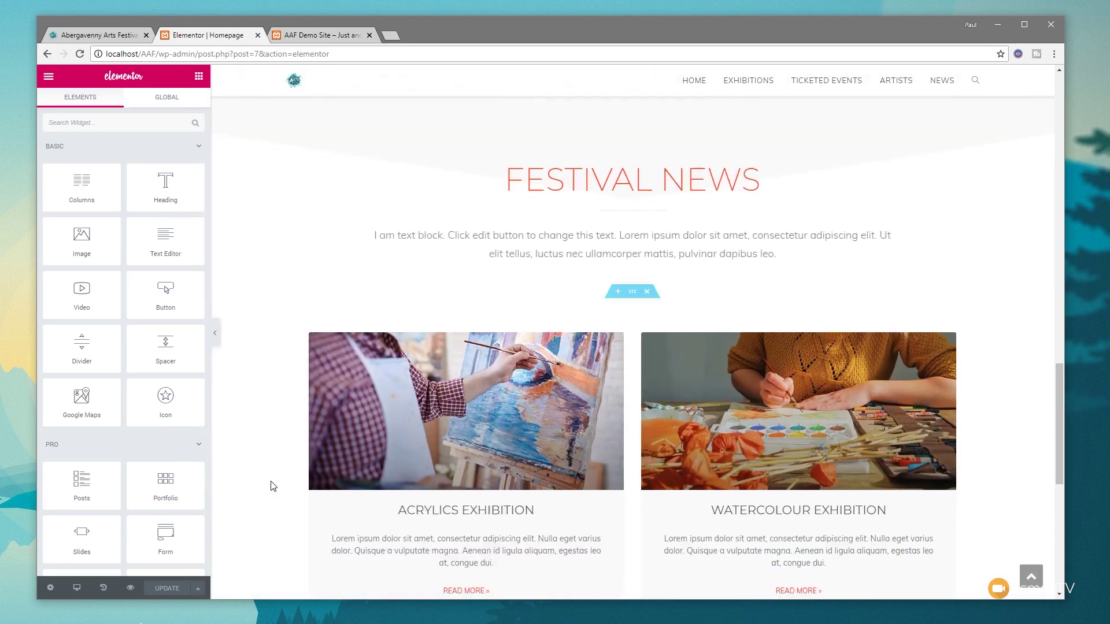
scroll(272, 487, "down", 3)
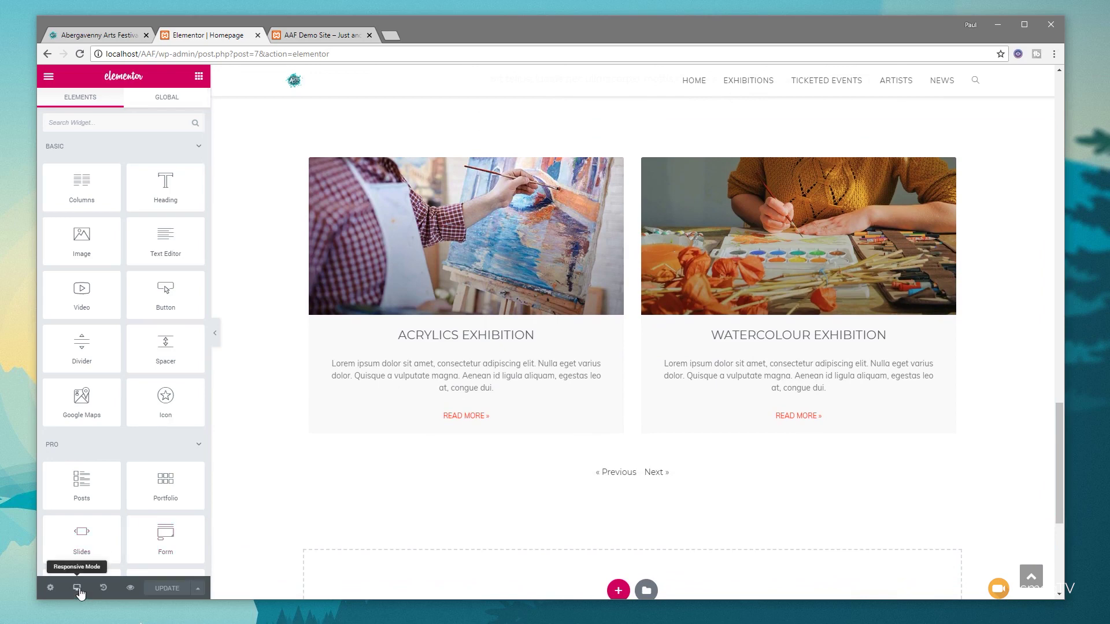
- Switch the homepage to the 768 px tablet preview and review its sections from Festival News up to the hero
left_click(77, 589)
left_click(85, 543)
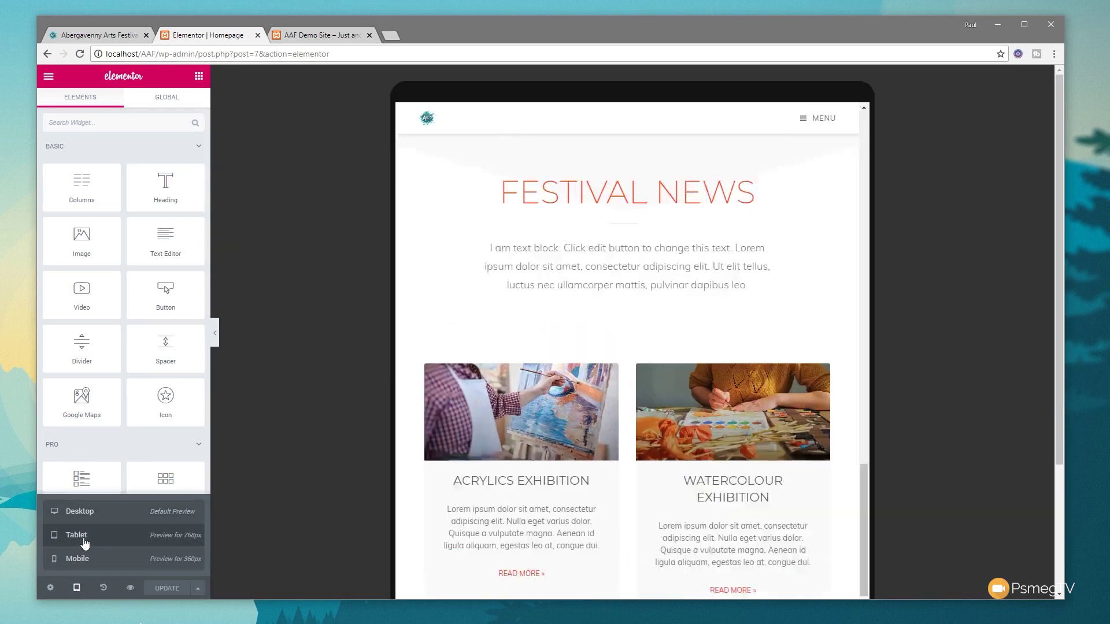
scroll(538, 411, "up", 3)
scroll(538, 411, "up", 8)
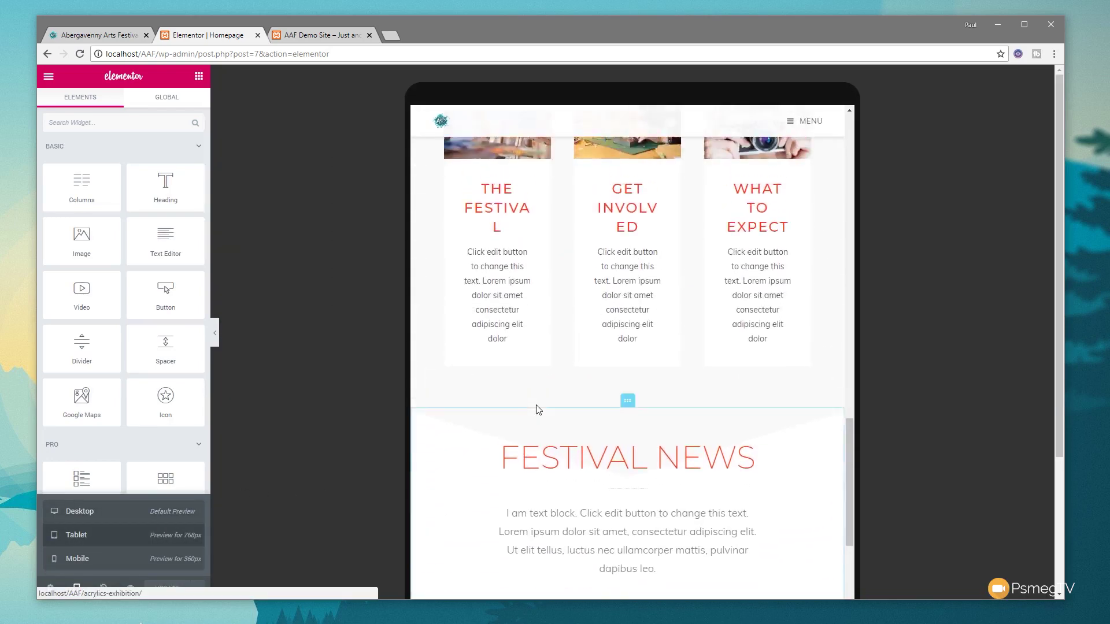
scroll(538, 409, "up", 10)
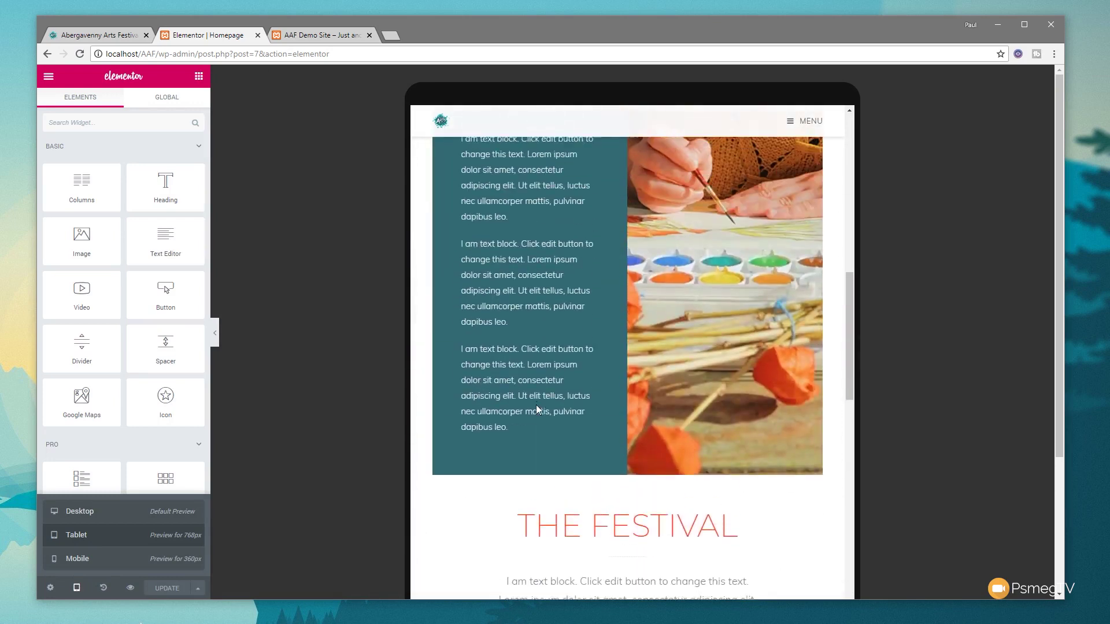
scroll(536, 410, "up", 4)
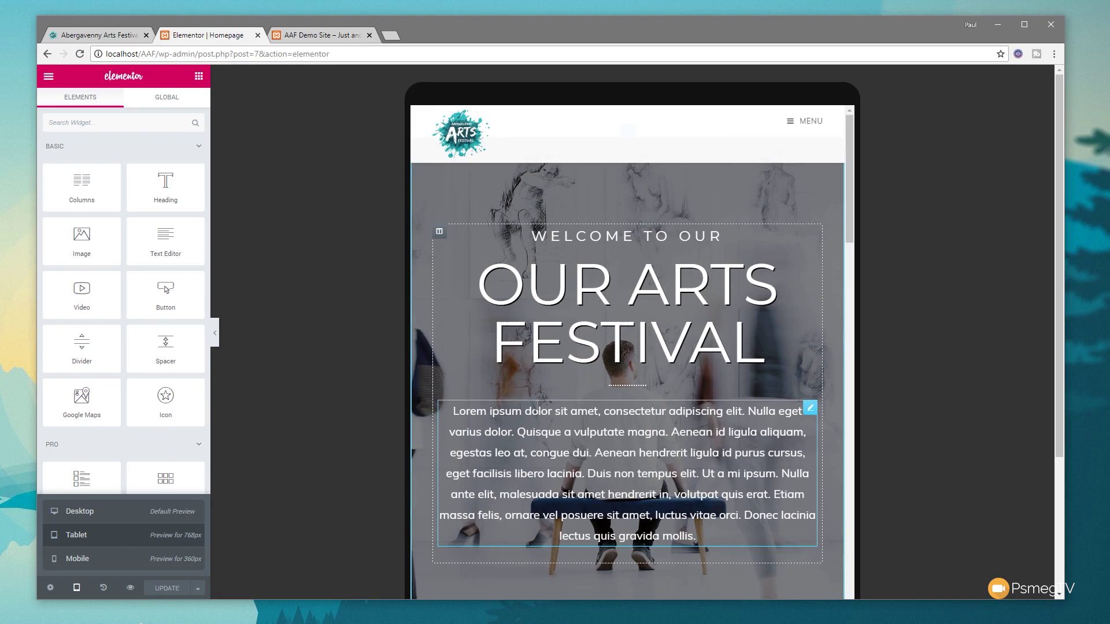
scroll(570, 409, "down", 2)
scroll(670, 303, "up", 1)
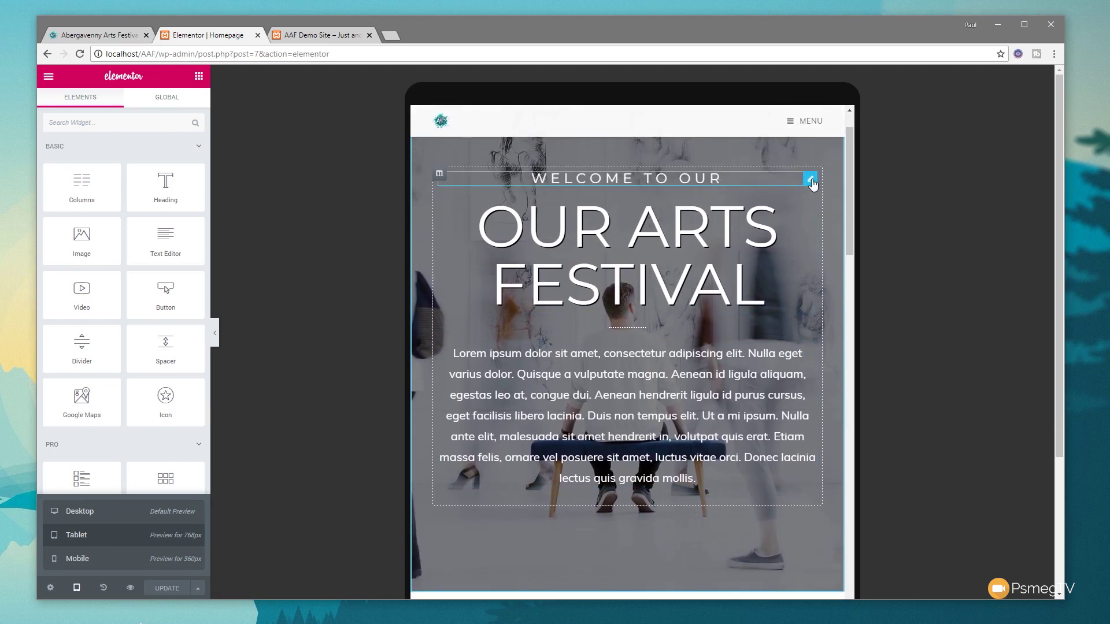
- Set the tablet font size of the hero's "Welcome to our" heading to 15 px
left_click(810, 180)
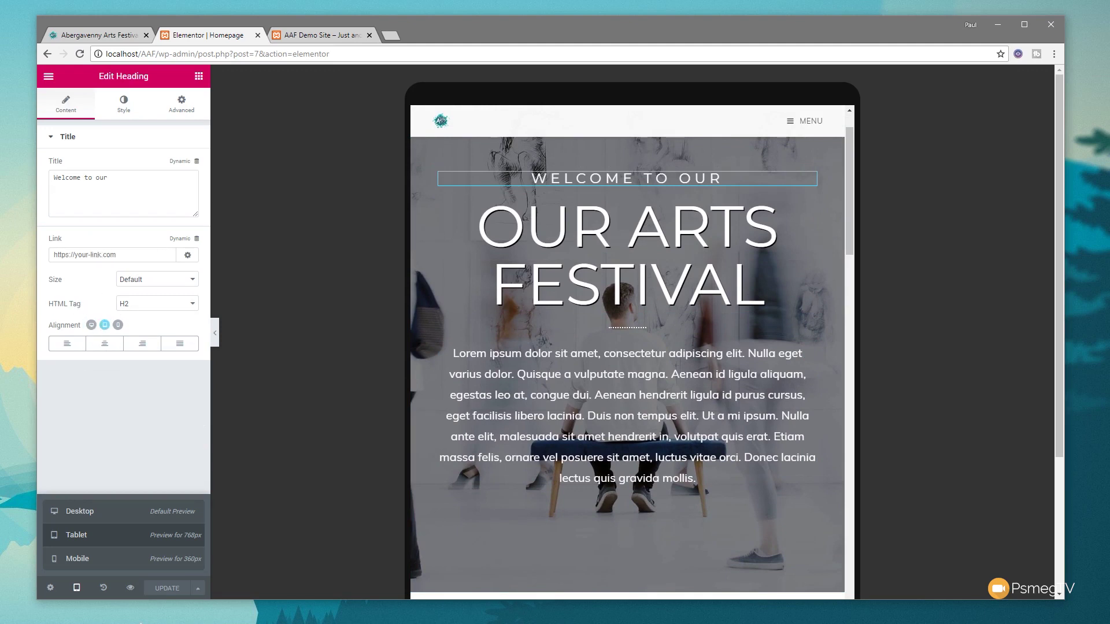
left_click(123, 102)
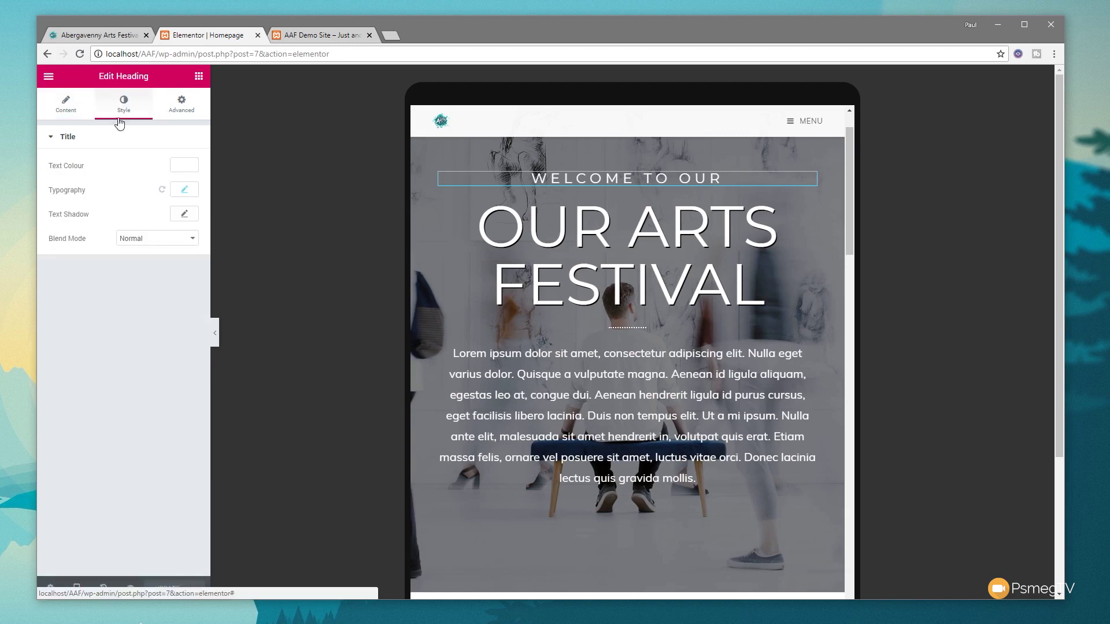
left_click(185, 192)
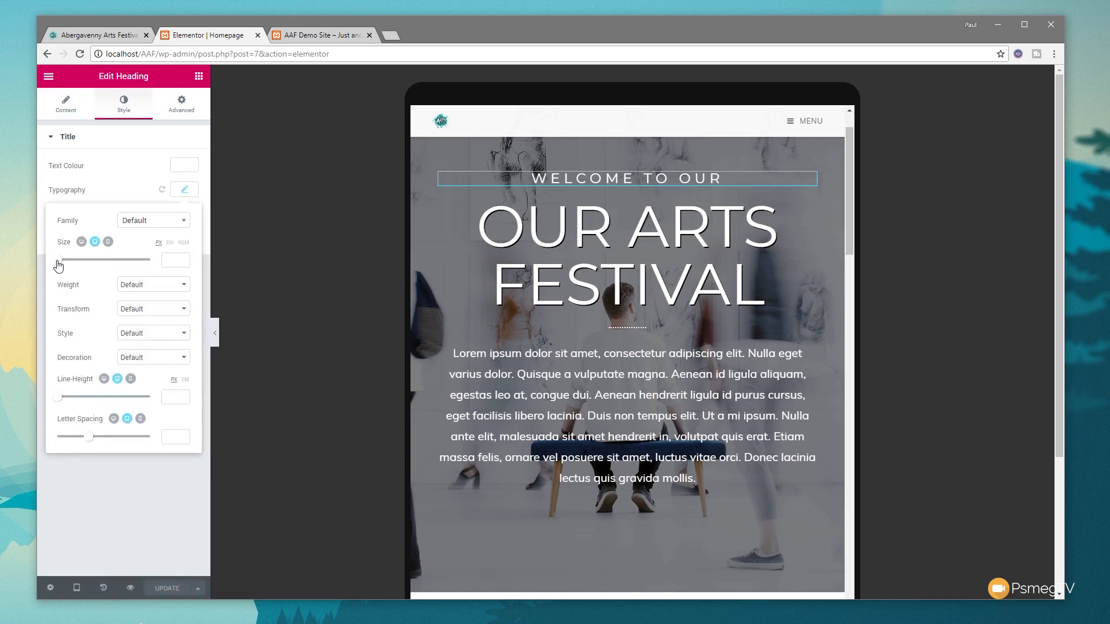
left_click_drag(57, 265, 66, 265)
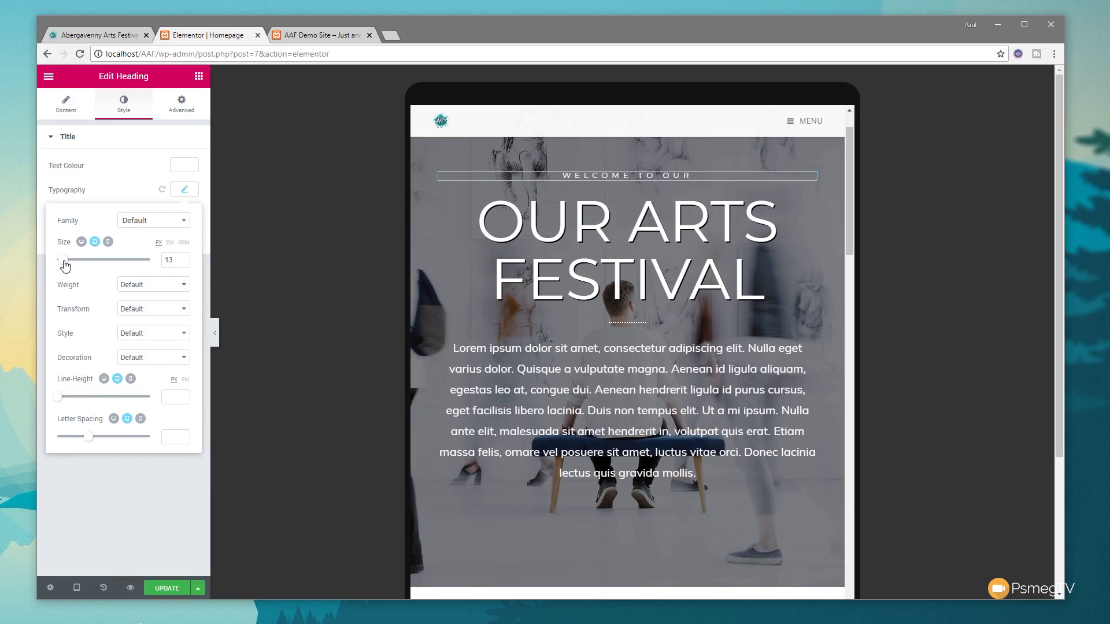
left_click_drag(65, 265, 66, 266)
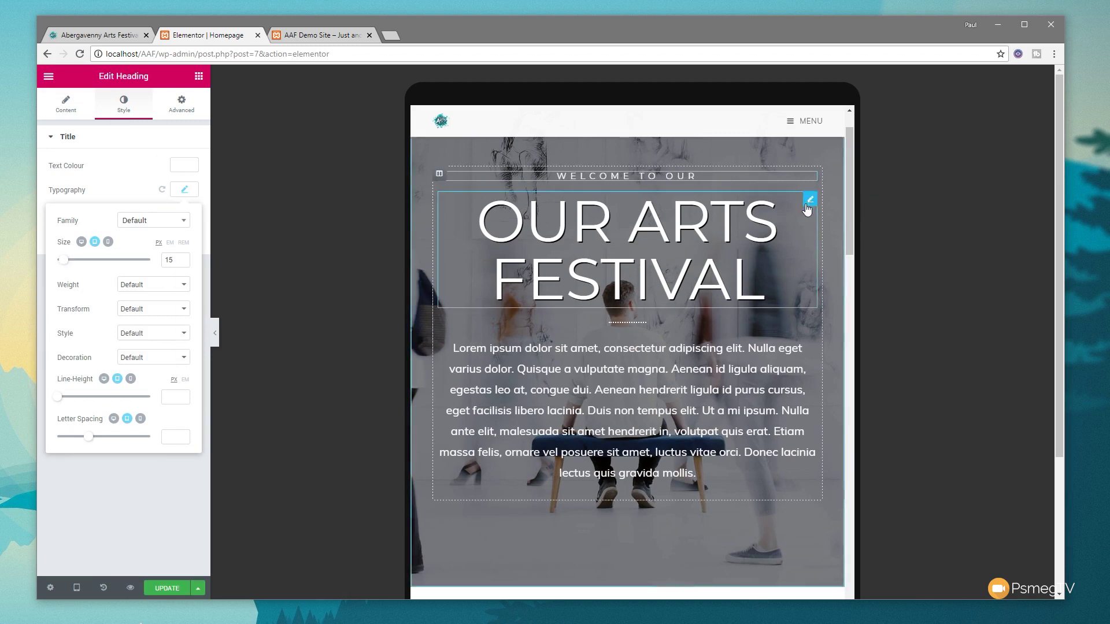
- Set the tablet font size of the "Our Arts Festival" hero heading to 60 px
left_click(810, 199)
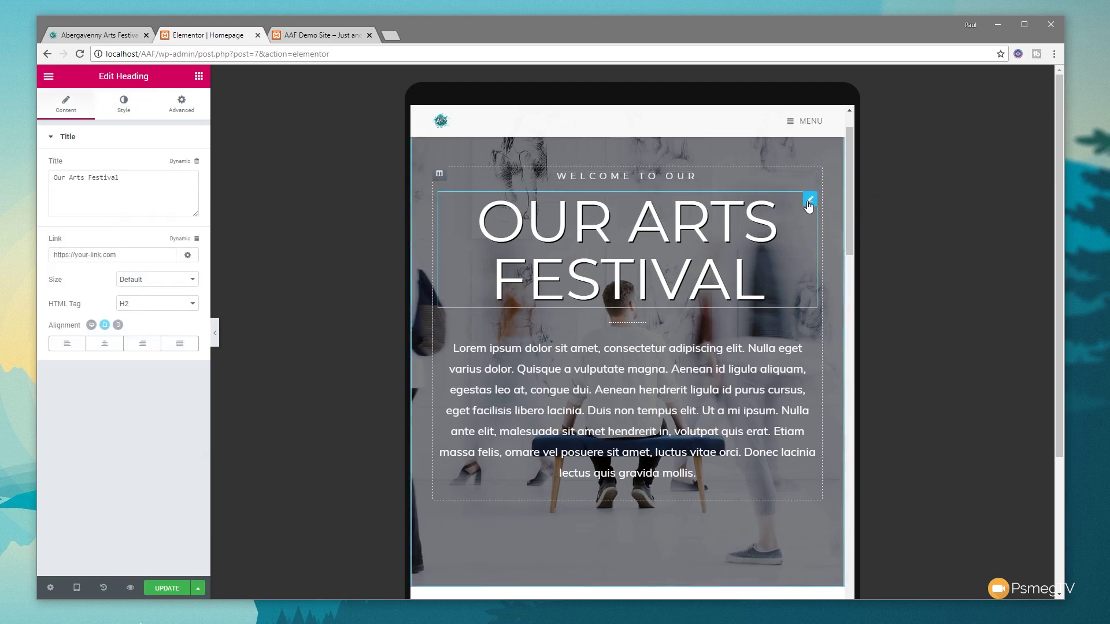
left_click(122, 104)
left_click(183, 190)
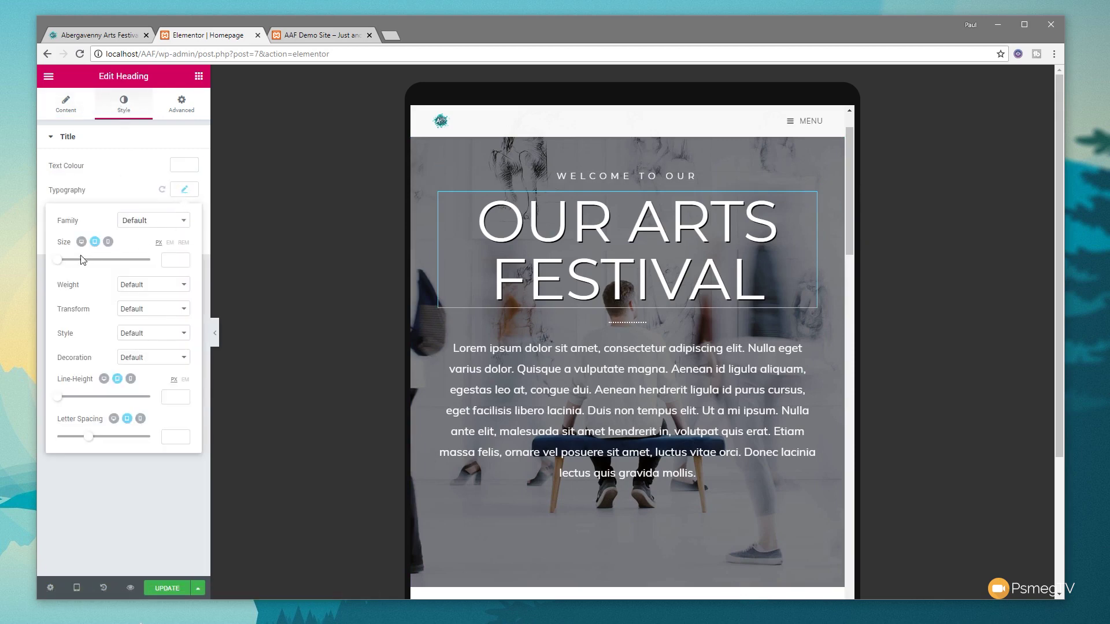
left_click_drag(56, 265, 84, 269)
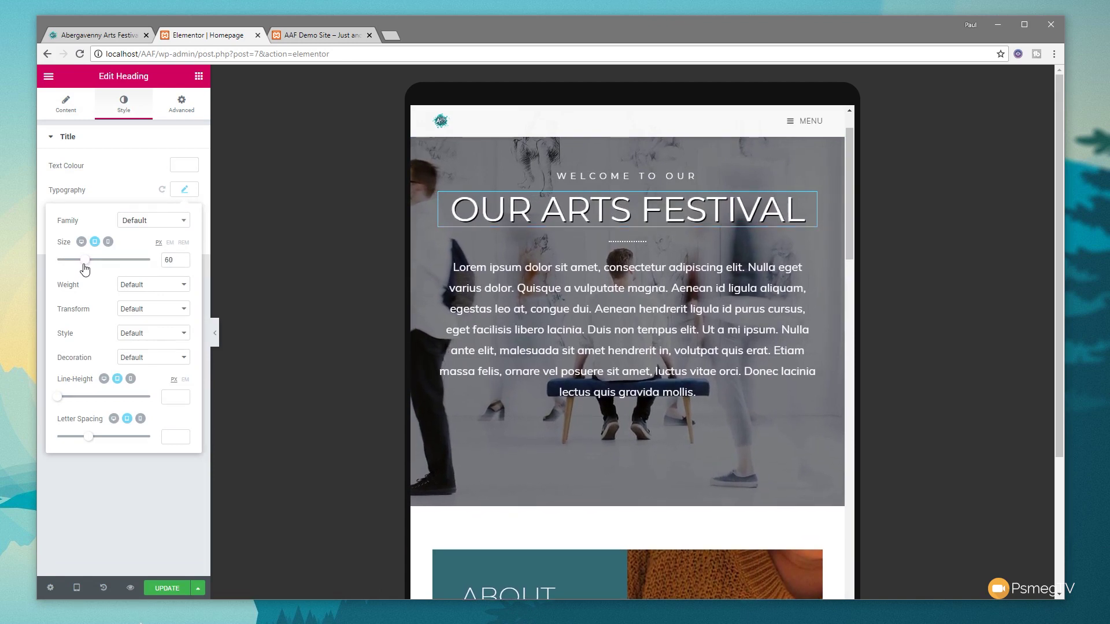
- Set the tablet font size of the hero's lorem ipsum paragraph to 16 px
left_click(808, 267)
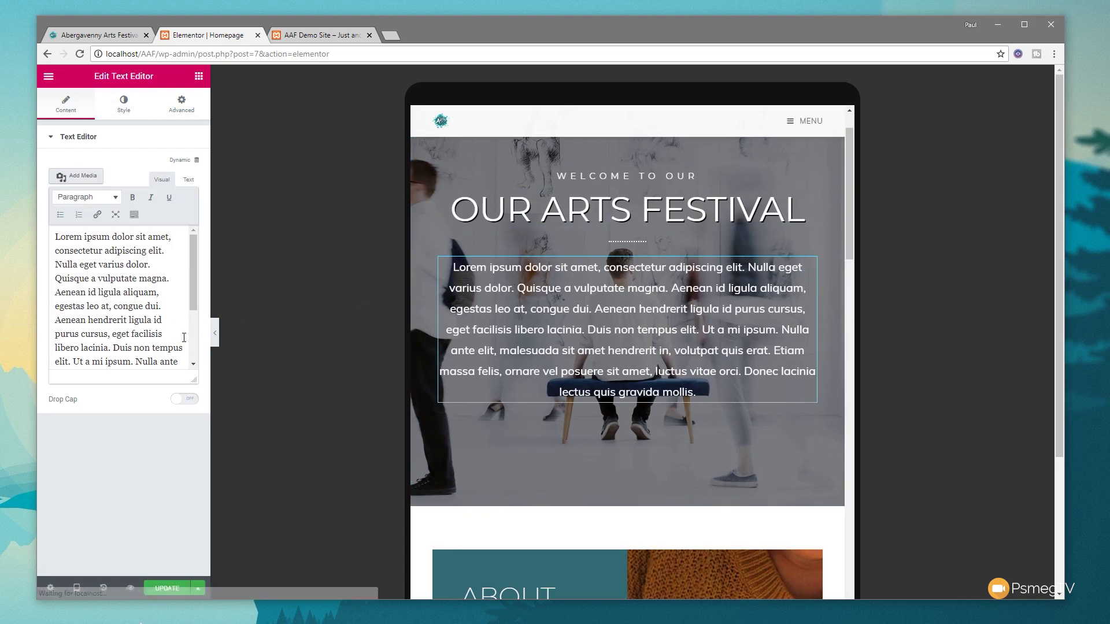
left_click(128, 104)
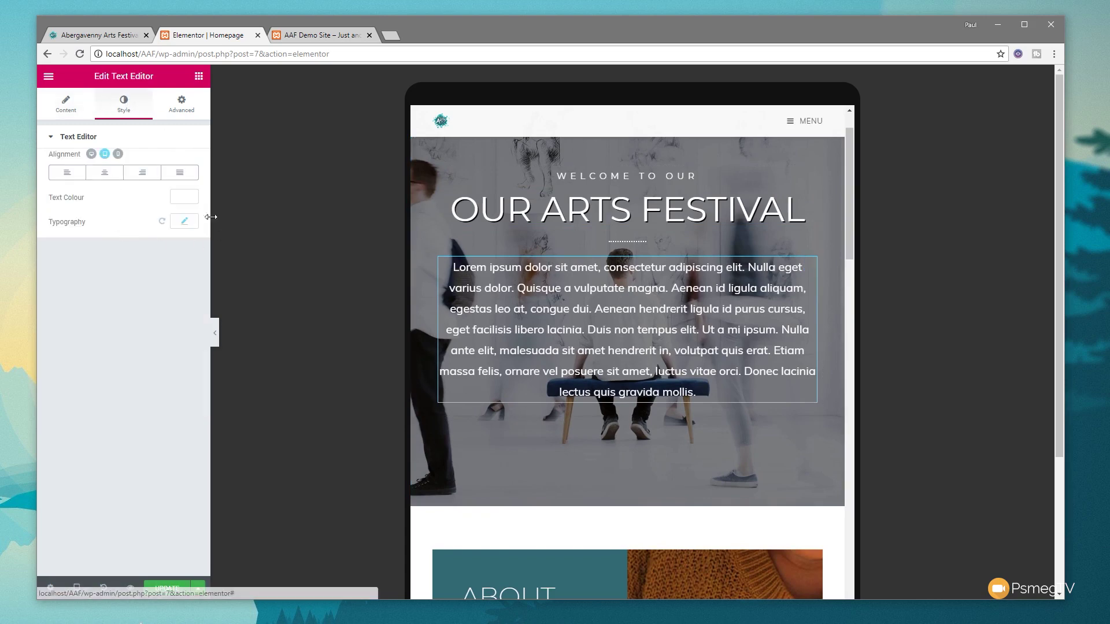
left_click(187, 223)
left_click_drag(59, 296, 67, 299)
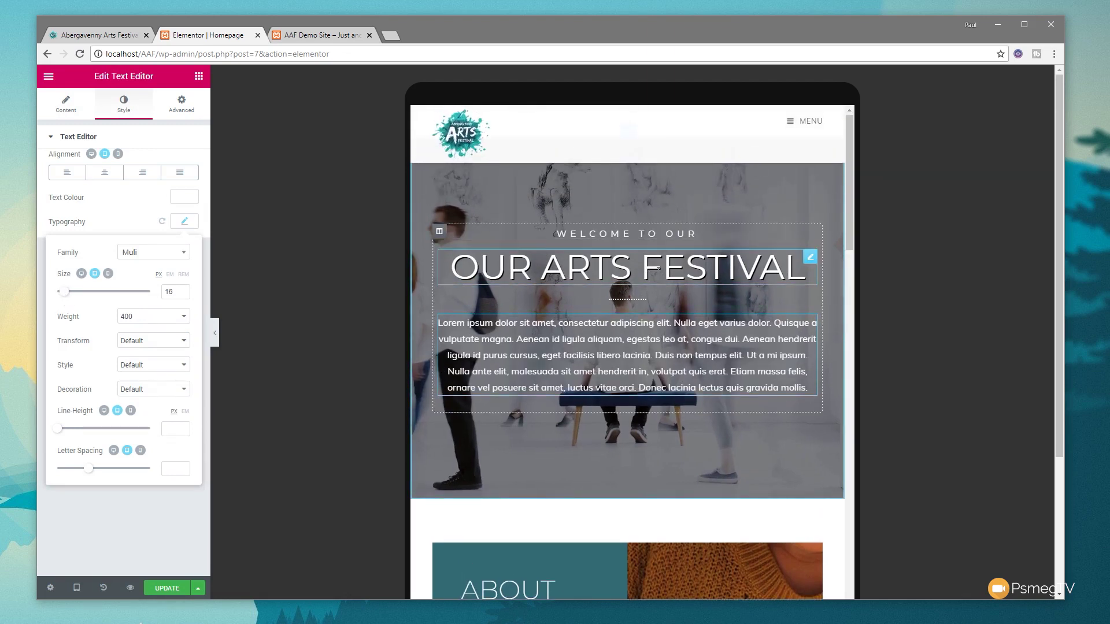
- Set the tablet width of the teal "About Our Arts Festival" text column to 100%
scroll(648, 277, "down", 3)
scroll(635, 293, "down", 3)
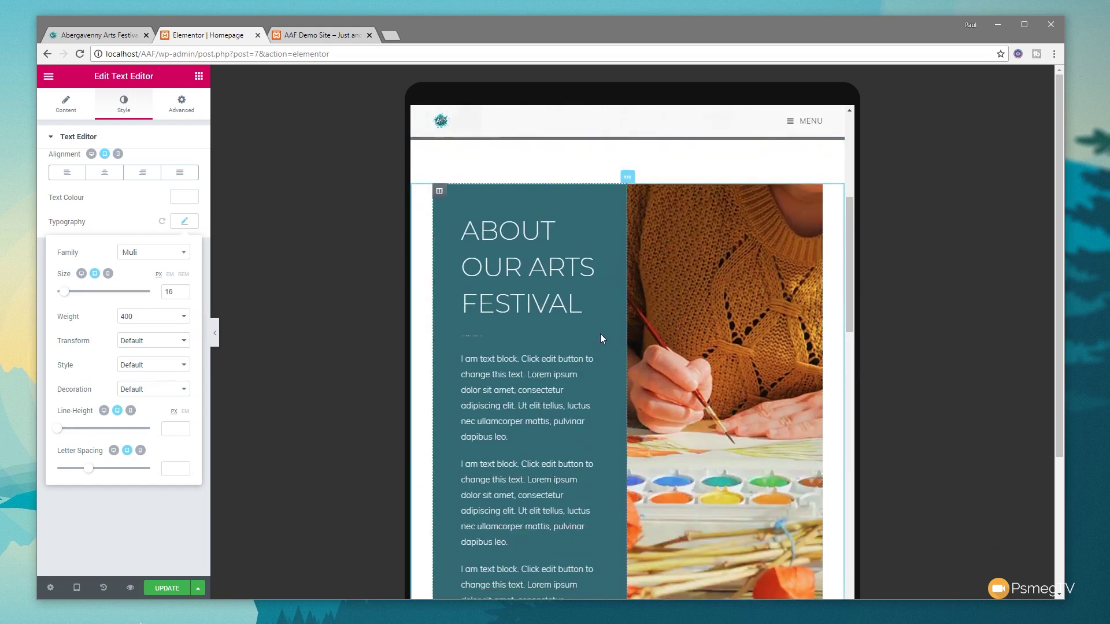
left_click(627, 177)
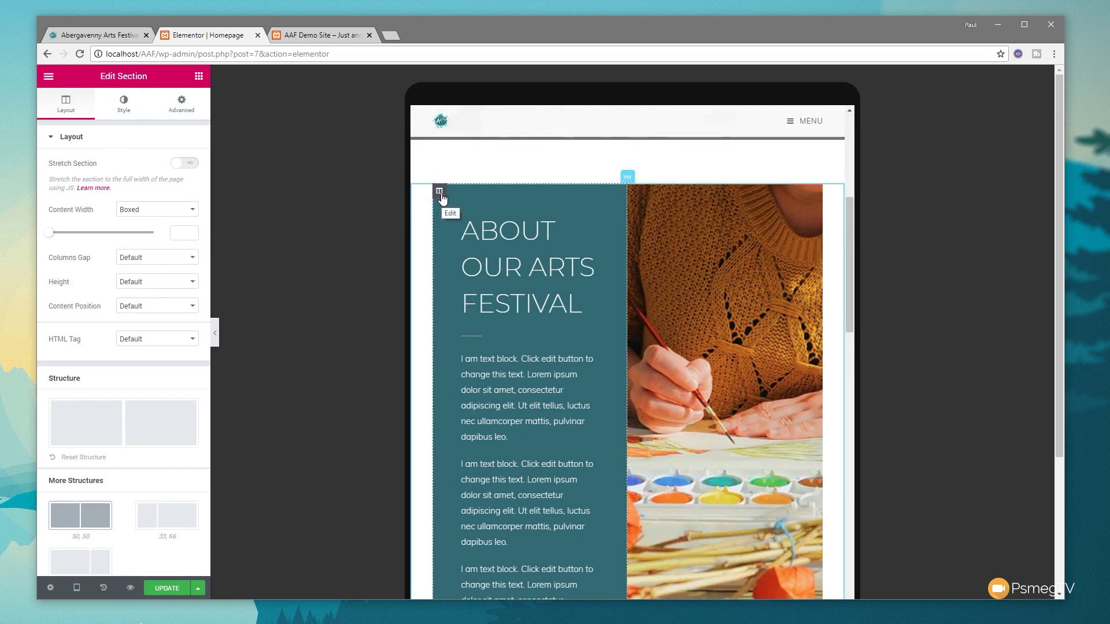
left_click(440, 191)
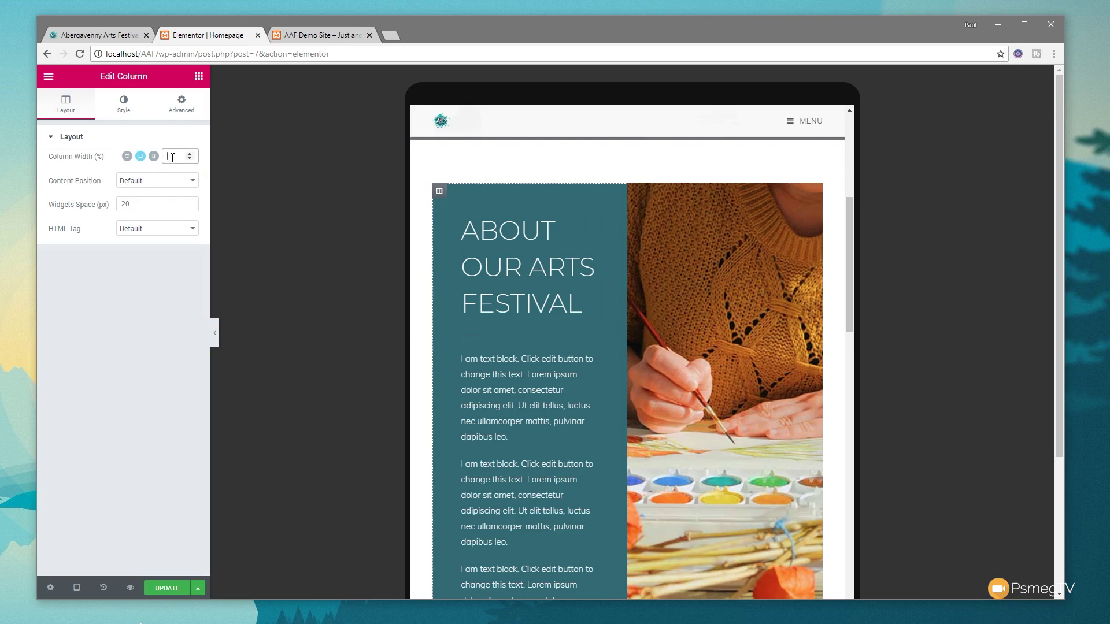
type("100")
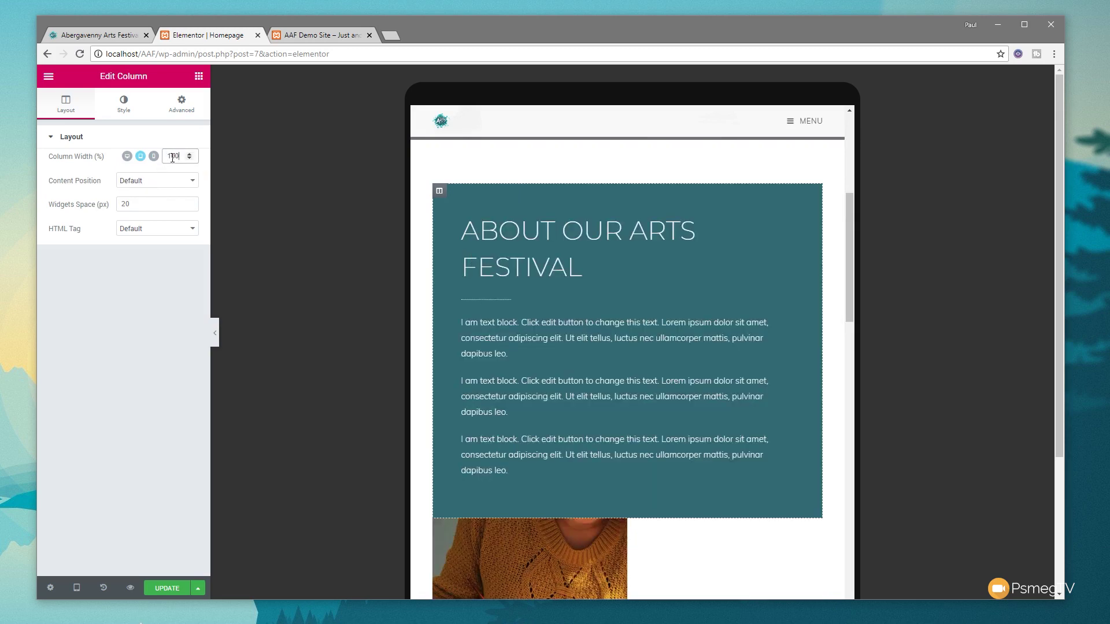
- Set the tablet width of the painting image column below the About text to 100%
scroll(454, 414, "down", 4)
left_click(440, 294)
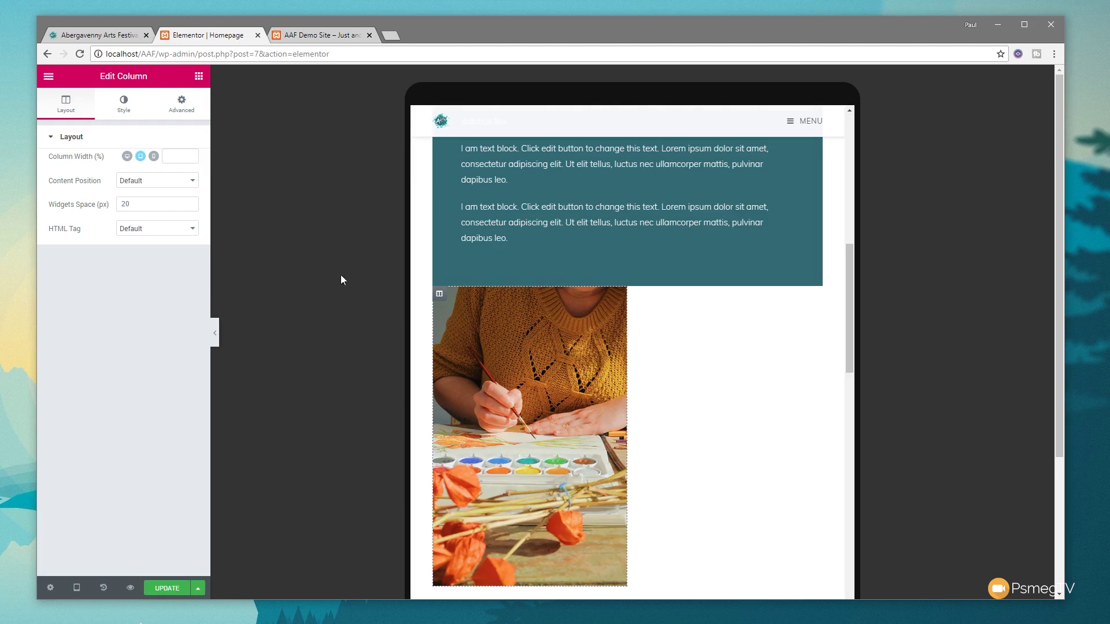
left_click(170, 156)
type("100")
- Centre the "About Our Arts Festival" heading and the dotted divider beneath it for tablet
scroll(684, 407, "up", 6)
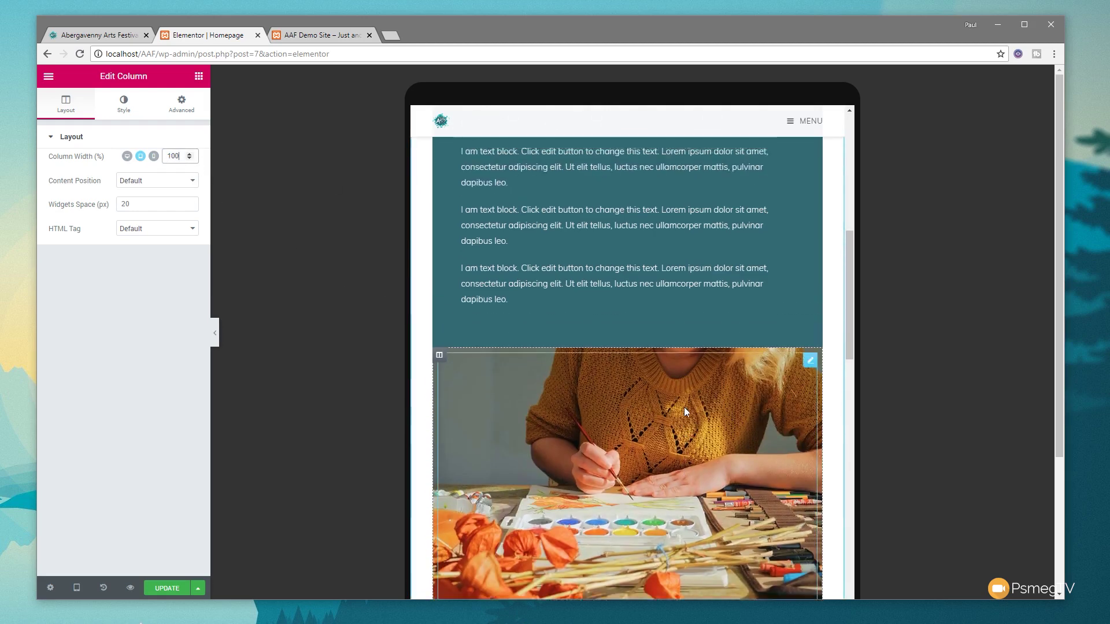
scroll(684, 410, "down", 1)
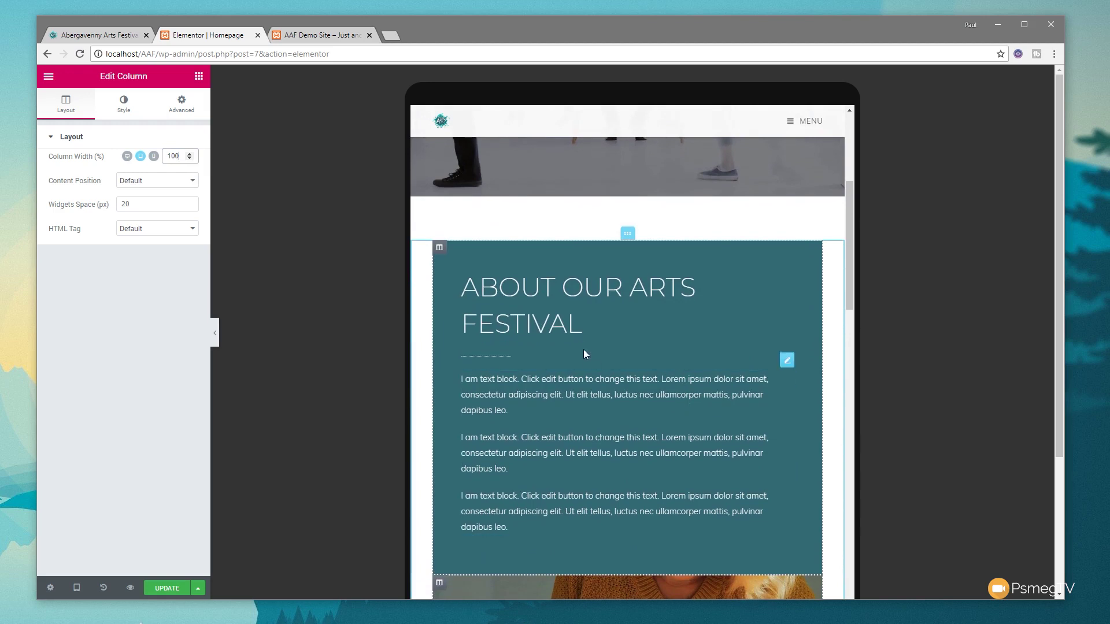
left_click(787, 278)
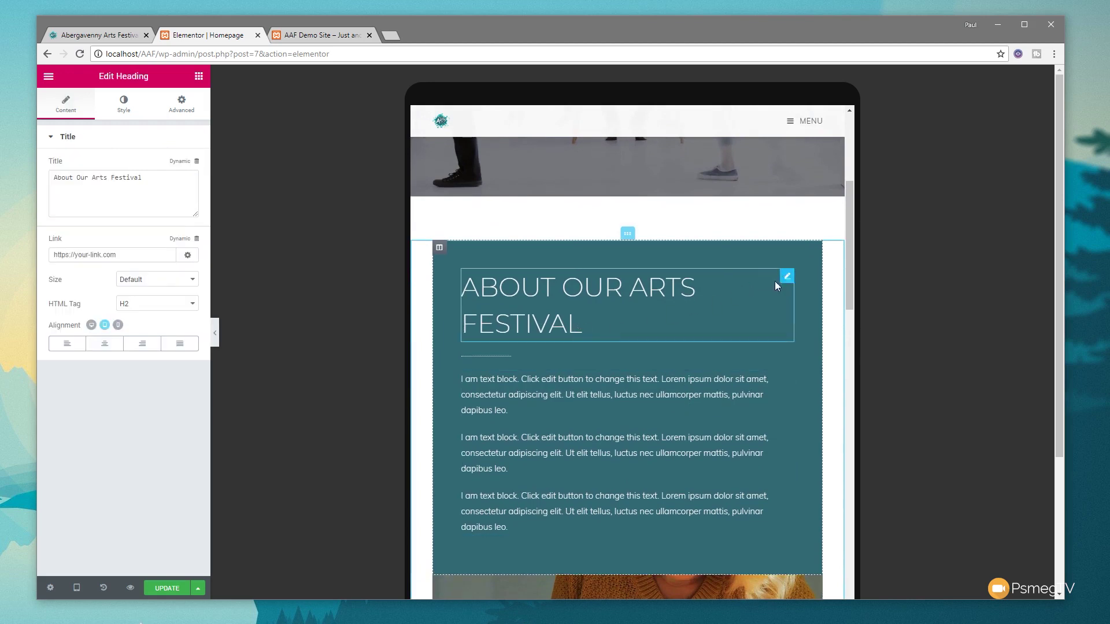
left_click(104, 343)
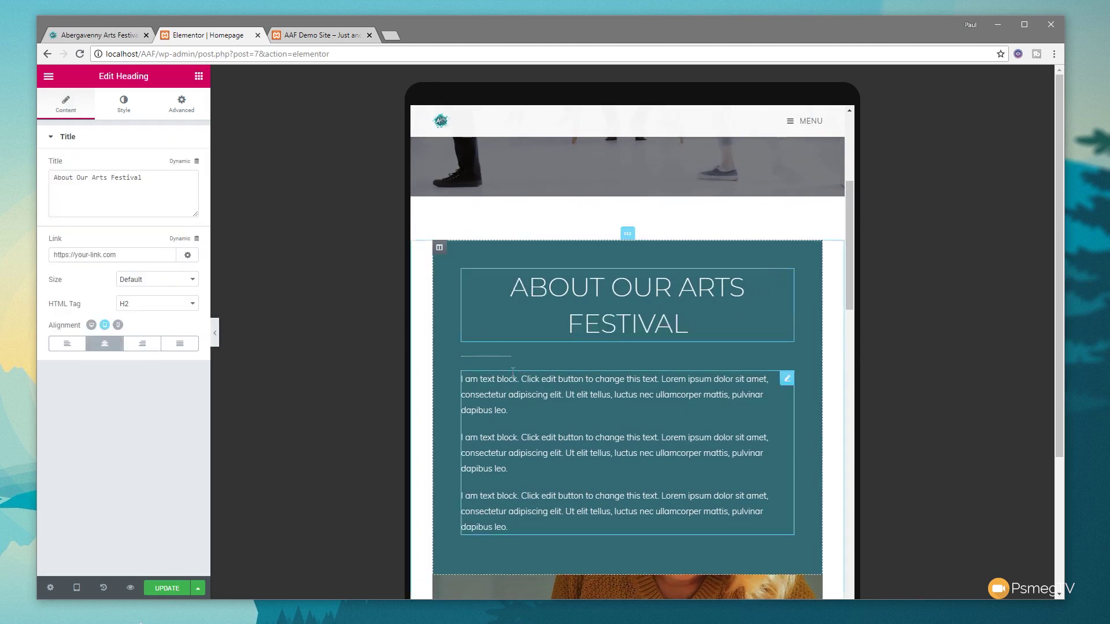
left_click(787, 361)
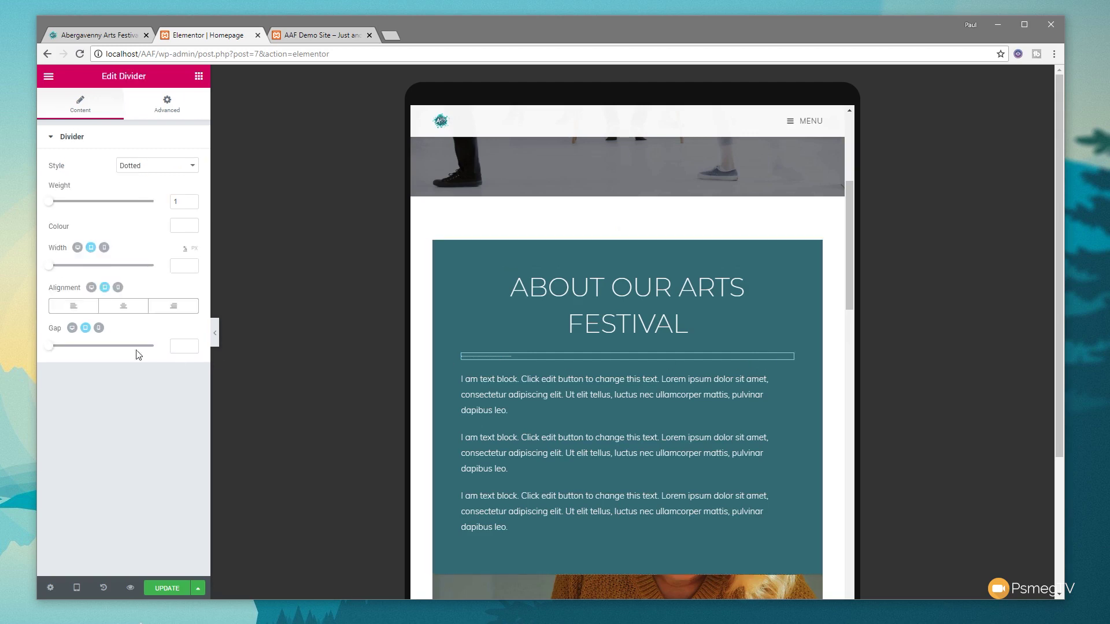
left_click(123, 307)
- Set the tablet width of the column holding "The Festival" image card to 100%
scroll(550, 424, "down", 3)
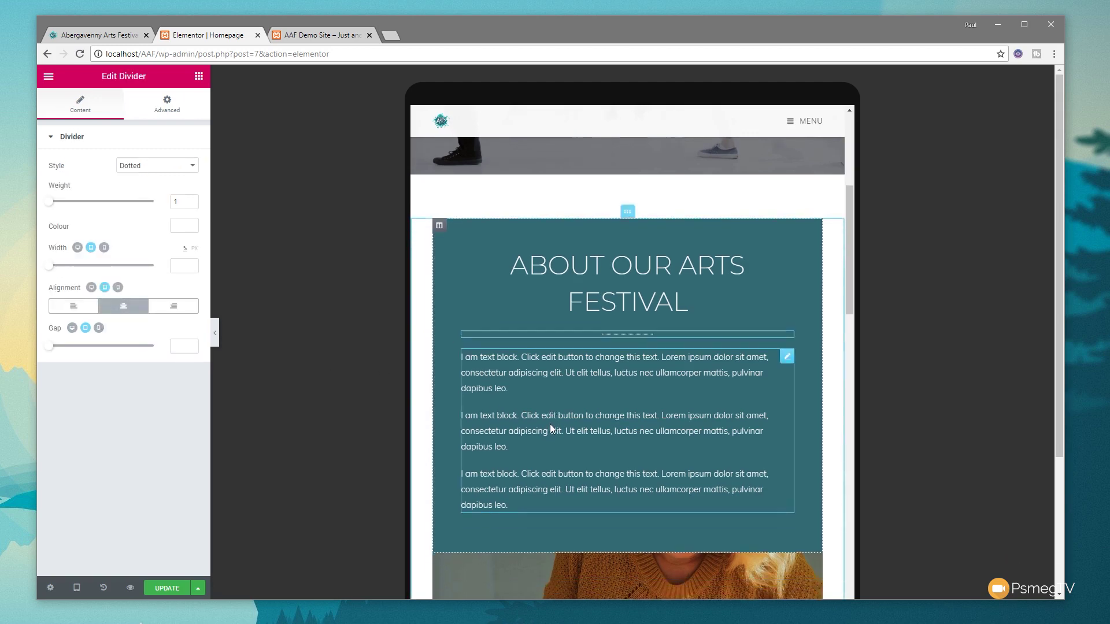
scroll(550, 424, "down", 5)
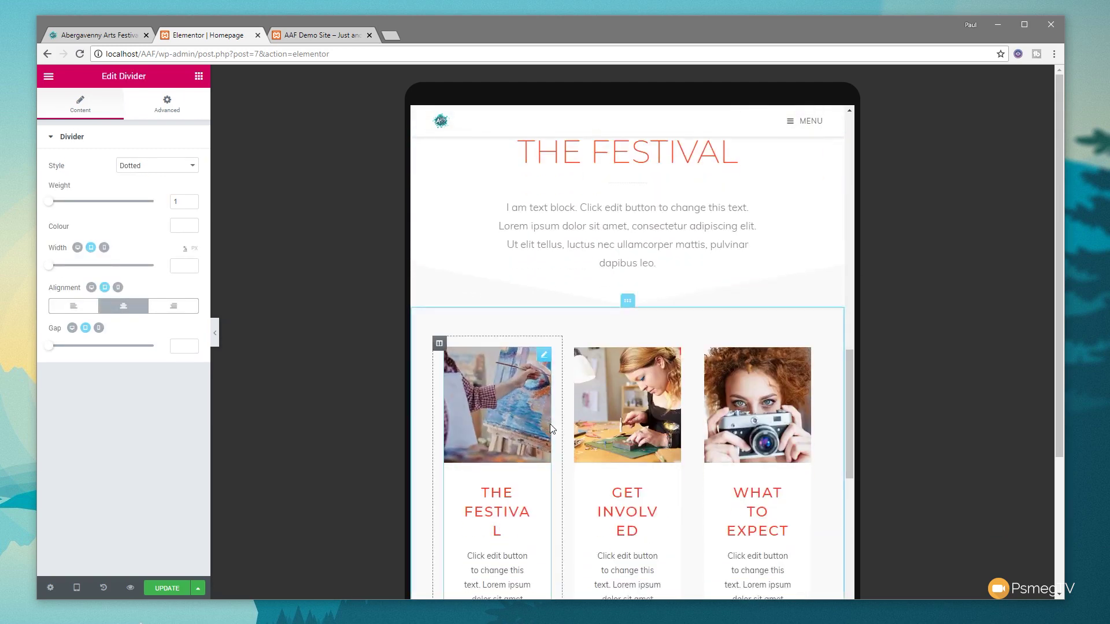
scroll(549, 423, "down", 3)
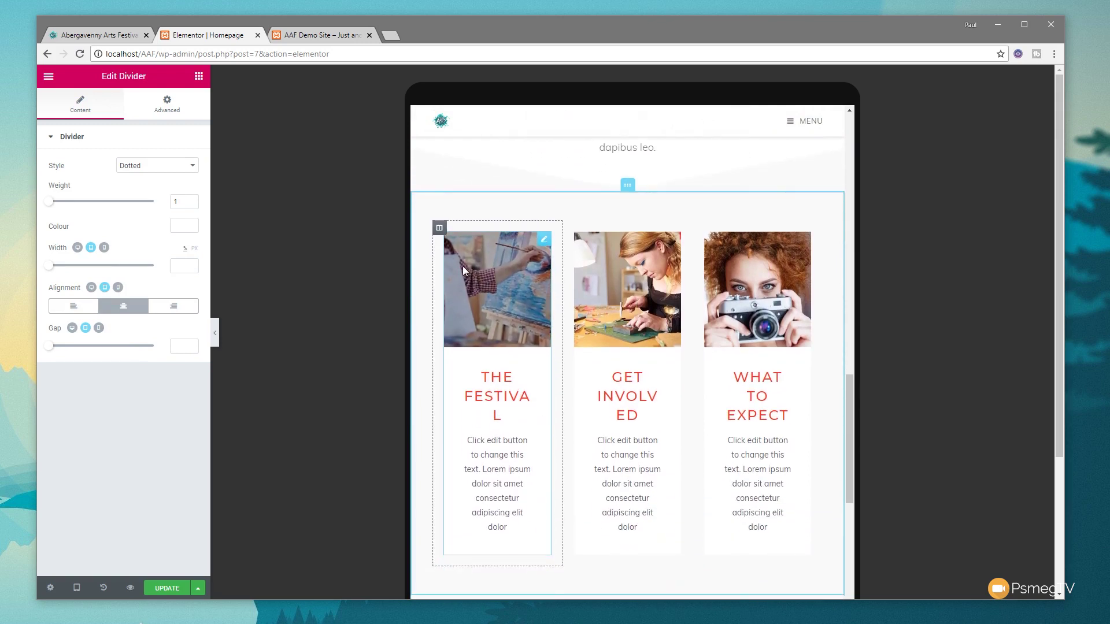
left_click(440, 228)
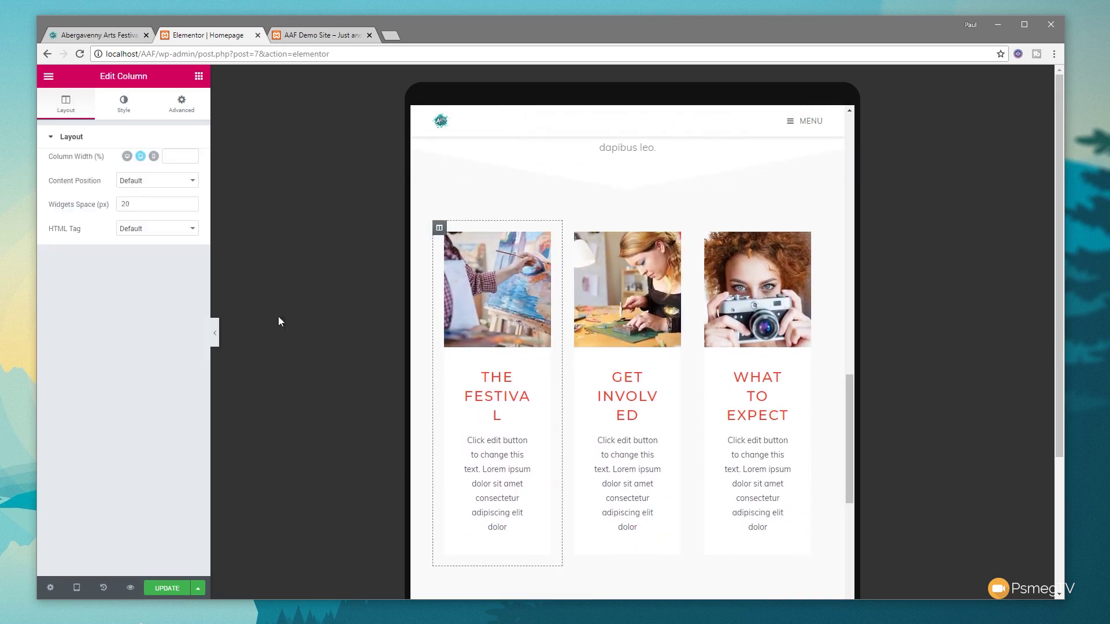
left_click(176, 156)
type("100")
- Set the tablet widths of the "Get Involved" and "What to Expect" card columns to 100%
scroll(628, 185, "down", 3)
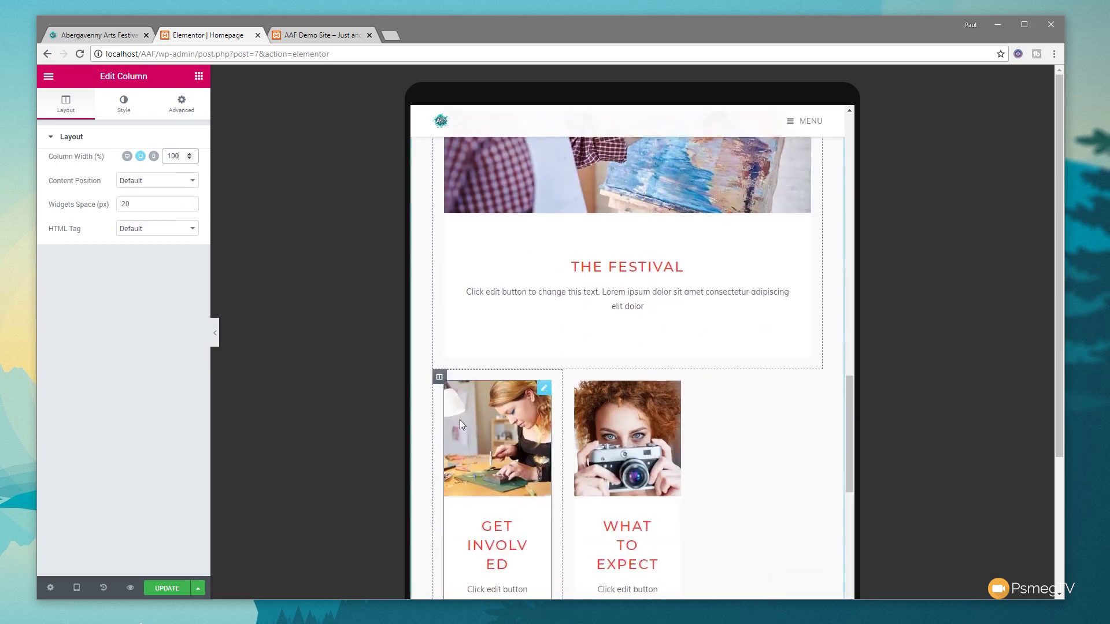
left_click(440, 324)
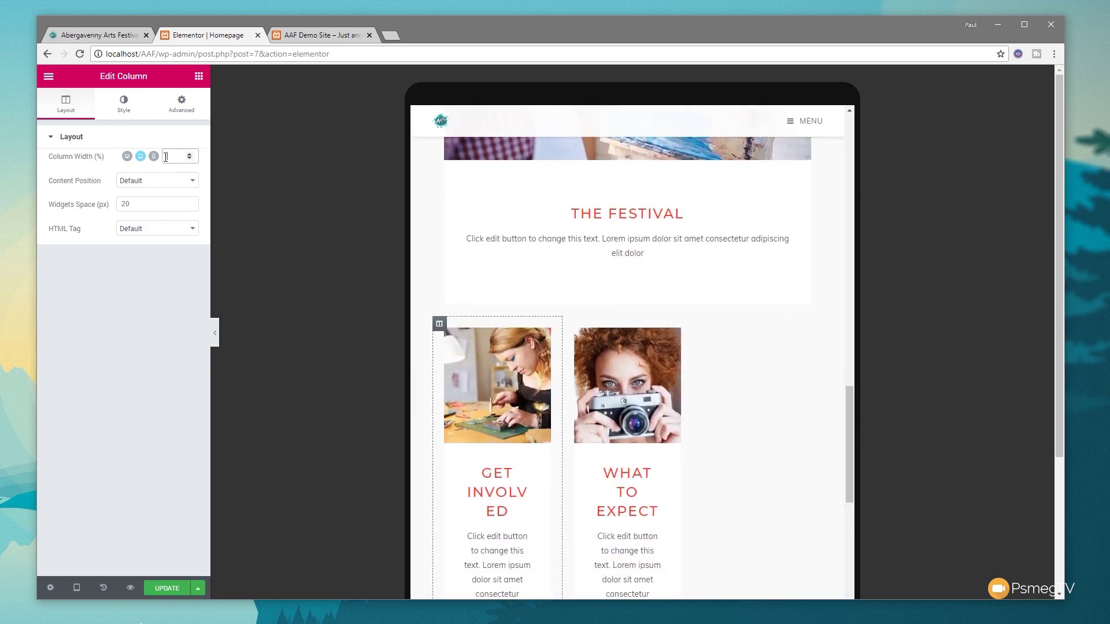
type("100")
scroll(627, 347, "down", 4)
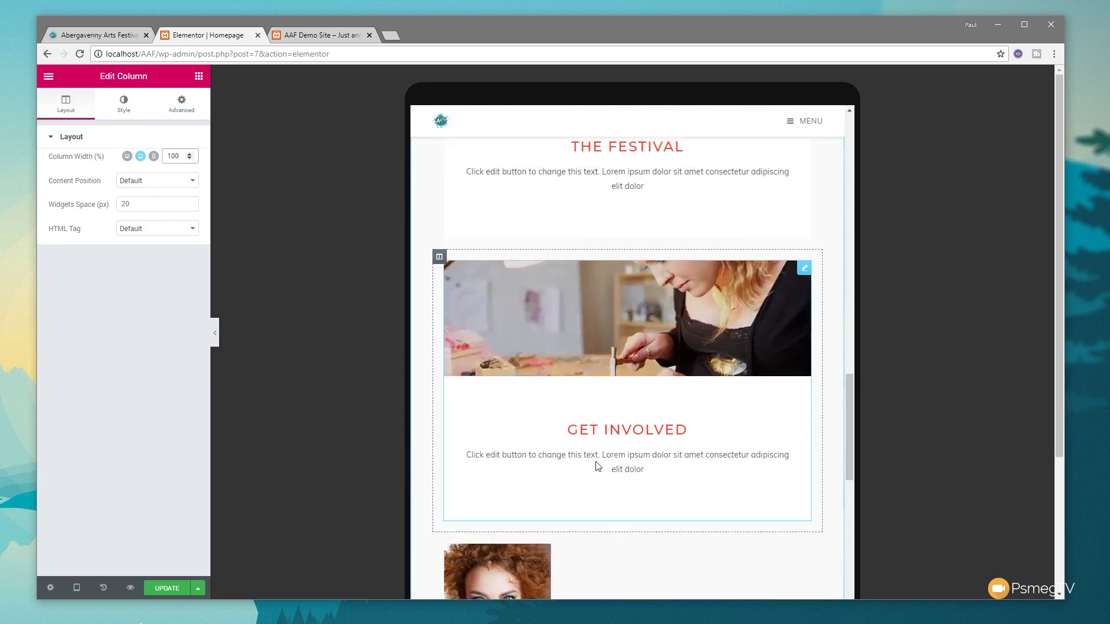
left_click(440, 376)
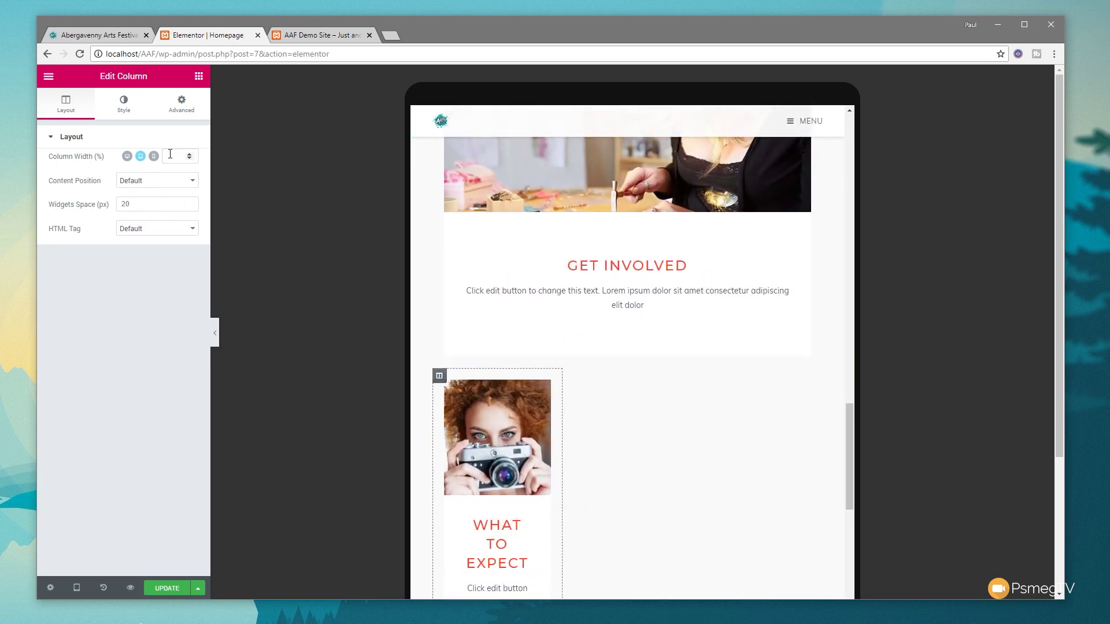
type("100")
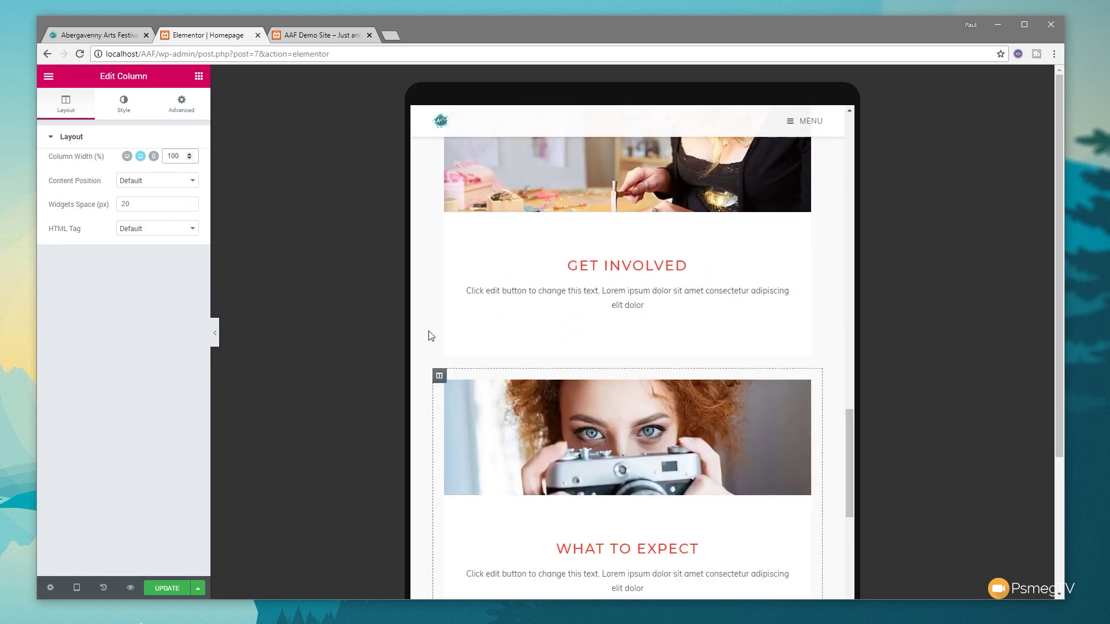
- Set the exhibition posts below the Festival News text to 1 column for tablet
scroll(484, 379, "down", 6)
scroll(486, 390, "down", 5)
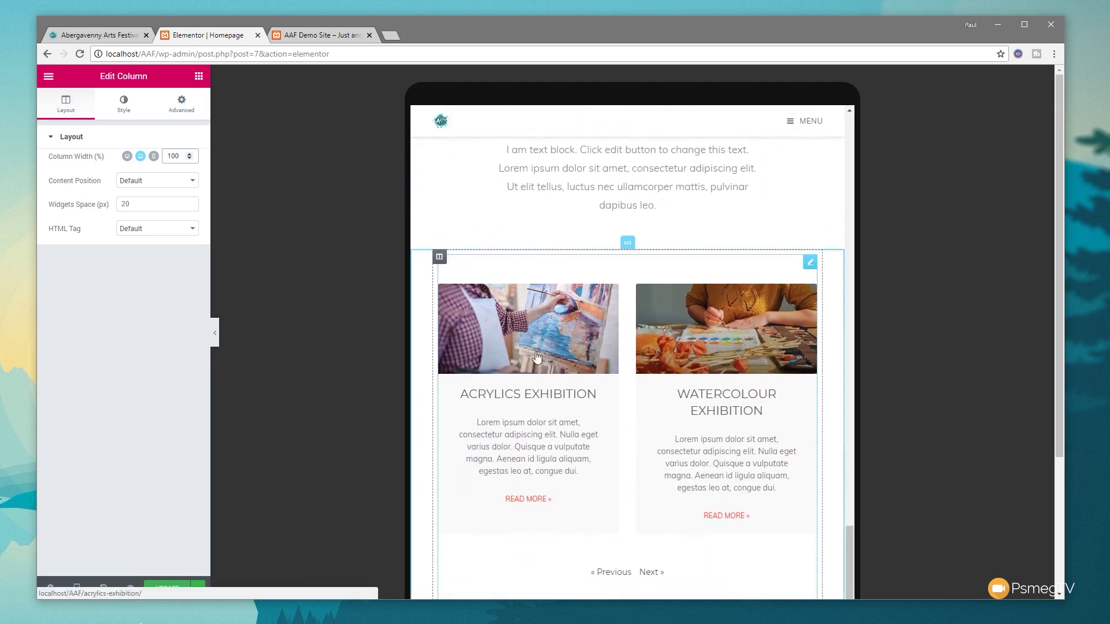
left_click(810, 264)
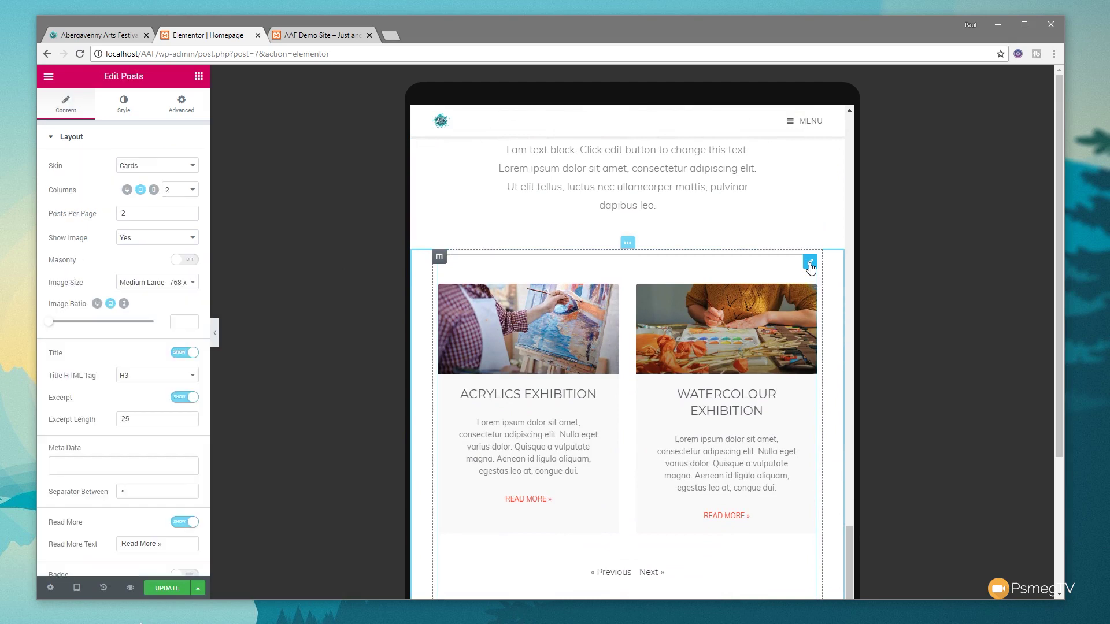
left_click(194, 190)
left_click(173, 206)
scroll(542, 443, "down", 3)
scroll(543, 442, "down", 5)
scroll(543, 443, "up", 2)
- Switch the responsive preview from tablet to mobile
scroll(543, 442, "up", 10)
scroll(543, 442, "up", 10)
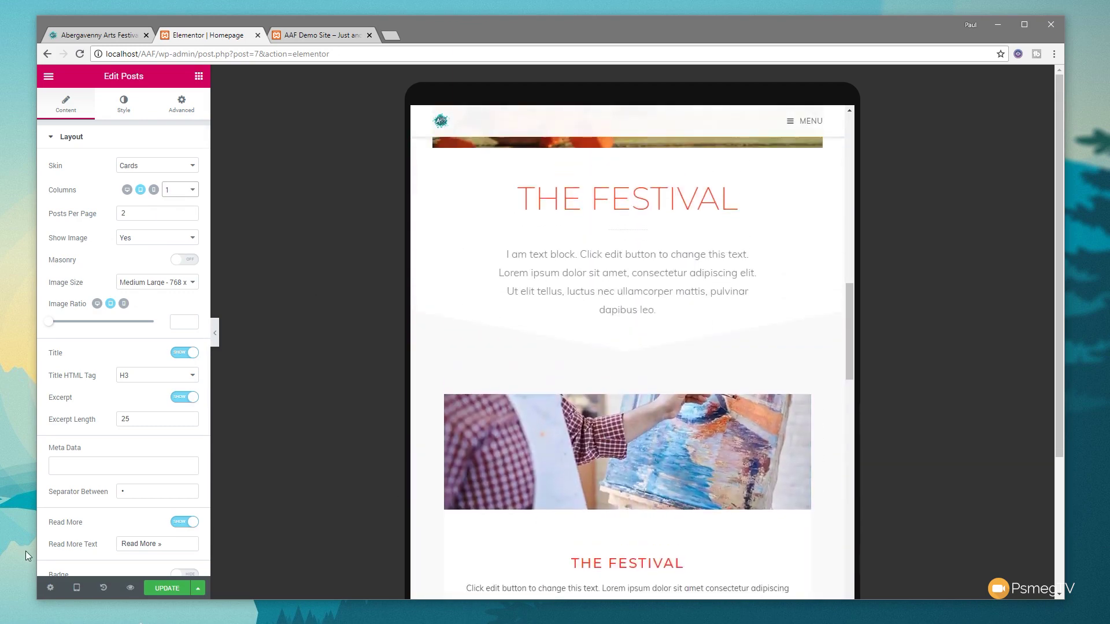
left_click(77, 589)
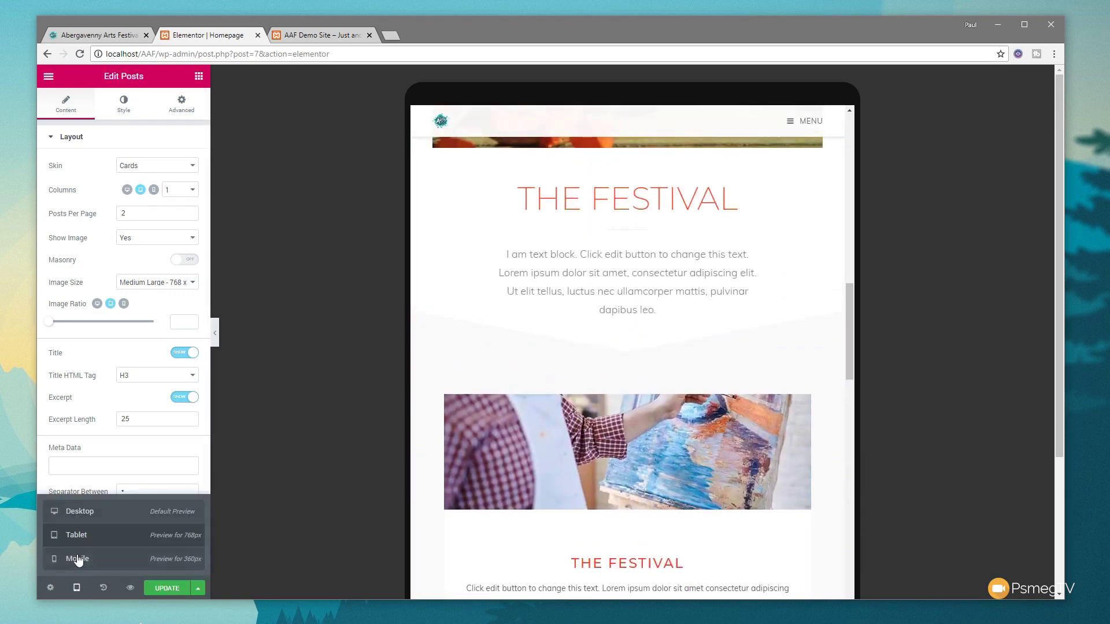
left_click(77, 557)
scroll(698, 360, "up", 15)
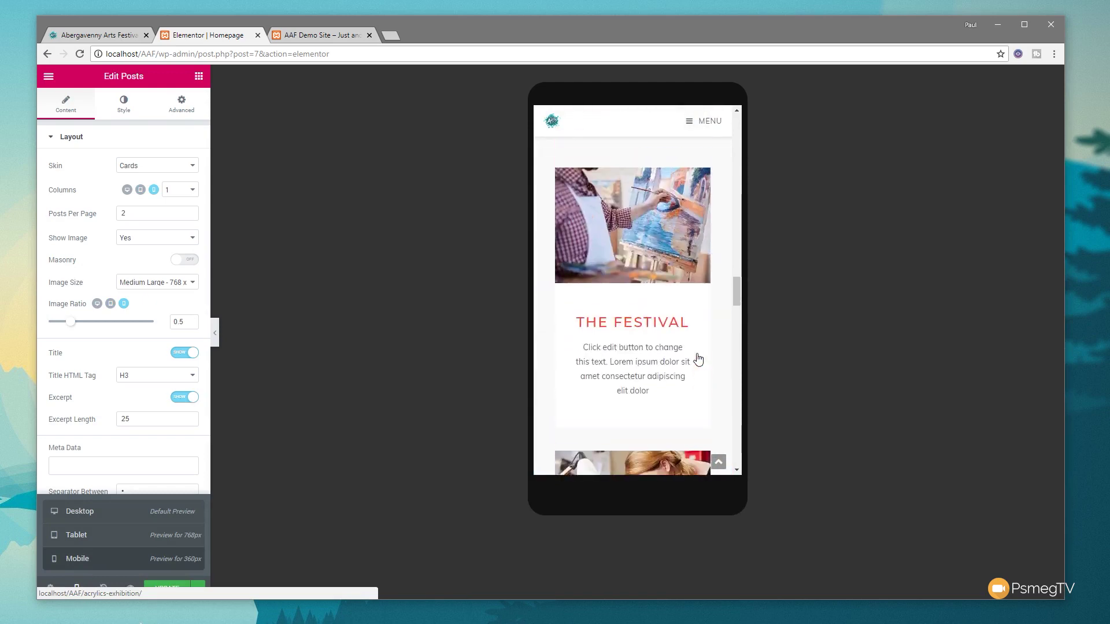
scroll(698, 359, "up", 5)
scroll(698, 356, "up", 8)
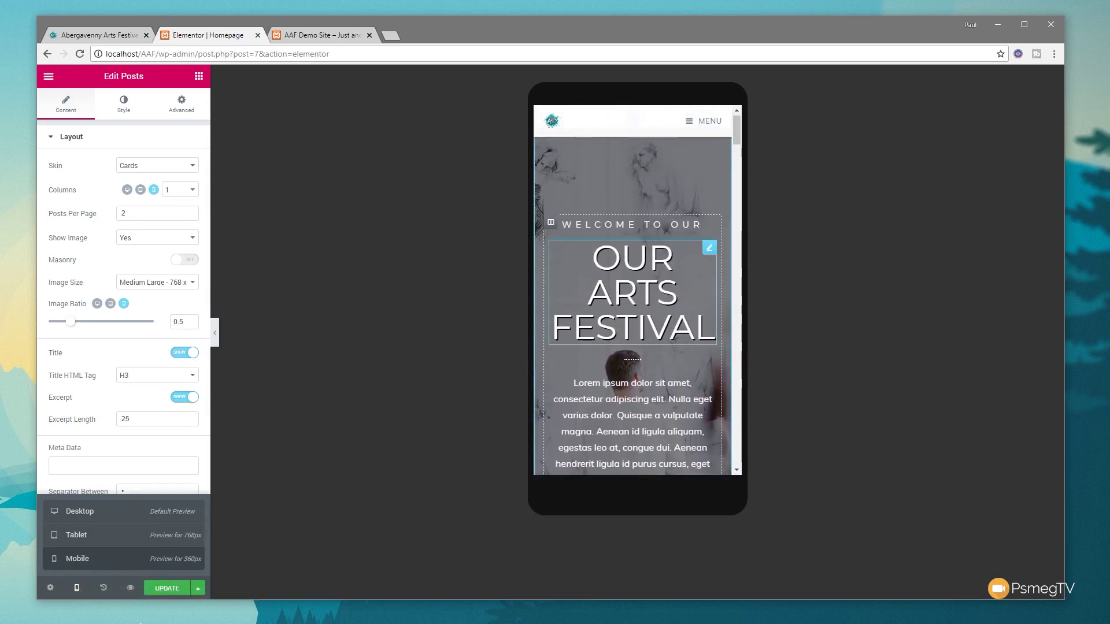
- Set the mobile typography of the hero heading "Our Arts Festival" to size 48 px and line height 50 px
left_click(708, 248)
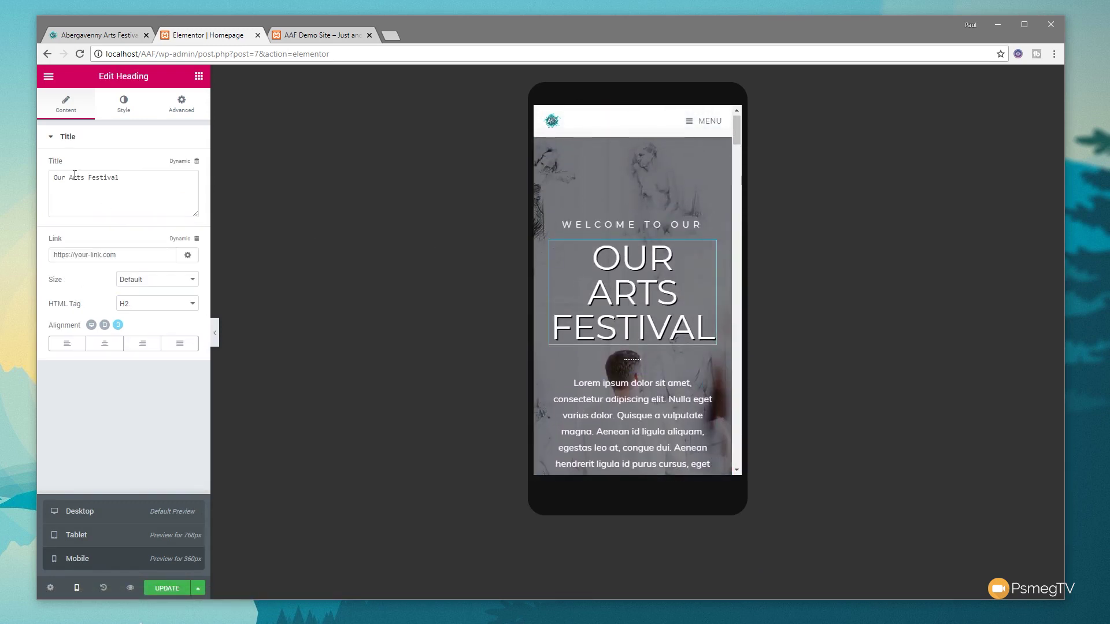
left_click(120, 111)
left_click(185, 190)
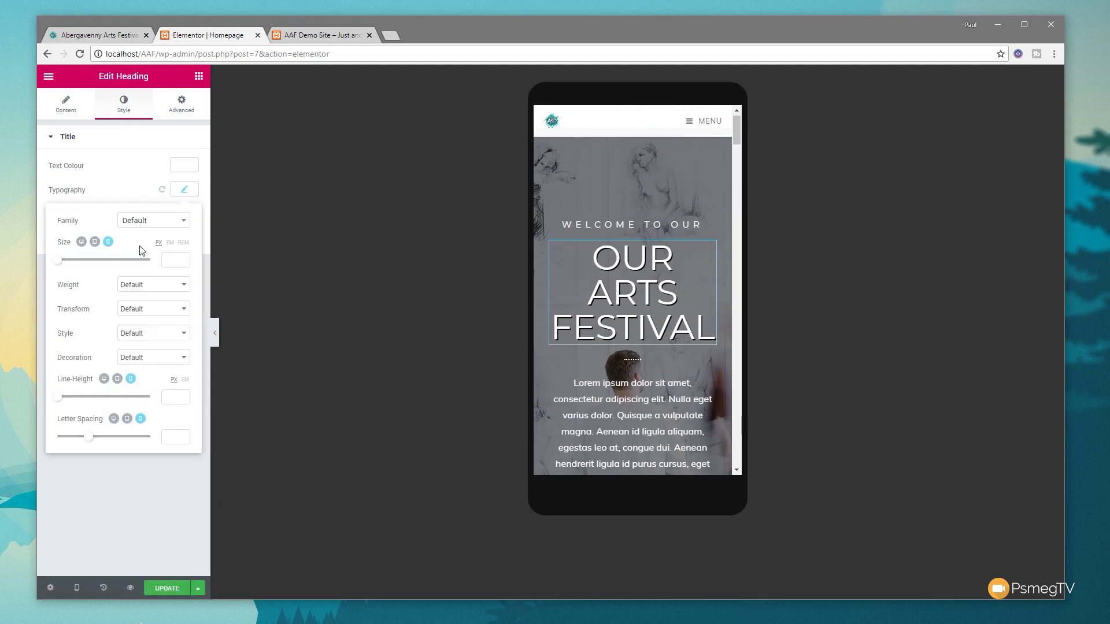
left_click_drag(62, 266, 83, 270)
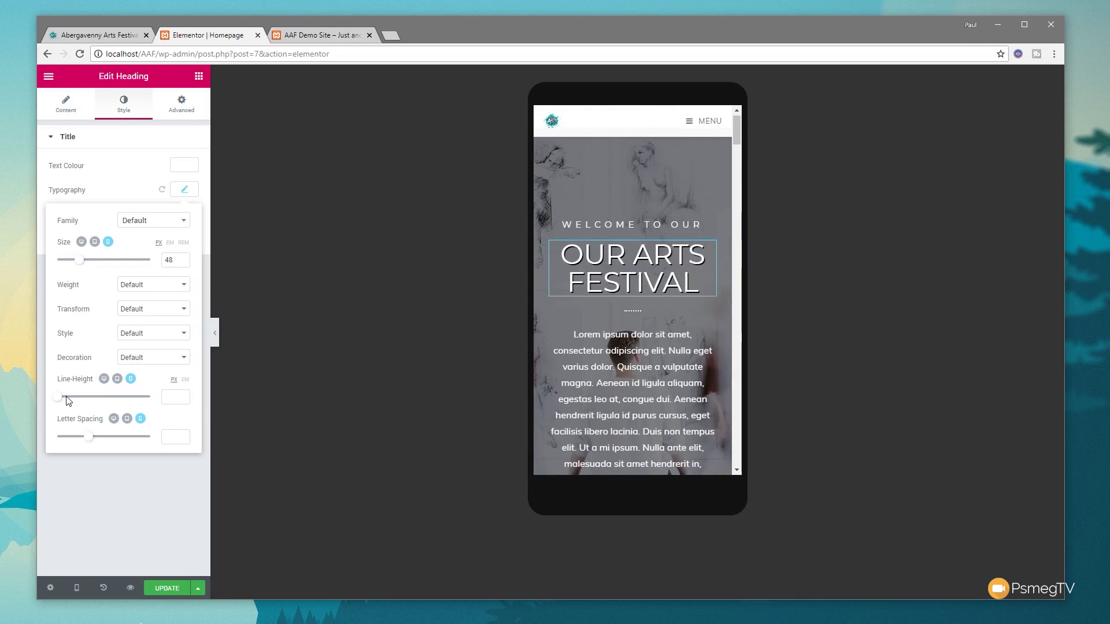
left_click_drag(61, 400, 107, 399)
- Set the mobile text size of the hero paragraph beneath the main heading to 14 px
scroll(659, 391, "down", 1)
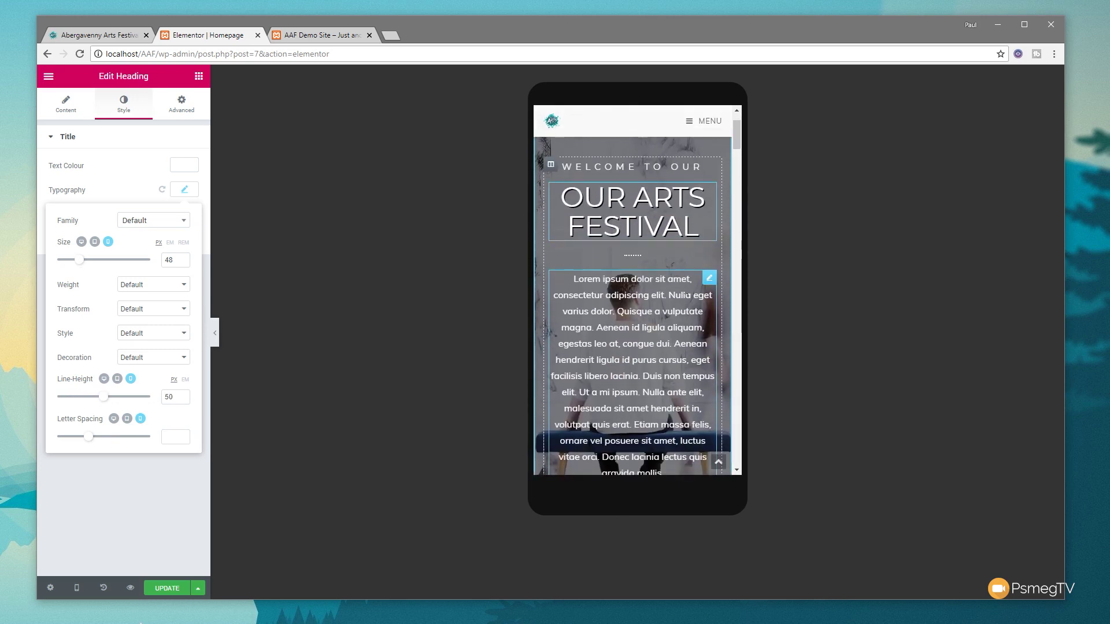
left_click(709, 280)
left_click(125, 104)
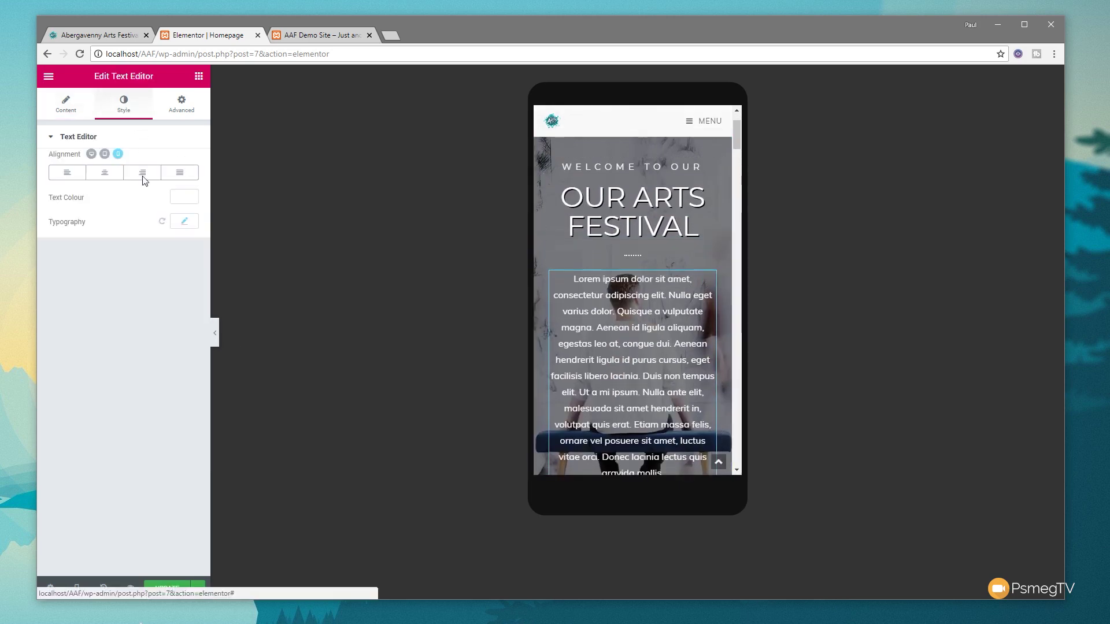
left_click(183, 223)
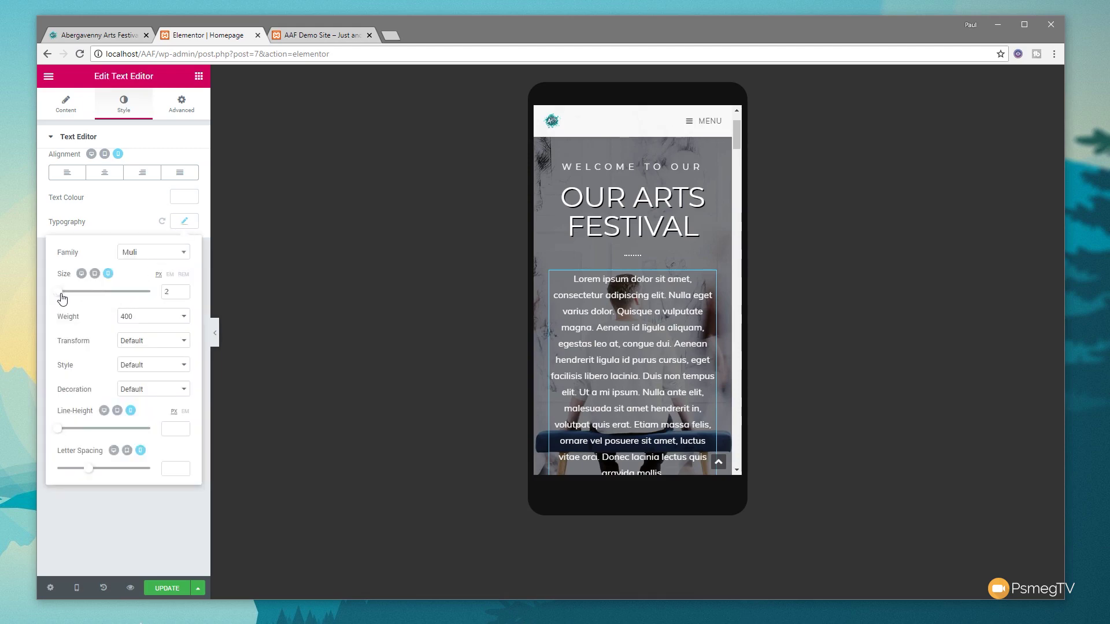
left_click_drag(62, 299, 65, 300)
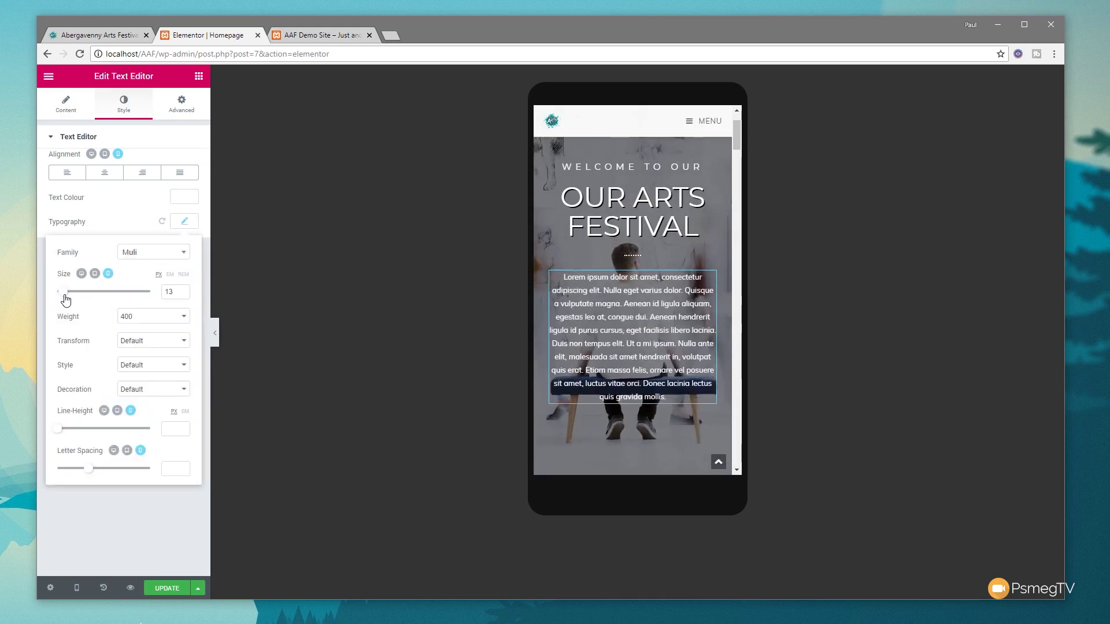
left_click_drag(65, 300, 66, 300)
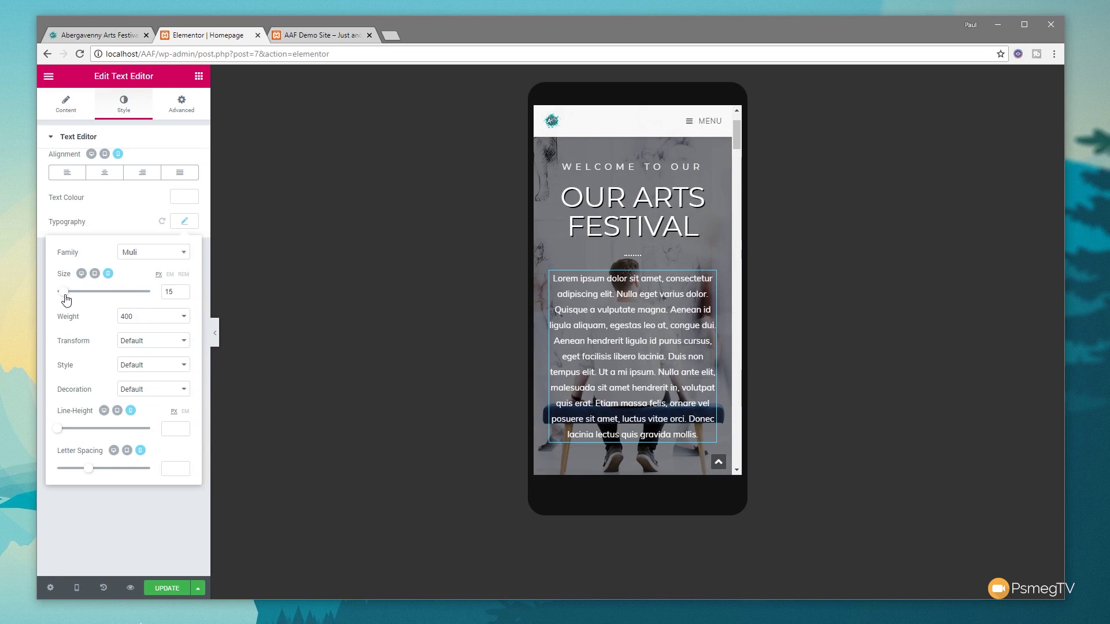
left_click(184, 295)
- Set the mobile text size of the "About Our Arts Festival" heading to 39 px
scroll(665, 301, "down", 5)
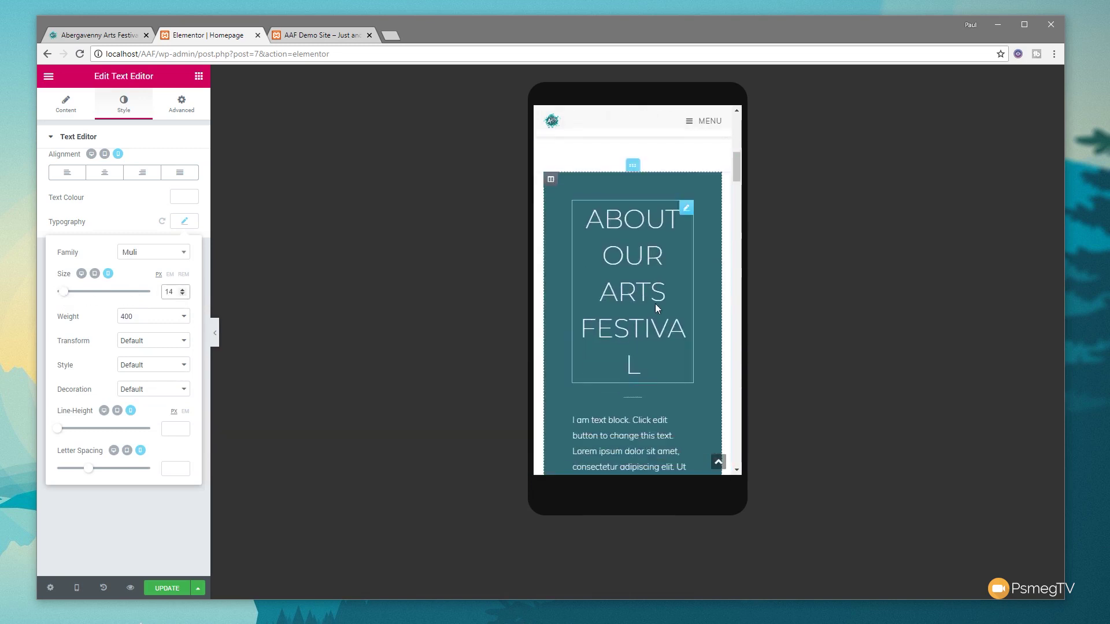
left_click(686, 207)
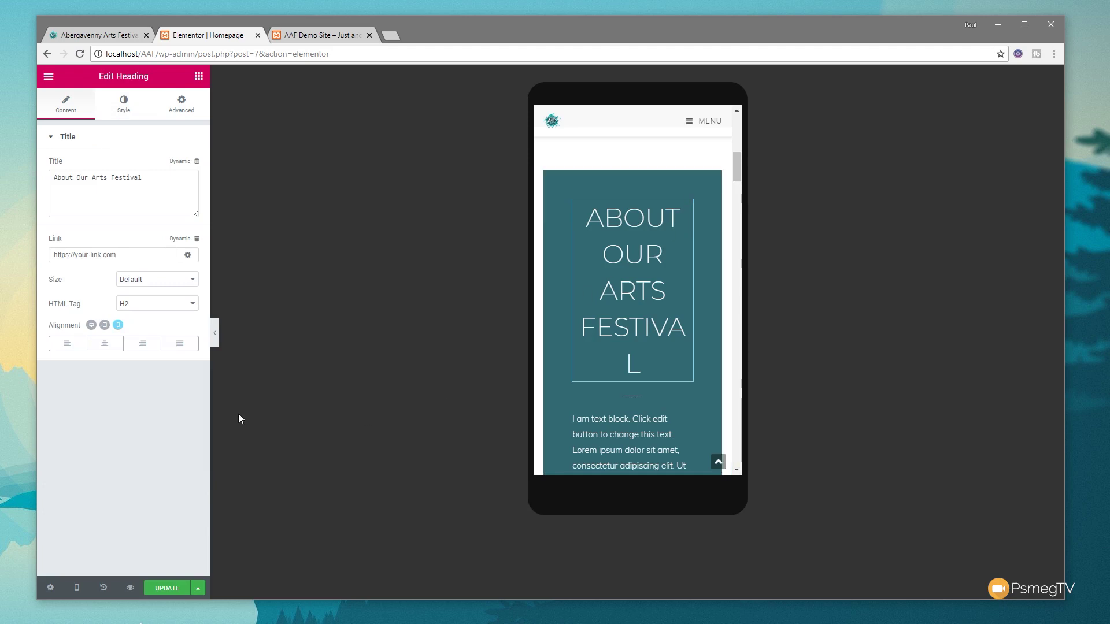
left_click(125, 107)
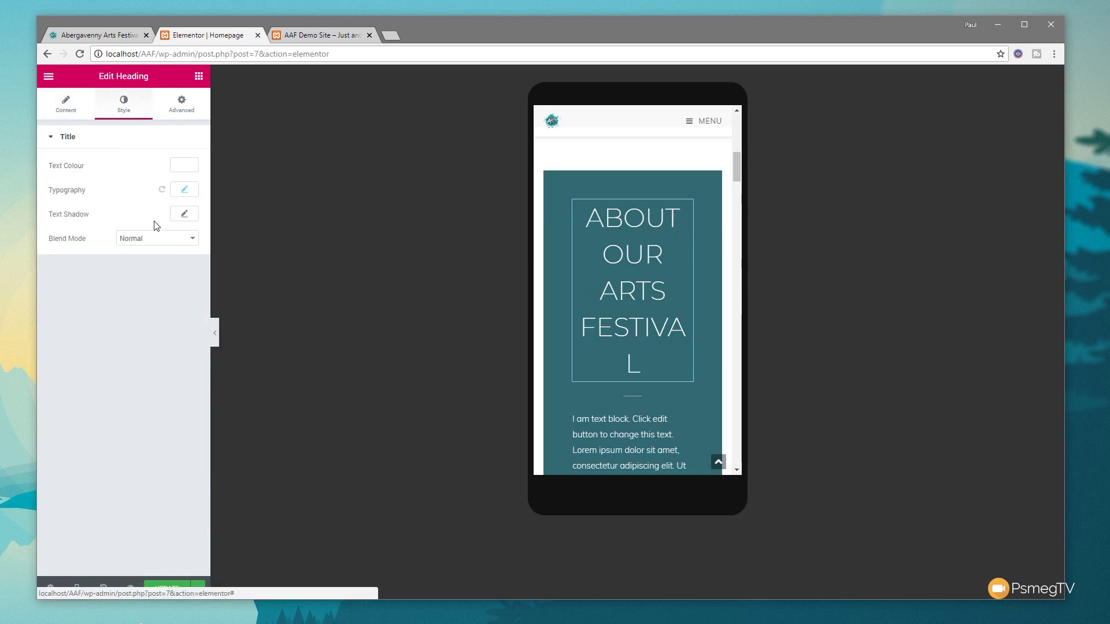
left_click(185, 191)
left_click_drag(58, 265, 76, 265)
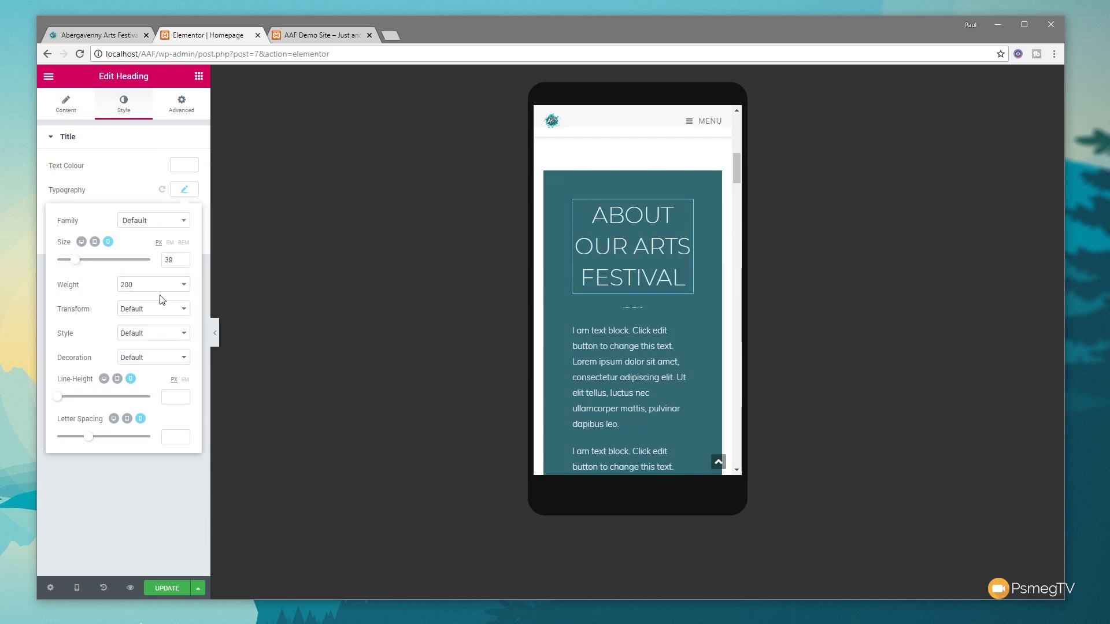
- Set the mobile padding of the teal About column to 30 px on all sides
left_click(553, 180)
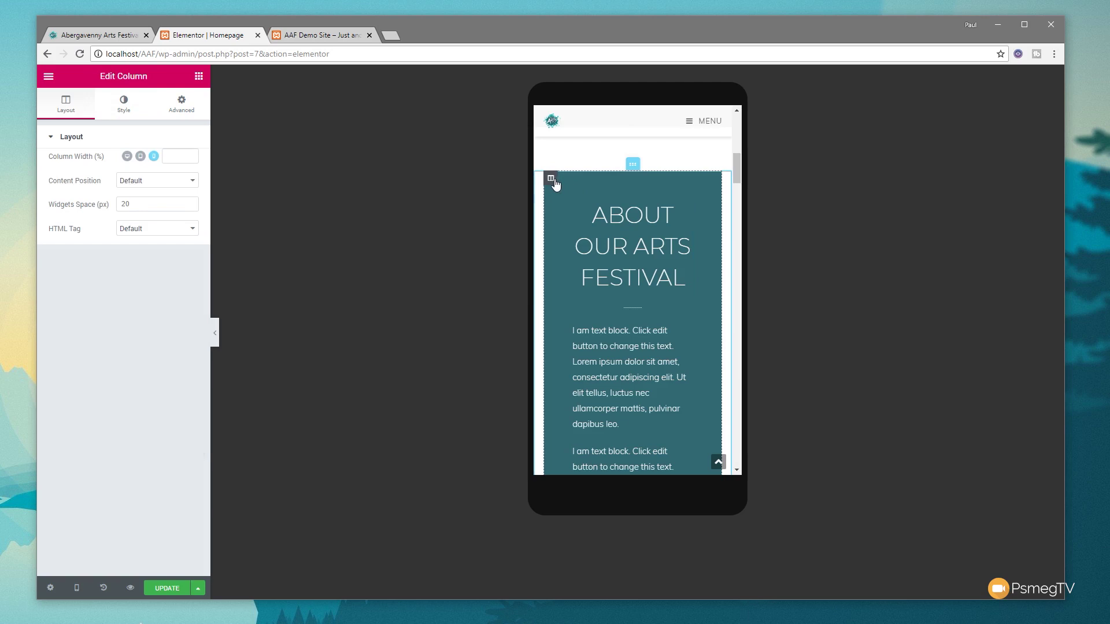
left_click(182, 105)
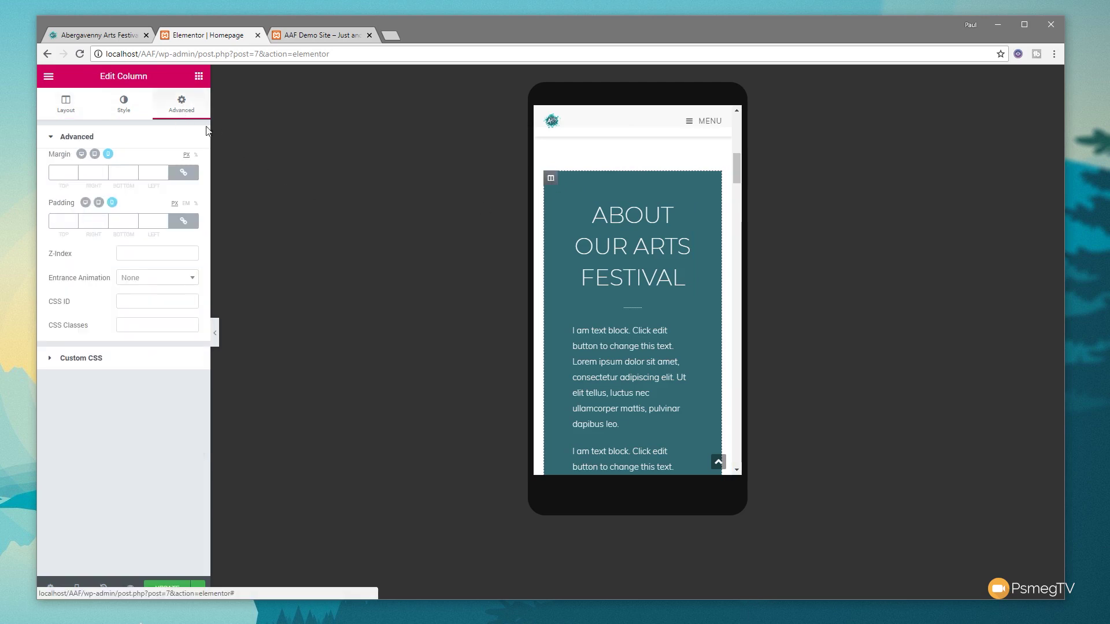
left_click(58, 221)
type("2")
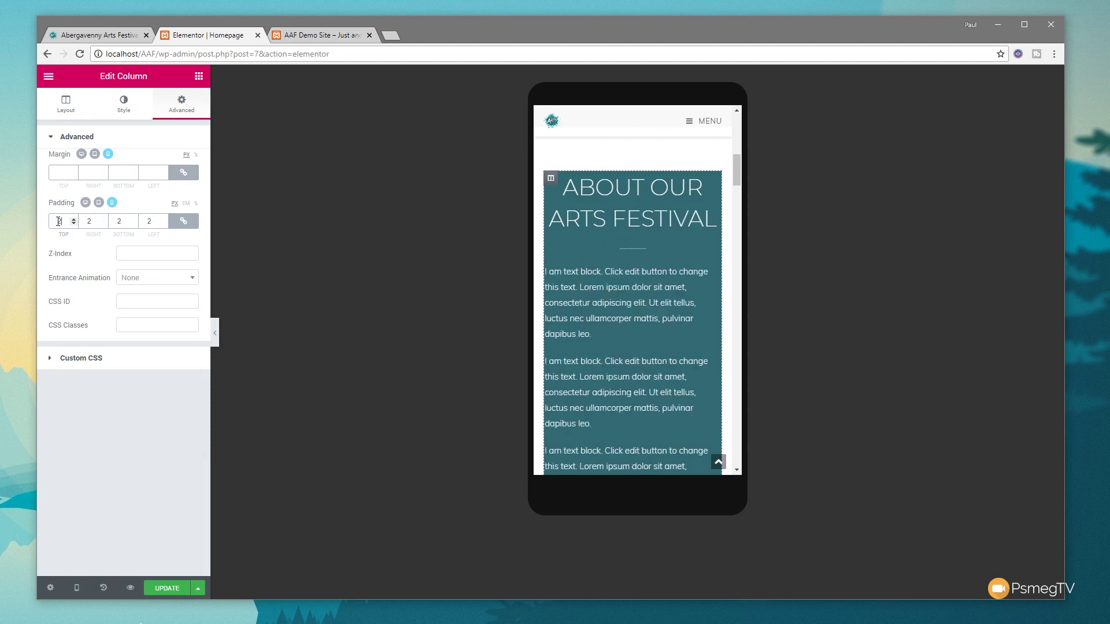
key("BackSpace")
type("30")
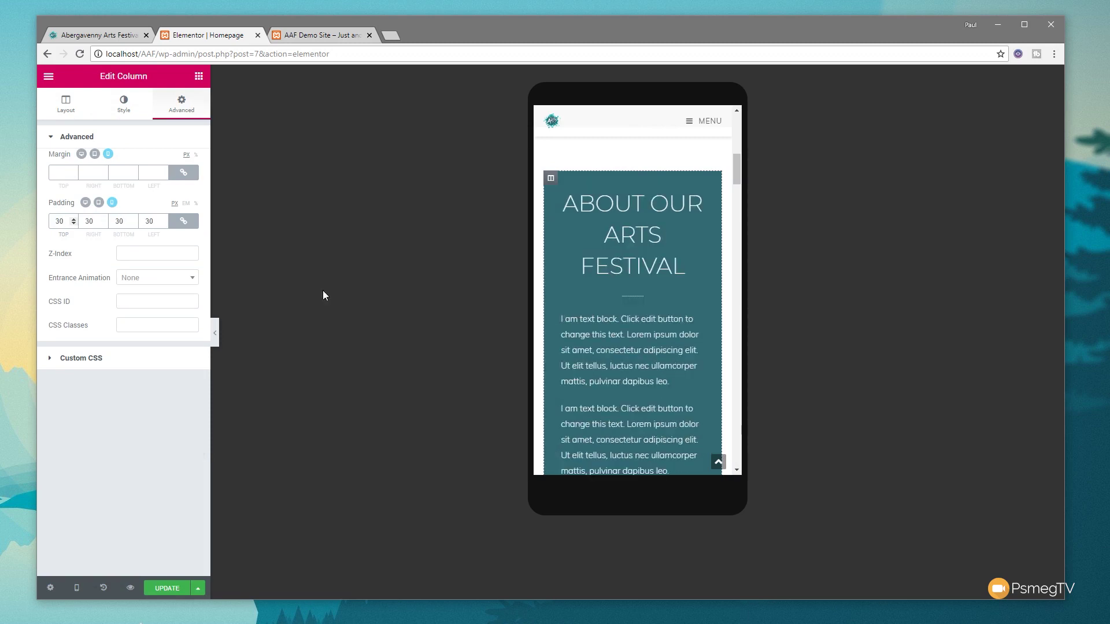
- Set the mobile padding of the text block under "The Festival" heading to 30 px on all sides
scroll(636, 376, "down", 4)
scroll(621, 414, "down", 5)
scroll(621, 375, "down", 1)
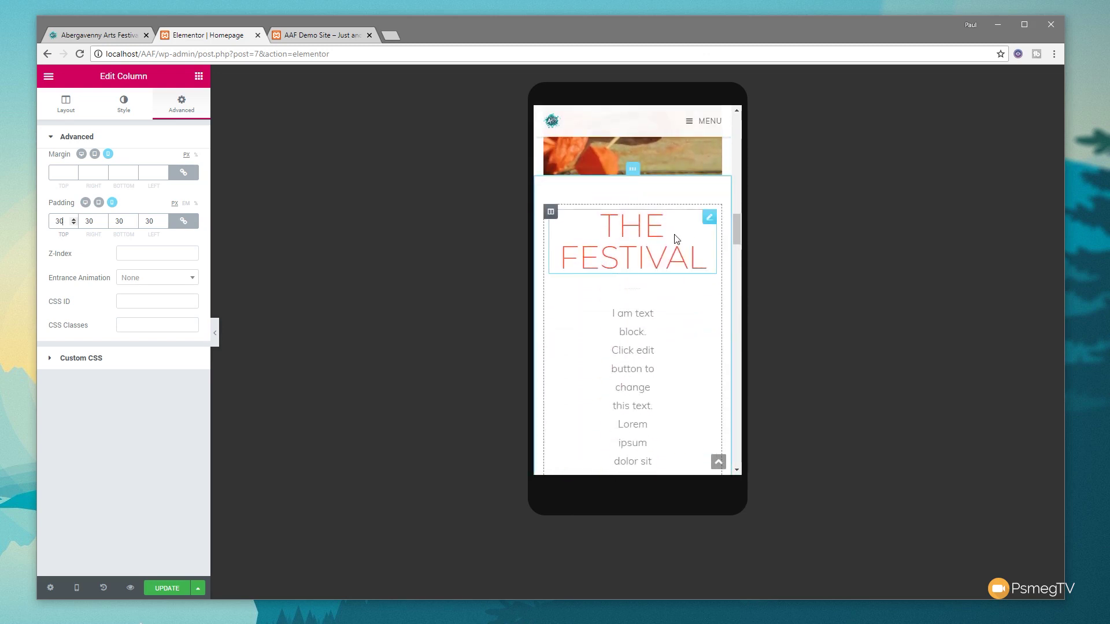
left_click(694, 311)
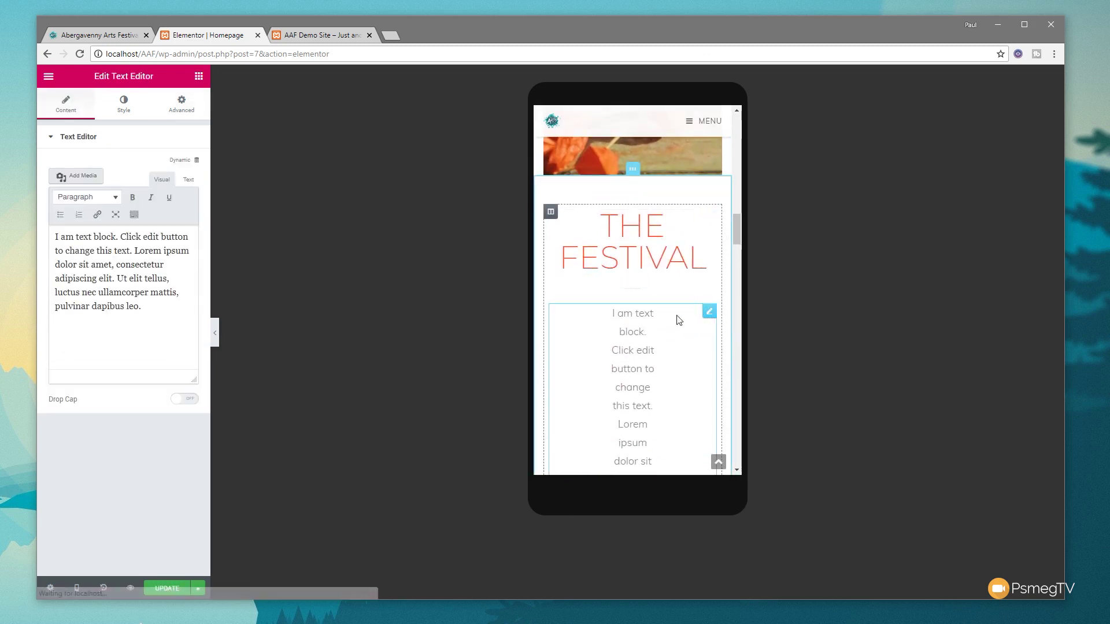
left_click(181, 104)
left_click(65, 221)
type("30")
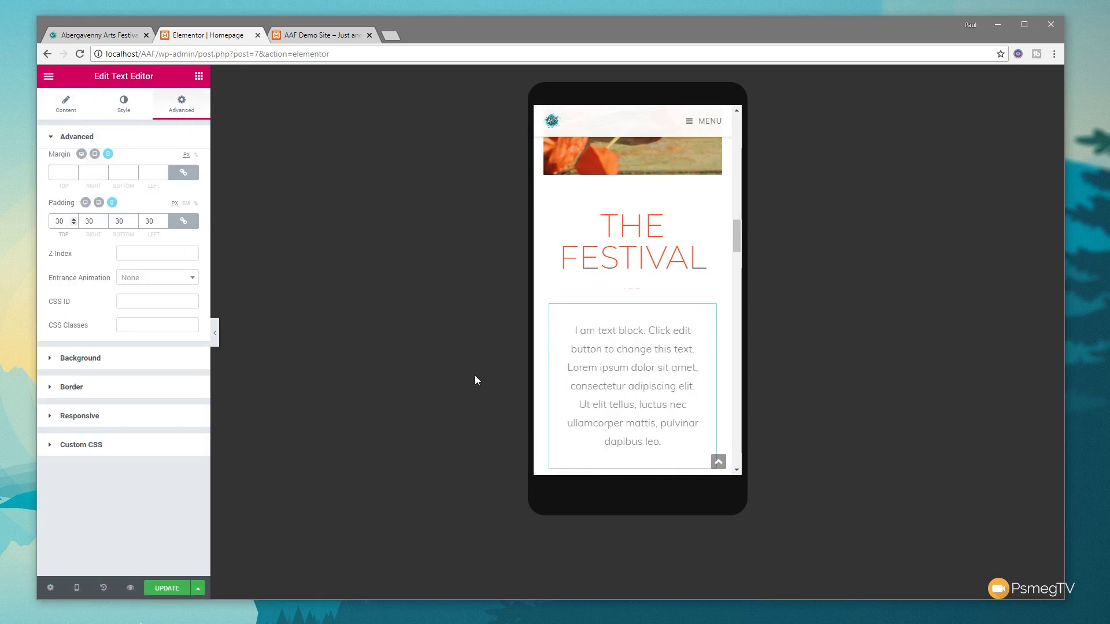
- Set the mobile typography of "The Festival" section heading to size 44 px and line height 45 px
scroll(630, 340, "down", 4)
scroll(630, 340, "up", 2)
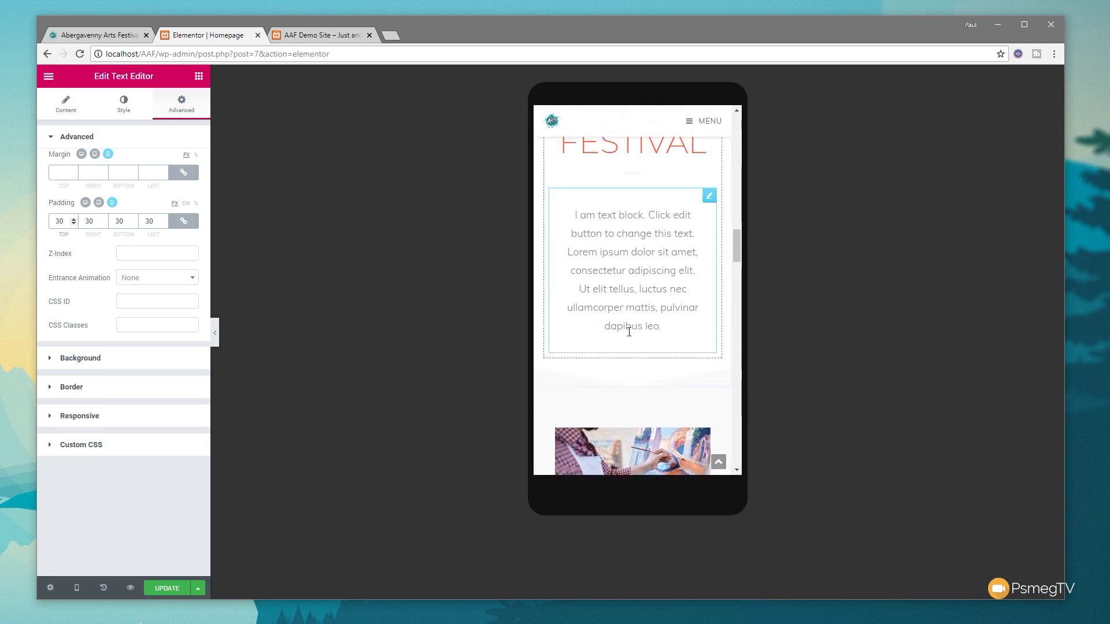
scroll(648, 289, "up", 2)
left_click(671, 237)
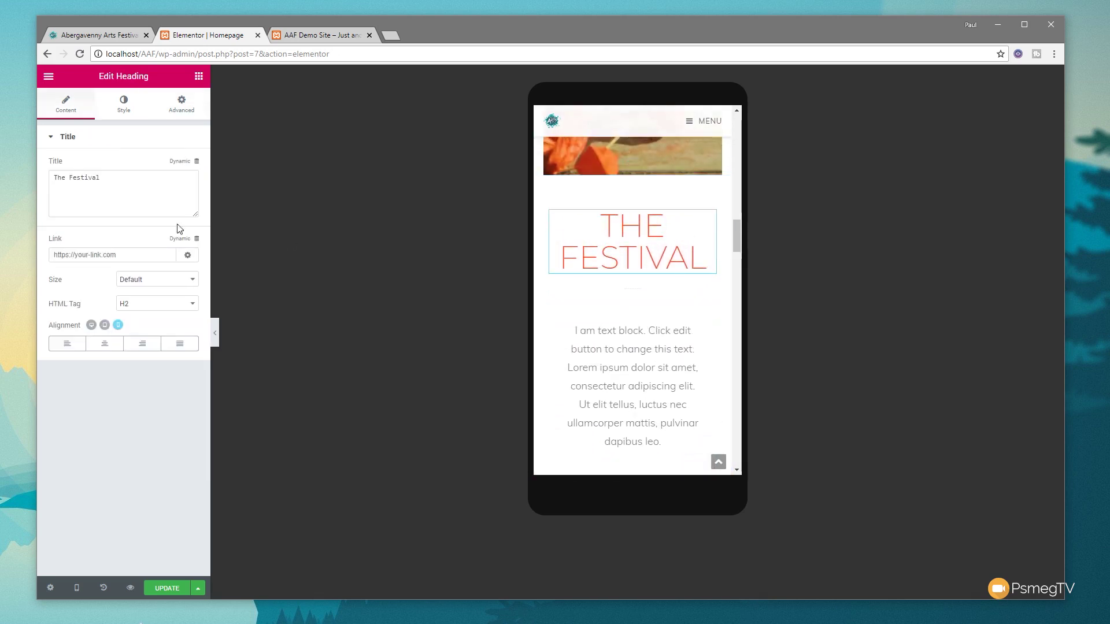
left_click(125, 110)
left_click(184, 190)
left_click_drag(57, 266, 78, 270)
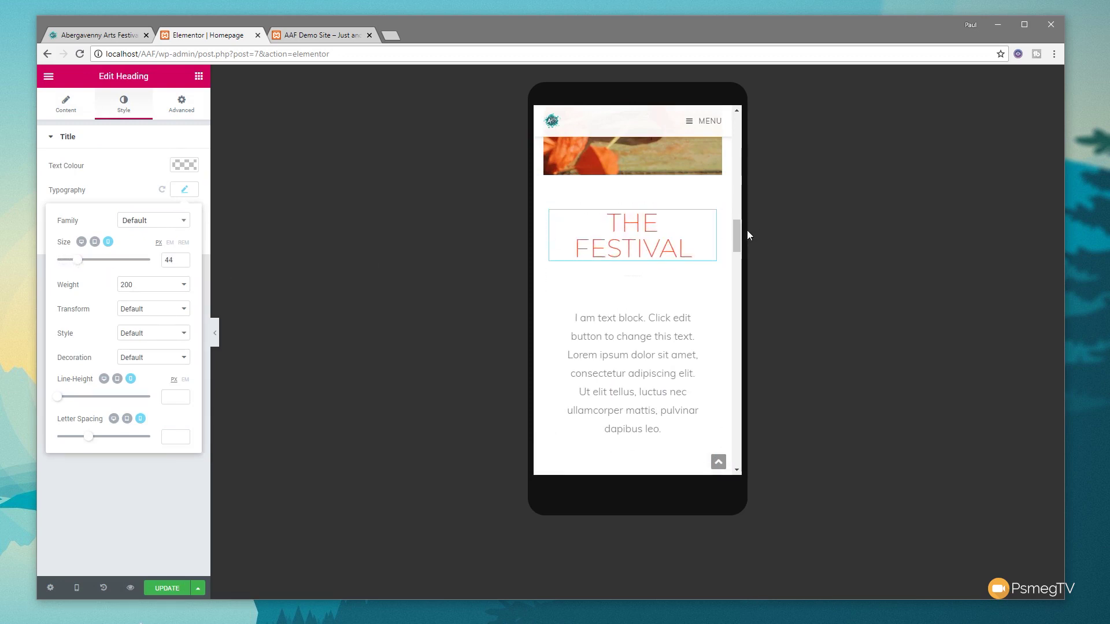
left_click_drag(58, 398, 102, 399)
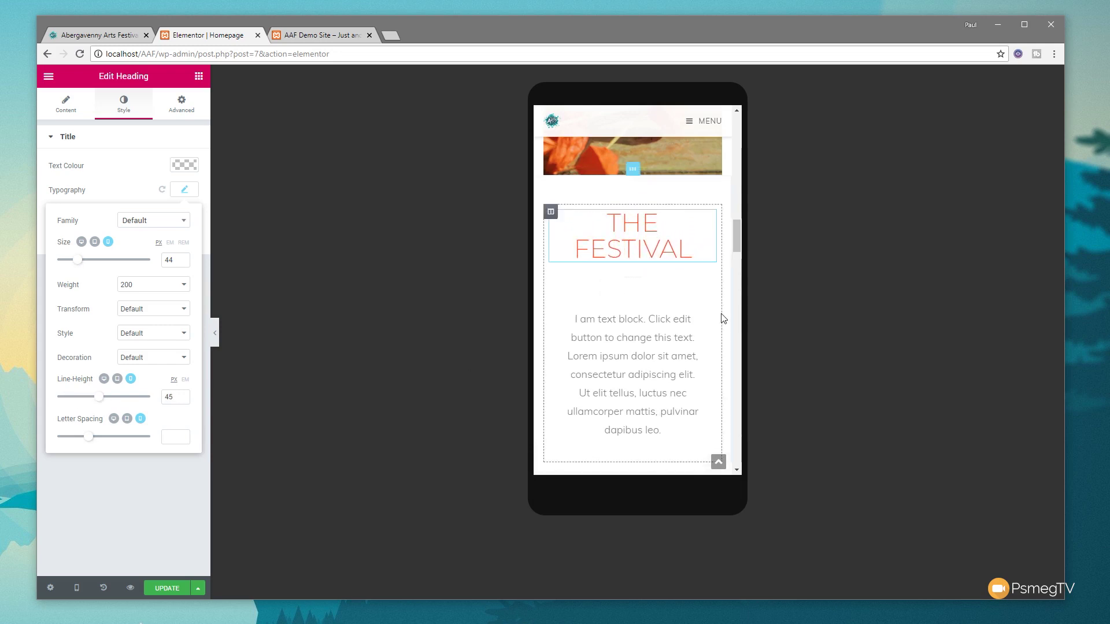
- Set the mobile line height of the text block under "The Festival" heading to 24 px
left_click(708, 298)
left_click(125, 104)
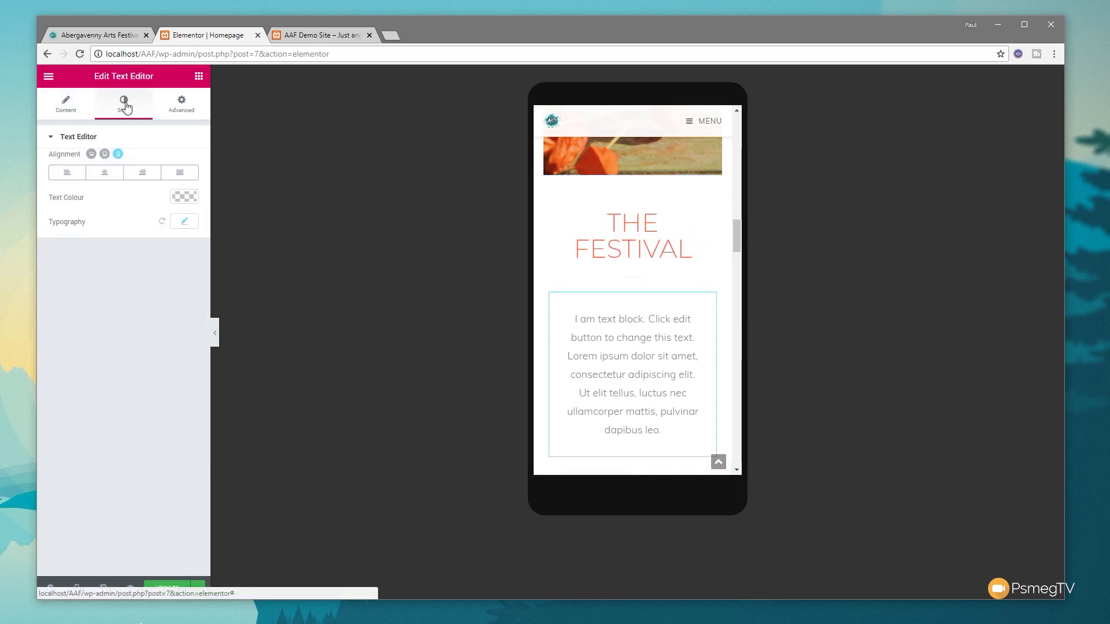
left_click(184, 221)
left_click_drag(58, 428, 82, 433)
- Set the mobile typography of the "Festival News" heading to size 42 px and line height 46 px
scroll(666, 349, "down", 5)
scroll(666, 348, "down", 10)
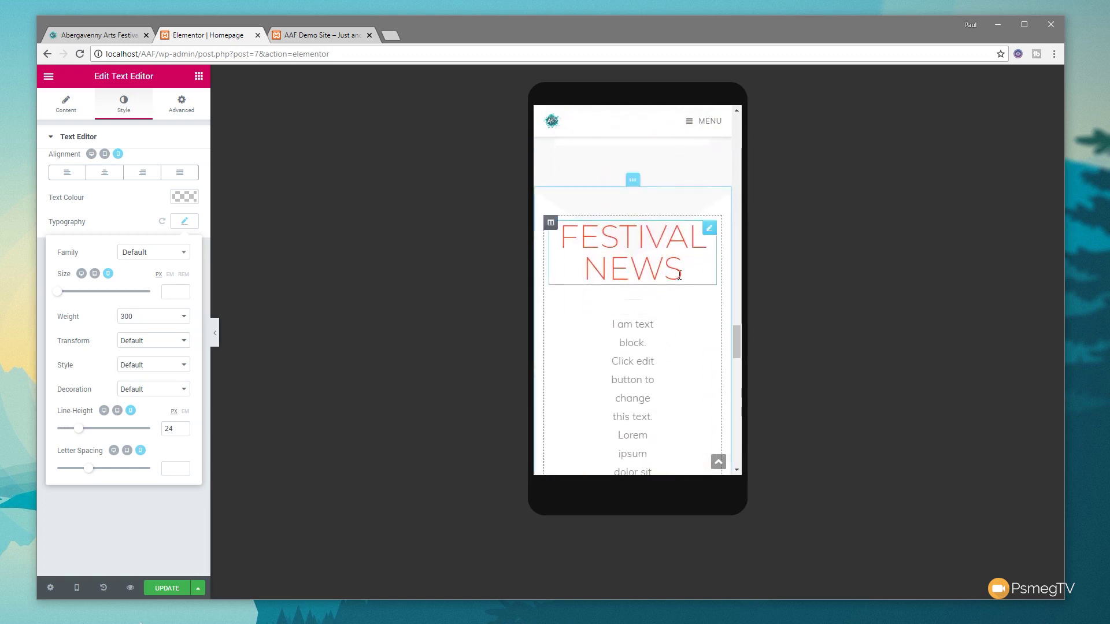
left_click(710, 228)
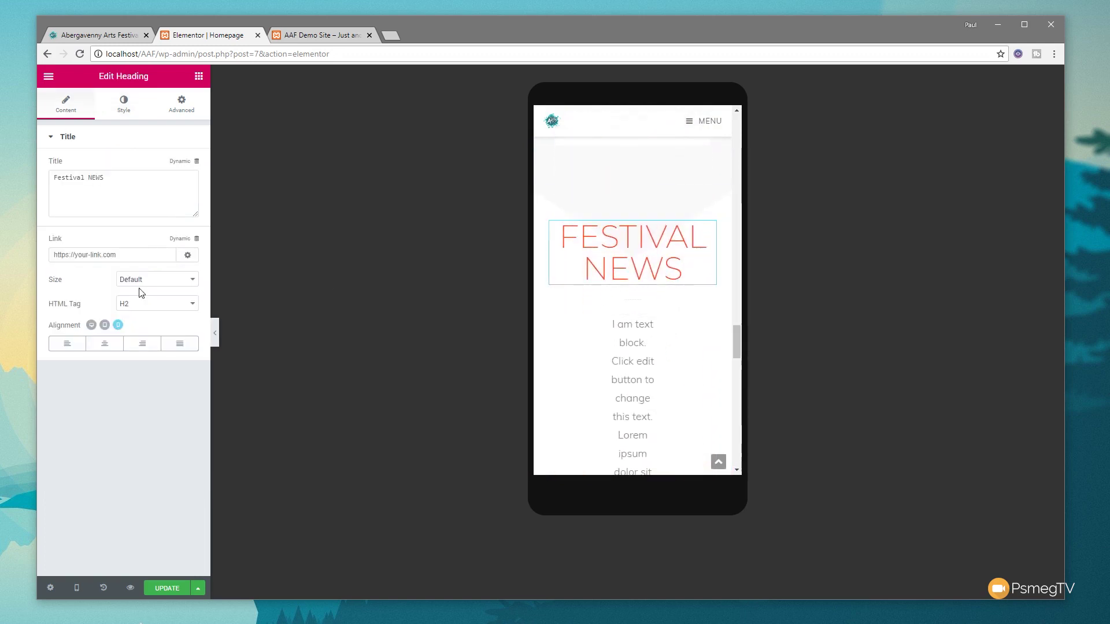
left_click(129, 113)
left_click(184, 190)
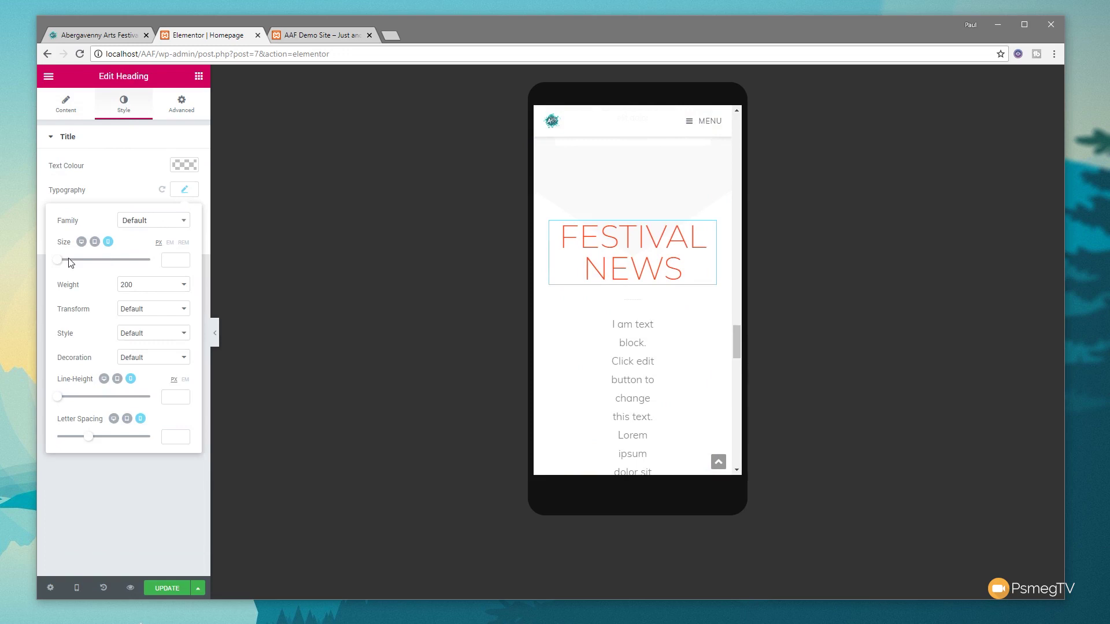
left_click_drag(63, 266, 83, 266)
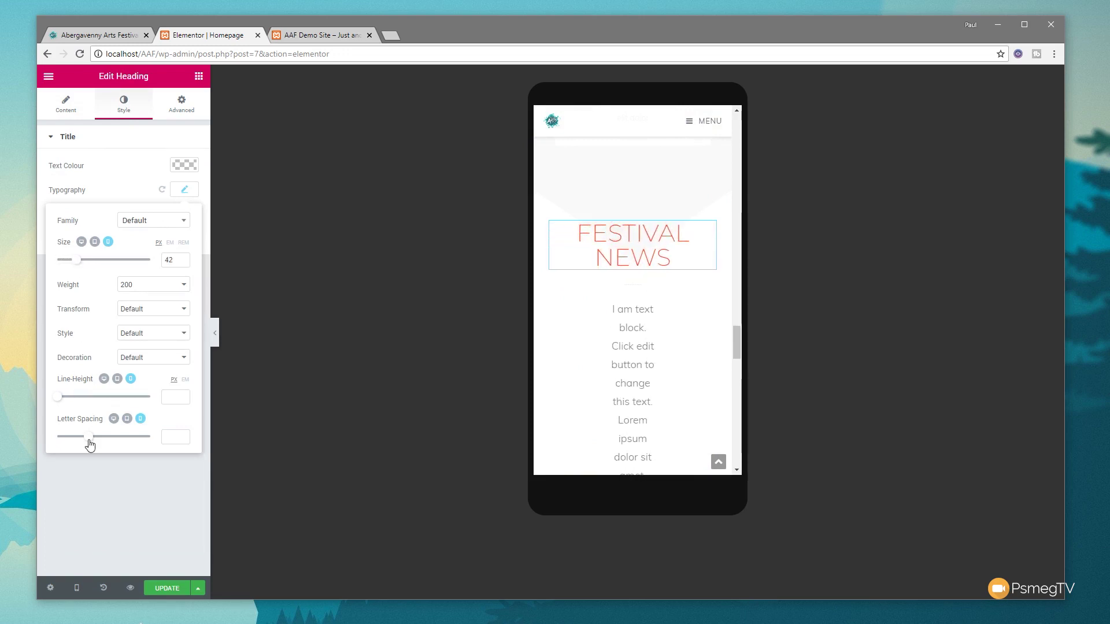
left_click_drag(58, 399, 100, 398)
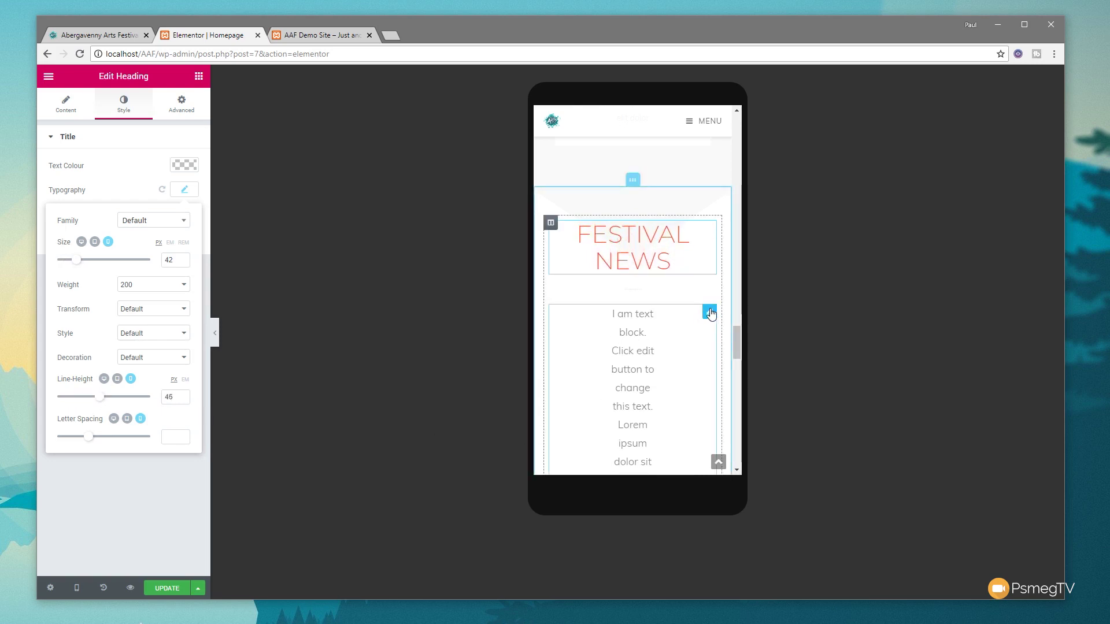
- Set the mobile padding of the text block under the "Festival News" heading to 30 px on all sides
left_click(710, 312)
left_click(124, 105)
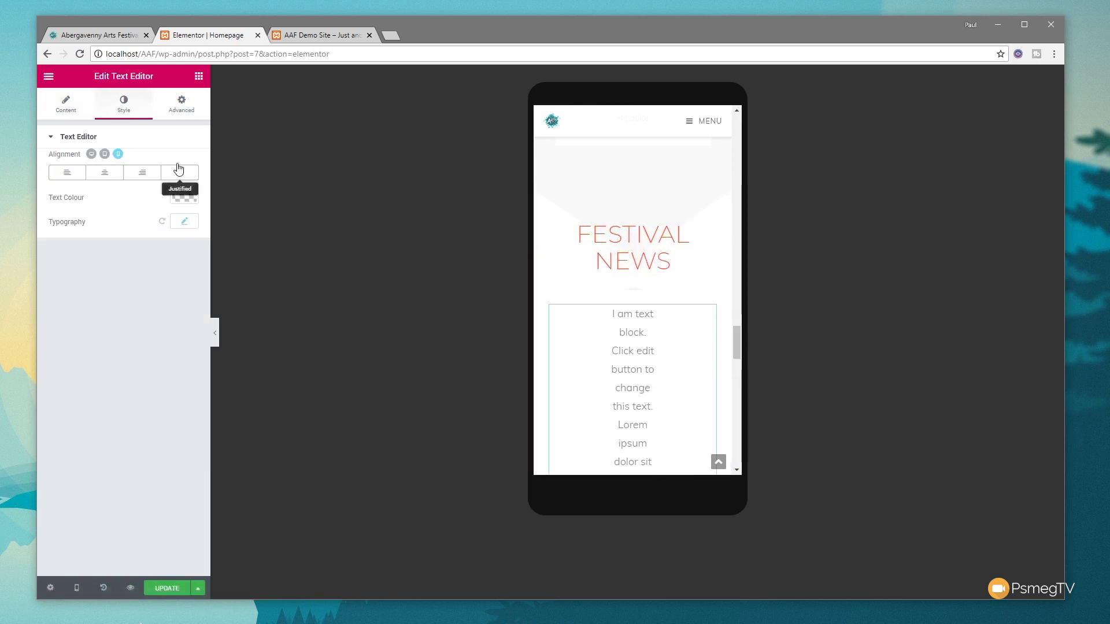
left_click(183, 106)
left_click(58, 220)
type("30")
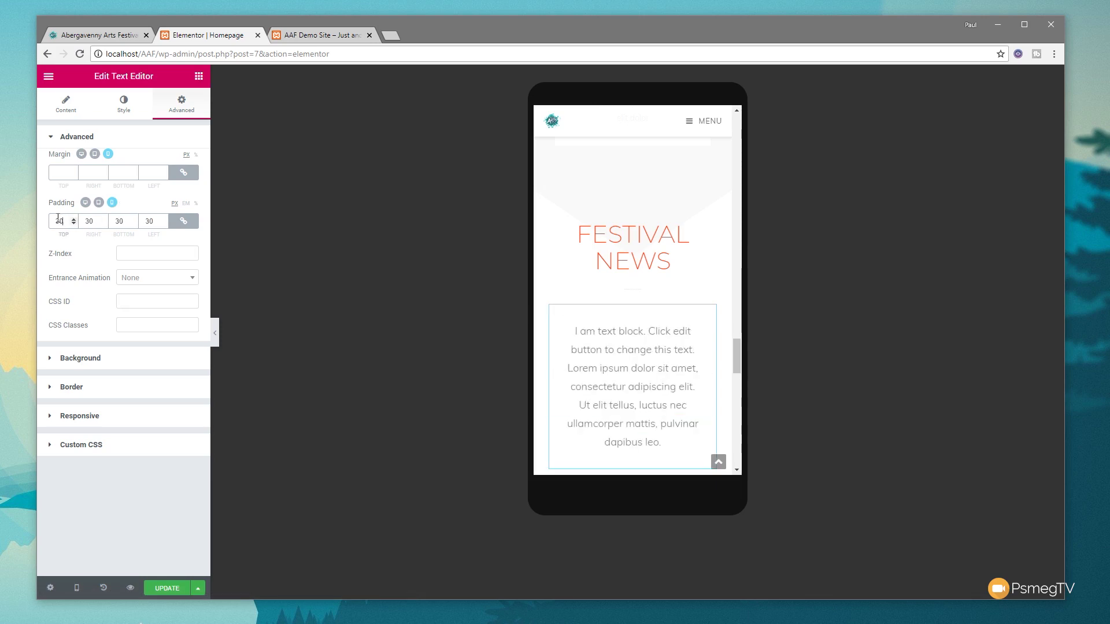
- Review the mobile layout of the news posts, newsletter footer and image sections on the homepage
scroll(636, 358, "down", 8)
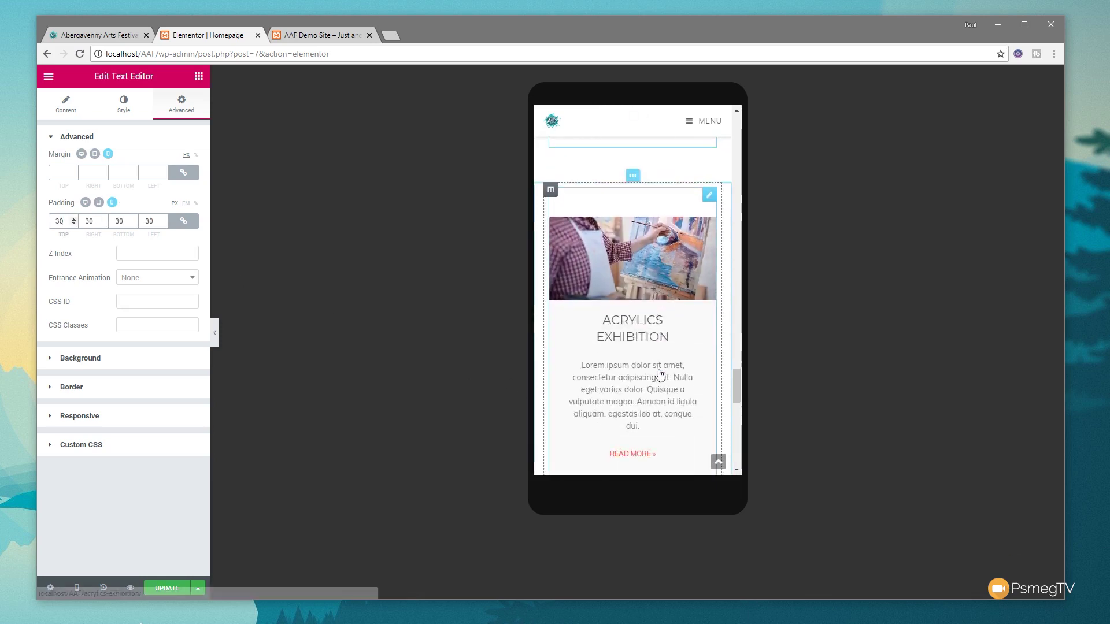
scroll(660, 375, "down", 5)
scroll(660, 375, "up", 7)
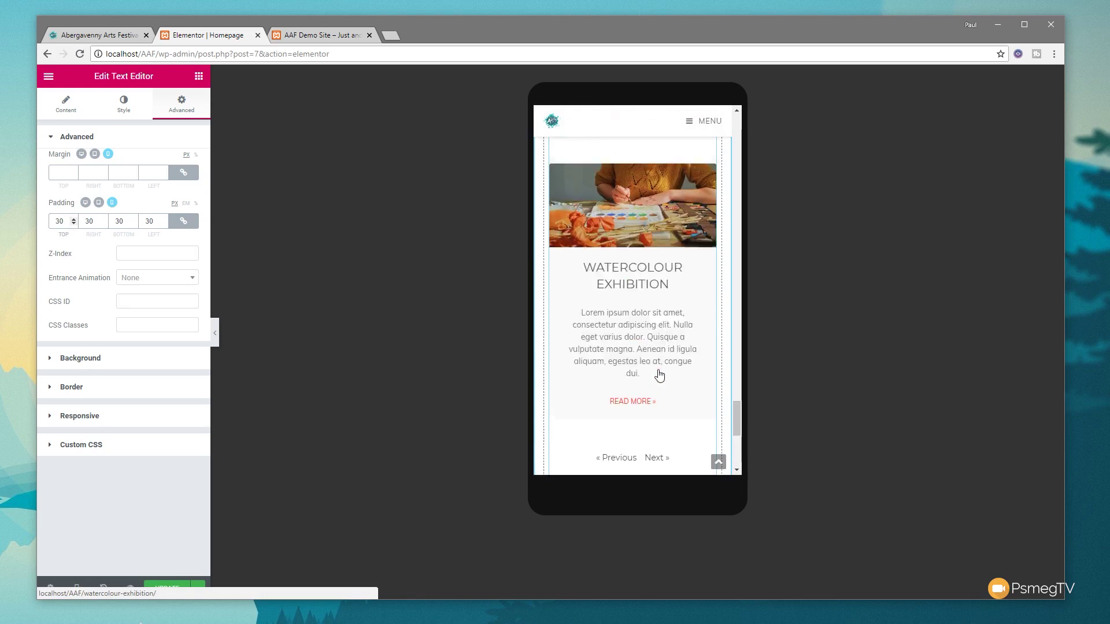
scroll(660, 374, "down", 8)
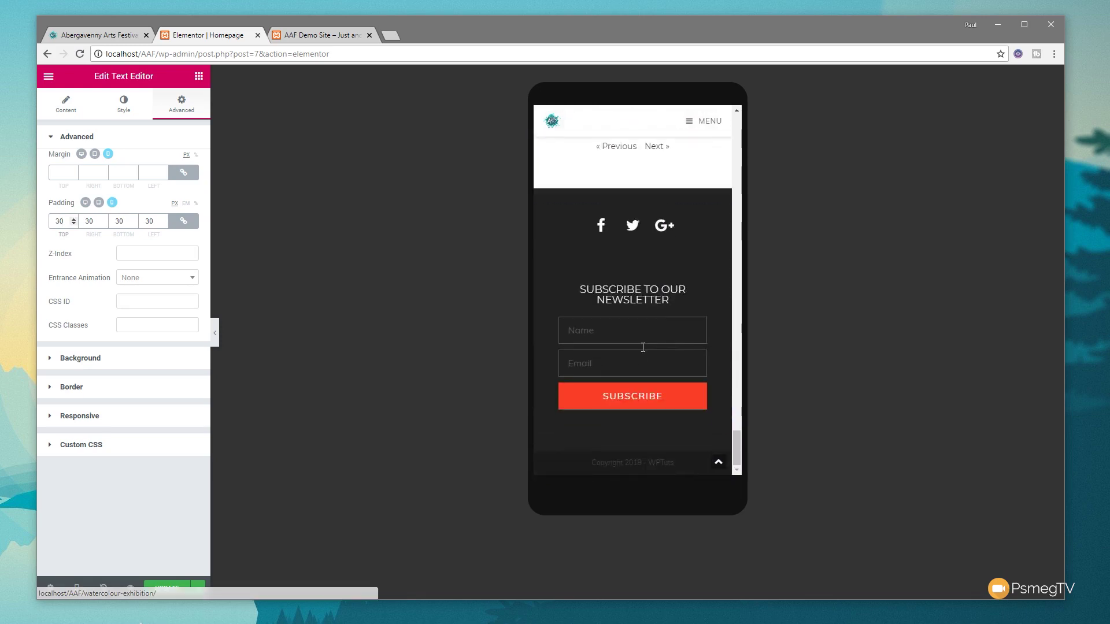
scroll(636, 367, "up", 10)
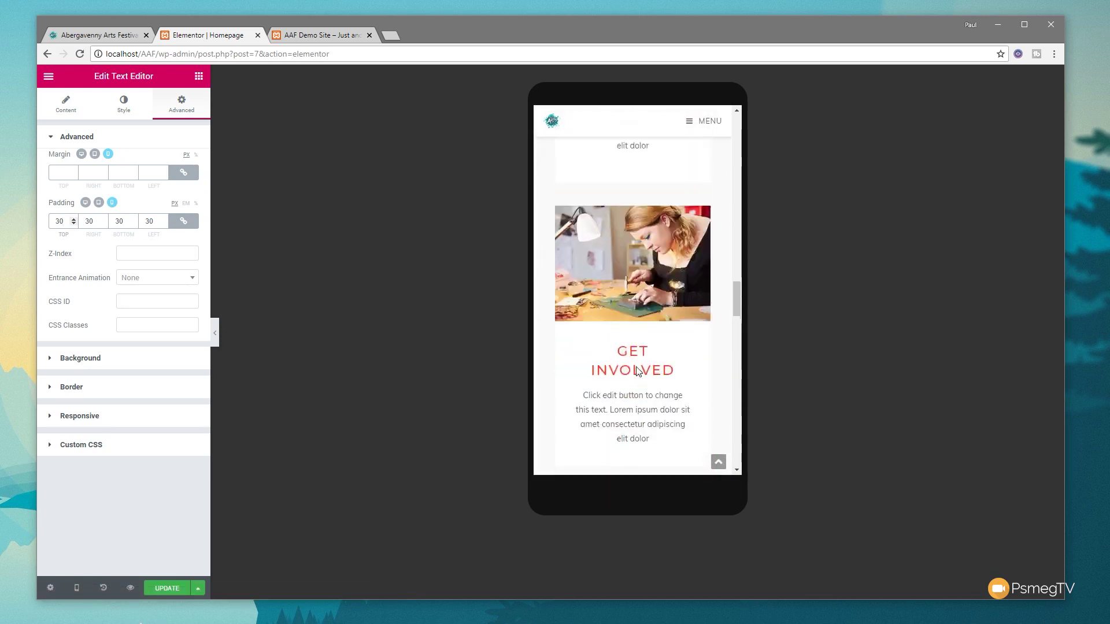